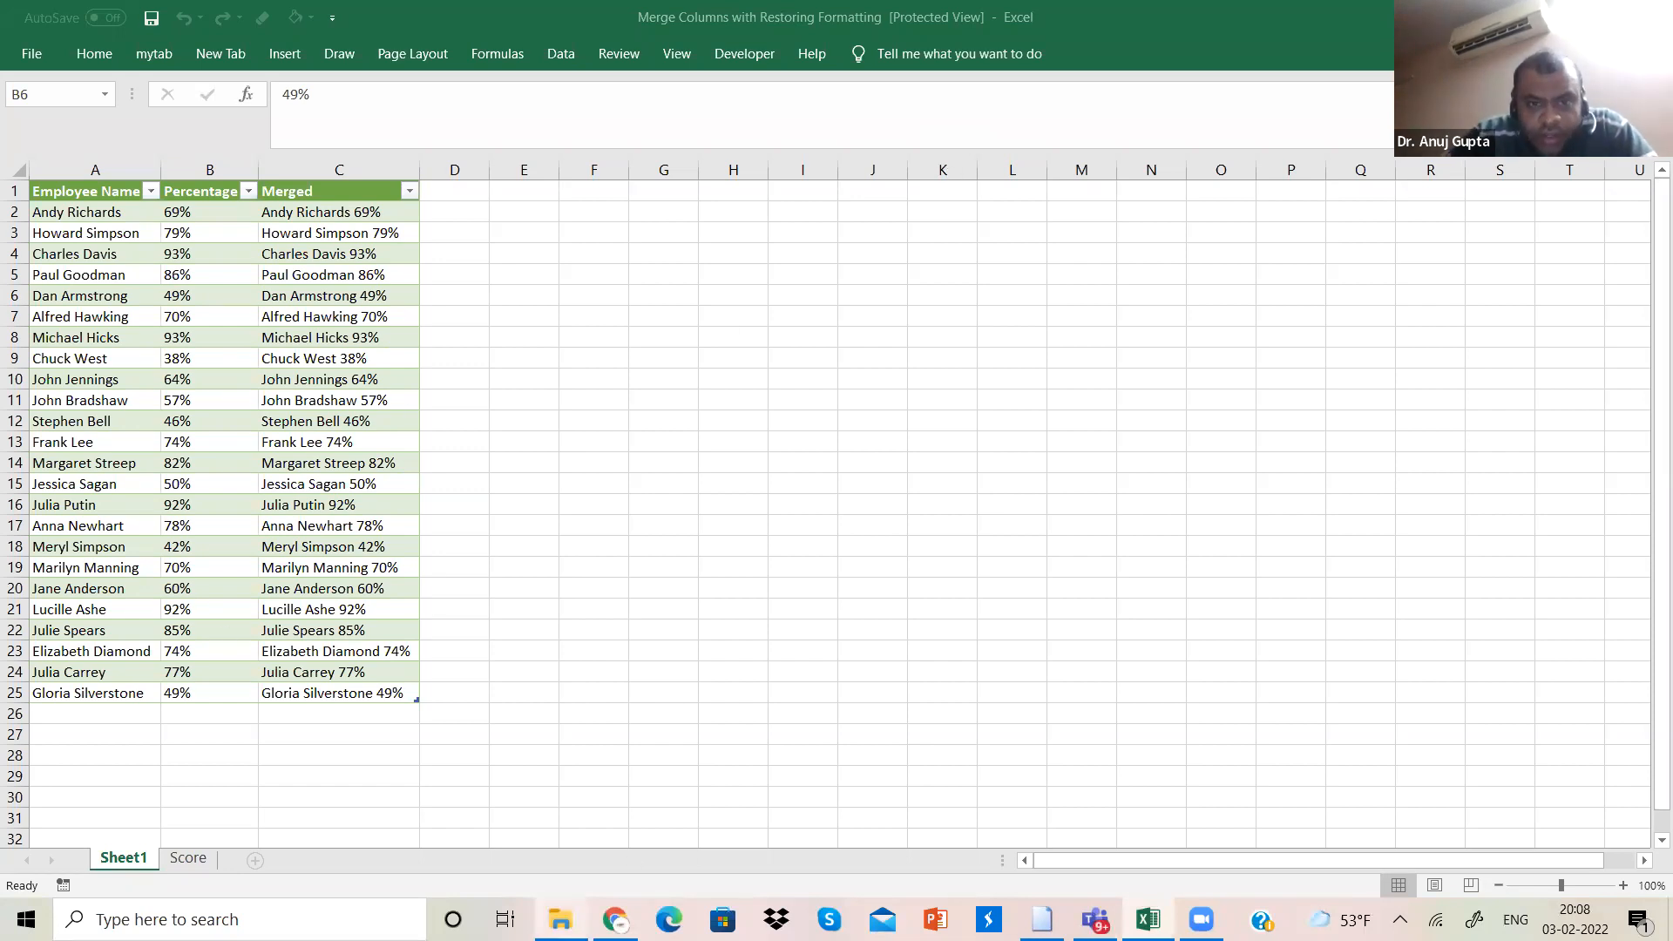
Step: Open the Employee Training Records workbook from the lecture 5 folder for editing and show the Employee Data sheet
{"action": "left_click", "coordinate": [560, 920]}
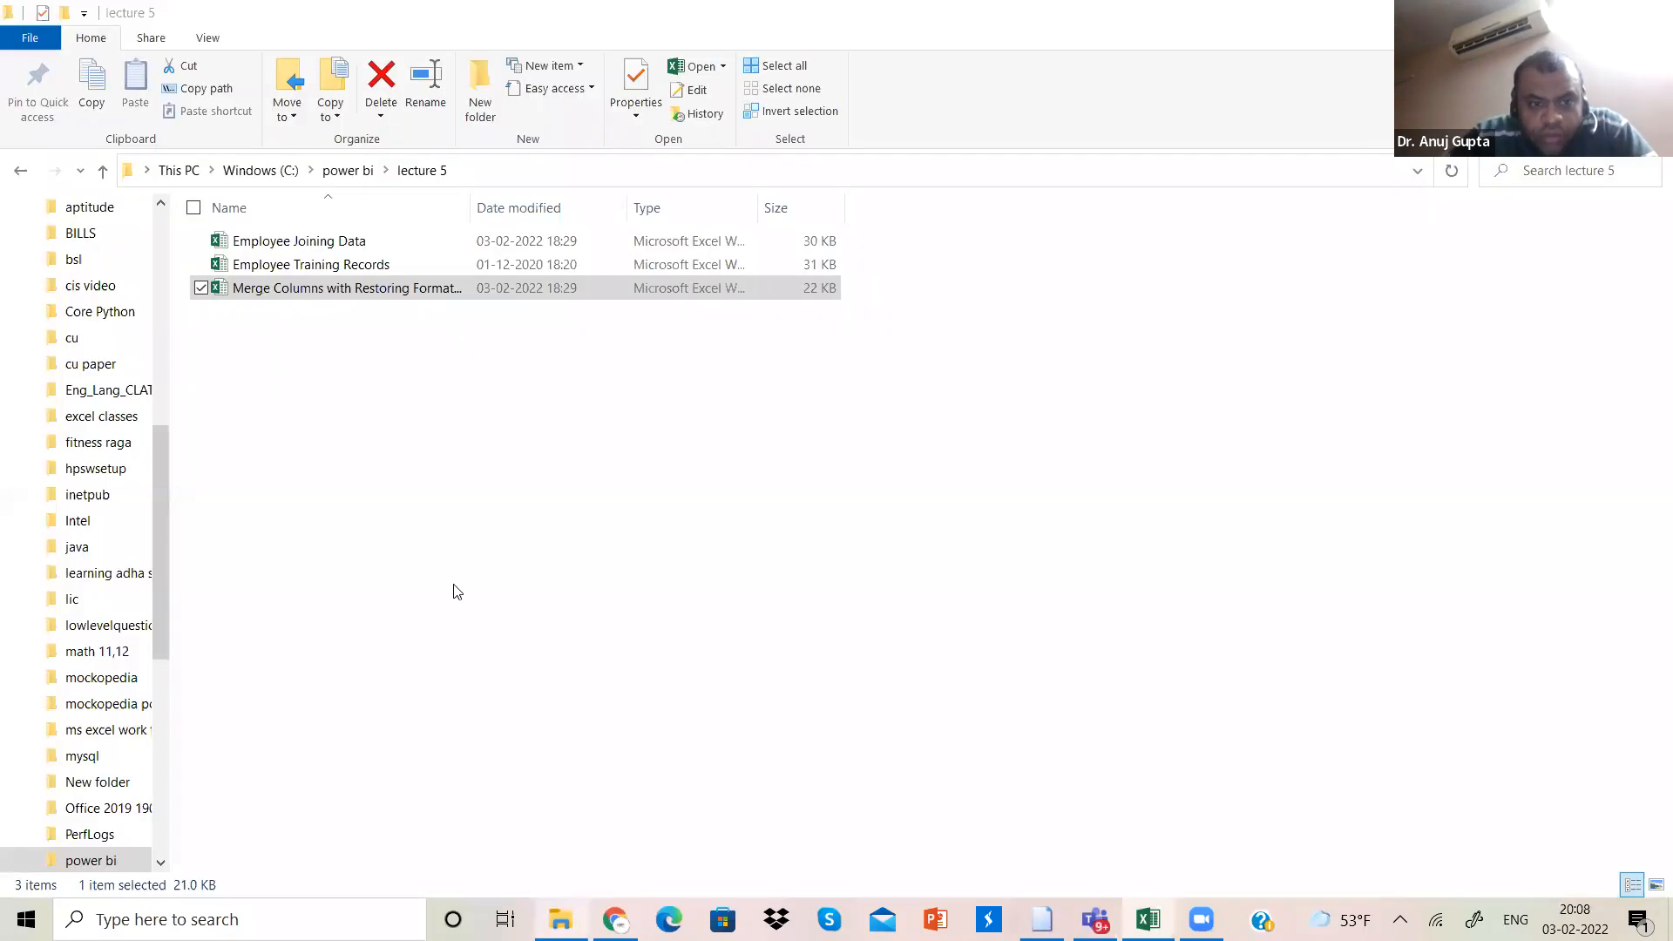
{"action": "double_click", "coordinate": [348, 269]}
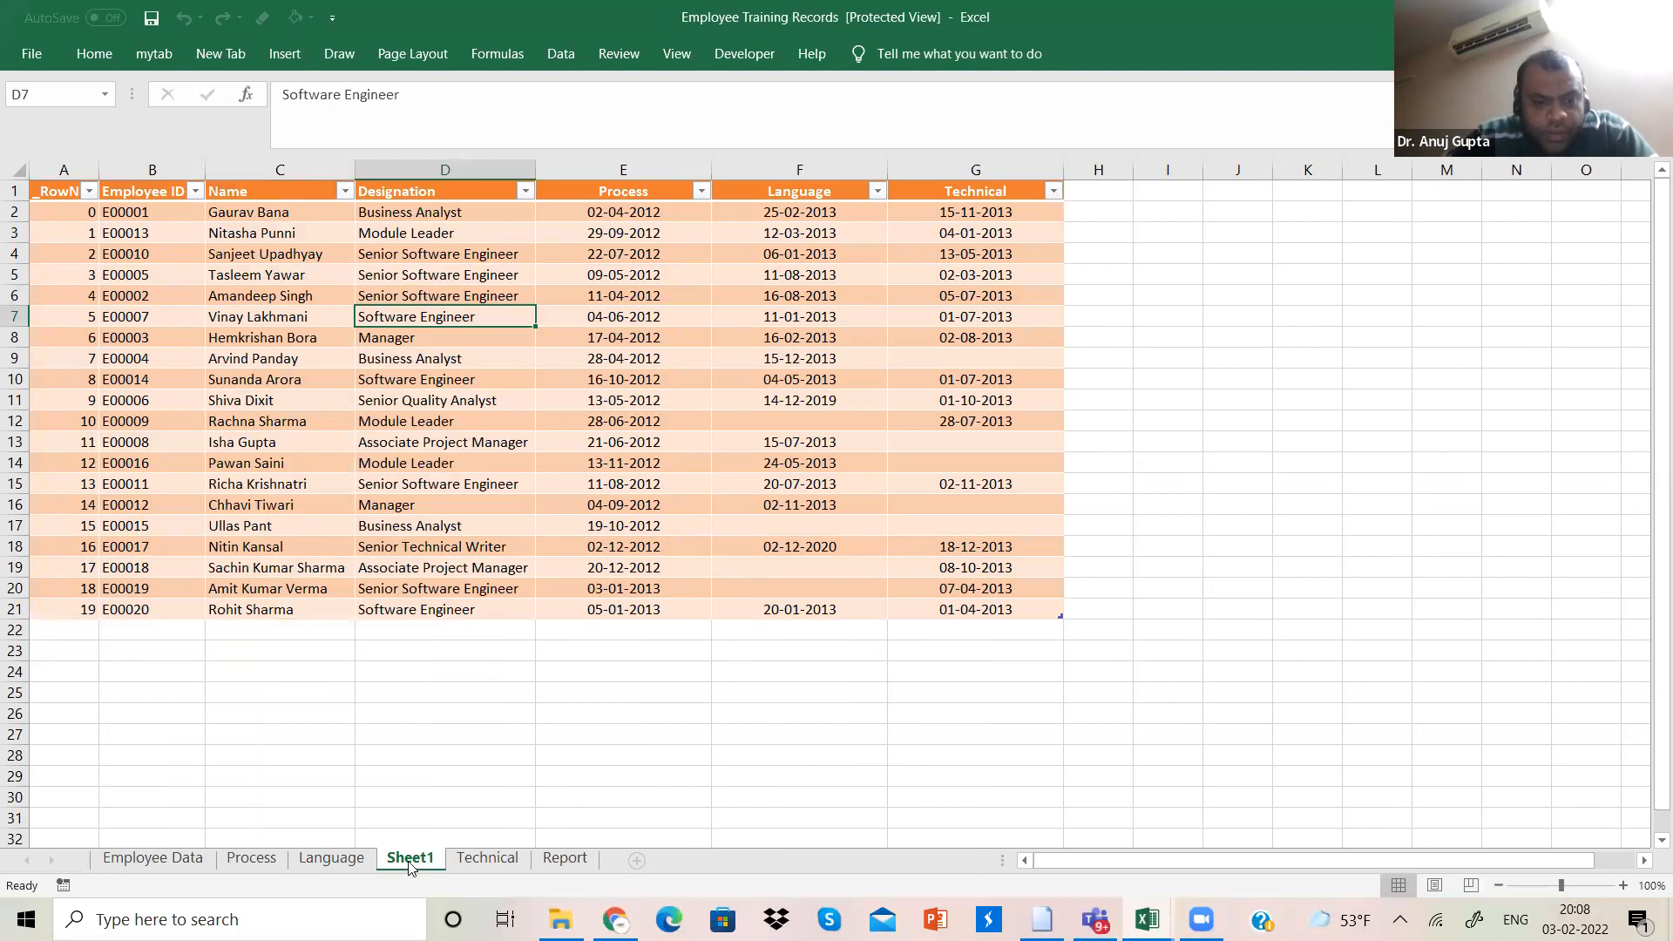
{"action": "left_click", "coordinate": [161, 863]}
{"action": "key", "text": "ctrl+s"}
{"action": "key", "text": "Return"}
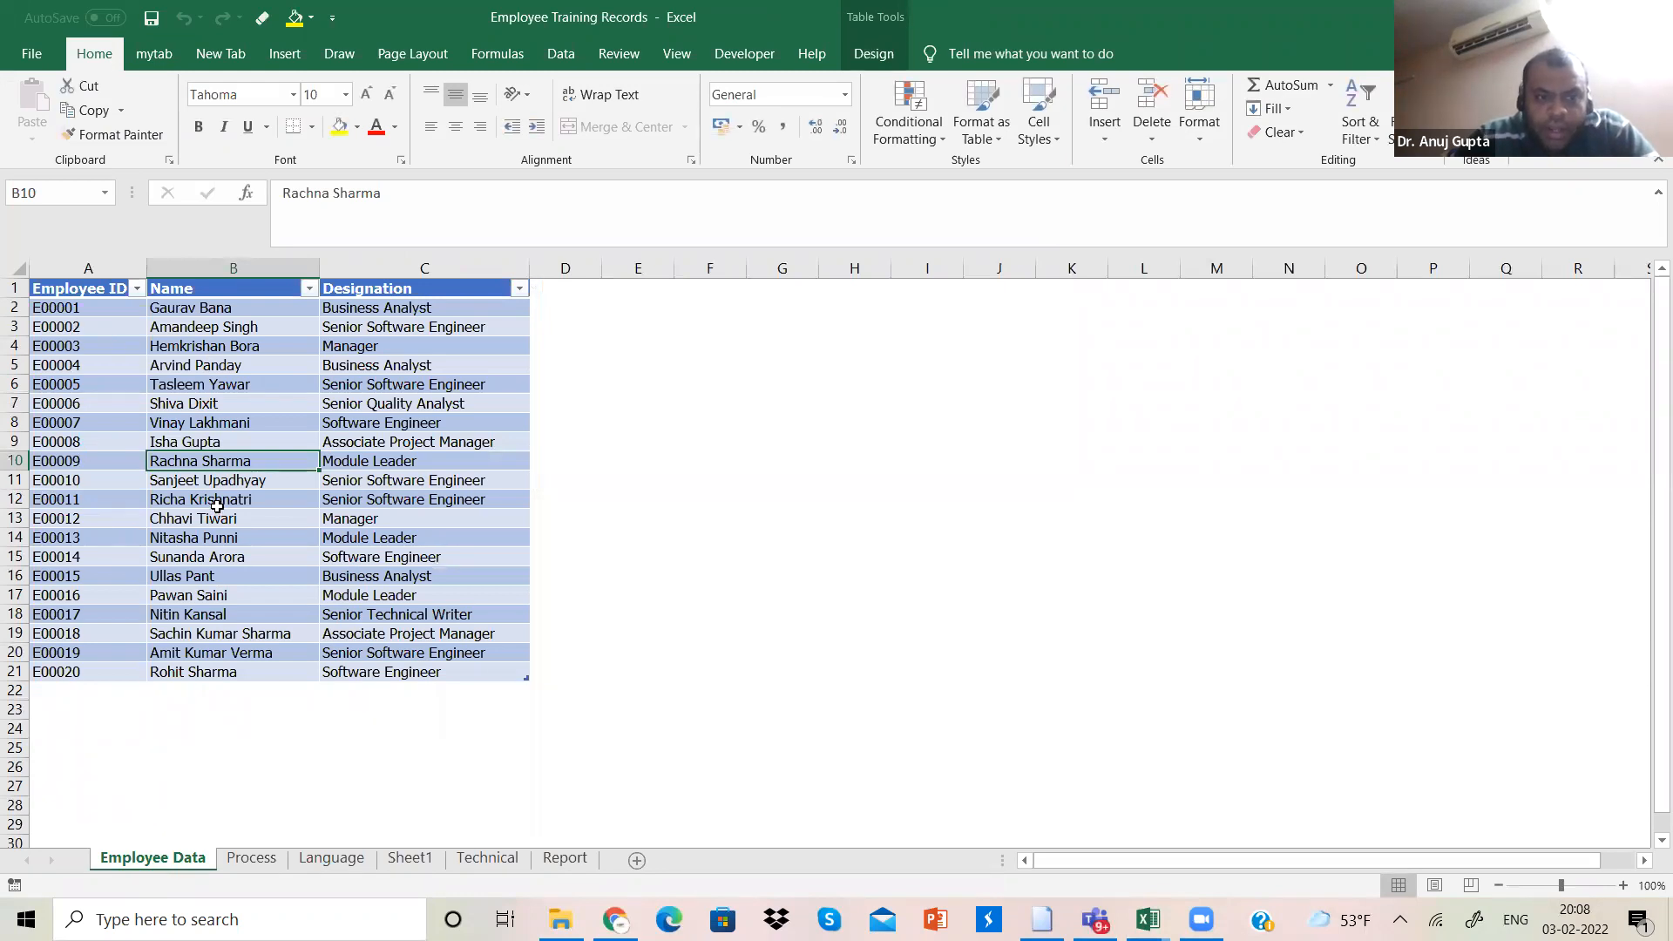
Step: Examine the Process, Language, Technical and Employee Data tables and the combined table on Sheet1
{"action": "left_click", "coordinate": [253, 858]}
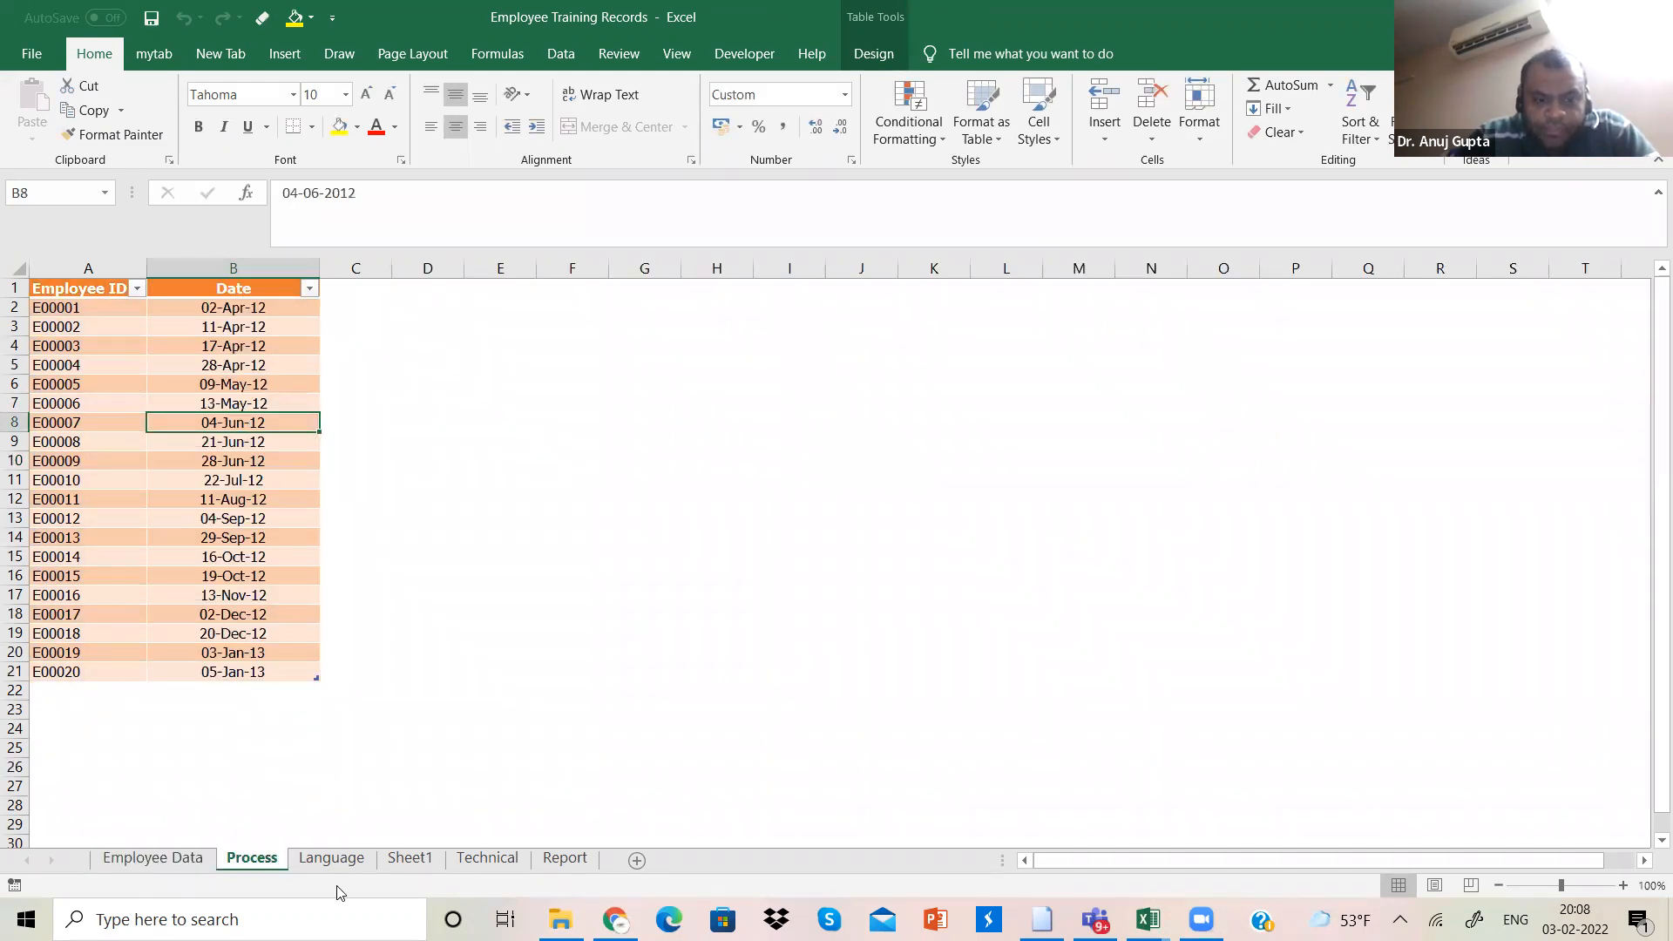
{"action": "left_click", "coordinate": [352, 862]}
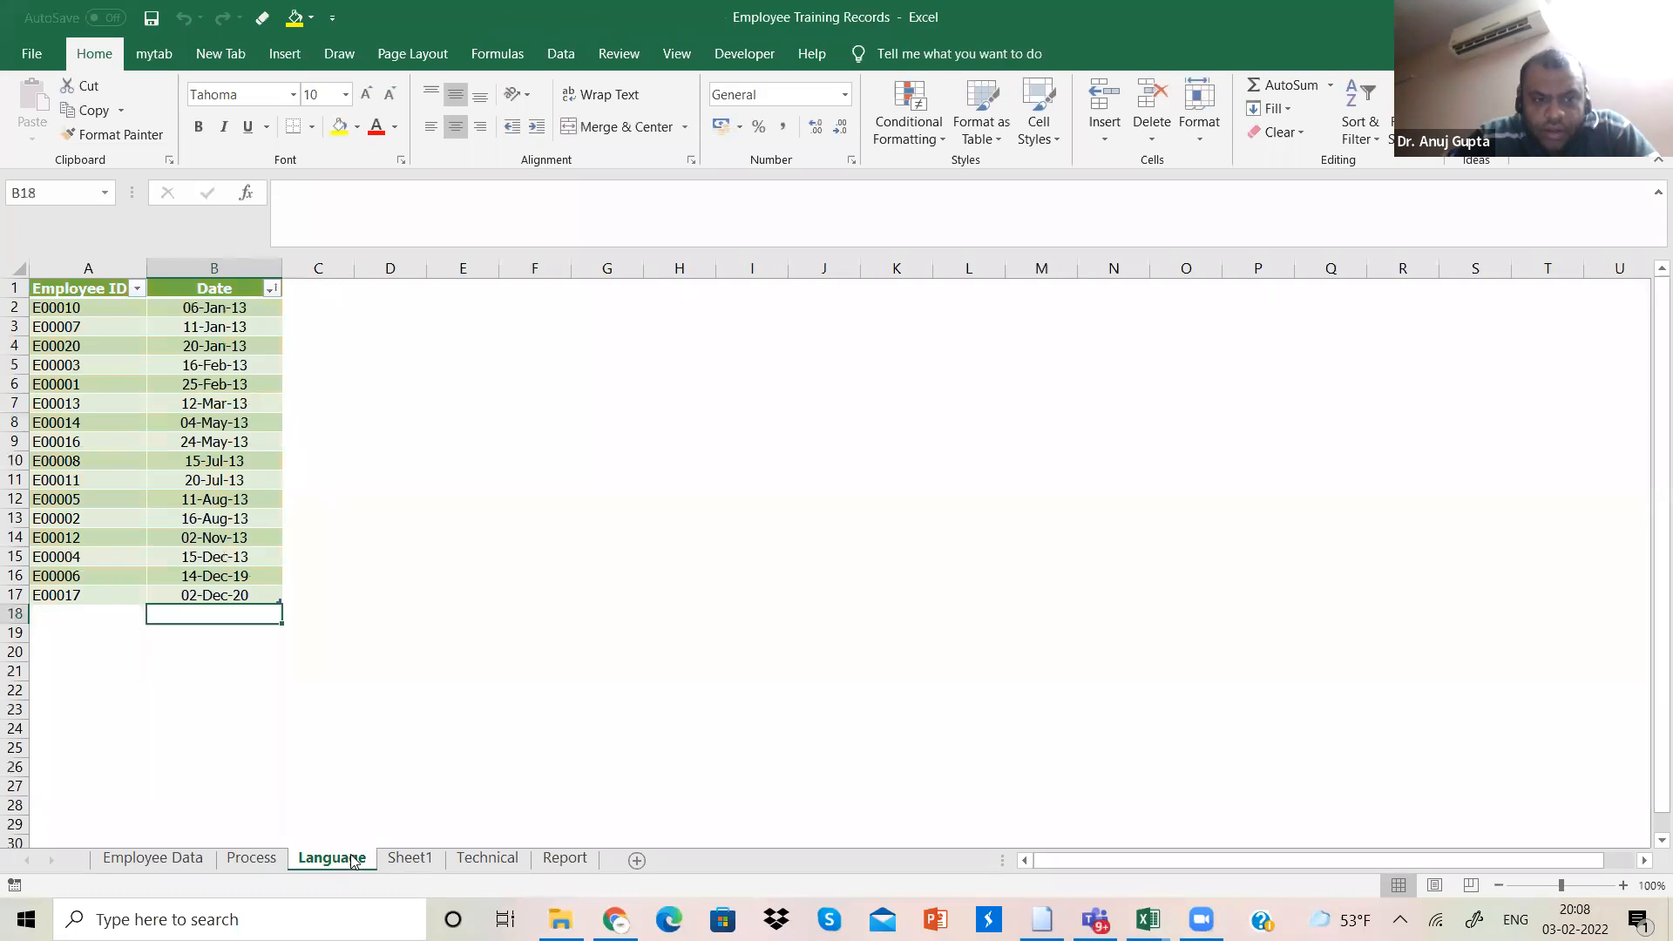
{"action": "left_click", "coordinate": [508, 860]}
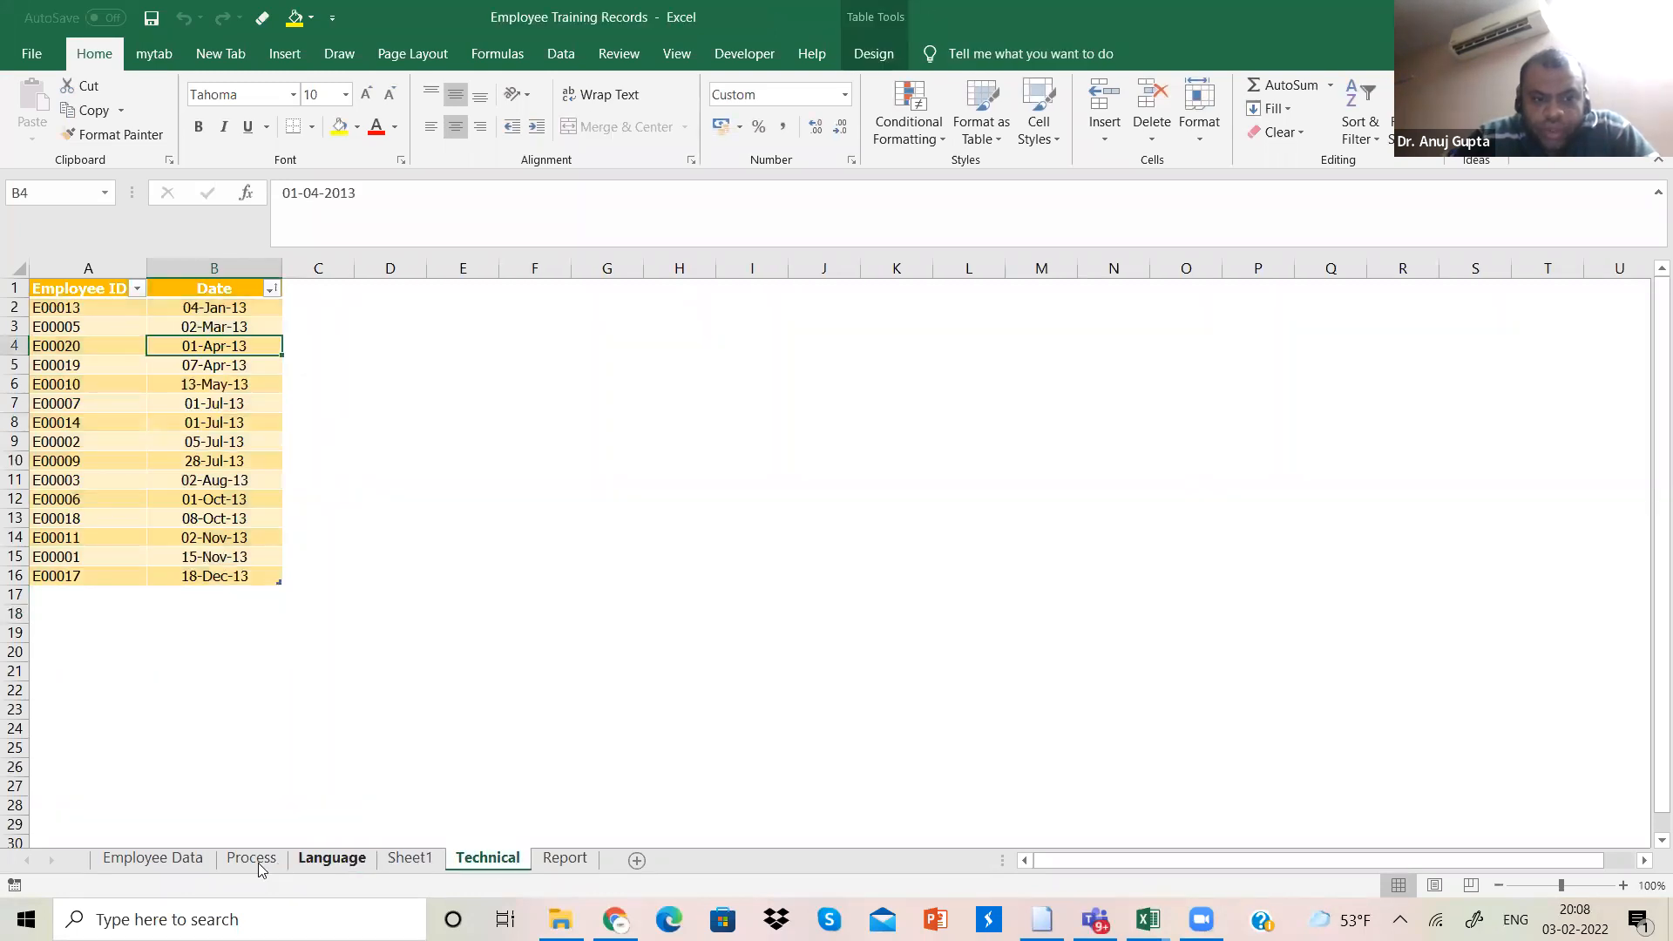
{"action": "left_click", "coordinate": [197, 860]}
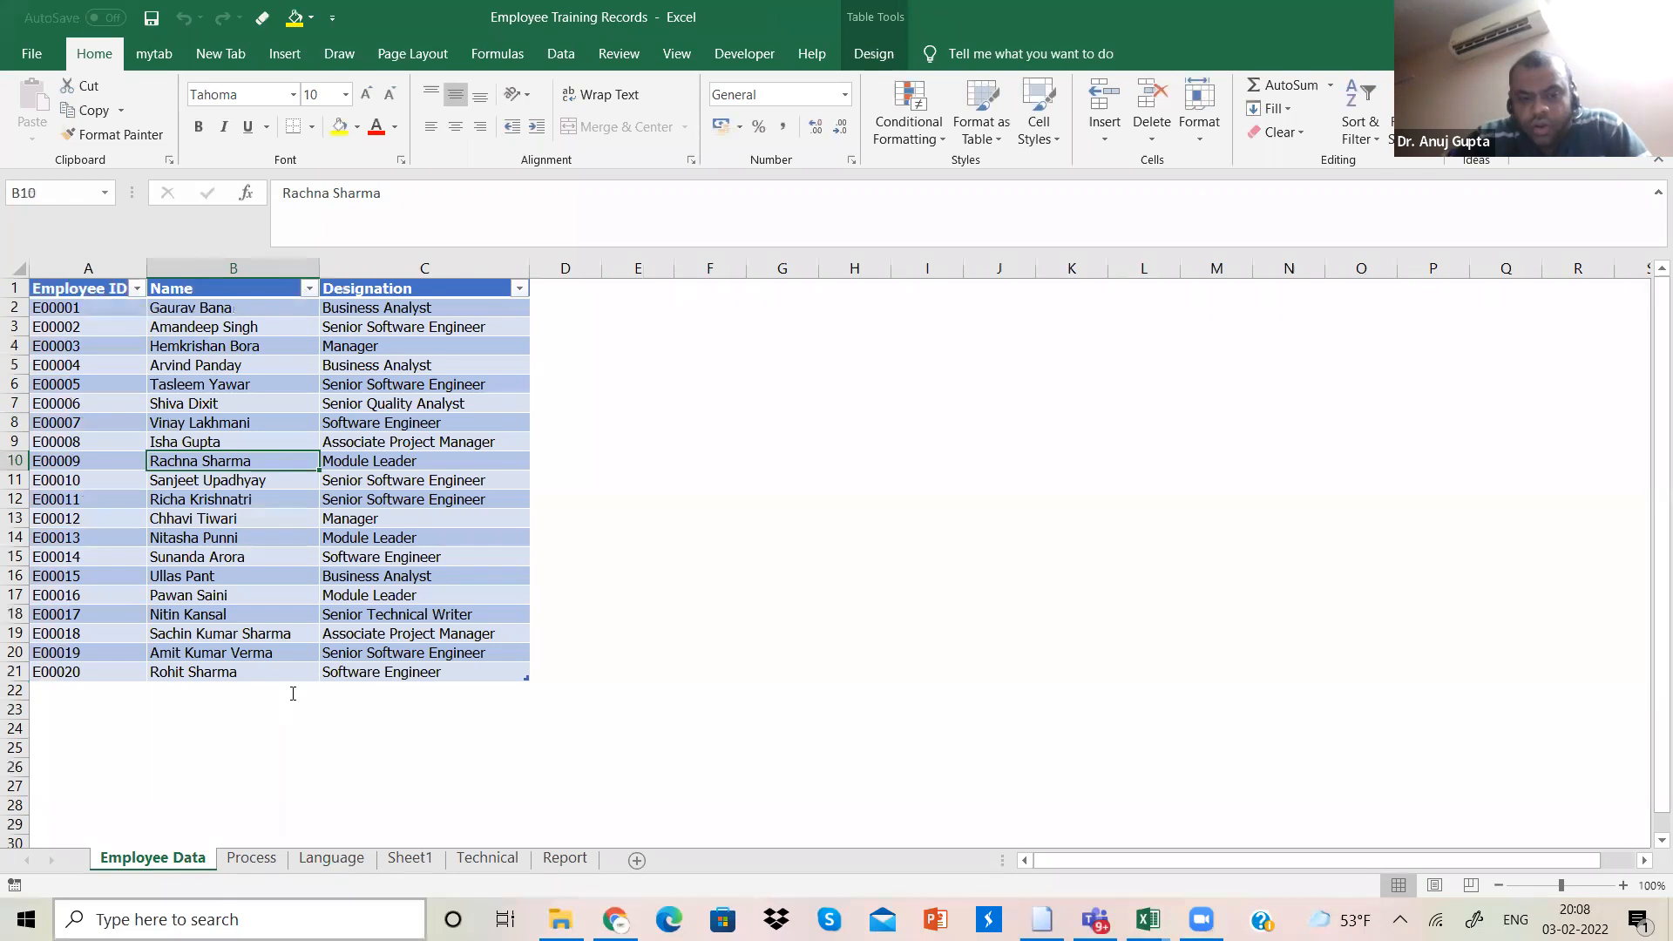
{"action": "left_click", "coordinate": [330, 863]}
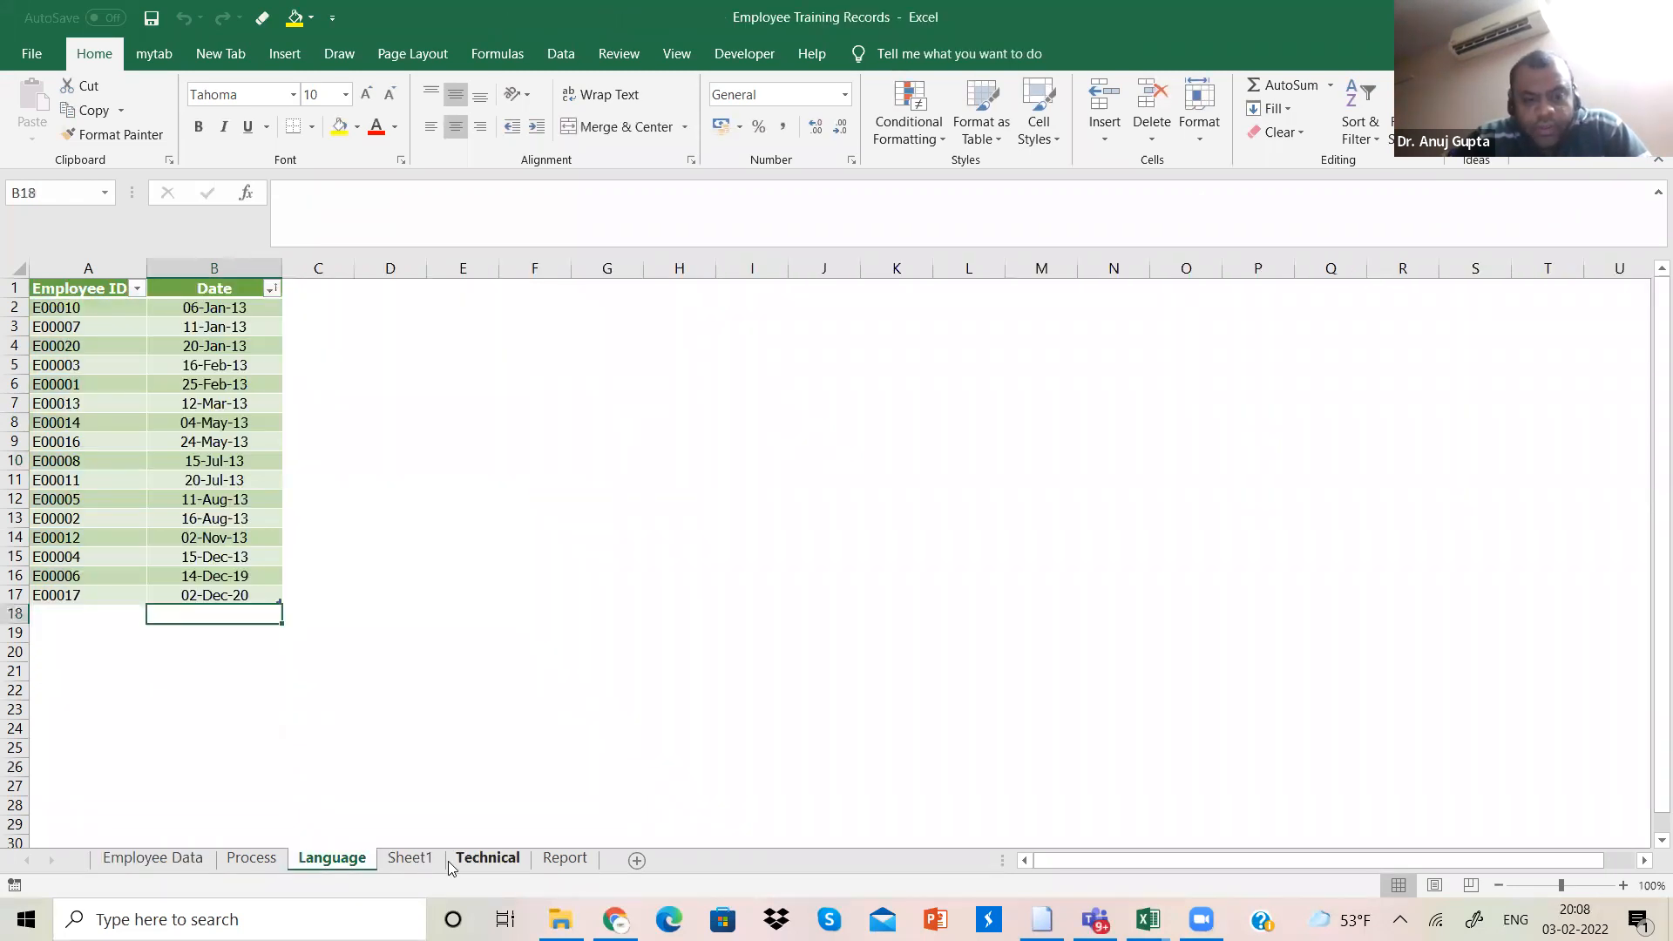
{"action": "left_click", "coordinate": [487, 860]}
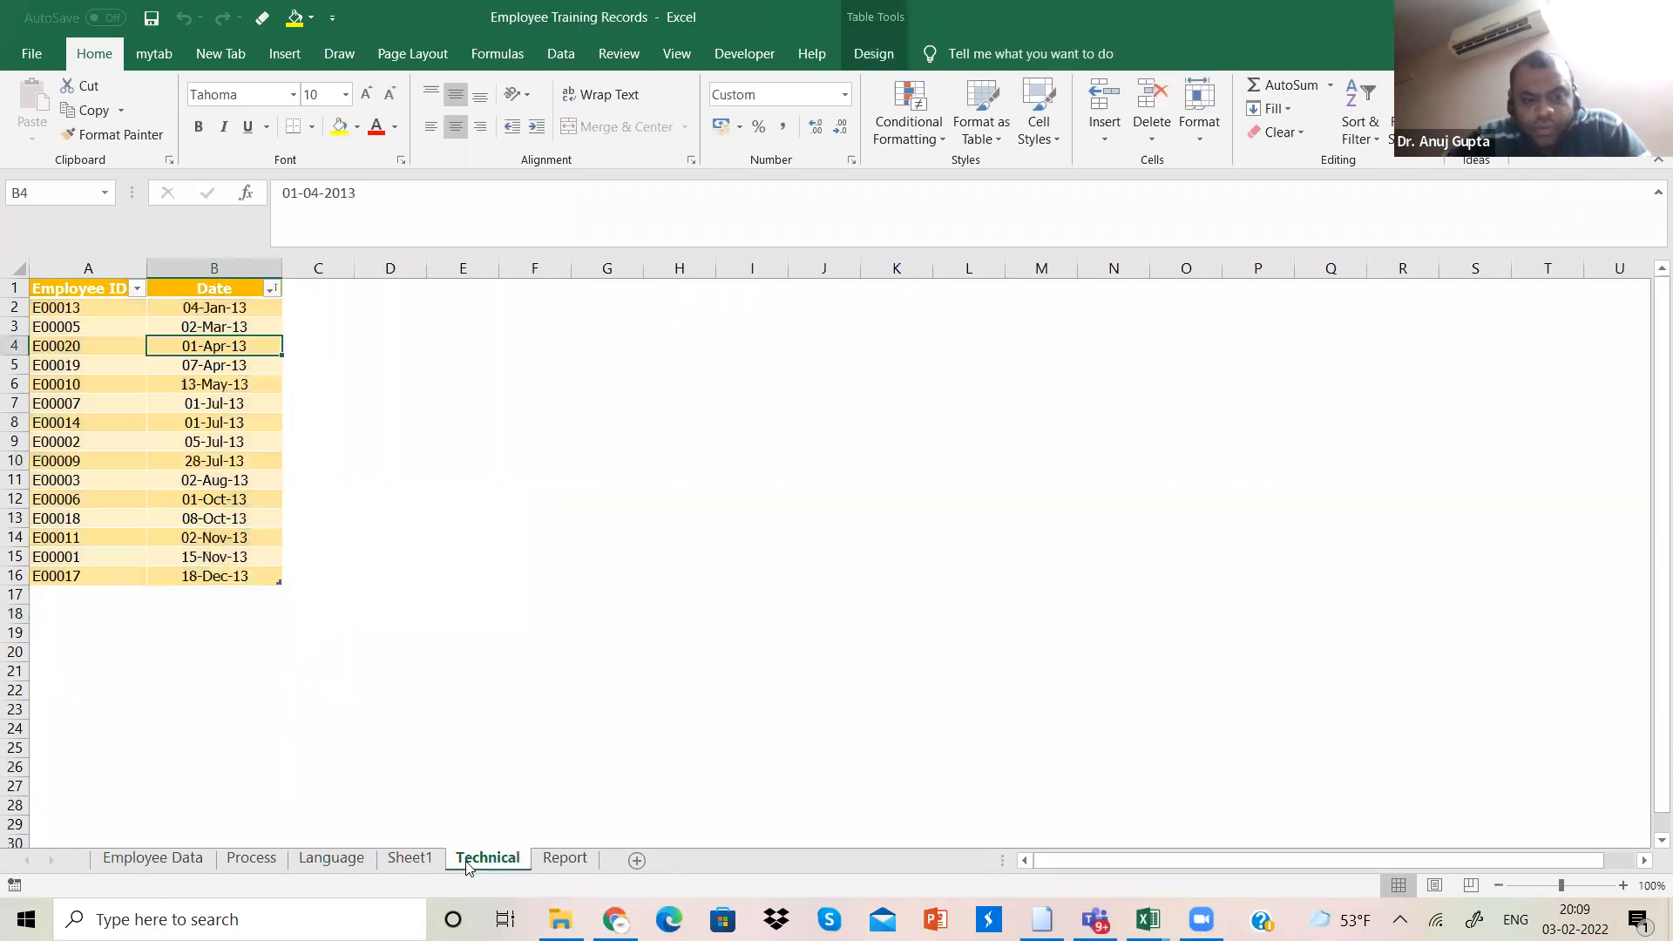
{"action": "left_click", "coordinate": [253, 859]}
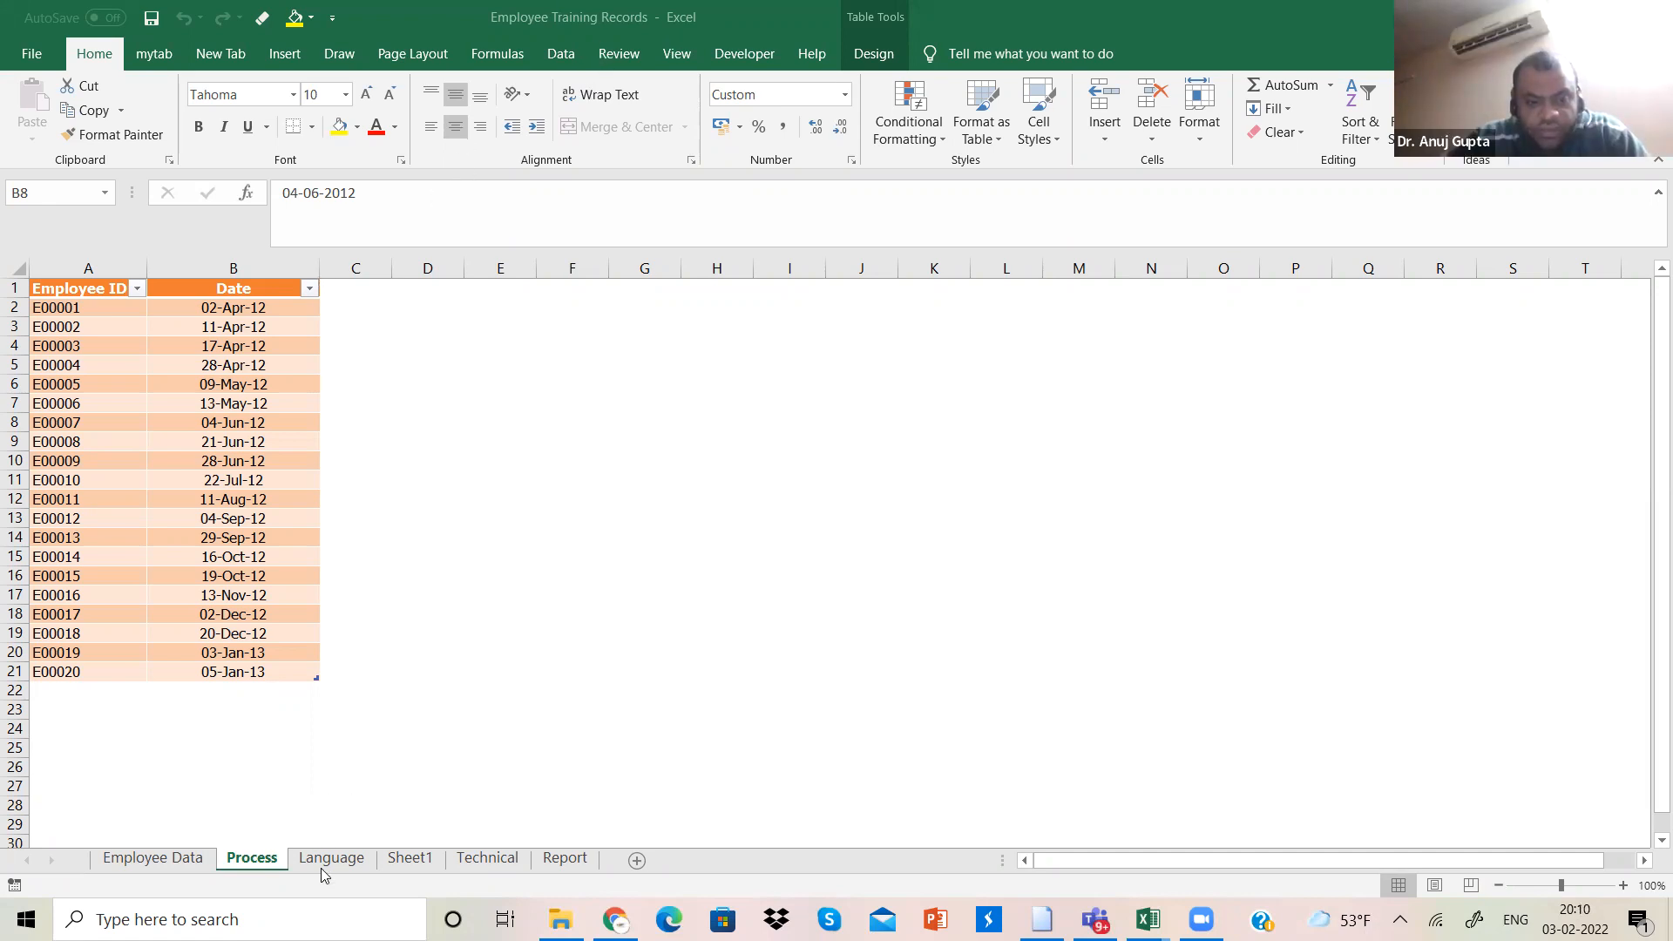
{"action": "left_click", "coordinate": [417, 866]}
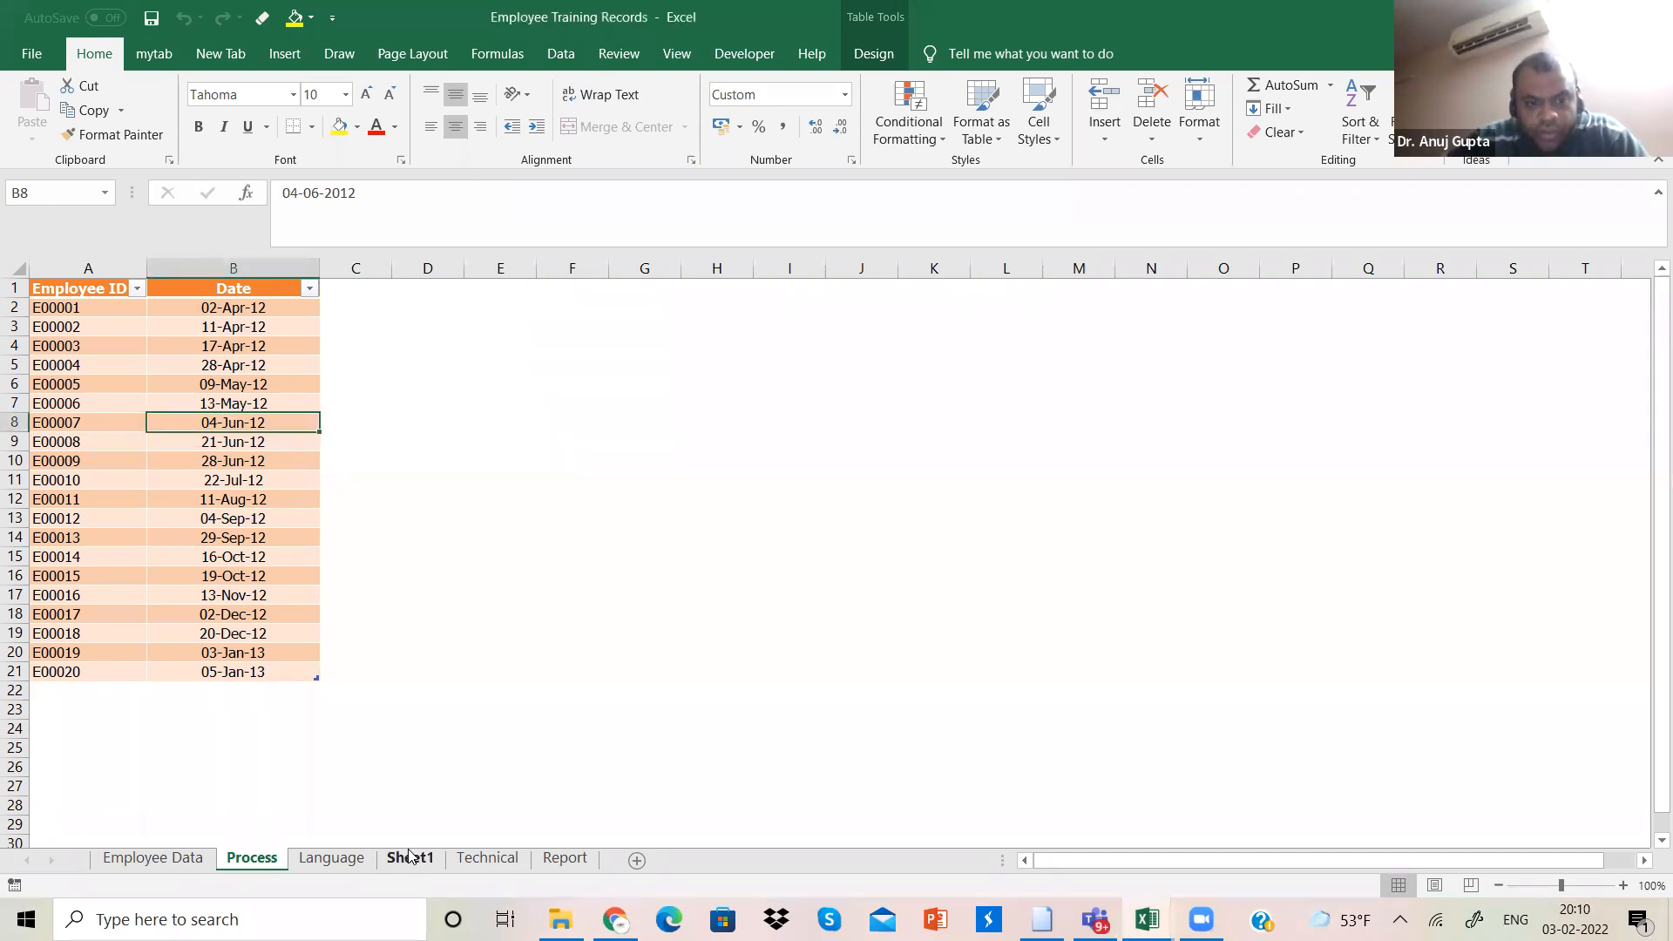
{"action": "left_click", "coordinate": [410, 859]}
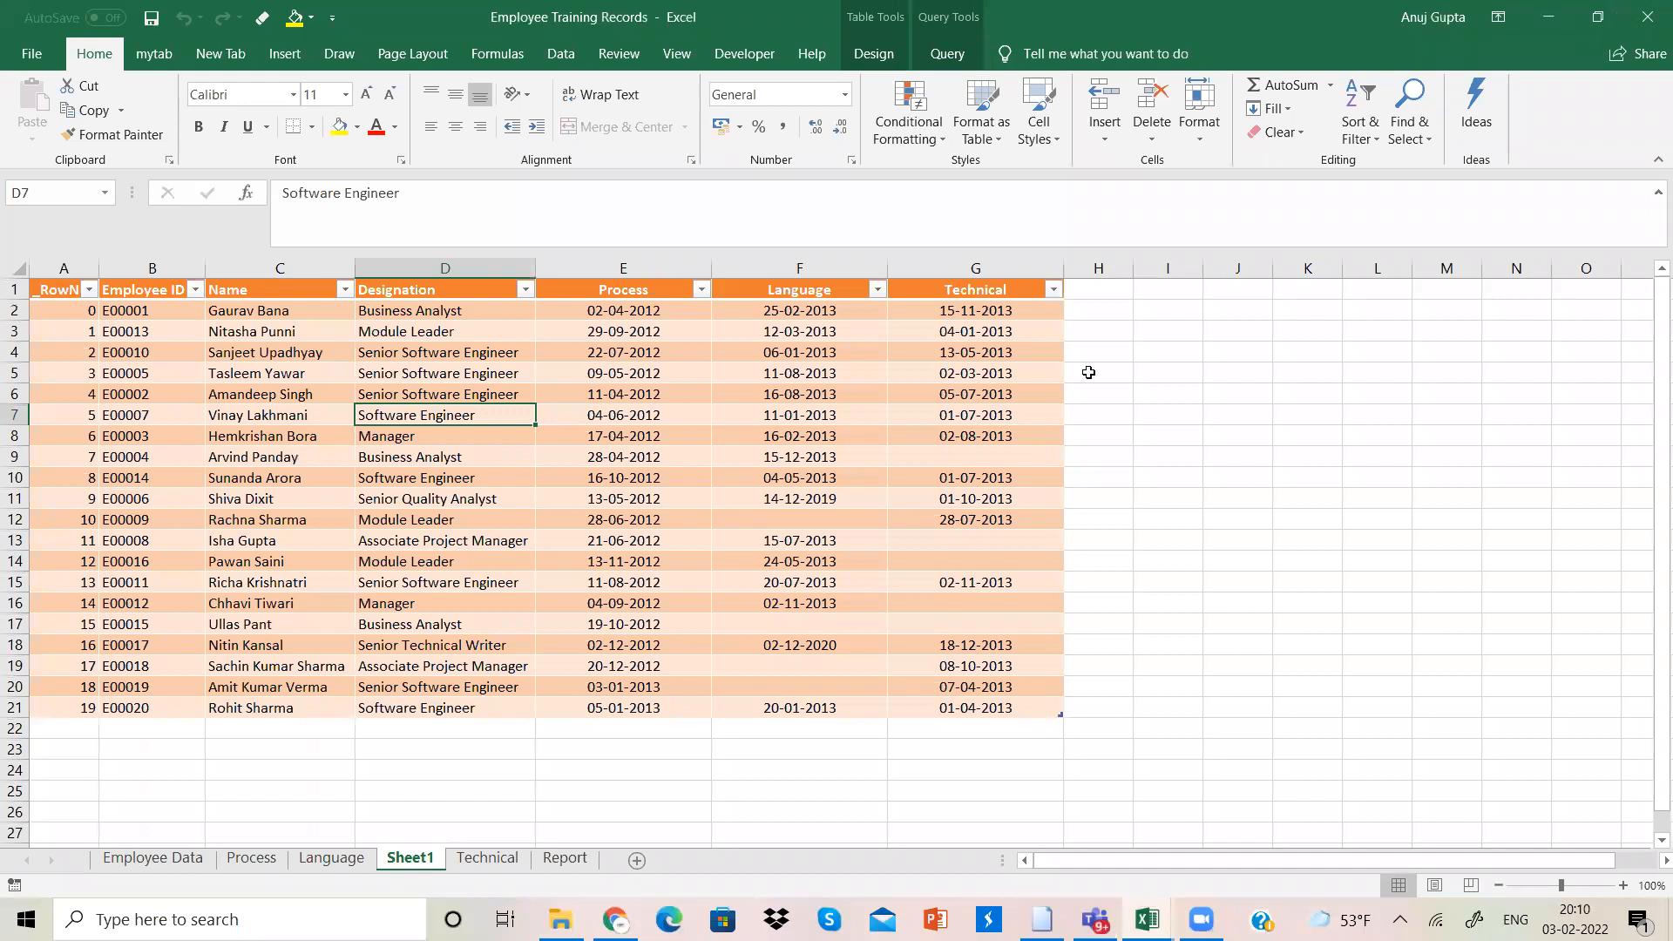
{"action": "key", "text": "alt+Tab"}
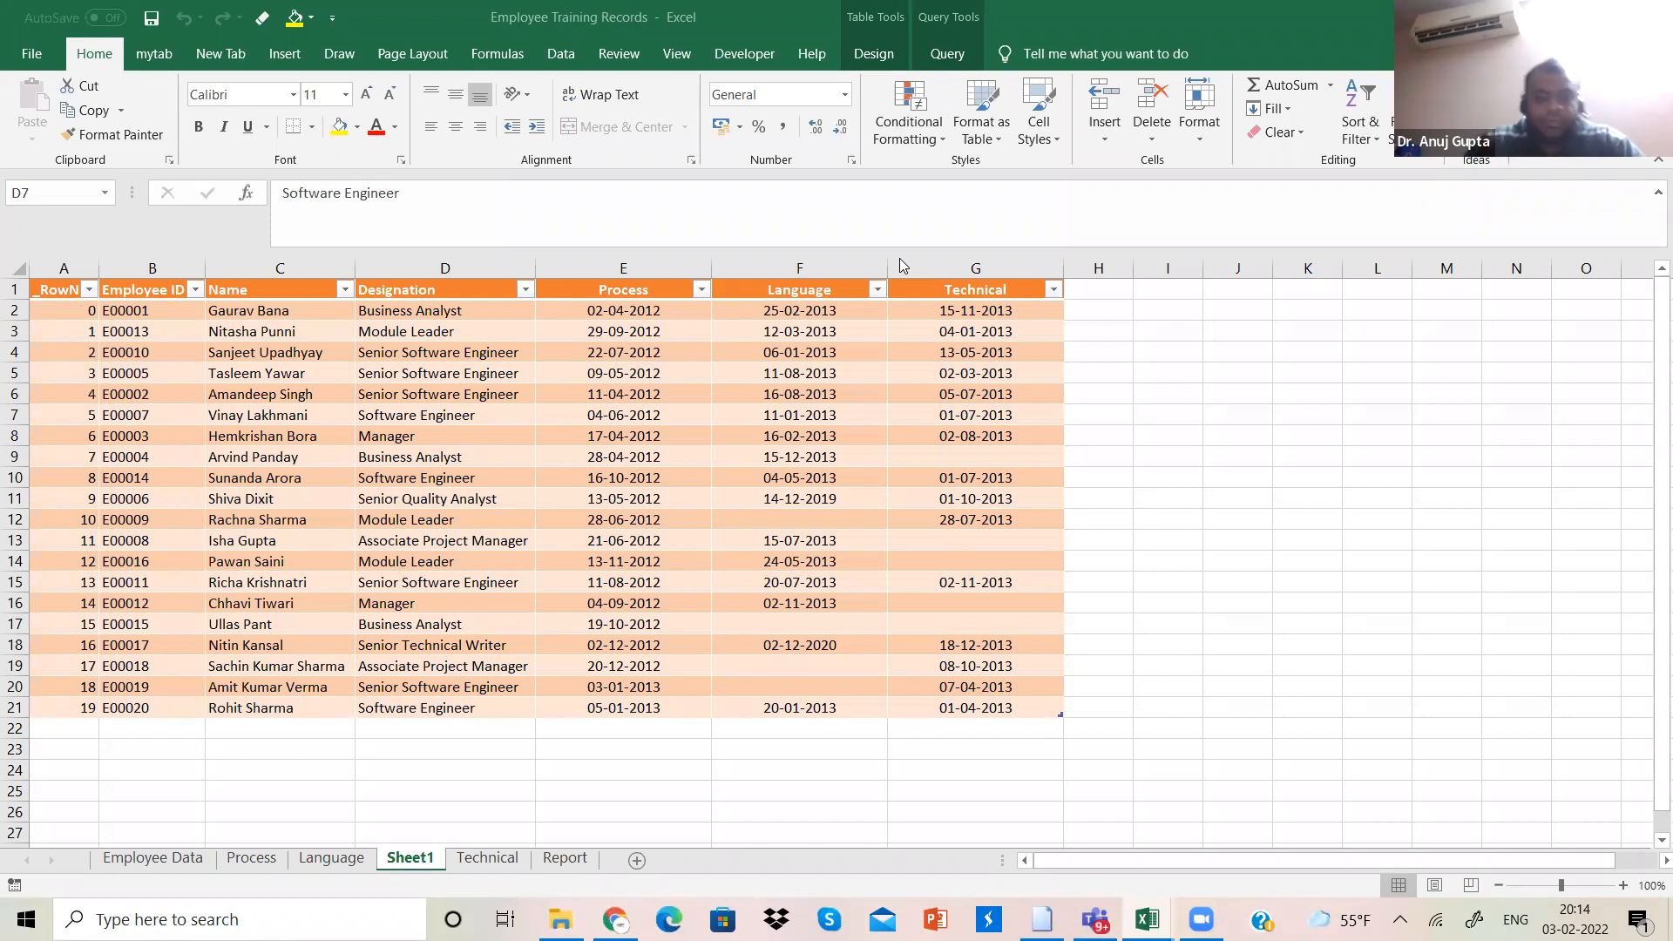
Step: Bring the table on the Employee Data sheet into the Power Query Editor as a new query
{"action": "left_click", "coordinate": [185, 853]}
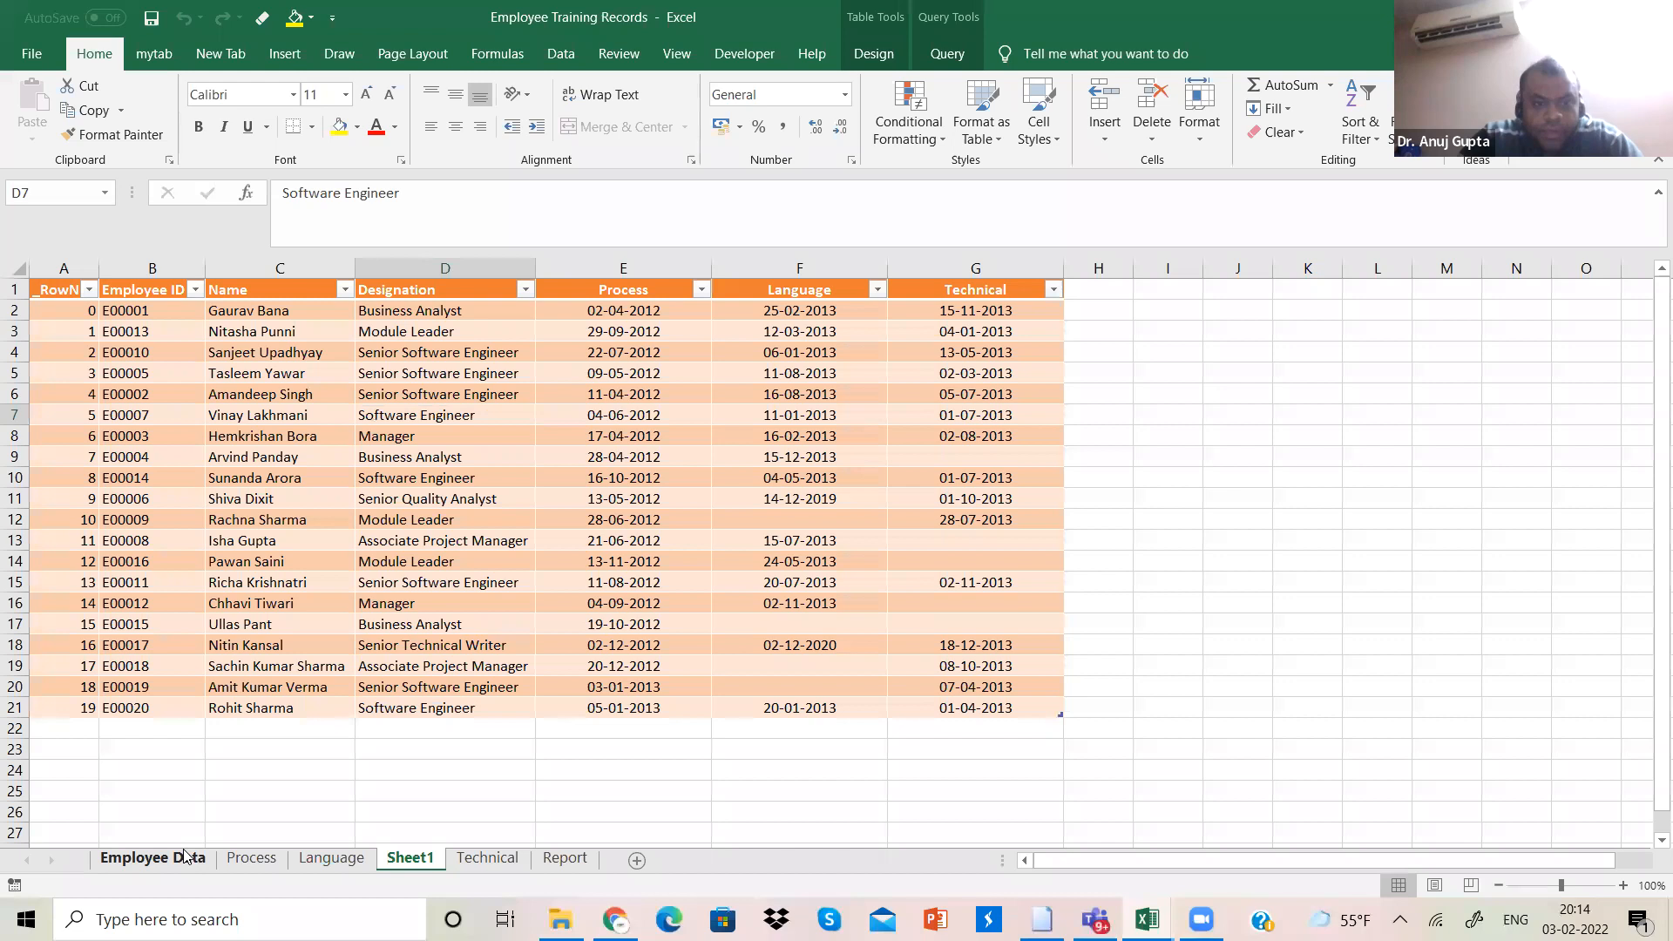
{"action": "left_click", "coordinate": [185, 853]}
{"action": "left_click", "coordinate": [358, 445]}
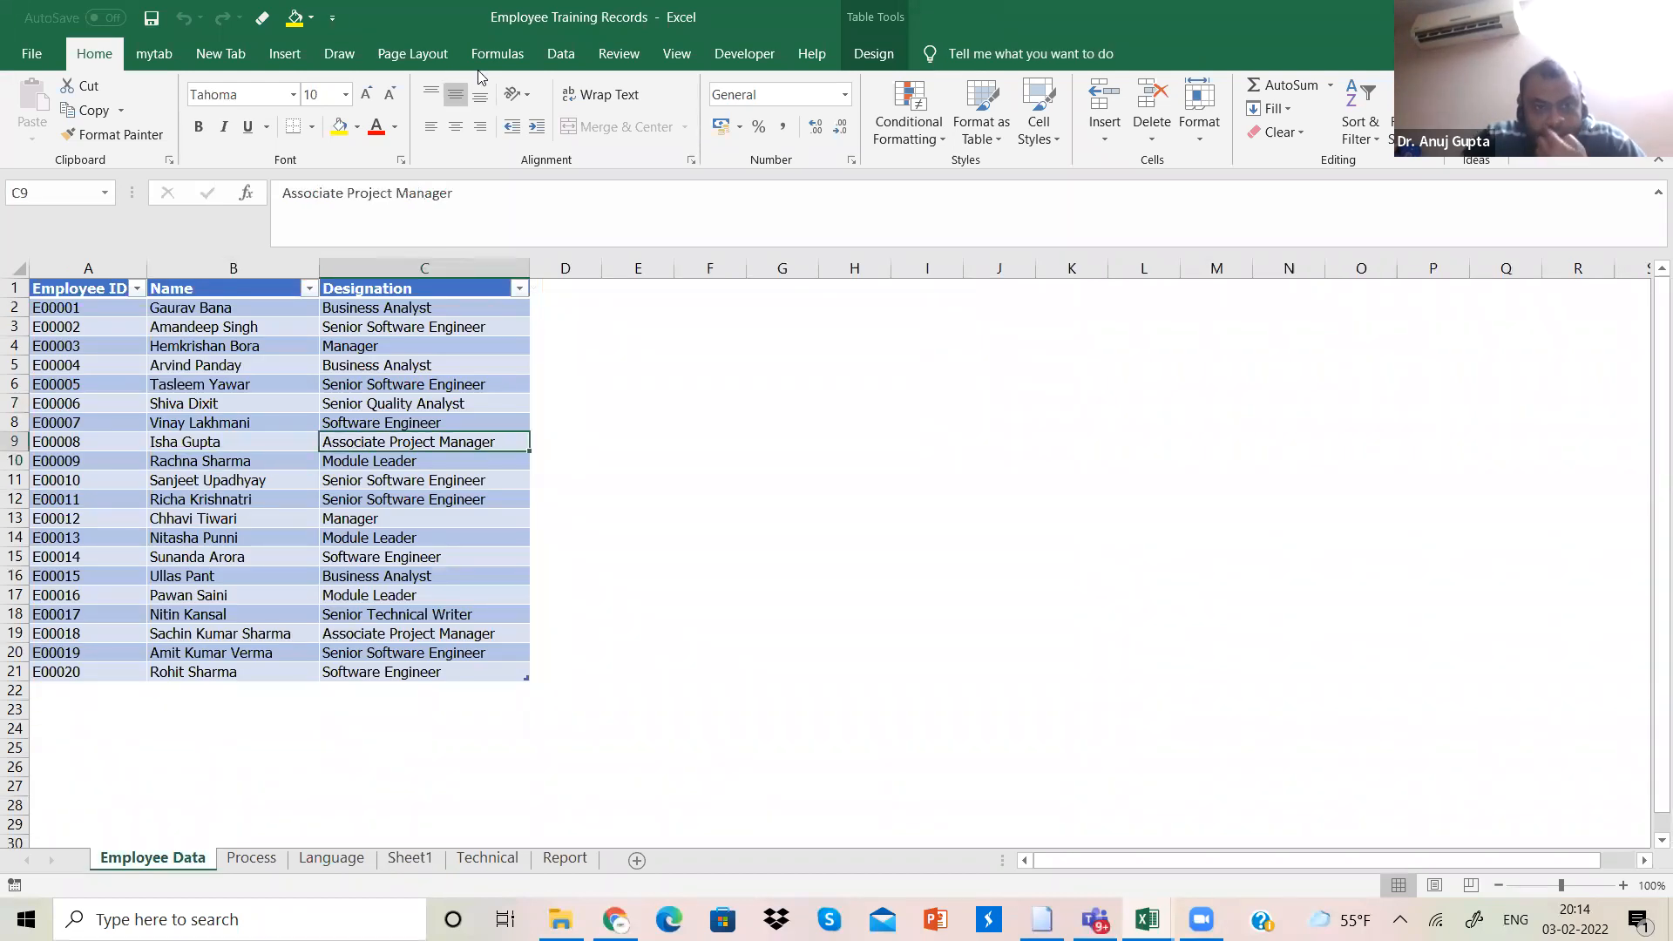
{"action": "left_click", "coordinate": [575, 54]}
{"action": "left_click", "coordinate": [97, 135]}
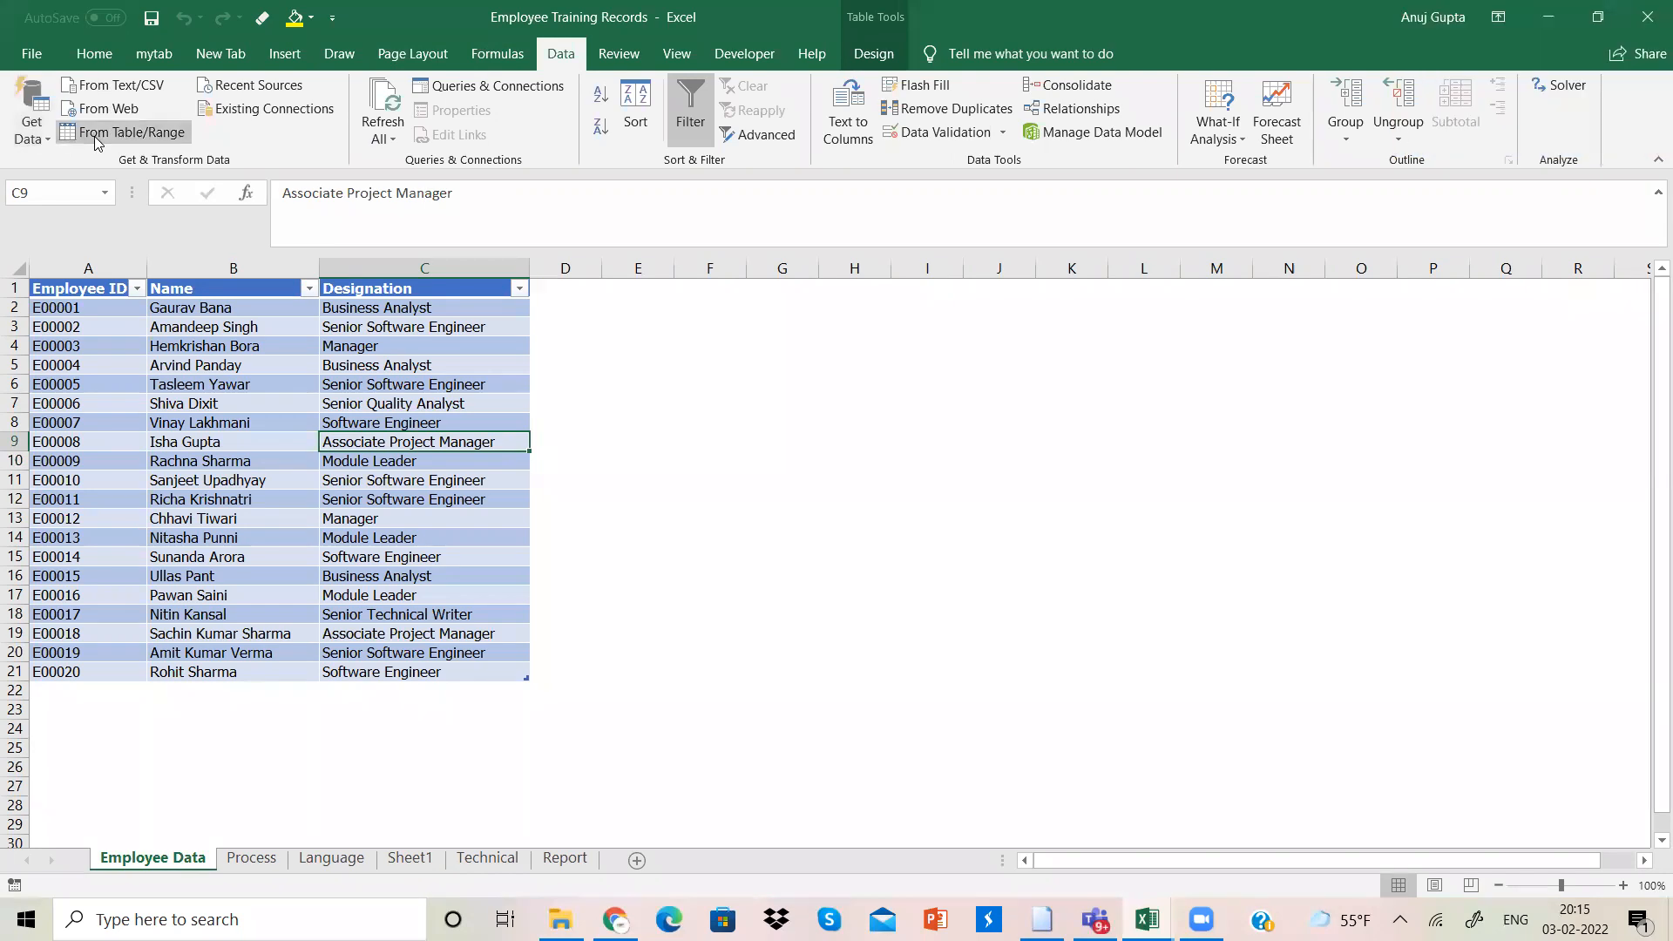
{"action": "left_click", "coordinate": [891, 533]}
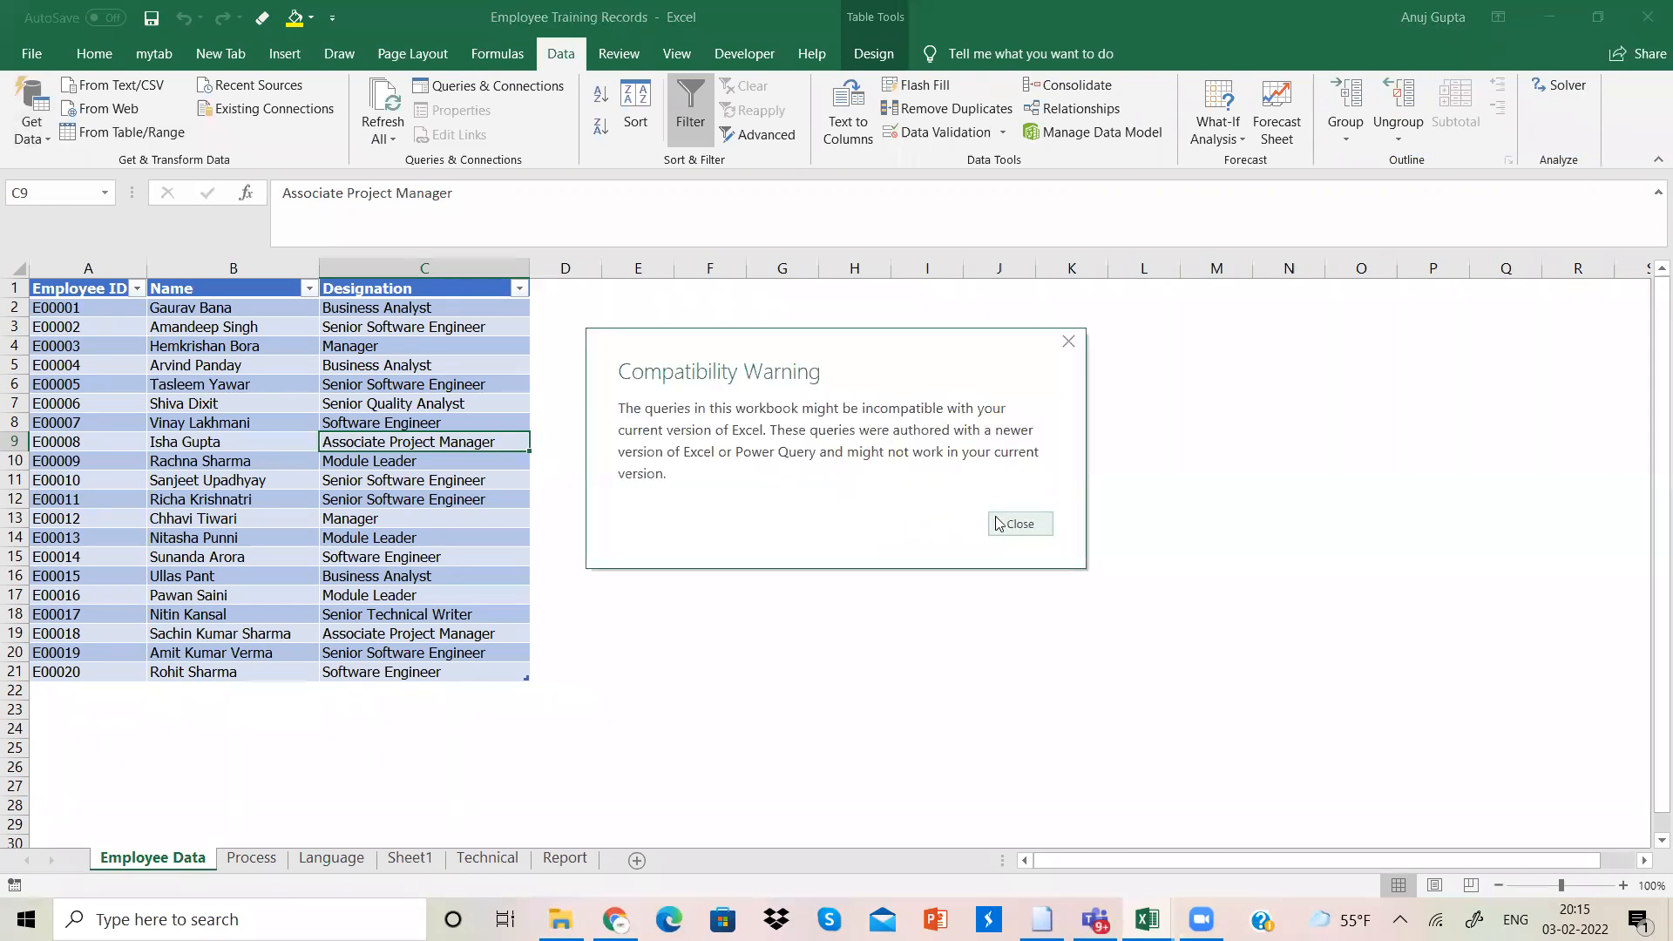
{"action": "left_click", "coordinate": [1018, 524]}
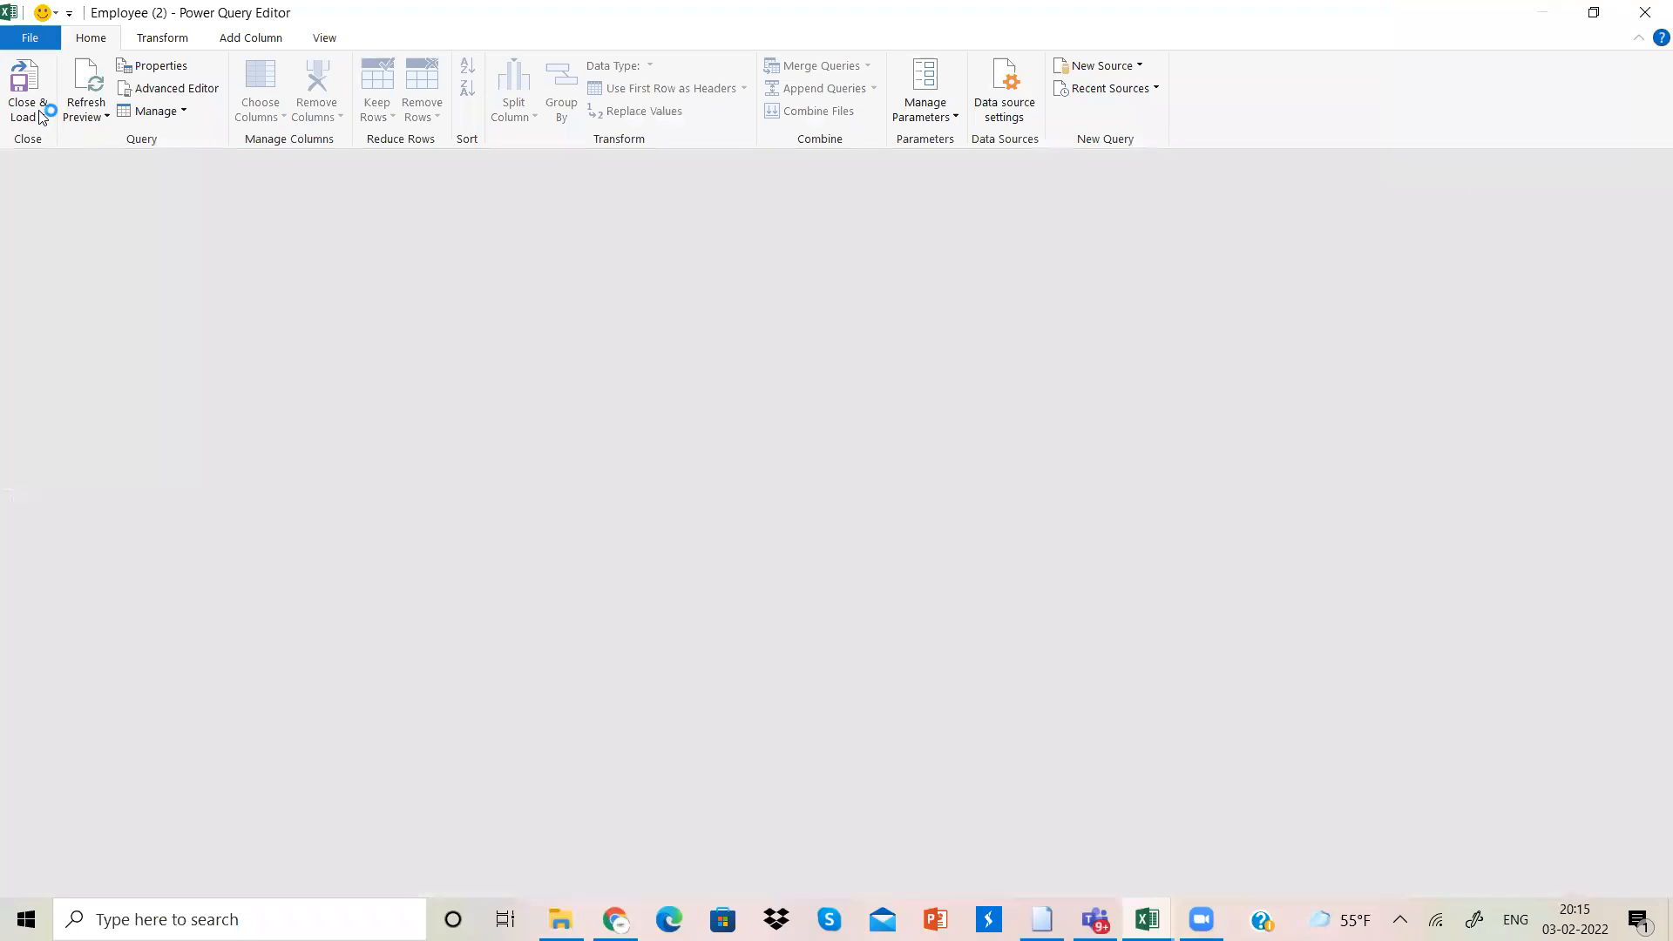
Step: Close the employee query and load it with Only Create Connection
{"action": "left_click", "coordinate": [41, 117]}
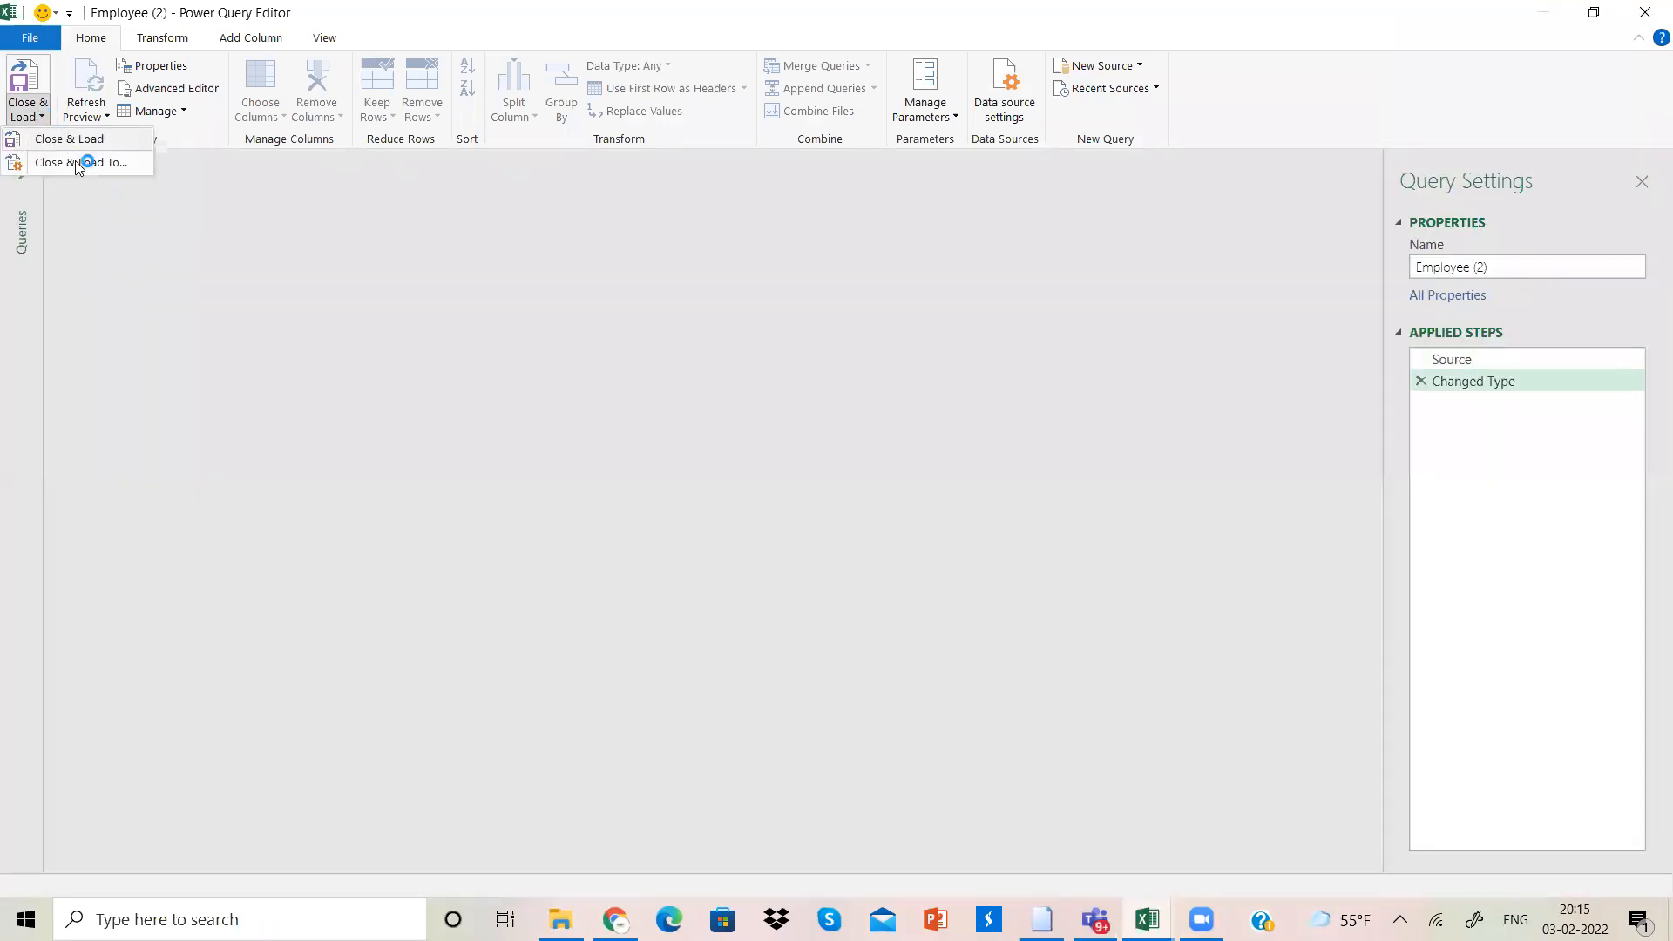
{"action": "left_click", "coordinate": [76, 163]}
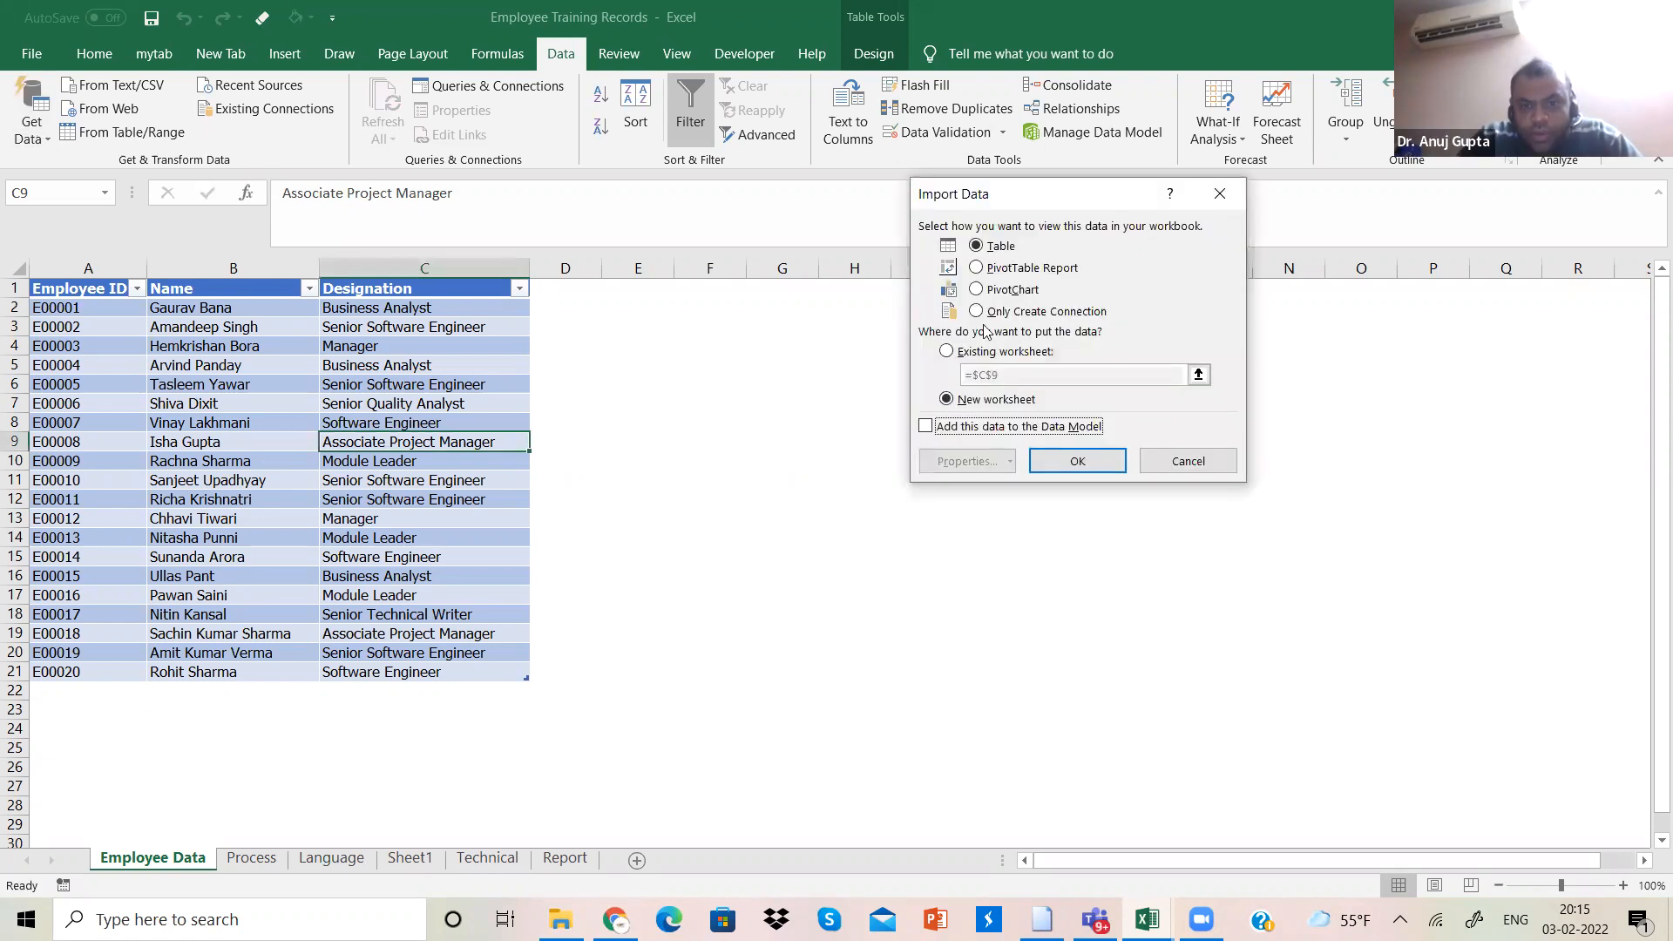
{"action": "left_click", "coordinate": [984, 312]}
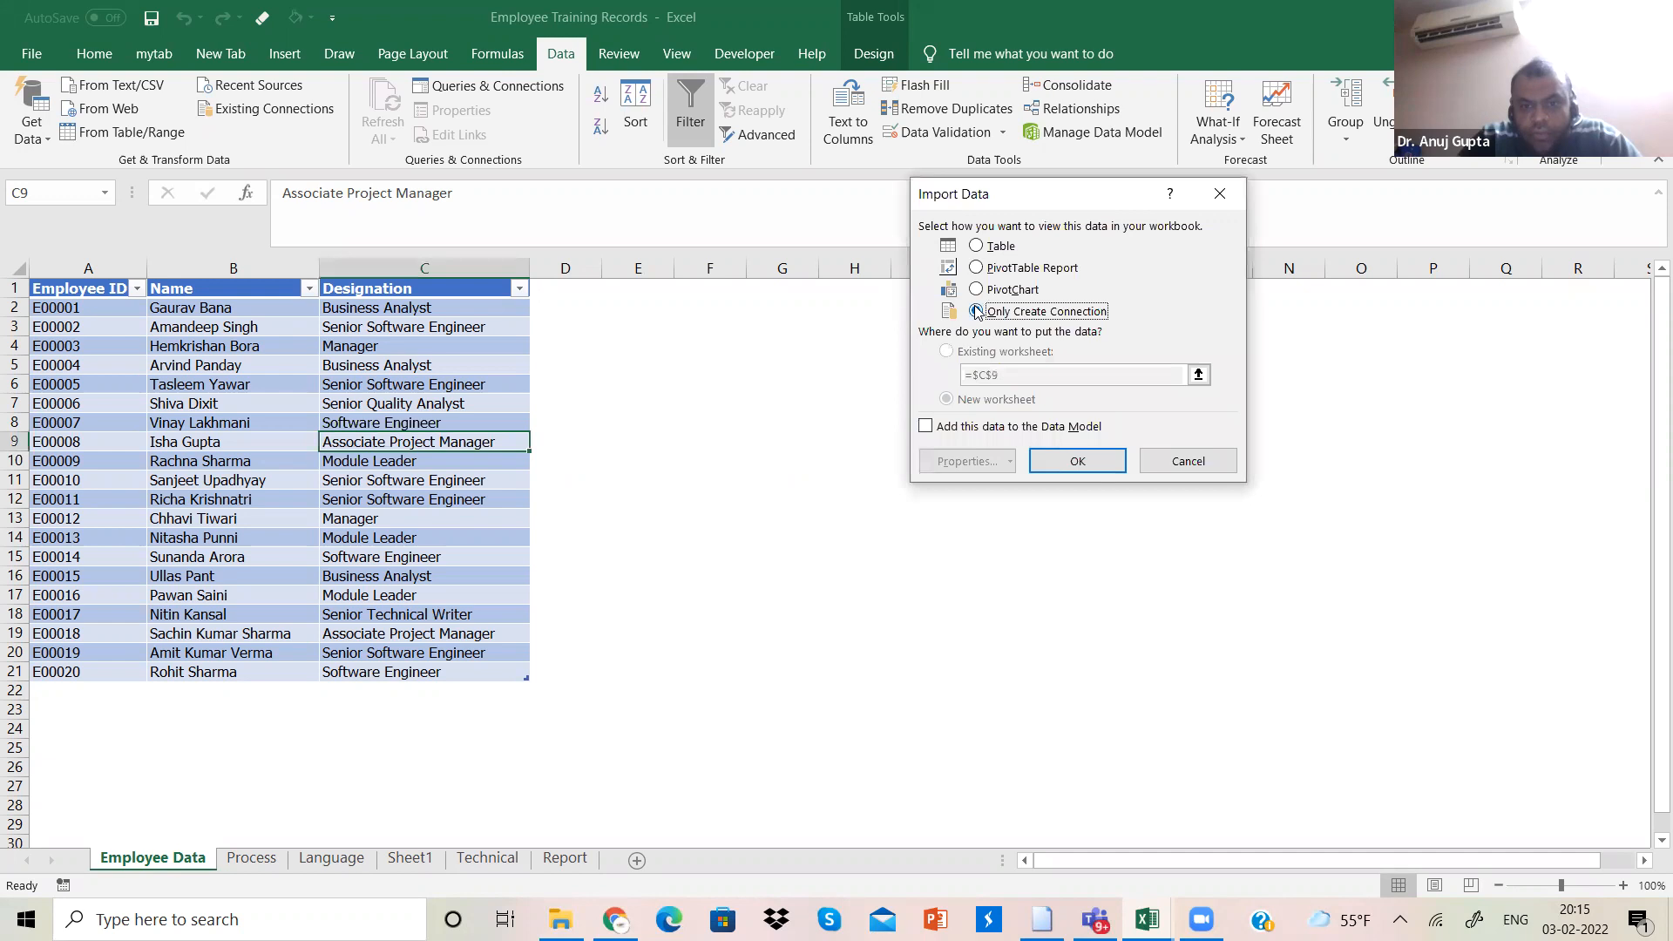
{"action": "left_click", "coordinate": [1114, 461]}
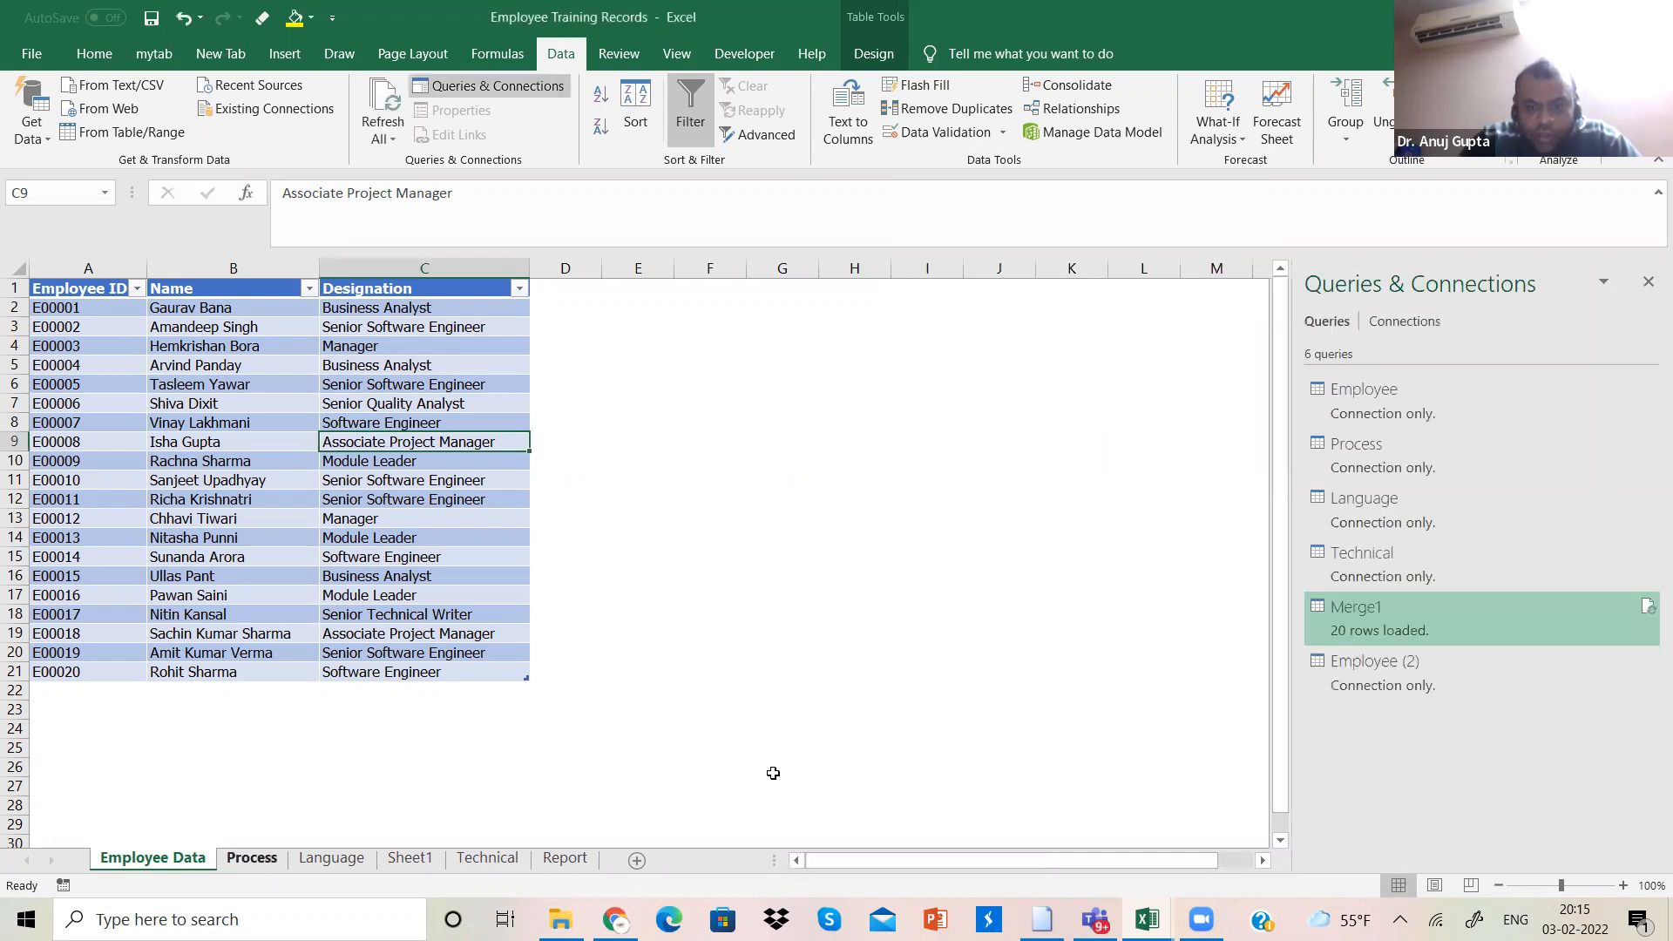
Step: Create a Power Query query from the Language sheet's table and load it with Only Create Connection
{"action": "left_click", "coordinate": [326, 857]}
{"action": "left_click", "coordinate": [181, 438]}
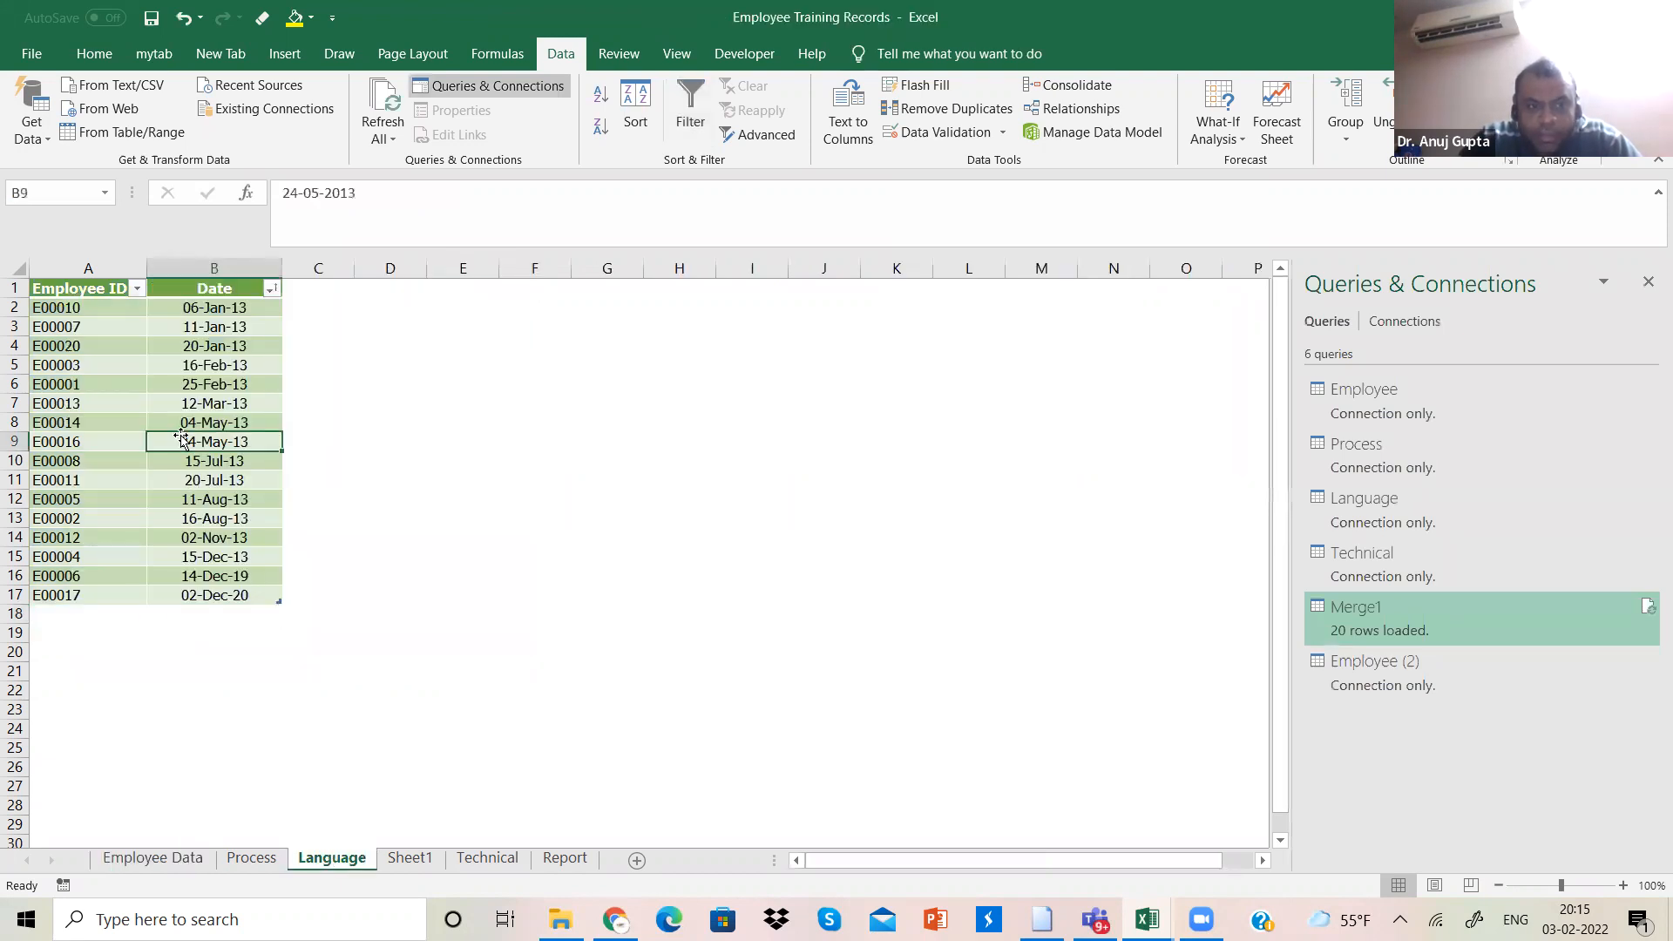
{"action": "left_click", "coordinate": [147, 136]}
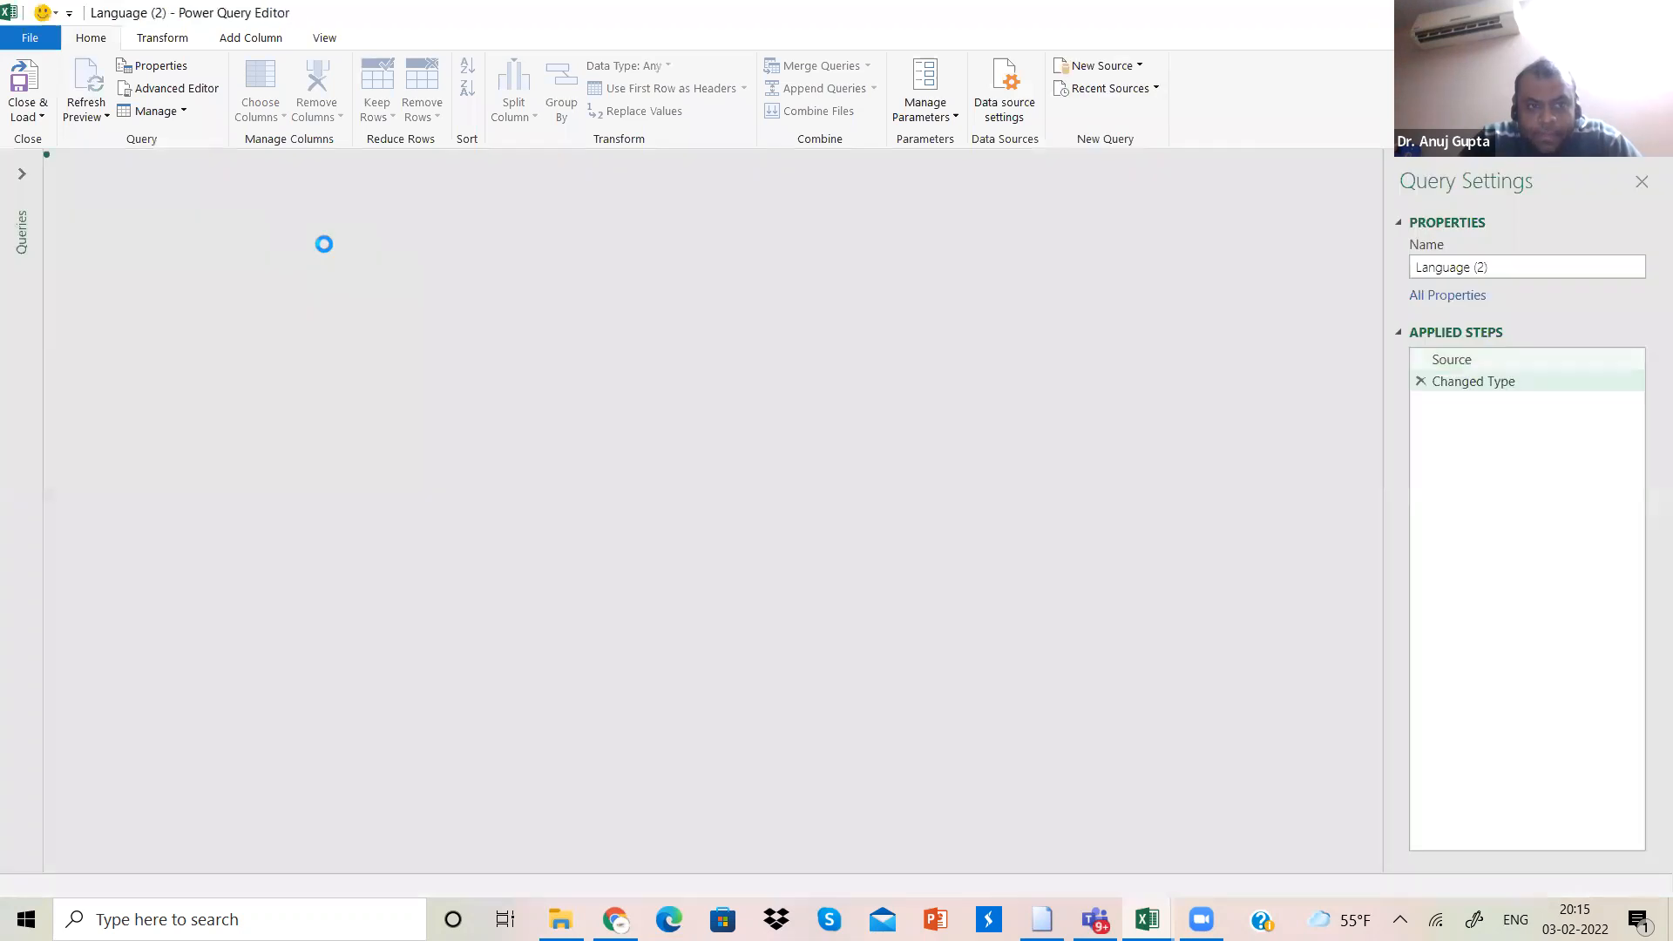
{"action": "left_click", "coordinate": [31, 111]}
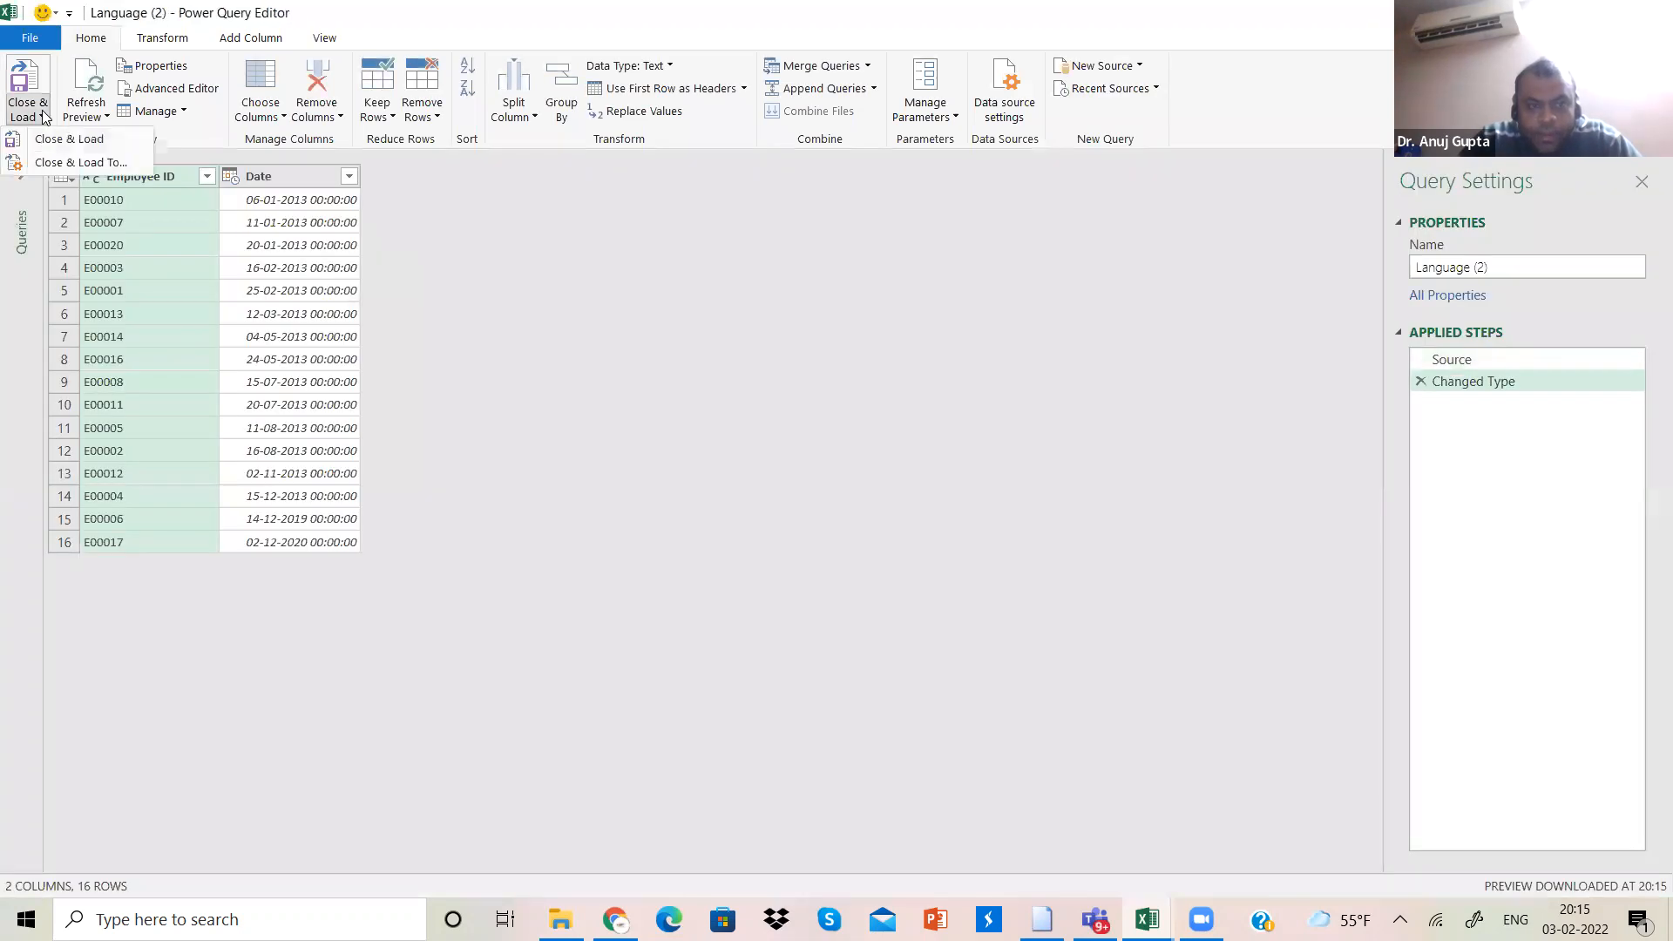
{"action": "left_click", "coordinate": [73, 163]}
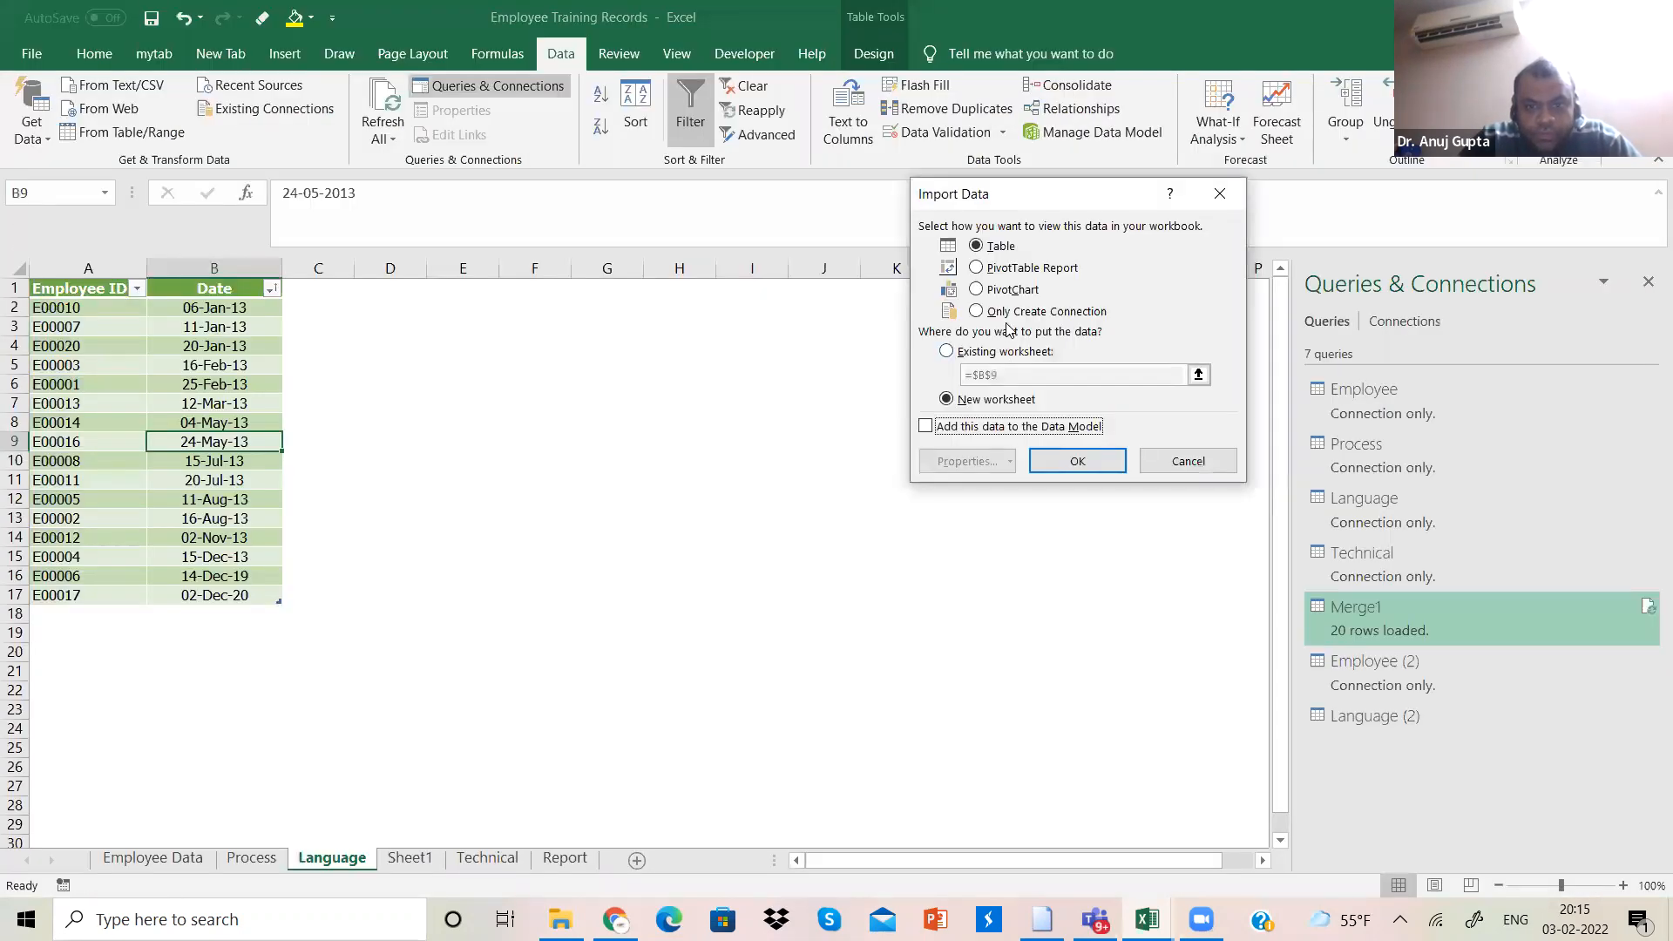
{"action": "left_click", "coordinate": [1027, 314]}
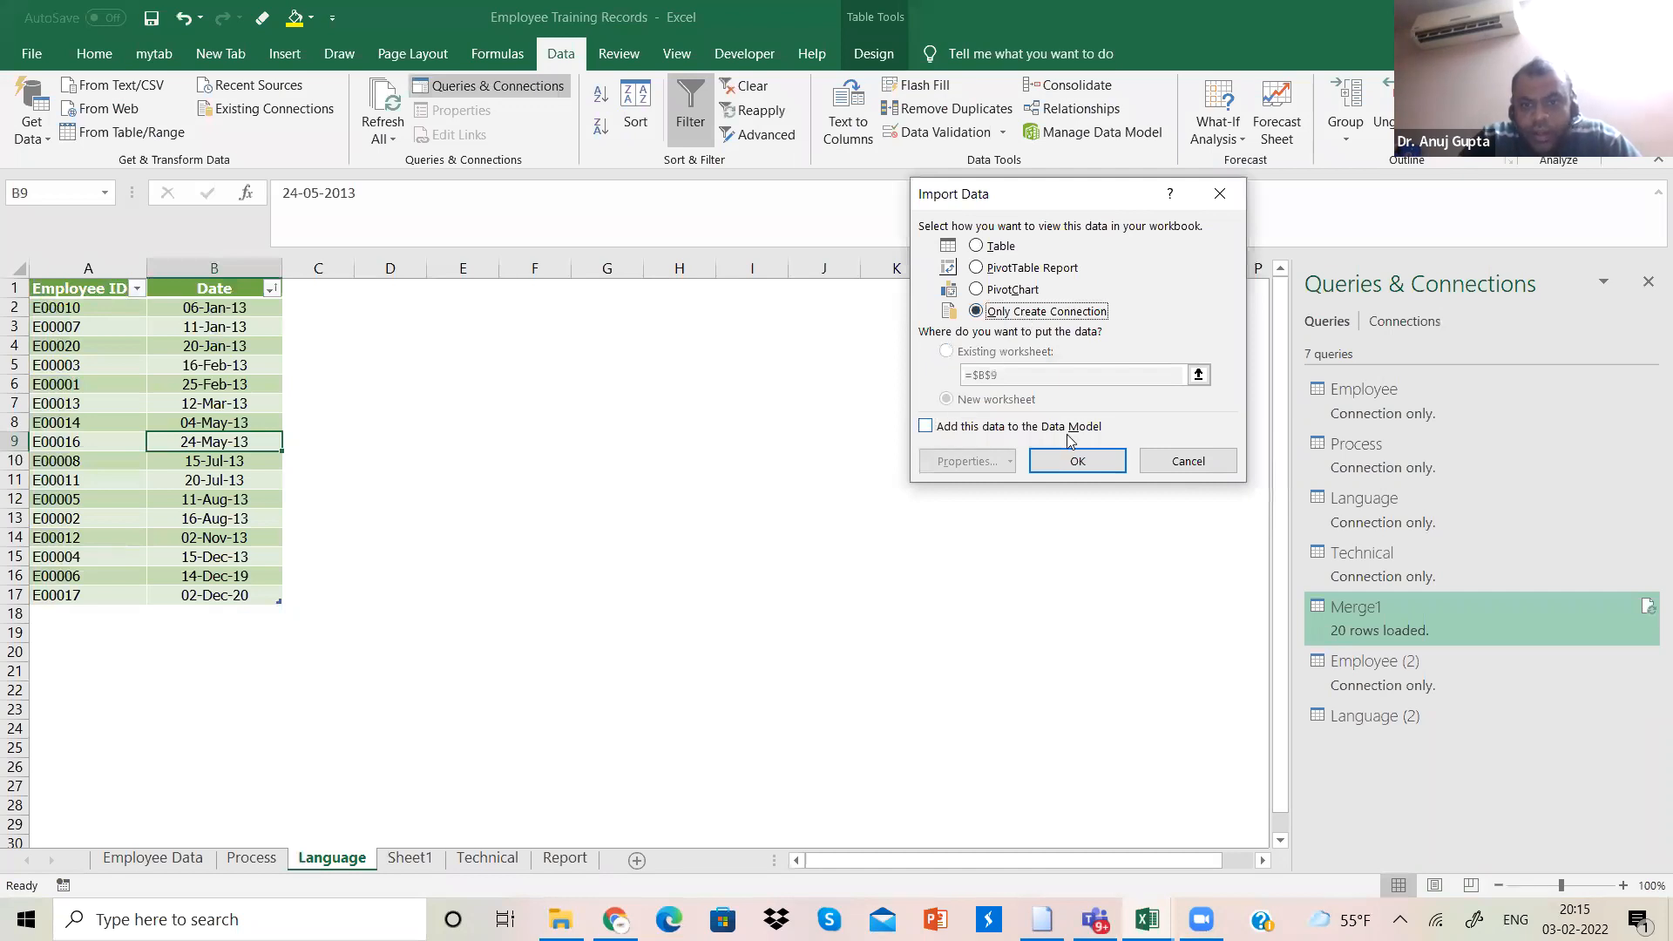
{"action": "left_click", "coordinate": [1078, 461]}
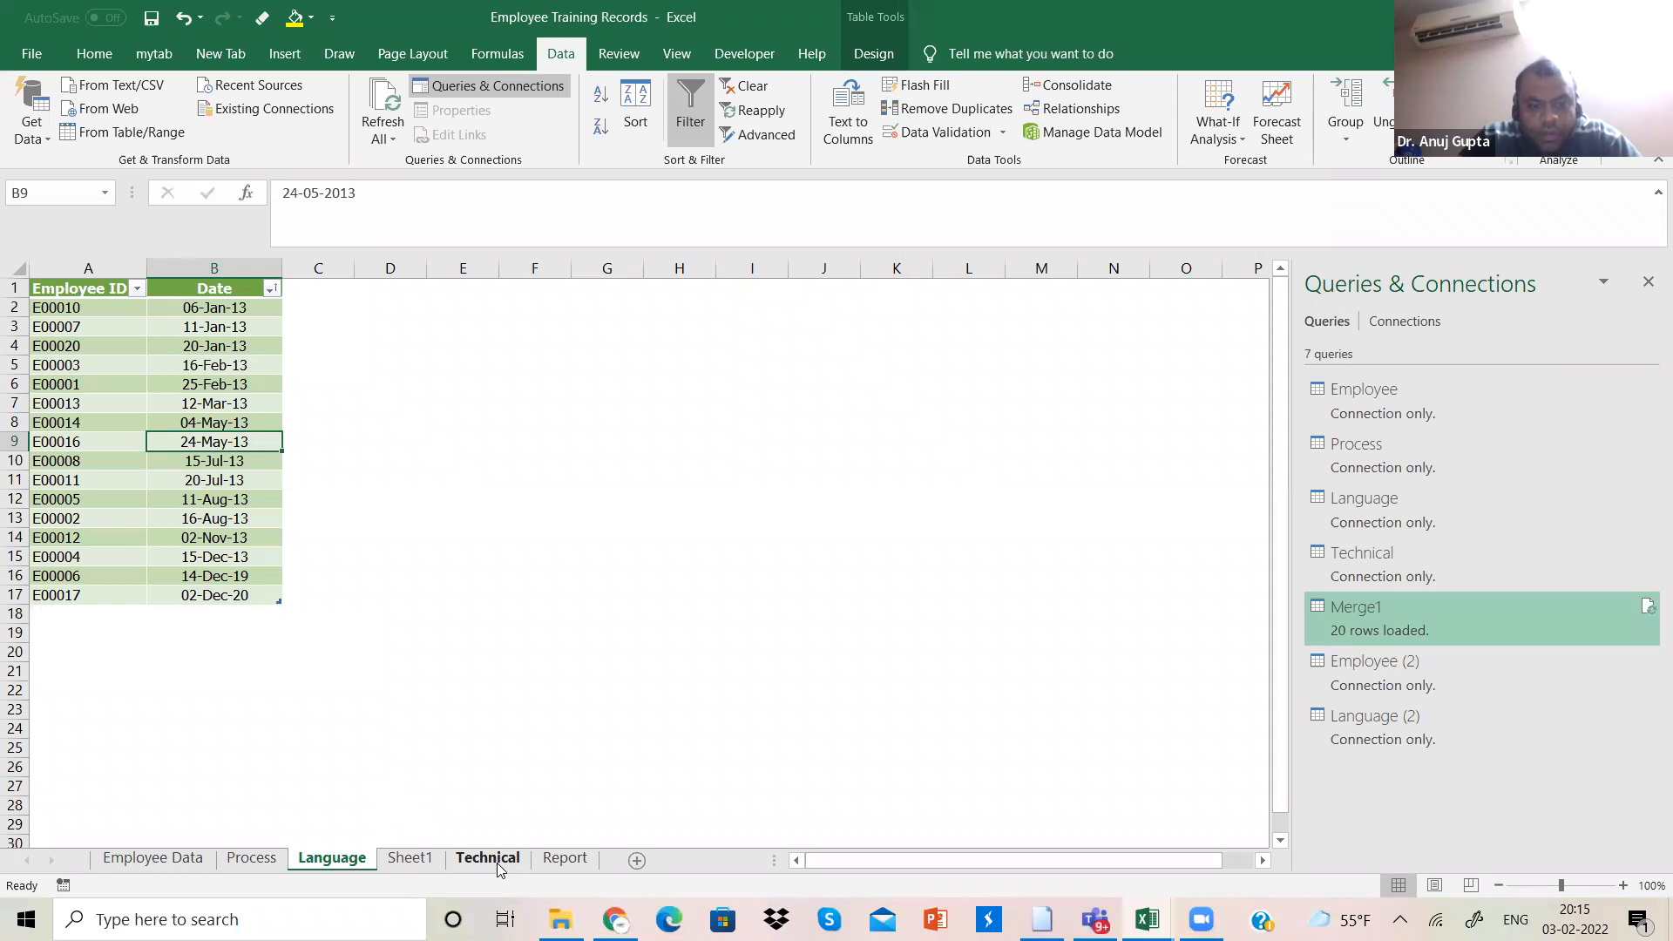
Step: Create a Power Query query from the Process sheet's table and load it with Only Create Connection
{"action": "left_click", "coordinate": [261, 860]}
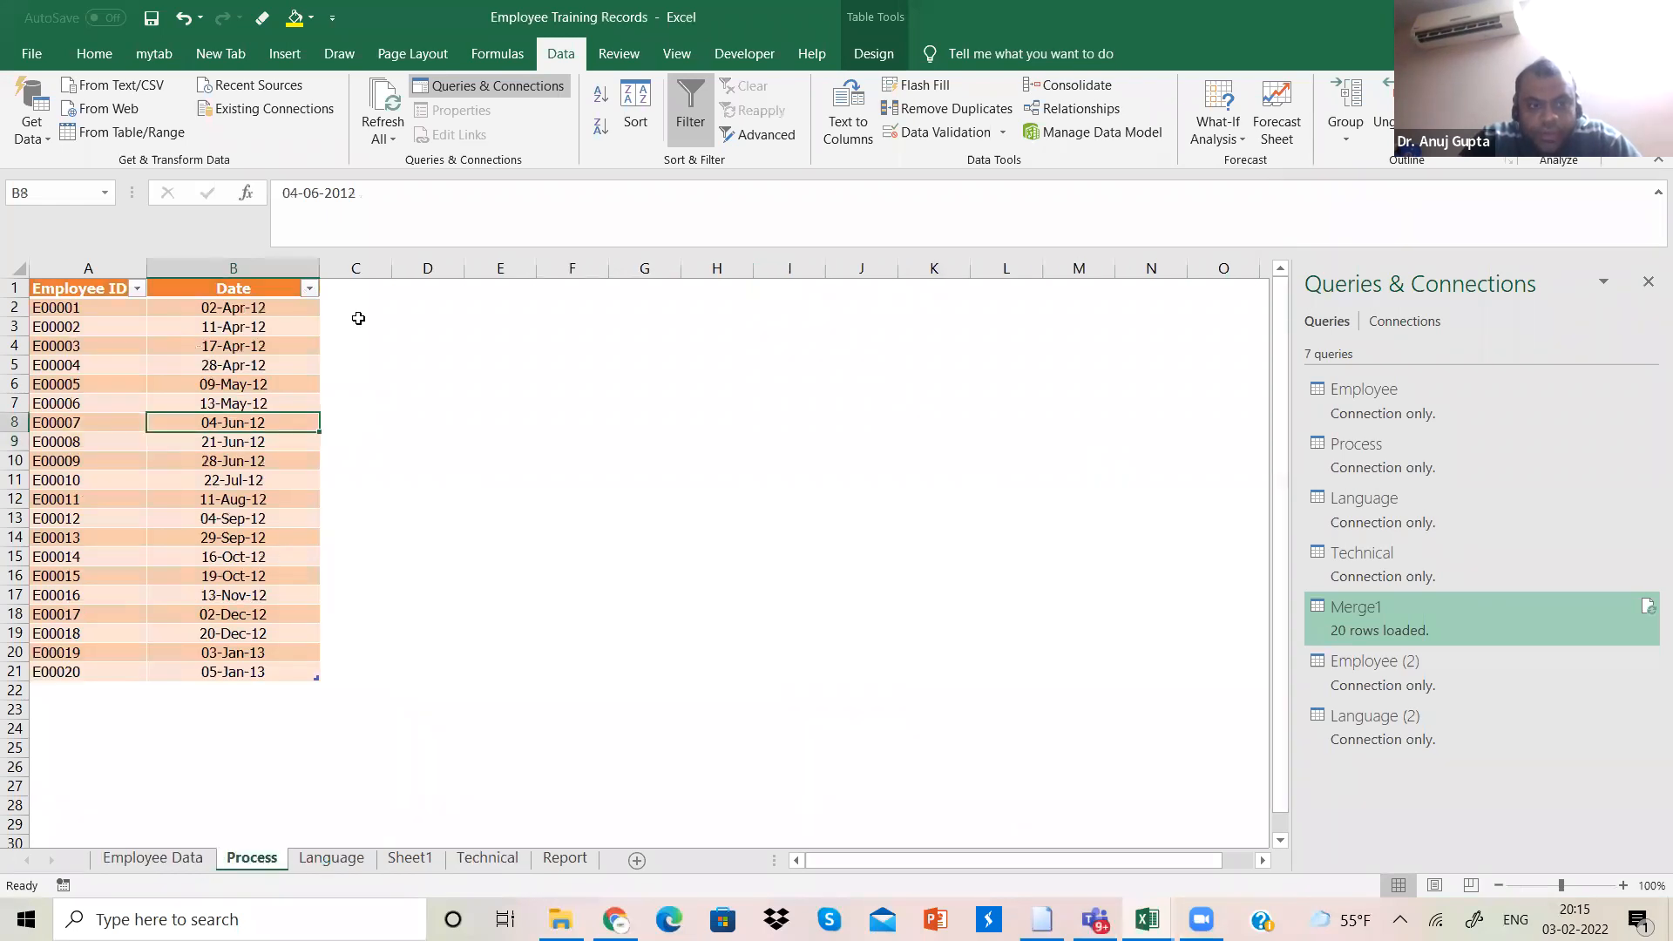
{"action": "left_click", "coordinate": [30, 131]}
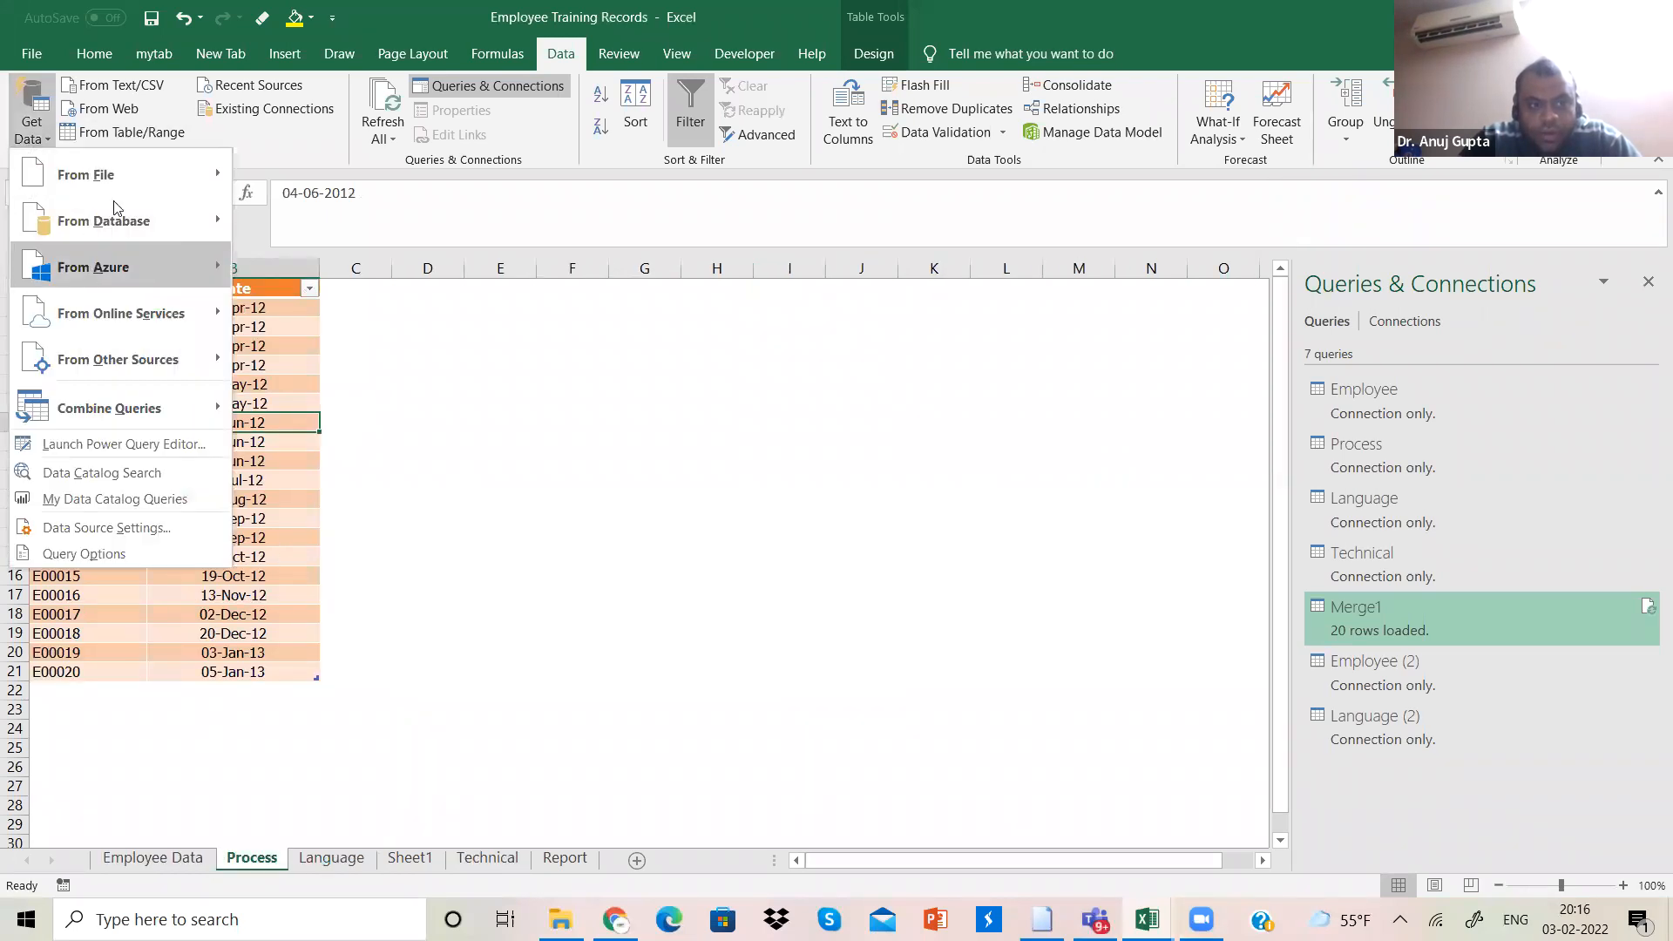
{"action": "left_click", "coordinate": [160, 133]}
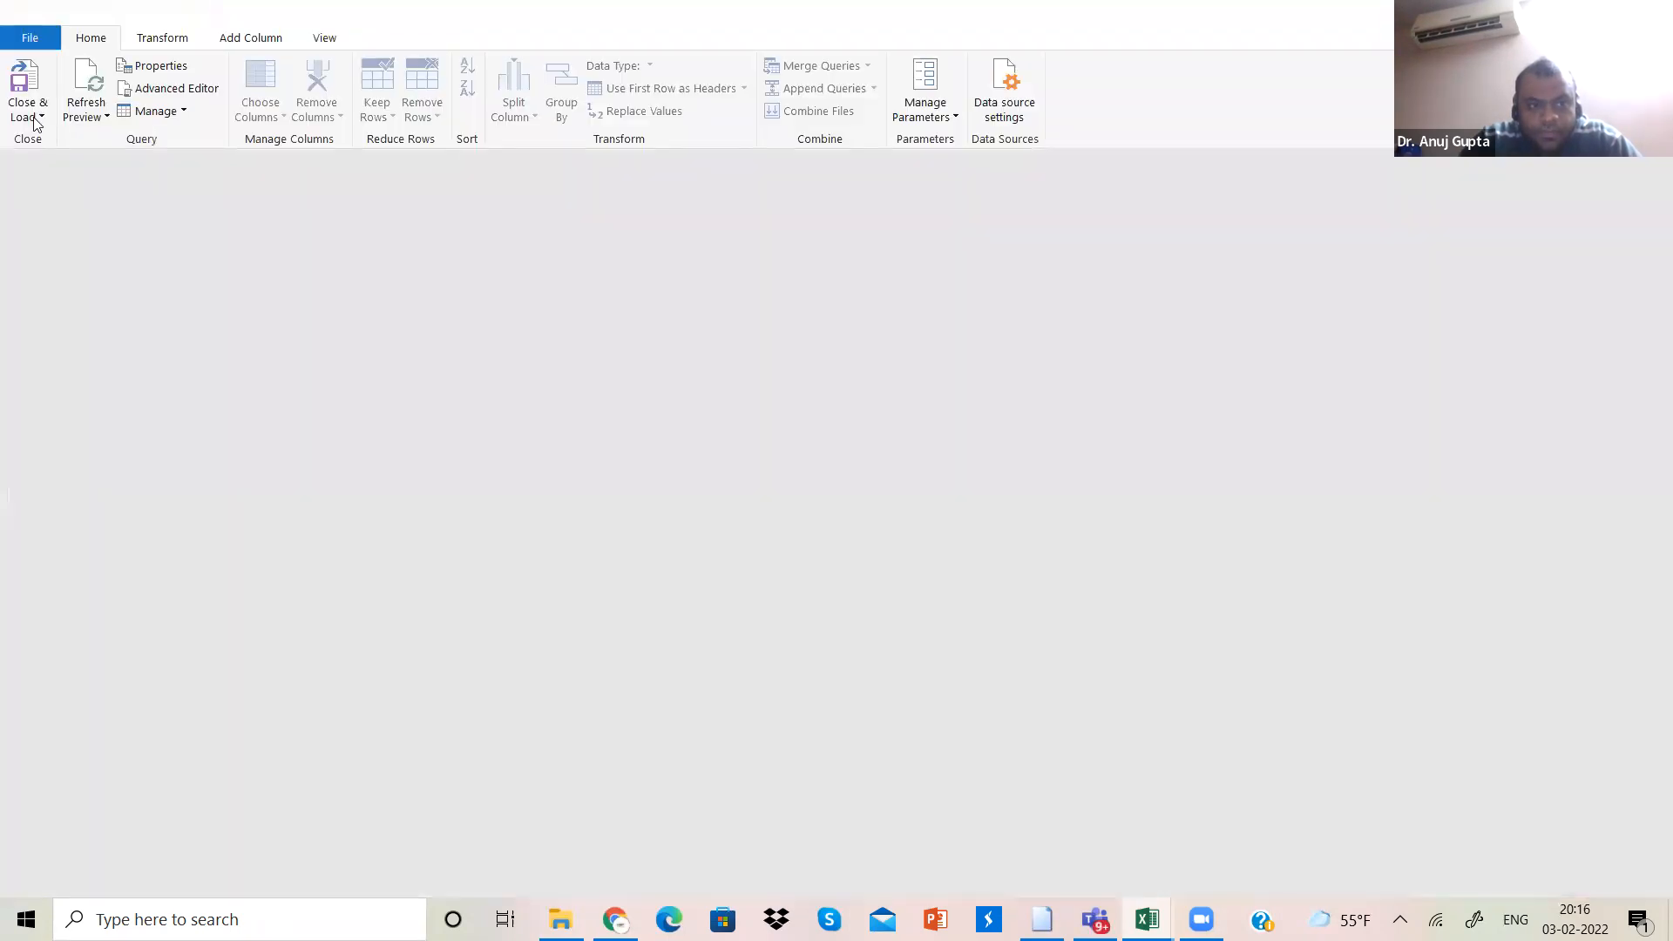
{"action": "left_click", "coordinate": [41, 117]}
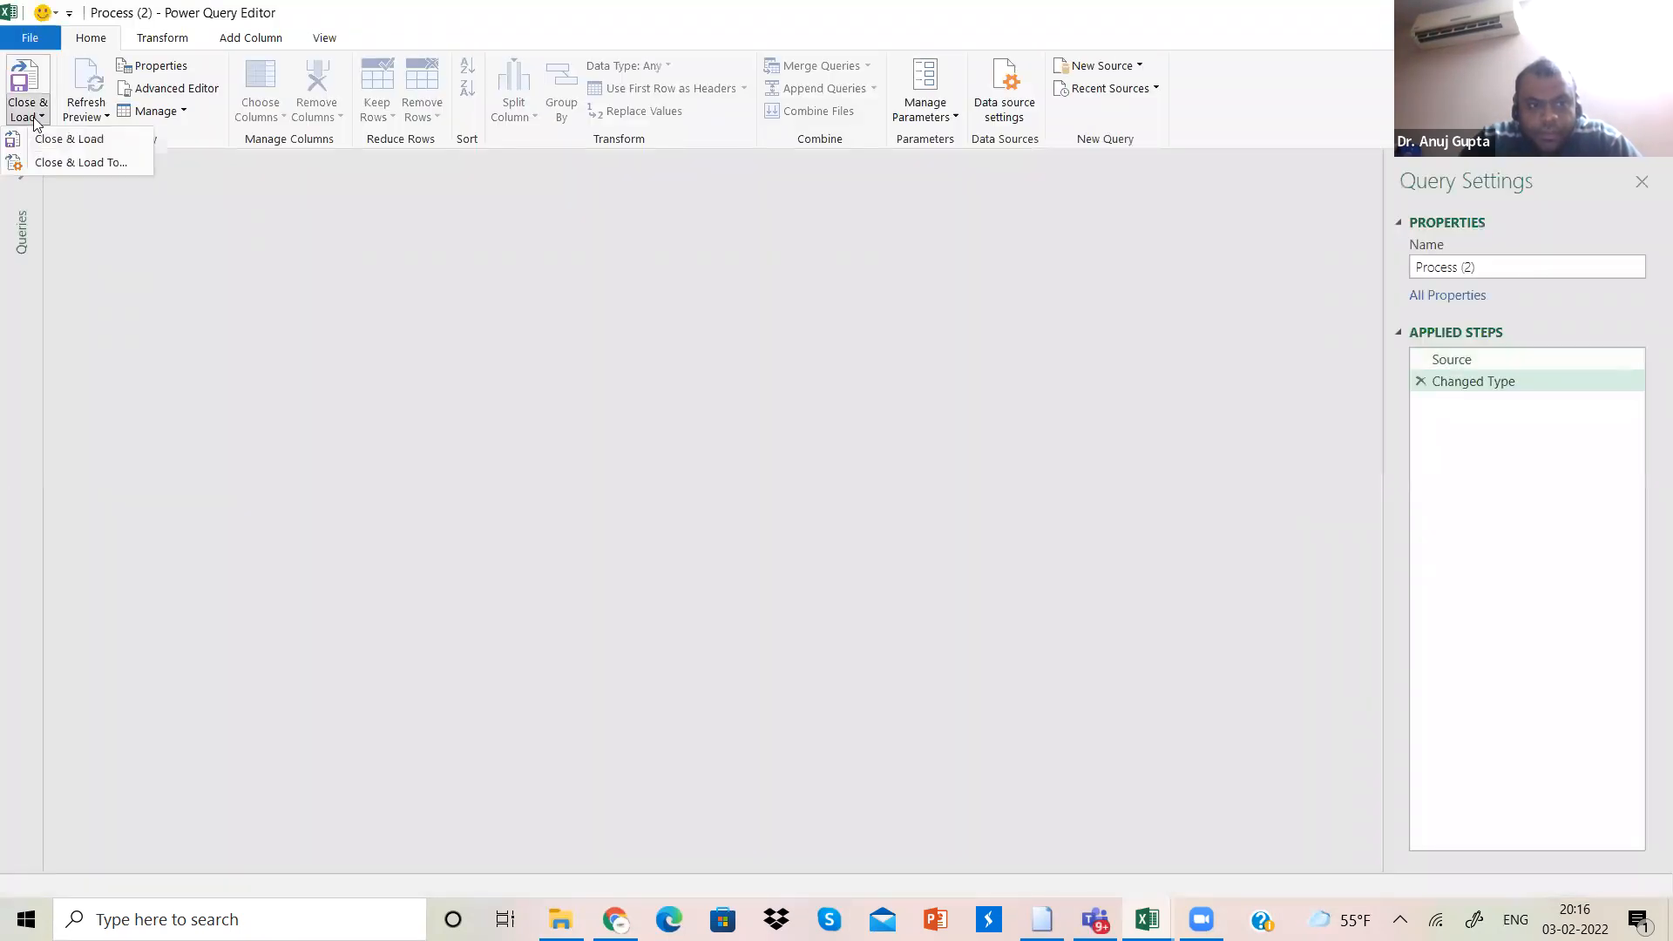
{"action": "left_click", "coordinate": [62, 158]}
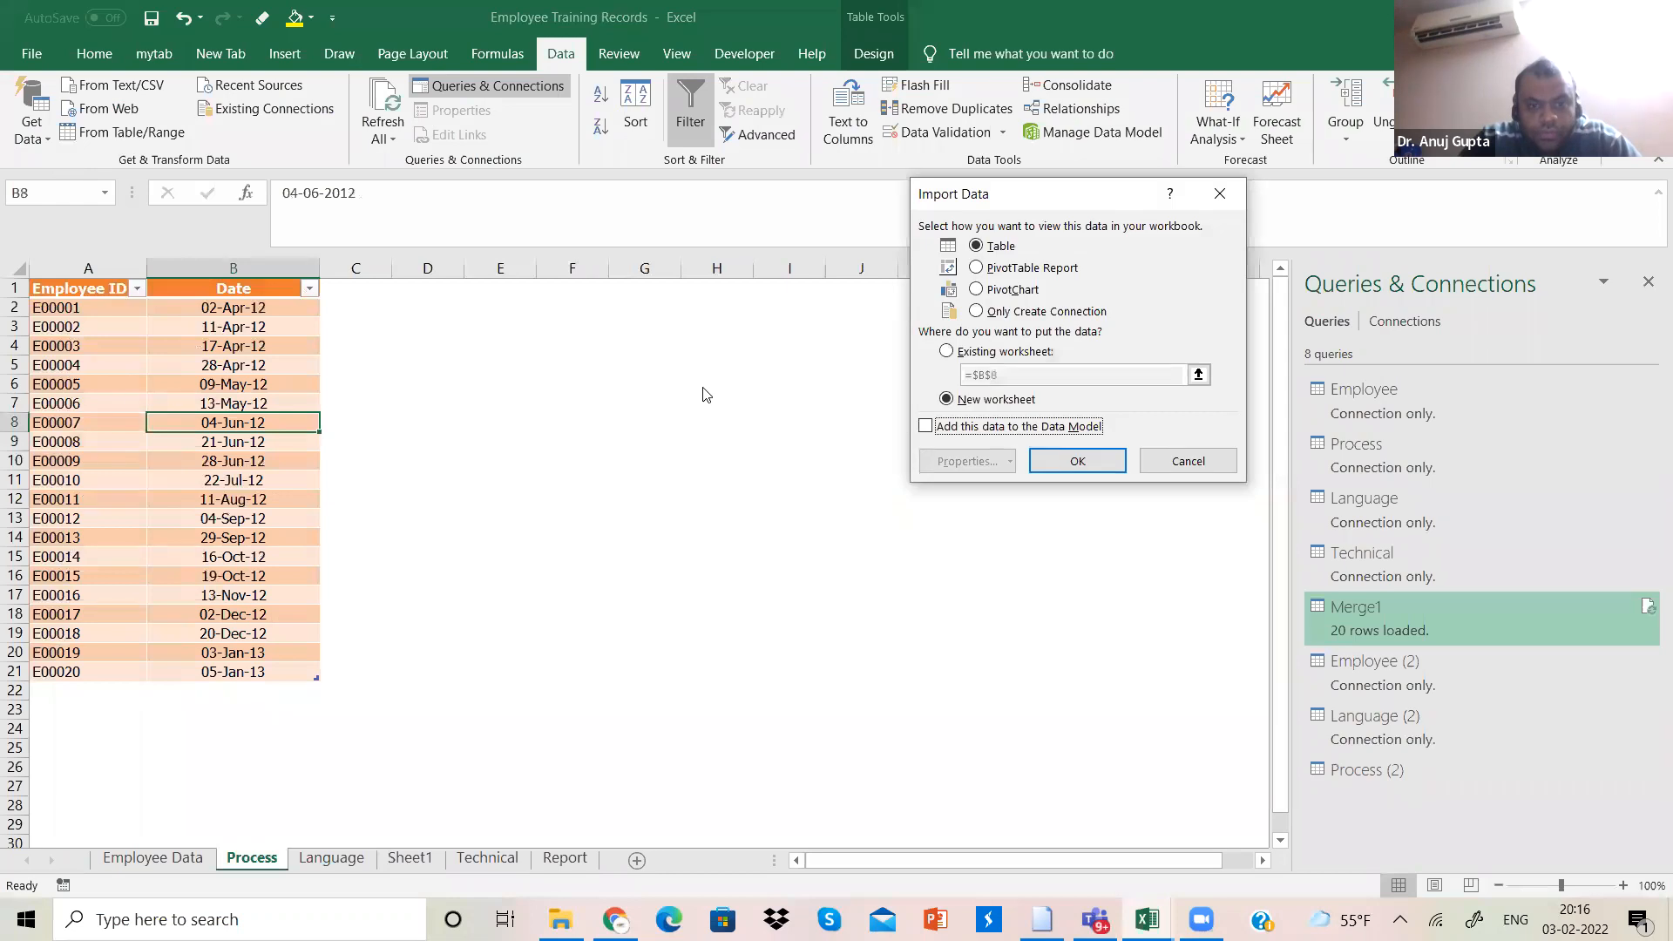
{"action": "left_click", "coordinate": [991, 312]}
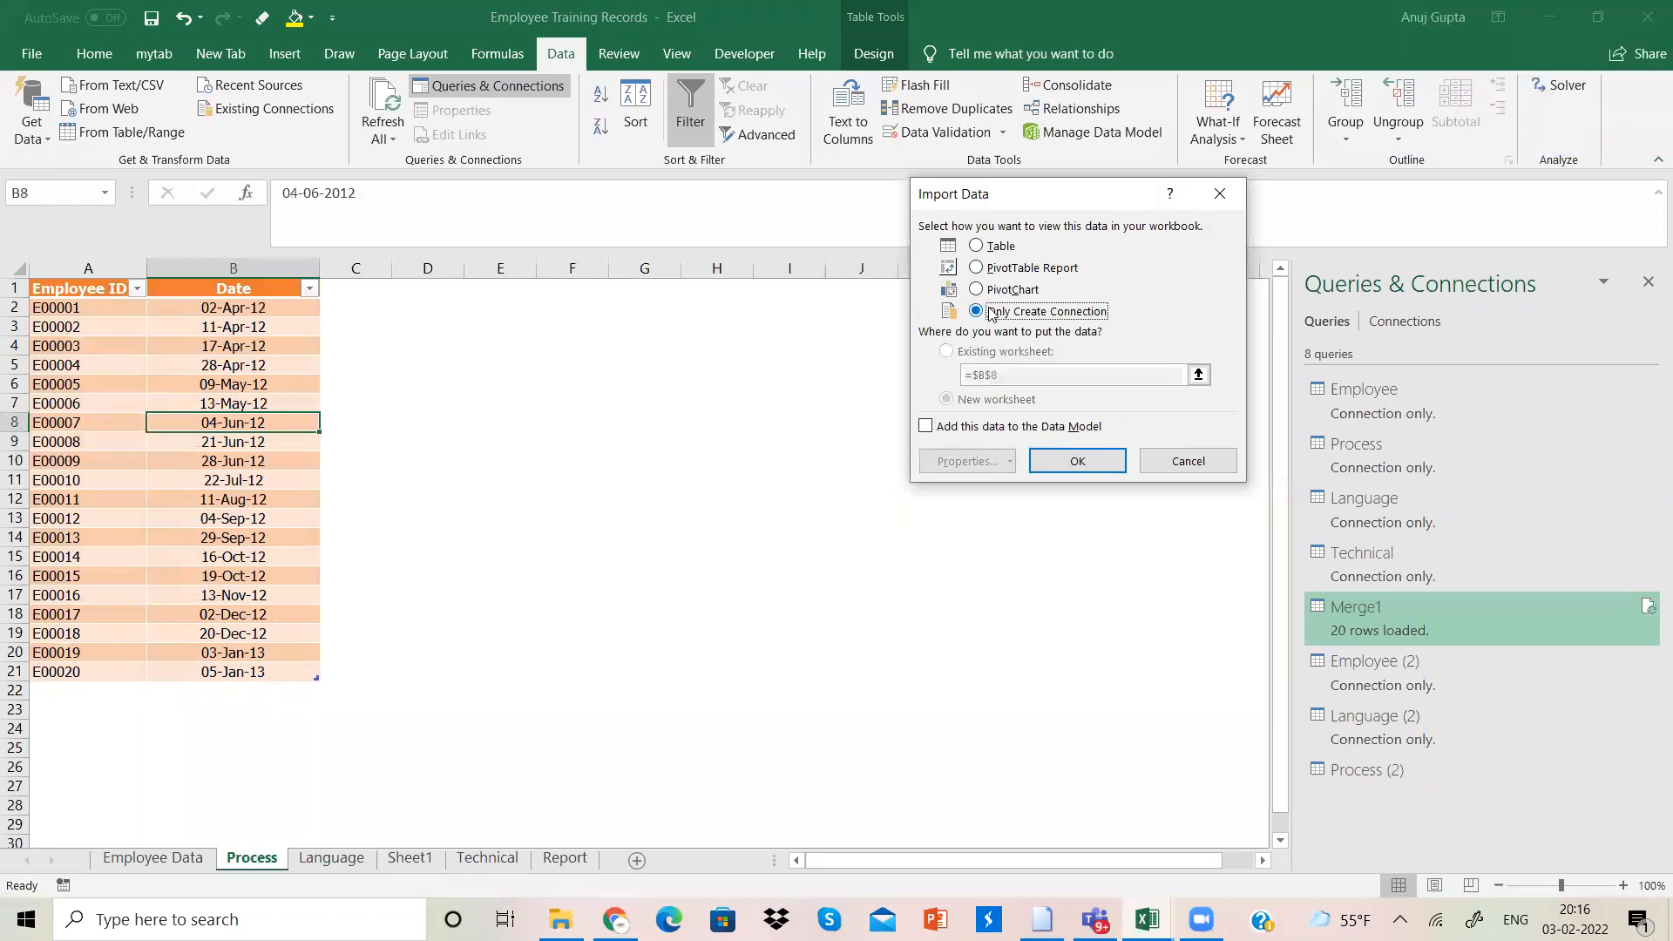
{"action": "left_click", "coordinate": [1073, 460]}
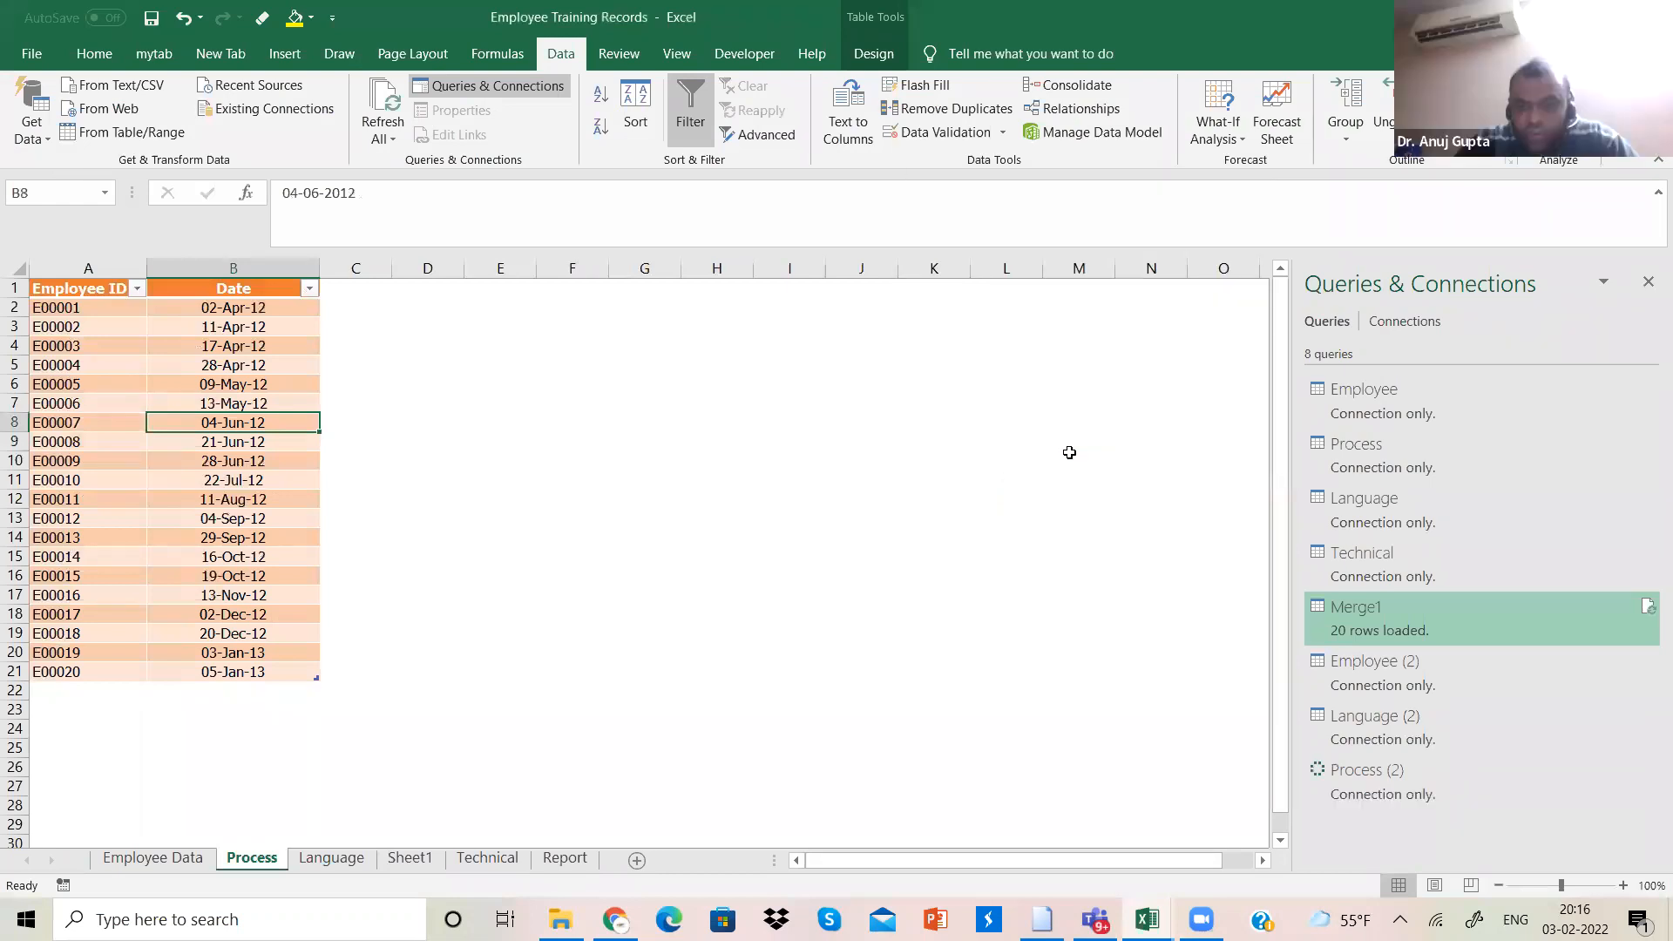
Step: Create a Power Query query from the Technical sheet's table and load it with Only Create Connection
{"action": "left_click", "coordinate": [513, 864]}
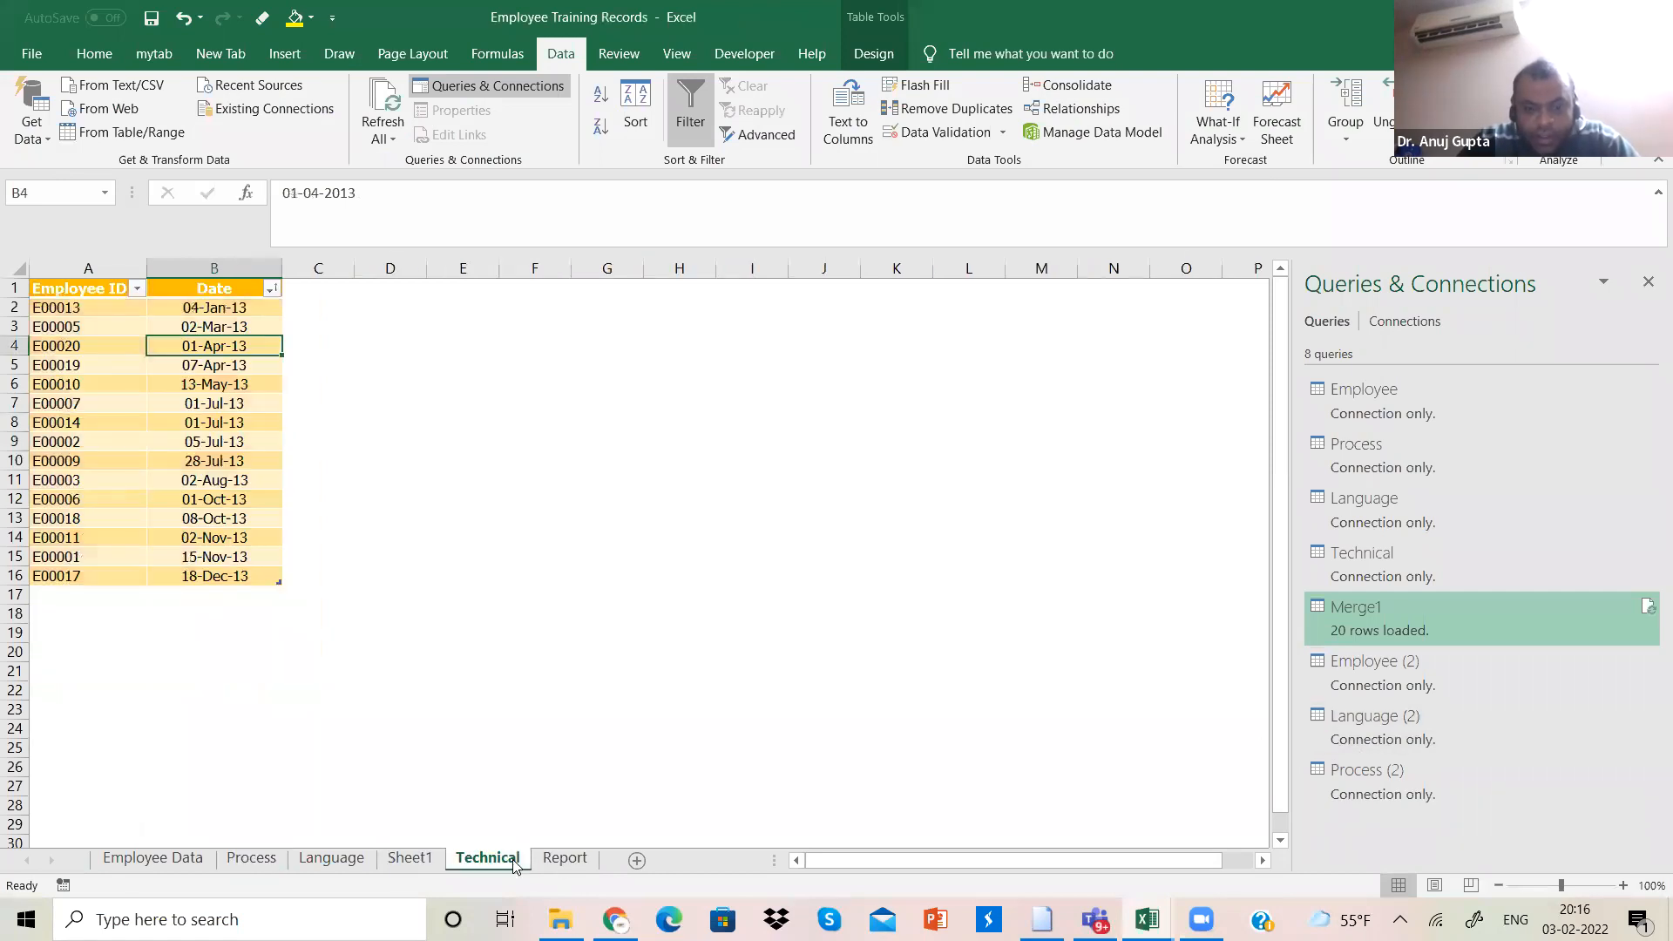
{"action": "left_click", "coordinate": [244, 462]}
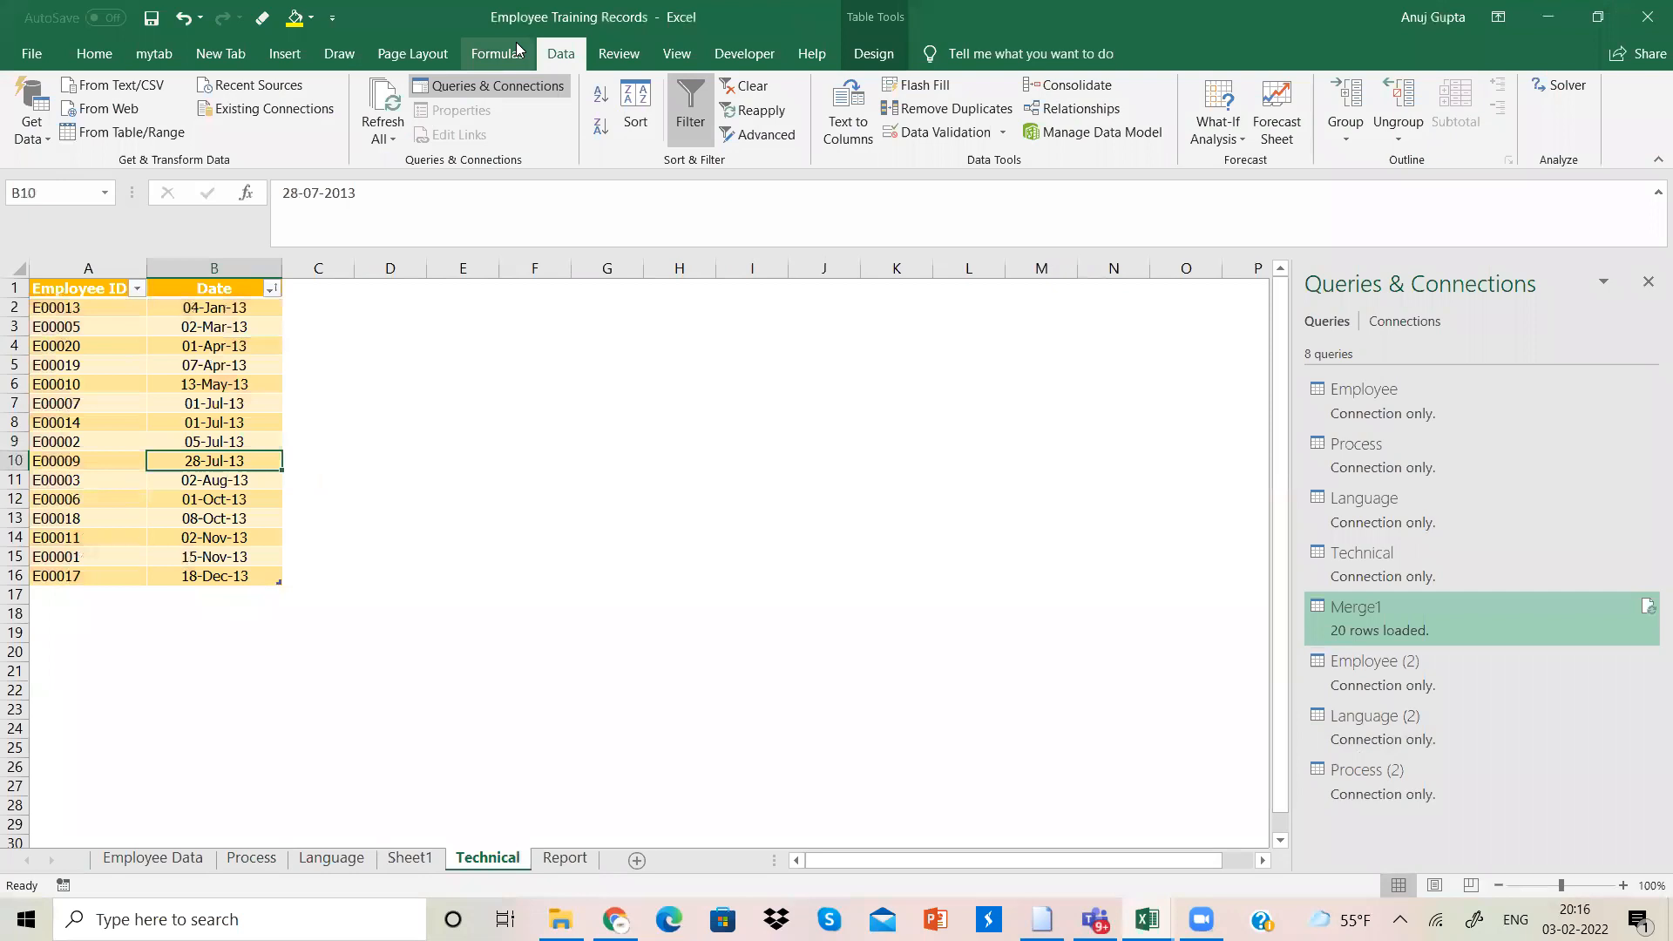
{"action": "left_click", "coordinate": [122, 132]}
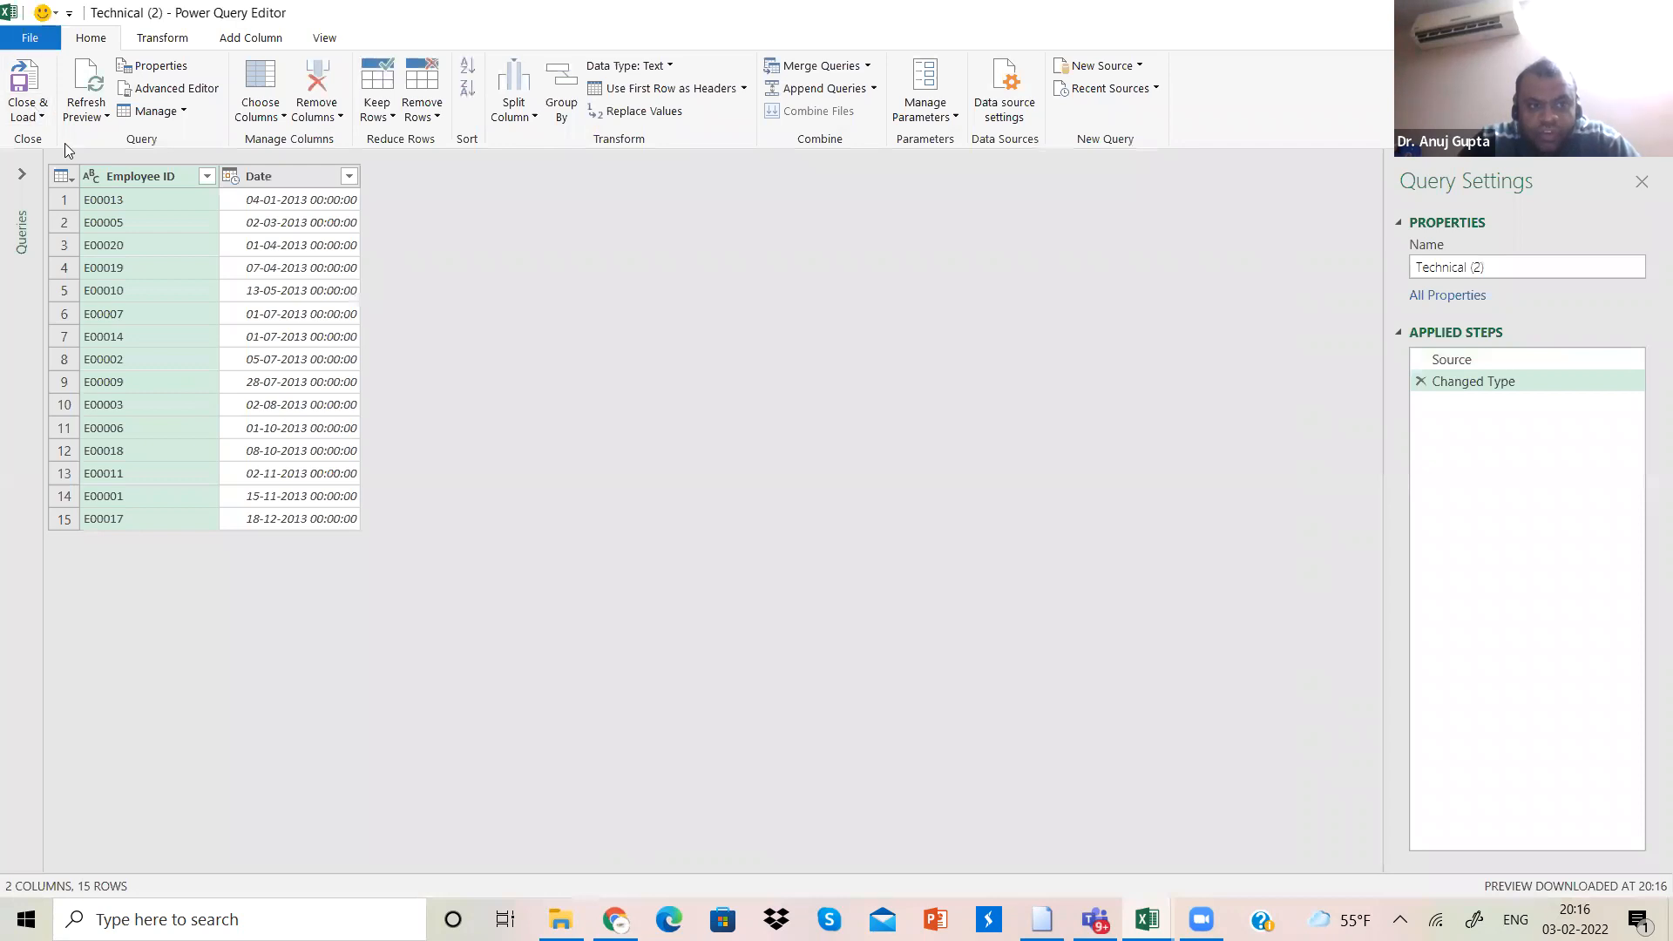
{"action": "left_click", "coordinate": [41, 119]}
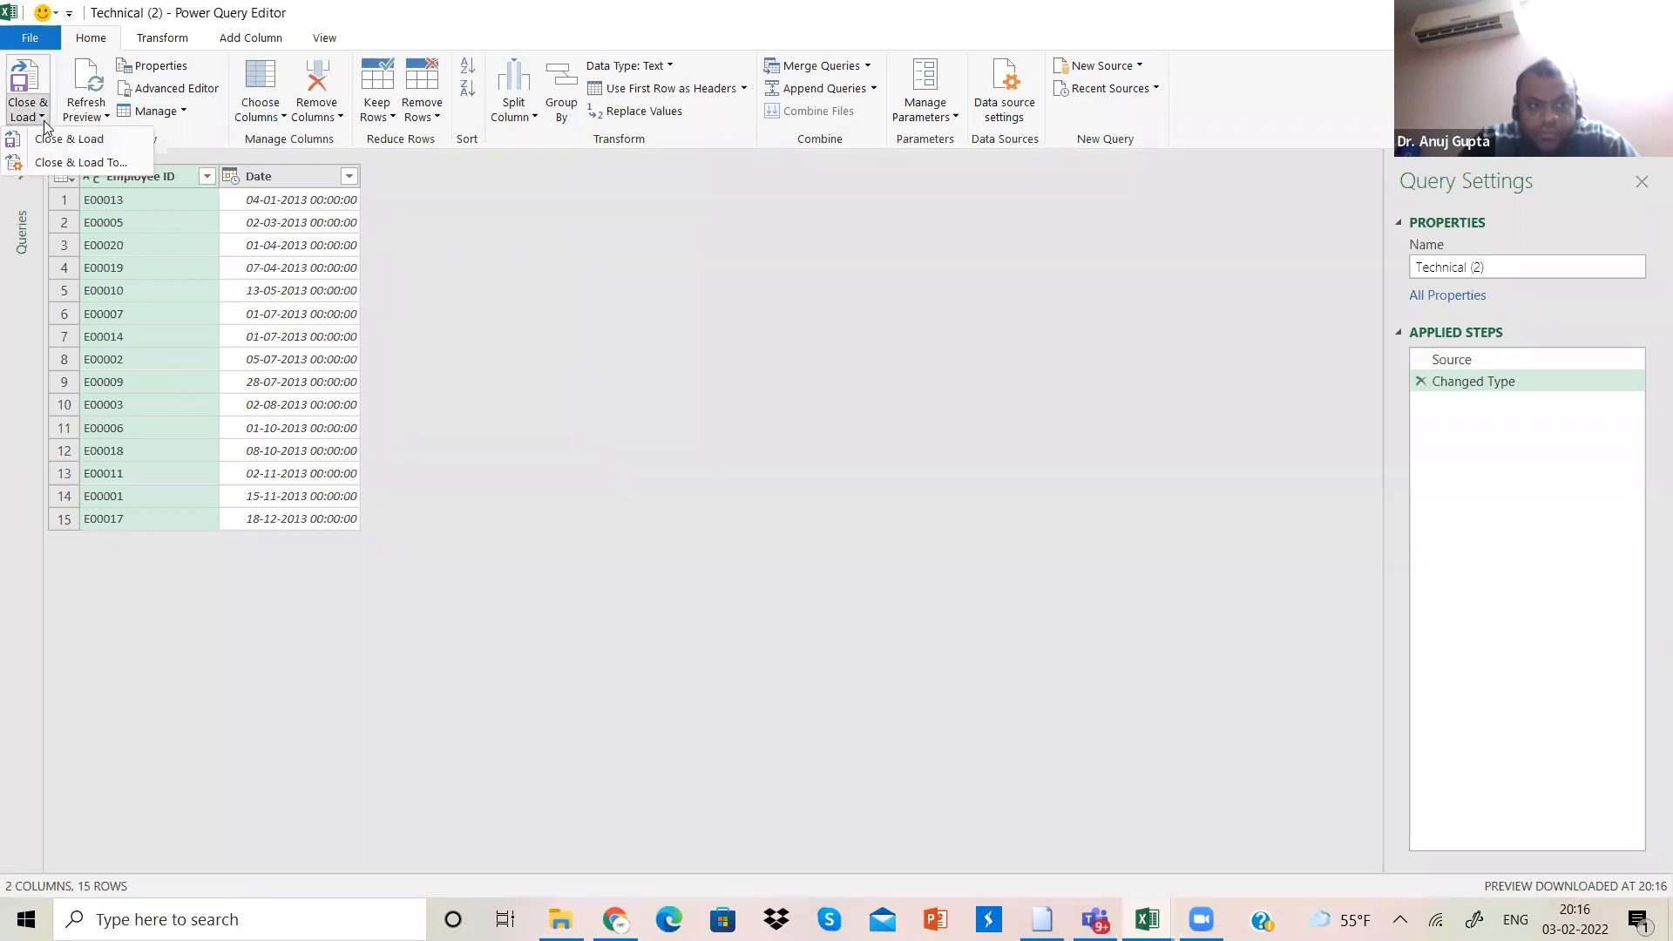
{"action": "left_click", "coordinate": [68, 164]}
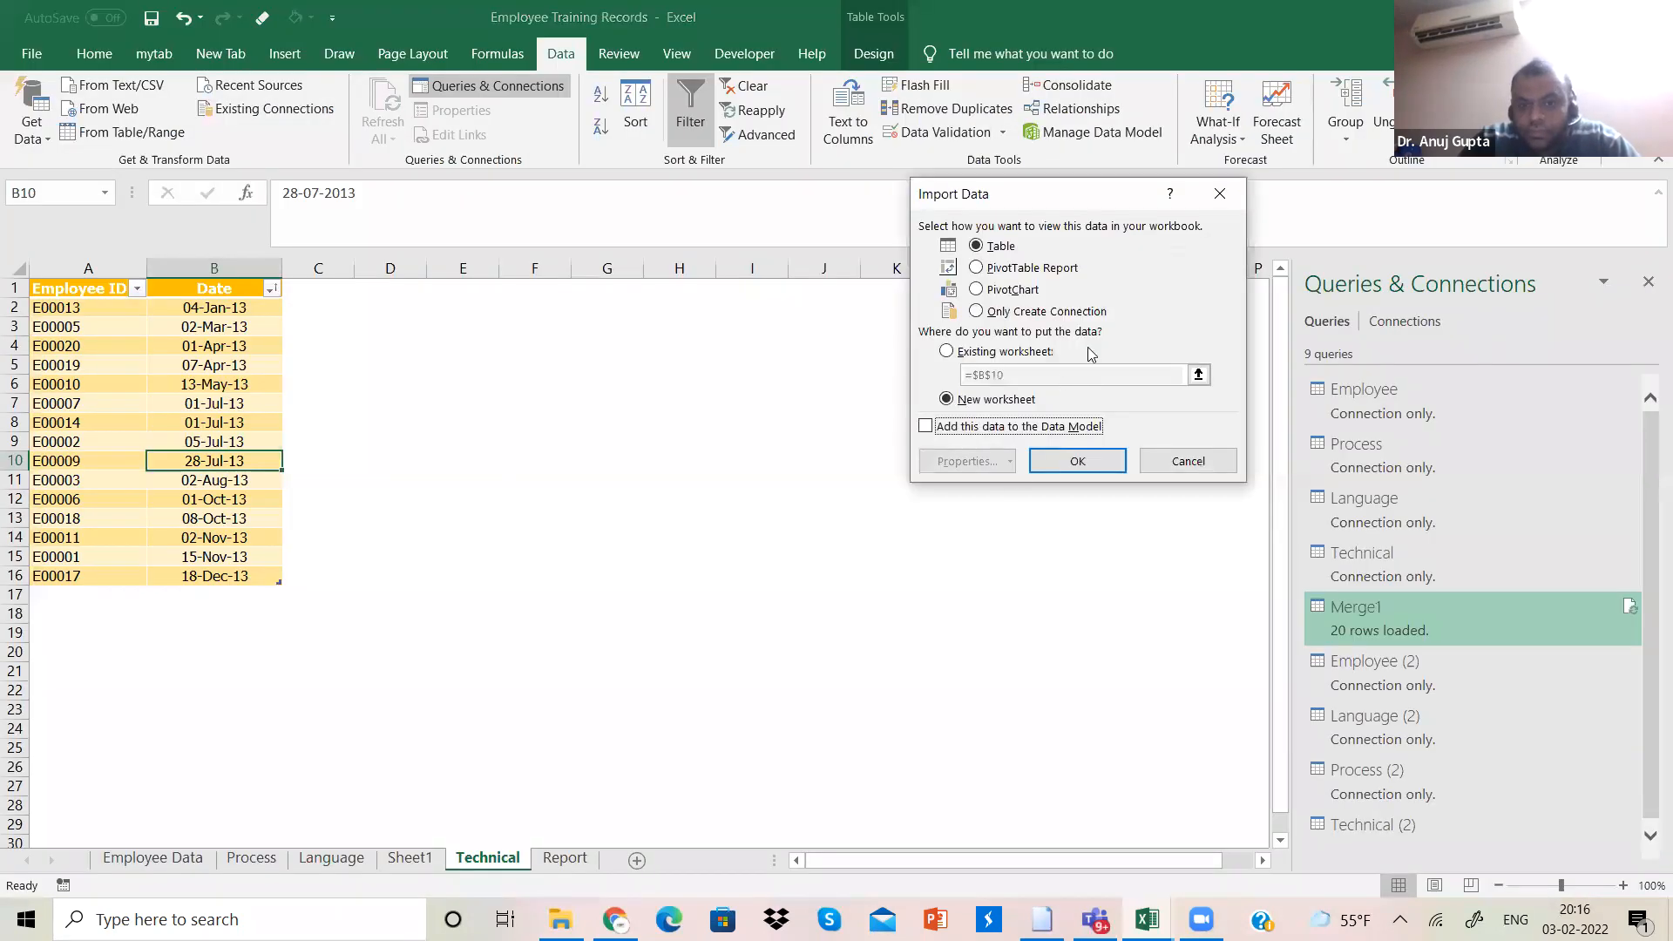
{"action": "left_click", "coordinate": [1091, 314]}
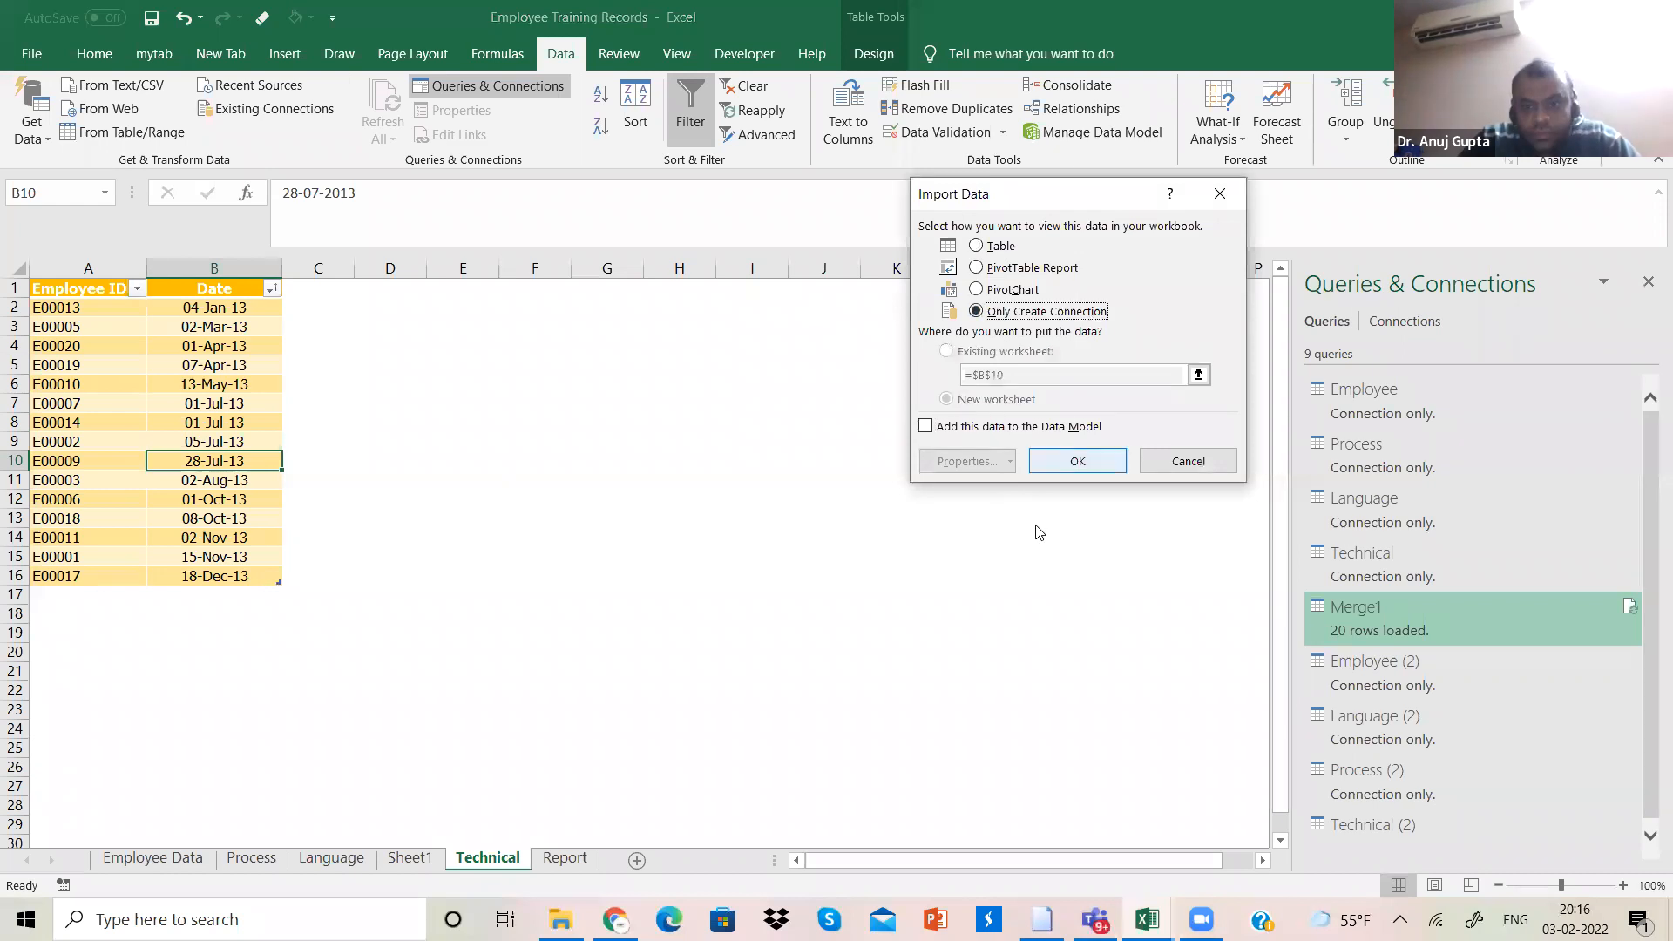
{"action": "left_click", "coordinate": [1089, 464]}
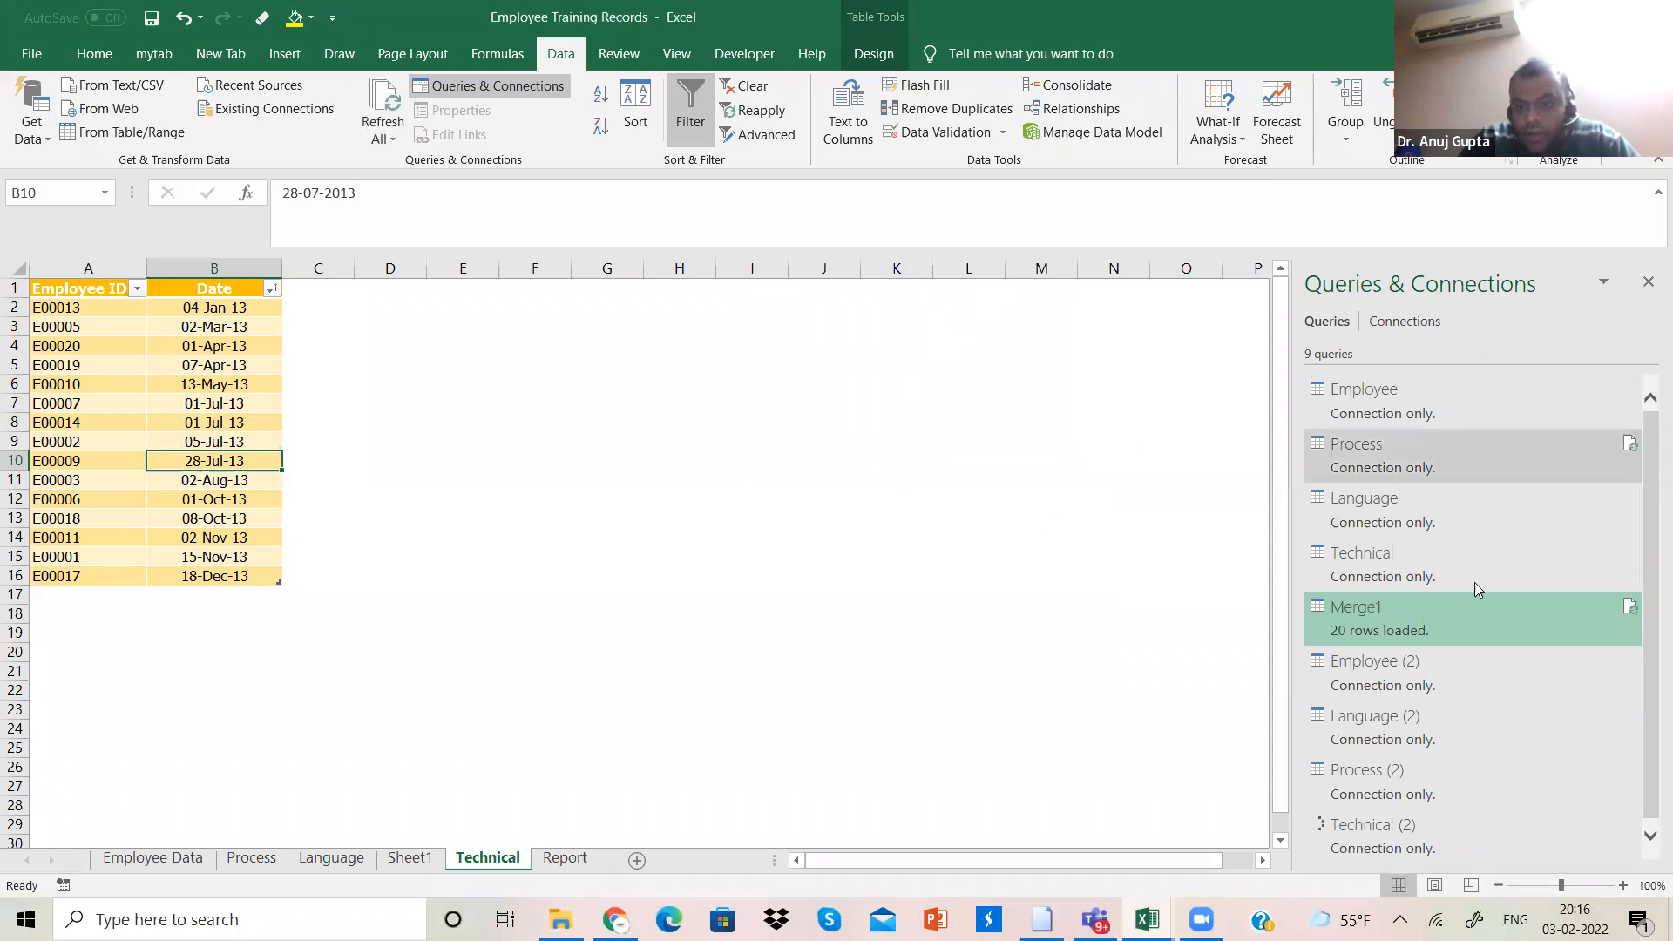
Step: Merge the Employee (2) query with Process (2), matching on Employee ID with a Left Outer join
{"action": "mouse_move", "coordinate": [1423, 700]}
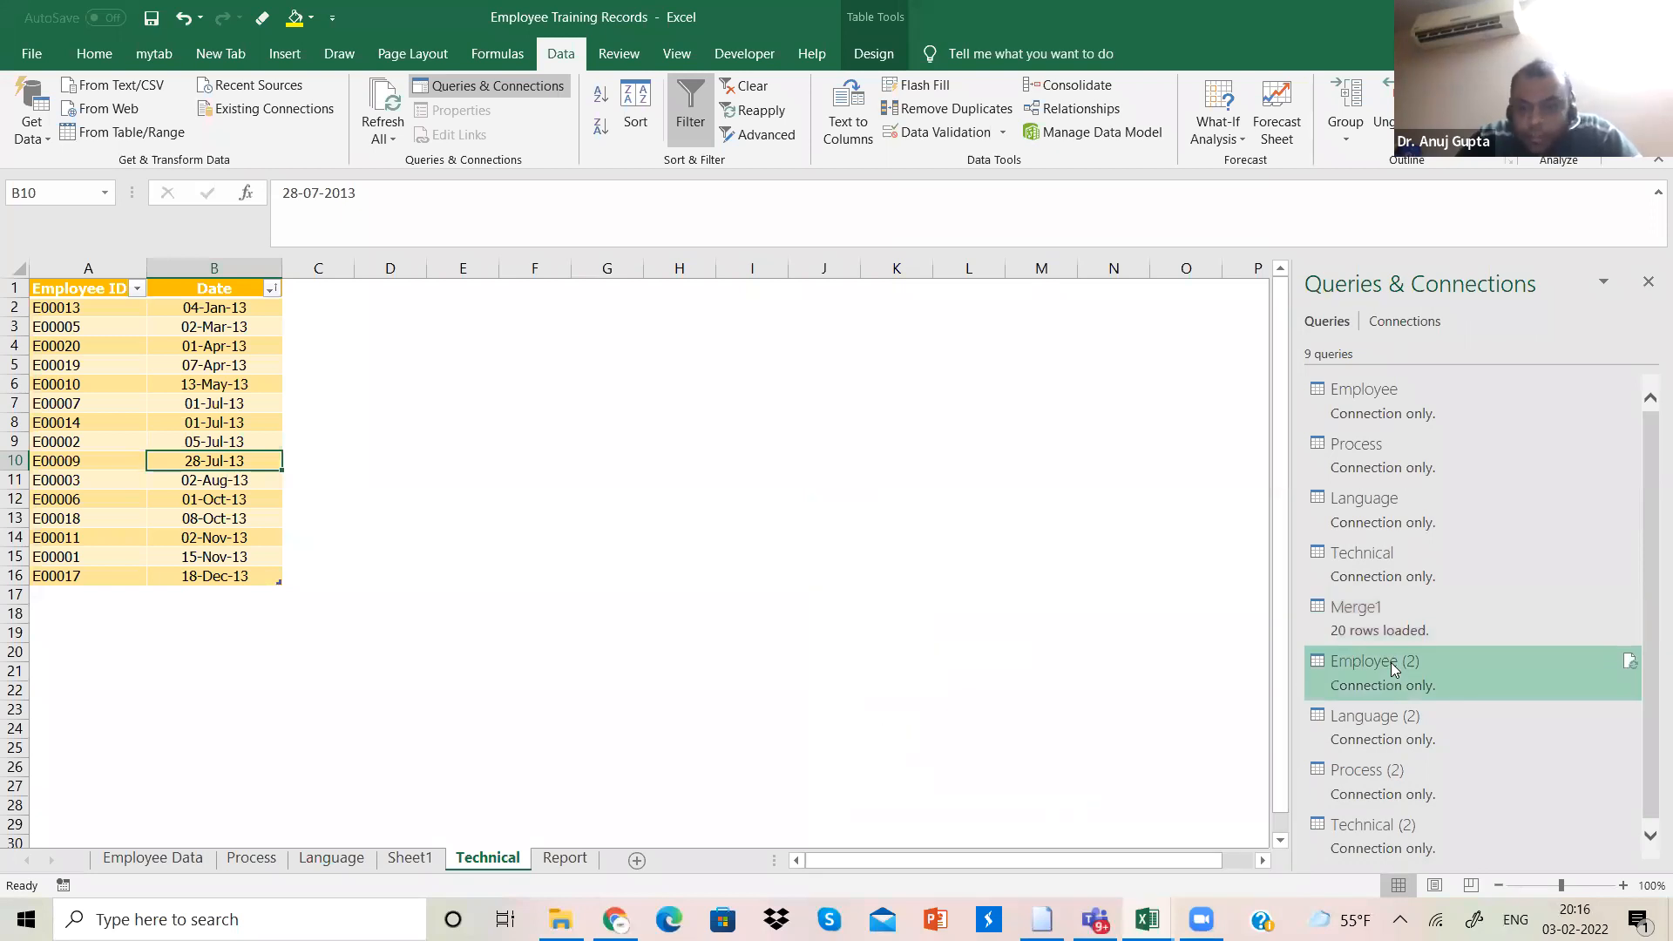
{"action": "right_click", "coordinate": [1458, 685]}
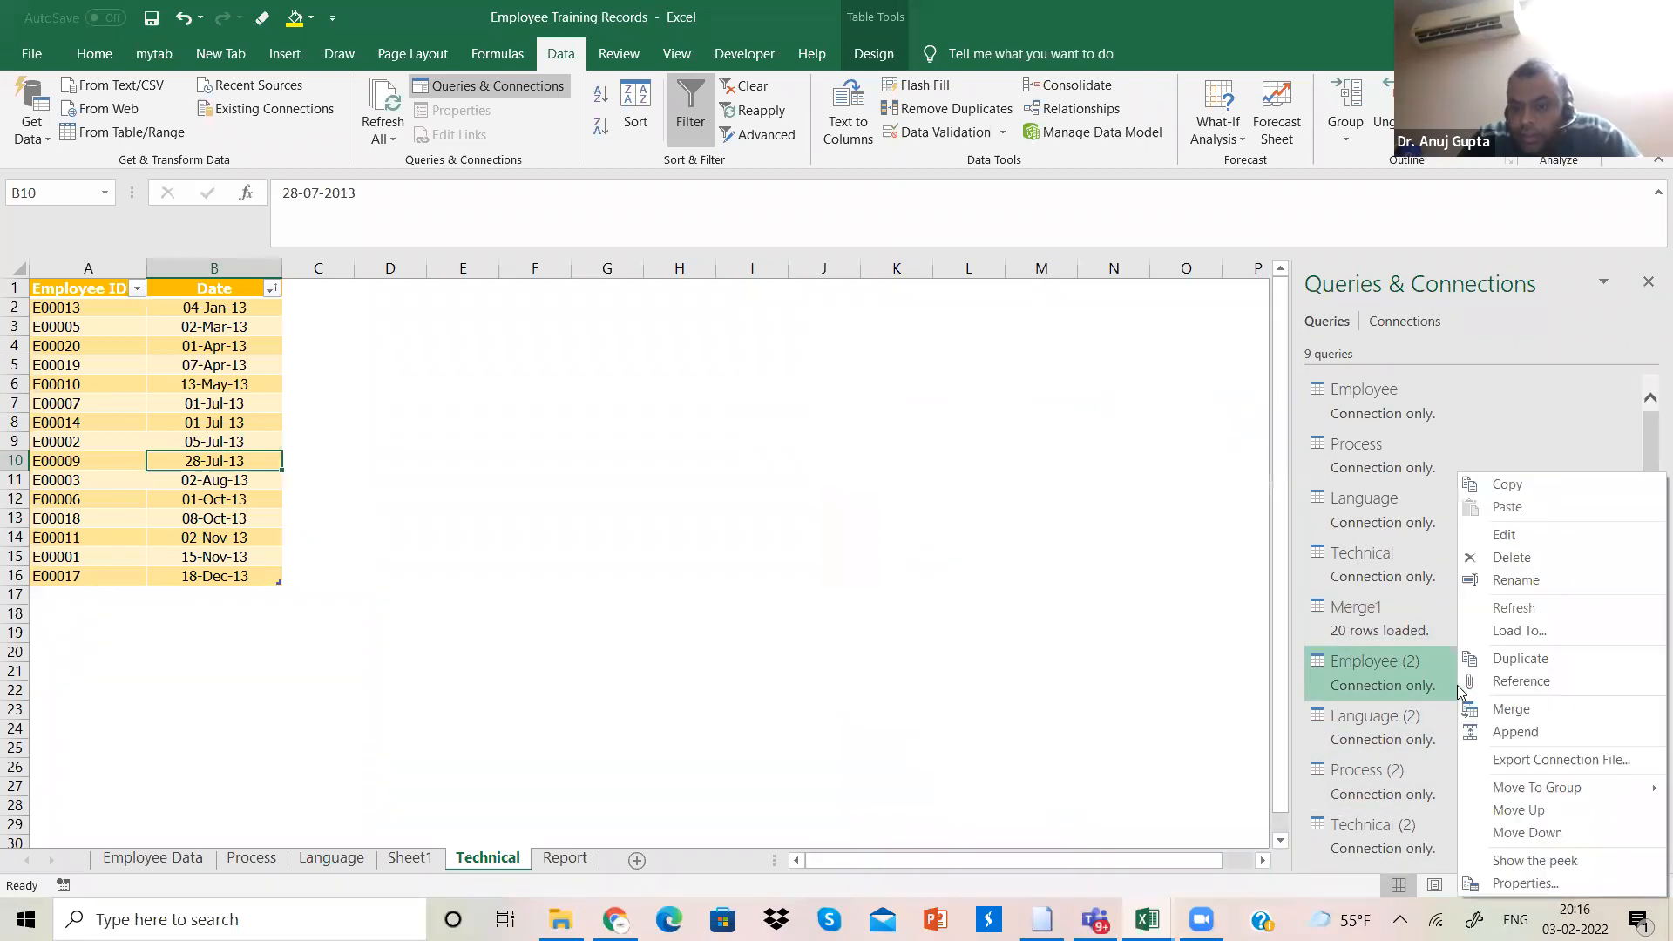
{"action": "left_click", "coordinate": [1521, 704]}
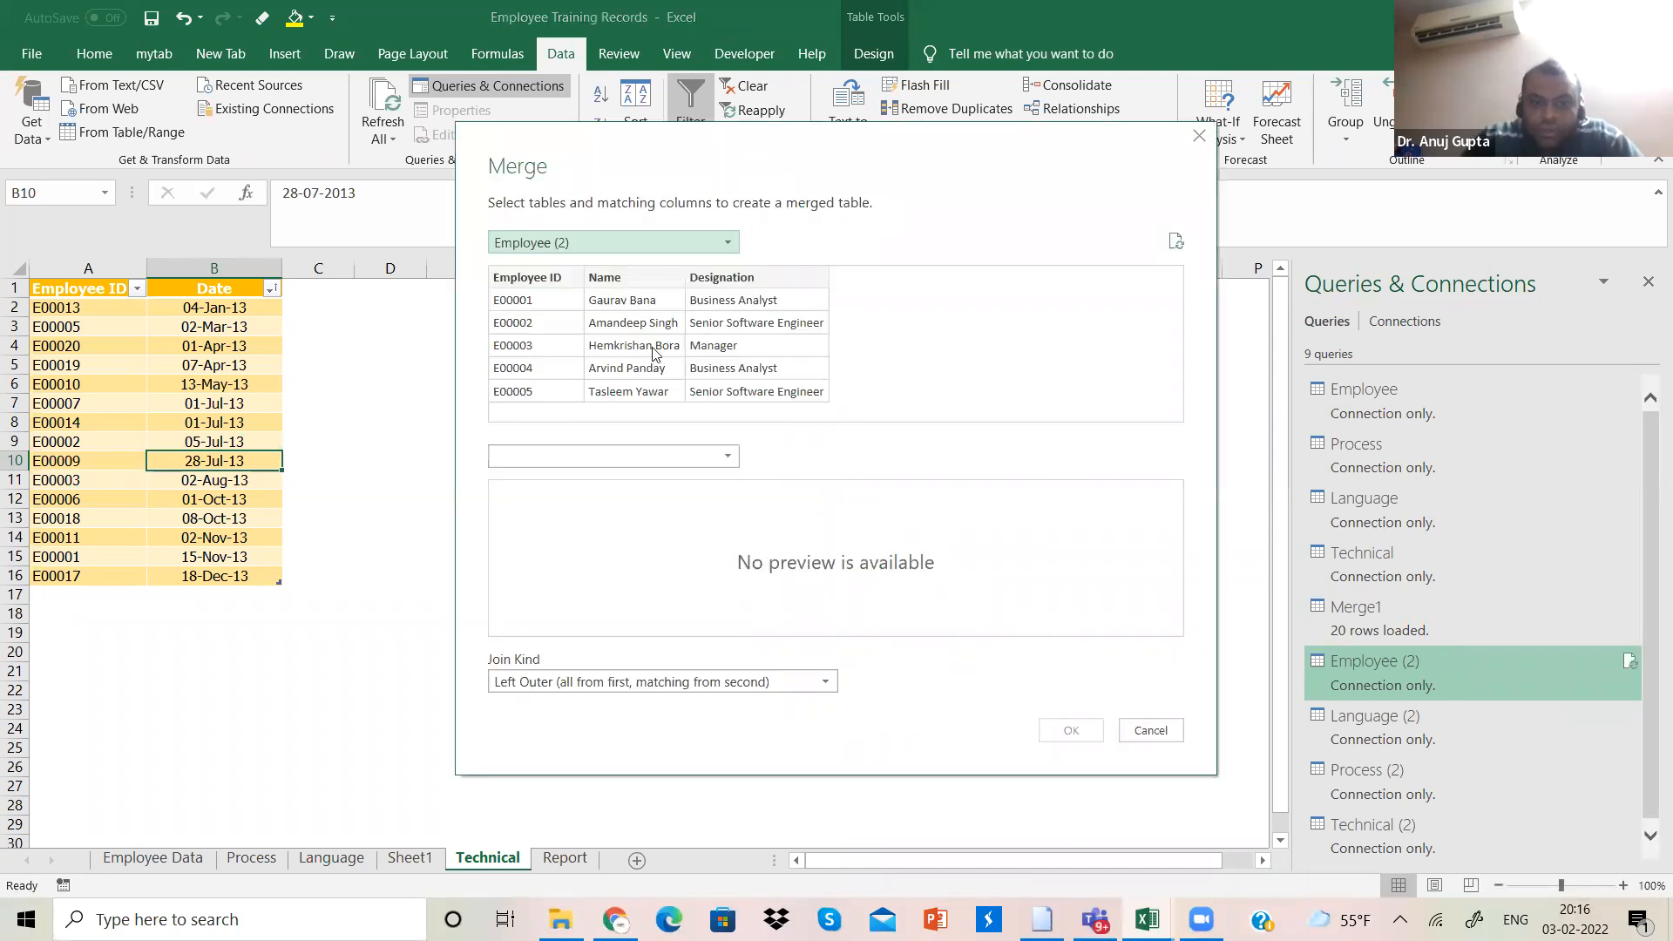
{"action": "left_click", "coordinate": [730, 459]}
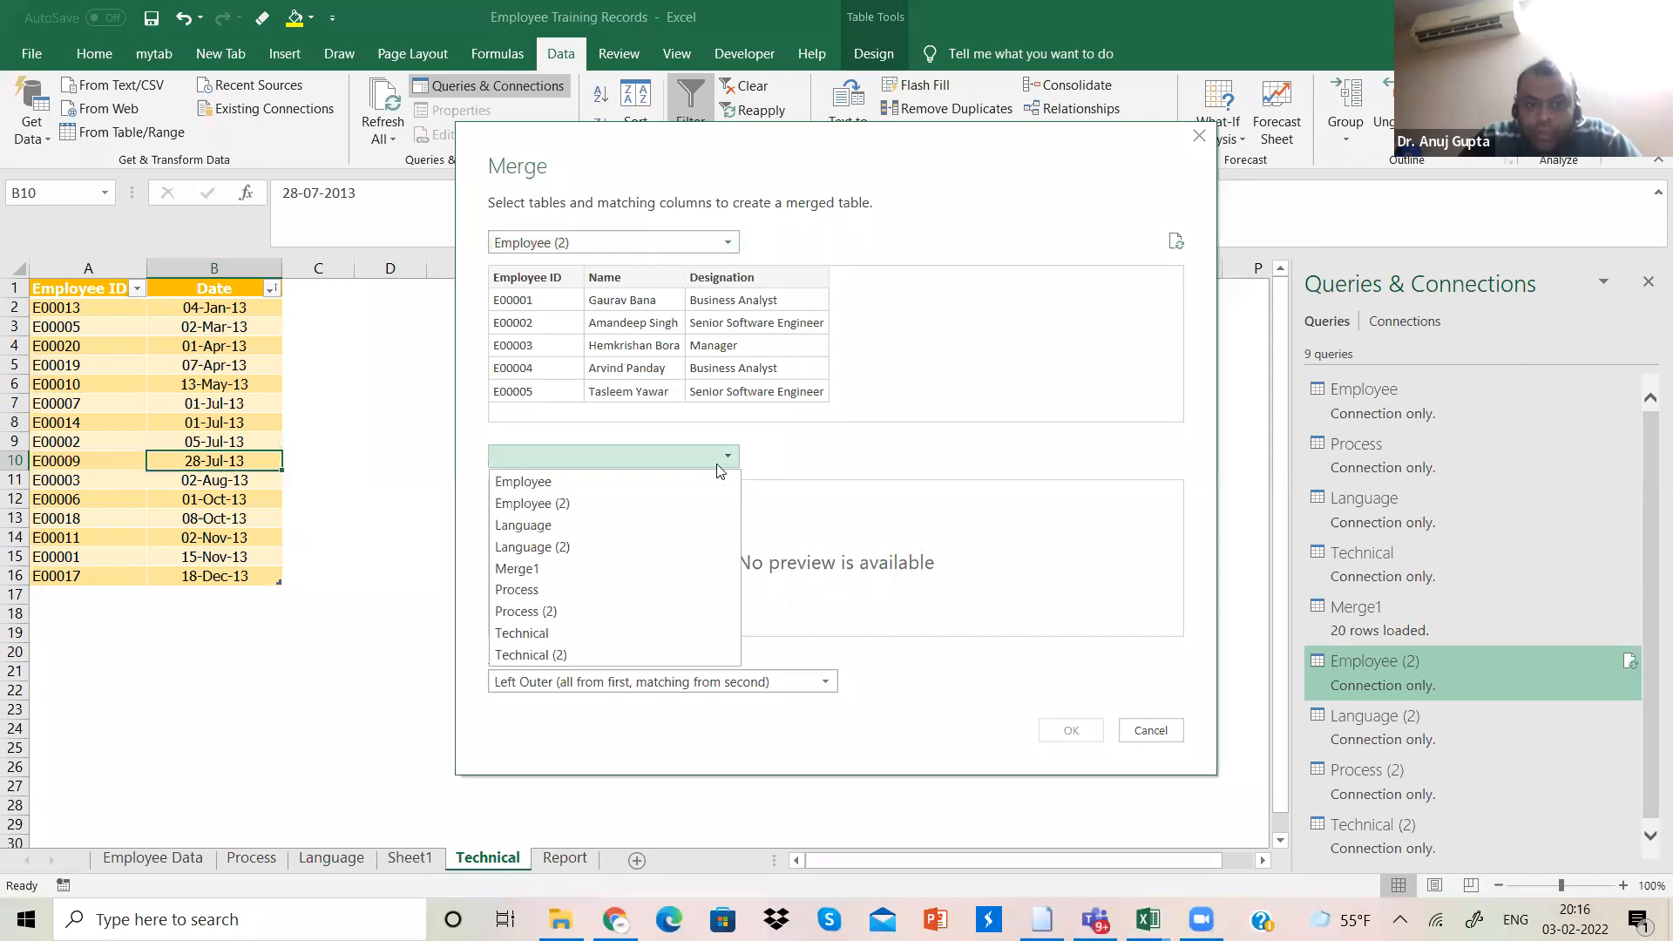
{"action": "left_click", "coordinate": [661, 604]}
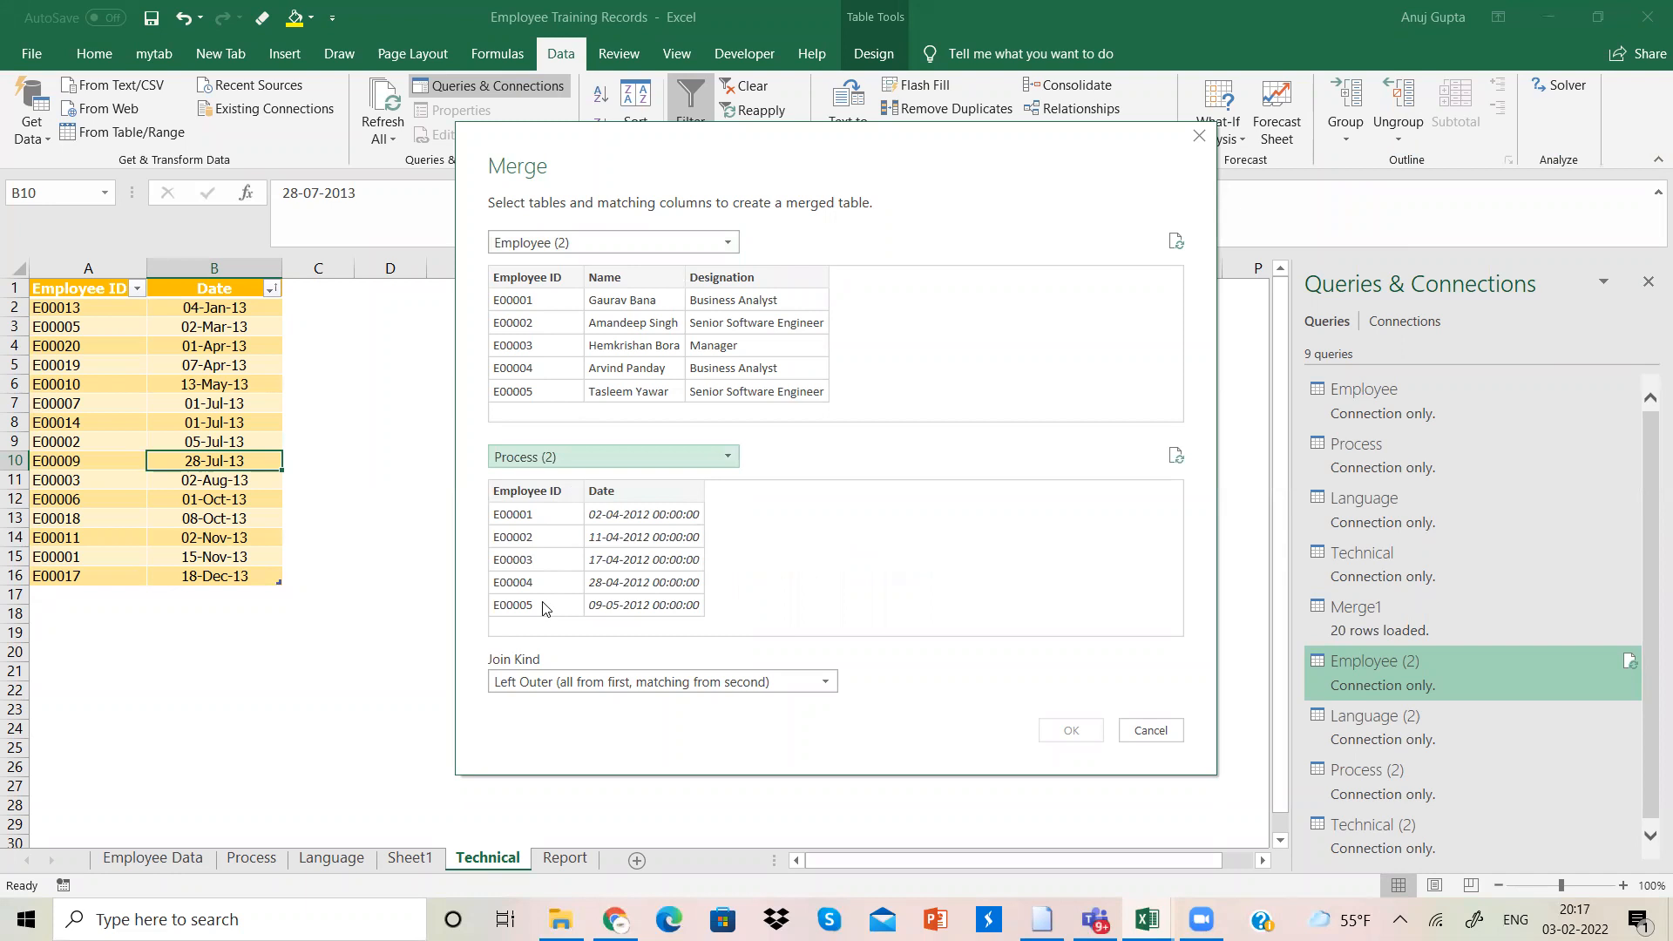
{"action": "left_click", "coordinate": [563, 284]}
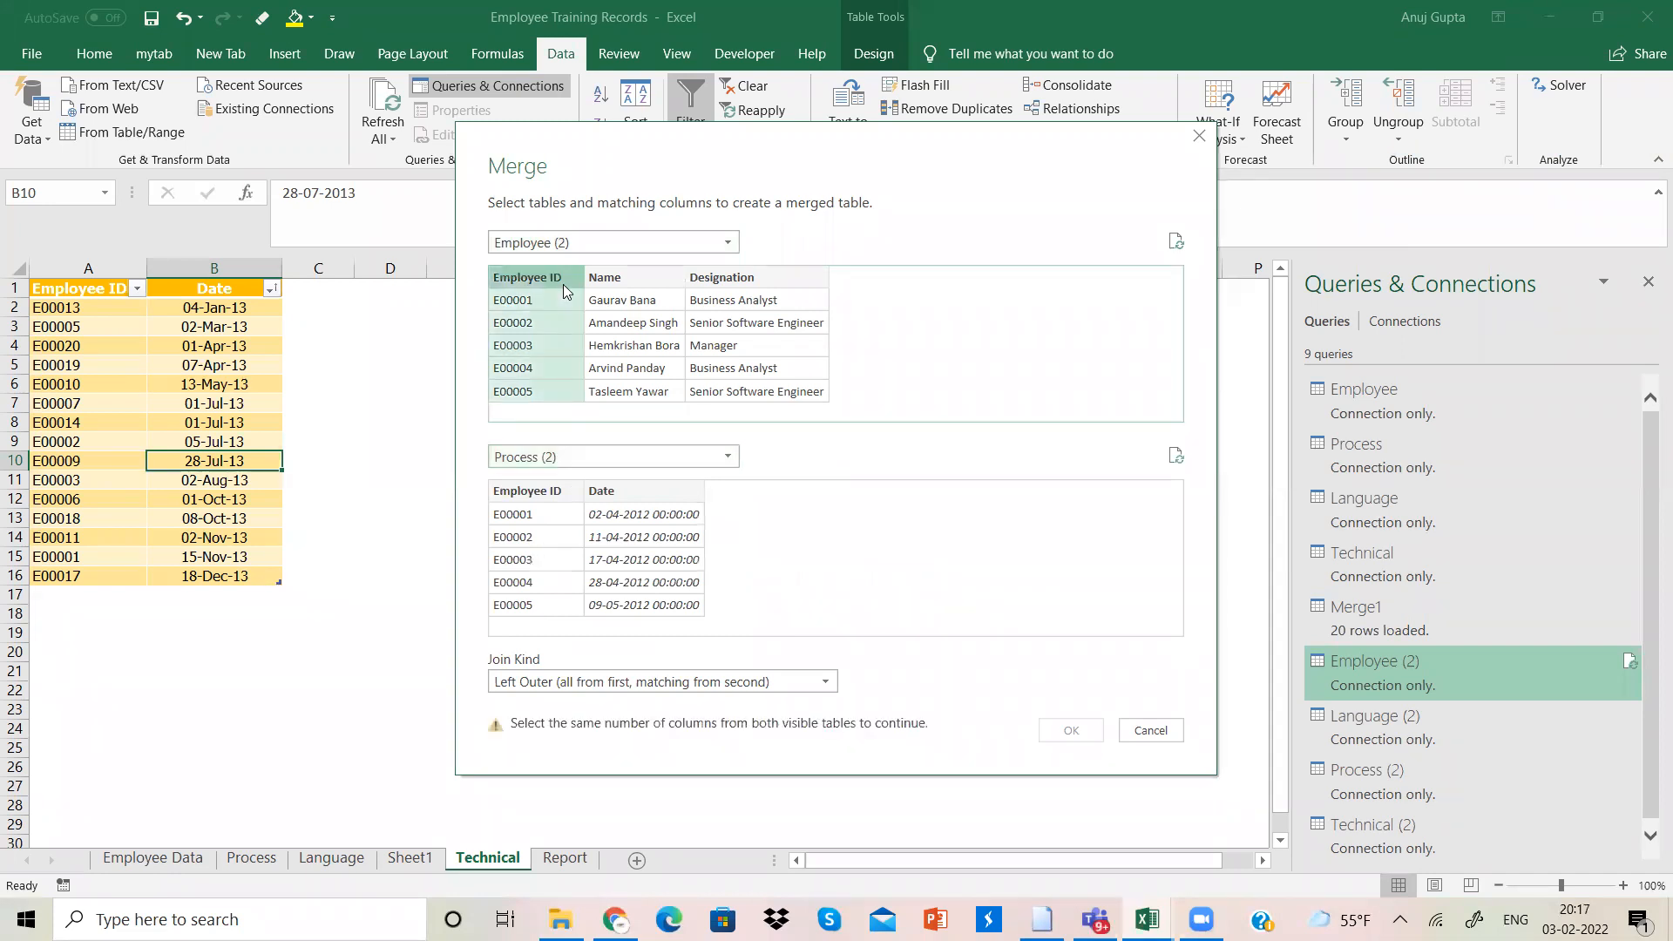
{"action": "left_click", "coordinate": [547, 495]}
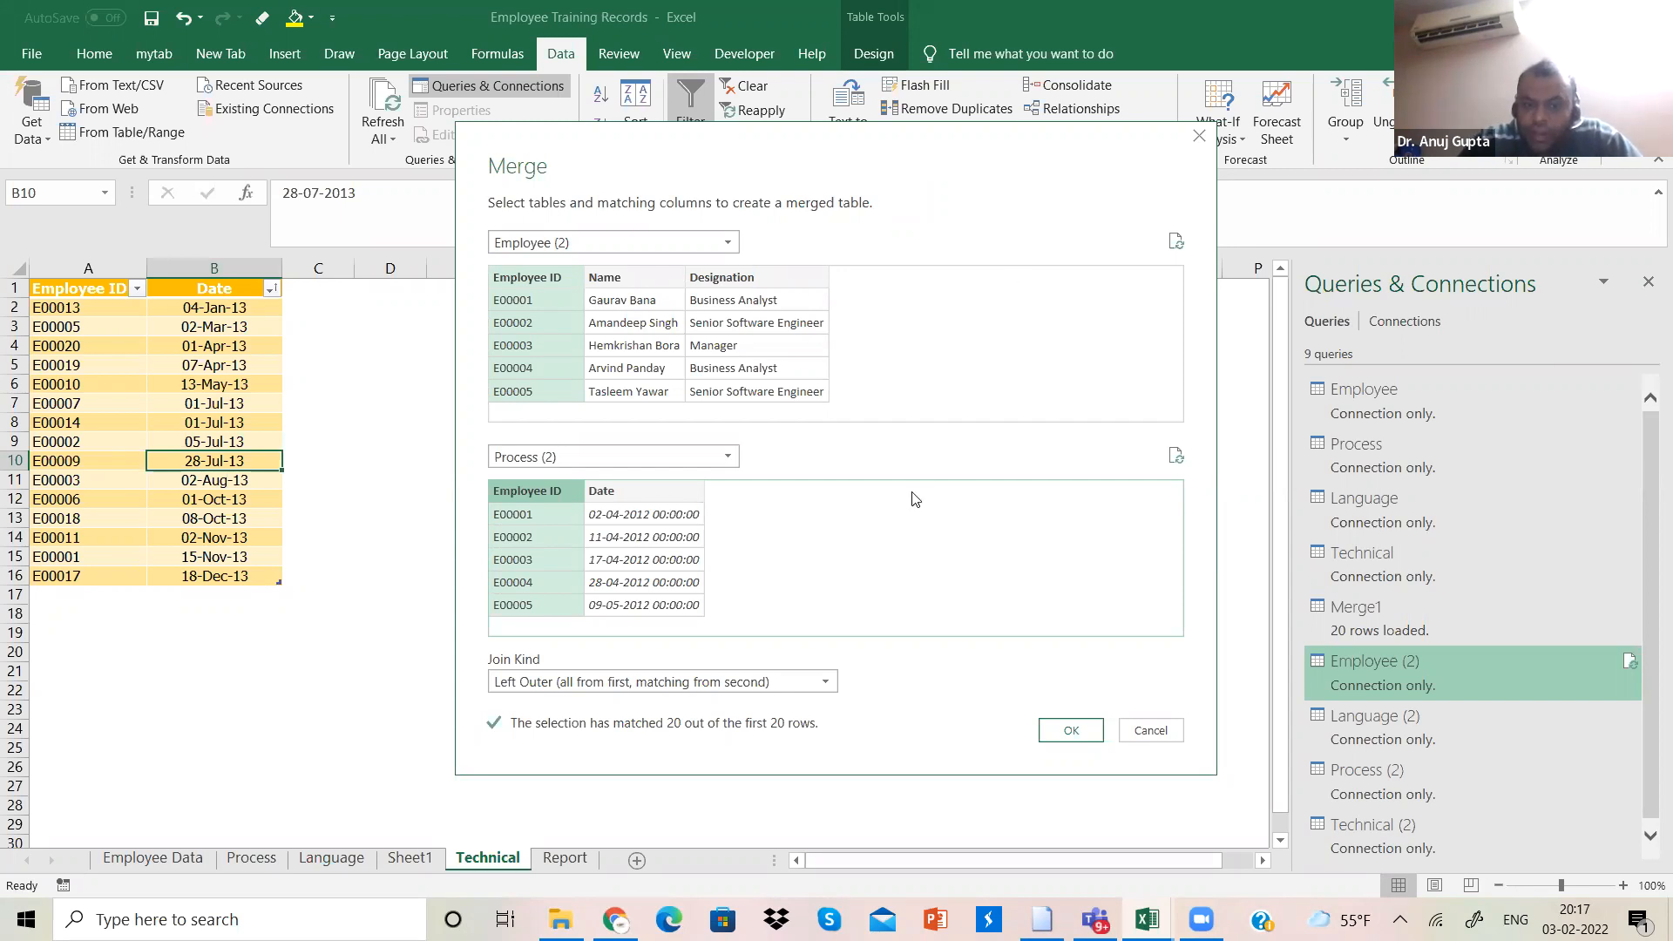
{"action": "left_click", "coordinate": [814, 688]}
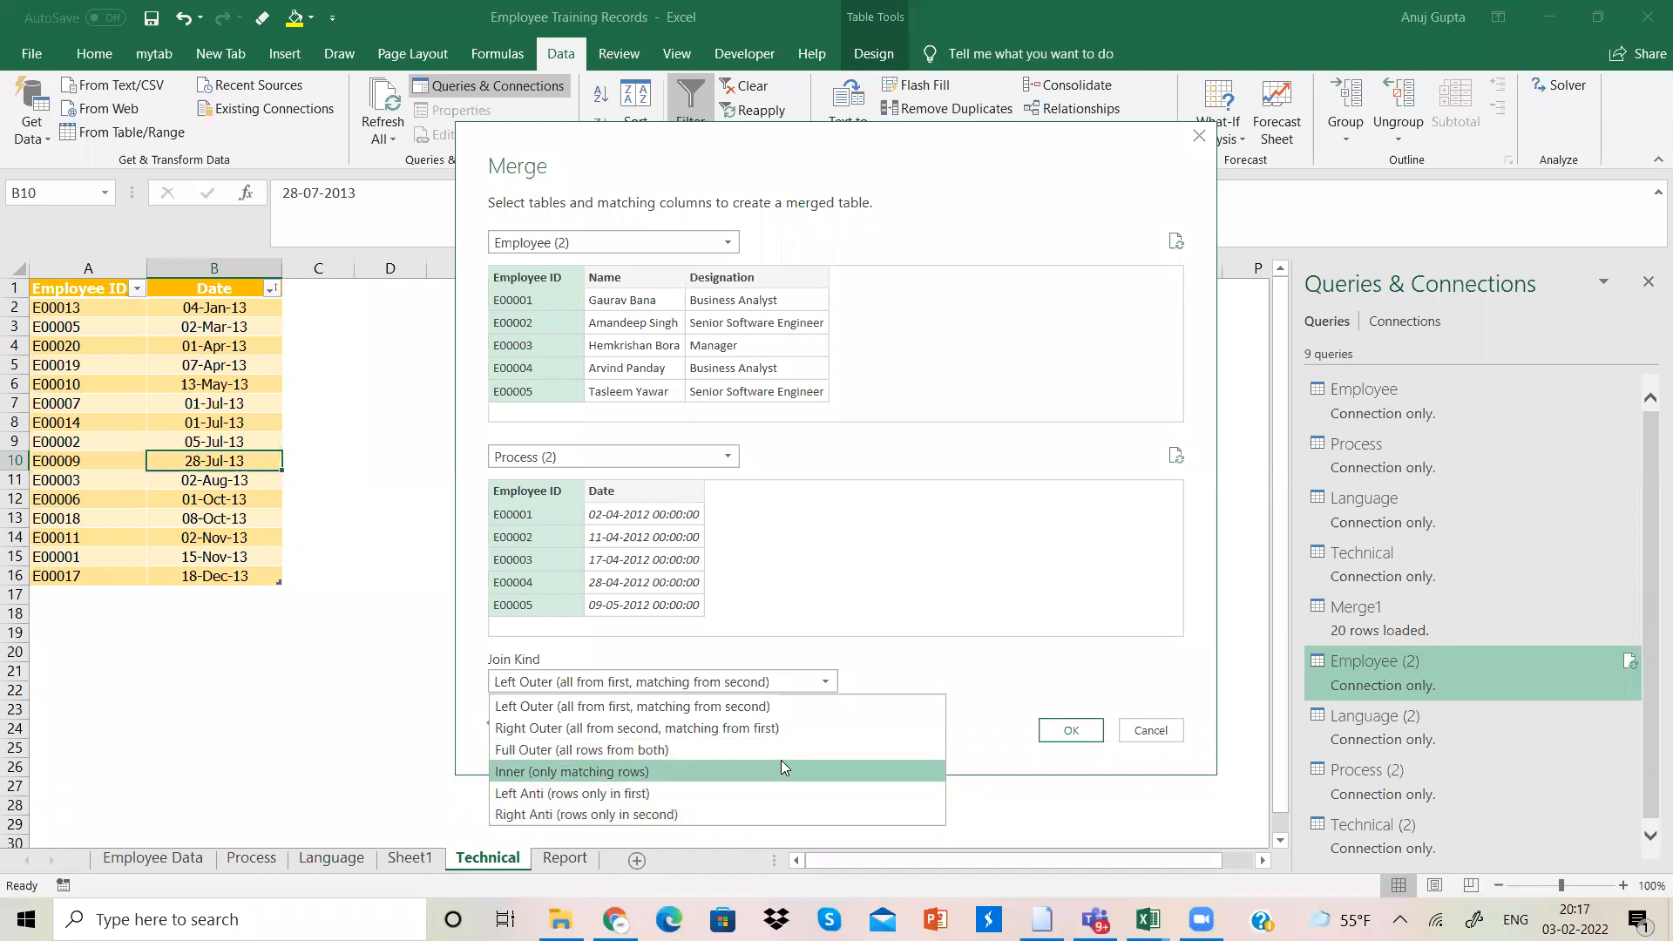
{"action": "left_click", "coordinate": [803, 706]}
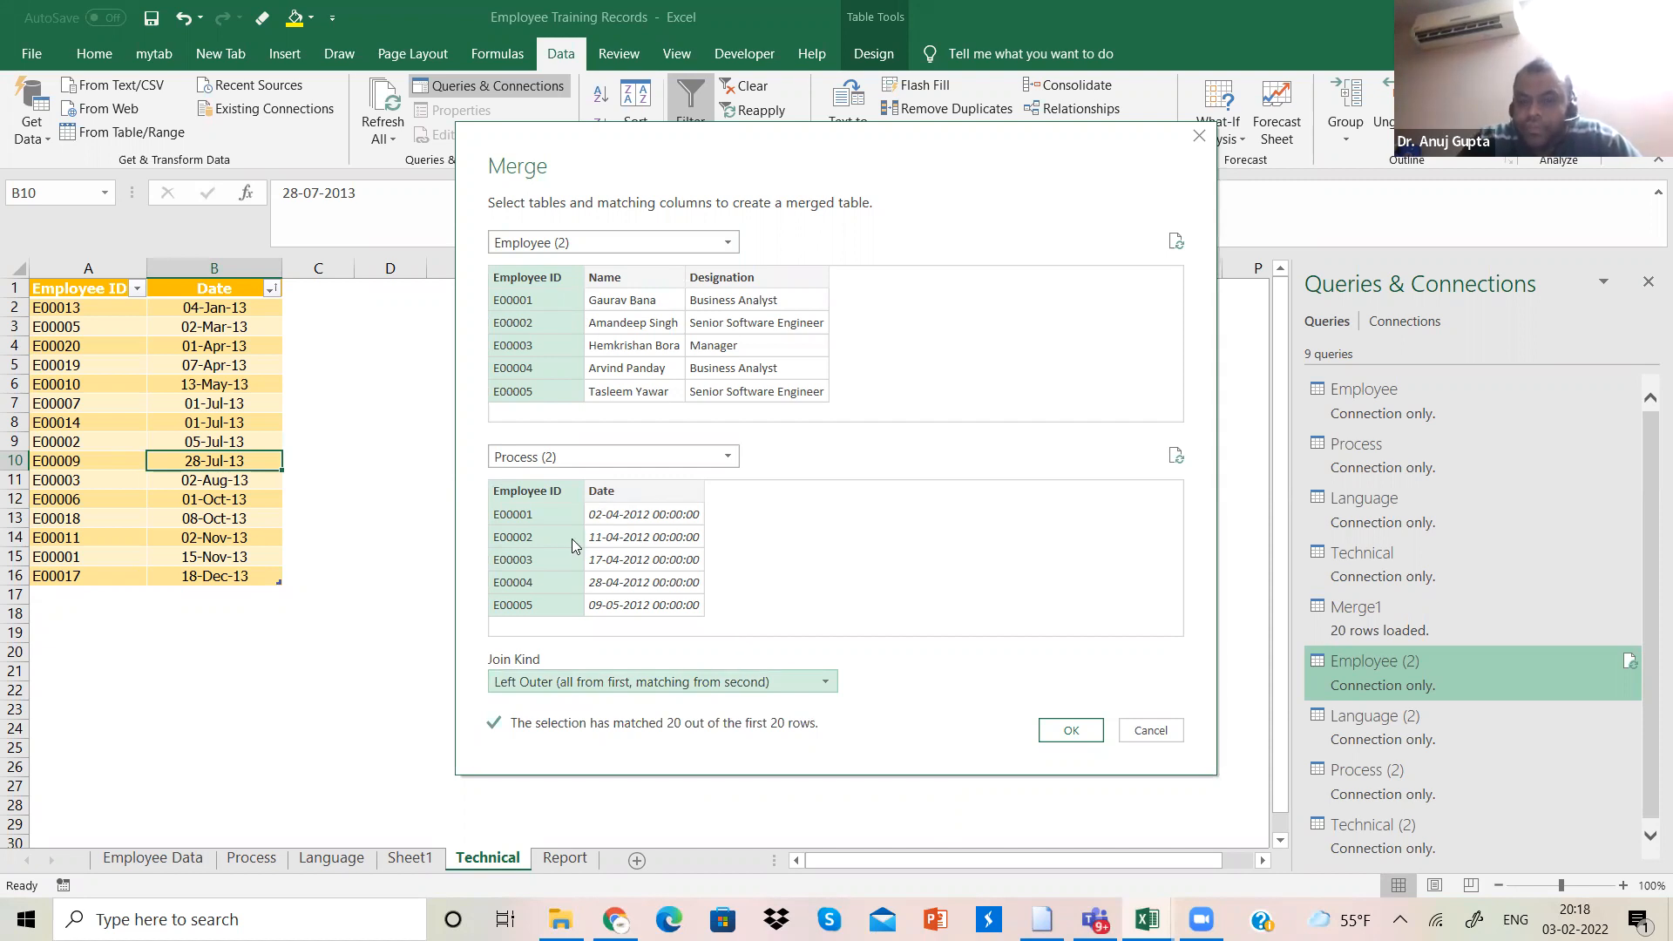
{"action": "left_click", "coordinate": [1077, 742]}
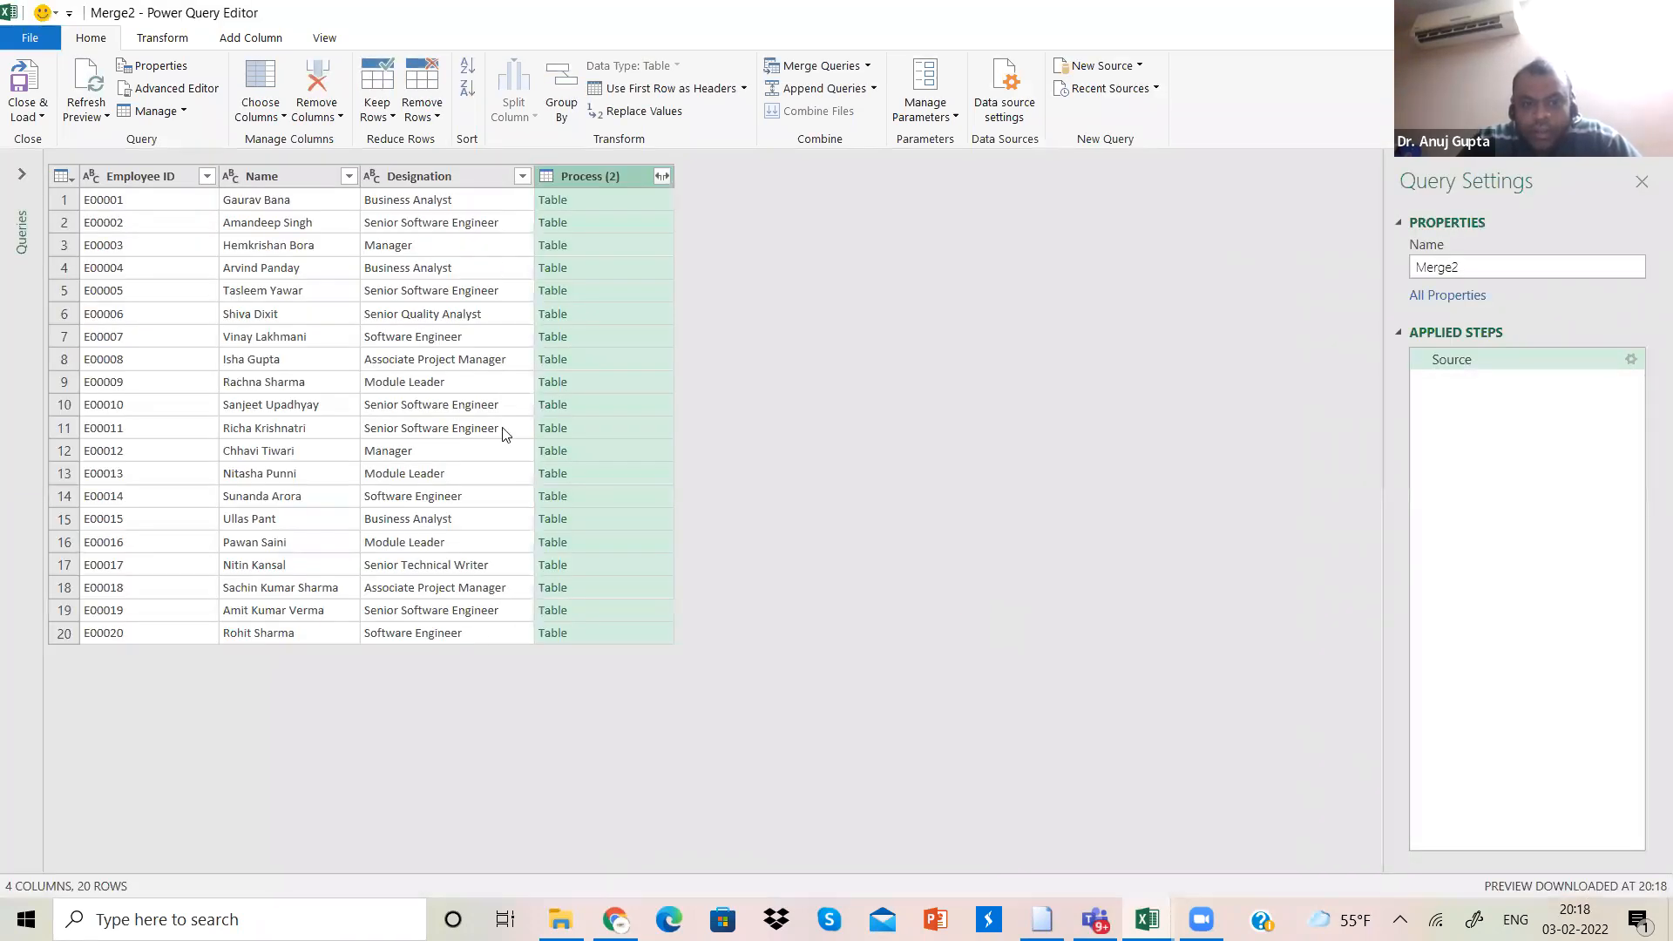
Step: Expand the Process (2) column to include only its Date field, keeping the original column name as prefix
{"action": "left_click", "coordinate": [663, 177]}
{"action": "left_click", "coordinate": [343, 264]}
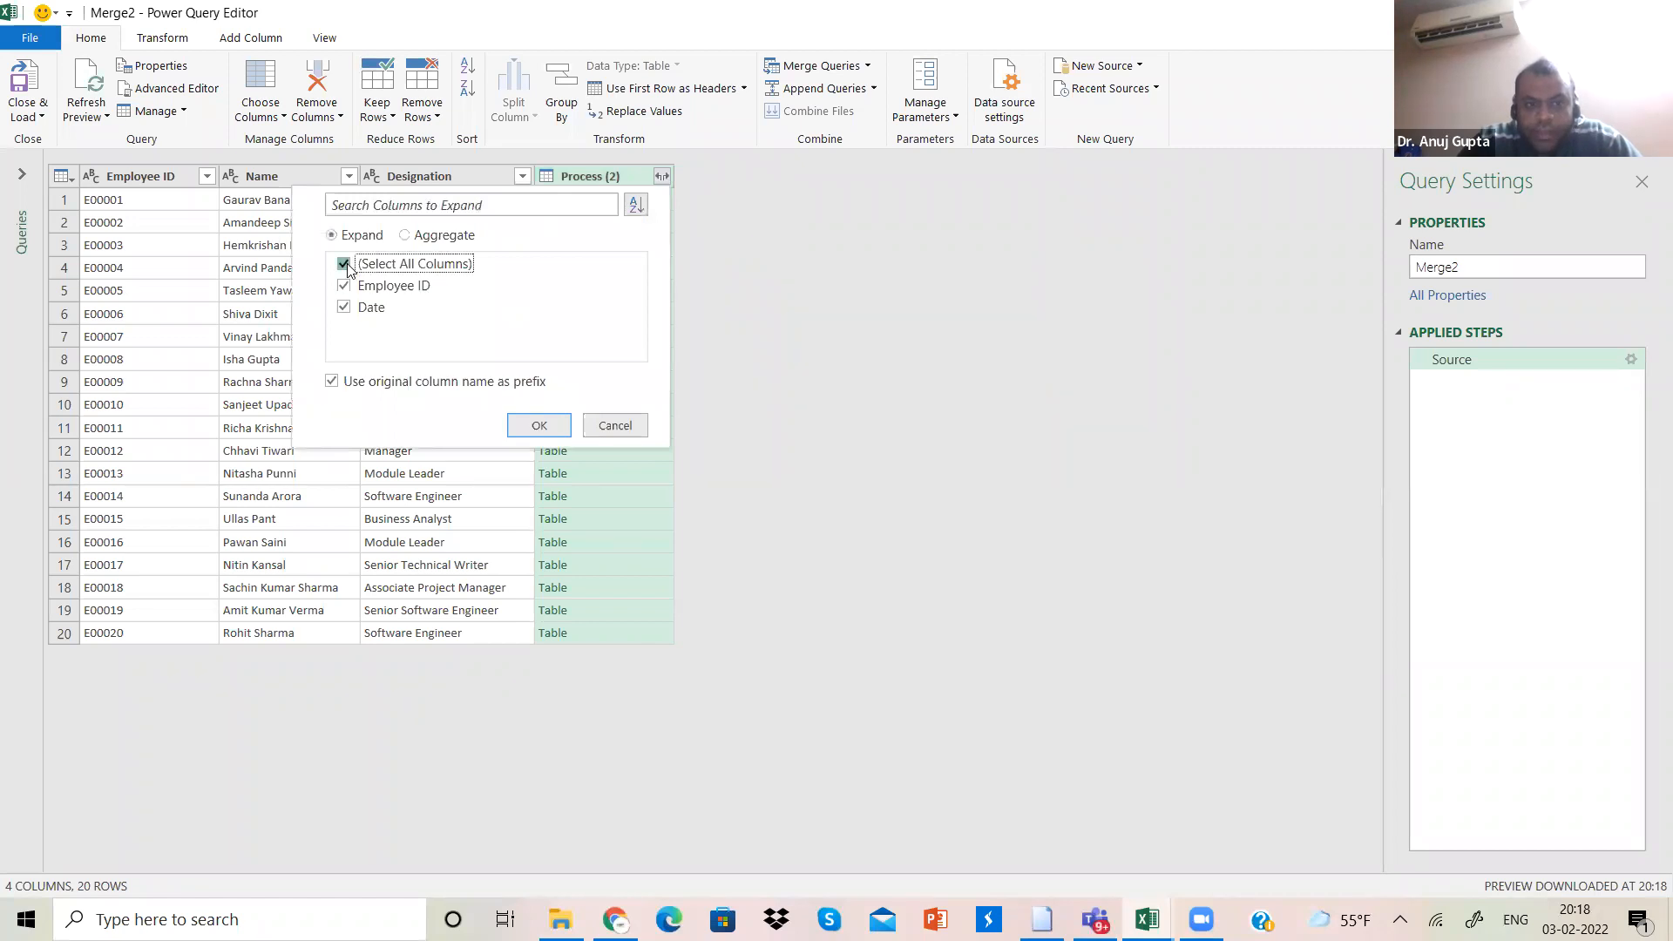
{"action": "left_click", "coordinate": [345, 314]}
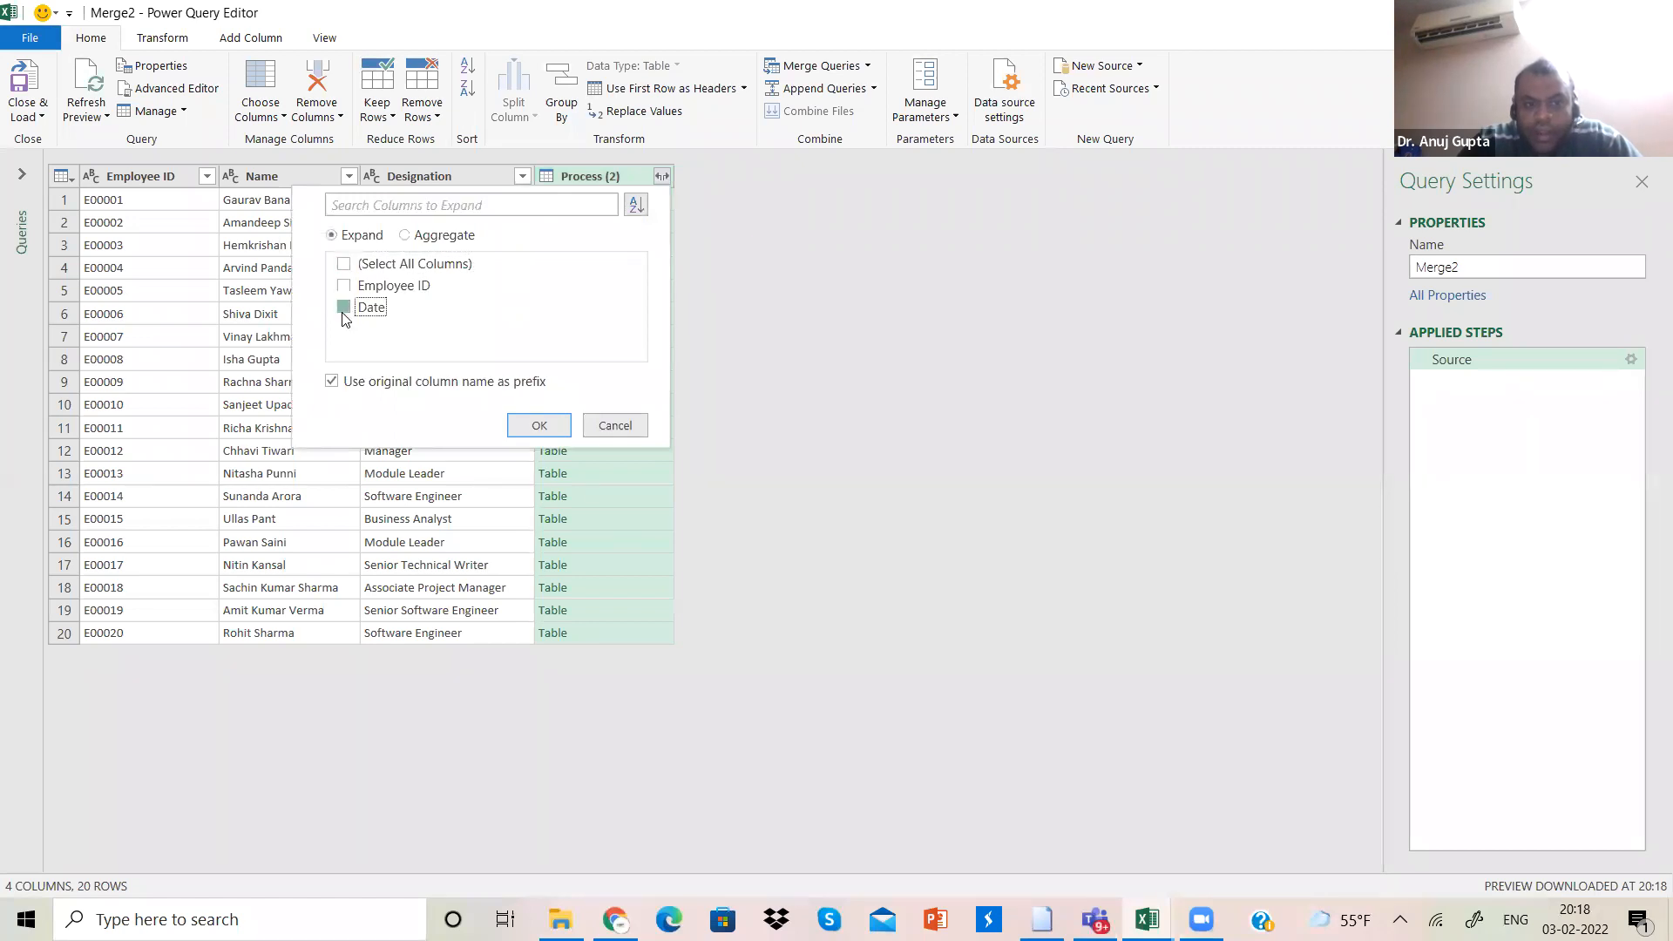
{"action": "left_click", "coordinate": [538, 426]}
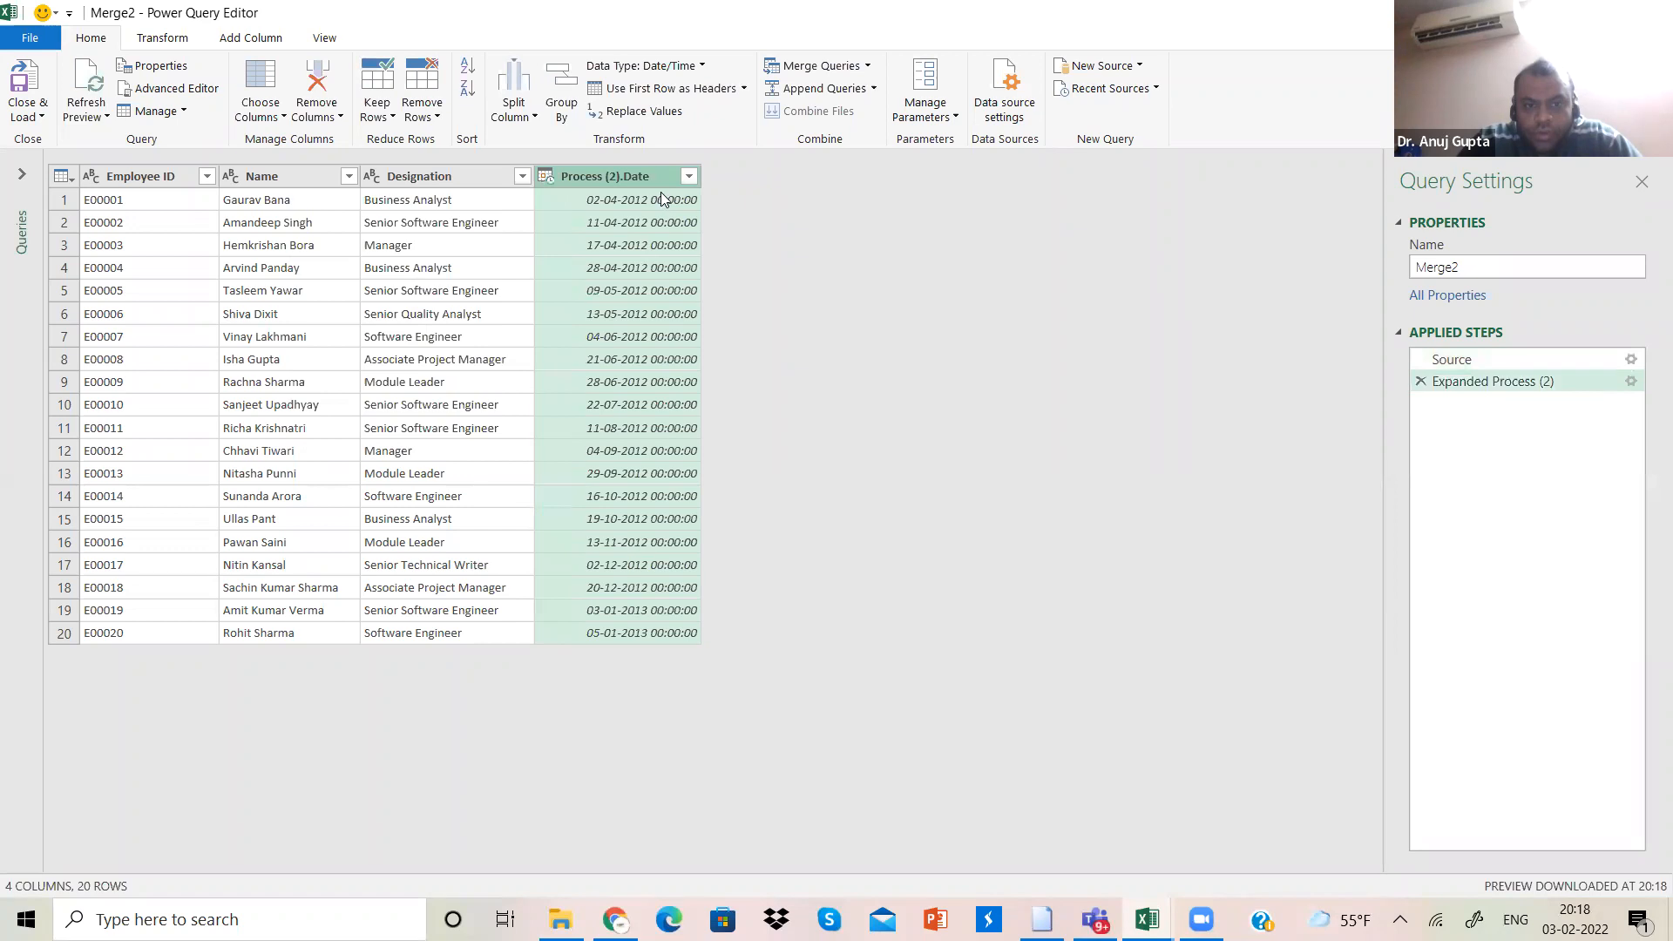
Step: Change the Process (2).Date column's data type to Date and load the merged query into the workbook
{"action": "right_click", "coordinate": [673, 177]}
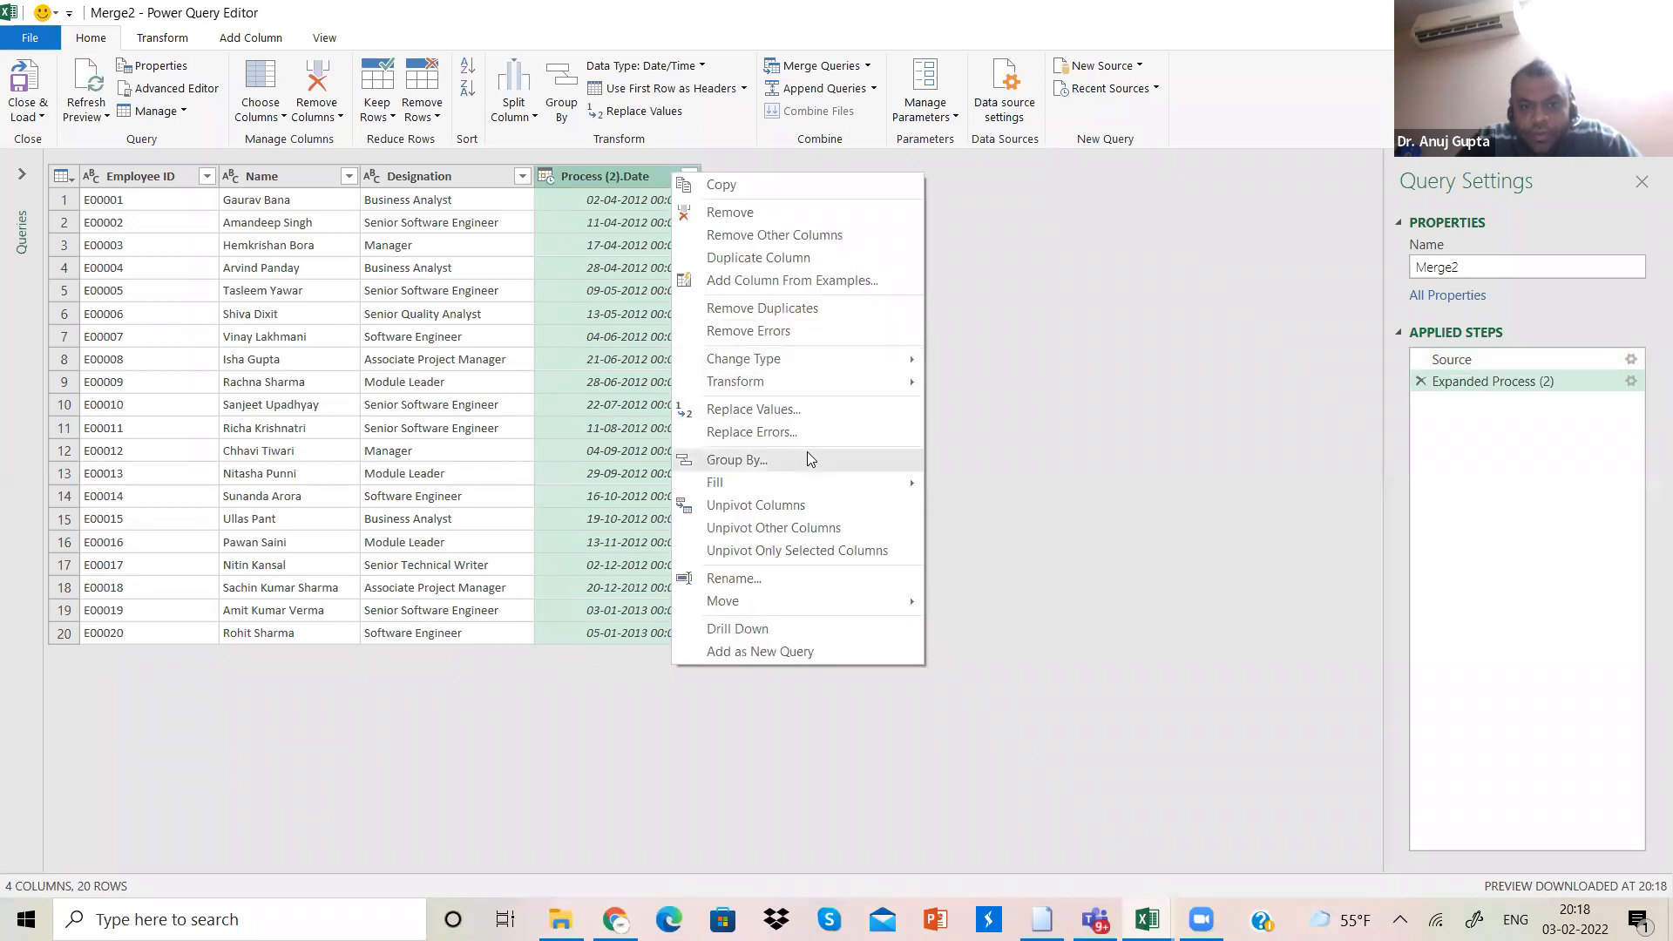
{"action": "mouse_move", "coordinate": [860, 366]}
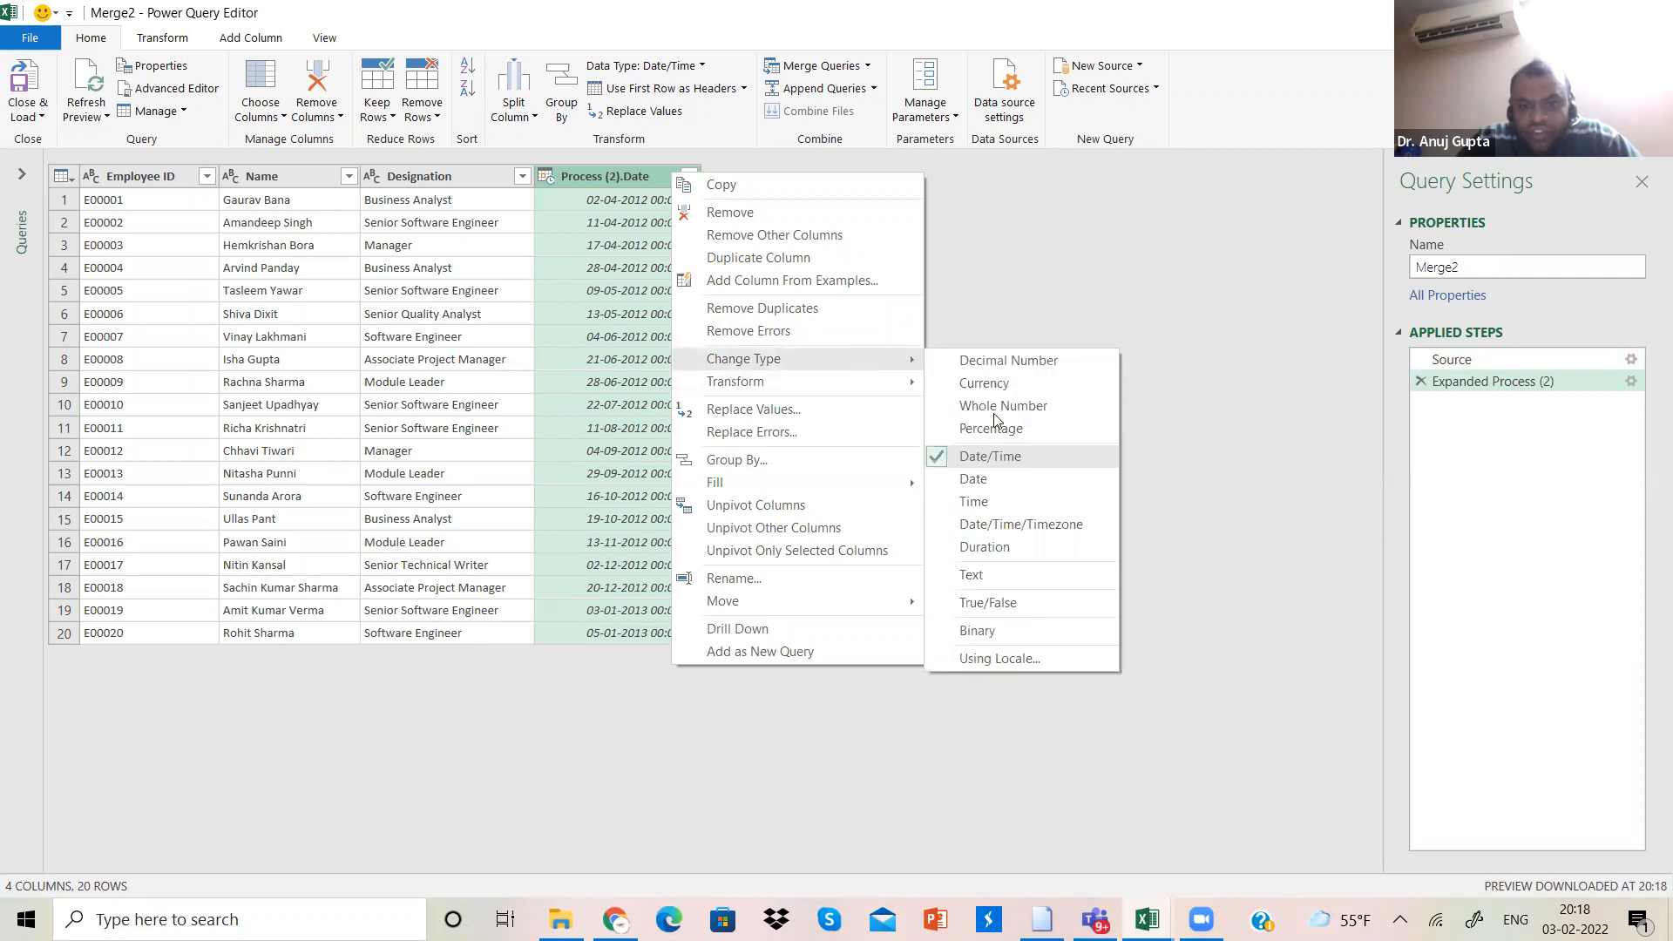
{"action": "left_click", "coordinate": [992, 482]}
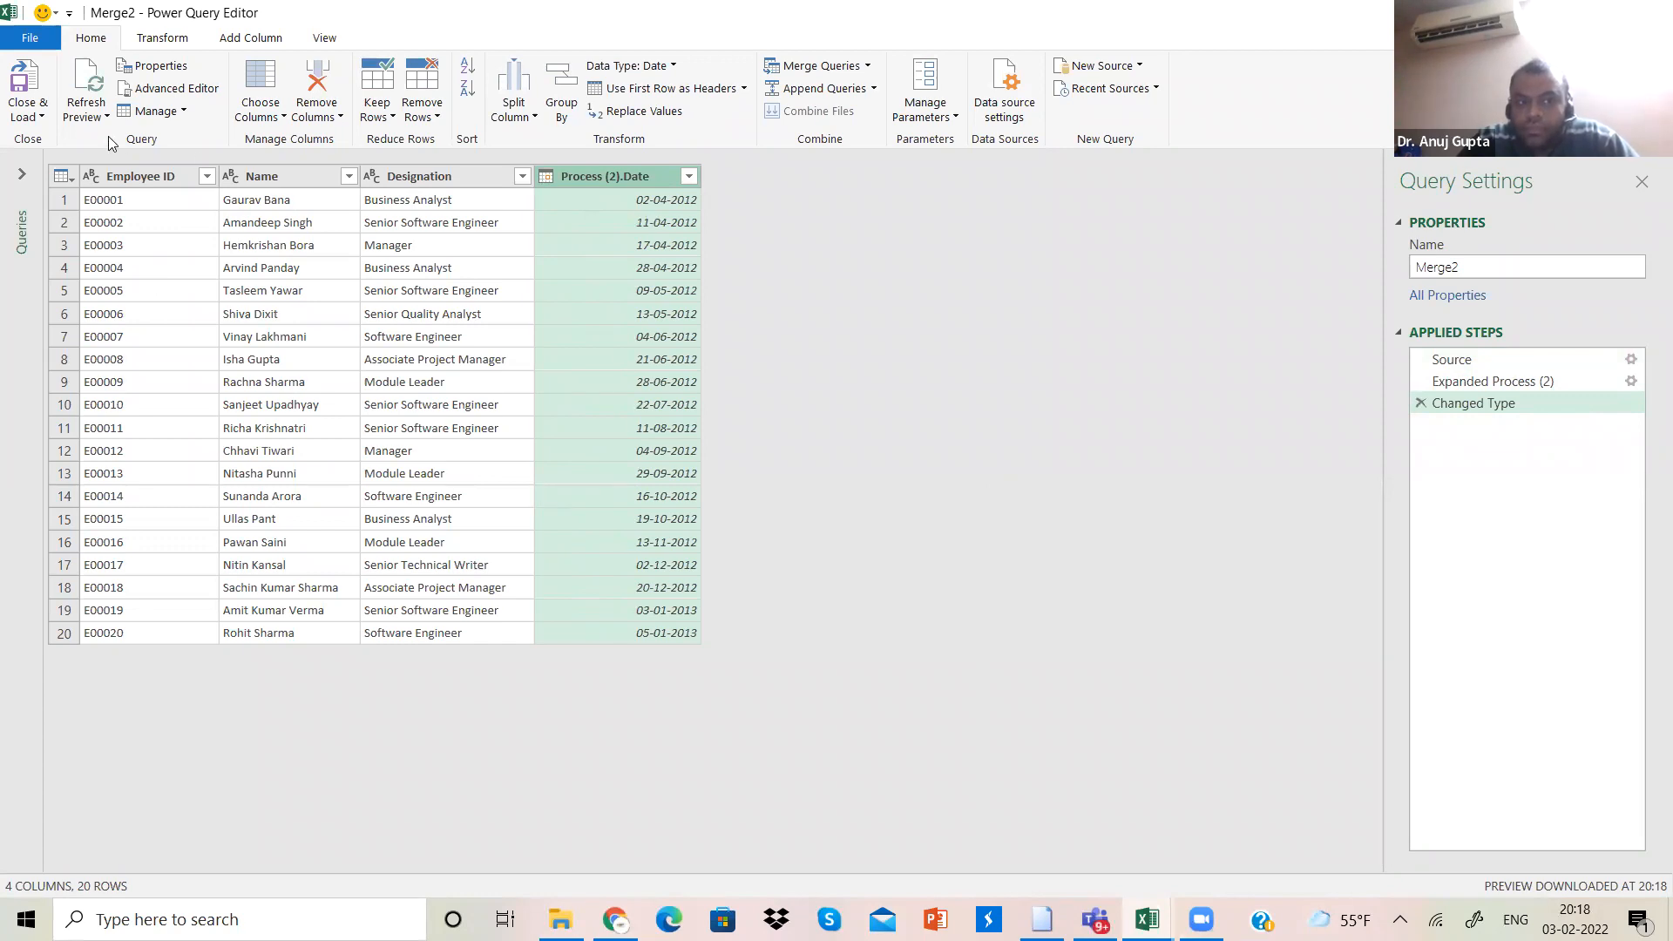
{"action": "left_click", "coordinate": [37, 119]}
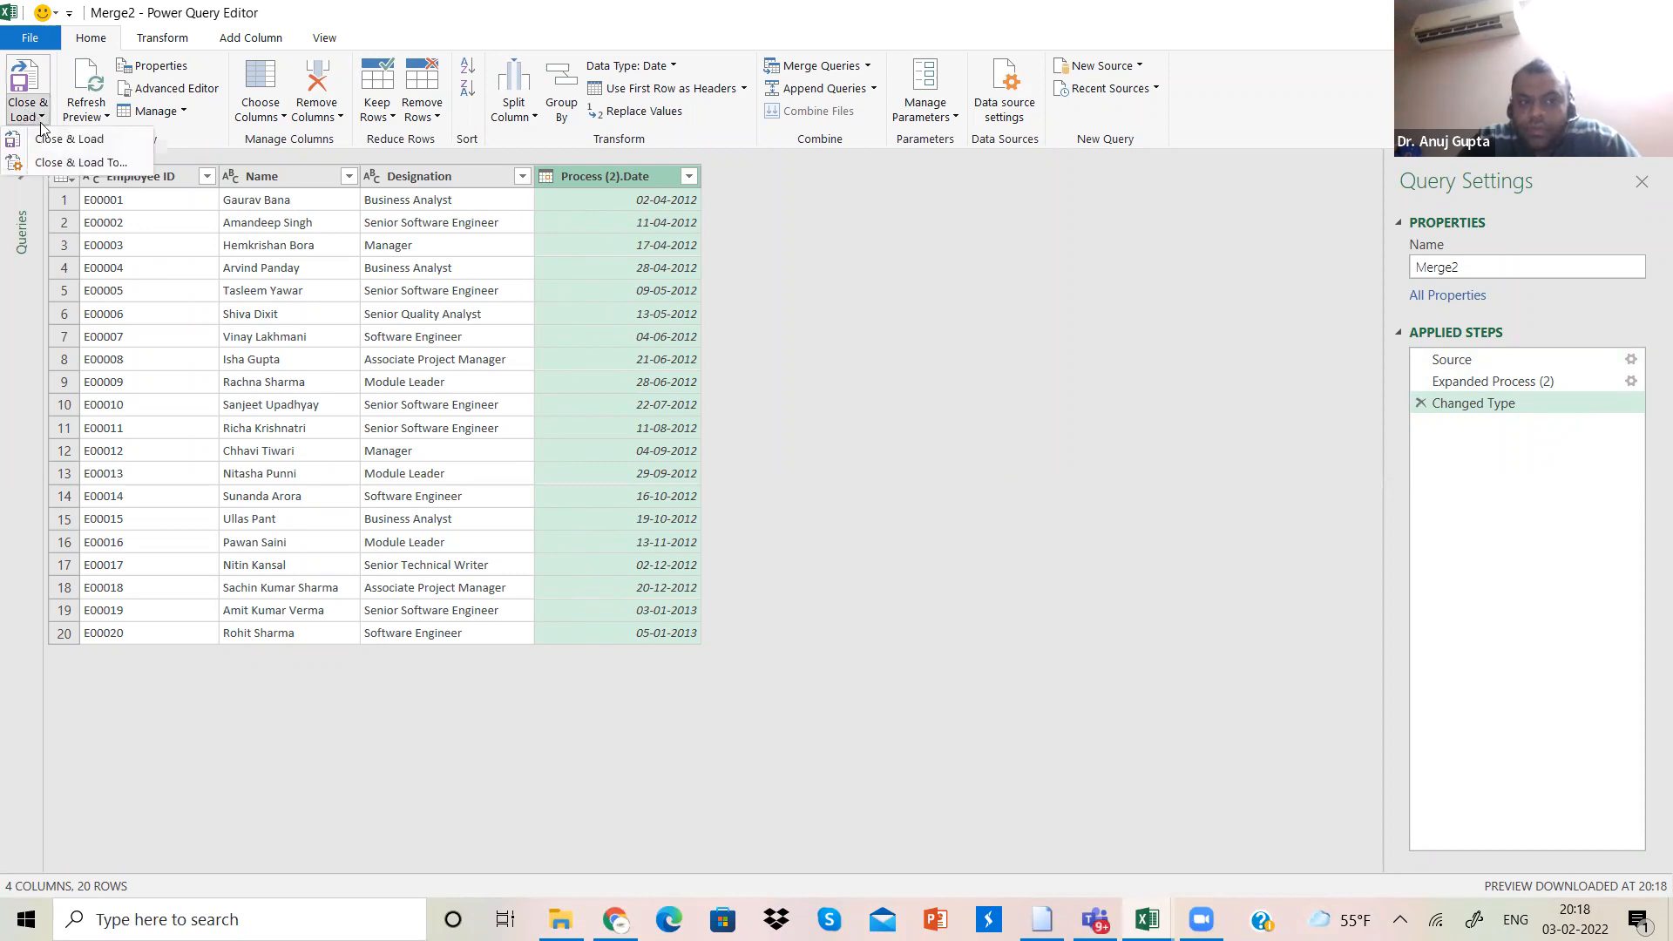
{"action": "left_click", "coordinate": [50, 140]}
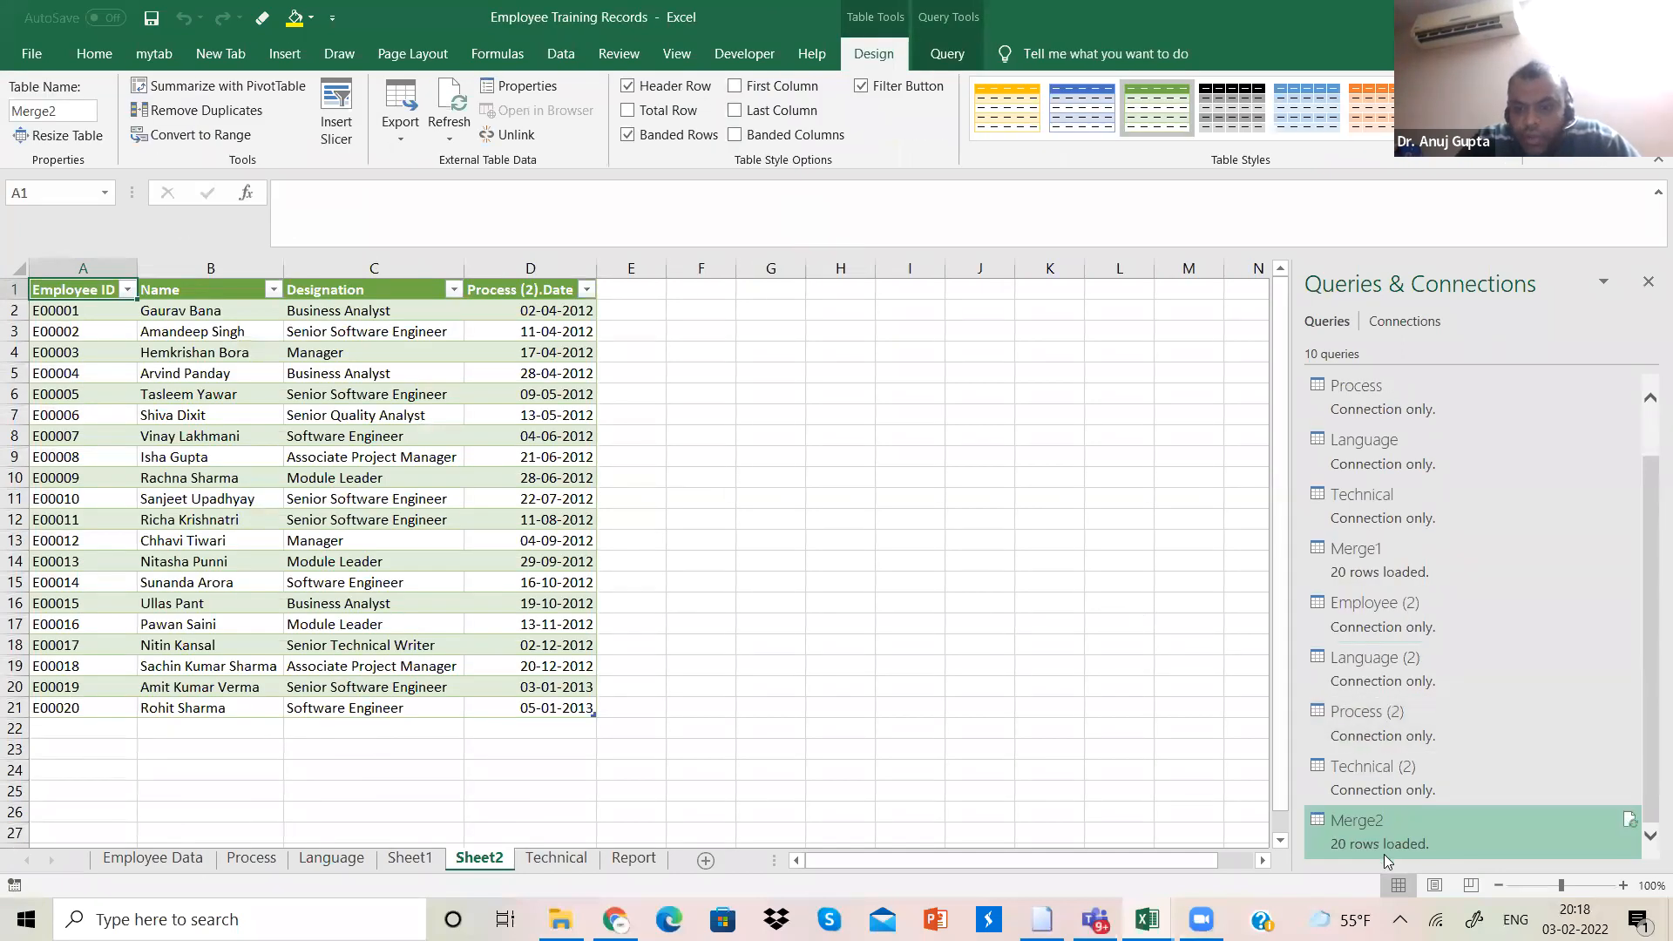
{"action": "double_click", "coordinate": [1386, 844]}
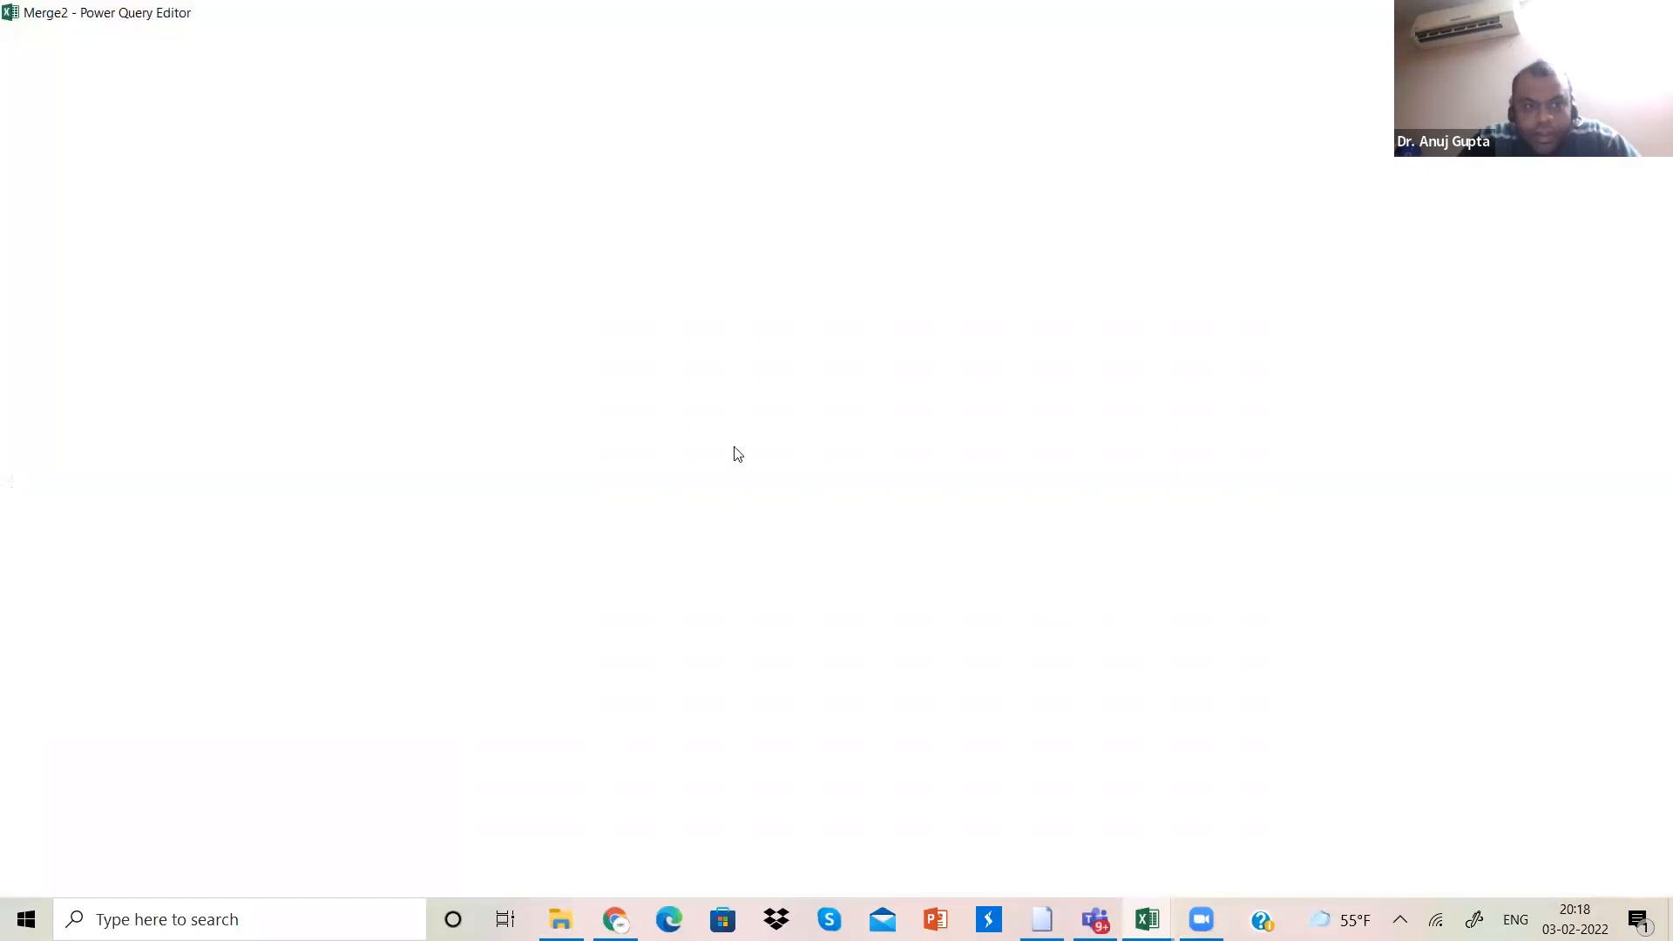
{"action": "left_click", "coordinate": [42, 116]}
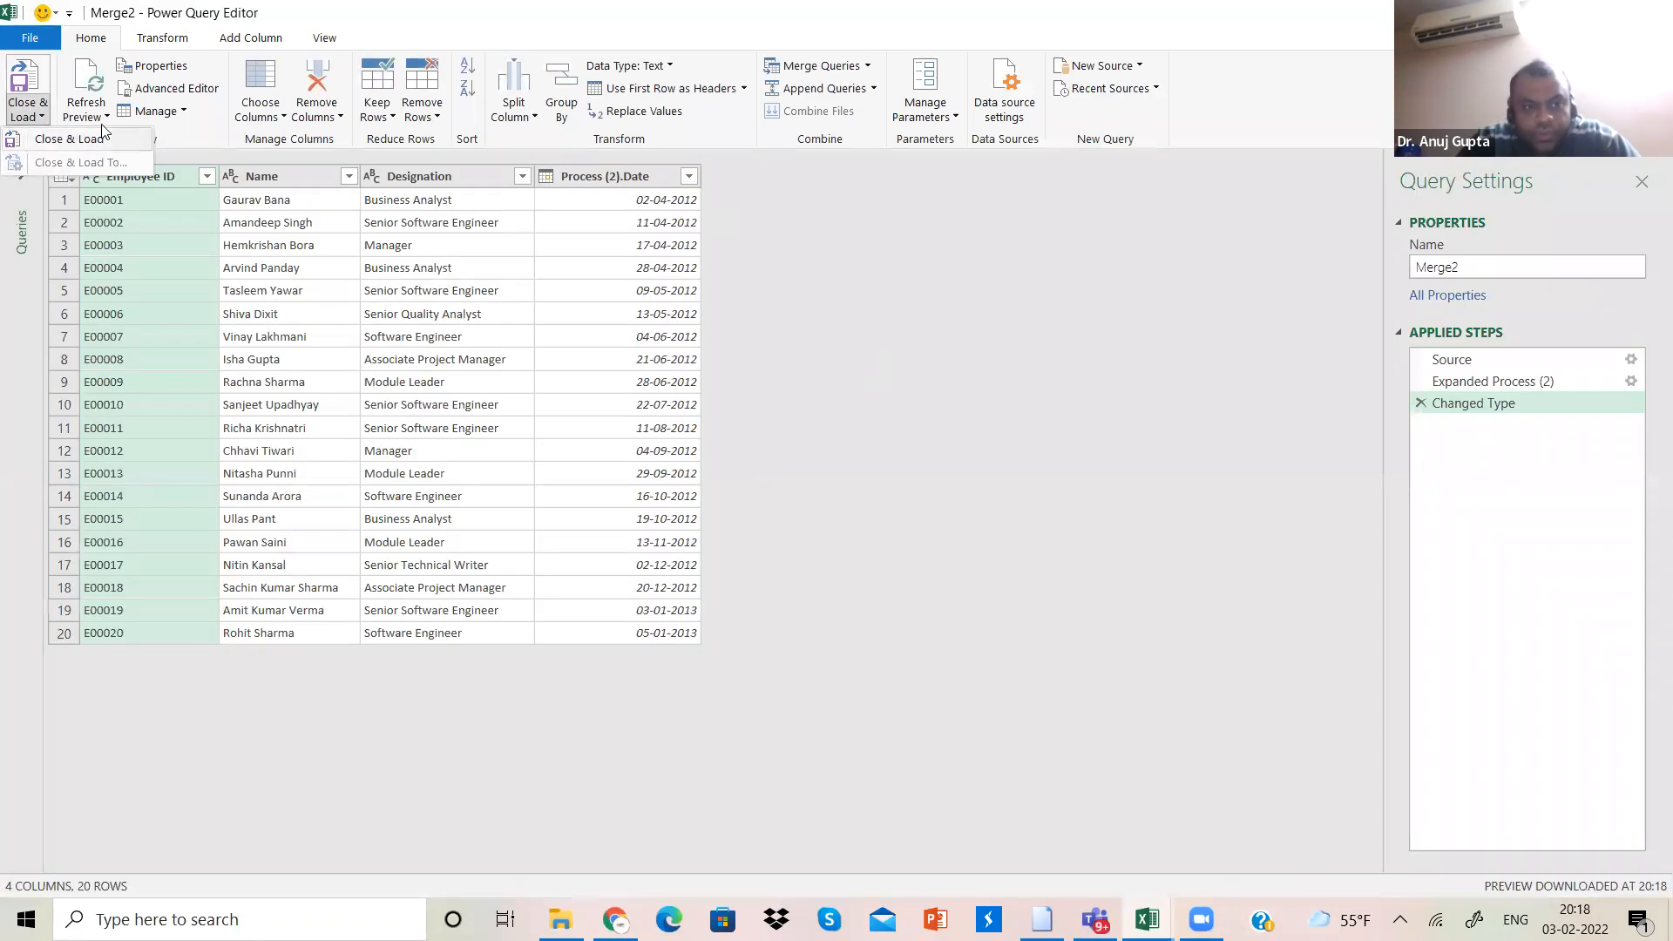
{"action": "left_click", "coordinate": [229, 303]}
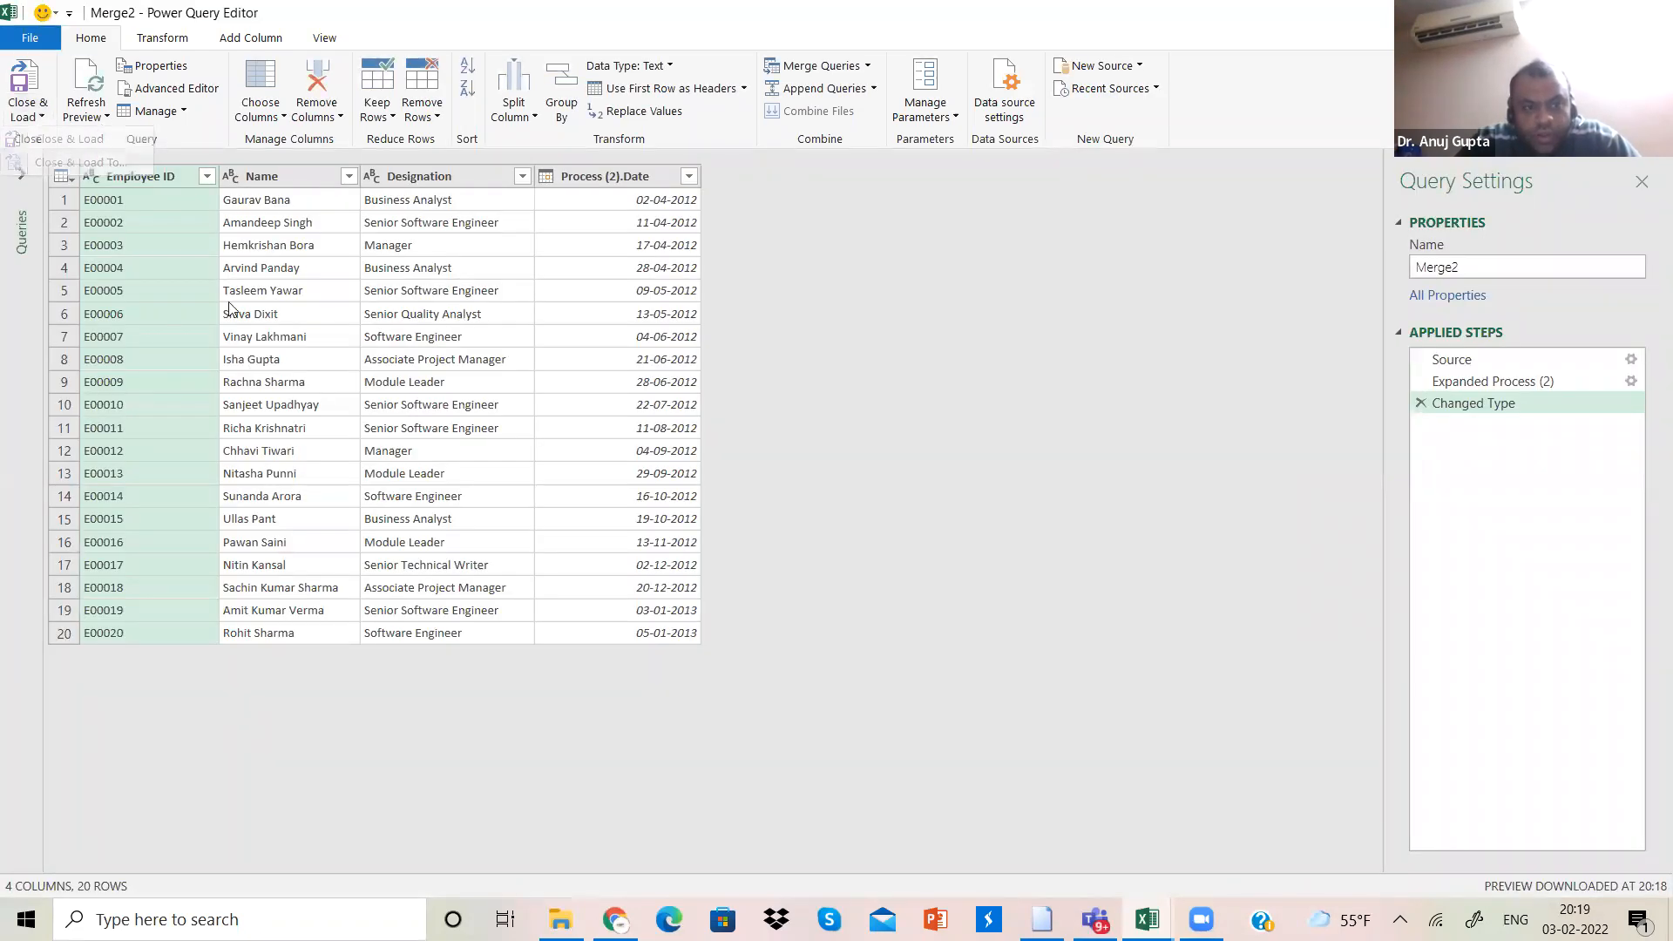
{"action": "left_click", "coordinate": [41, 115]}
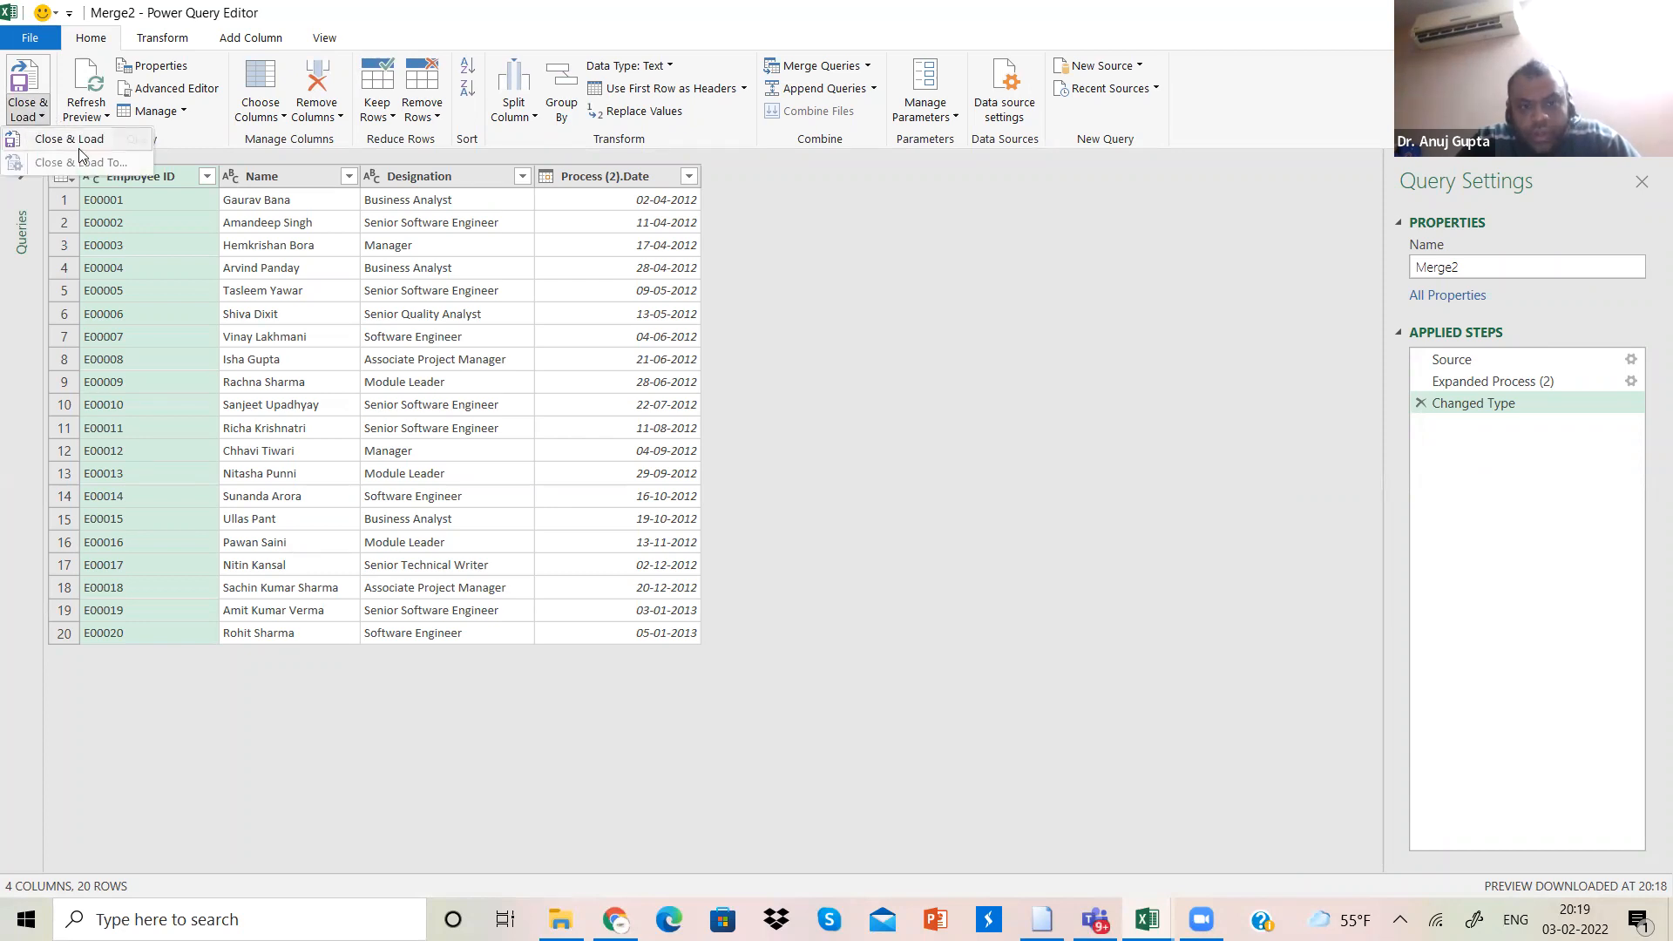
{"action": "left_click", "coordinate": [70, 141]}
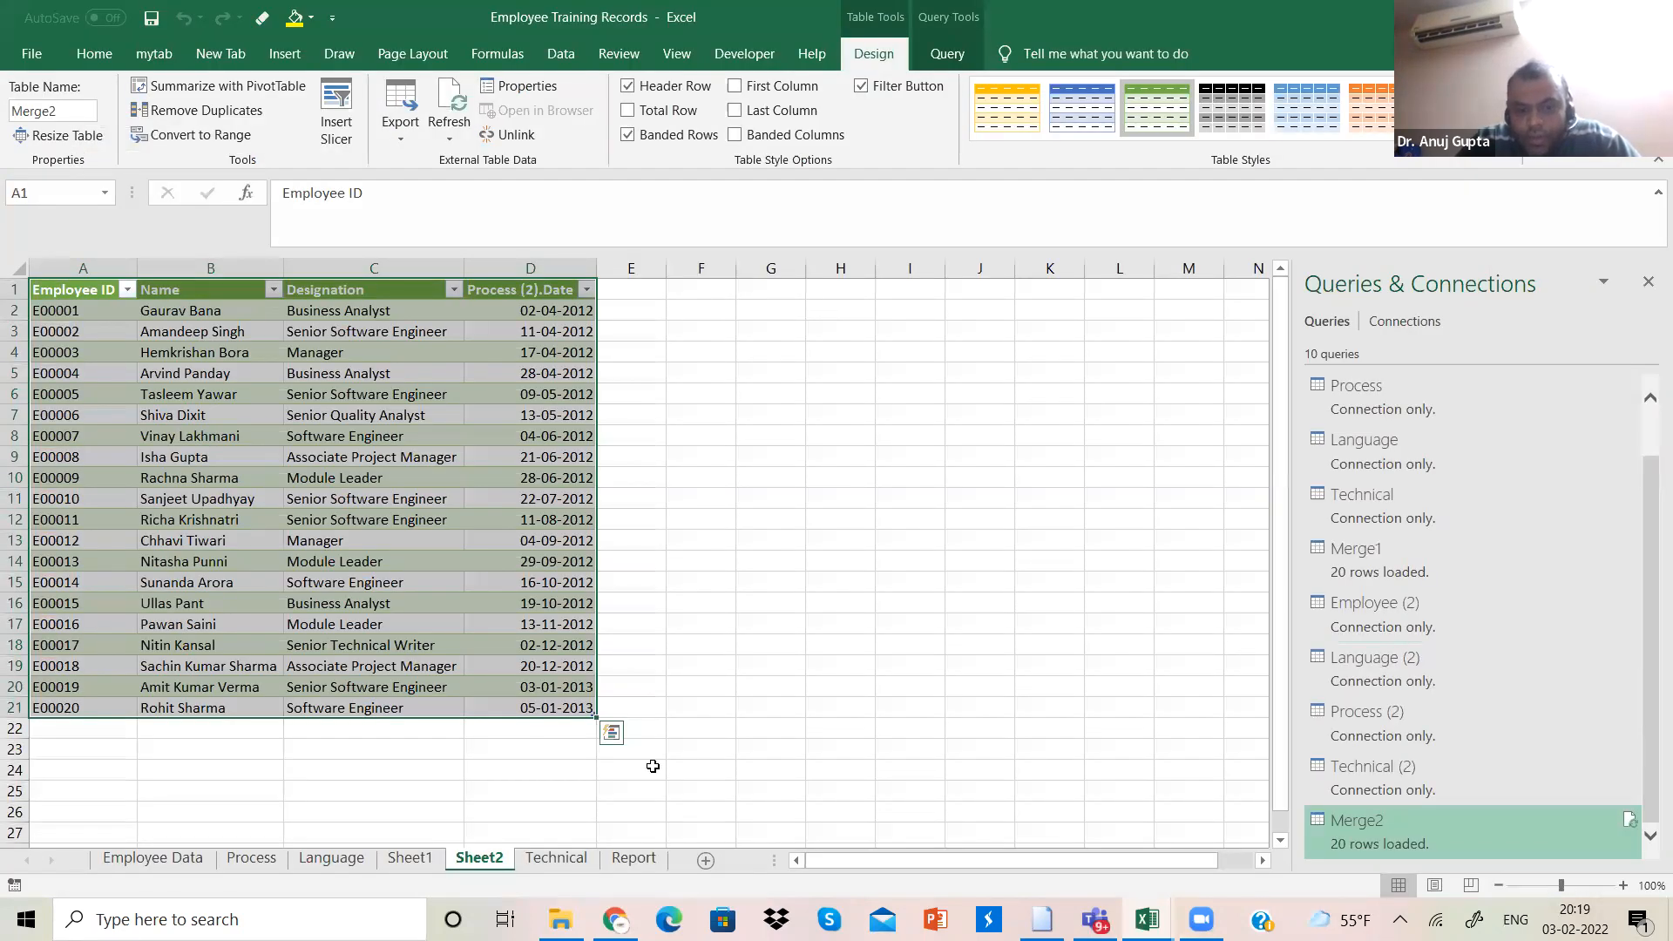
Step: Merge the Merge2 query with the Language query, matching on Employee ID with a Left Outer join
{"action": "right_click", "coordinate": [1388, 821]}
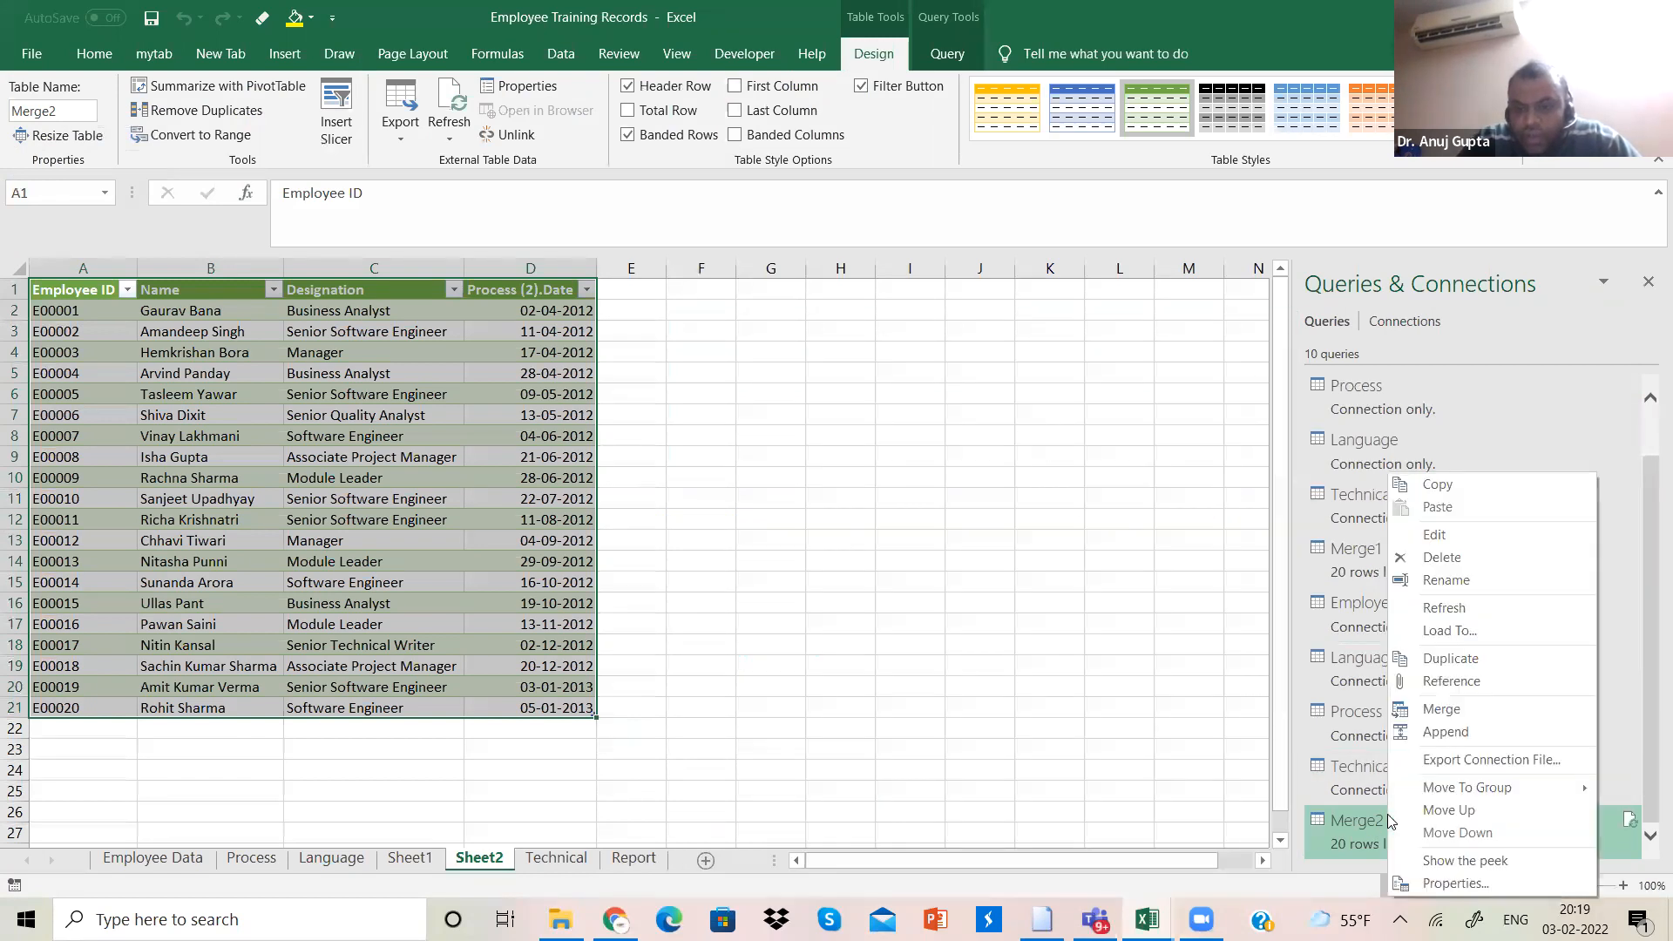
{"action": "left_click", "coordinate": [1445, 709]}
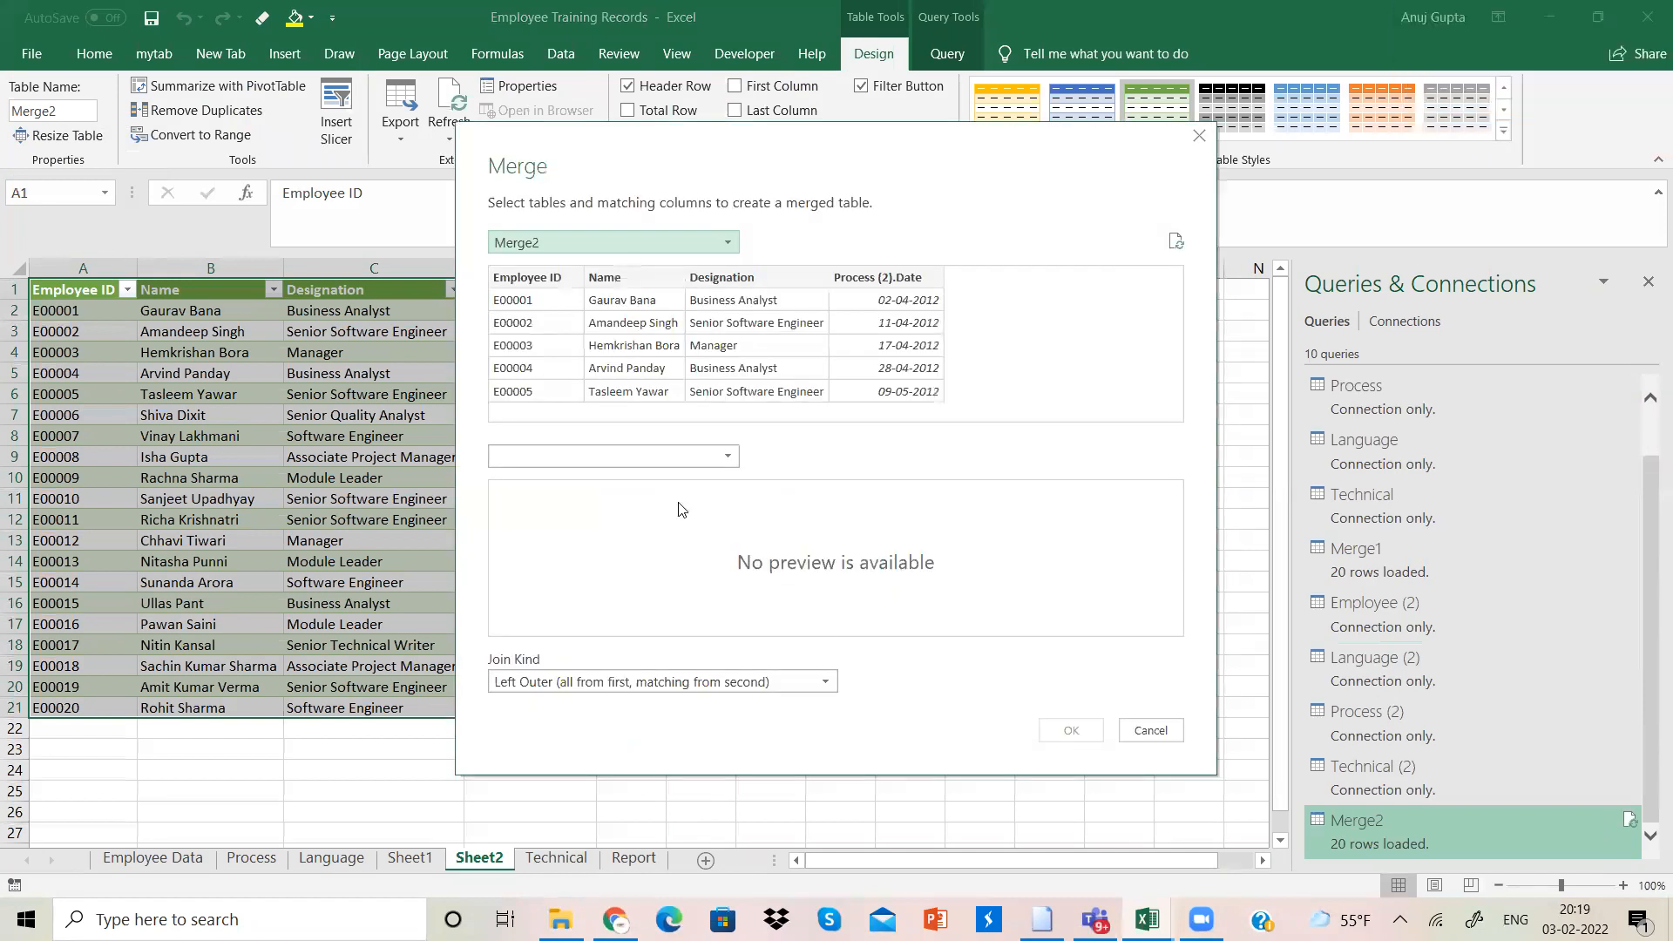
{"action": "left_click", "coordinate": [715, 457]}
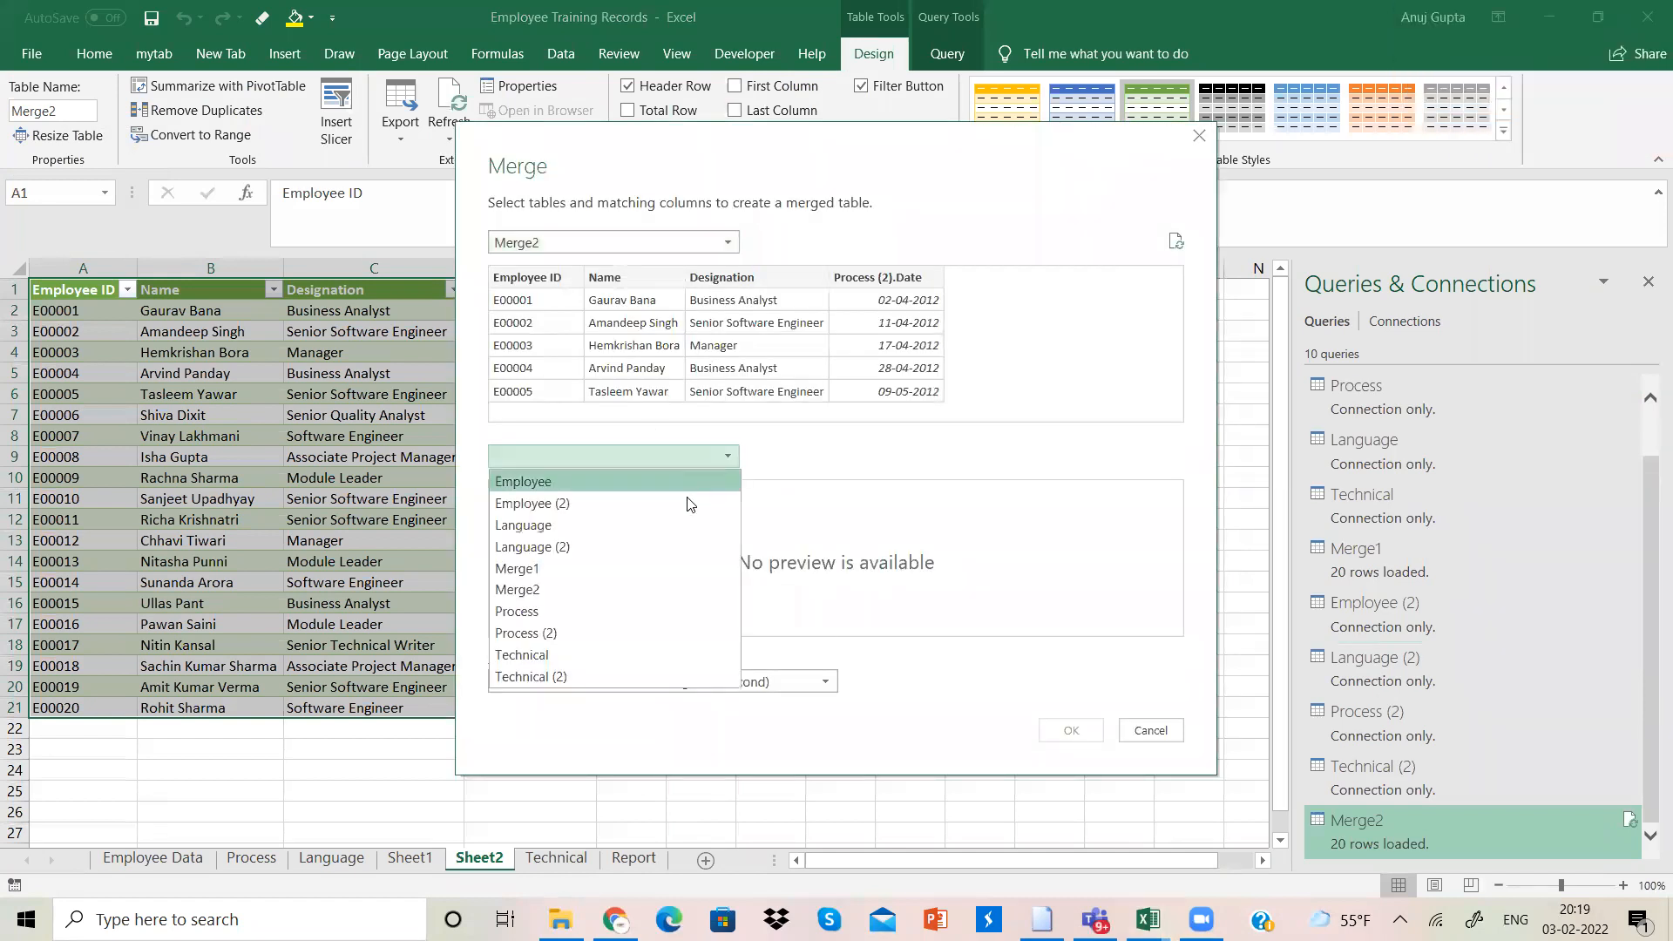
{"action": "left_click", "coordinate": [678, 525]}
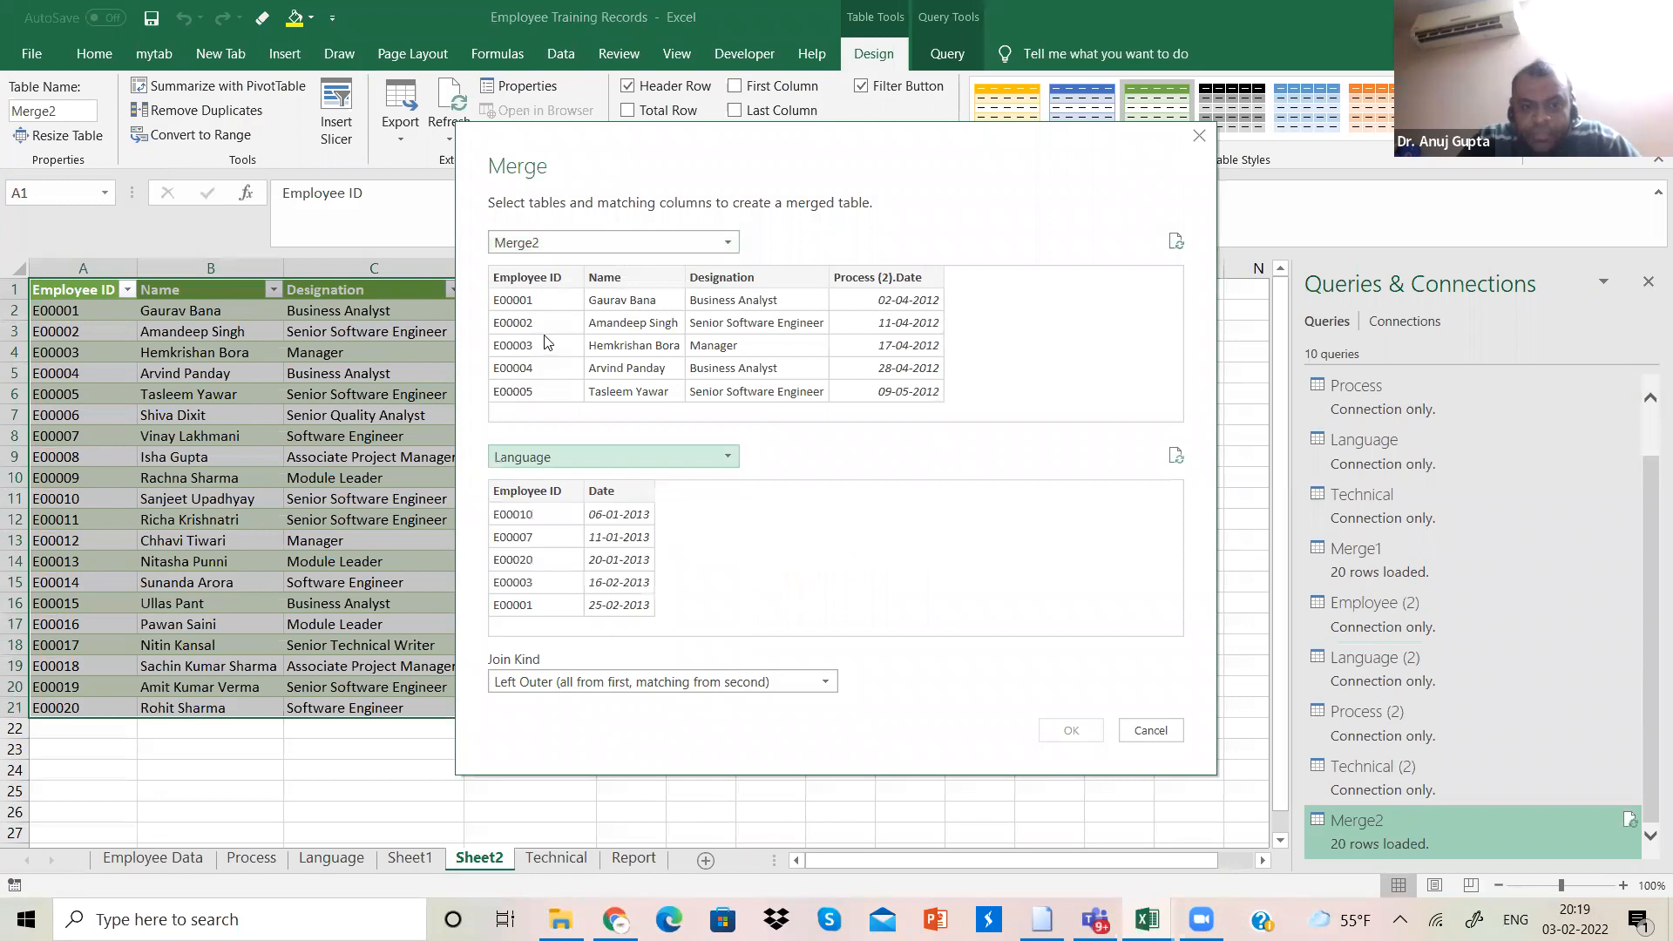
{"action": "left_click", "coordinate": [537, 493]}
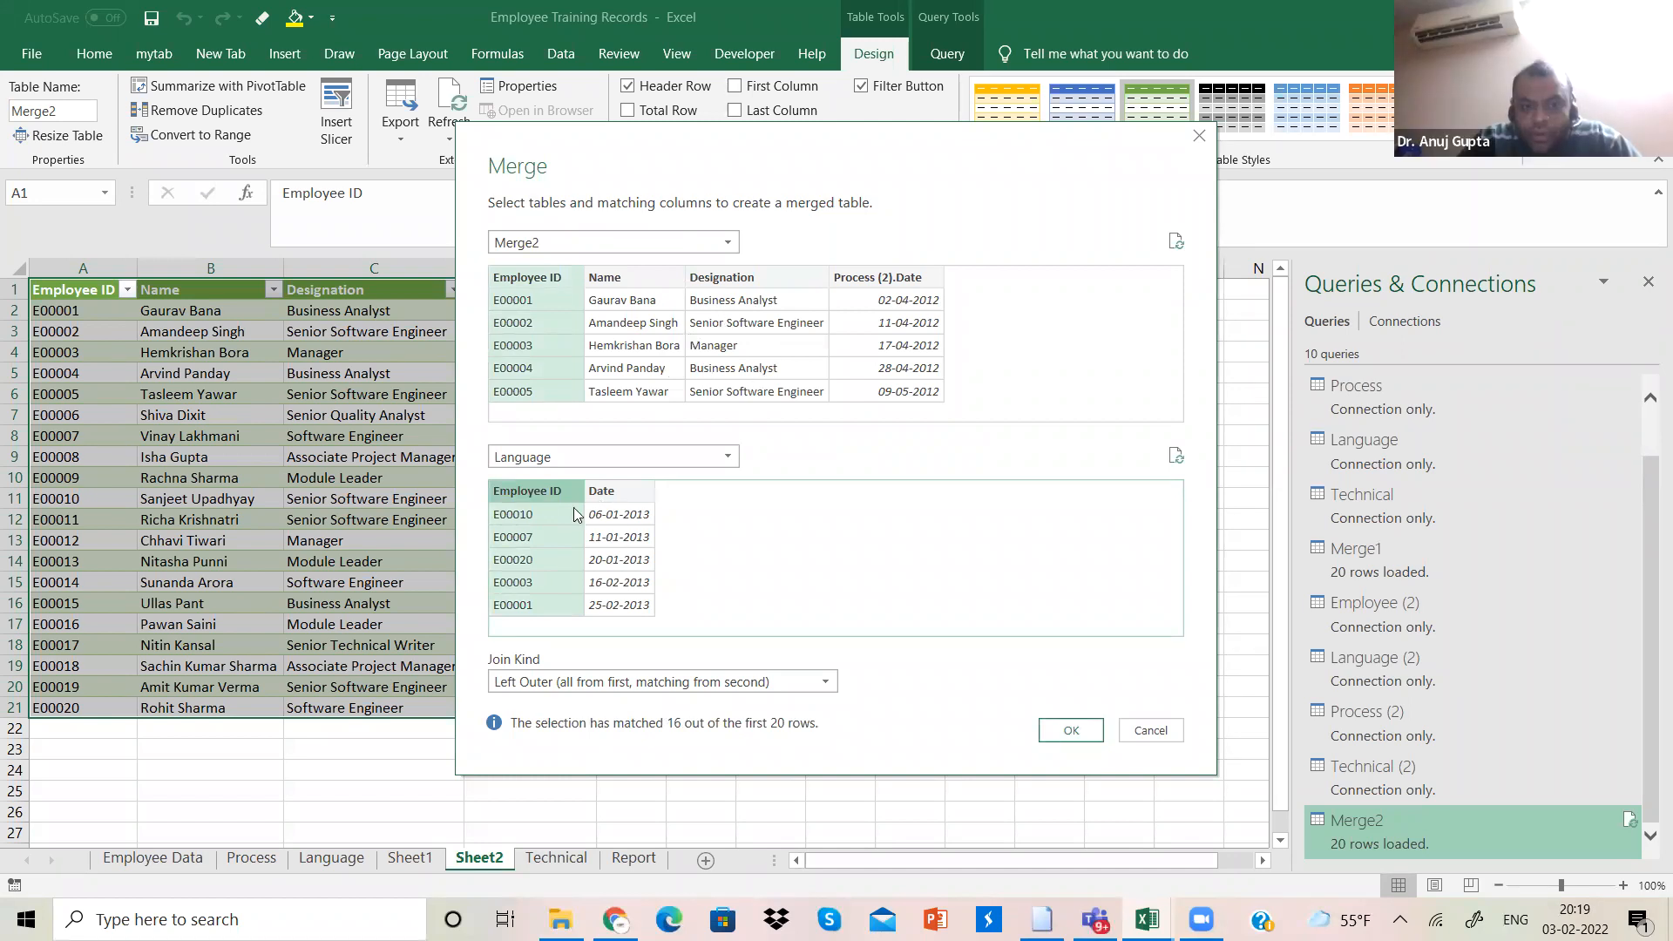
{"action": "left_click", "coordinate": [828, 685]}
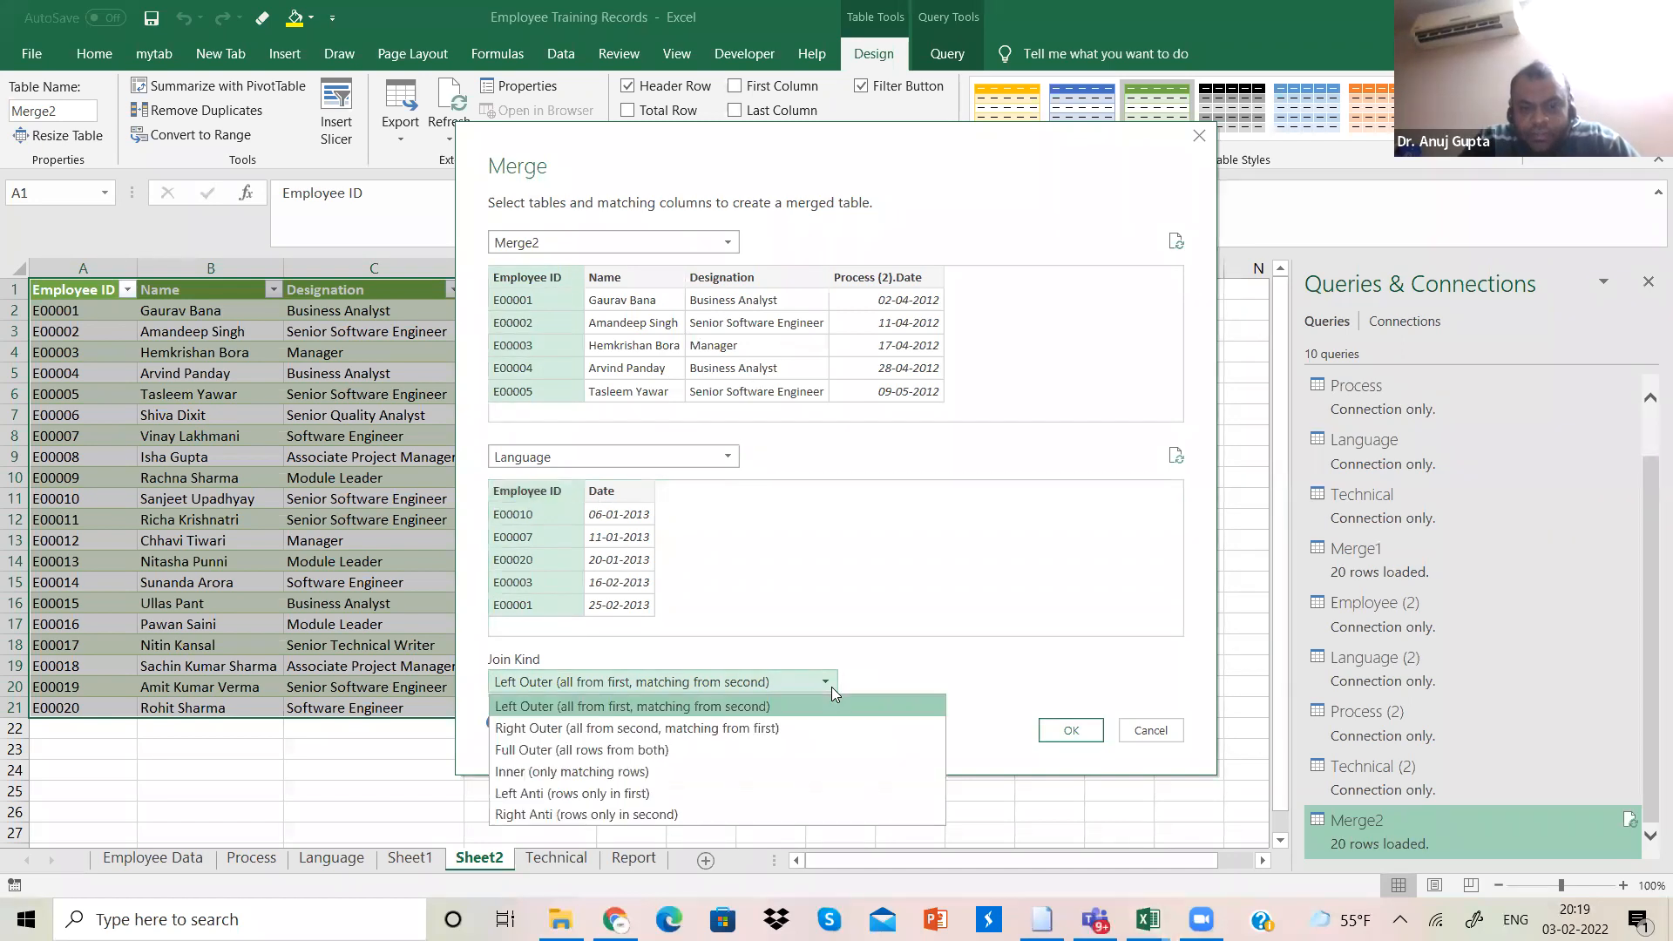
{"action": "left_click", "coordinate": [820, 710]}
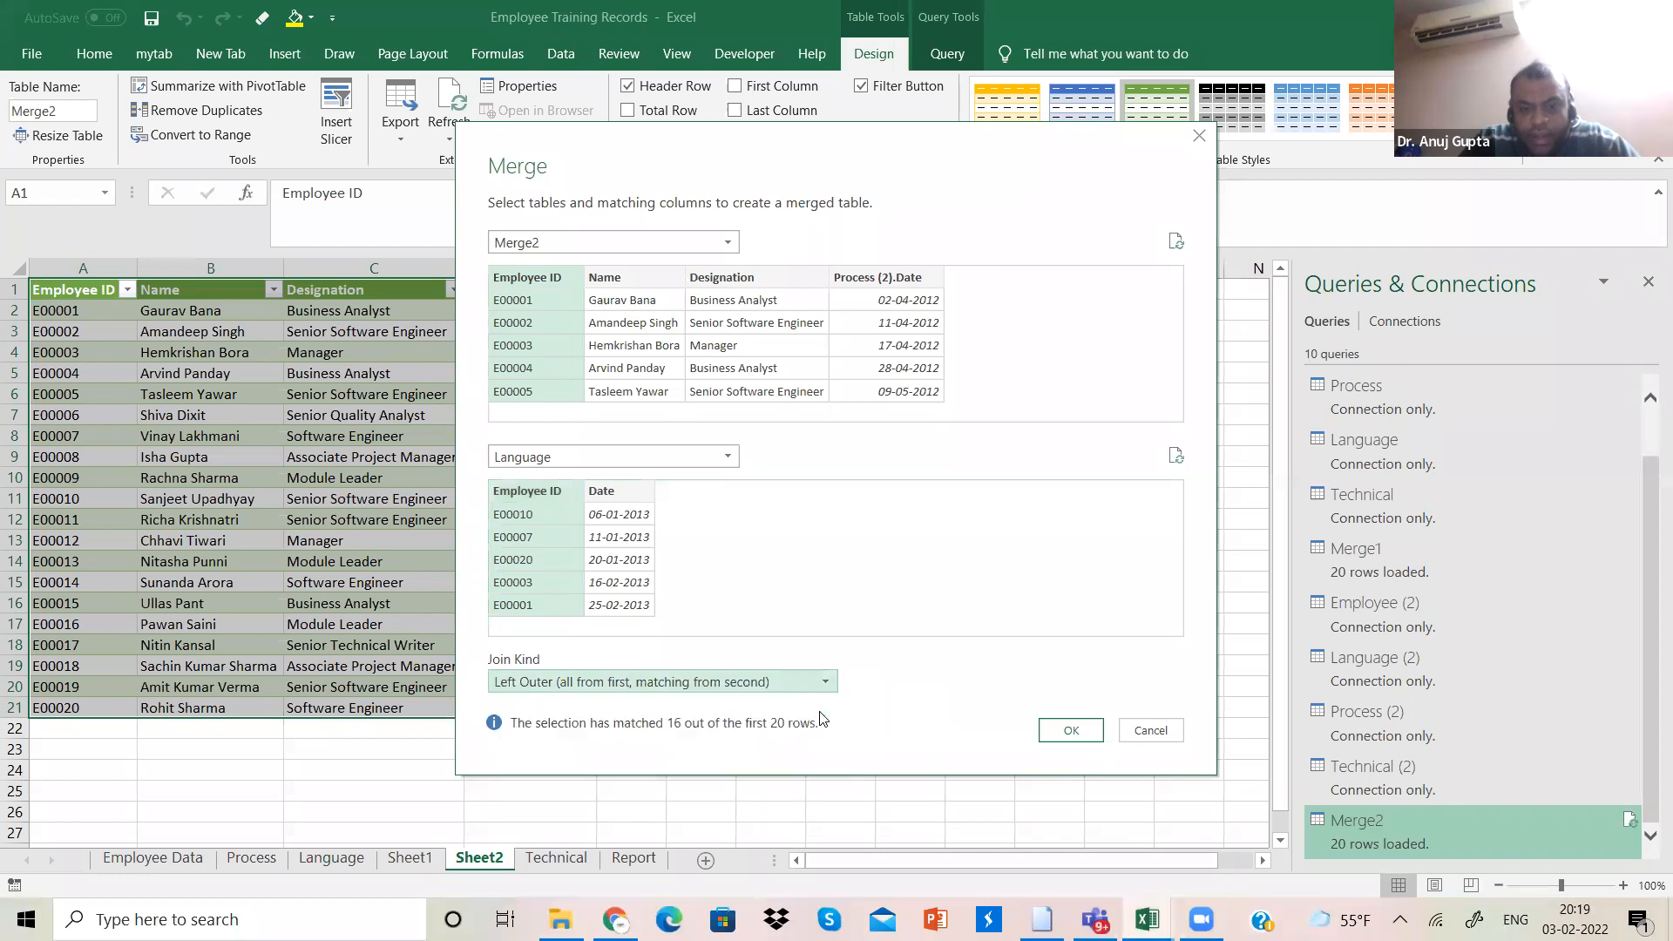
{"action": "left_click", "coordinate": [1071, 730]}
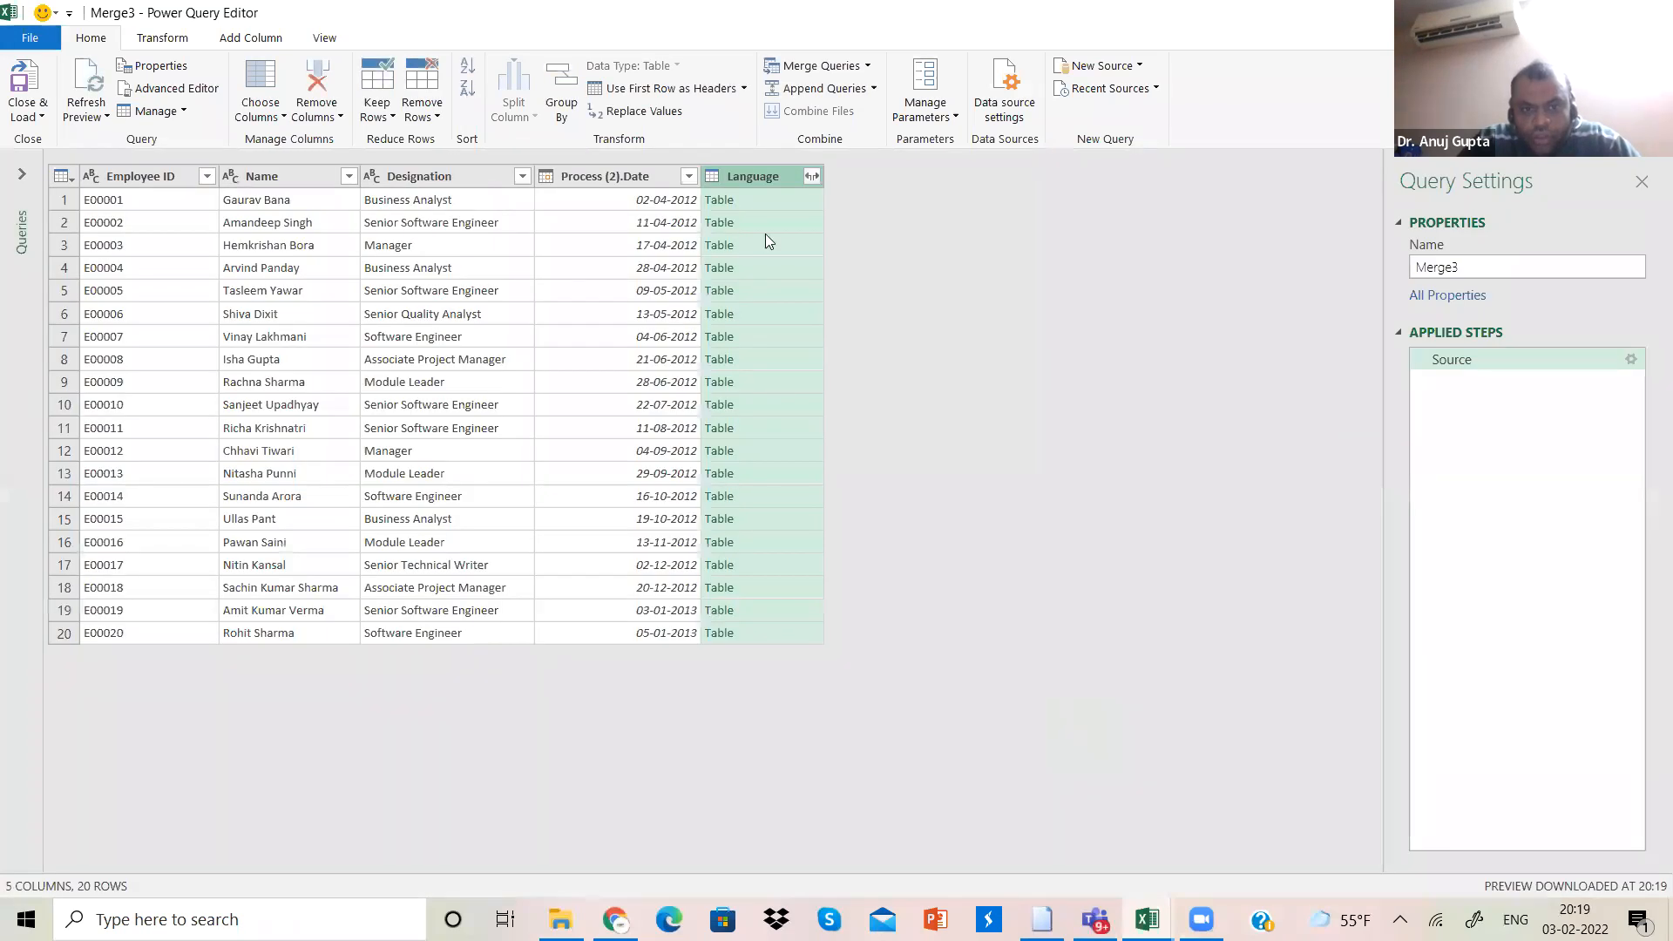
Step: Expand the Language column to include only its Date field, keeping the original column name as prefix
{"action": "left_click", "coordinate": [814, 176]}
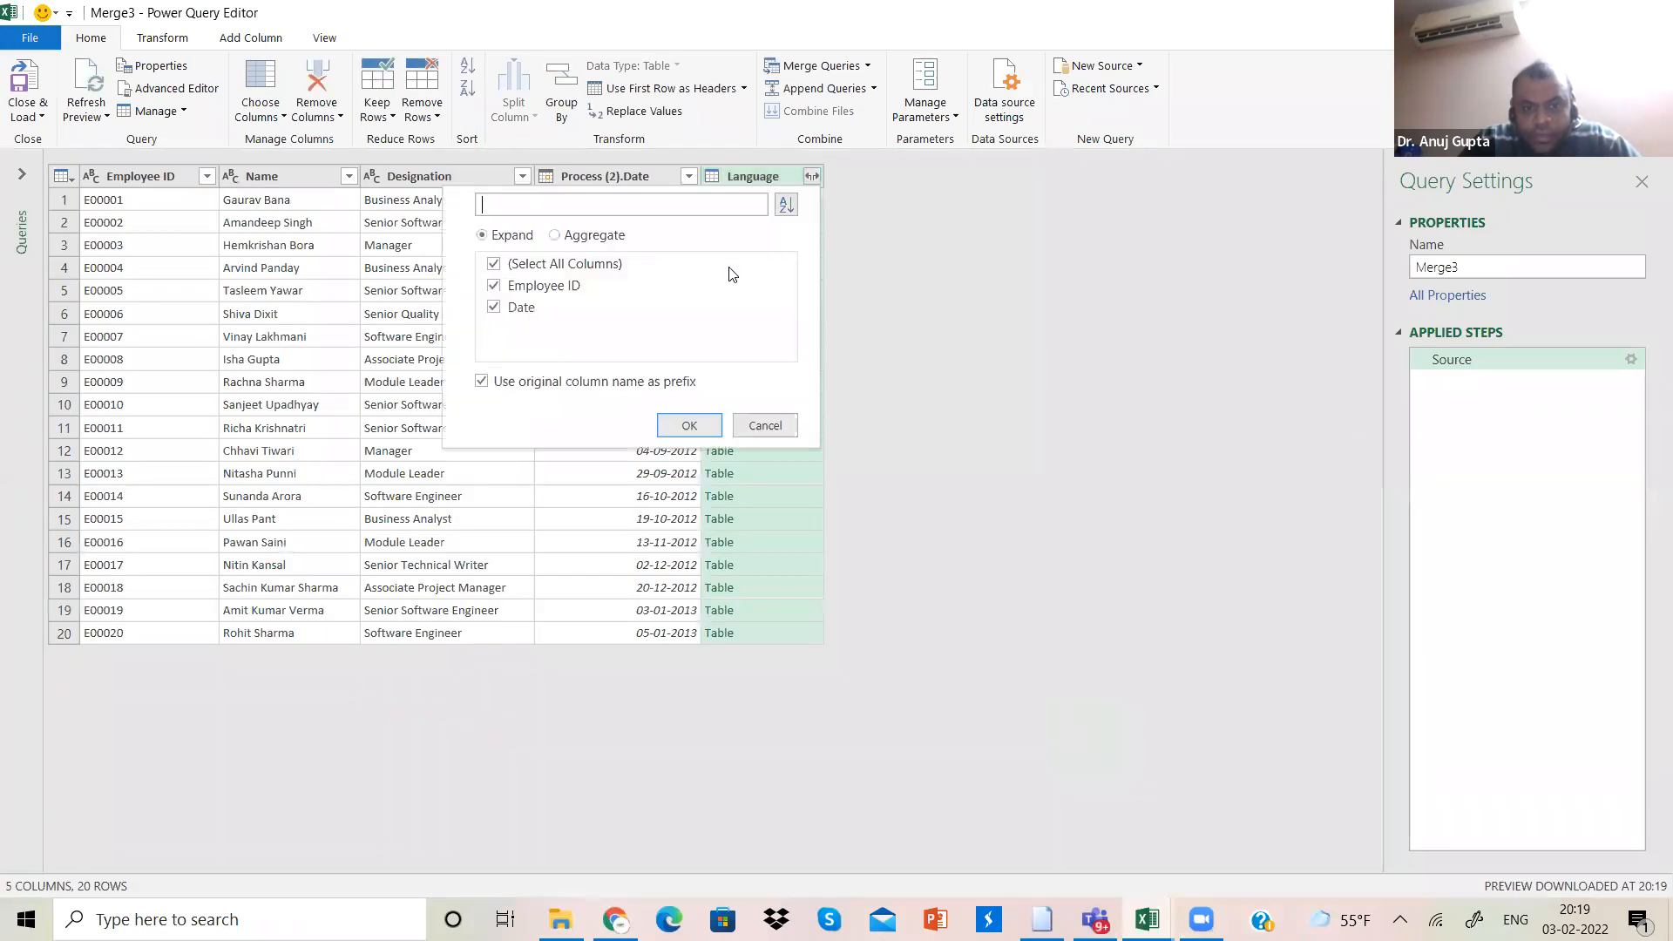
{"action": "left_click", "coordinate": [494, 264]}
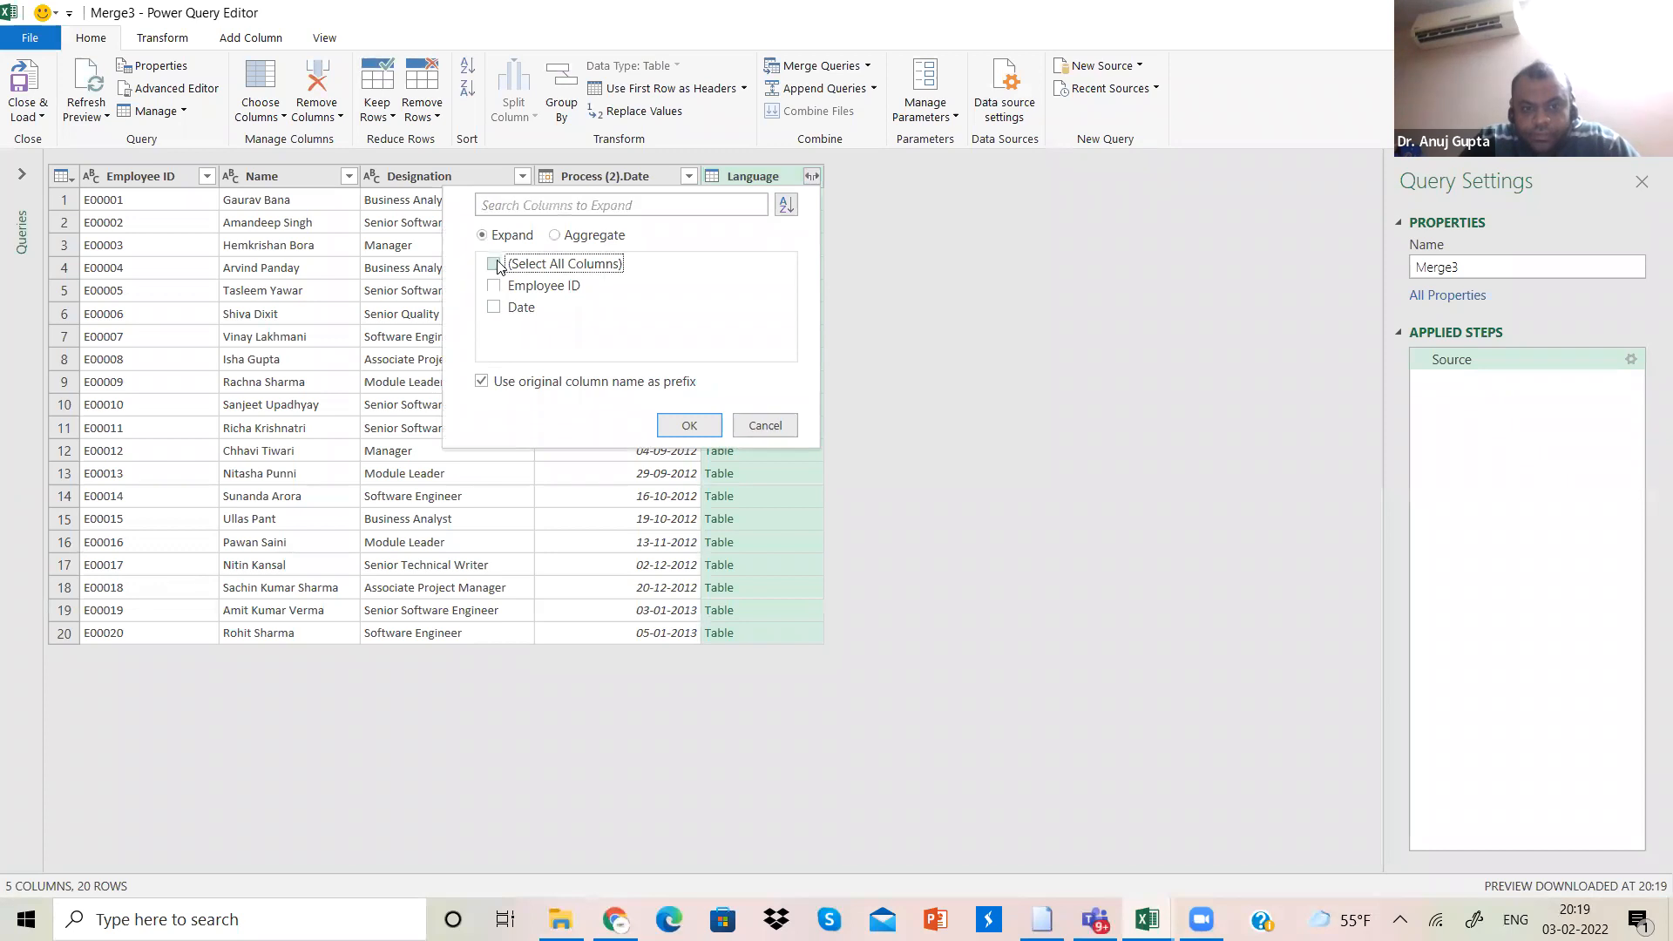
{"action": "left_click", "coordinate": [496, 310]}
{"action": "left_click", "coordinate": [685, 425]}
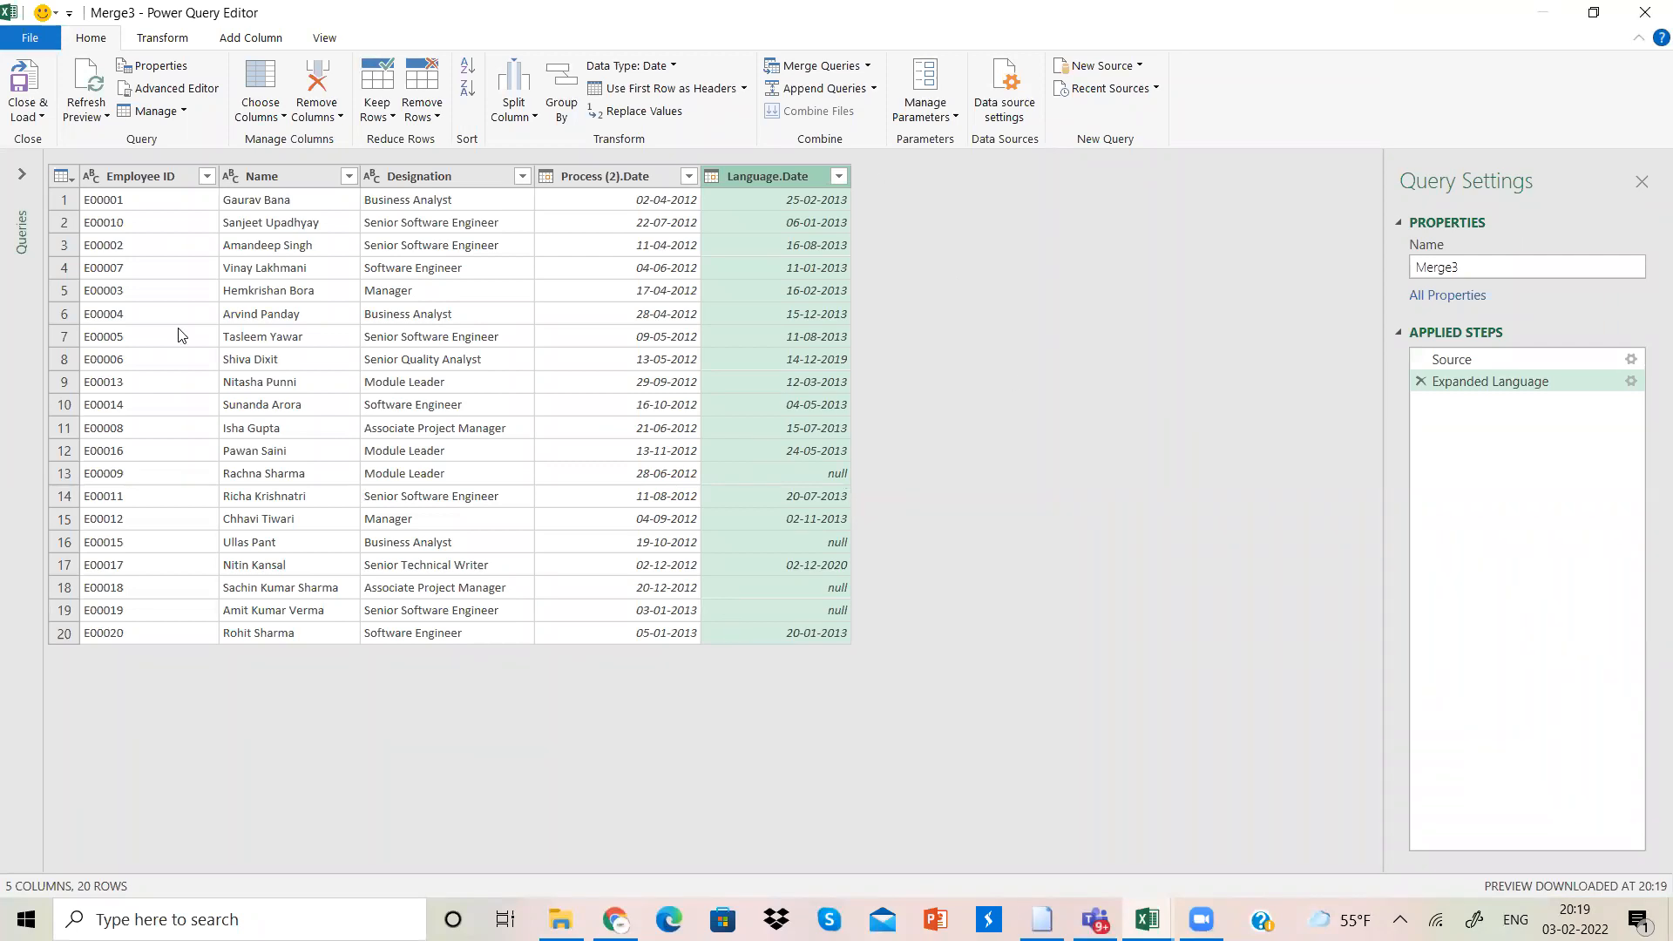
Step: Close the Merge3 query and load it to the workbook with Only Create Connection
{"action": "left_click", "coordinate": [26, 111]}
{"action": "left_click", "coordinate": [61, 166]}
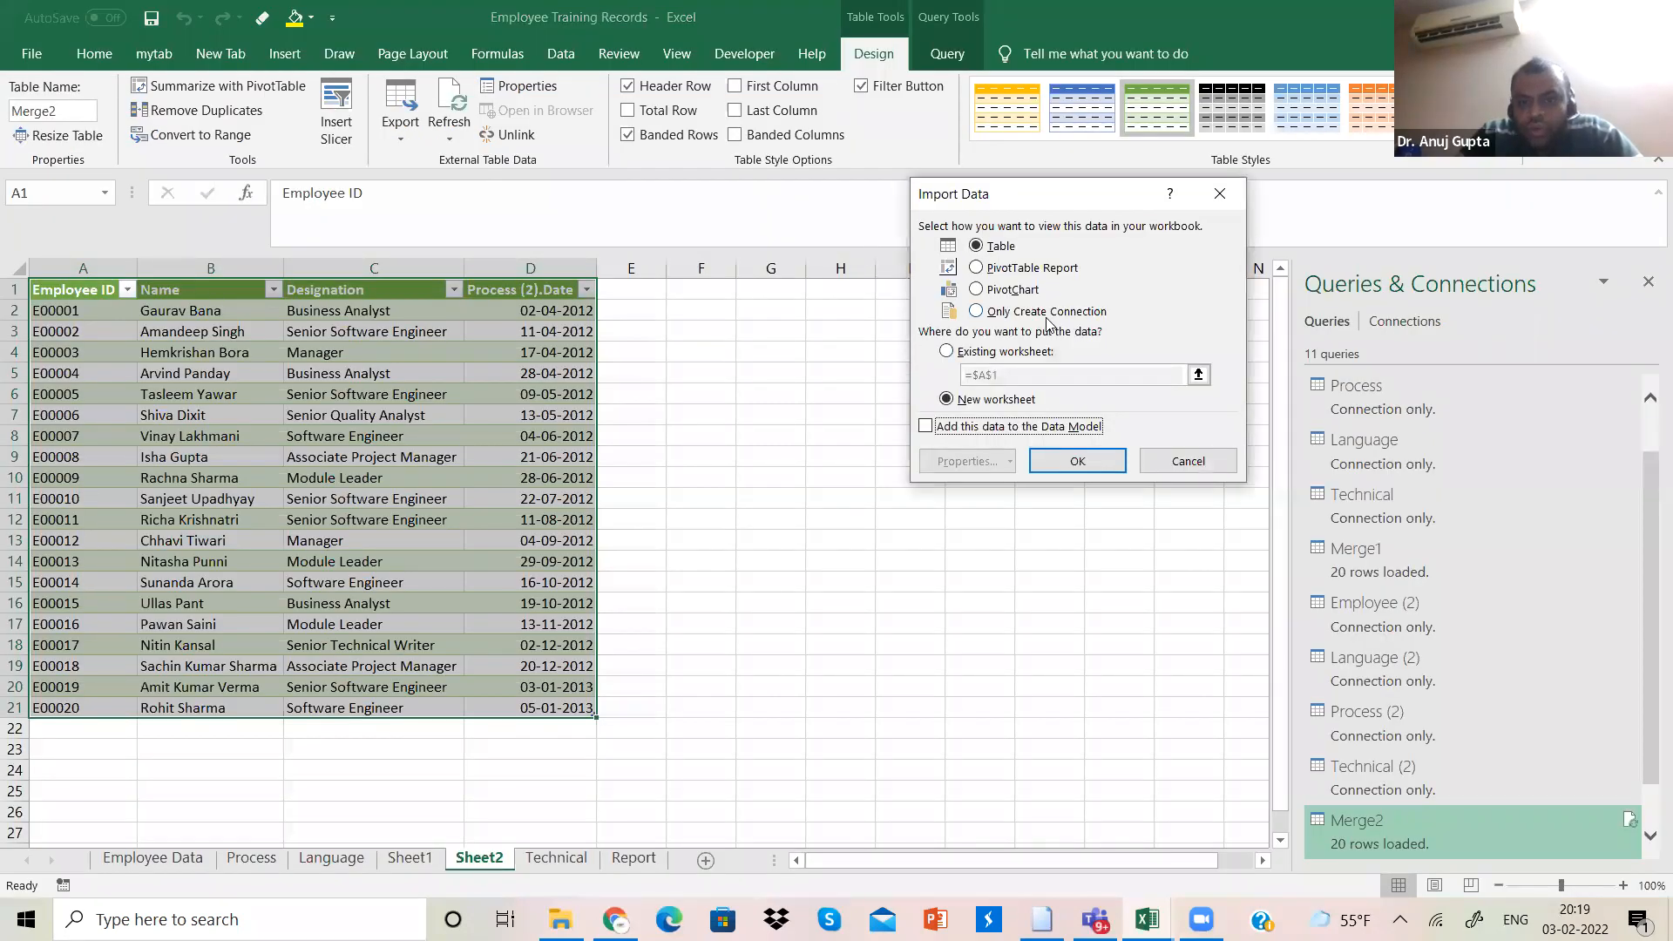
{"action": "left_click", "coordinate": [1046, 314]}
{"action": "left_click", "coordinate": [1054, 459]}
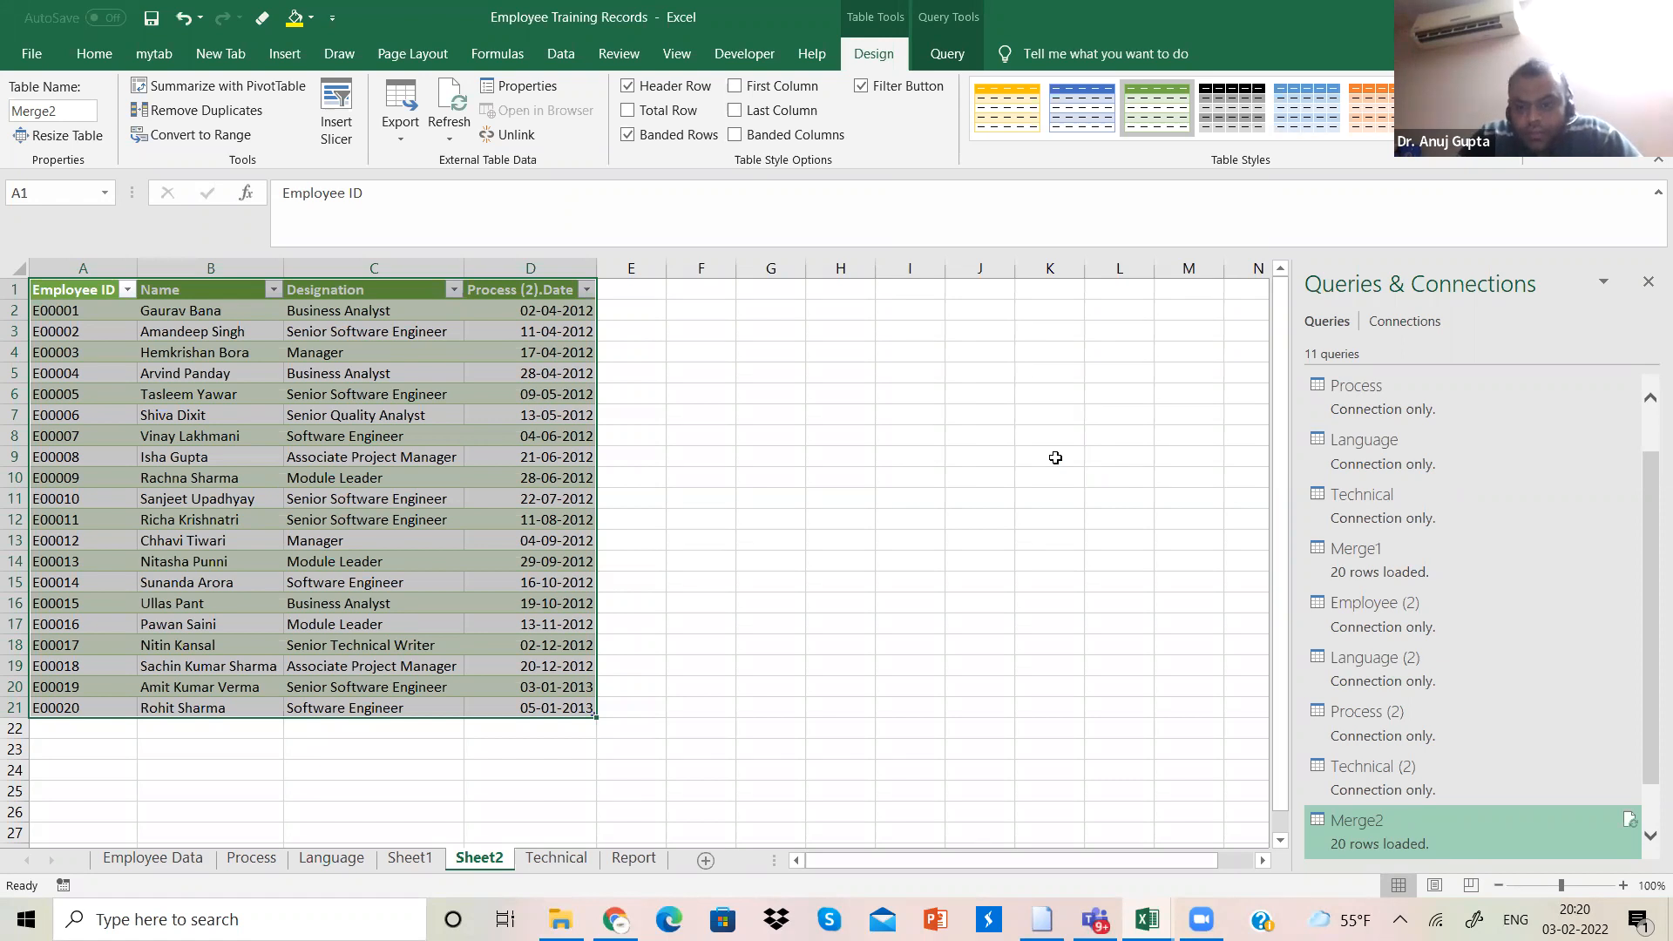
Step: Merge the Merge3 query with the Technical query, matching on Employee ID with a Left Outer join
{"action": "left_click", "coordinate": [1650, 840]}
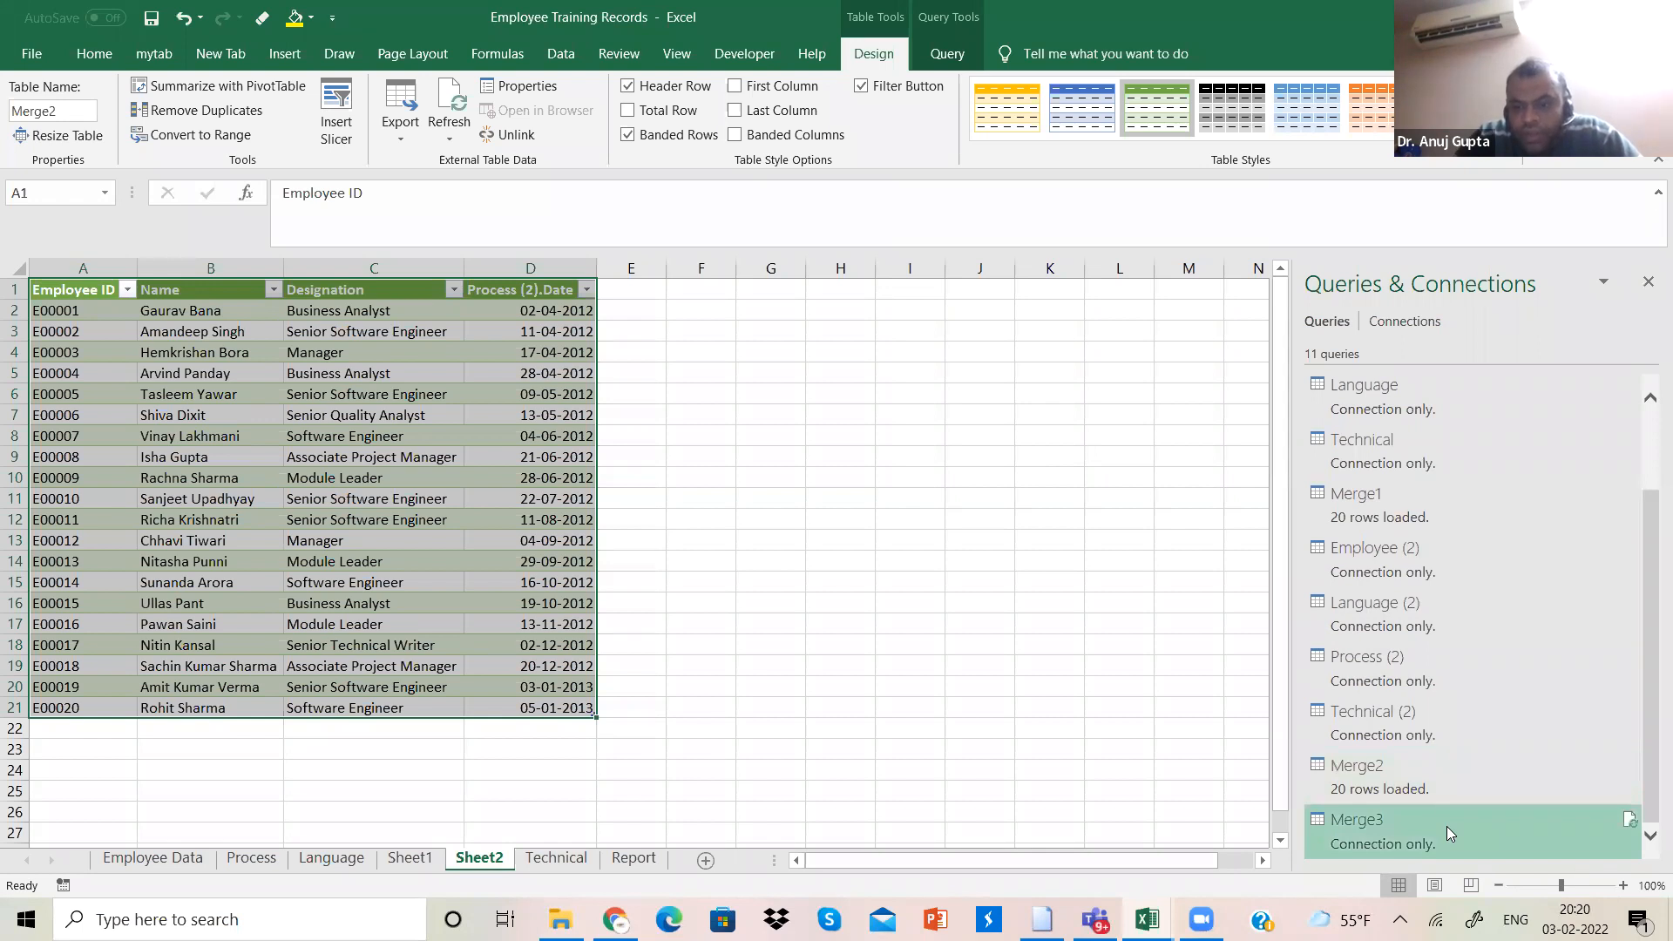
{"action": "right_click", "coordinate": [1447, 826]}
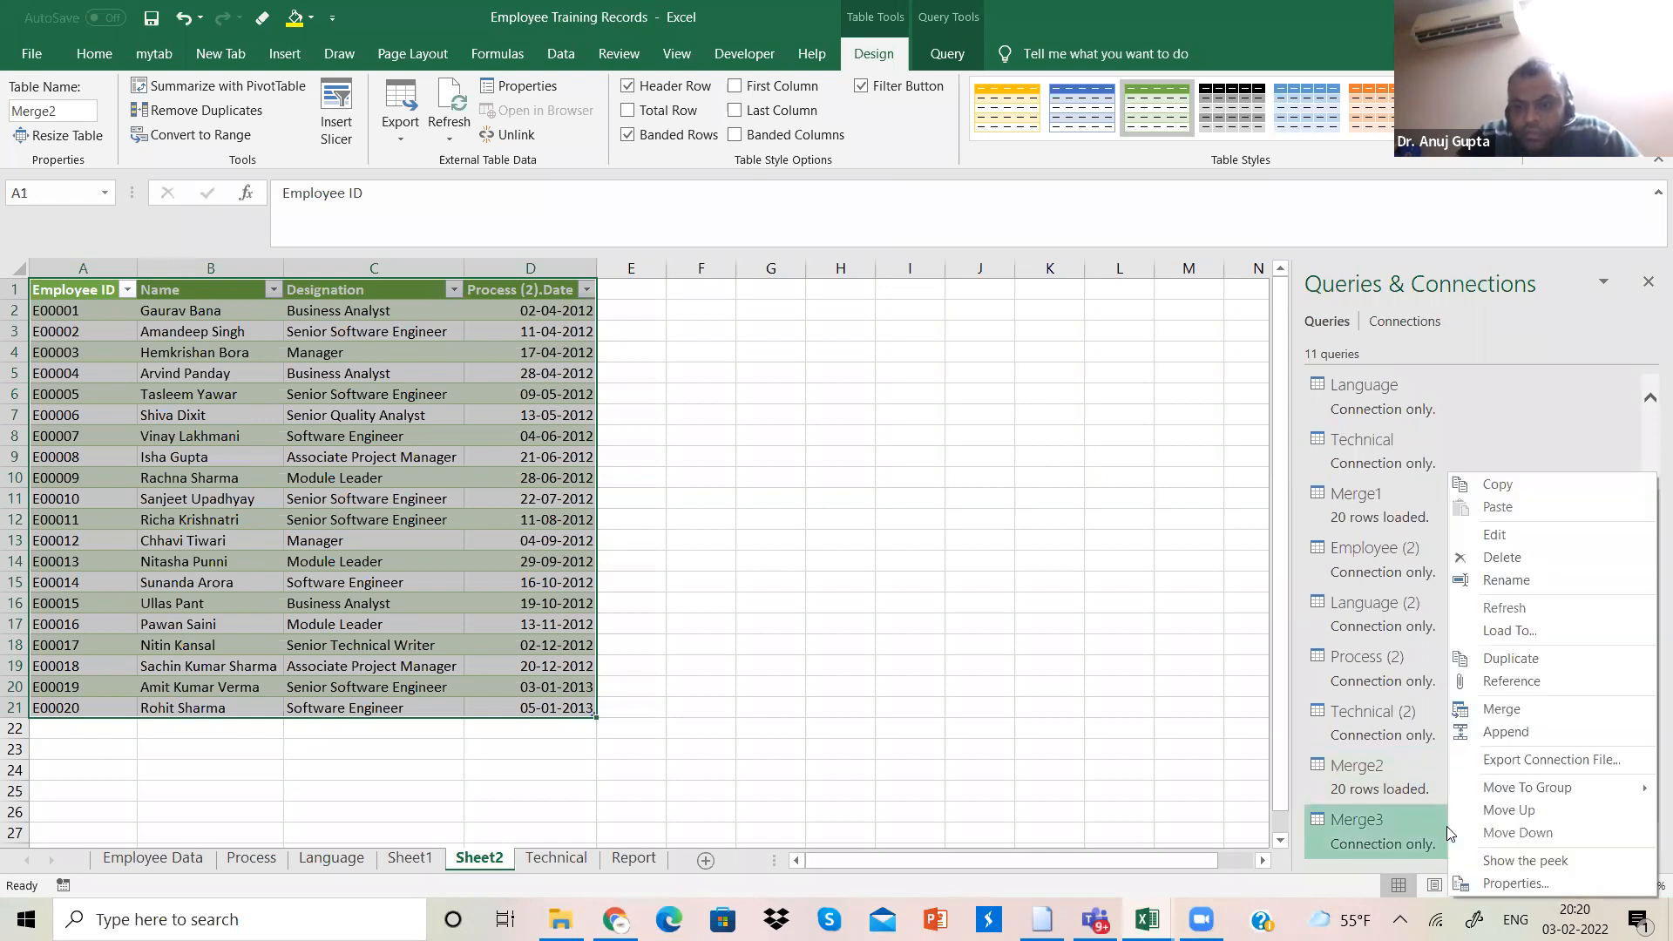
{"action": "left_click", "coordinate": [1534, 716]}
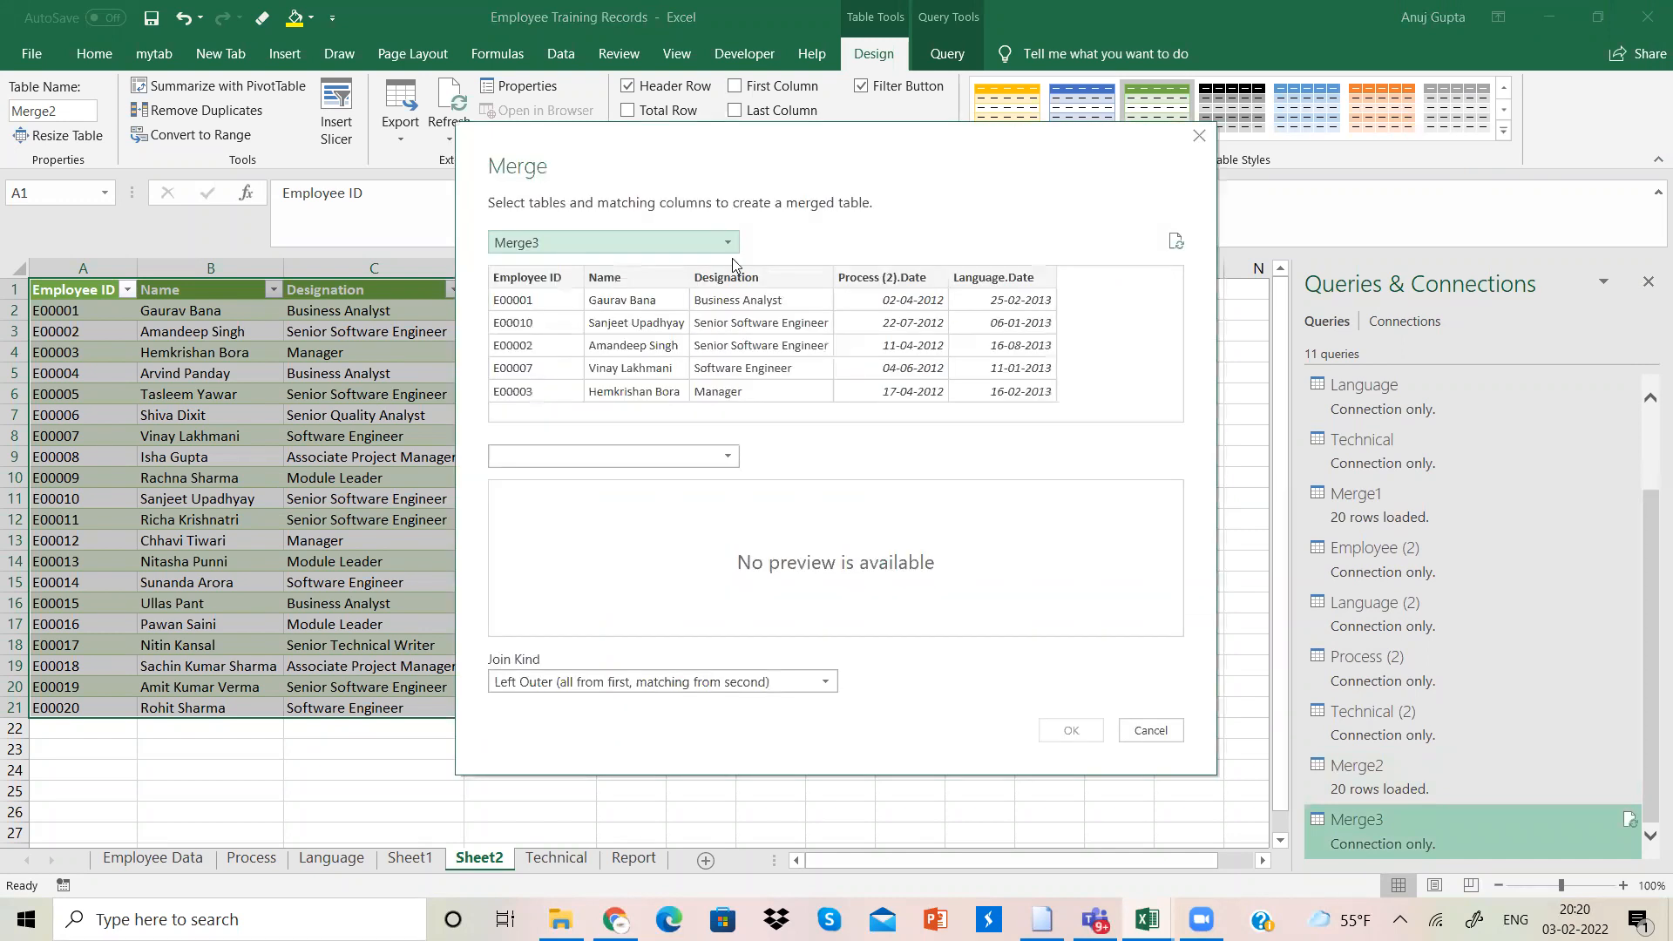
{"action": "left_click", "coordinate": [721, 458]}
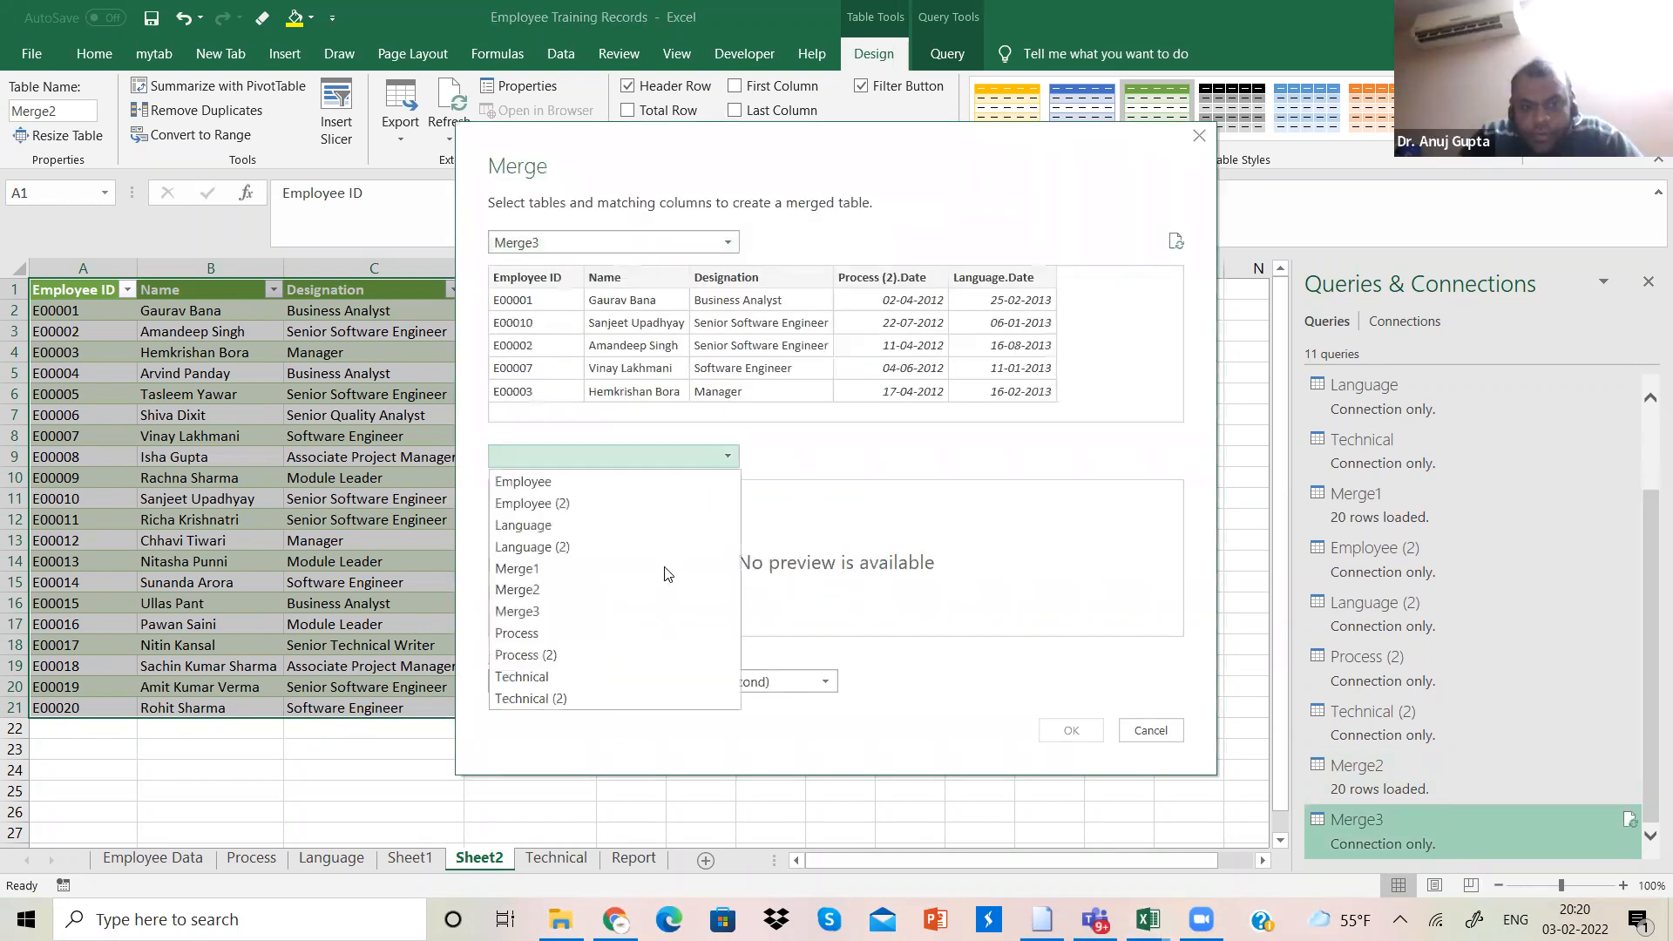
{"action": "left_click", "coordinate": [637, 676]}
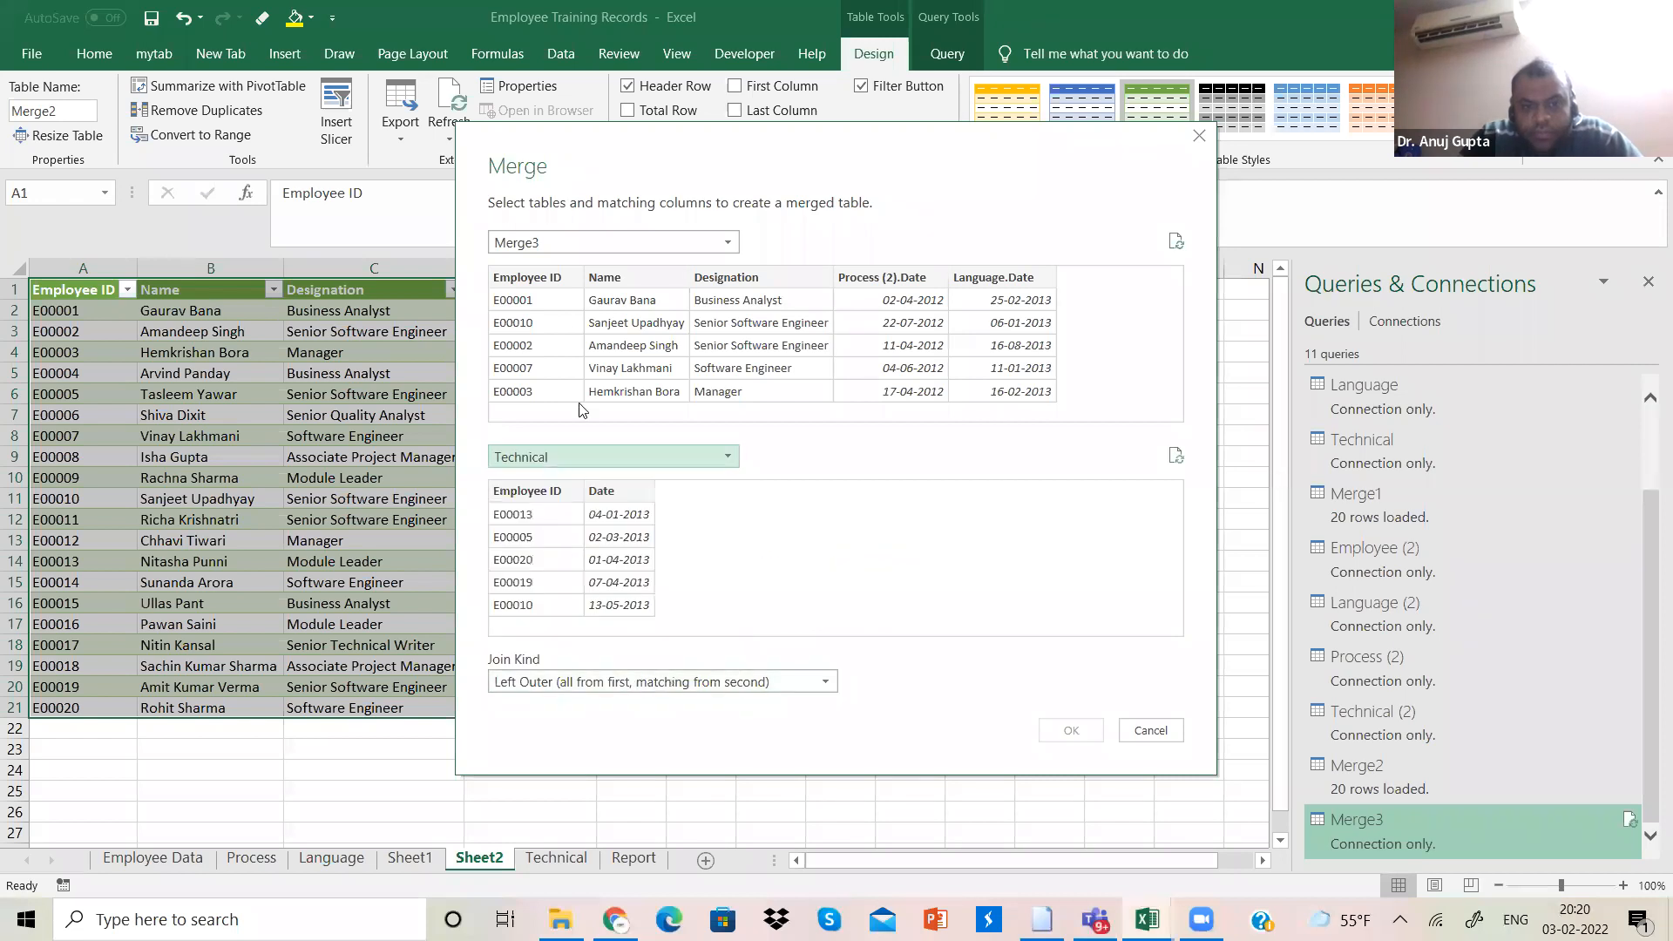
{"action": "left_click", "coordinate": [549, 279]}
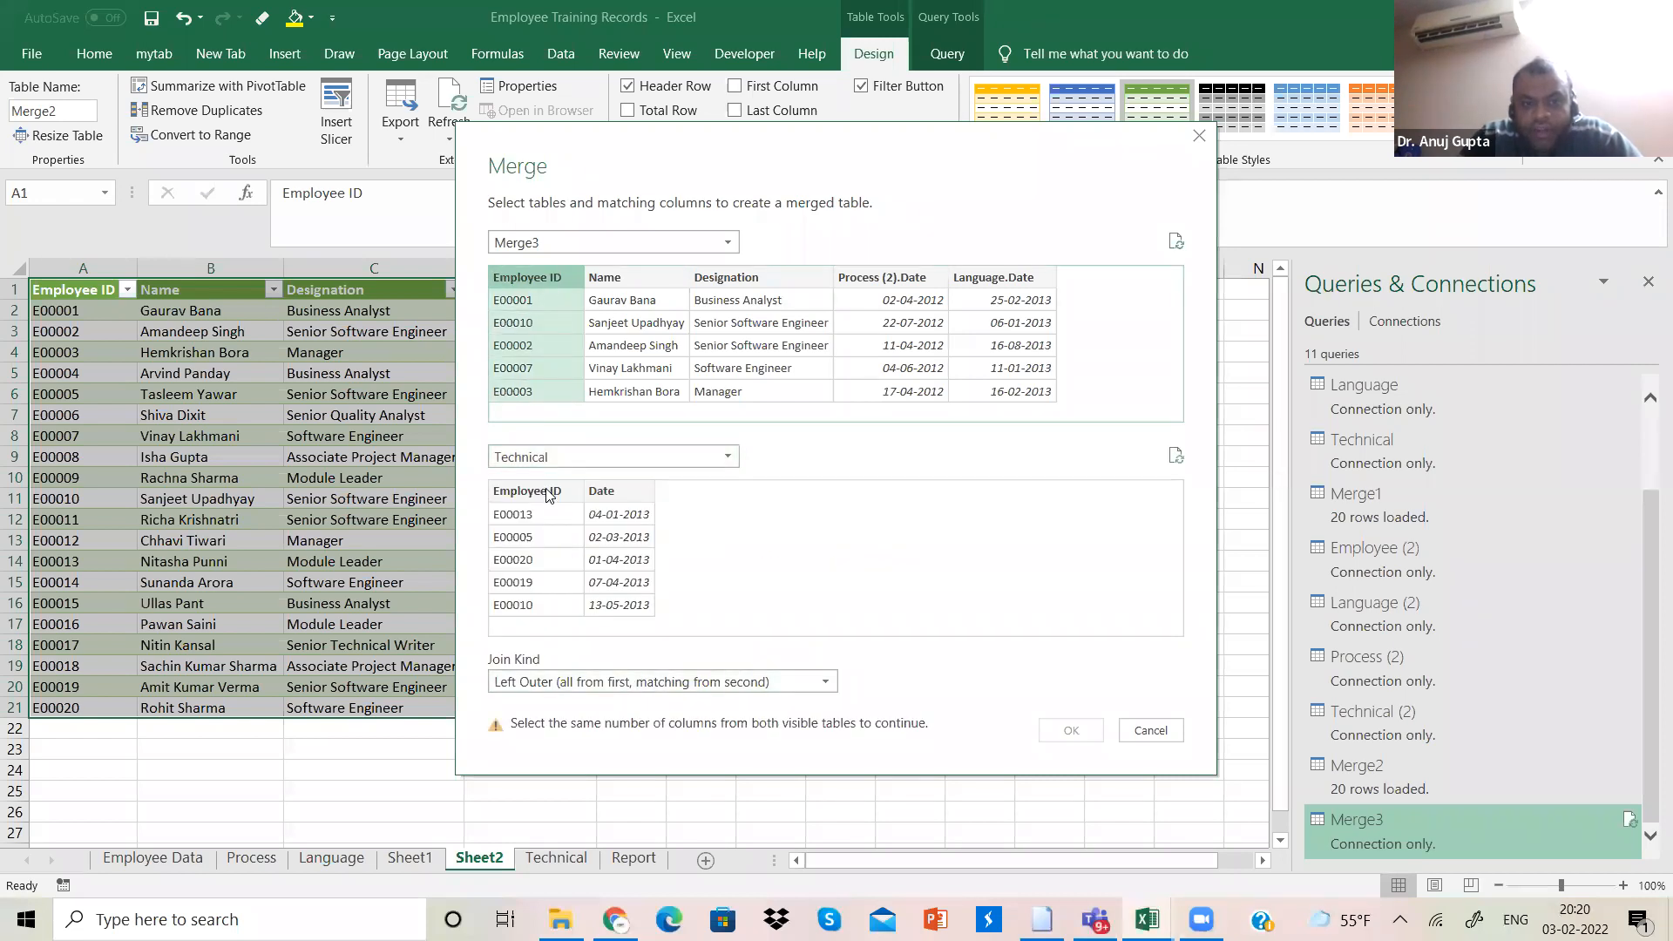
{"action": "left_click", "coordinate": [549, 493]}
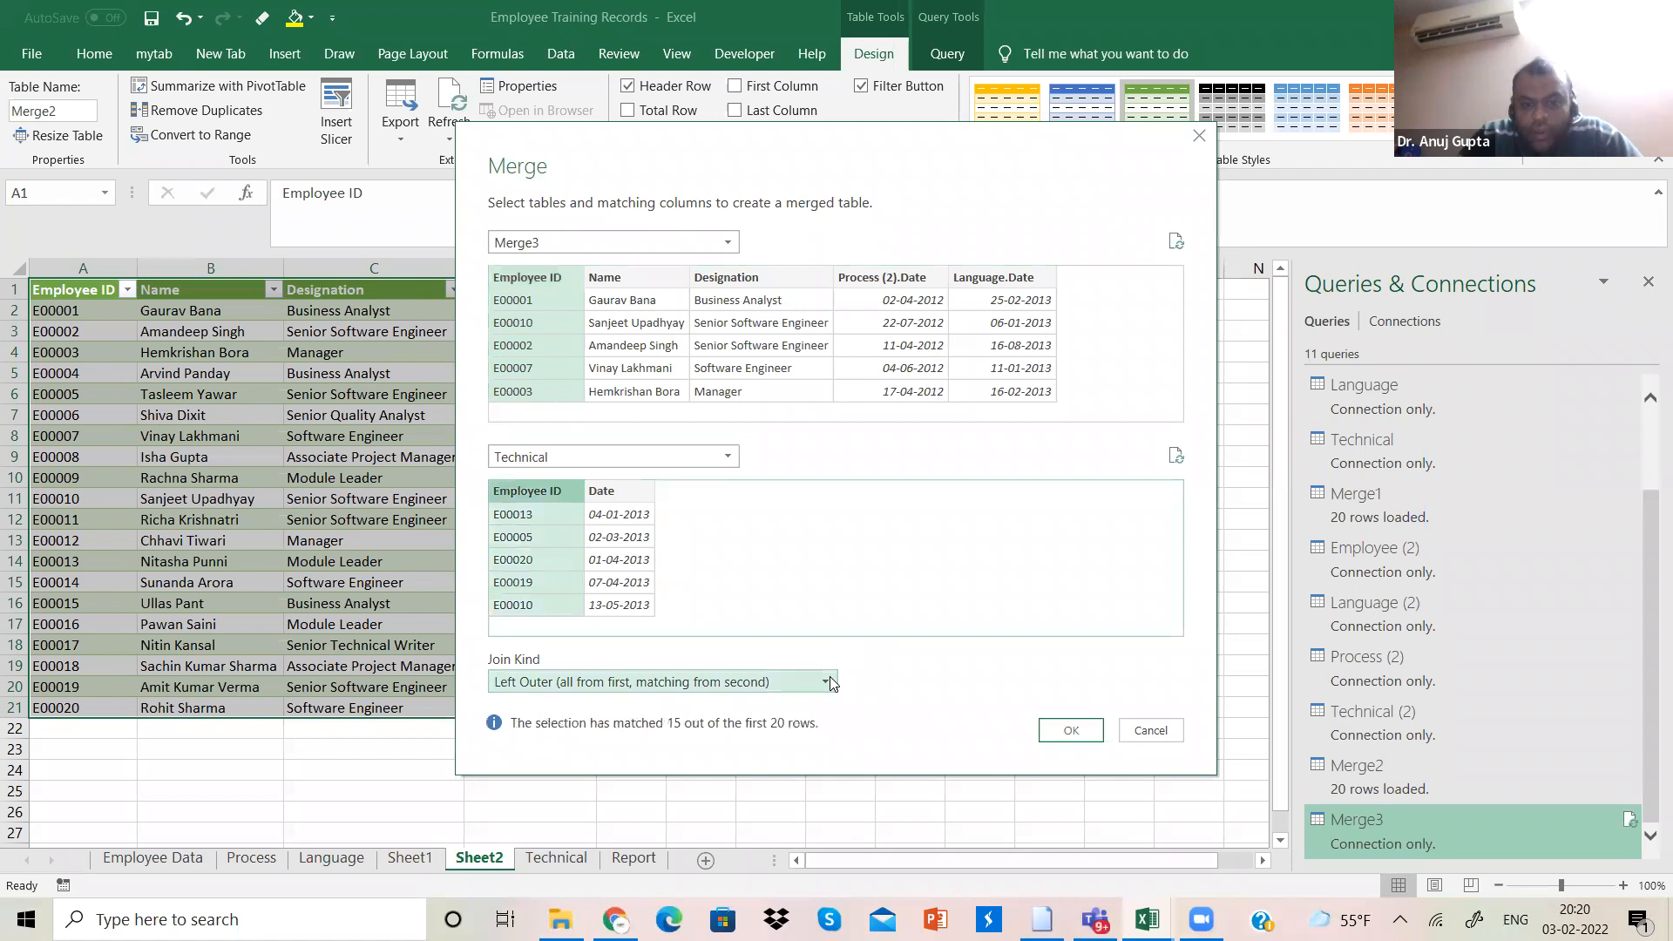
{"action": "left_click", "coordinate": [1074, 733]}
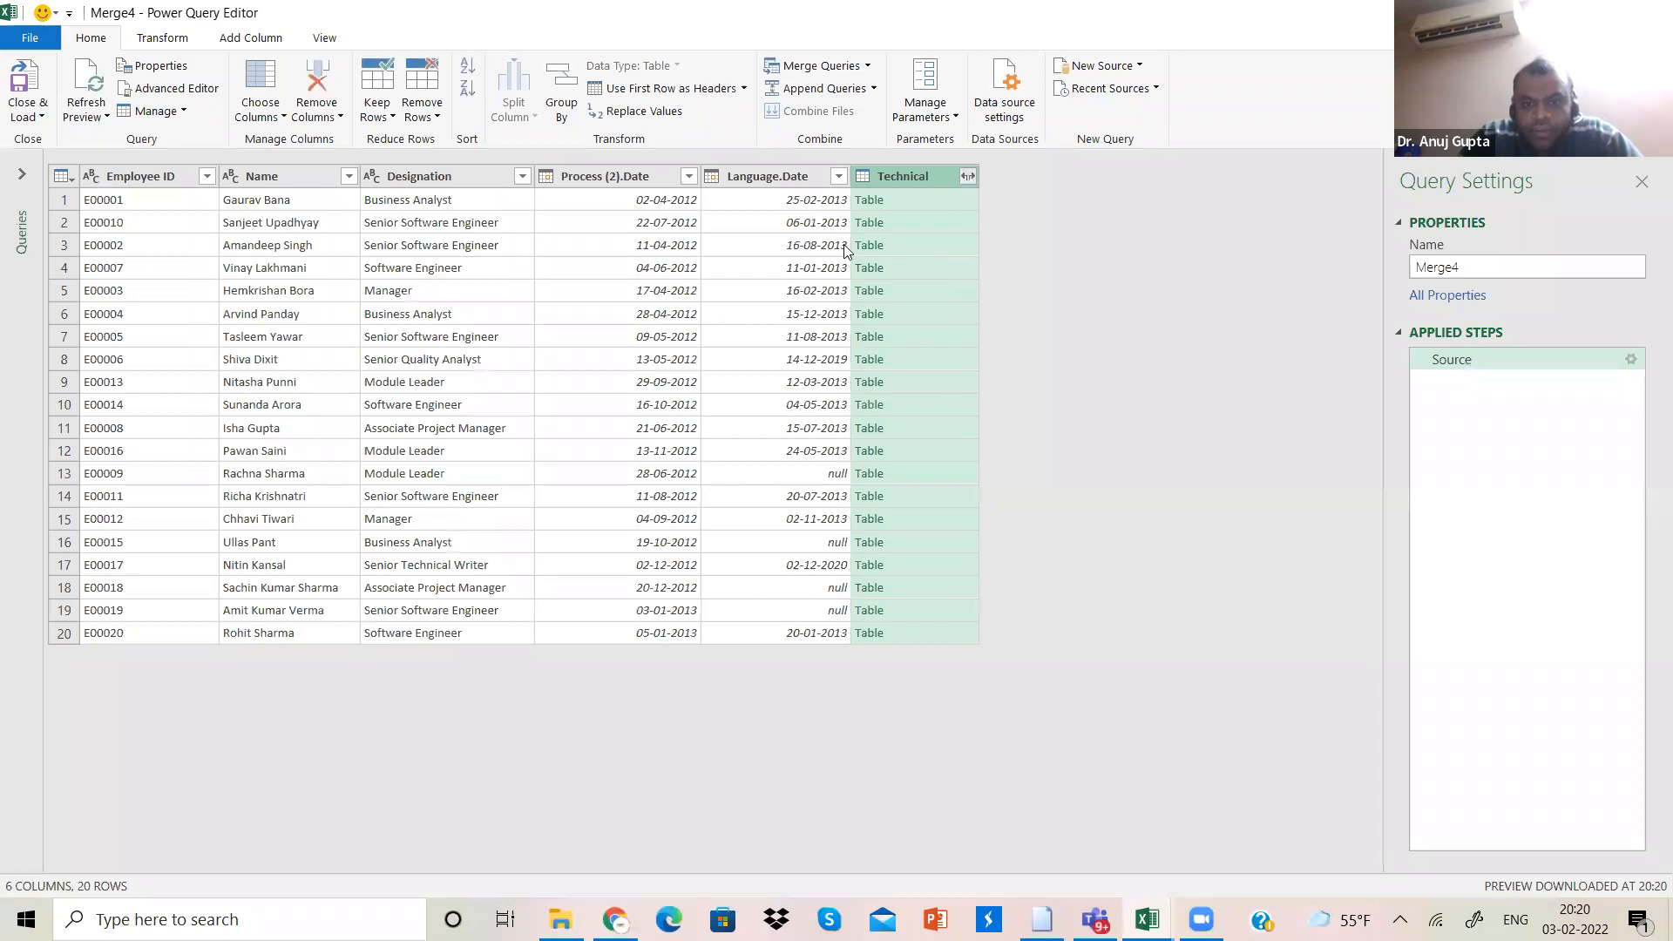
Step: Expand the Technical column to include only its Date field, keeping the original column name as prefix
{"action": "left_click", "coordinate": [968, 176]}
{"action": "left_click", "coordinate": [650, 265]}
{"action": "left_click", "coordinate": [650, 307]}
{"action": "left_click", "coordinate": [845, 426]}
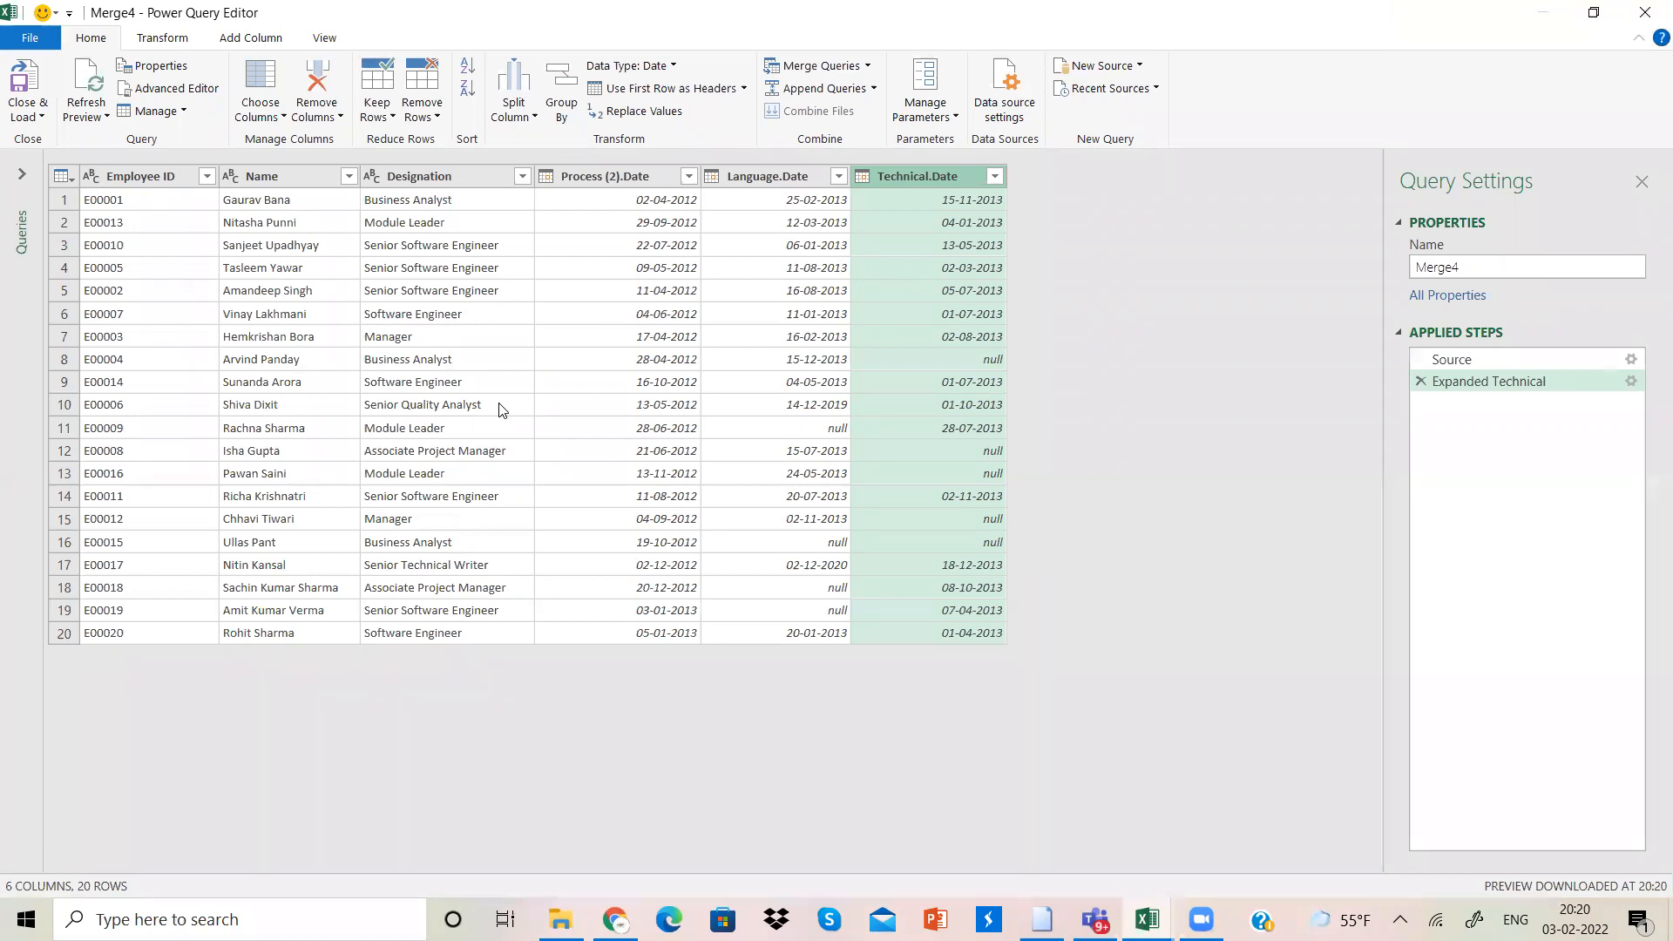
Step: Try moving the Process (2).Date column ahead of Designation and remove the resulting Reordered Columns step
{"action": "left_click", "coordinate": [171, 200]}
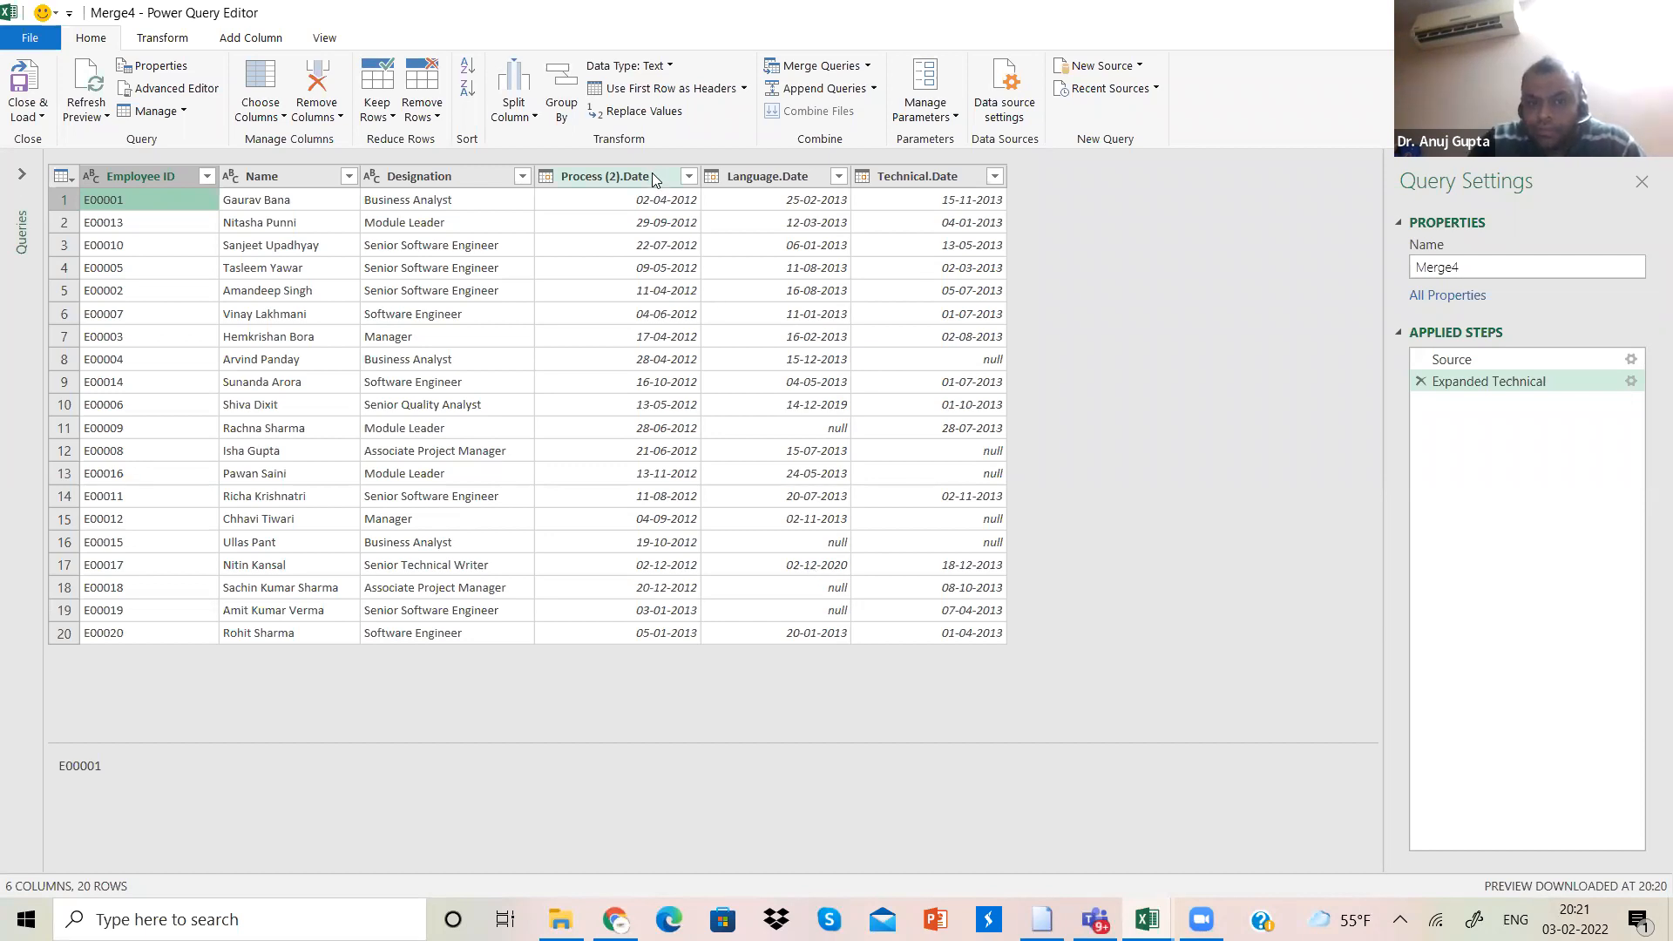
{"action": "left_click_drag", "start_coordinate": [652, 173], "coordinate": [478, 189]}
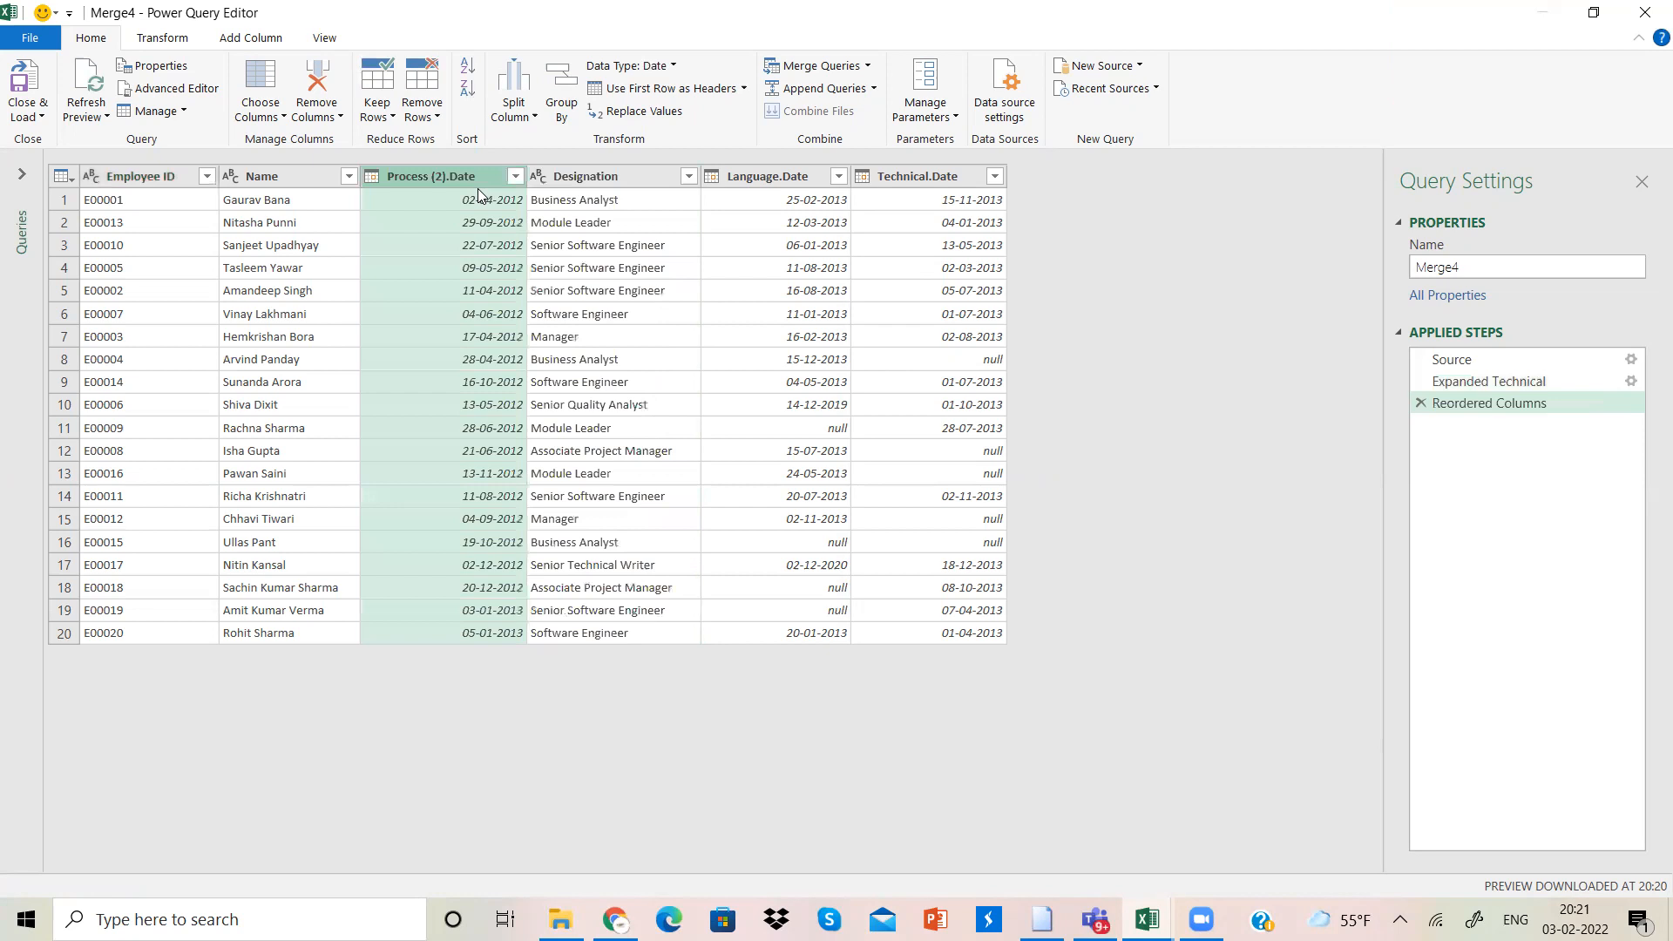
{"action": "left_click", "coordinate": [1421, 404]}
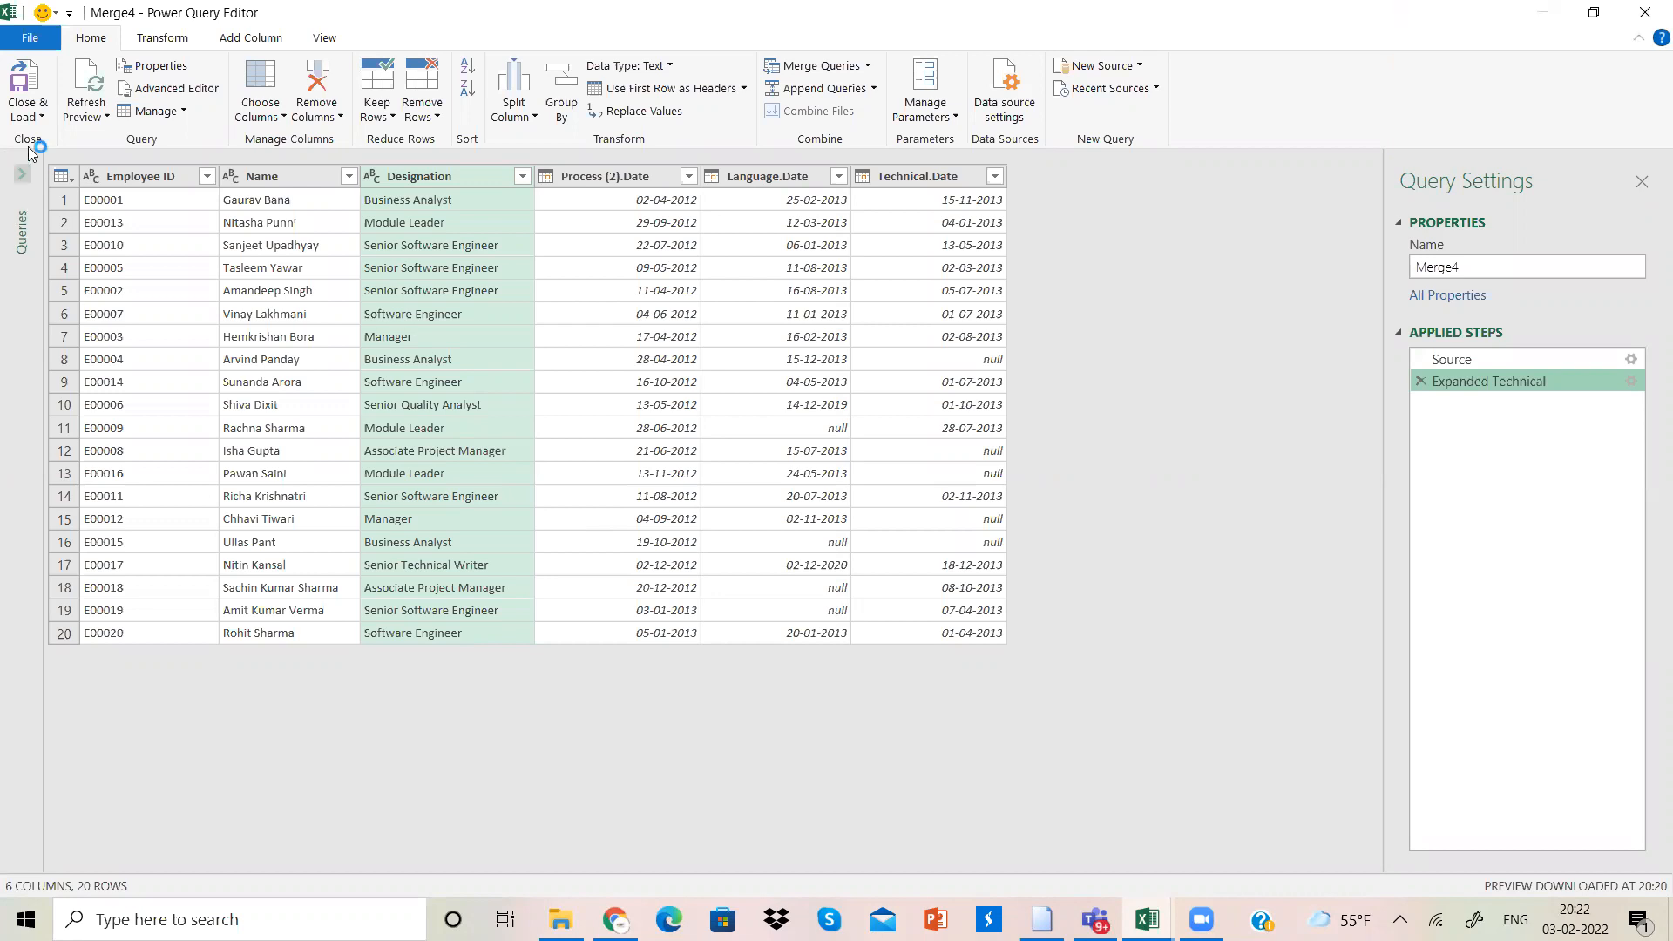
Step: Close the Merge4 query and load it as a table on a new worksheet
{"action": "left_click", "coordinate": [32, 113]}
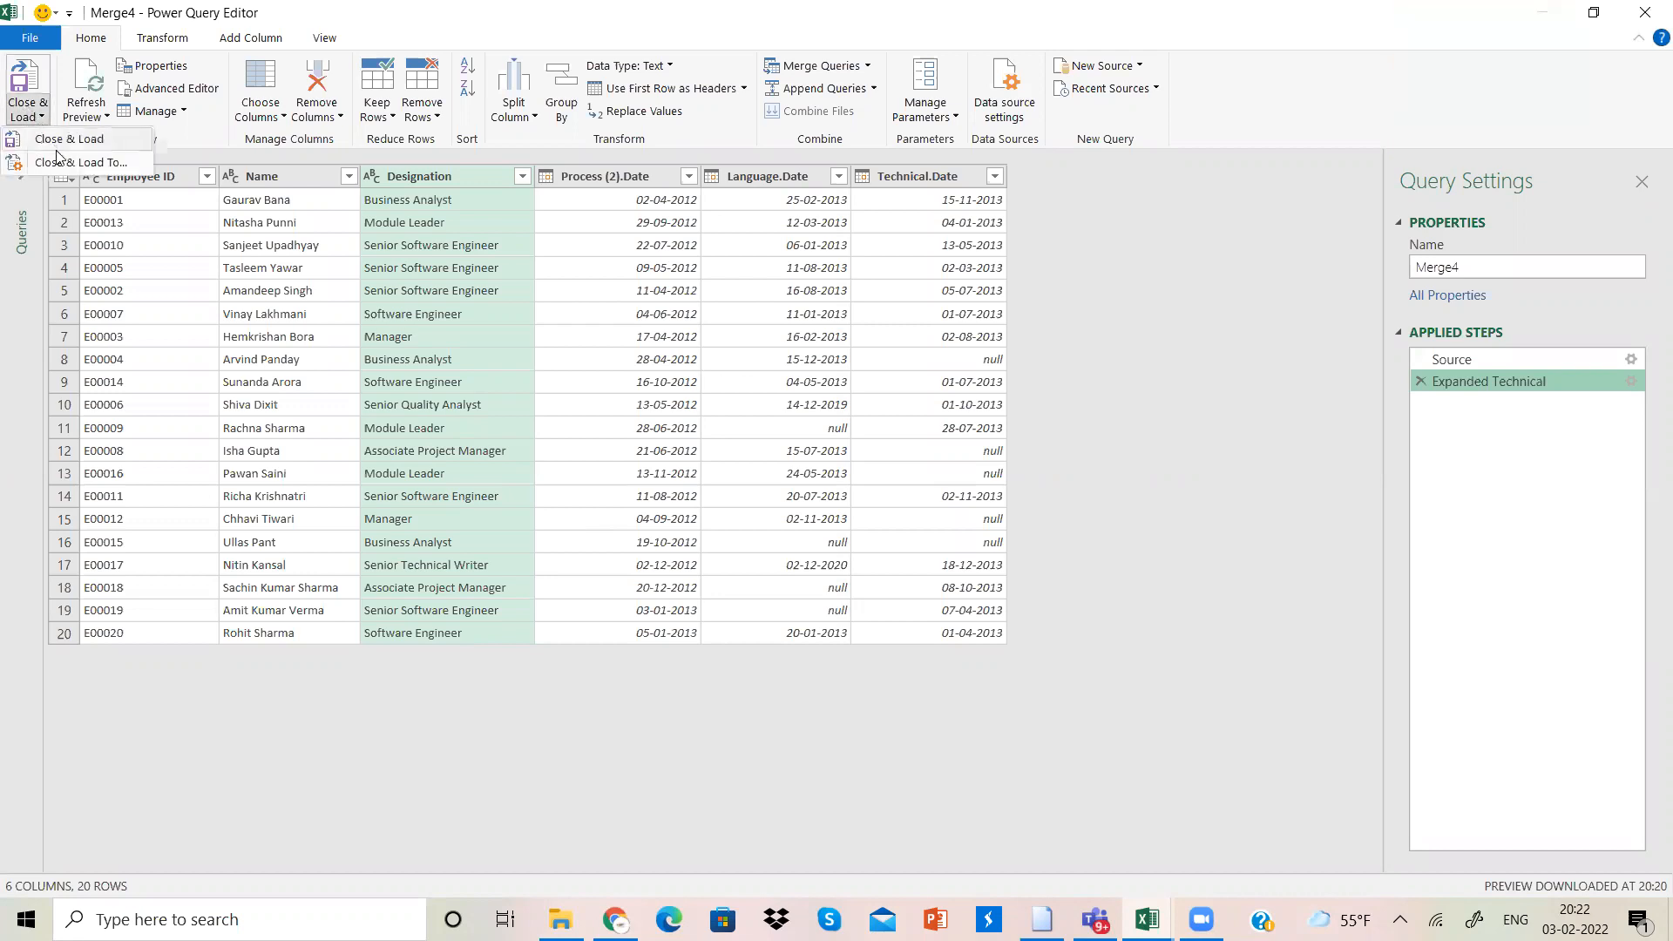
{"action": "left_click", "coordinate": [61, 139]}
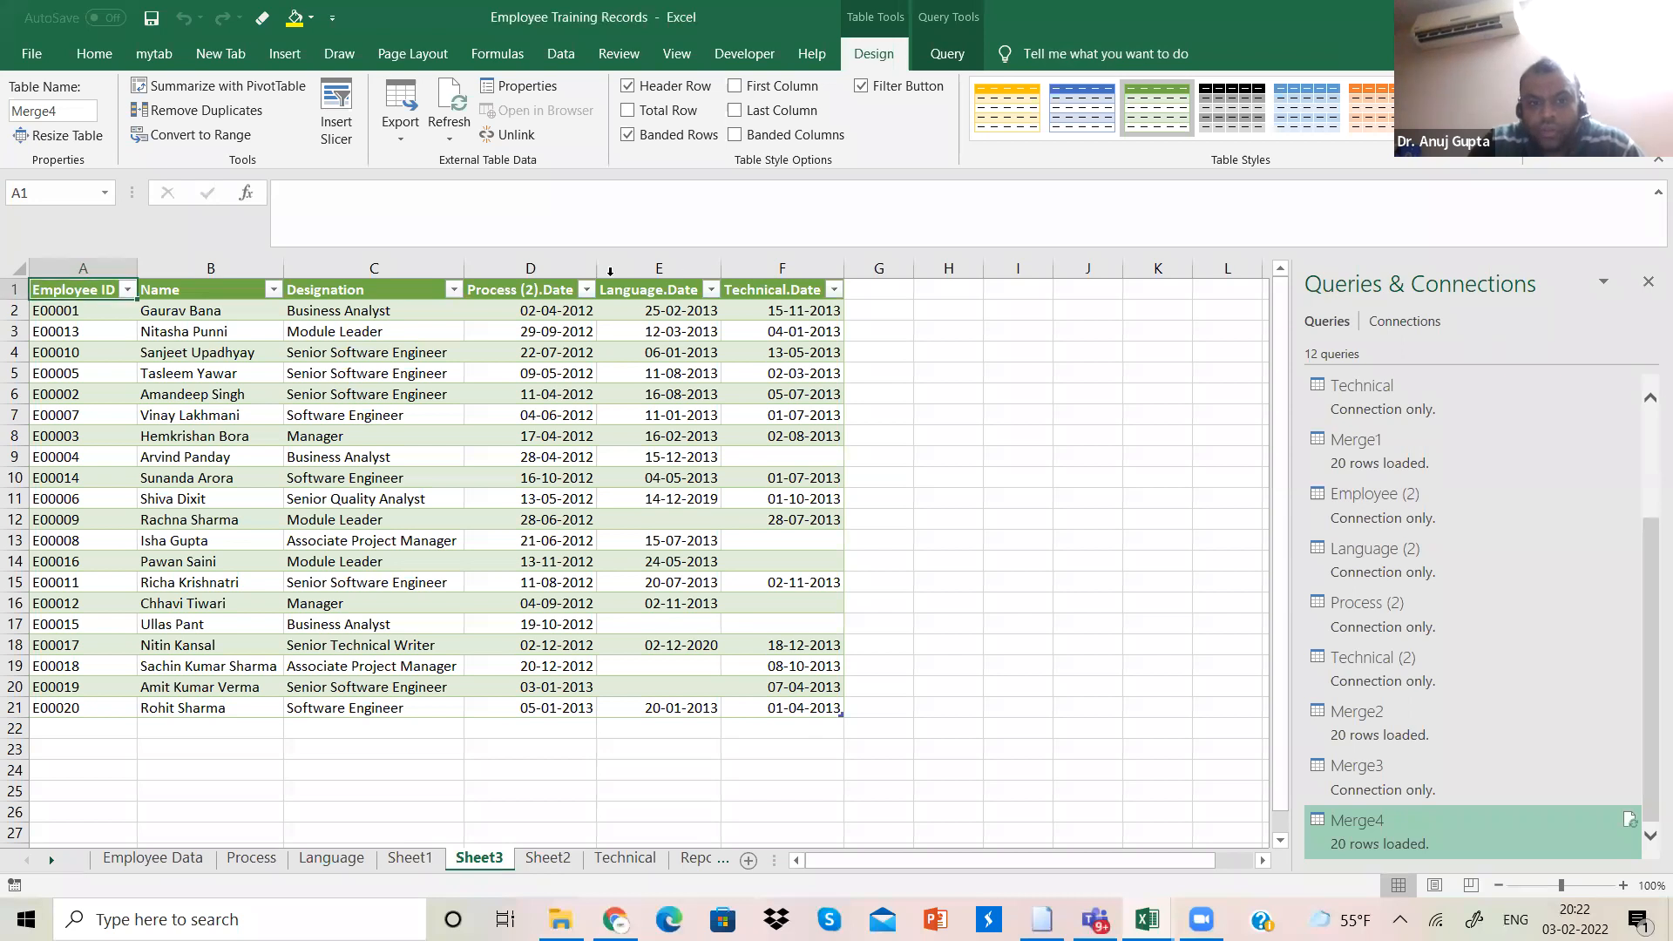
Step: Widen the Process (2).Date column on Sheet3 and refresh the query table to test its column width
{"action": "left_click_drag", "start_coordinate": [596, 271], "coordinate": [661, 272]}
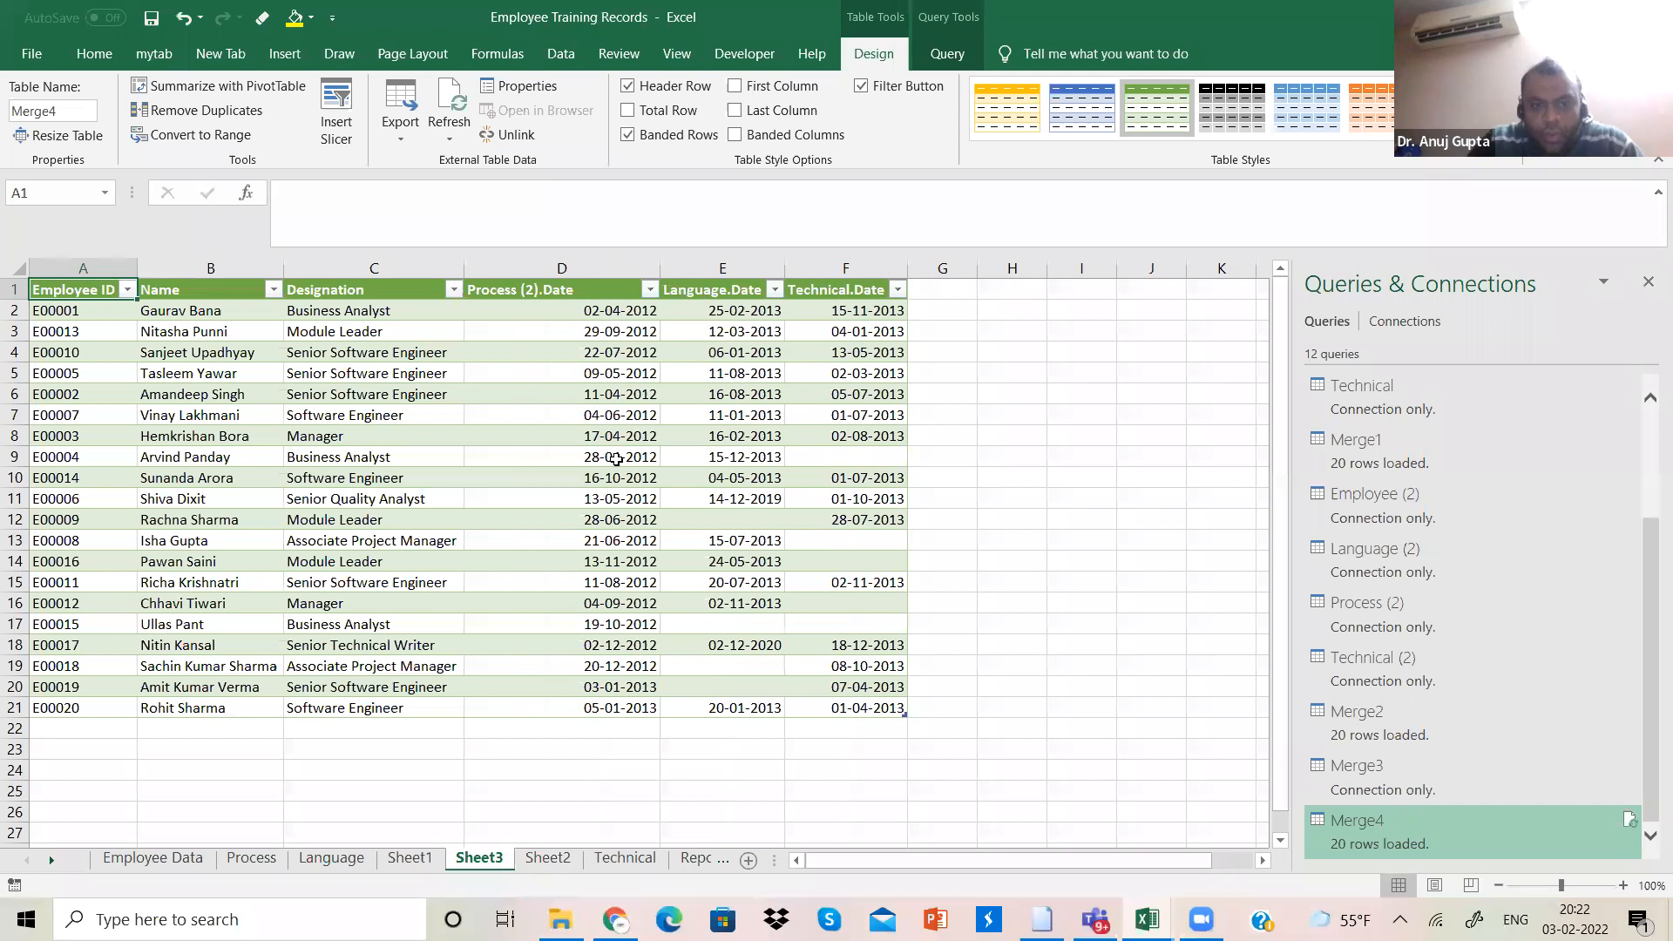
{"action": "left_click", "coordinate": [550, 457]}
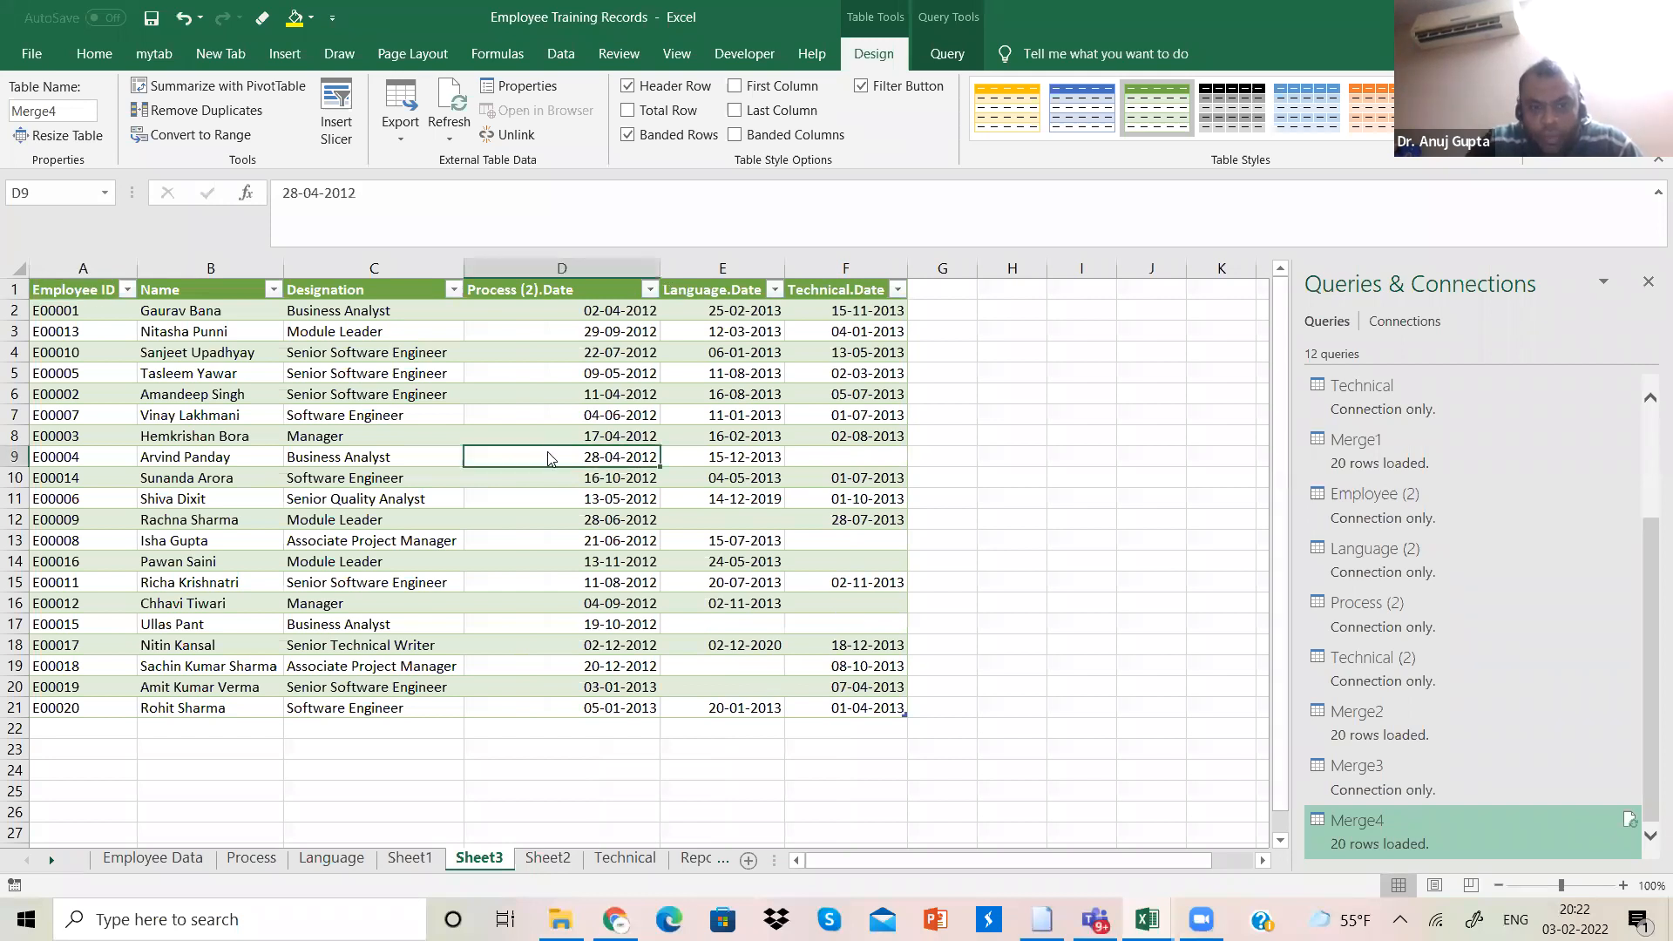
{"action": "right_click", "coordinate": [550, 459]}
{"action": "left_click", "coordinate": [607, 556]}
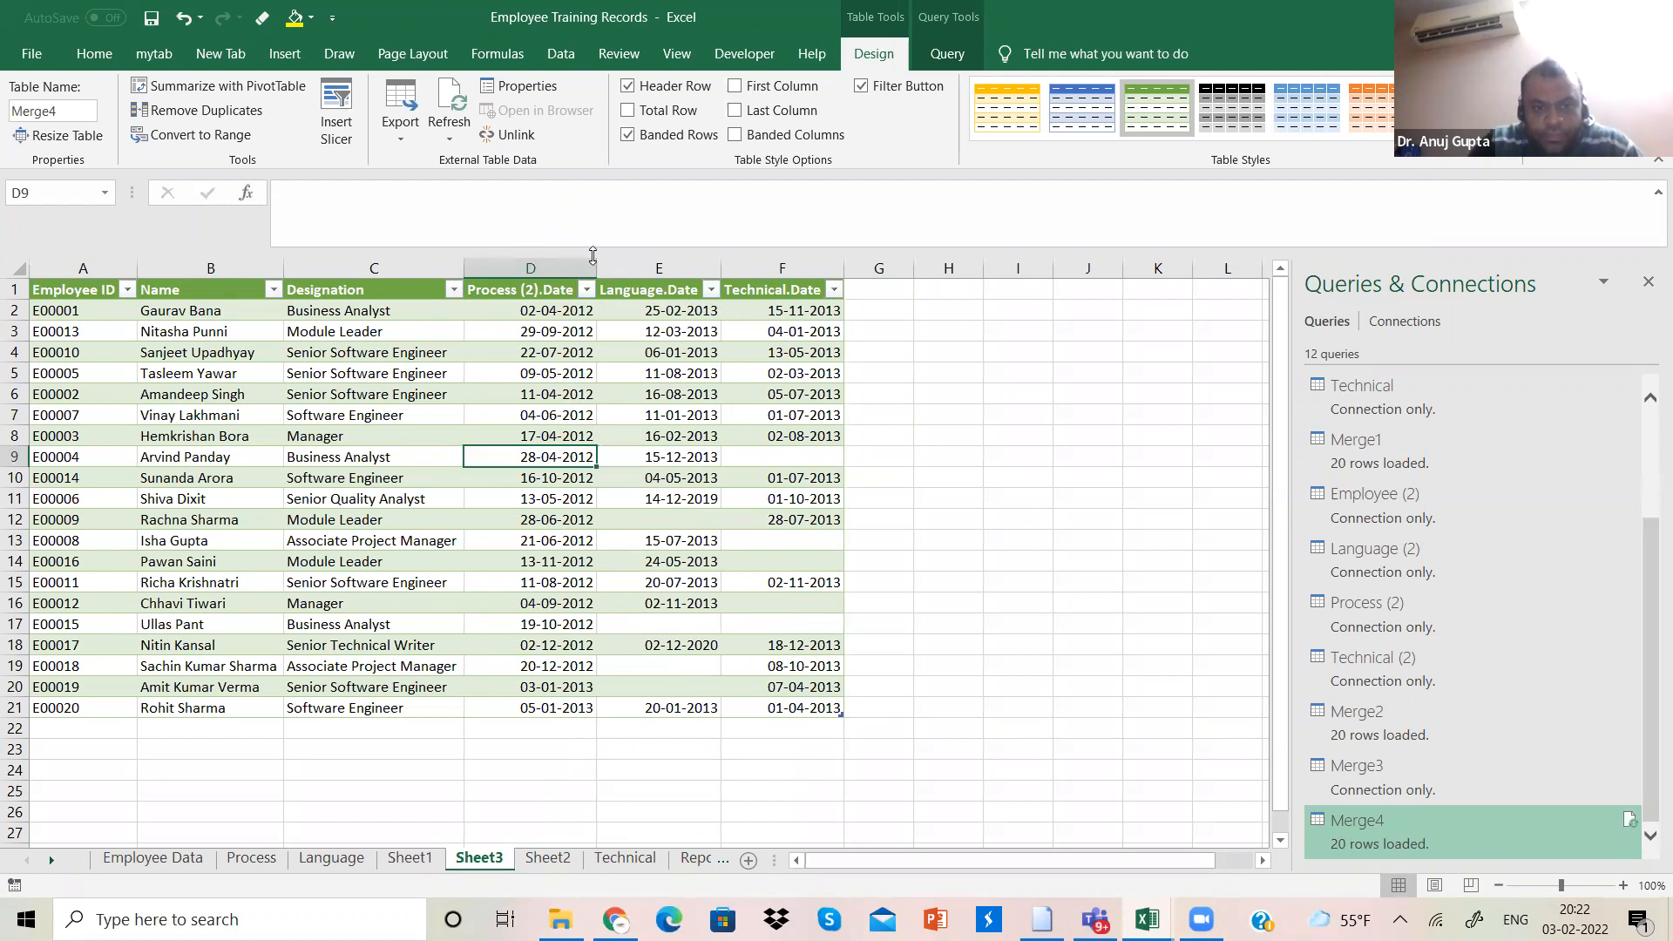
Step: Widen the Process (2).Date column again and make the date in cell D5 bold
{"action": "left_click_drag", "start_coordinate": [592, 263], "coordinate": [693, 266]}
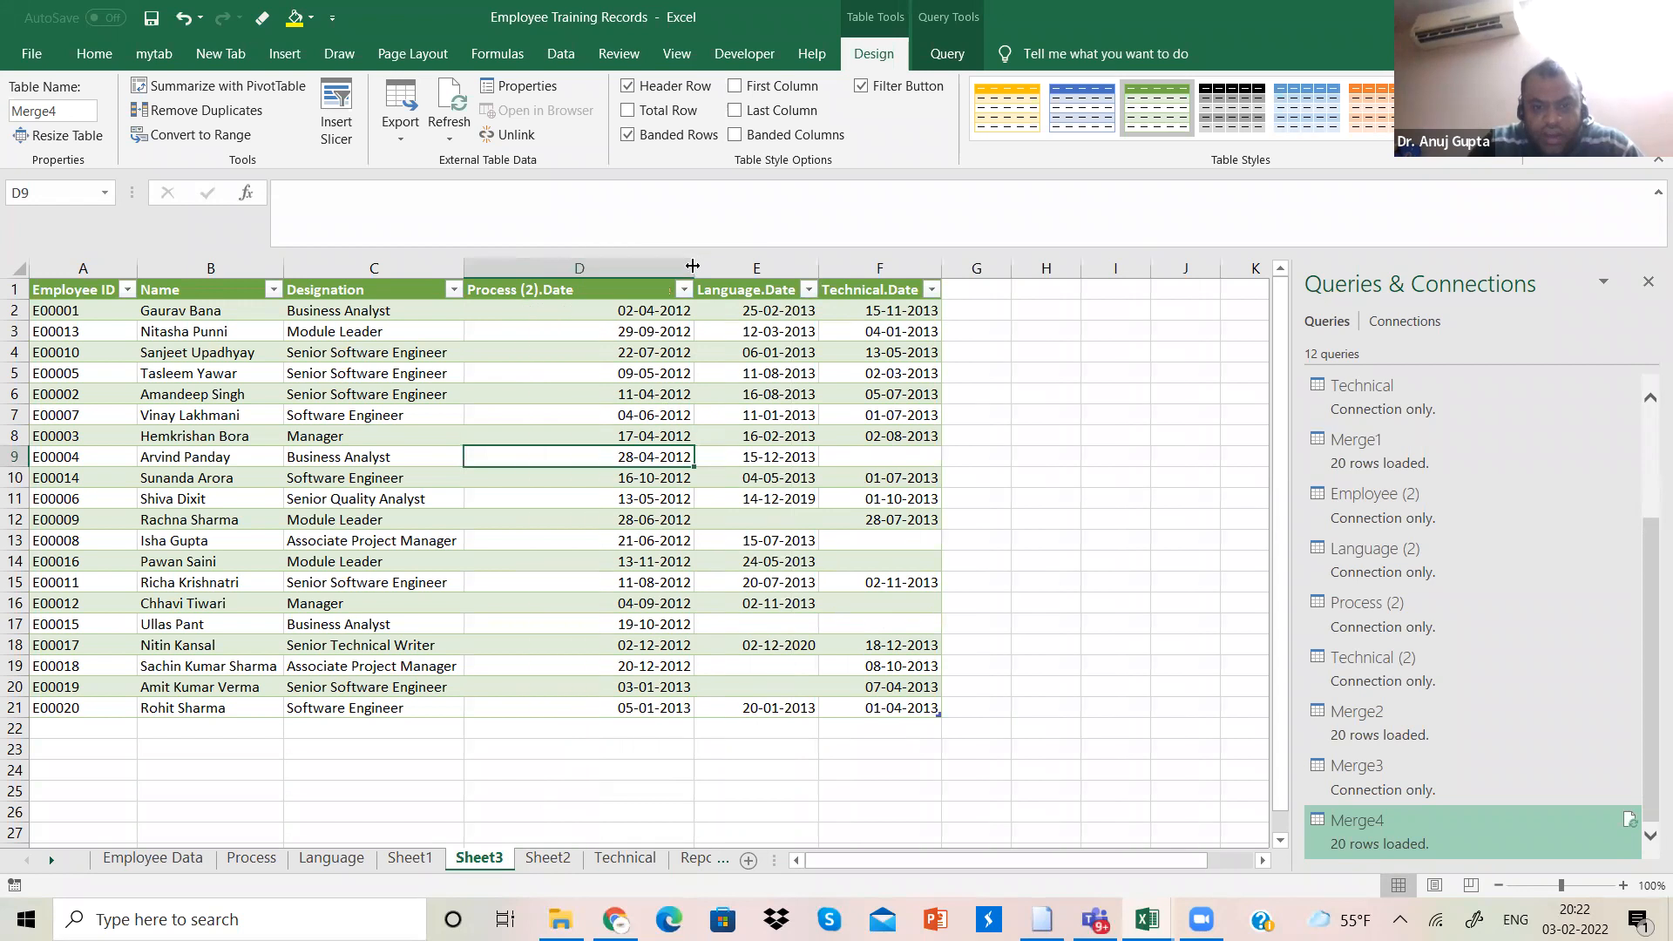
{"action": "key", "text": "ctrl+Up"}
{"action": "left_click", "coordinate": [598, 369]}
{"action": "key", "text": "ctrl+b"}
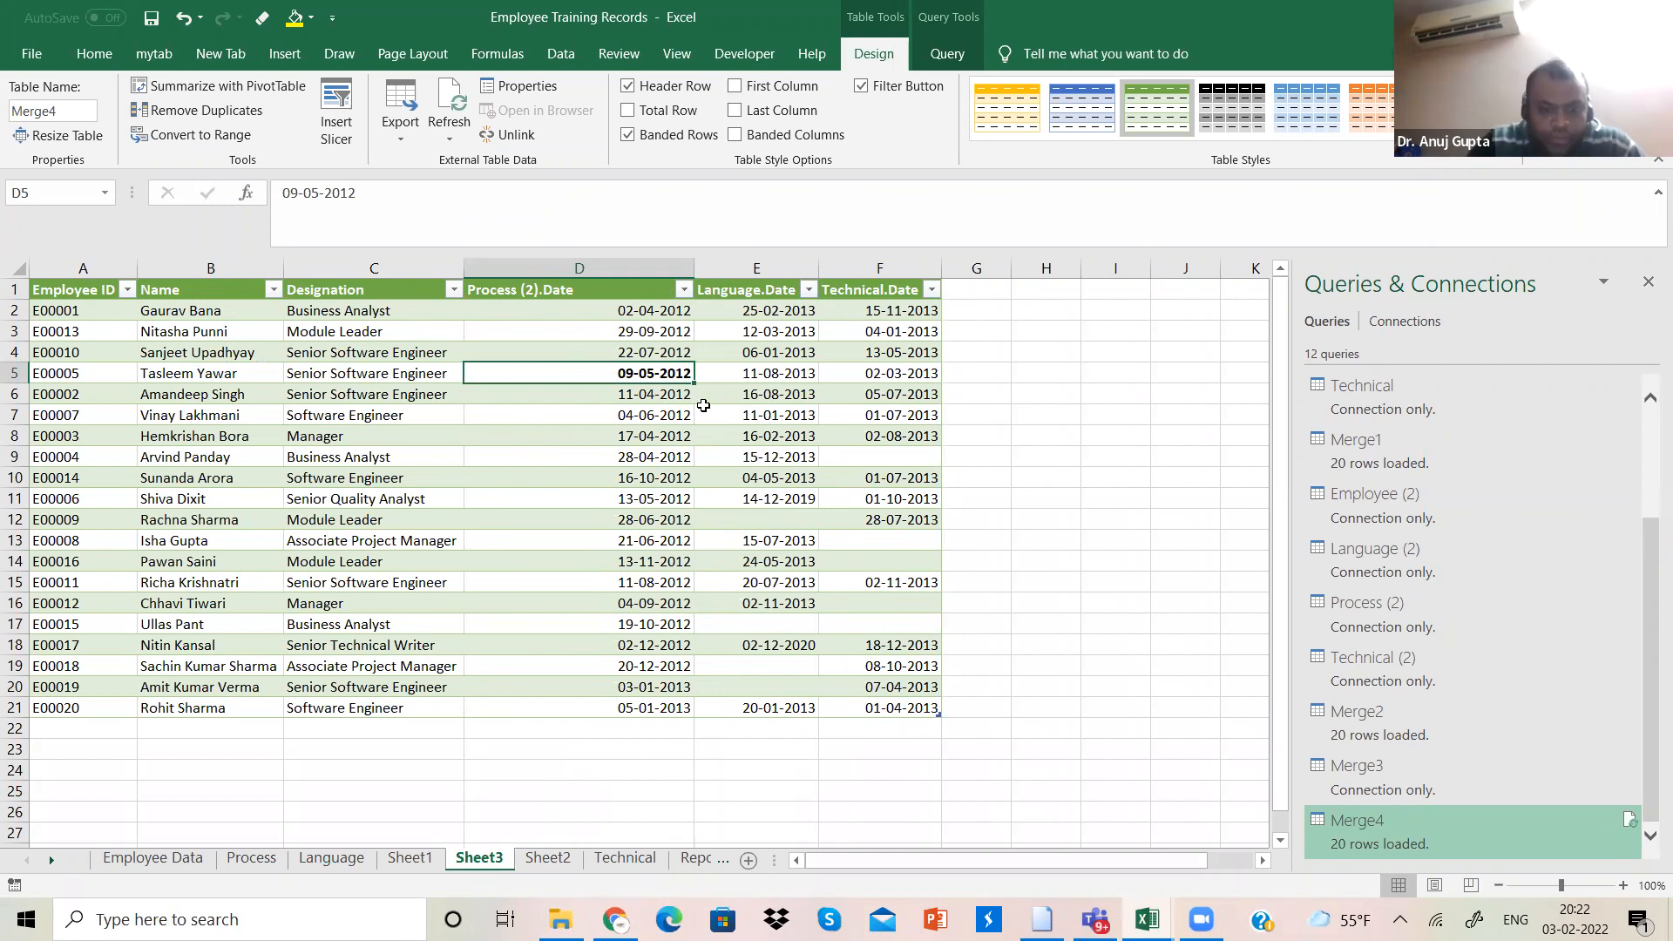
Step: Refresh the Merge4 table on Sheet3 to test how the manual formatting behaves
{"action": "right_click", "coordinate": [670, 438]}
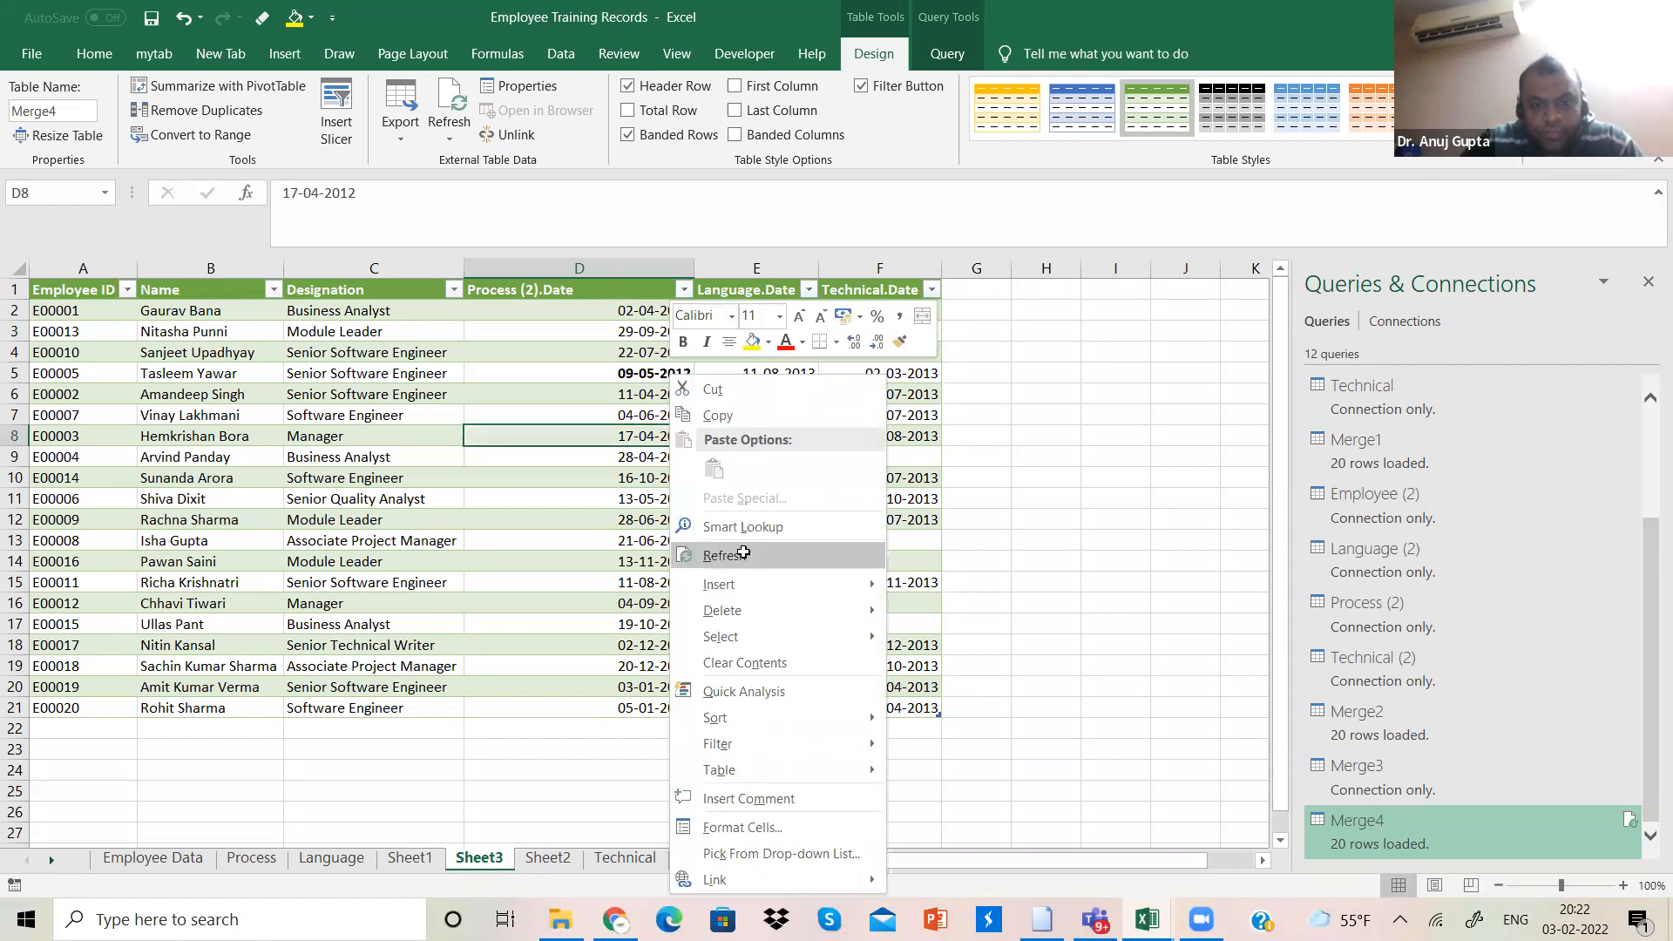
{"action": "left_click", "coordinate": [745, 558]}
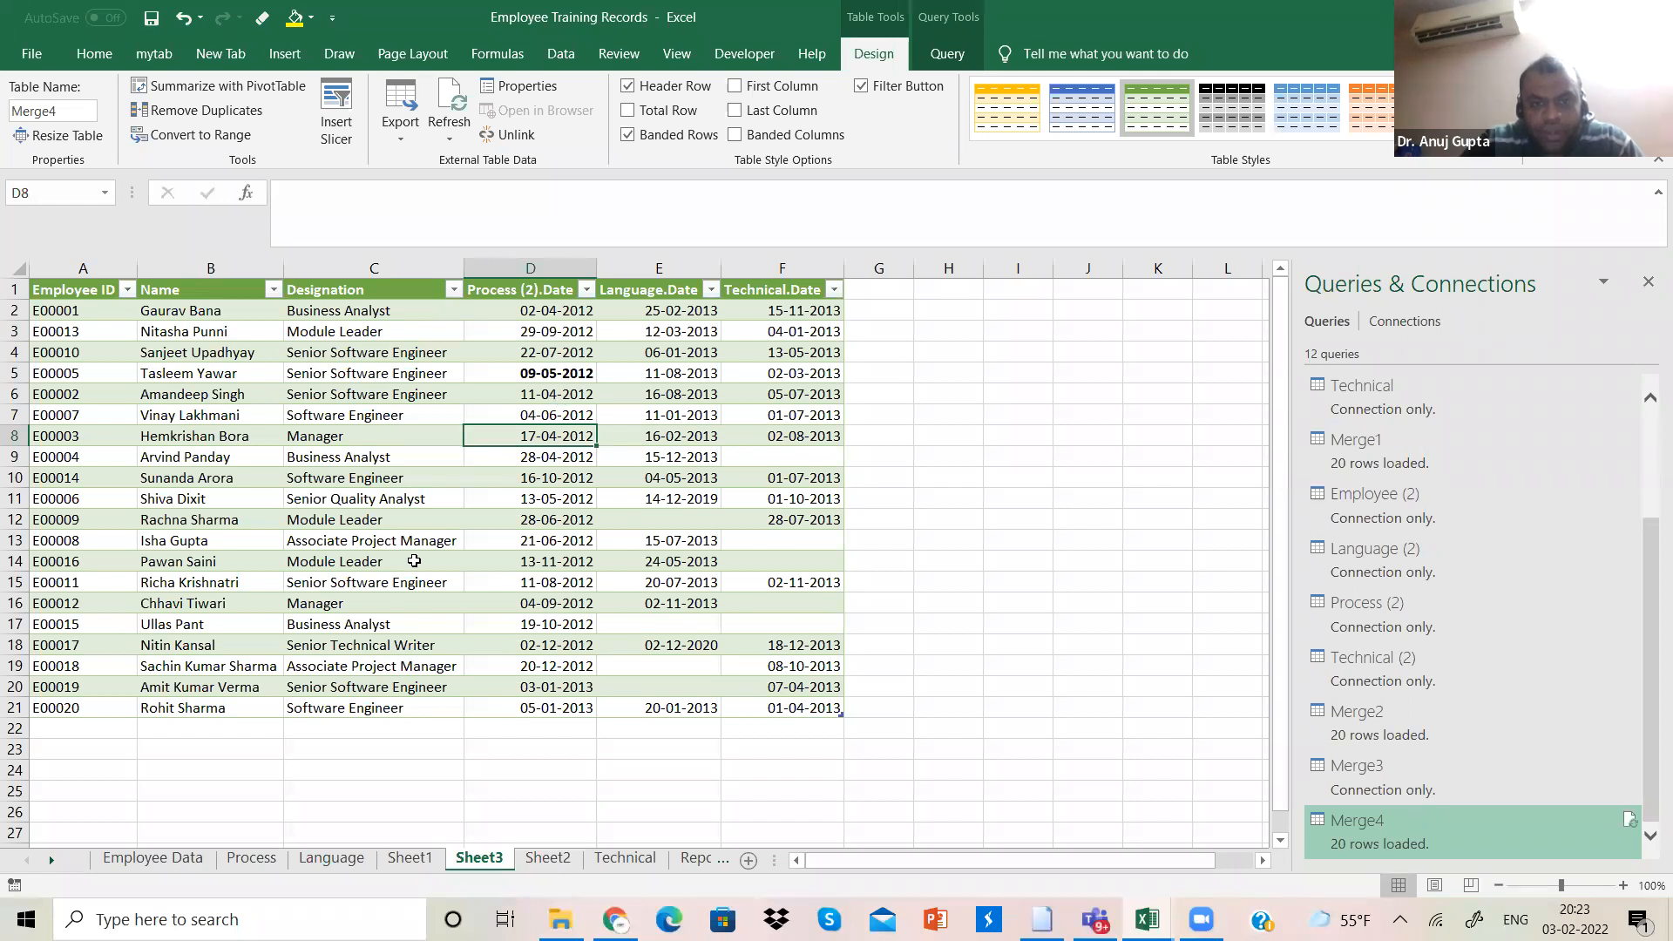
{"action": "left_click", "coordinate": [681, 419]}
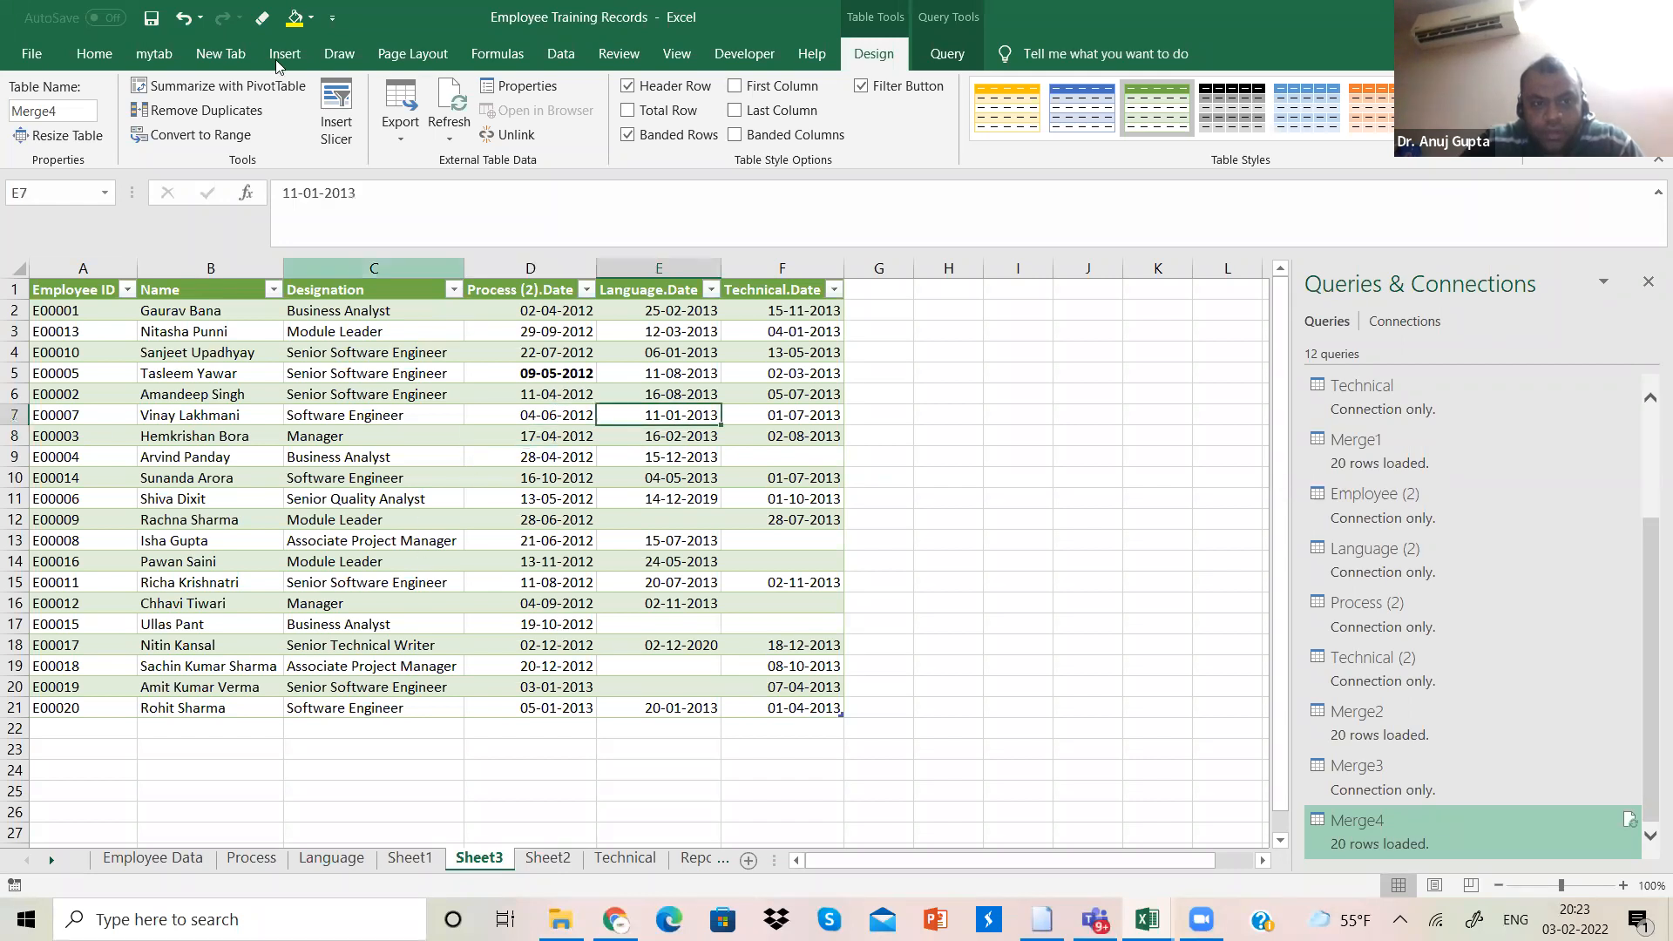
Step: Fill cell E7 in the Language.Date column with yellow and refresh the Merge4 table to test the formatting
{"action": "left_click", "coordinate": [92, 56]}
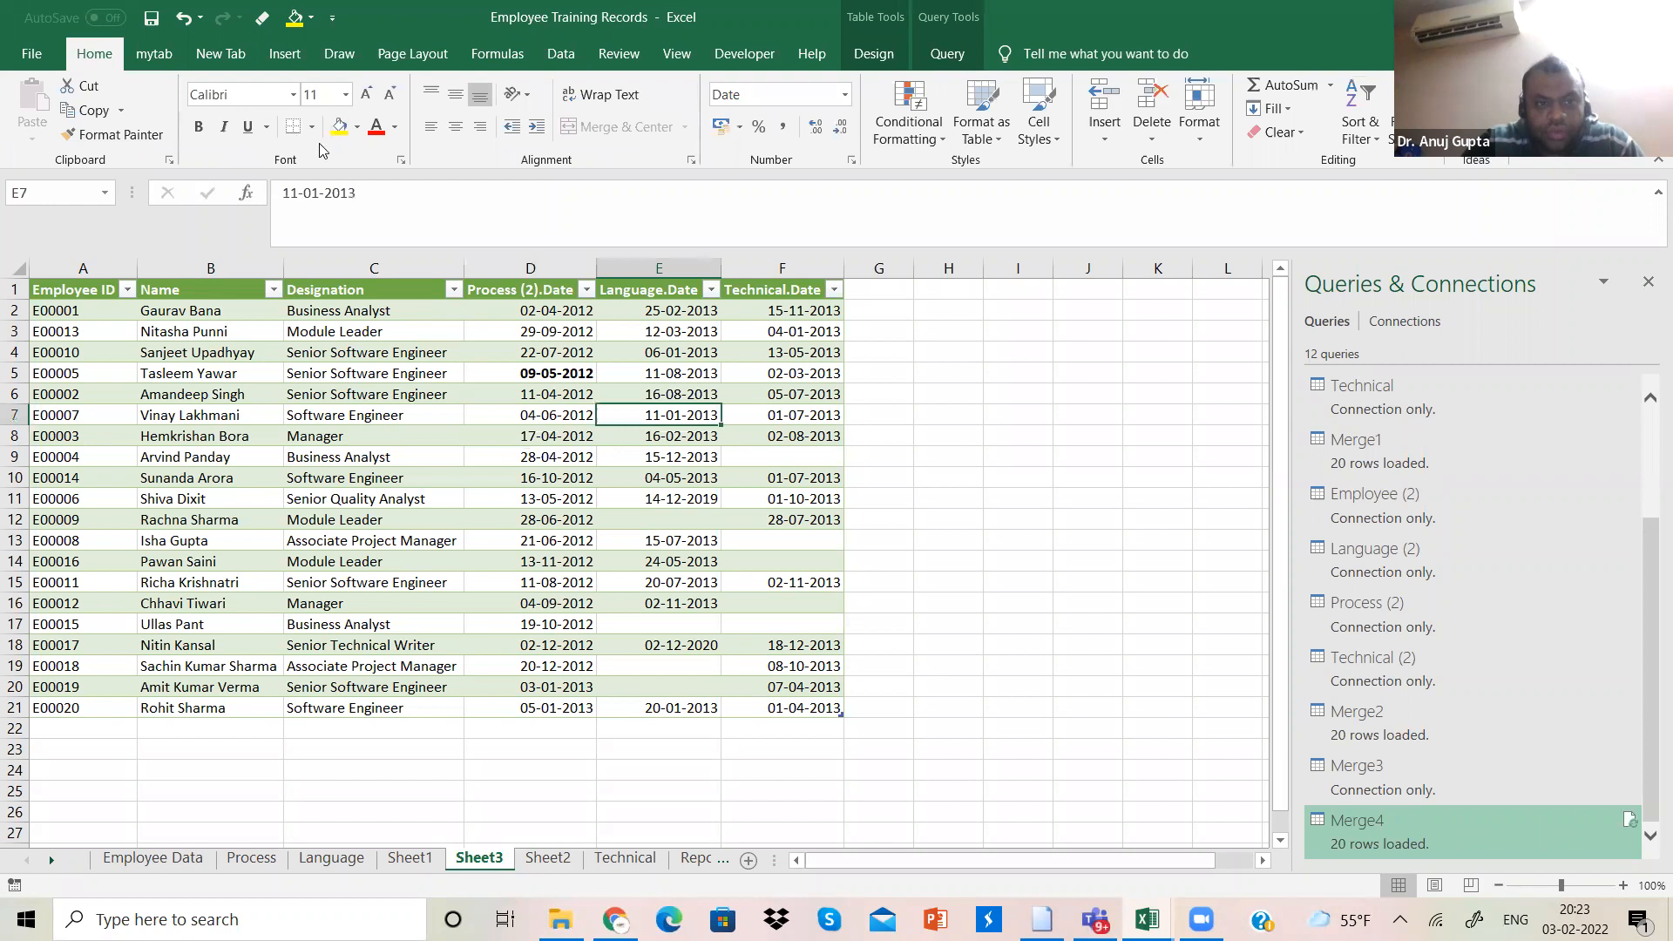
{"action": "left_click", "coordinate": [339, 127]}
{"action": "left_click", "coordinate": [605, 451]}
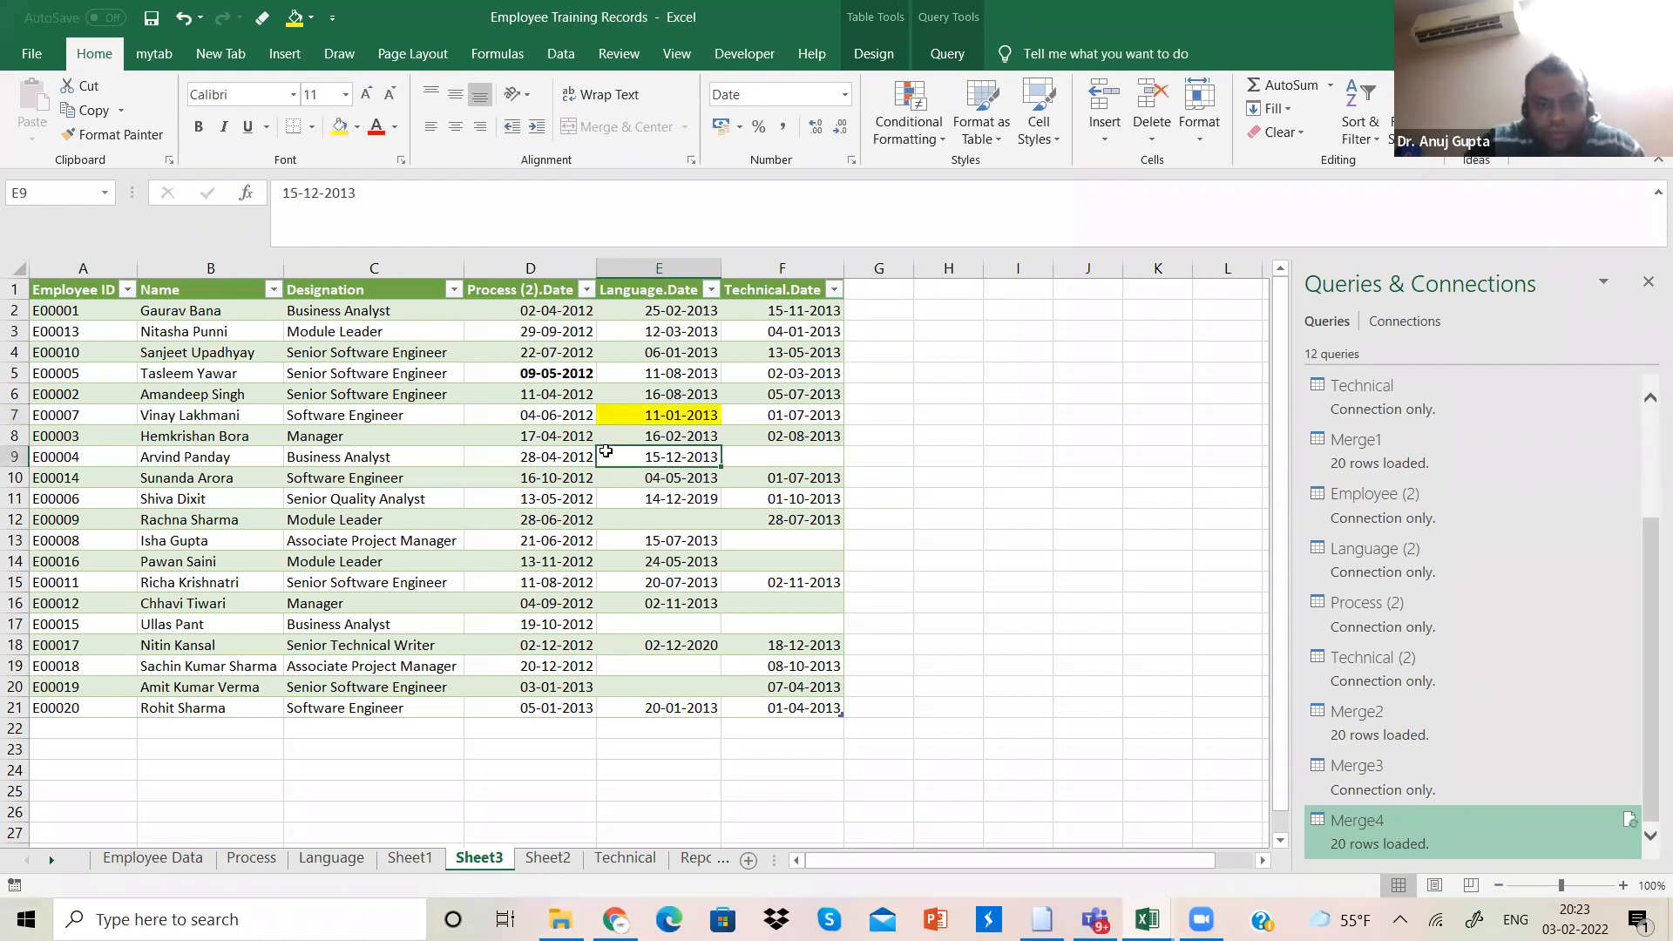
{"action": "right_click", "coordinate": [606, 450]}
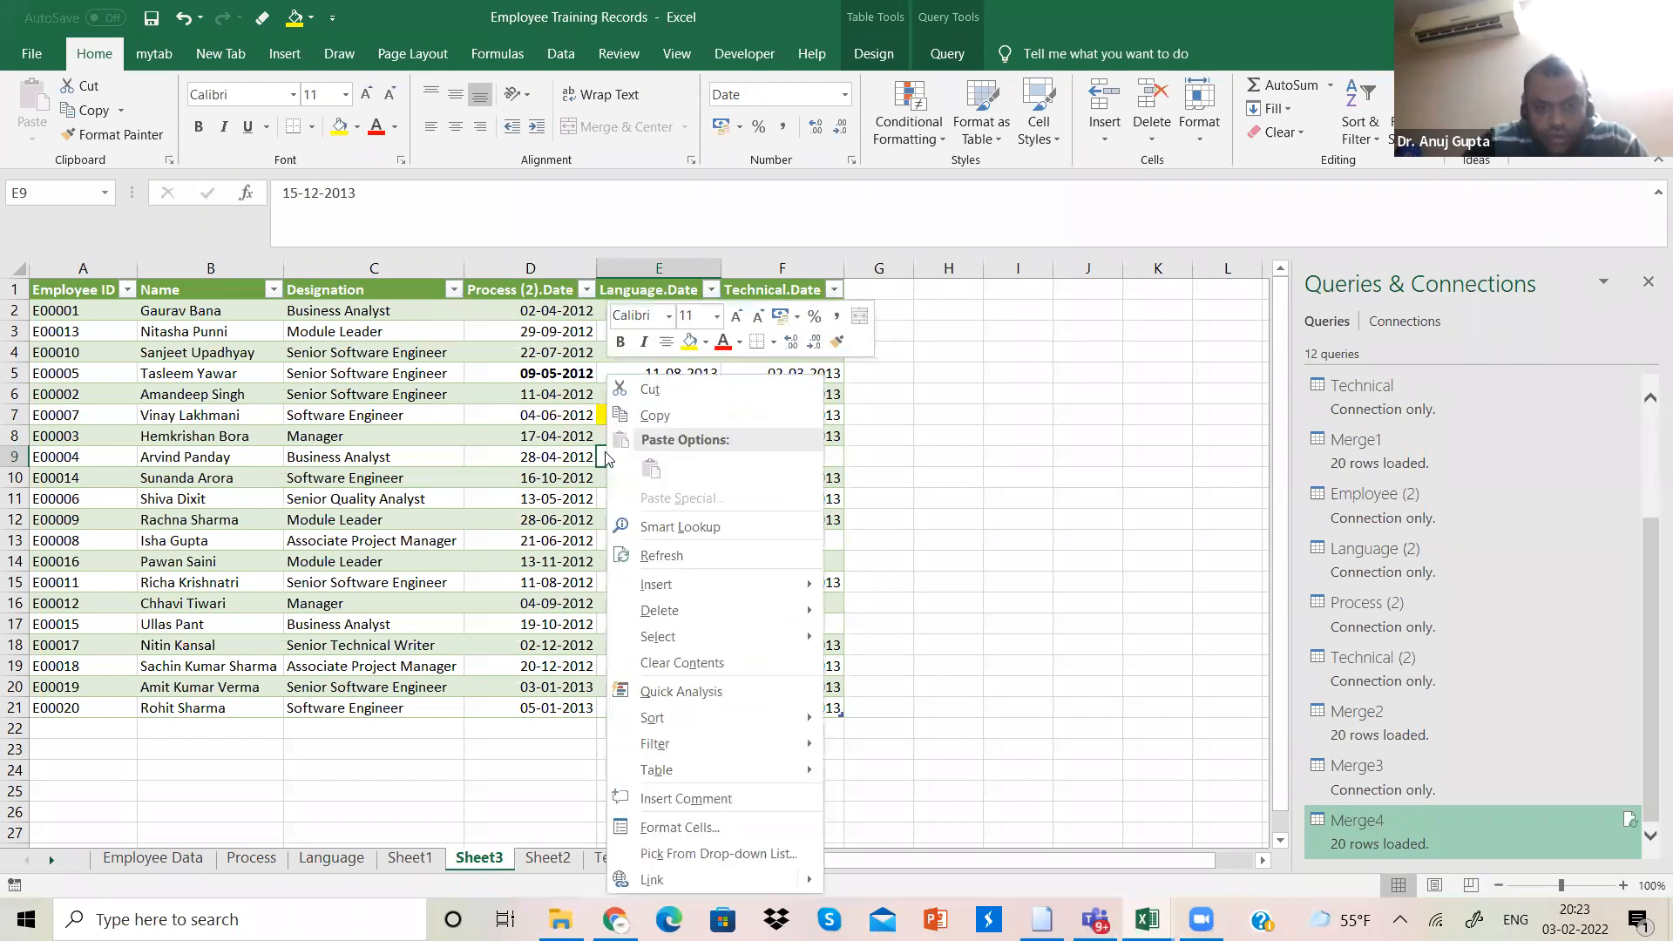
{"action": "left_click", "coordinate": [662, 557]}
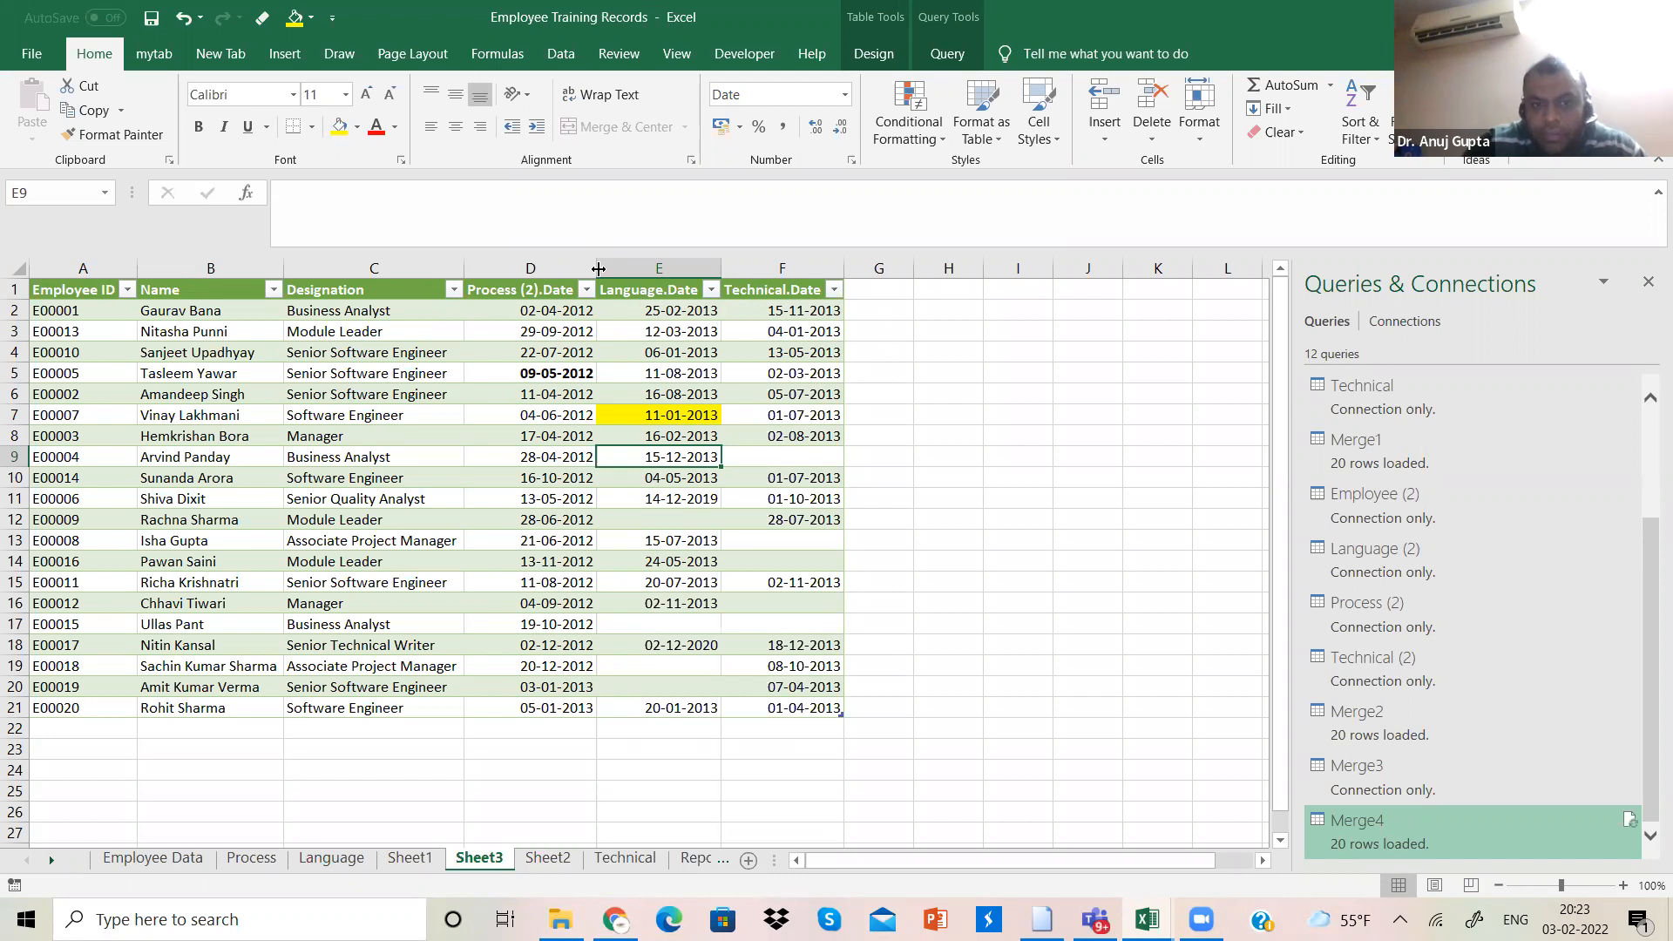
Step: Slightly widen the Process (2).Date column and turn off Adjust column width and Preserve cell formatting in the Merge4 table's external data properties
{"action": "left_click_drag", "start_coordinate": [599, 270], "coordinate": [602, 270]}
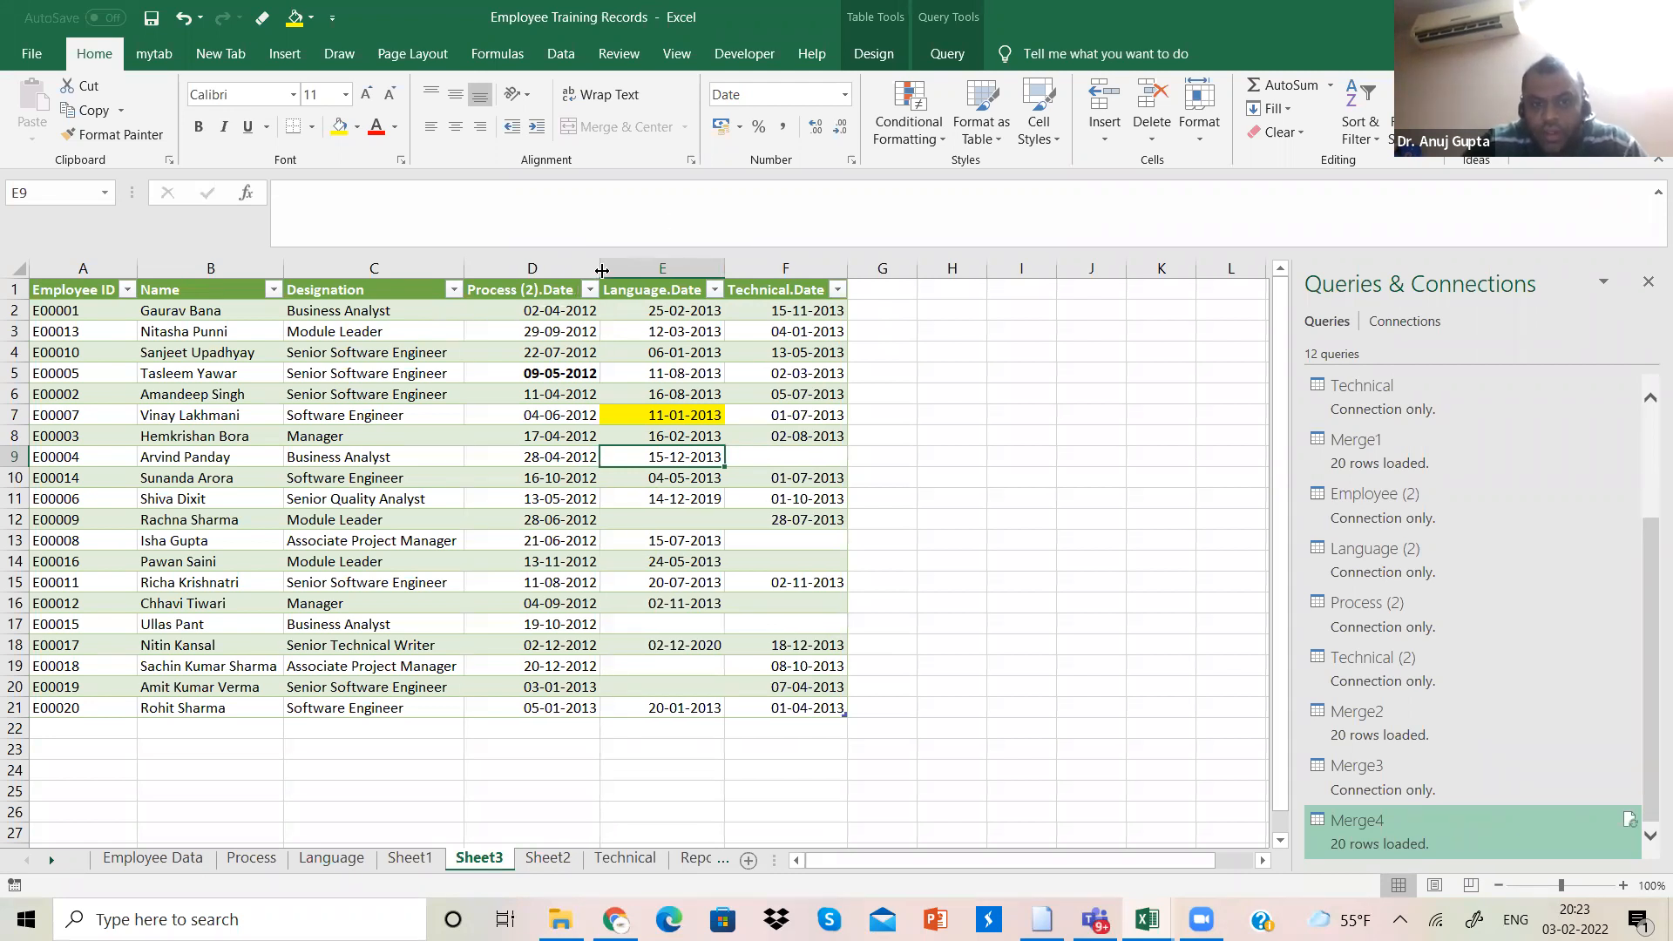
{"action": "left_click", "coordinate": [888, 58]}
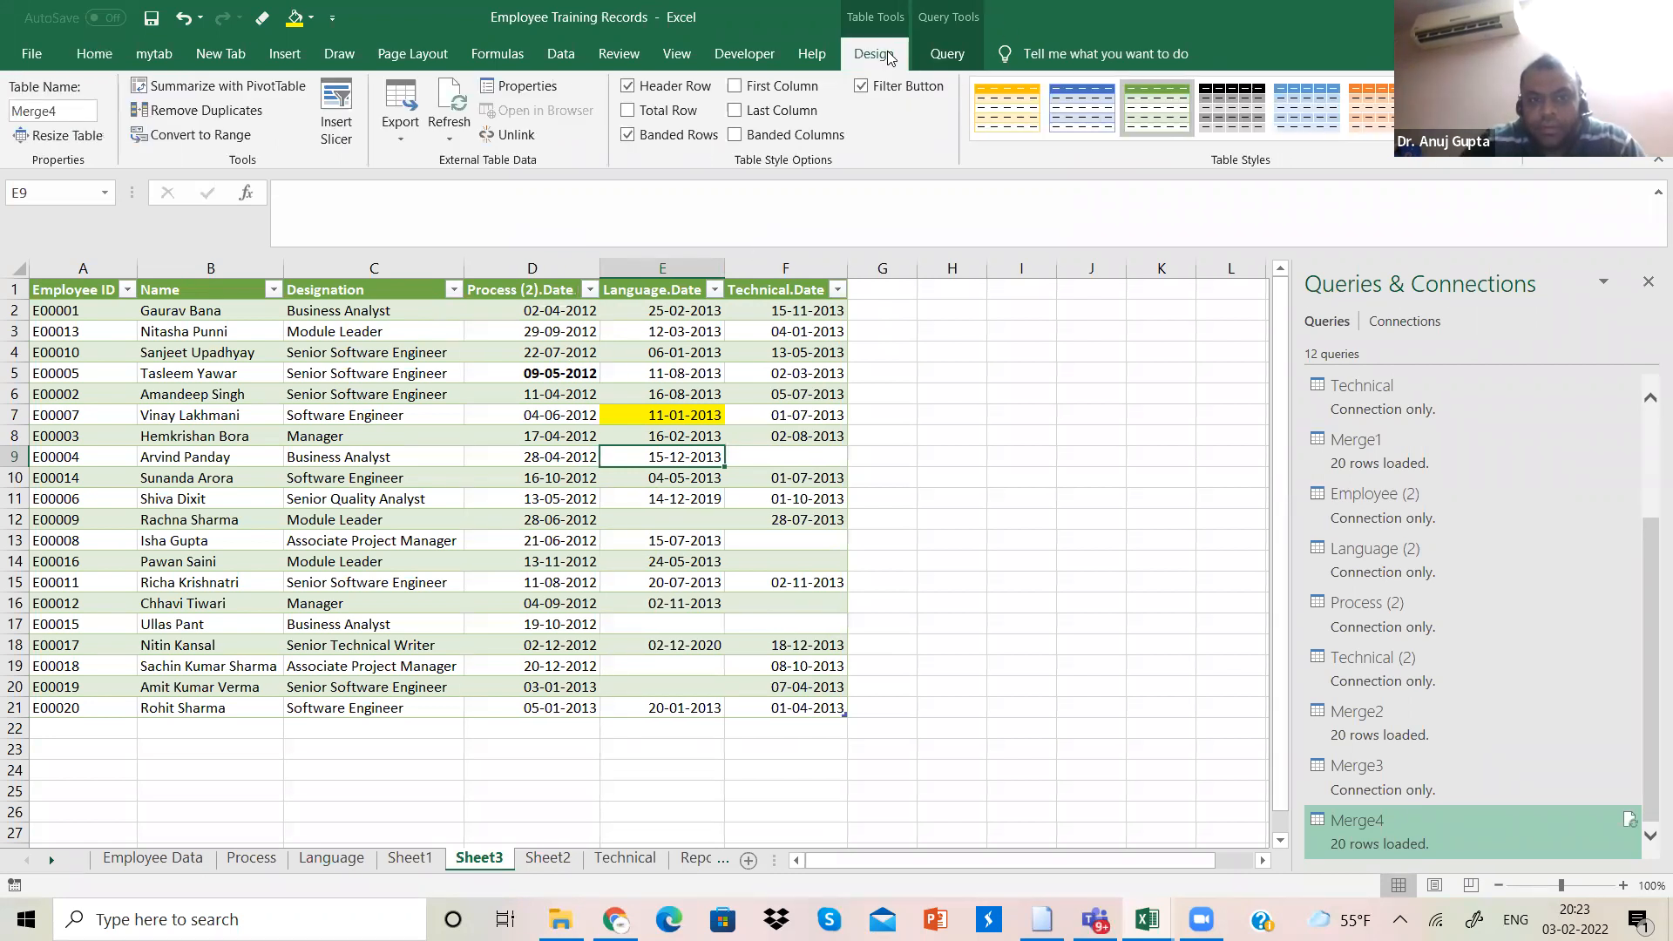
{"action": "left_click", "coordinate": [525, 87]}
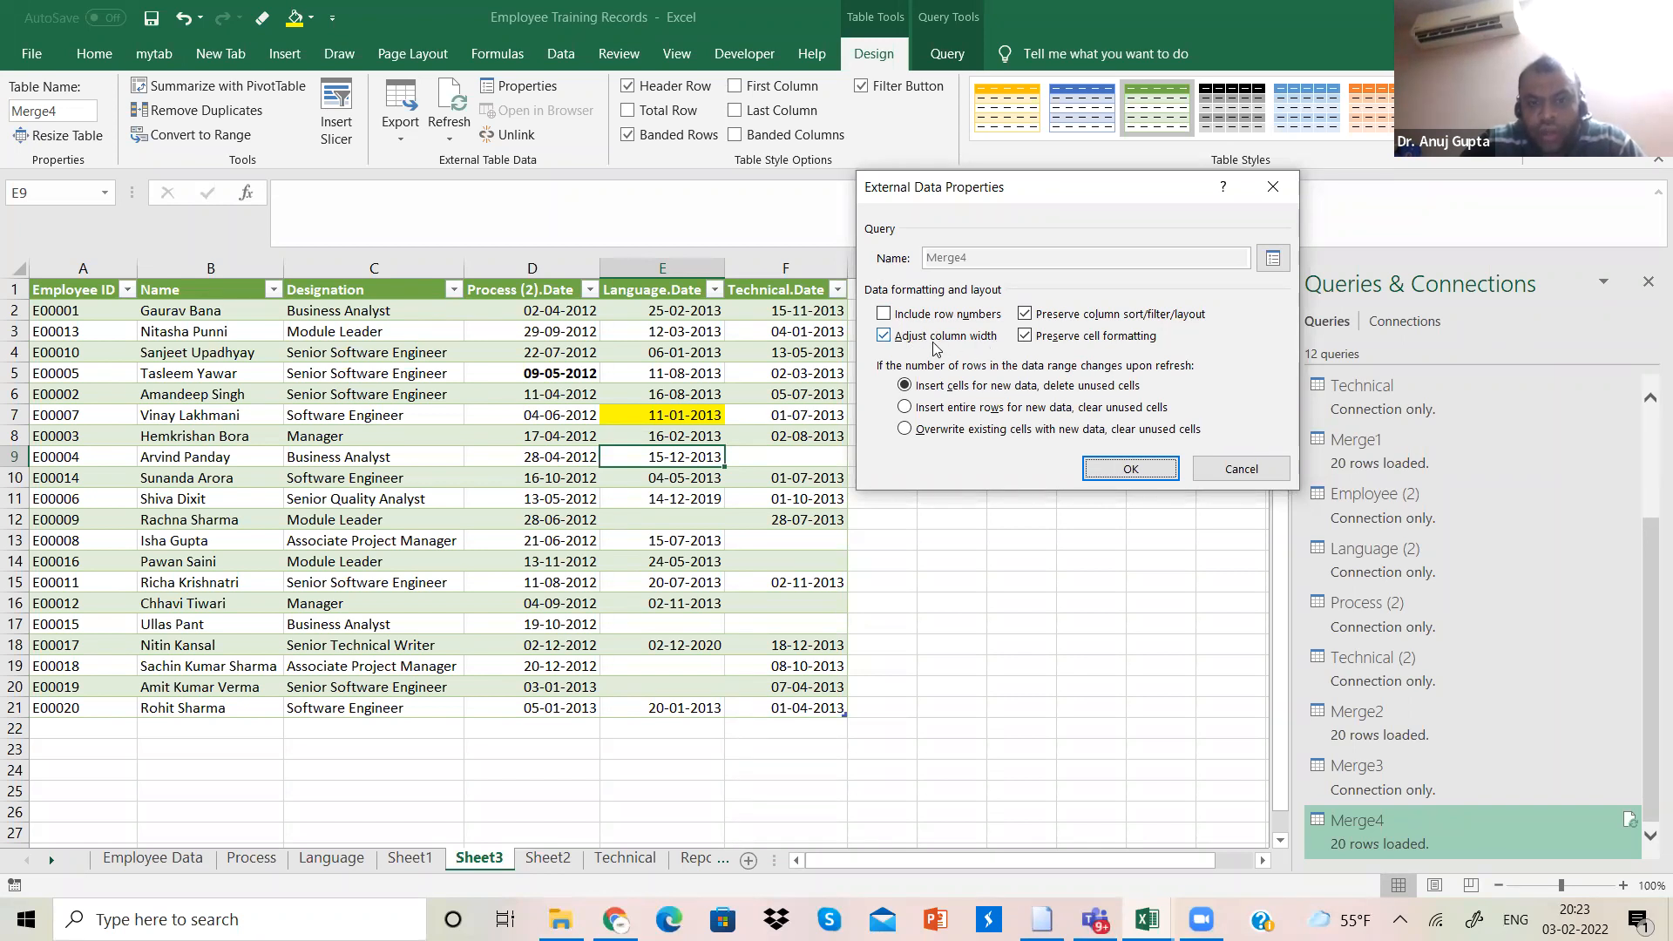
{"action": "left_click", "coordinate": [886, 336]}
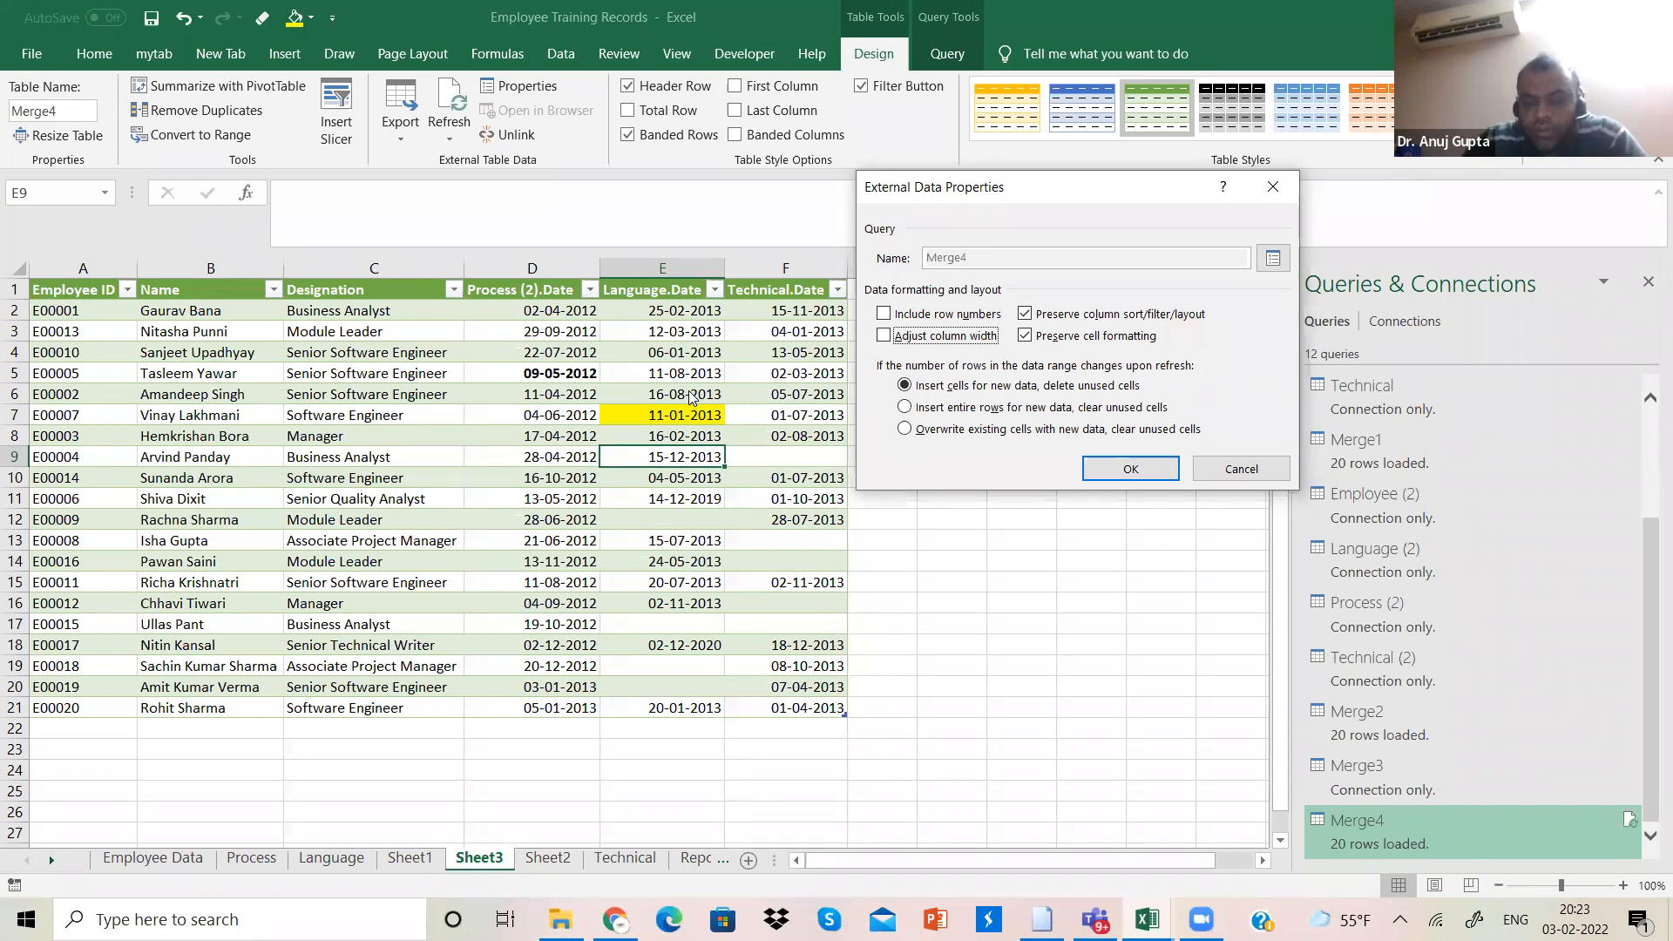
{"action": "left_click", "coordinate": [1025, 340]}
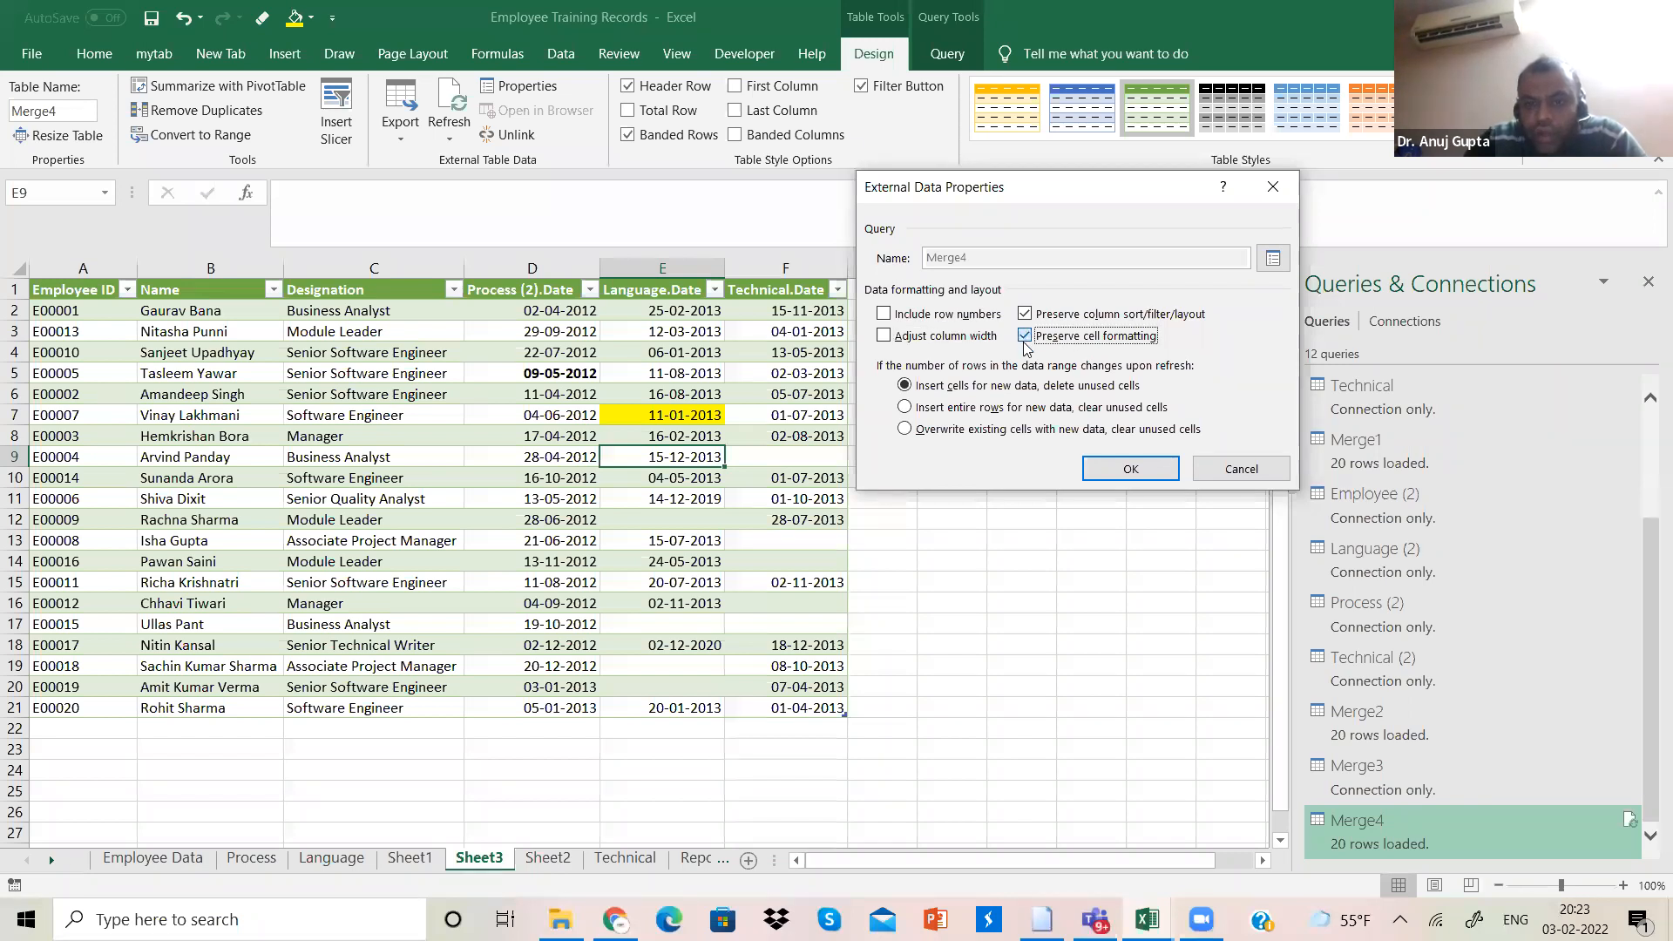
{"action": "left_click", "coordinate": [1112, 472]}
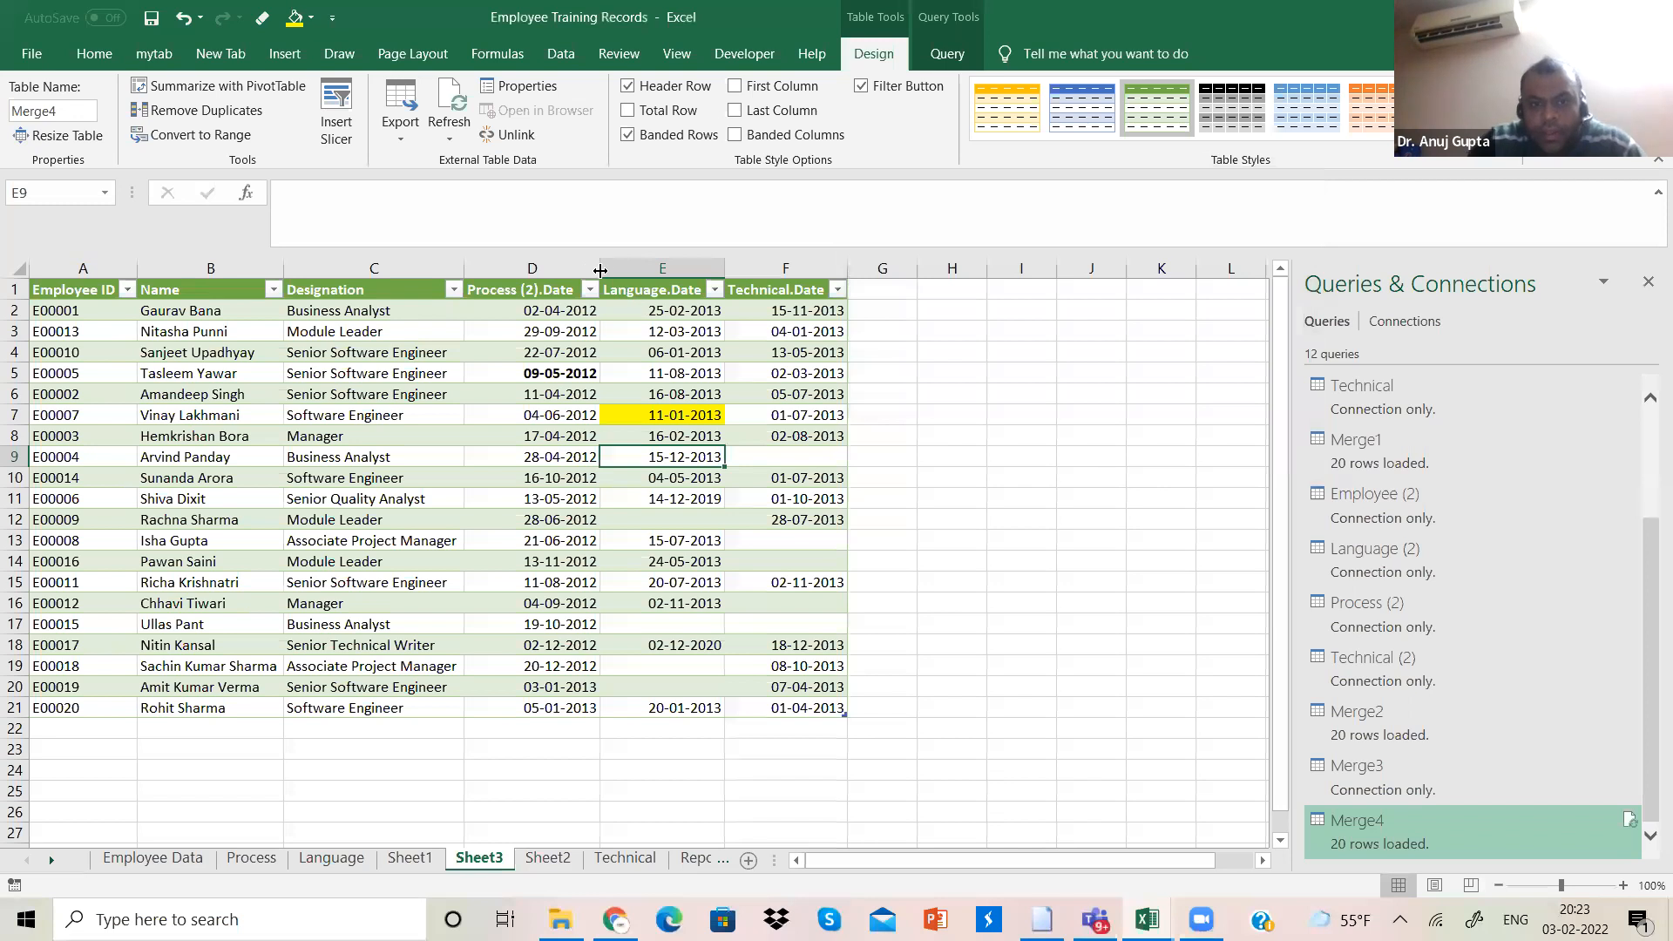
Step: Widen the Process (2).Date column considerably and refresh the table to test the changed external data properties
{"action": "left_click_drag", "start_coordinate": [600, 268], "coordinate": [684, 268]}
{"action": "right_click", "coordinate": [544, 460]}
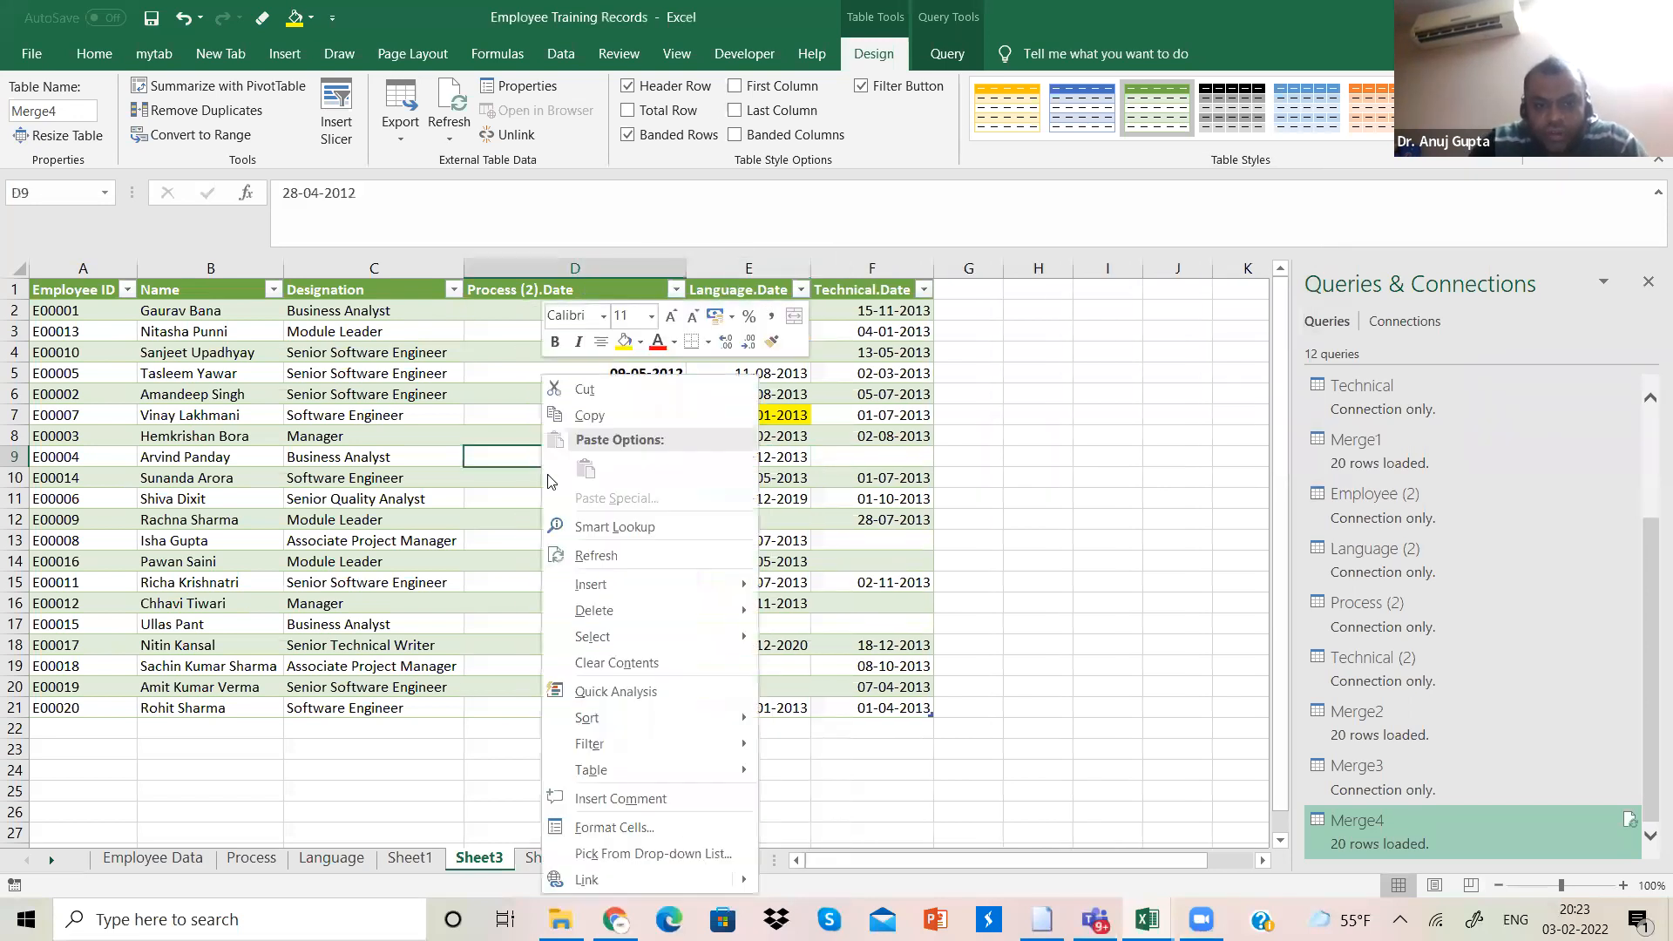
{"action": "left_click", "coordinate": [593, 554]}
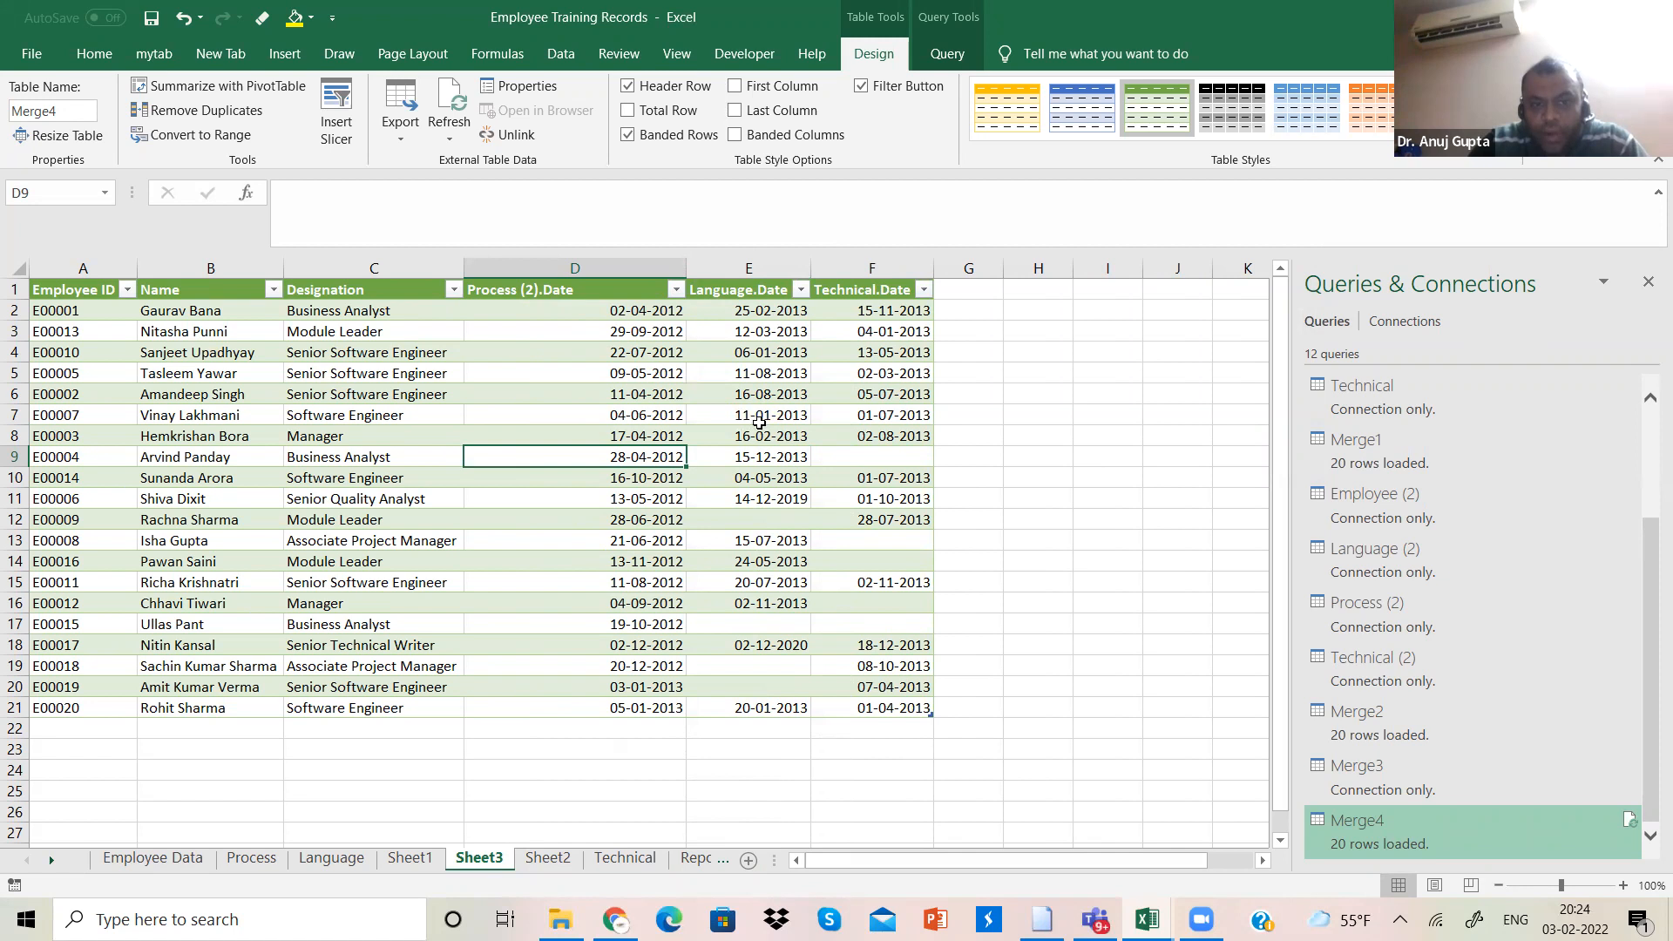
Step: Turn Preserve cell formatting back on for the Merge4 table, leaving Adjust column width off, and refresh the table
{"action": "left_click", "coordinate": [520, 86]}
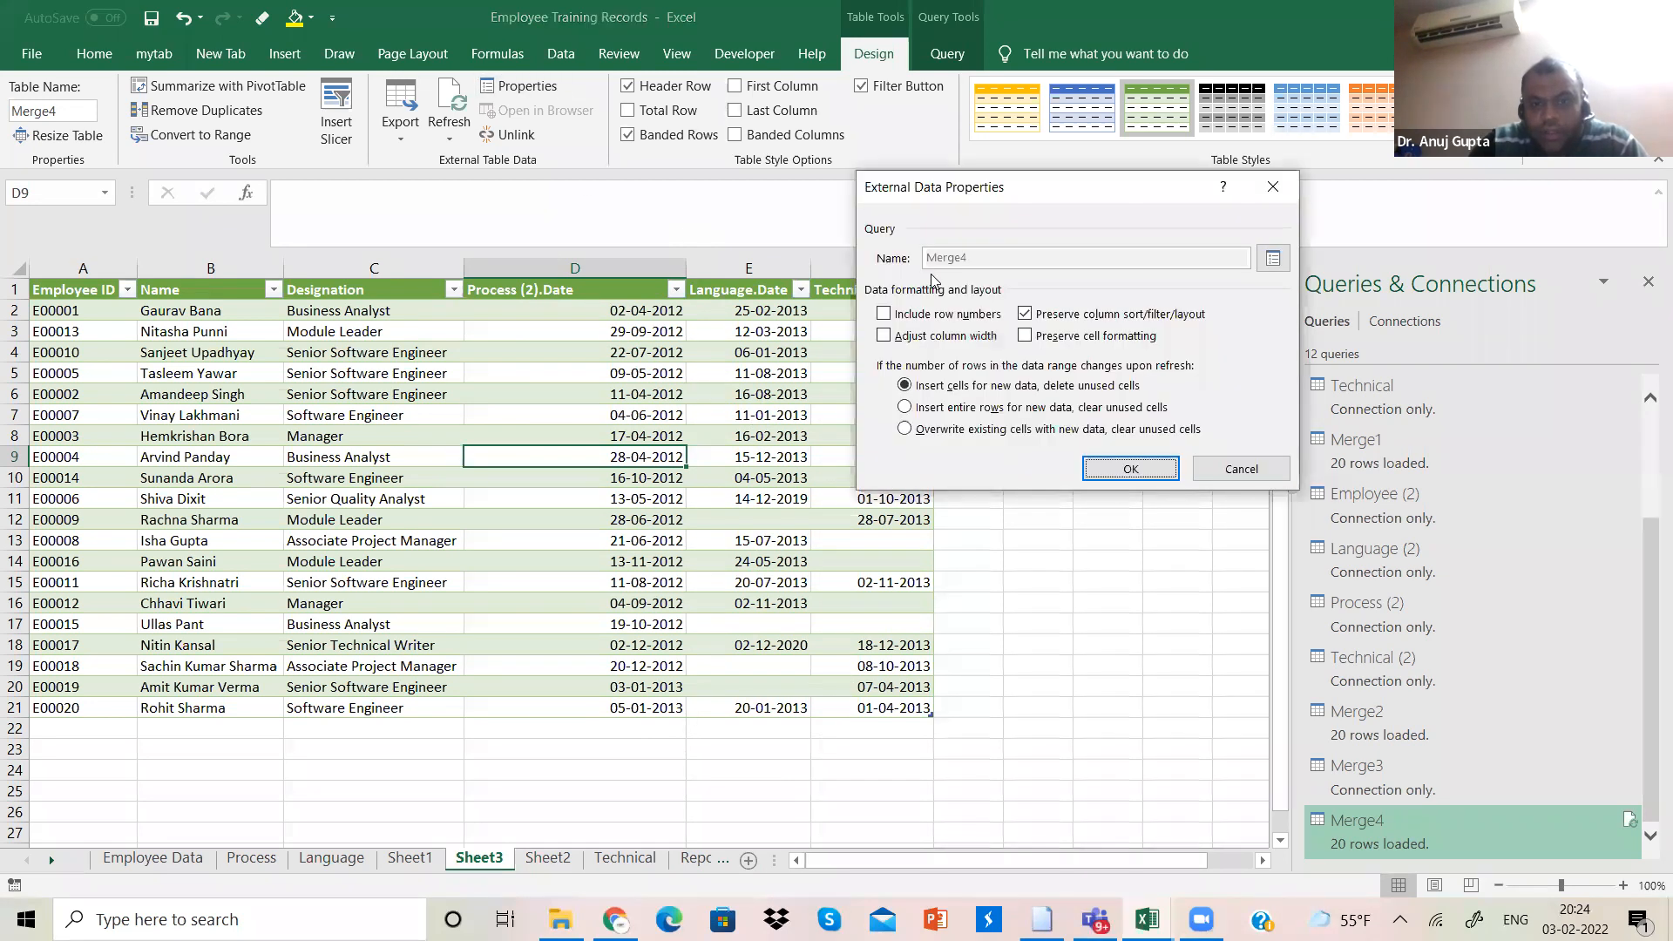
{"action": "left_click", "coordinate": [1028, 339]}
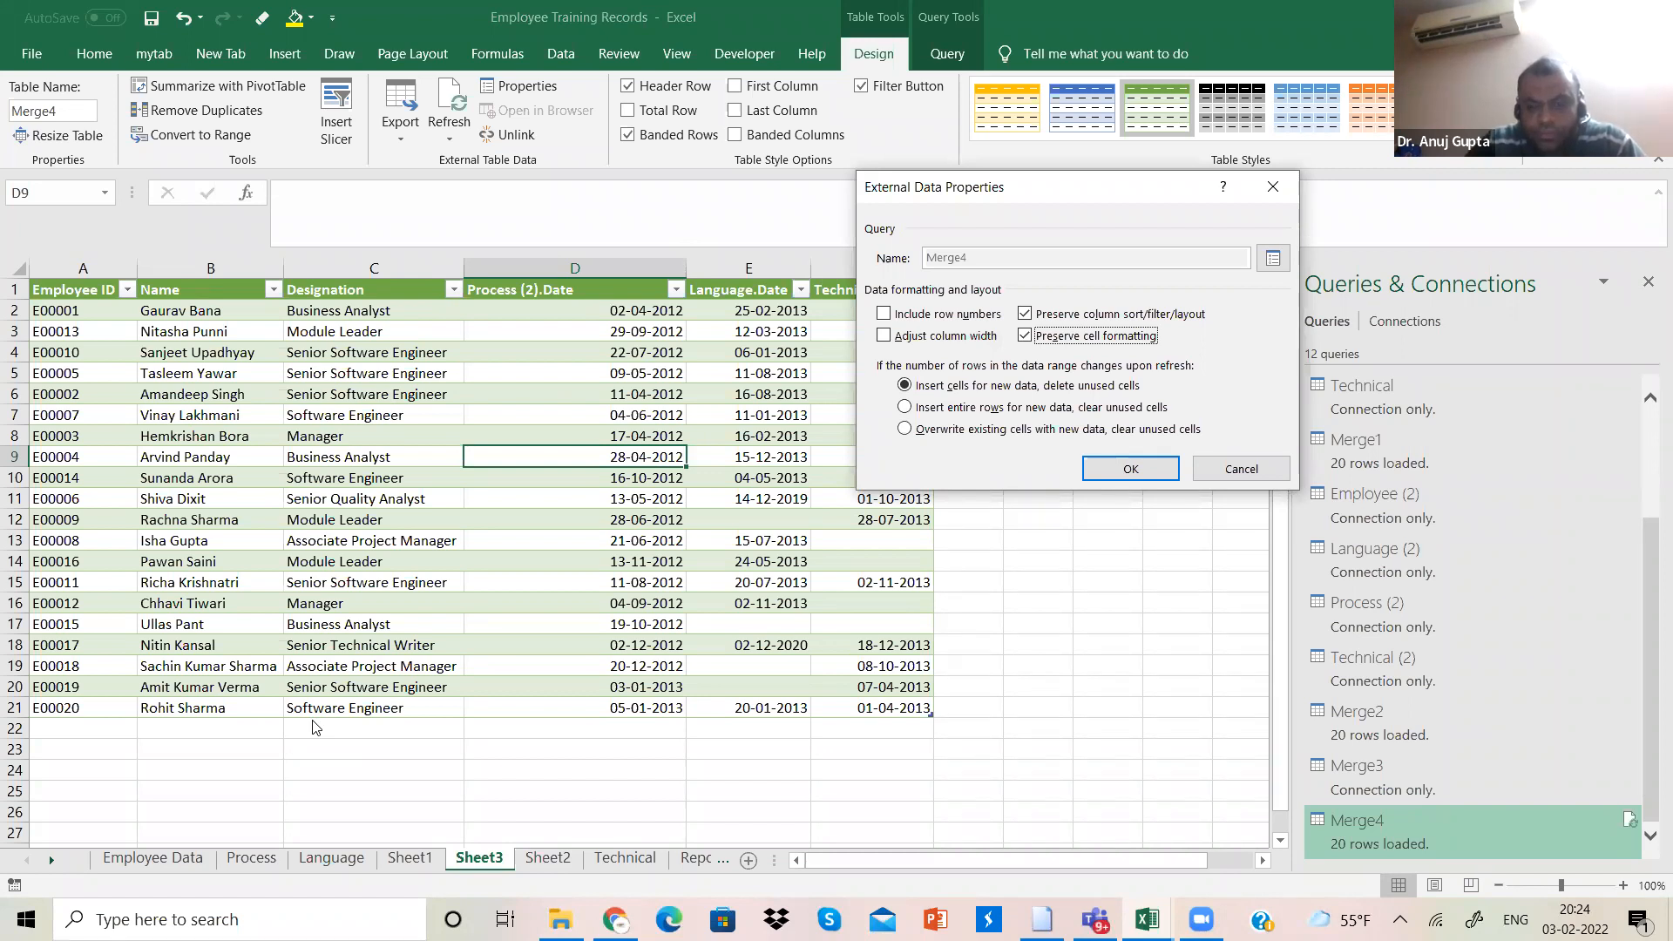
{"action": "left_click", "coordinate": [883, 335]}
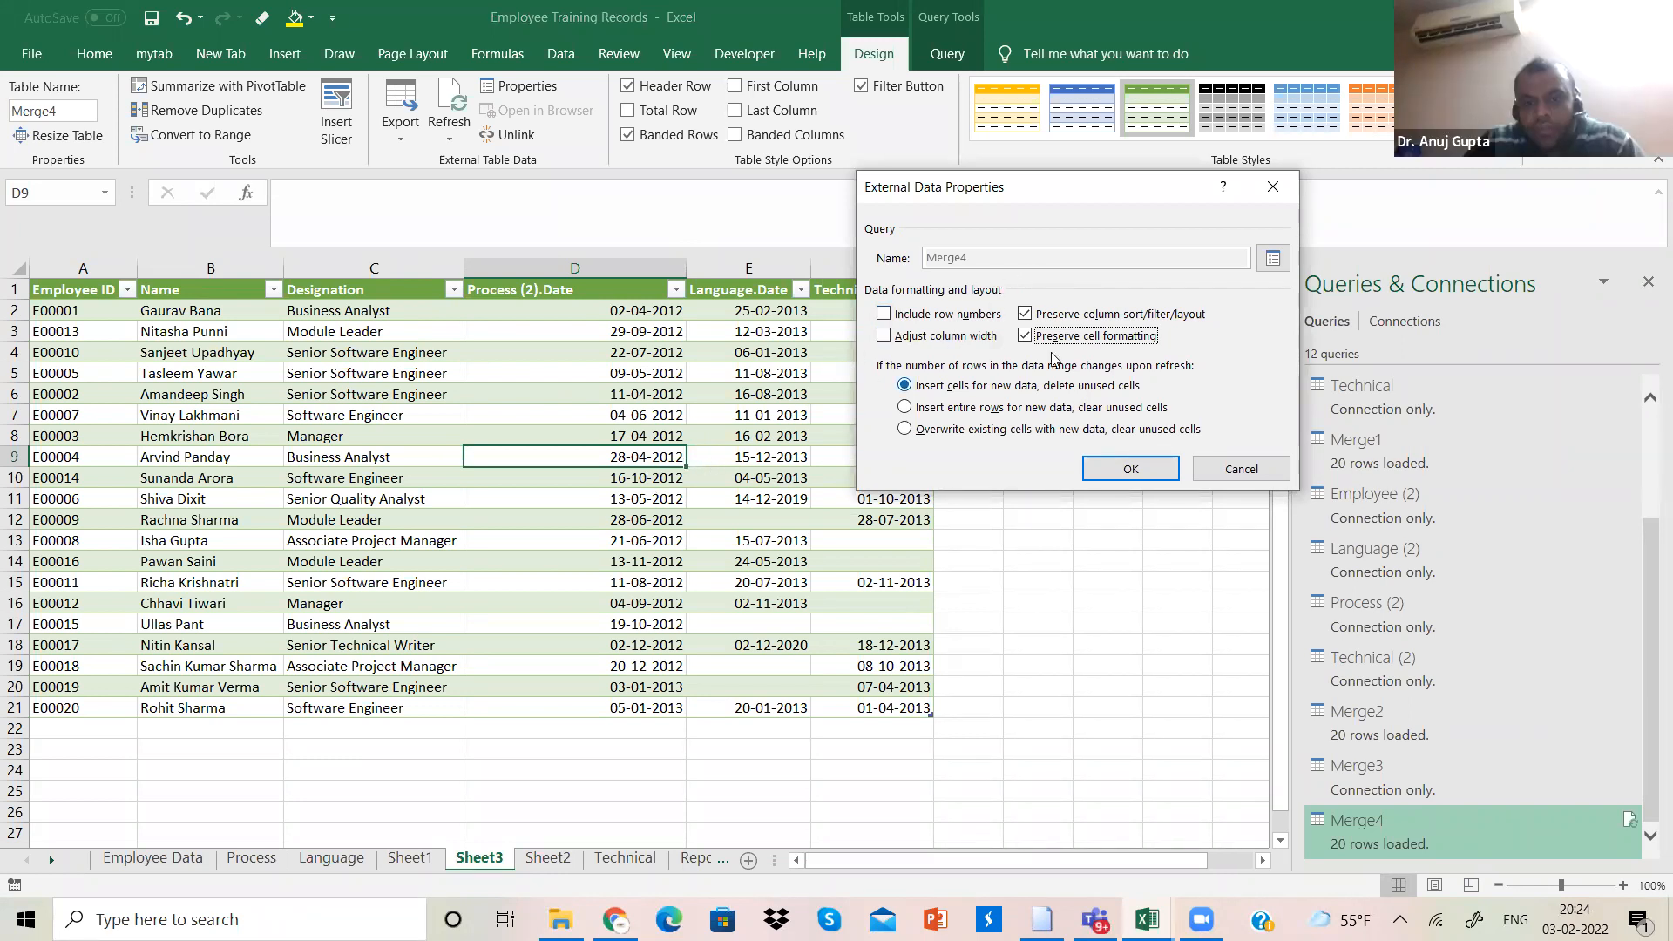
{"action": "left_click", "coordinate": [1132, 471]}
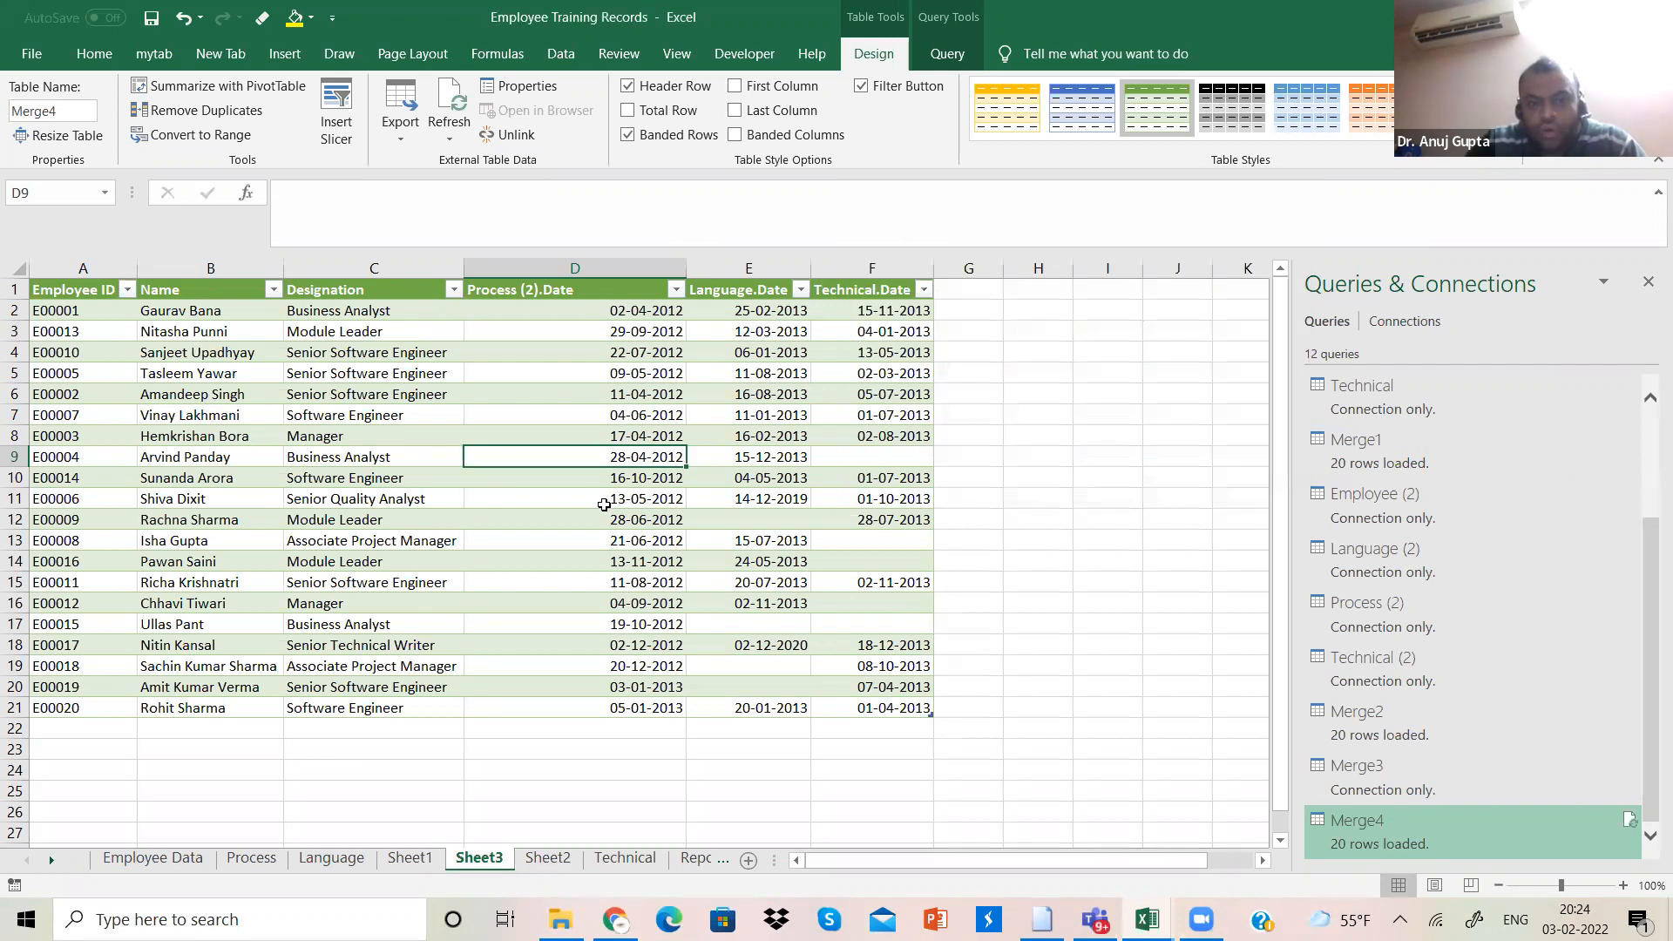
{"action": "left_click", "coordinate": [604, 505]}
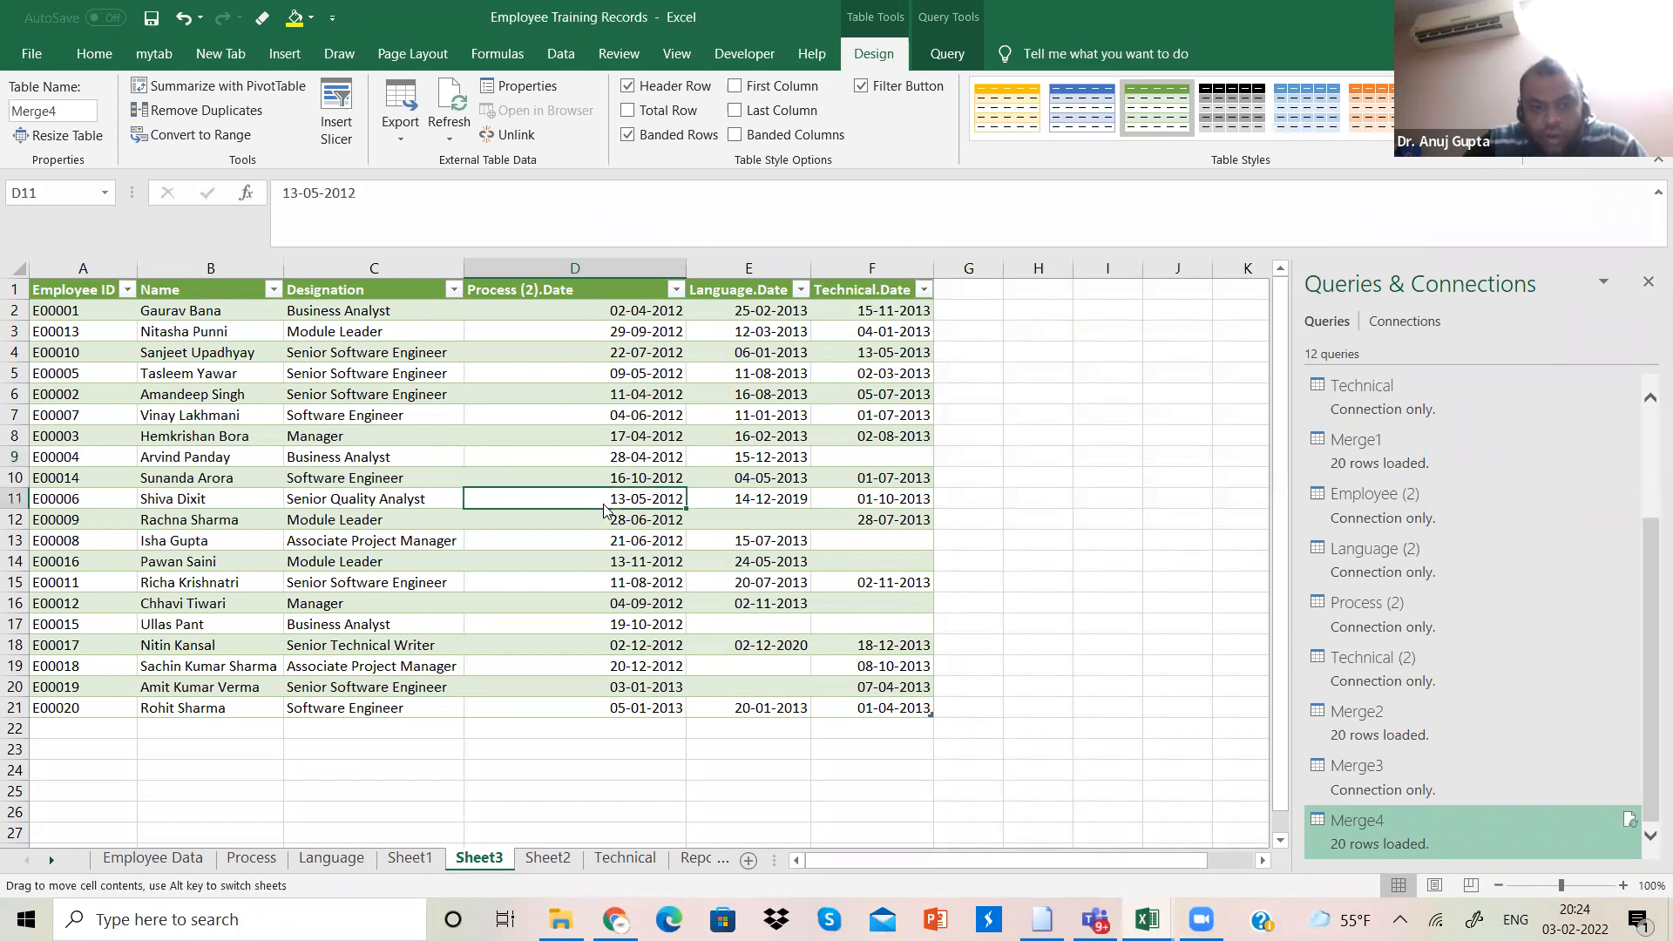
{"action": "left_click_drag", "start_coordinate": [604, 505], "coordinate": [602, 486]}
{"action": "right_click", "coordinate": [602, 498]}
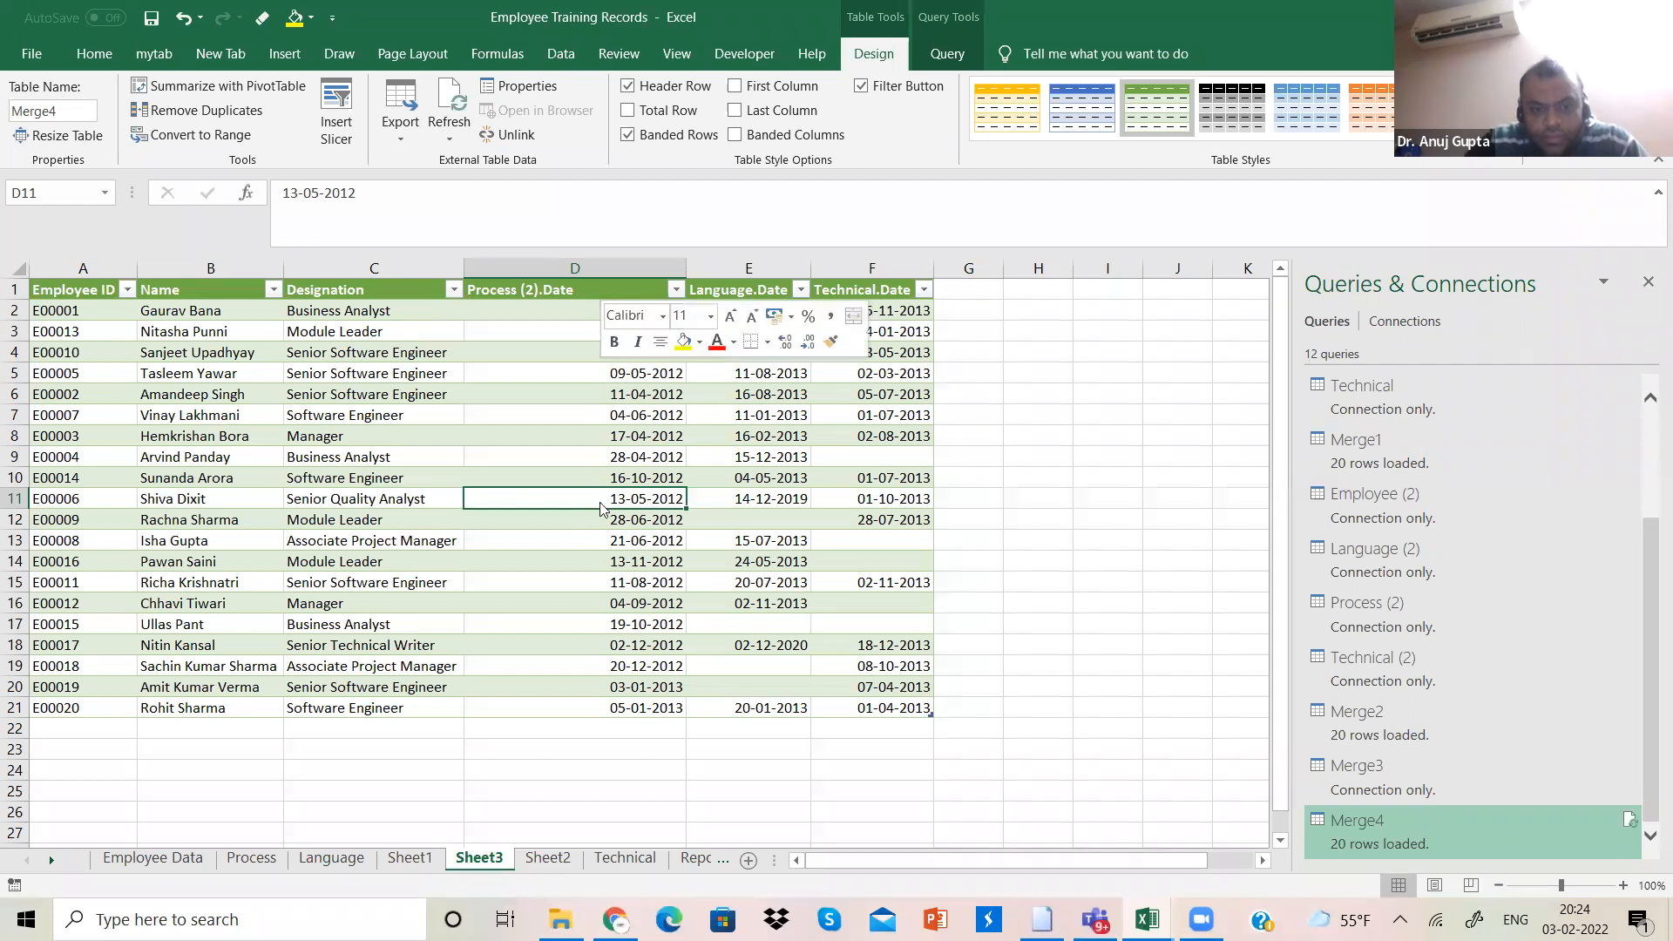
{"action": "left_click", "coordinate": [657, 557]}
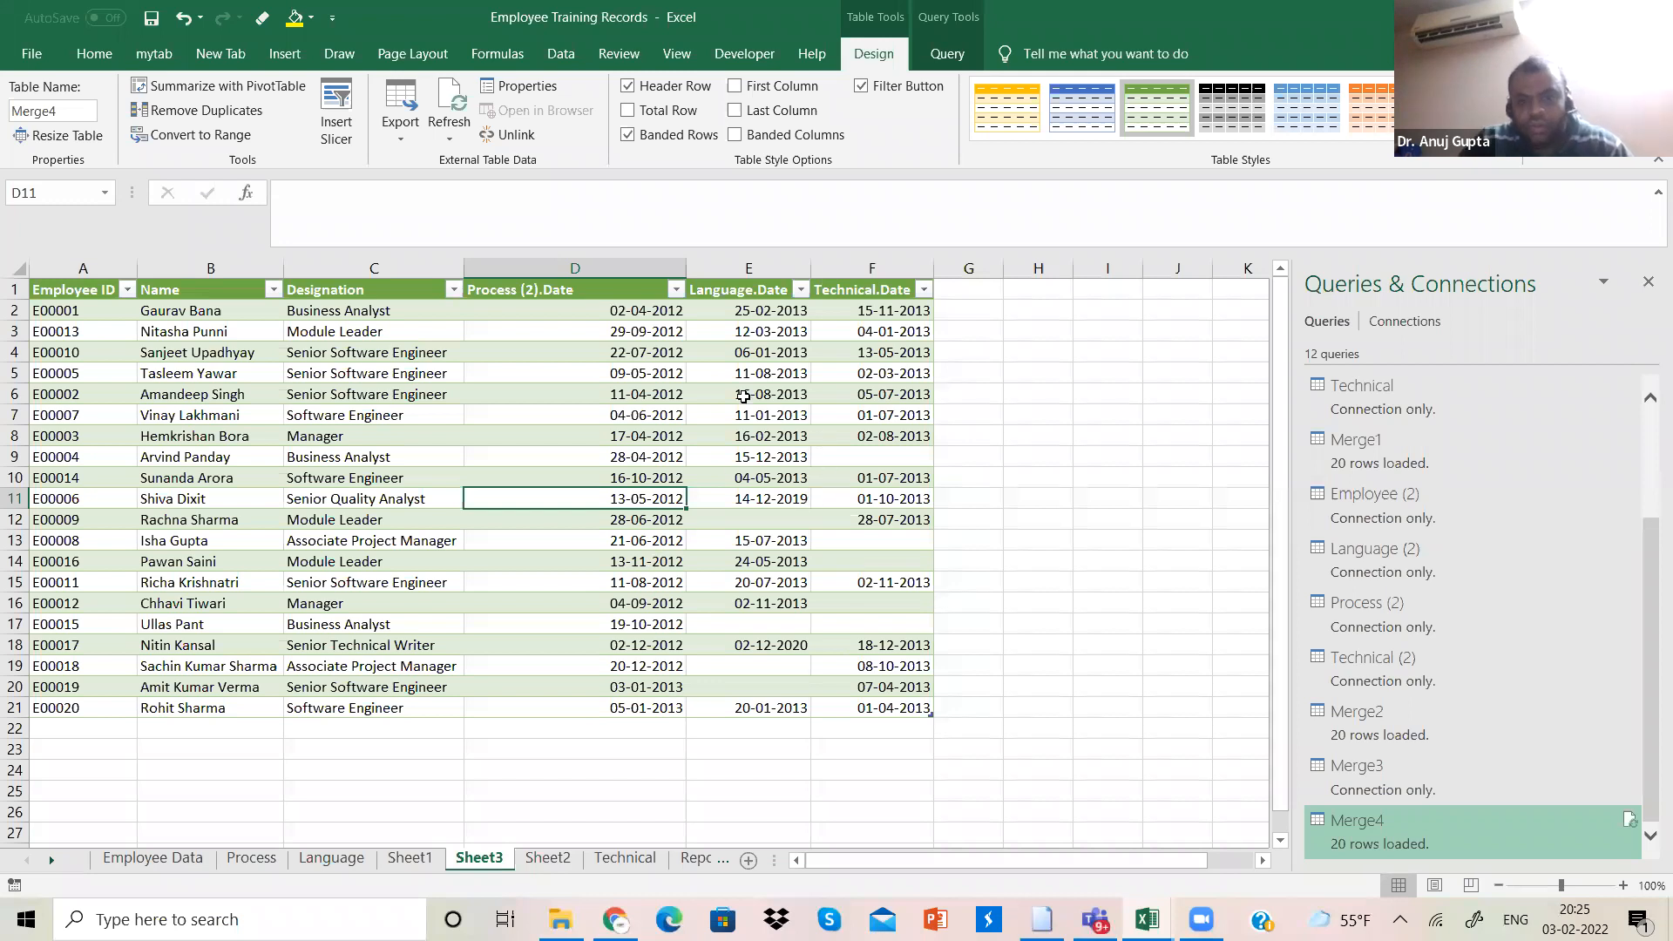
Step: Enable Include row numbers in the Merge4 table's external data properties and refresh the table to apply it
{"action": "left_click", "coordinate": [534, 91]}
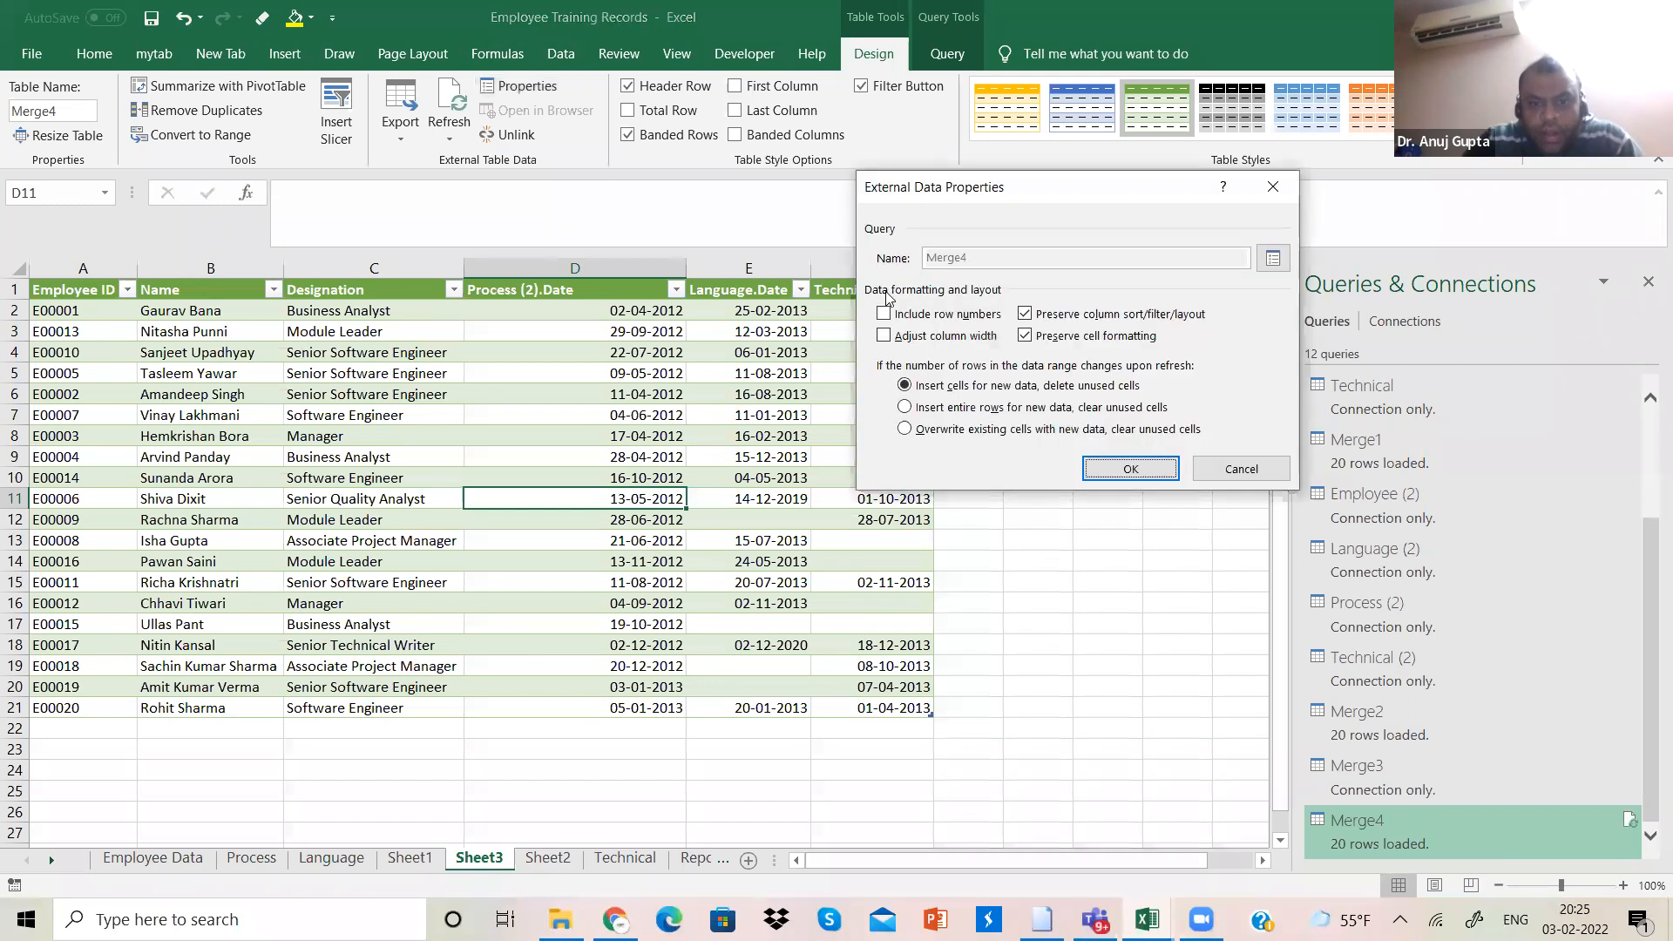
{"action": "left_click", "coordinate": [889, 316]}
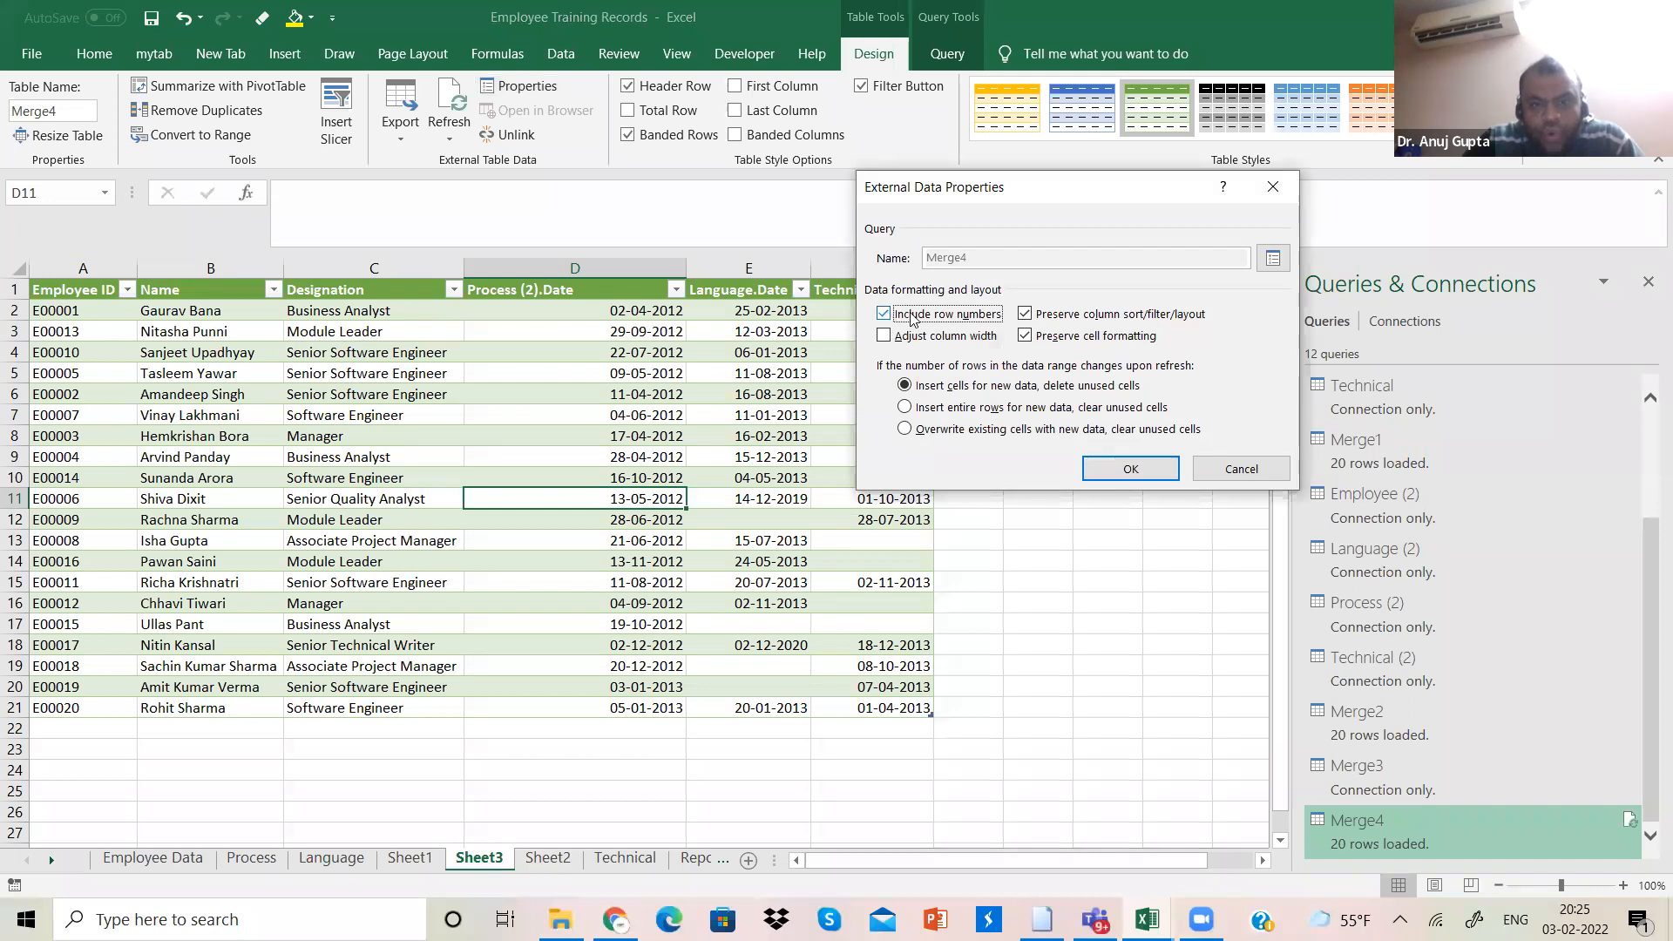
{"action": "left_click", "coordinate": [1104, 475]}
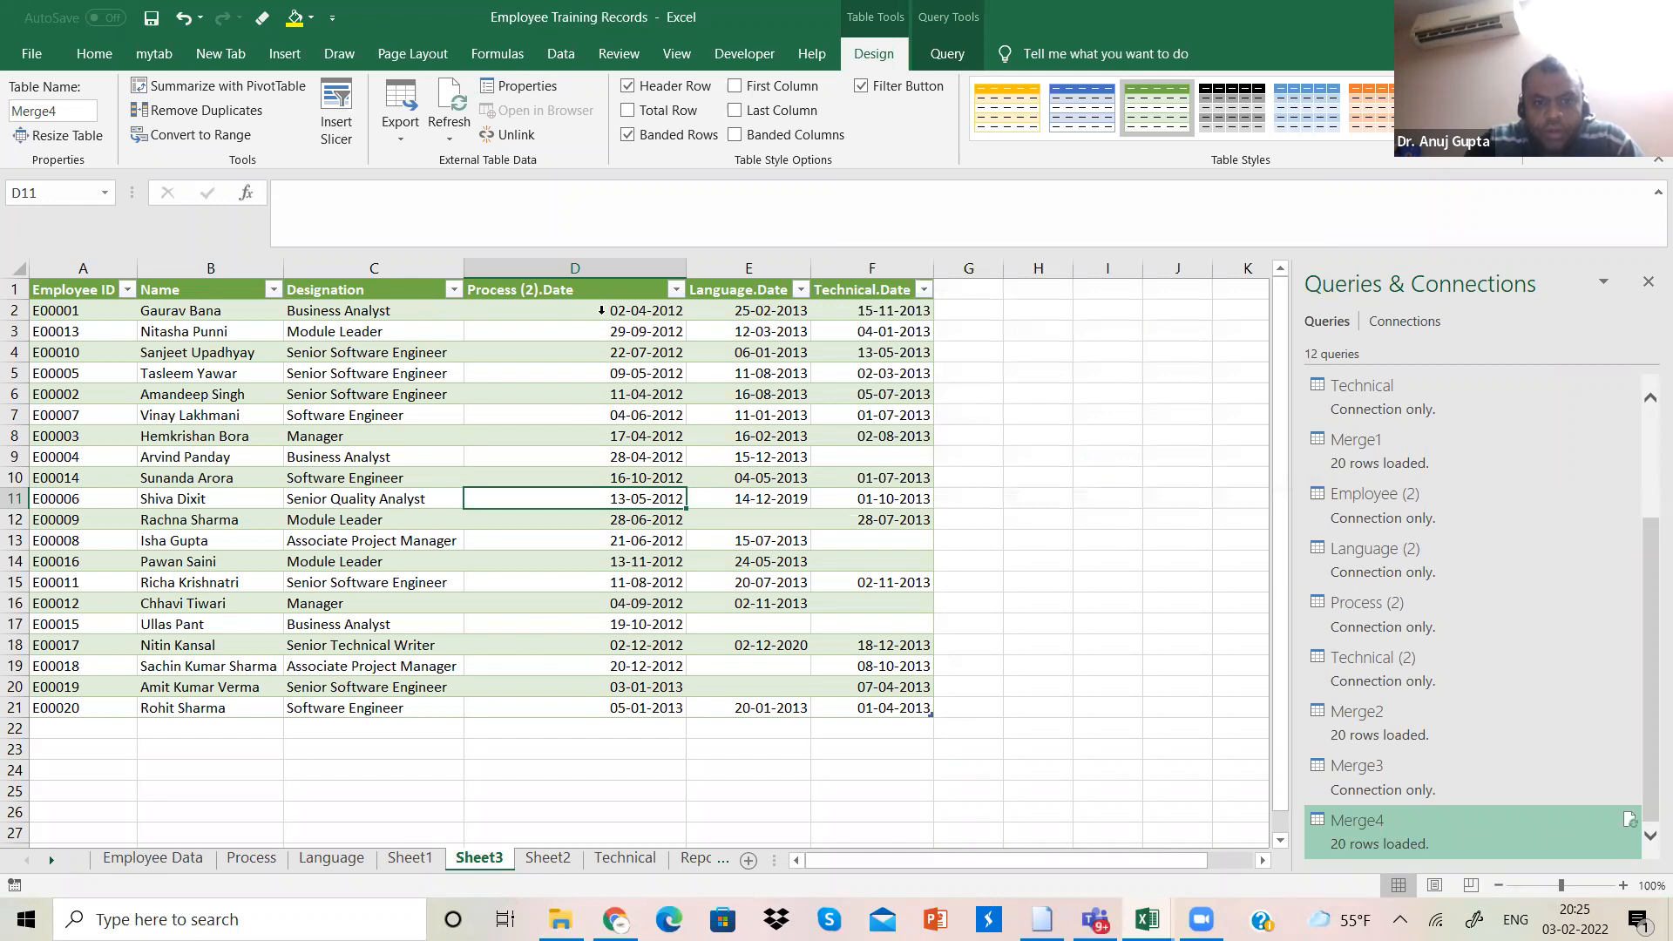
{"action": "left_click", "coordinate": [528, 87]}
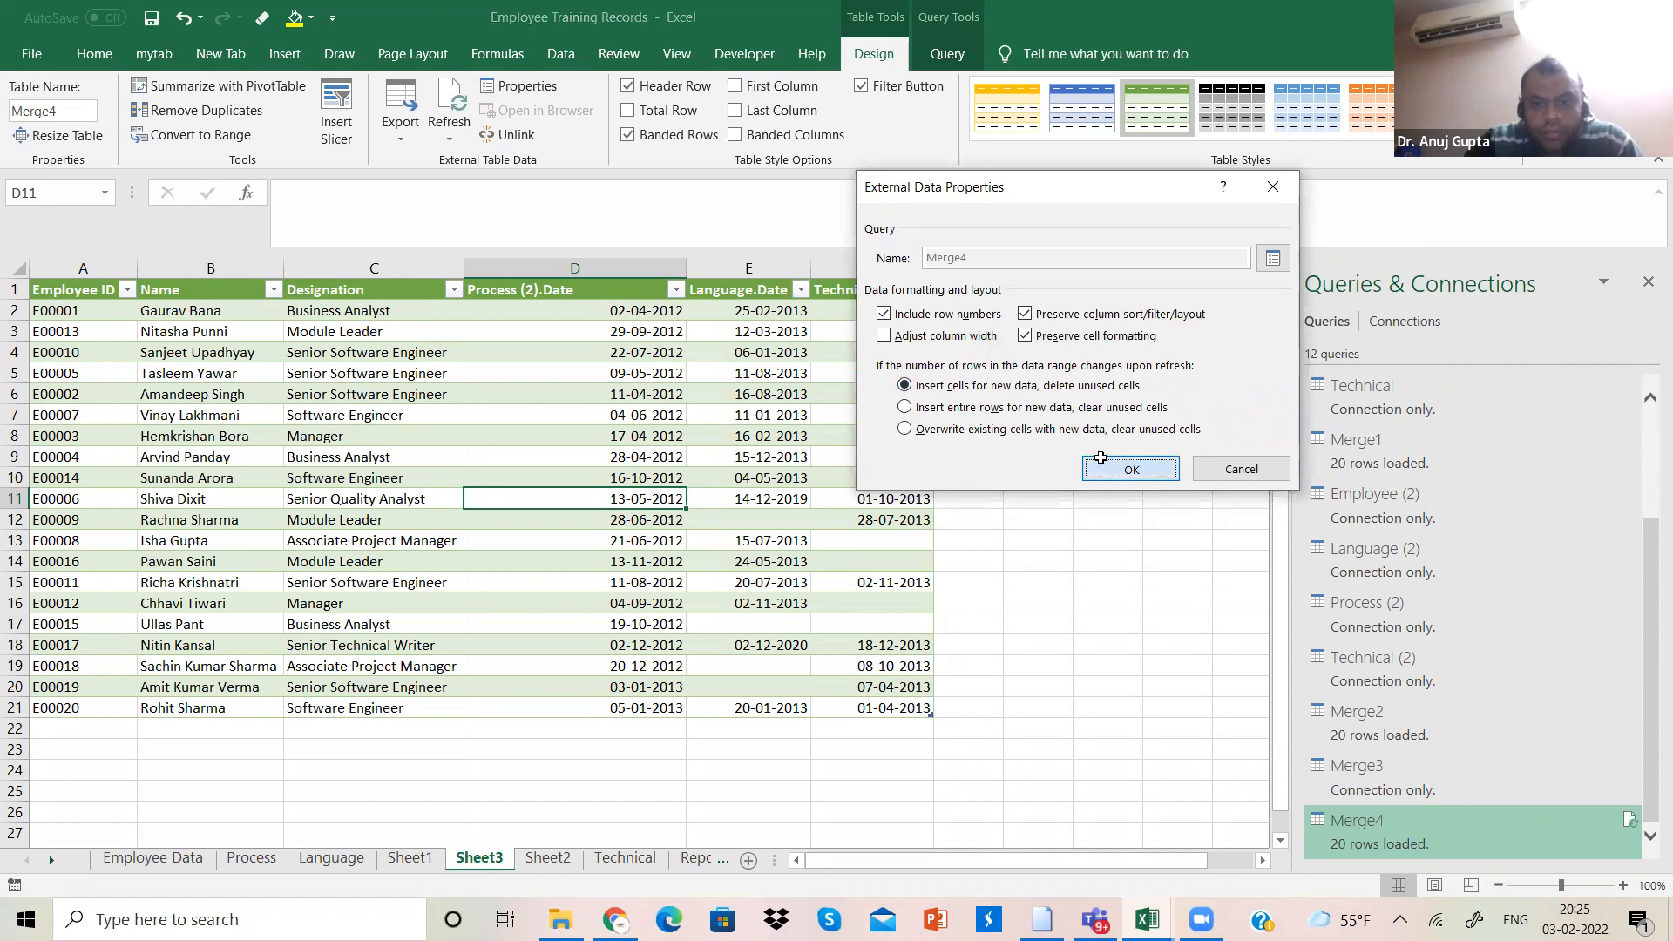
{"action": "left_click", "coordinate": [1102, 462]}
{"action": "right_click", "coordinate": [625, 520]}
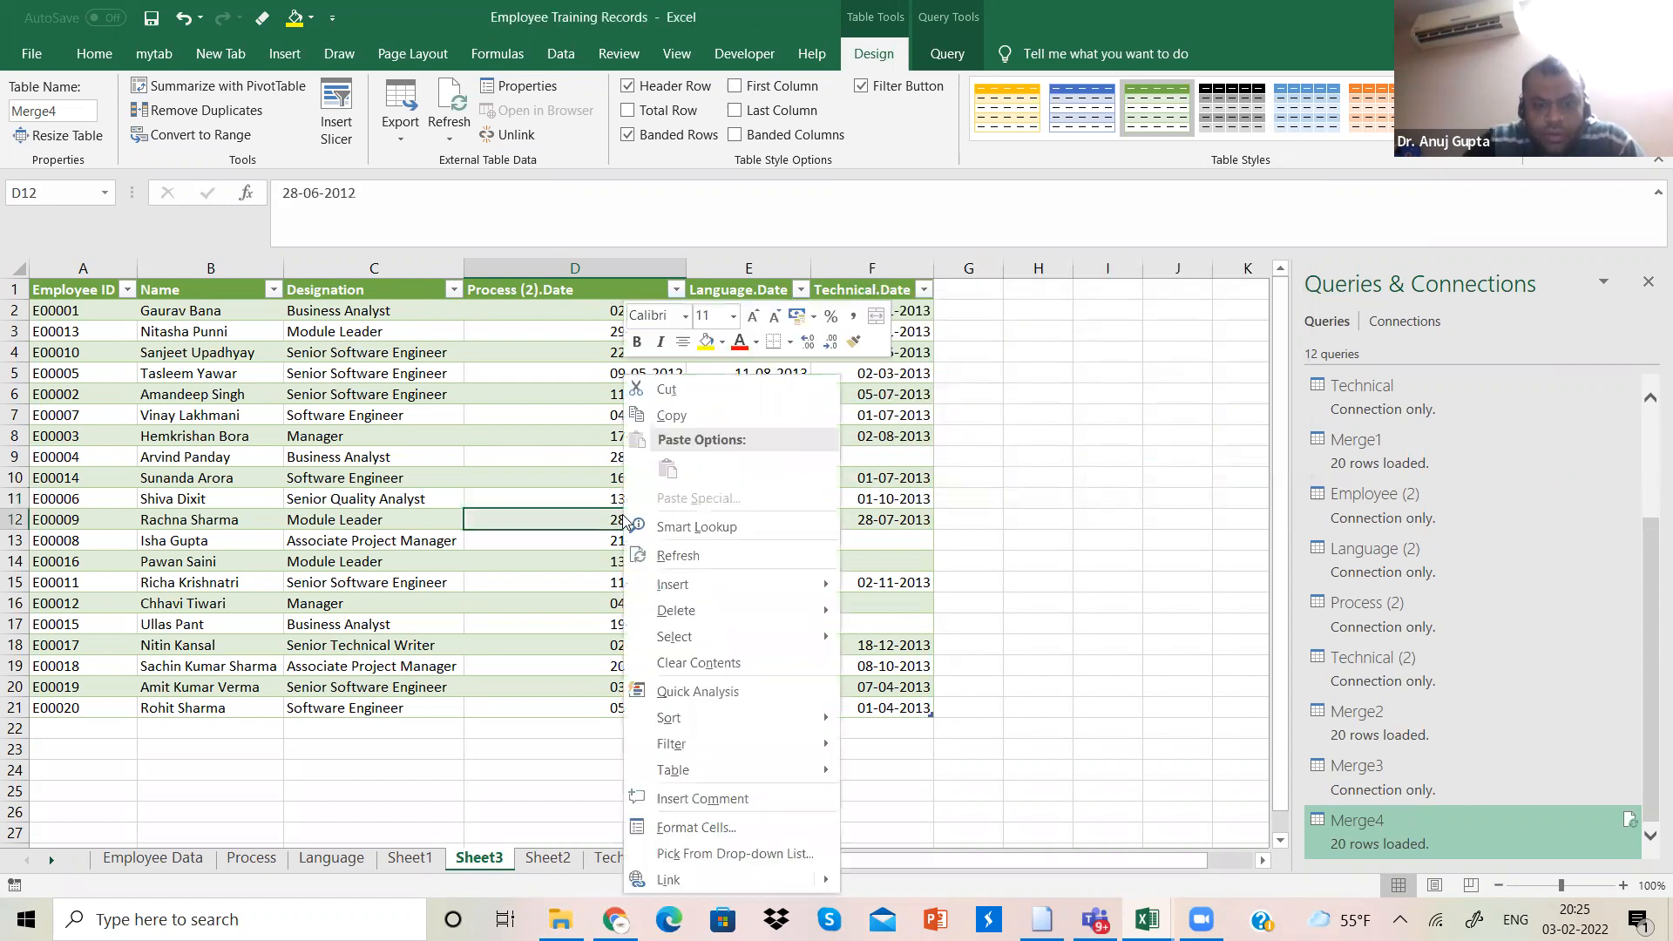
{"action": "left_click", "coordinate": [662, 556]}
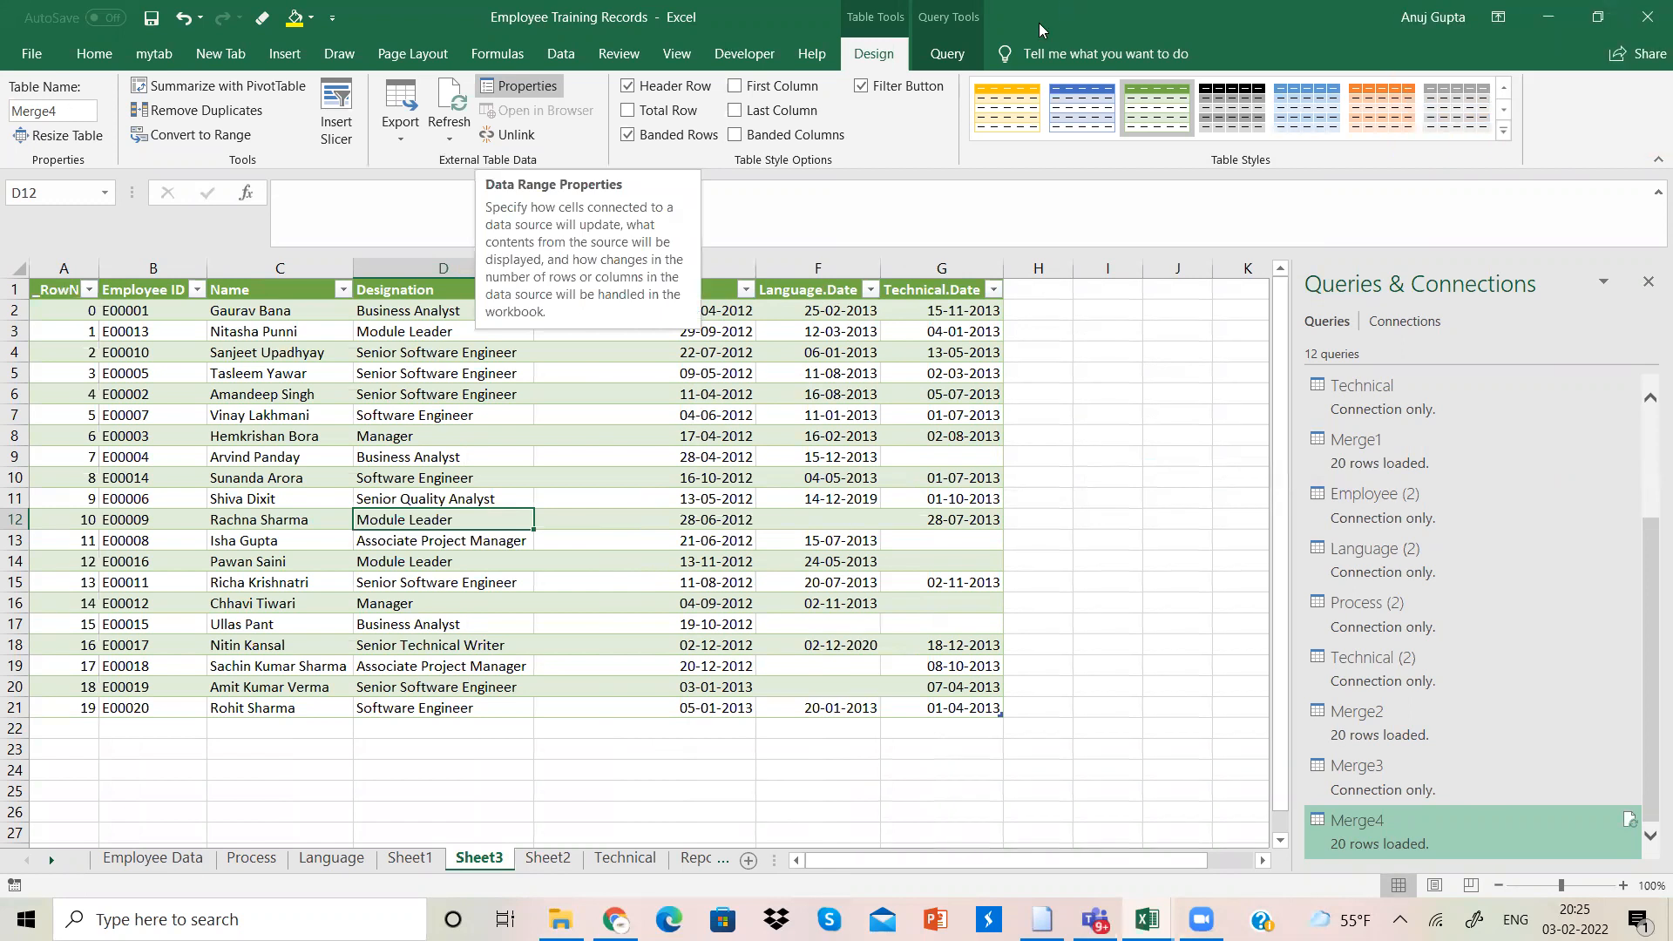
Step: Review the Merge4 table's external data properties once more and close the Employee Training Records workbook without saving
{"action": "left_click", "coordinate": [520, 85]}
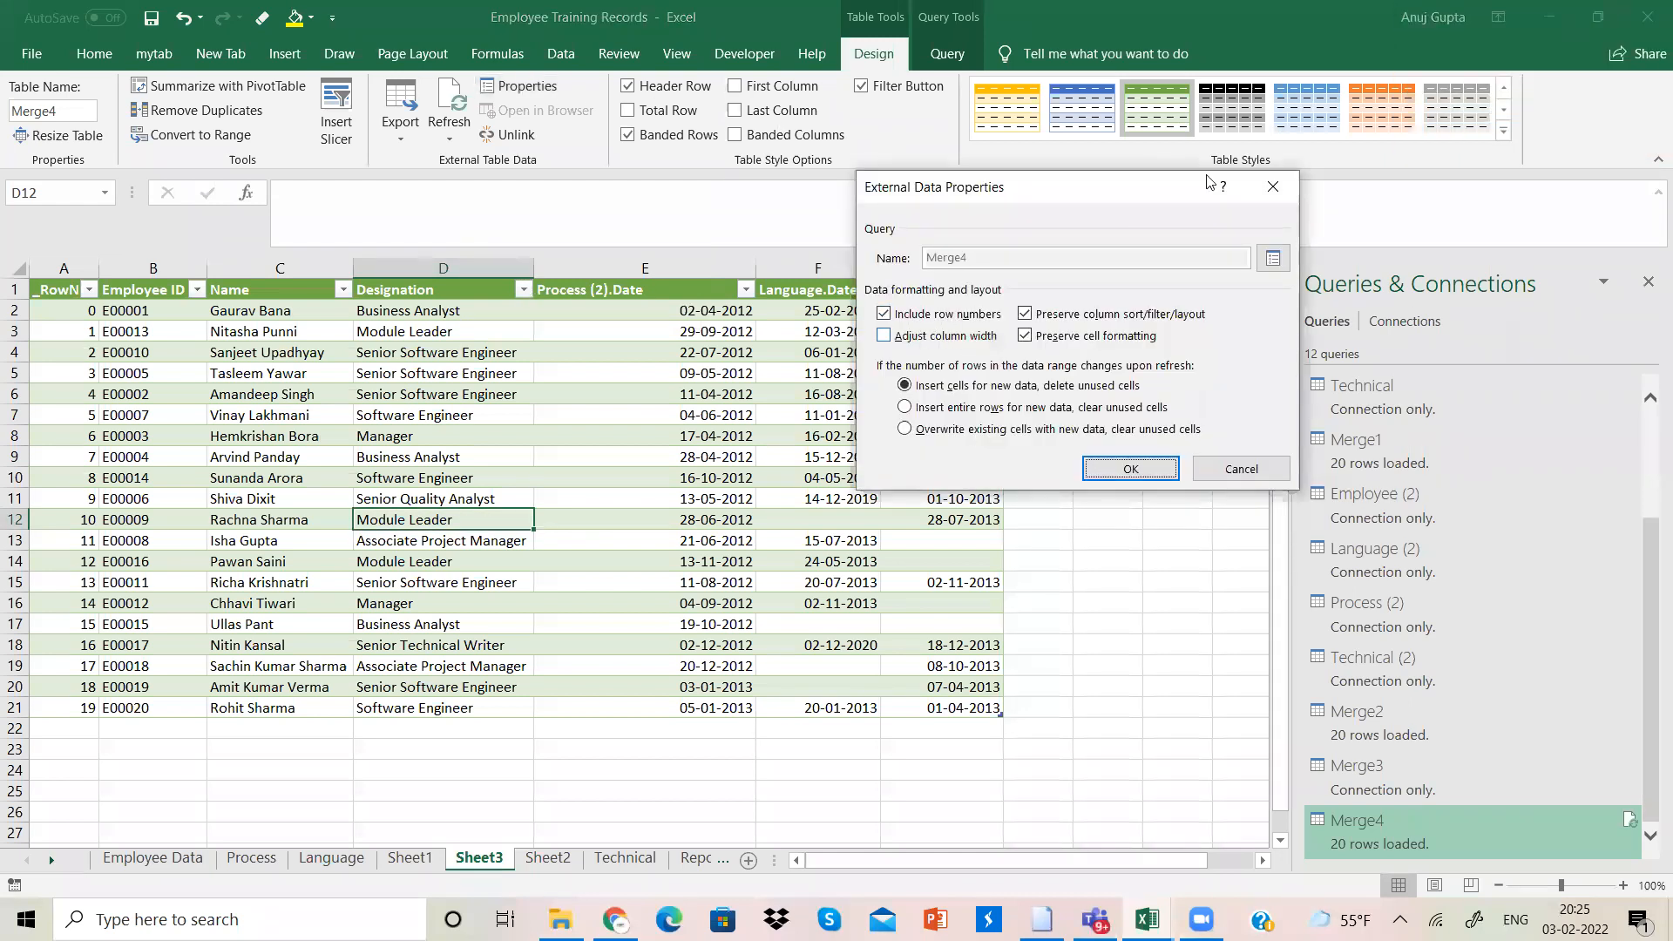
{"action": "left_click", "coordinate": [1274, 187]}
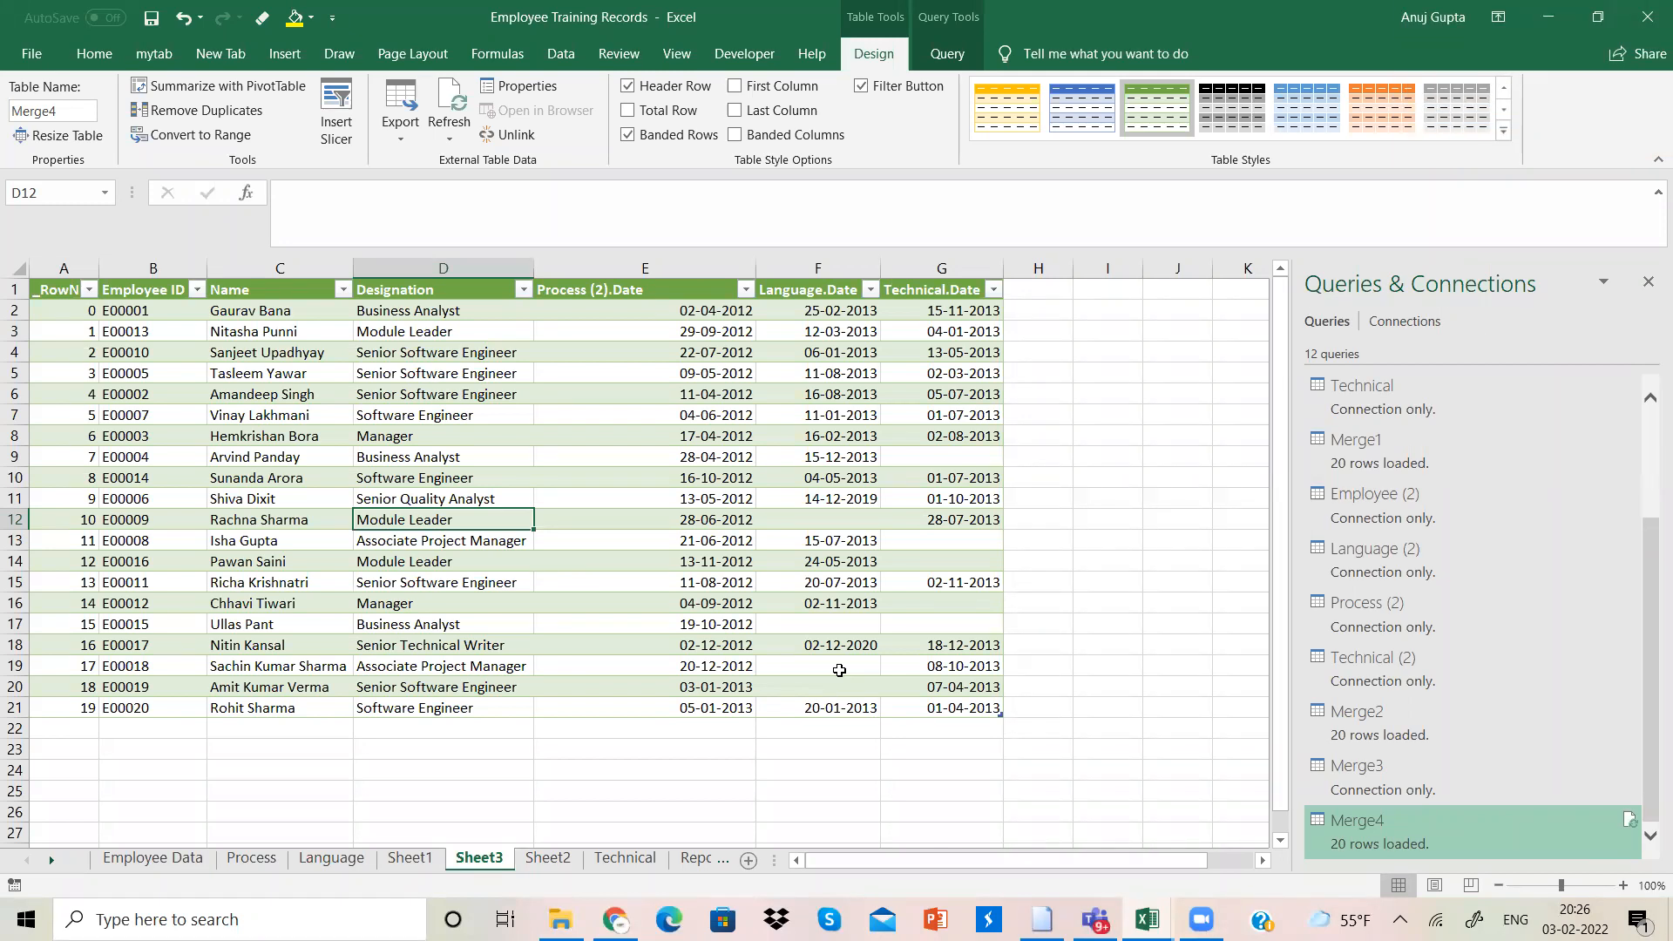
{"action": "left_click", "coordinate": [1650, 16]}
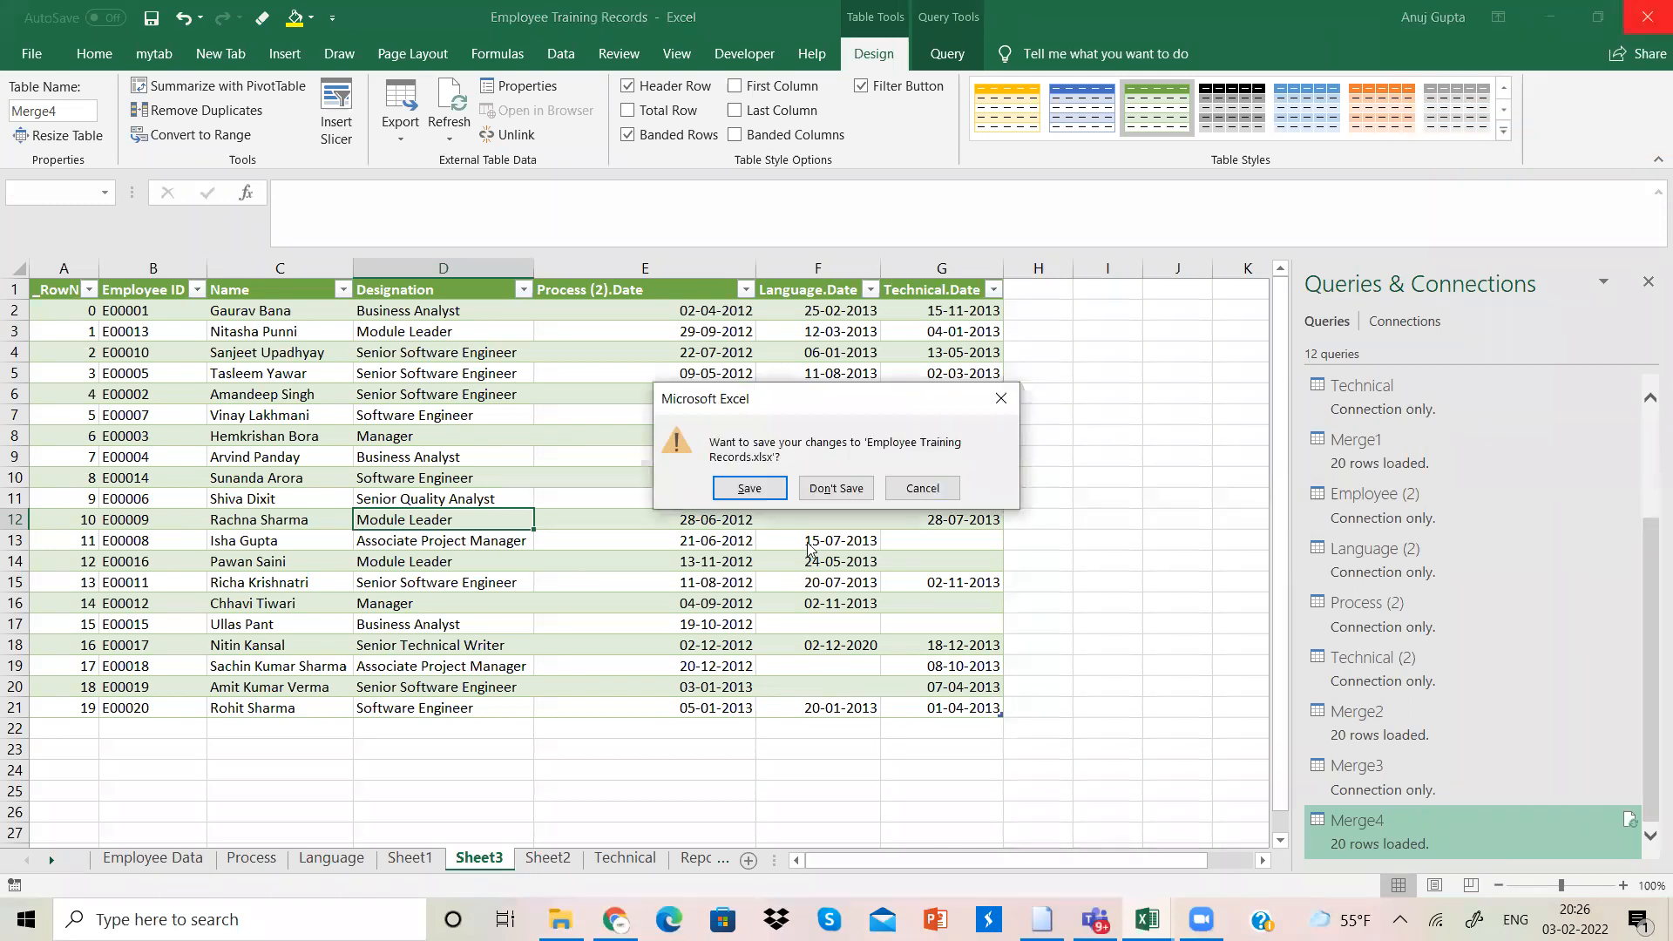
{"action": "left_click", "coordinate": [836, 489]}
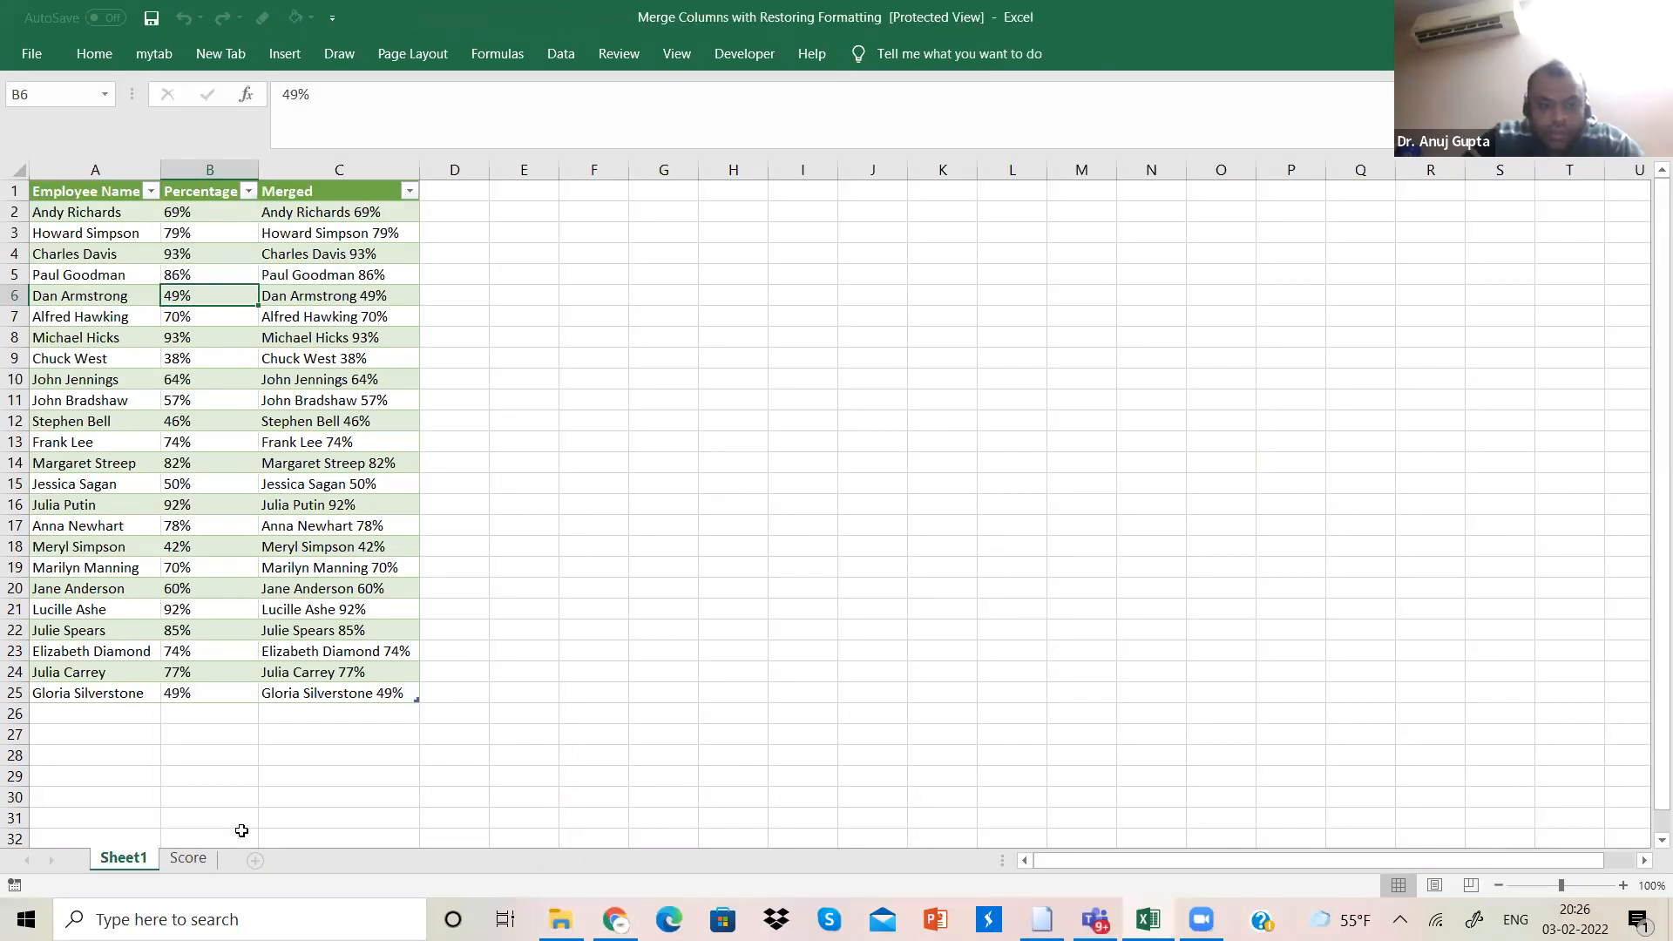
Step: Look through the Score sheet and Sheet1 of the Merge Columns with Restoring Formatting workbook
{"action": "left_click", "coordinate": [190, 859]}
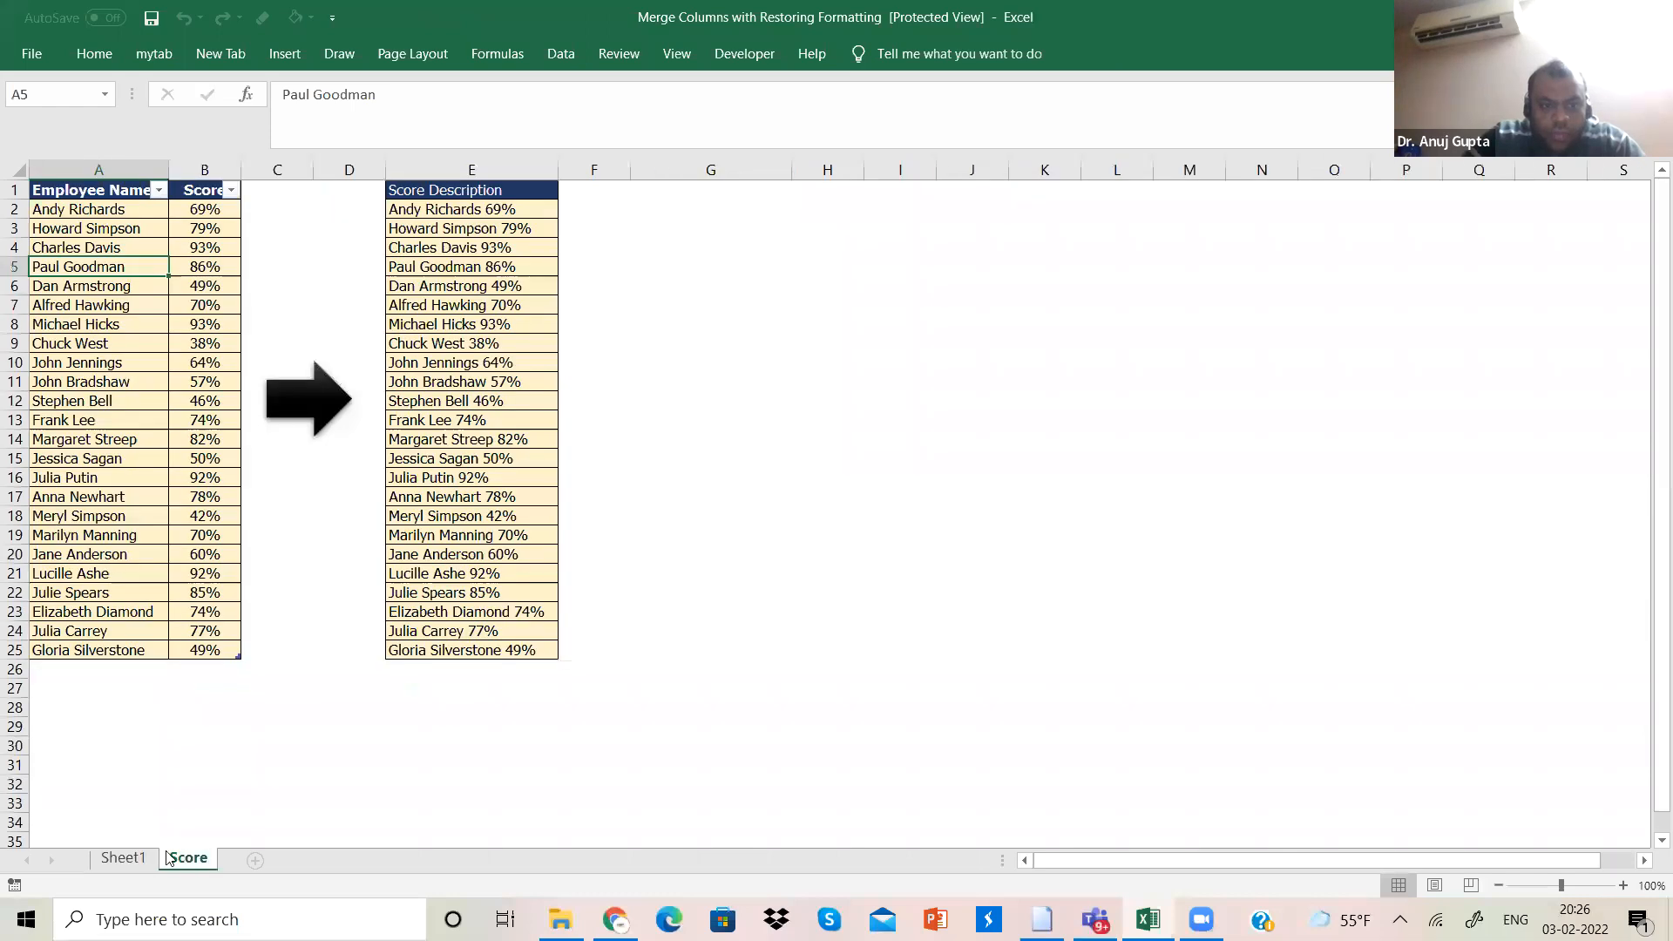
{"action": "left_click", "coordinate": [153, 860]}
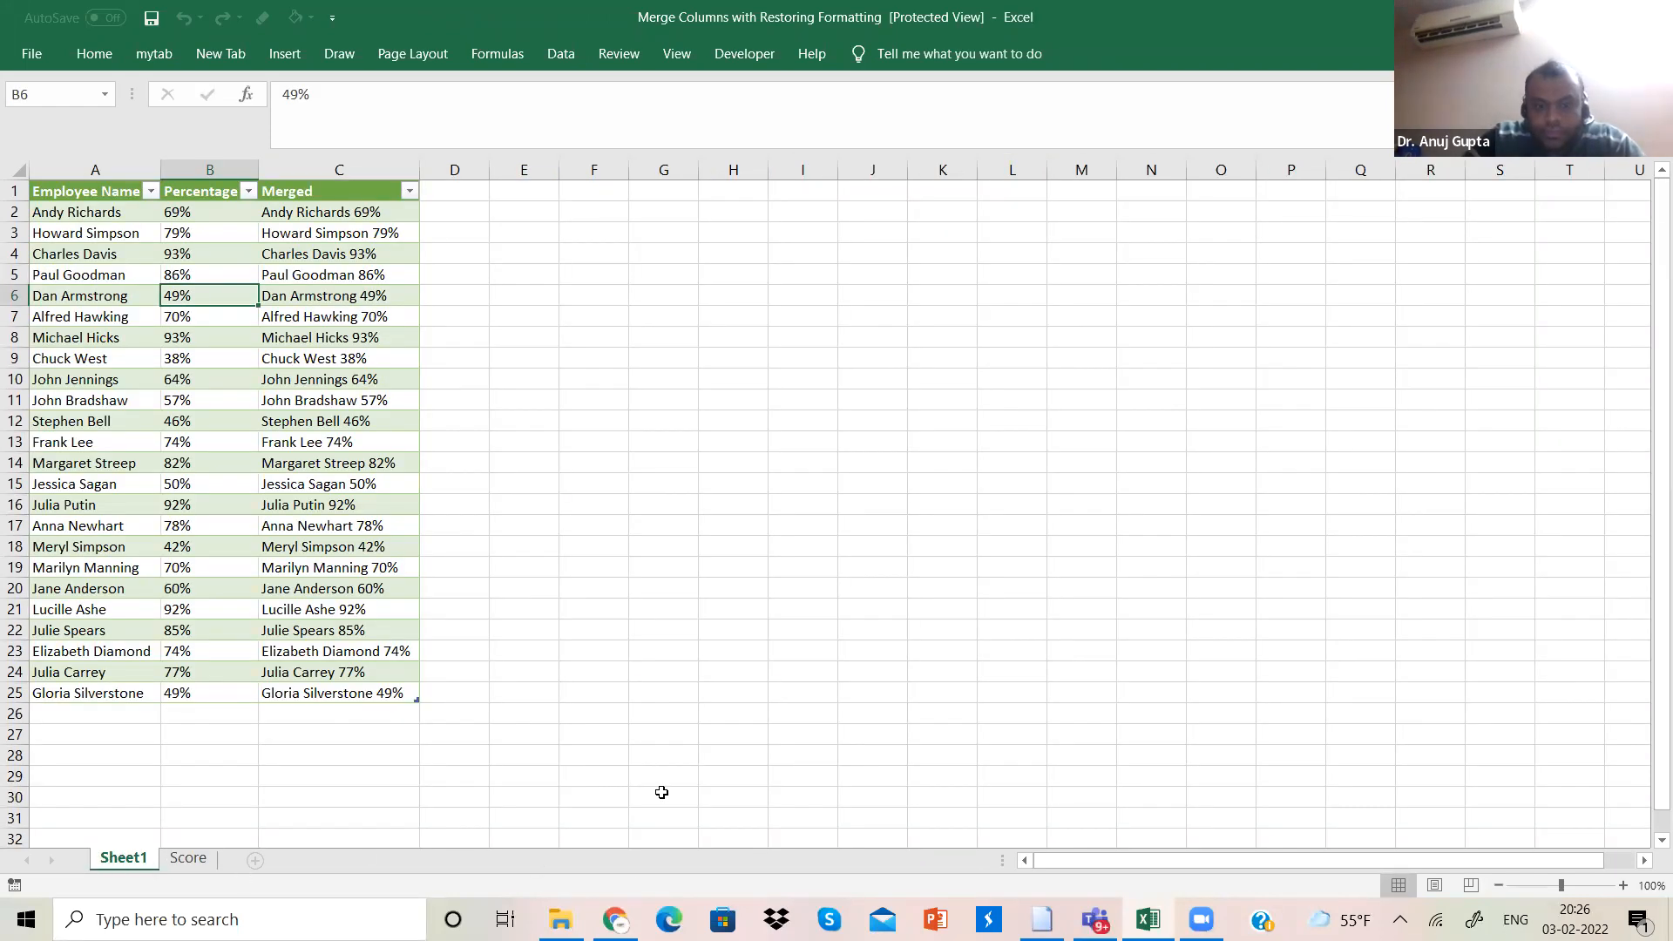
Step: Open the Missing Records - Merge Table Approach workbook from the LECTURE 4 folder in File Explorer and view its Training Tracker sheet
{"action": "mouse_move", "coordinate": [561, 917]}
{"action": "left_click", "coordinate": [558, 811]}
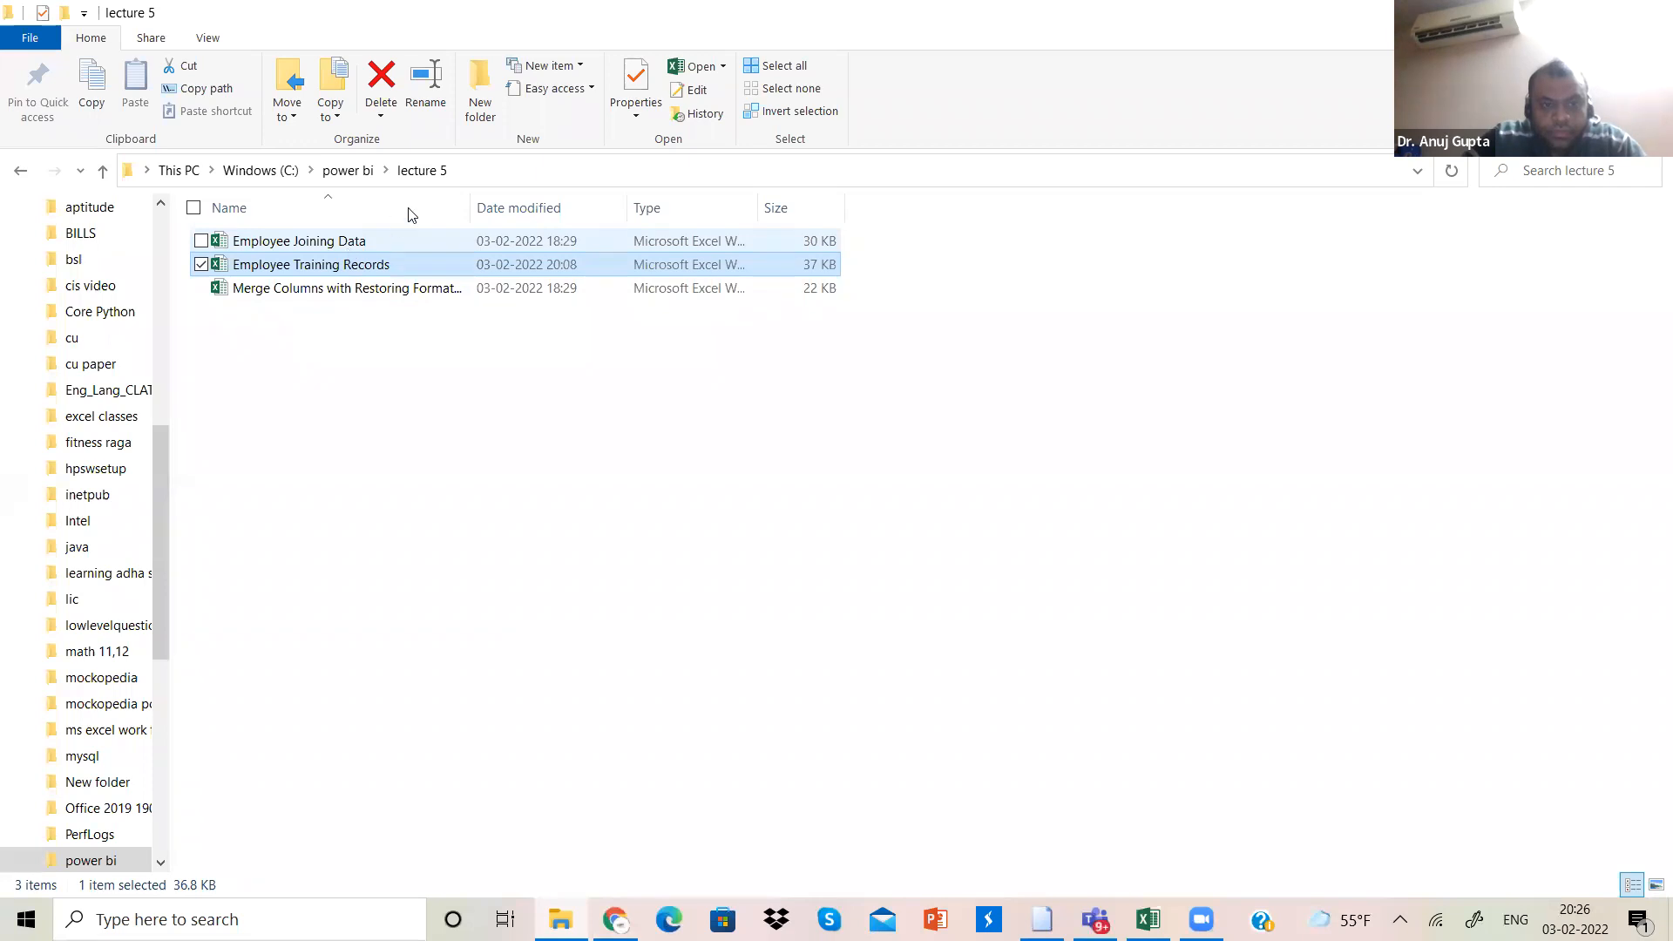
{"action": "key", "text": "BackSpace"}
{"action": "double_click", "coordinate": [284, 313]}
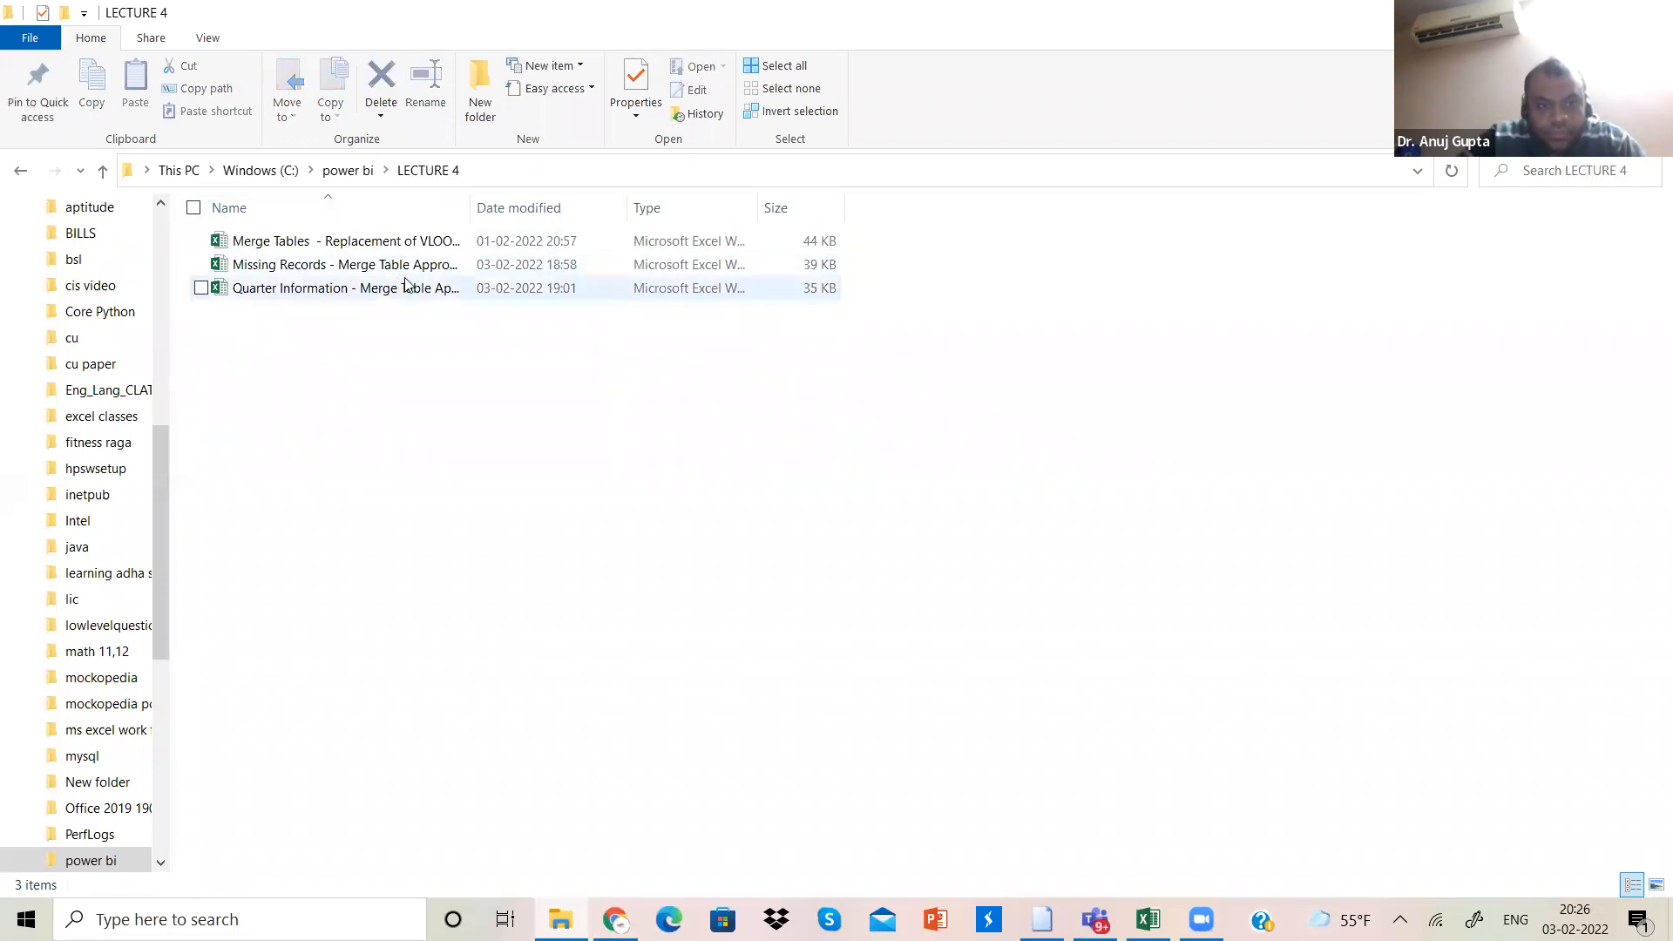
{"action": "double_click", "coordinate": [407, 270]}
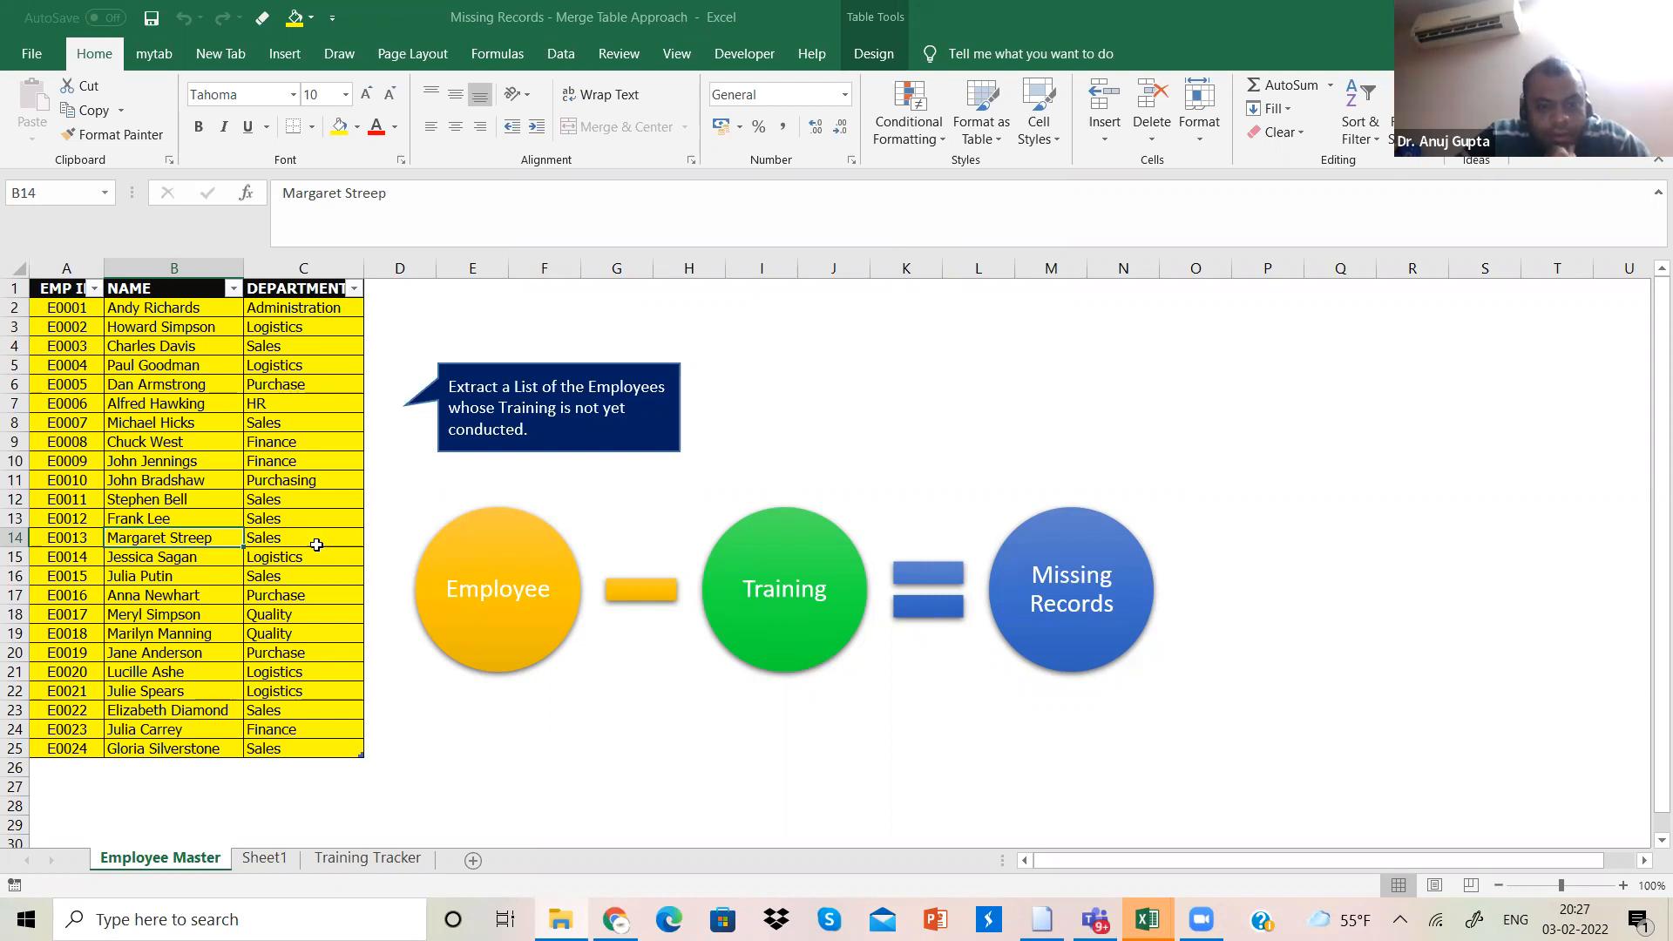
{"action": "left_click", "coordinate": [376, 862]}
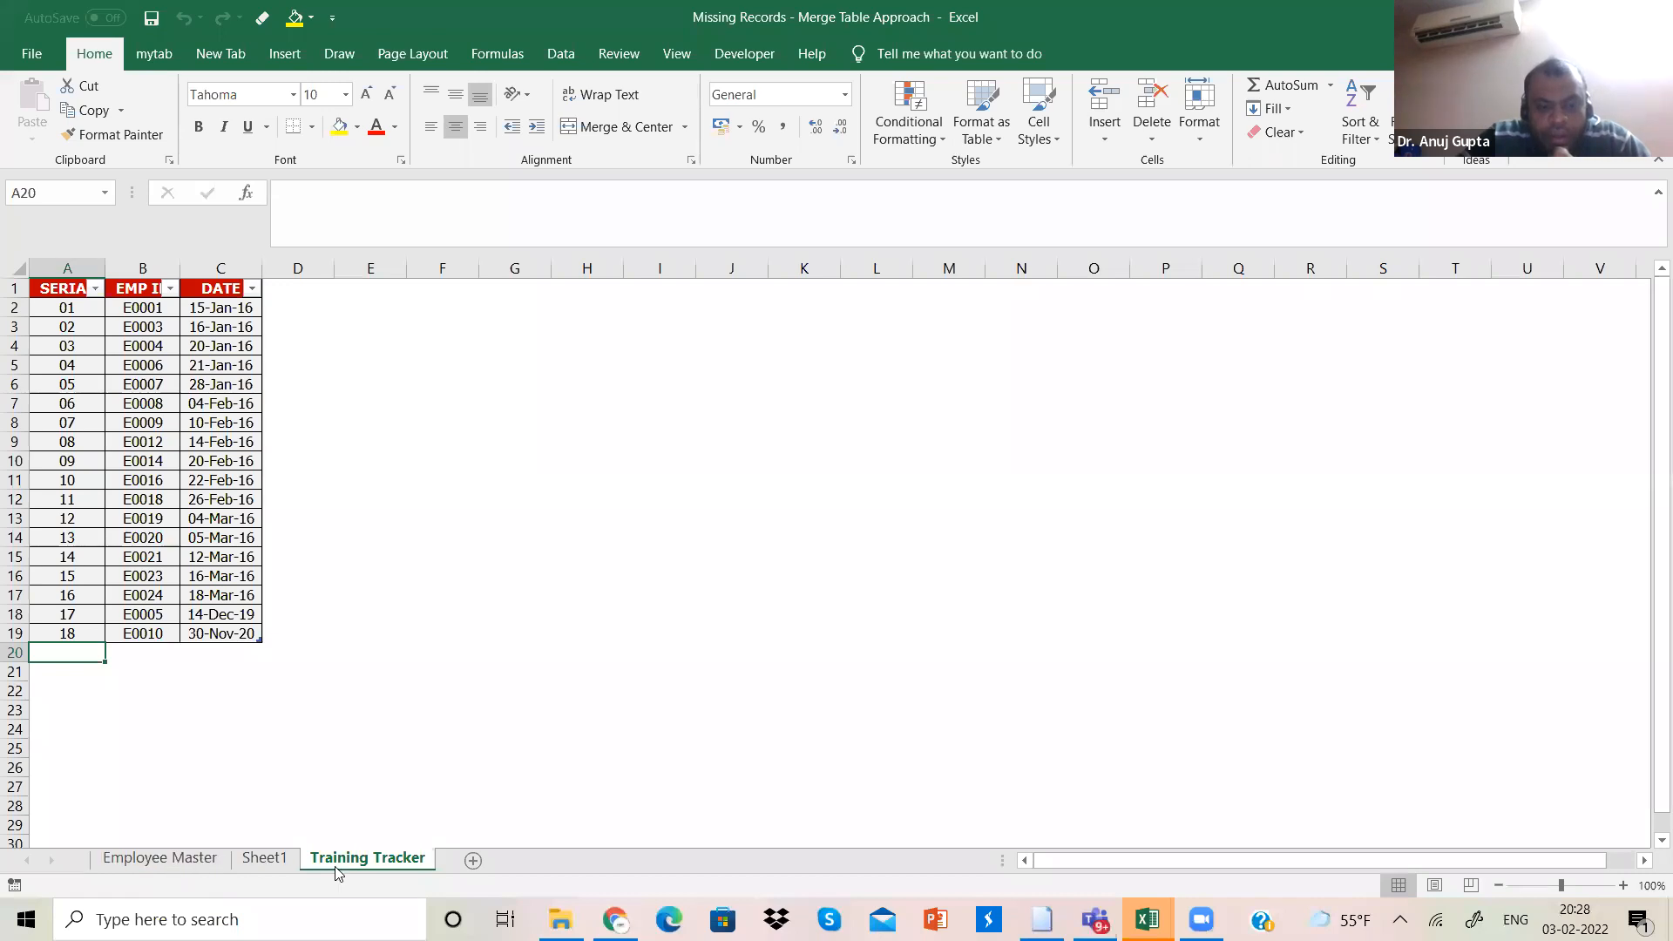
Step: Look over Sheet1's missing-records table and the employee list and task note on the Employee Master sheet
{"action": "left_click", "coordinate": [267, 863]}
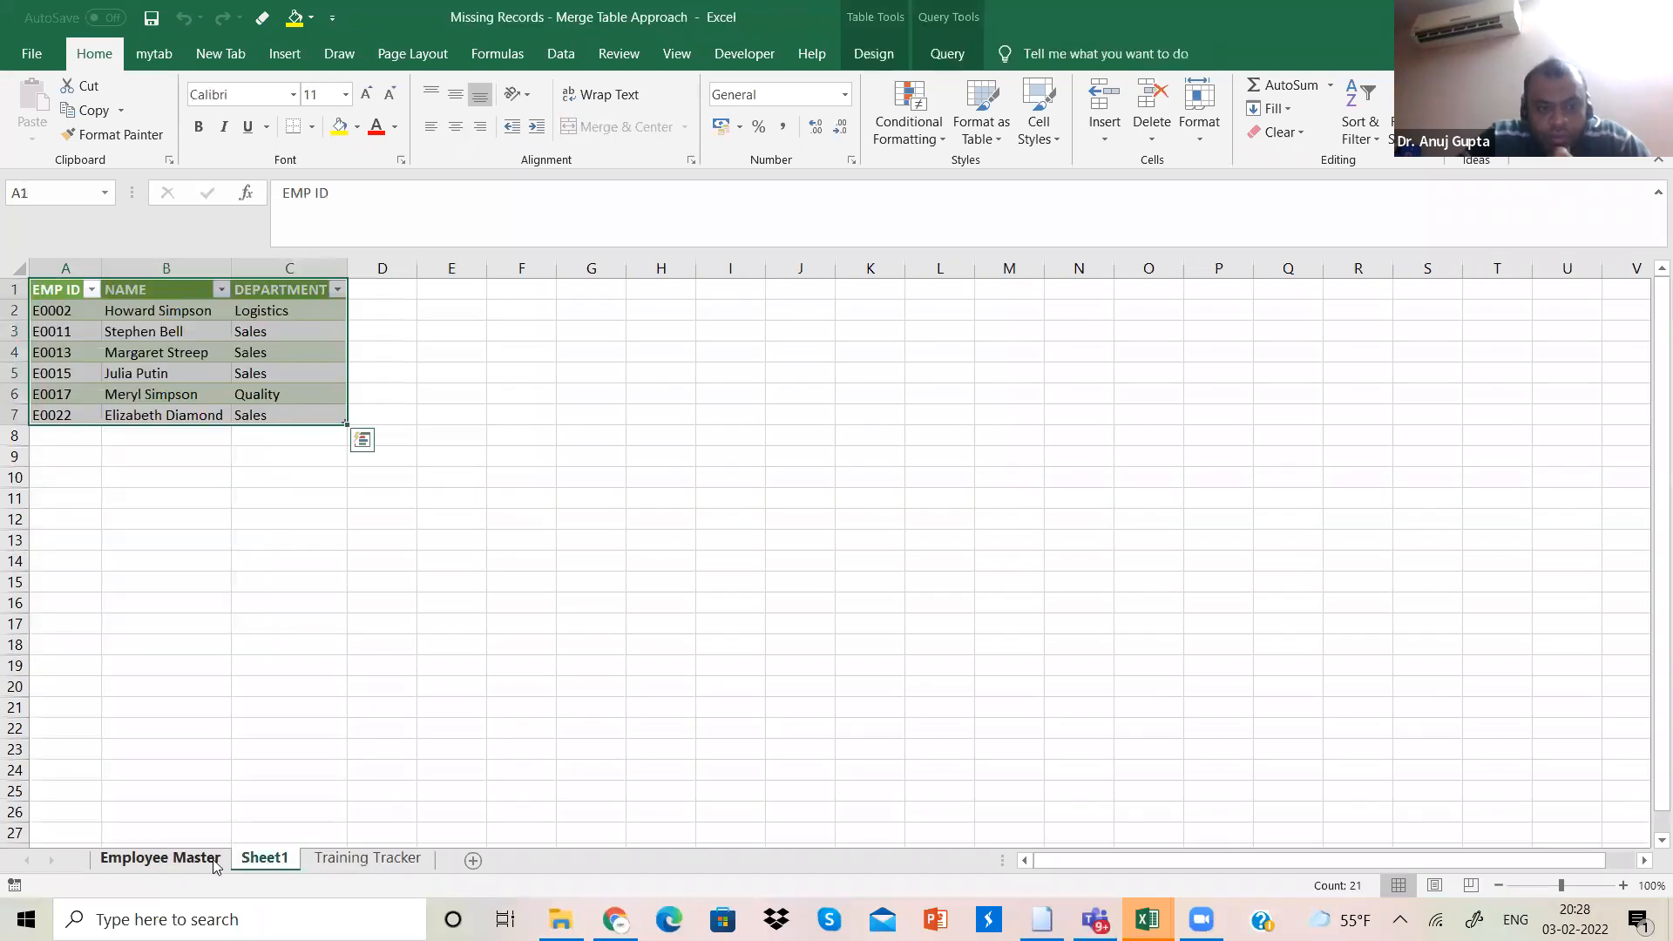
{"action": "left_click", "coordinate": [216, 863]}
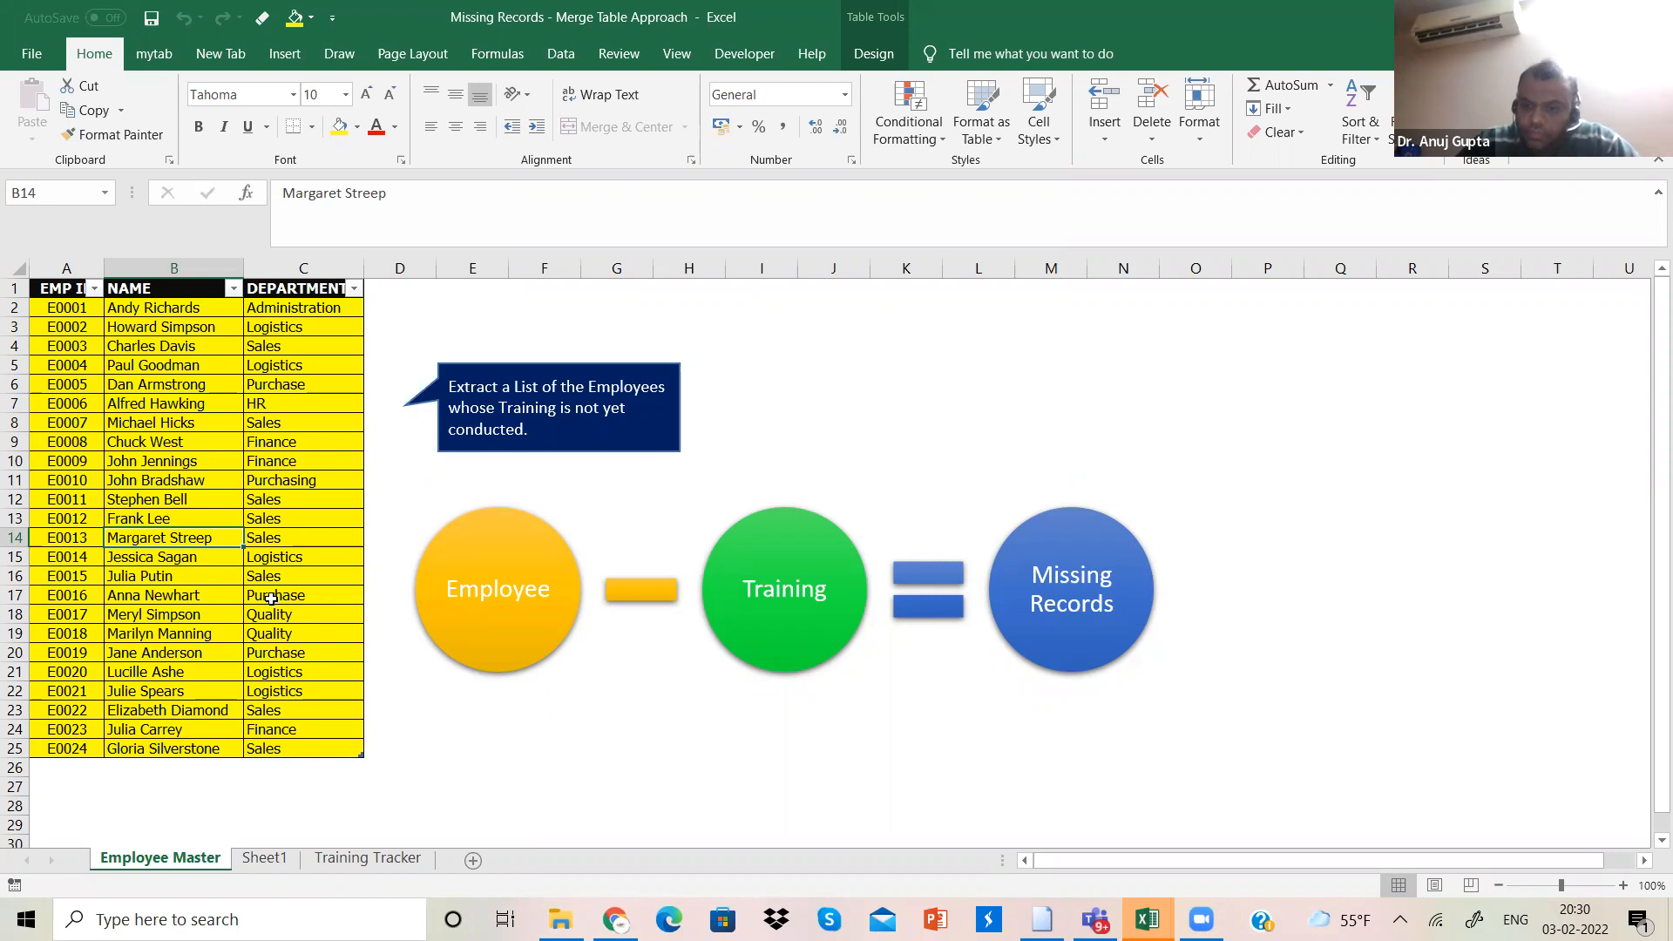
{"action": "left_click", "coordinate": [1051, 279]}
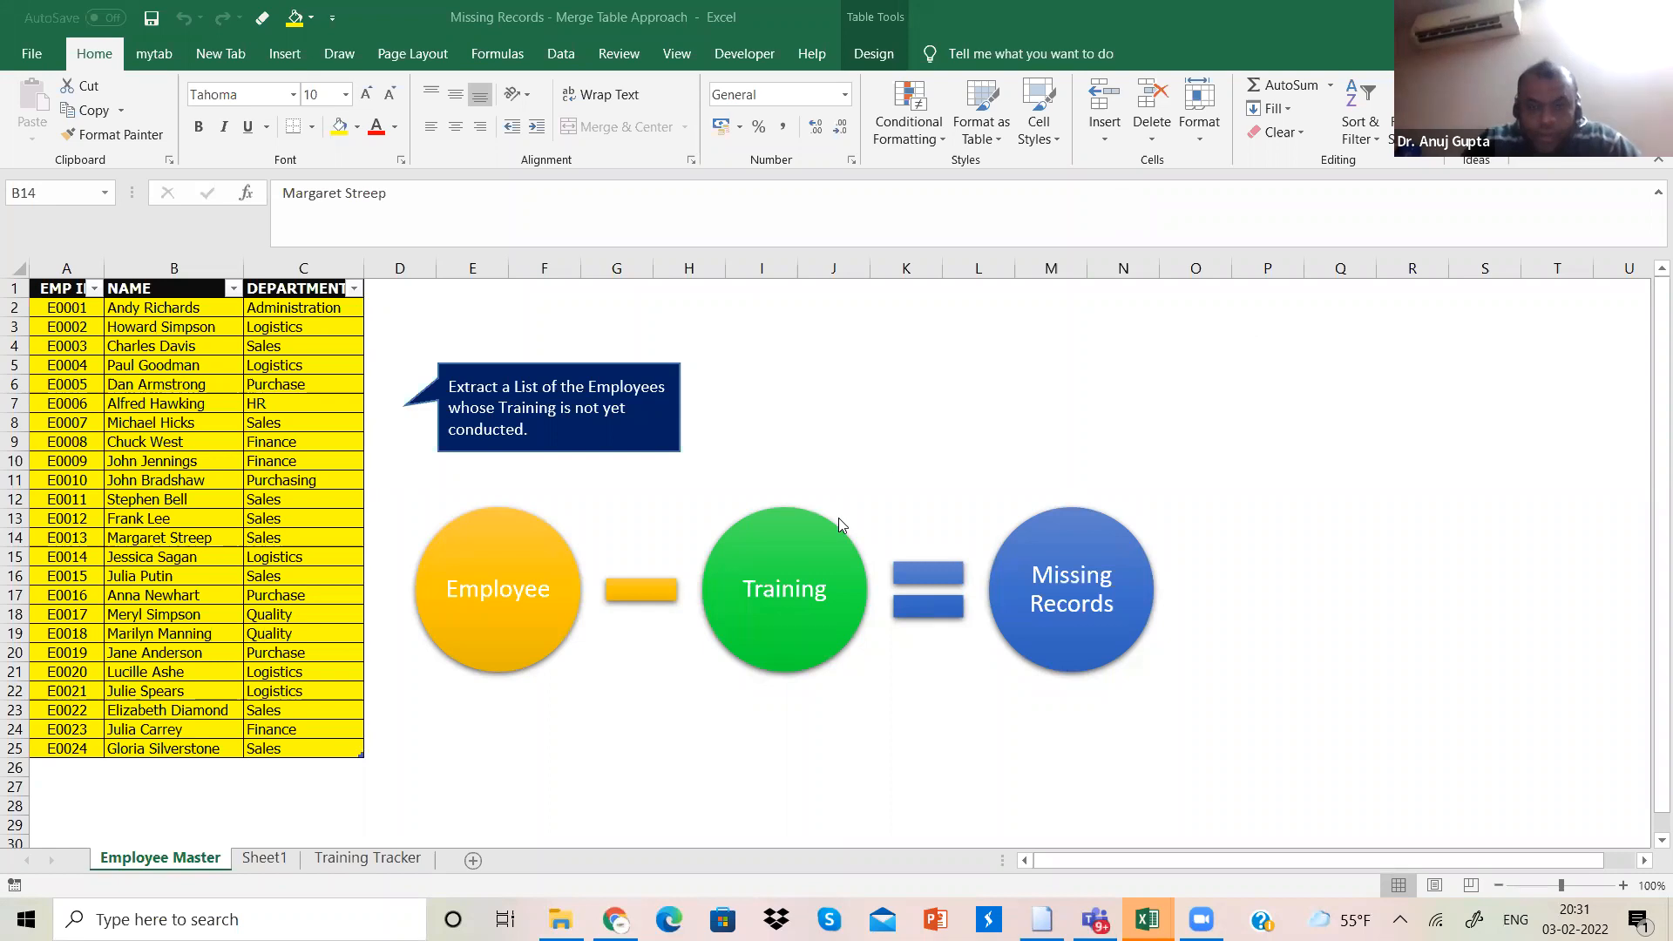
{"action": "left_click", "coordinate": [206, 579]}
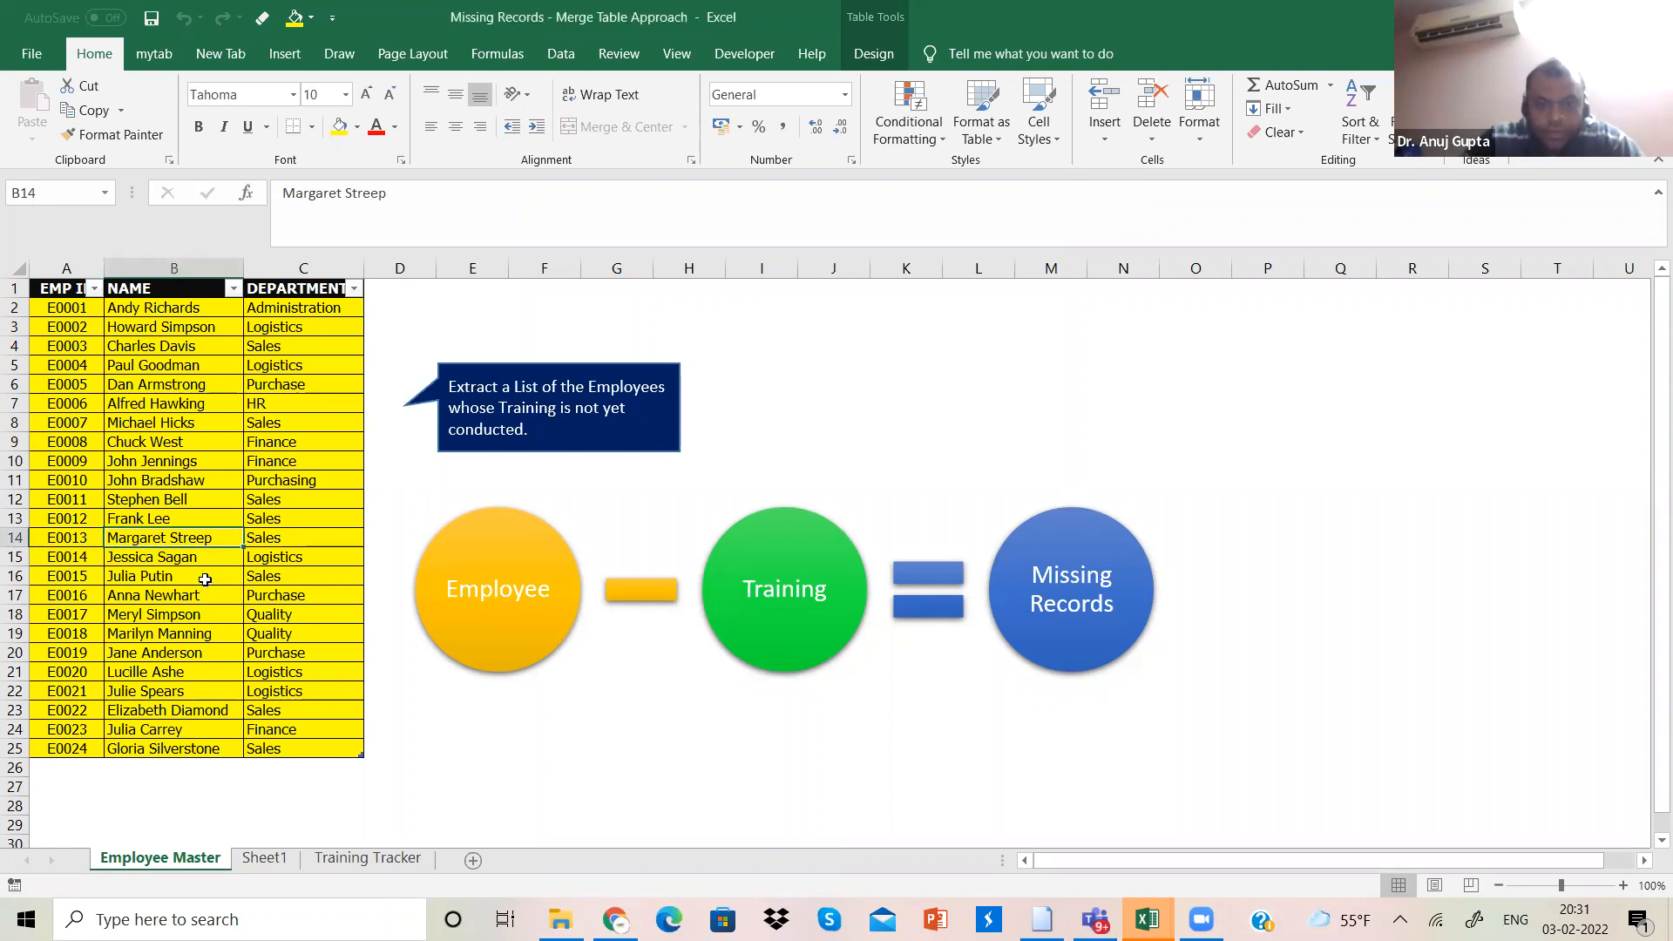
Step: Import the Employee Master table into Power Query and load it as a connection only
{"action": "left_click", "coordinate": [562, 54]}
{"action": "left_click", "coordinate": [191, 136]}
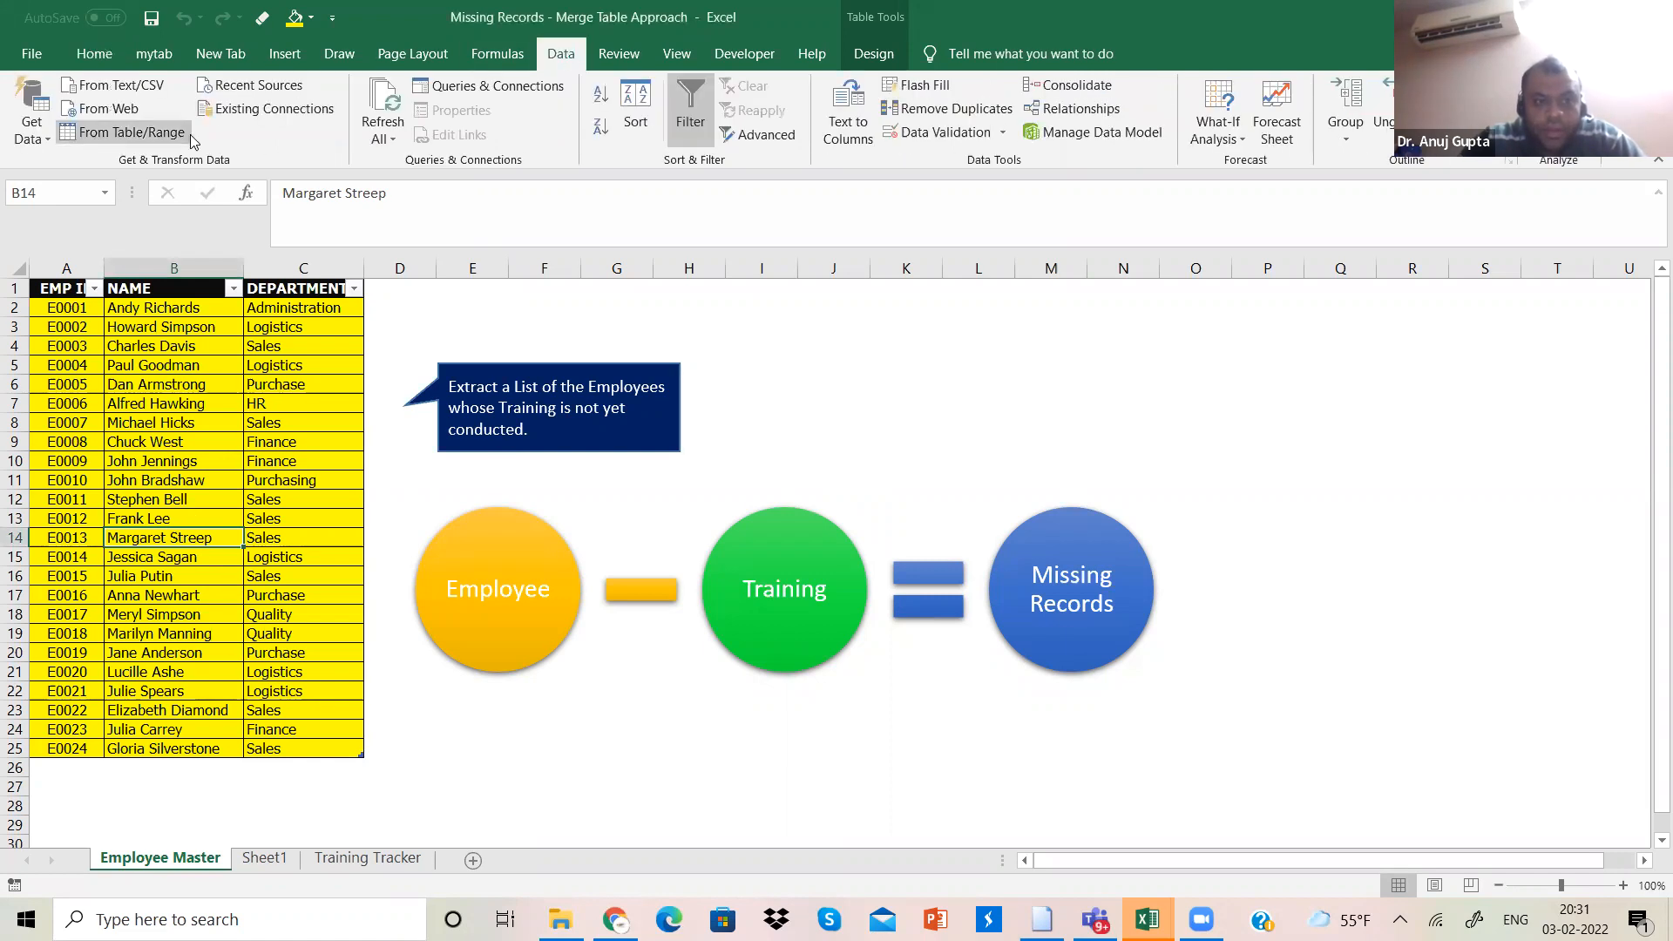
{"action": "left_click", "coordinate": [917, 544]}
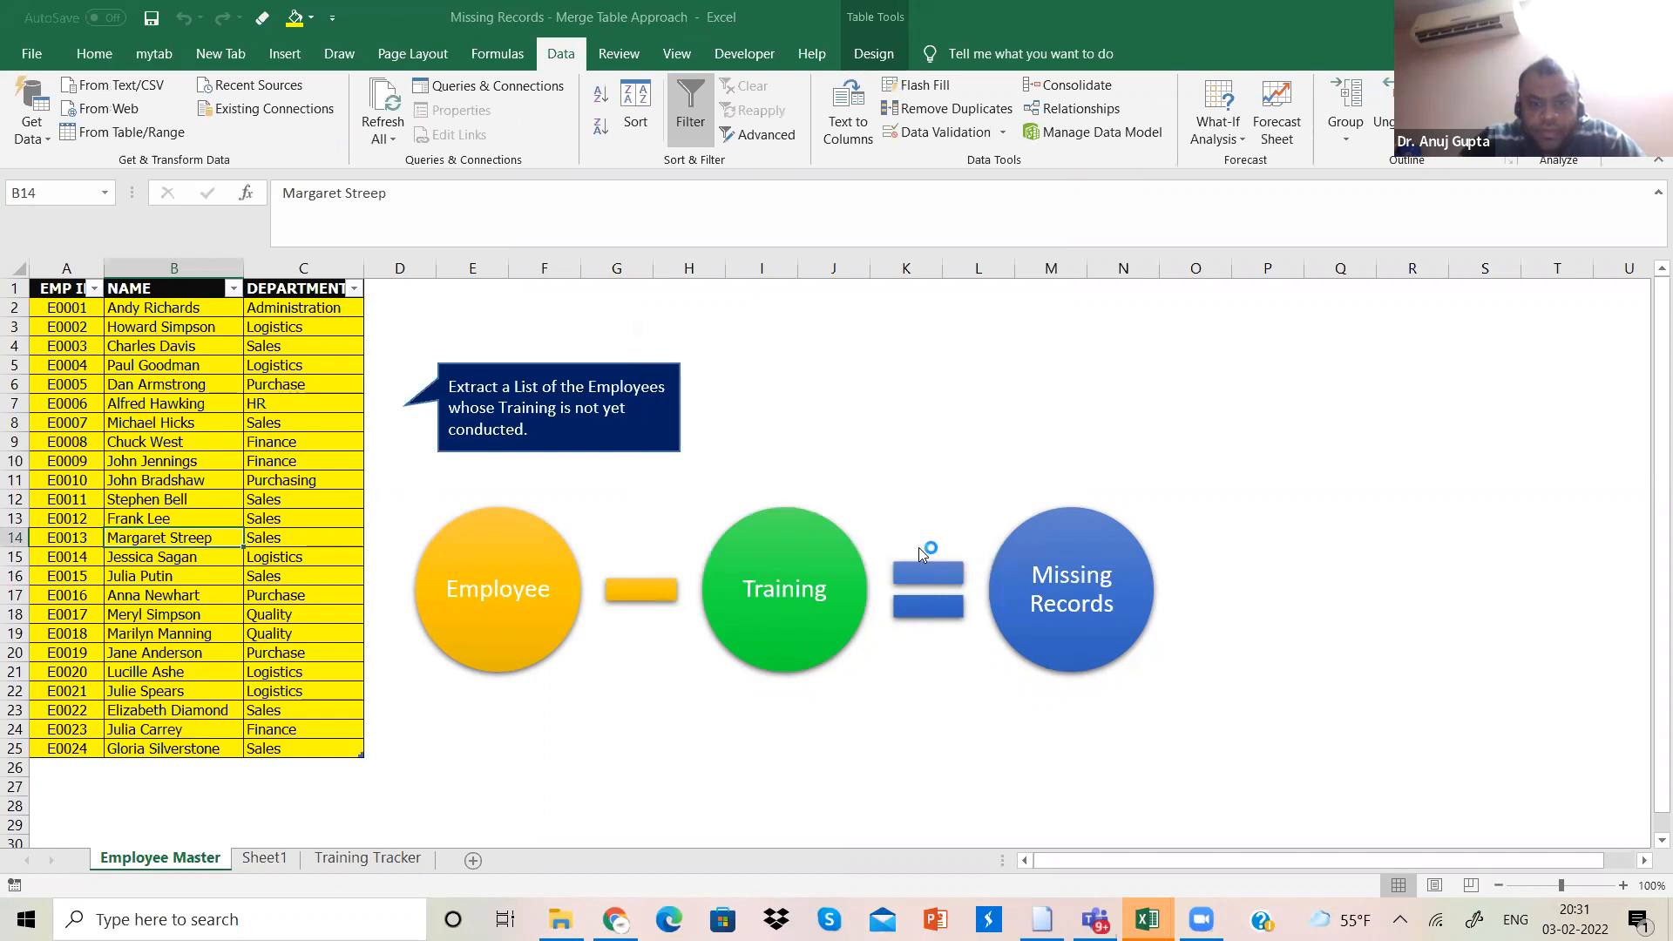
{"action": "left_click", "coordinate": [1042, 521]}
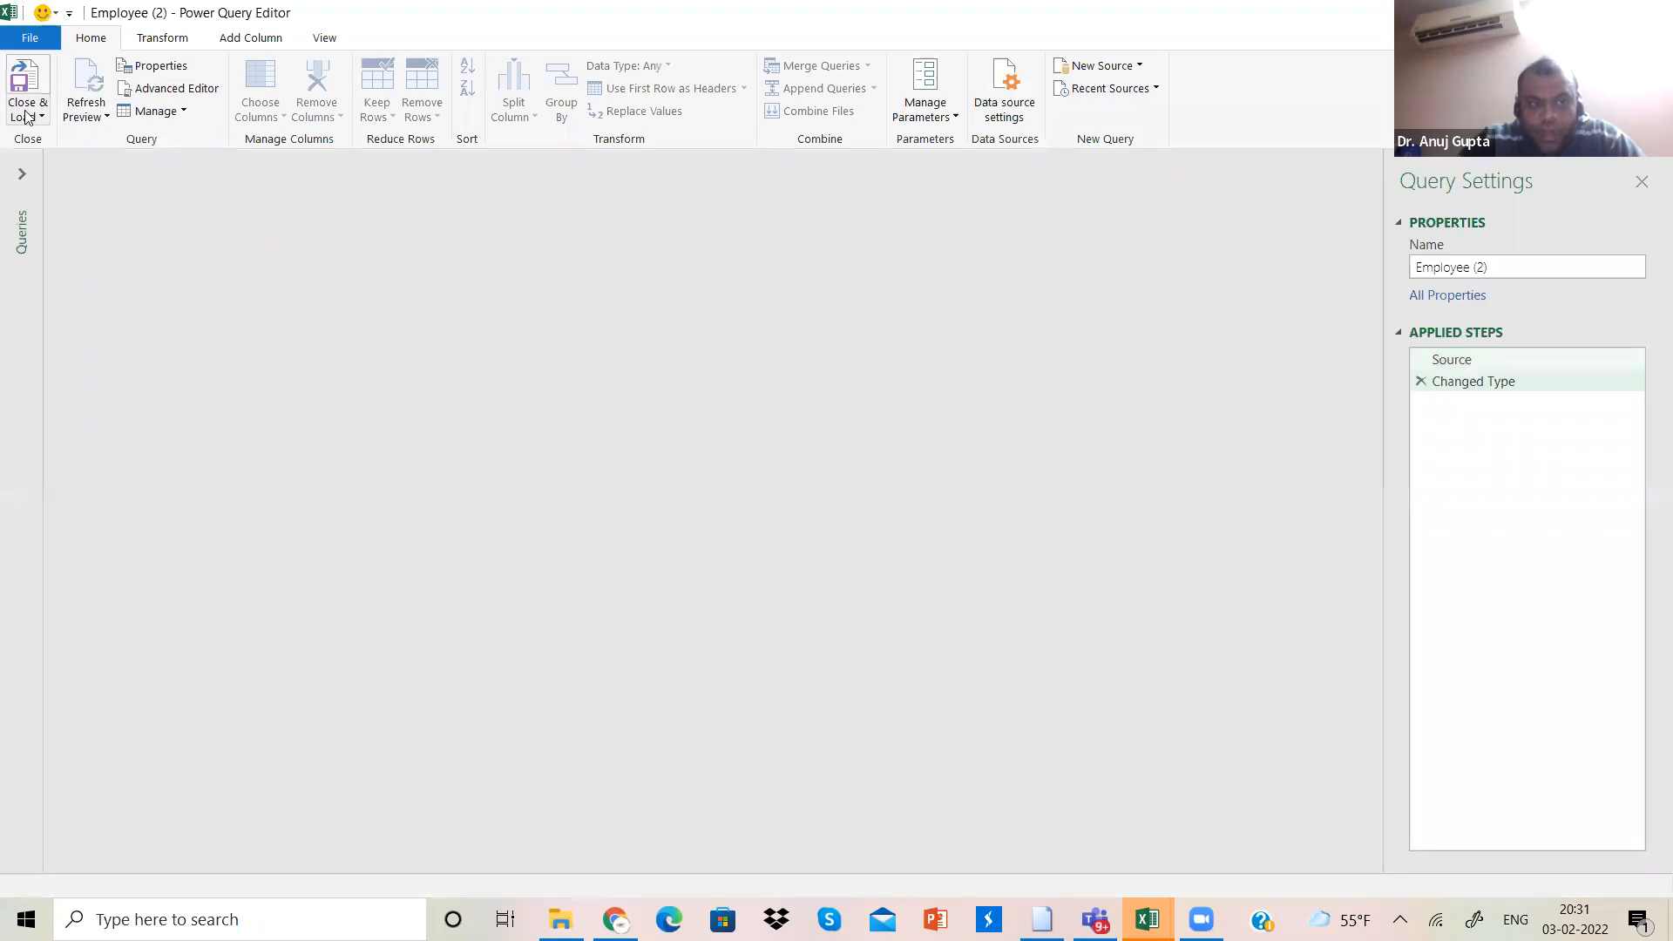
{"action": "left_click", "coordinate": [28, 116]}
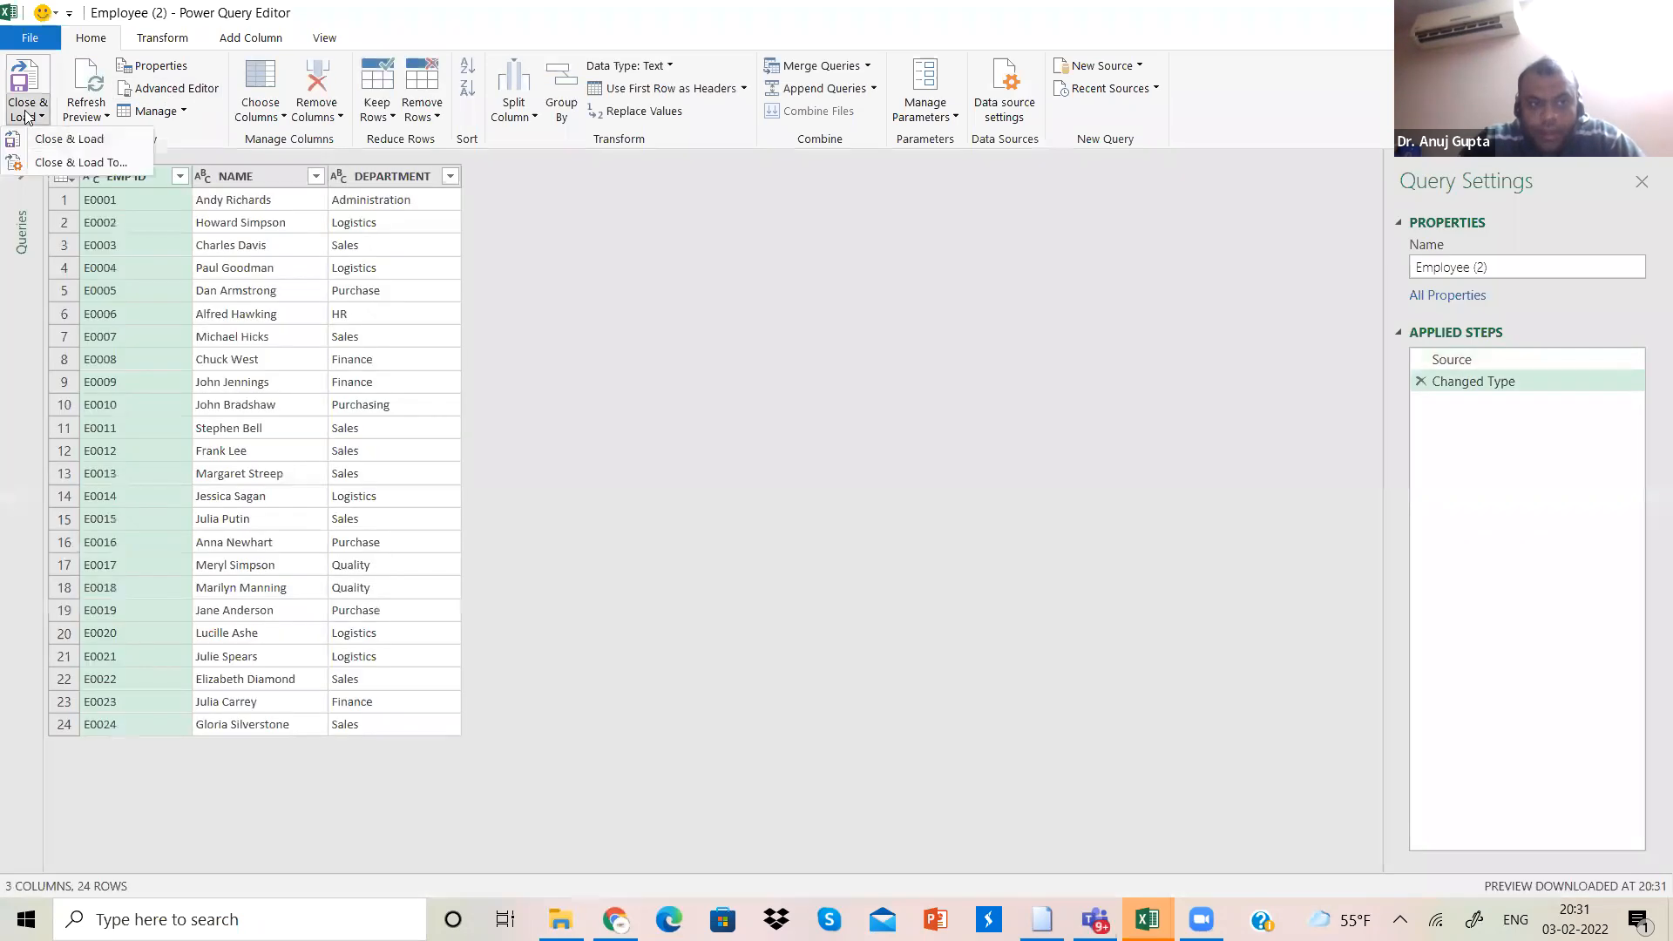
{"action": "left_click", "coordinate": [70, 163]}
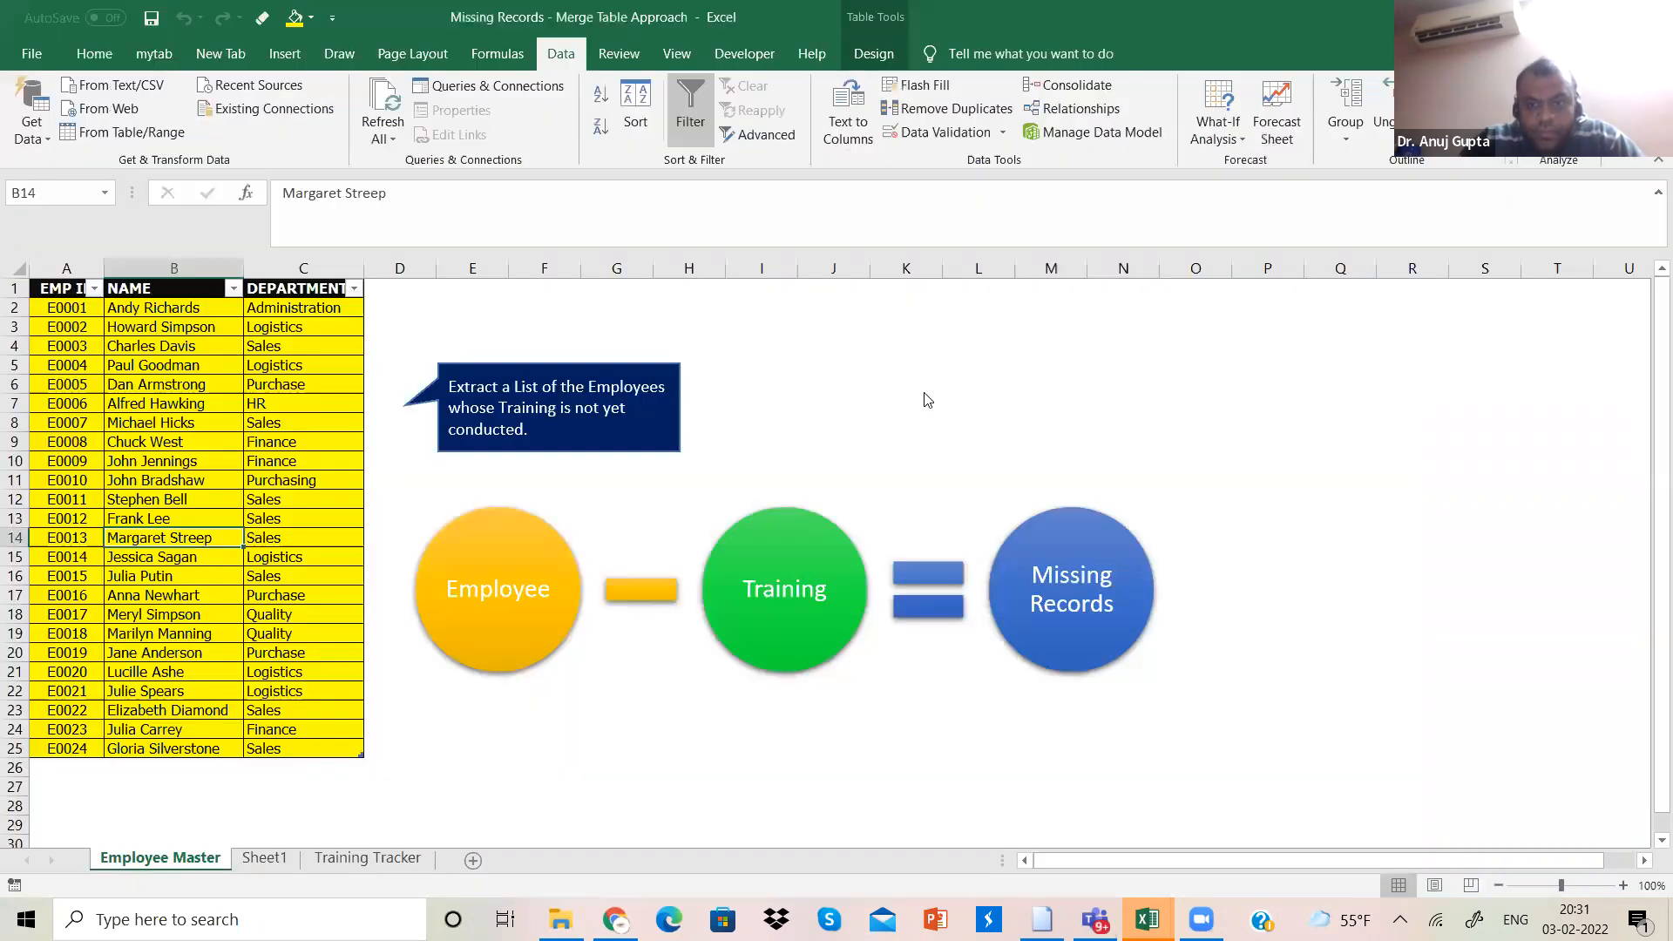
{"action": "left_click", "coordinate": [992, 315]}
{"action": "left_click", "coordinate": [1085, 461]}
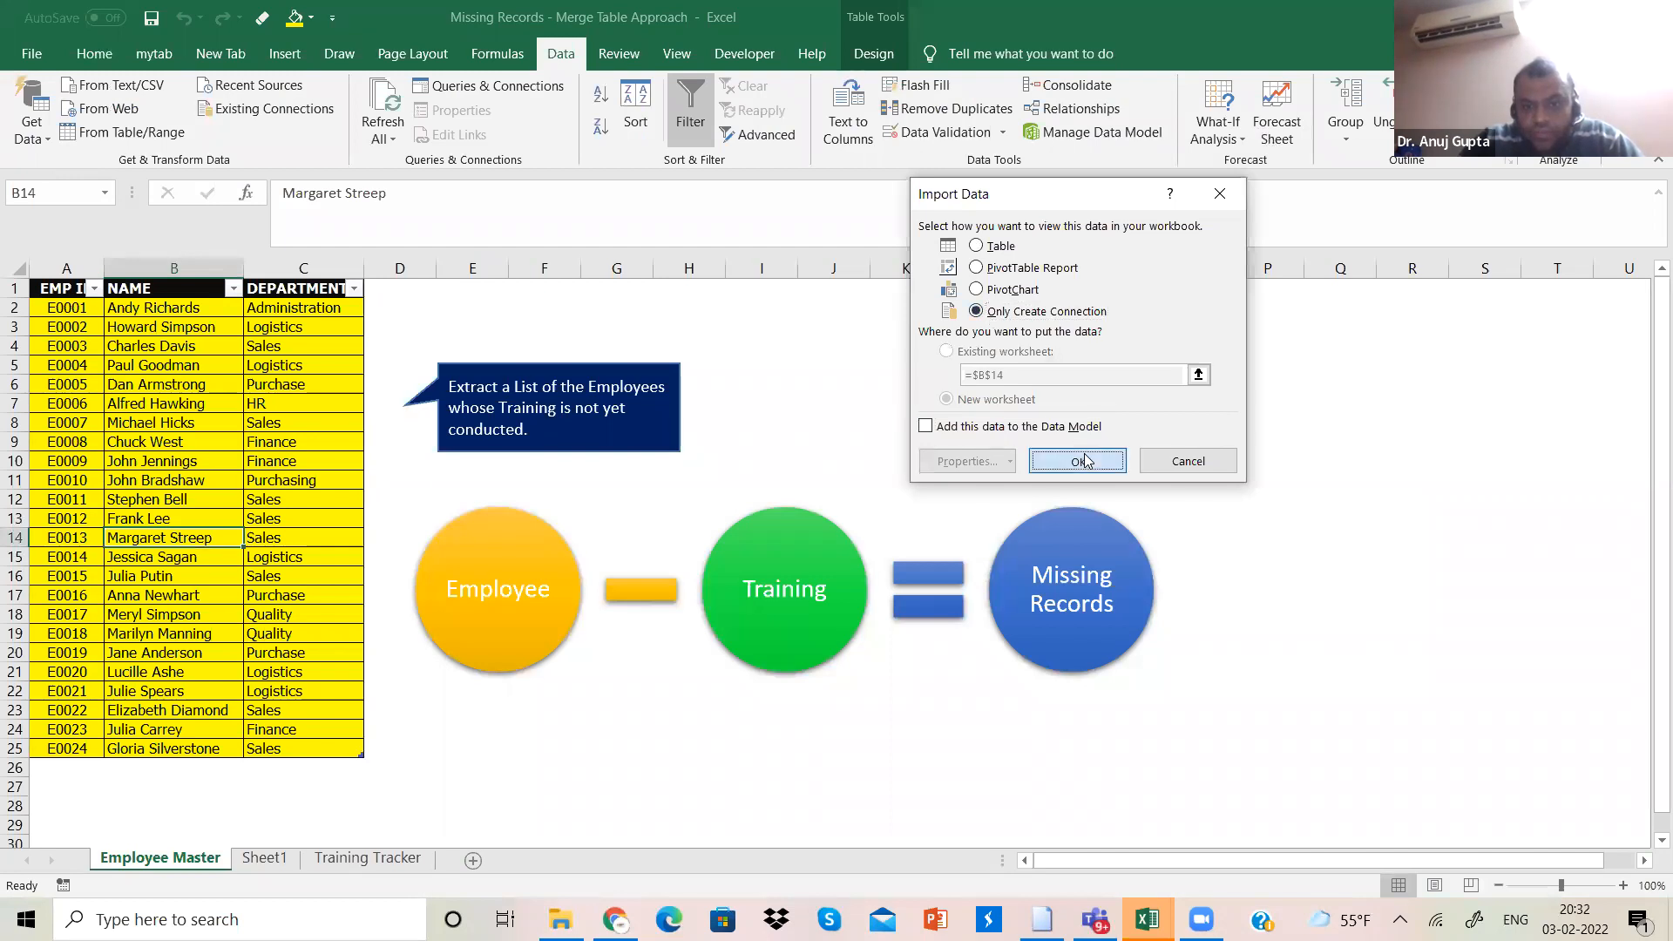
Step: Import the Training Tracker sheet's table into Power Query and load it as a connection only
{"action": "left_click", "coordinate": [377, 858]}
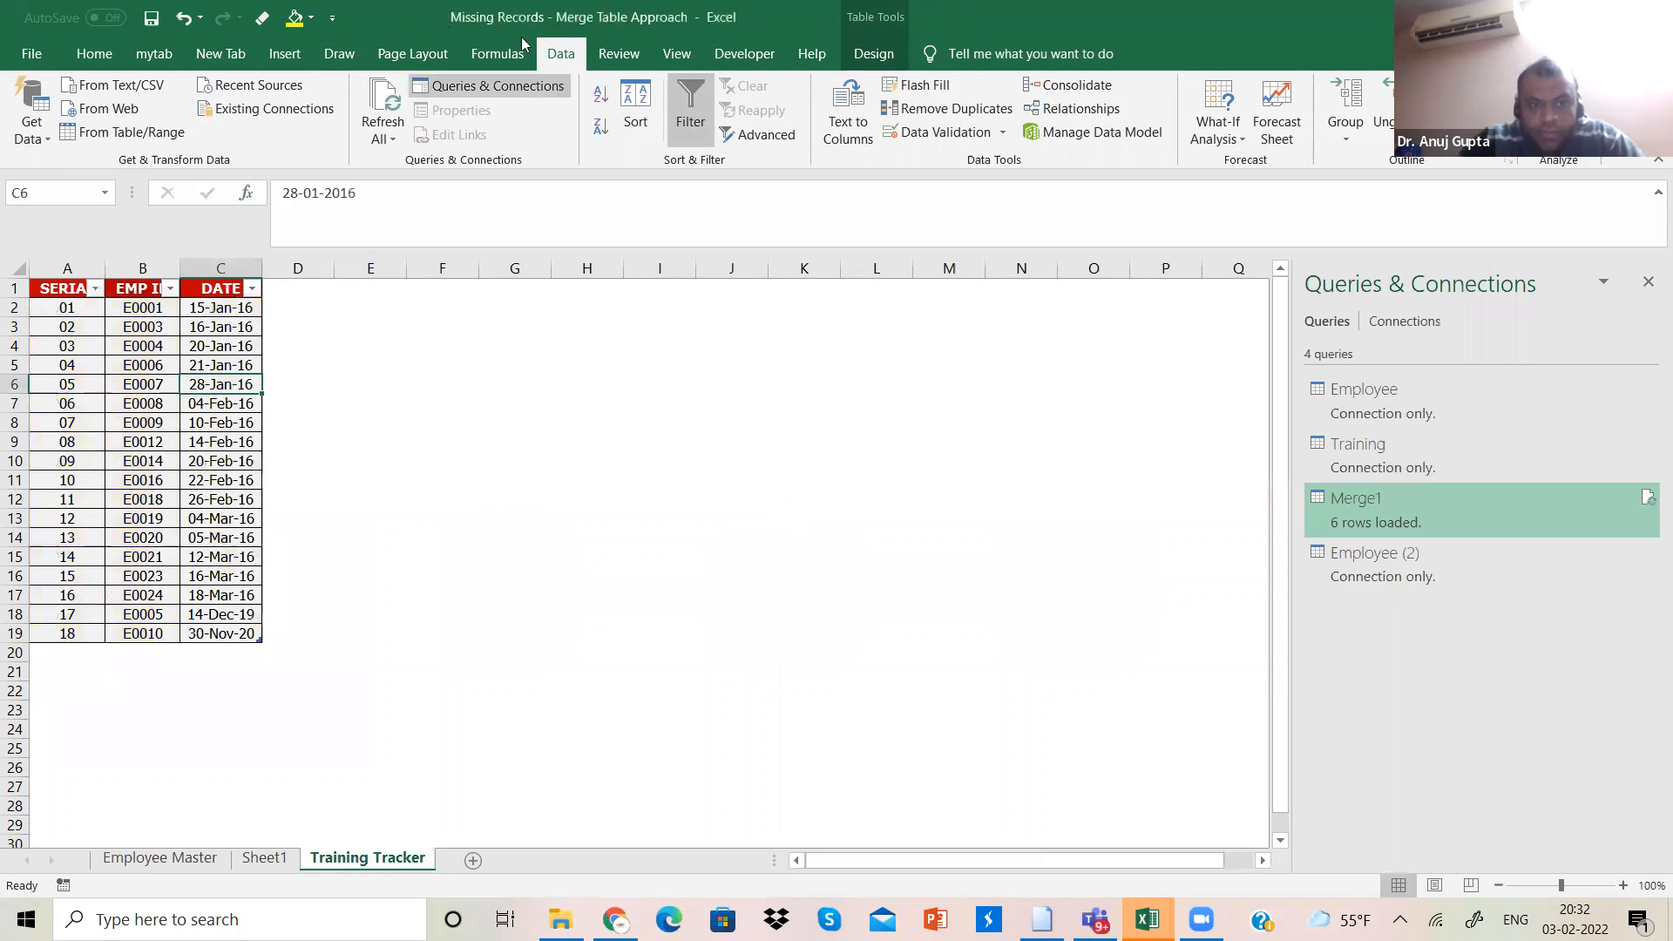
{"action": "left_click", "coordinate": [91, 135]}
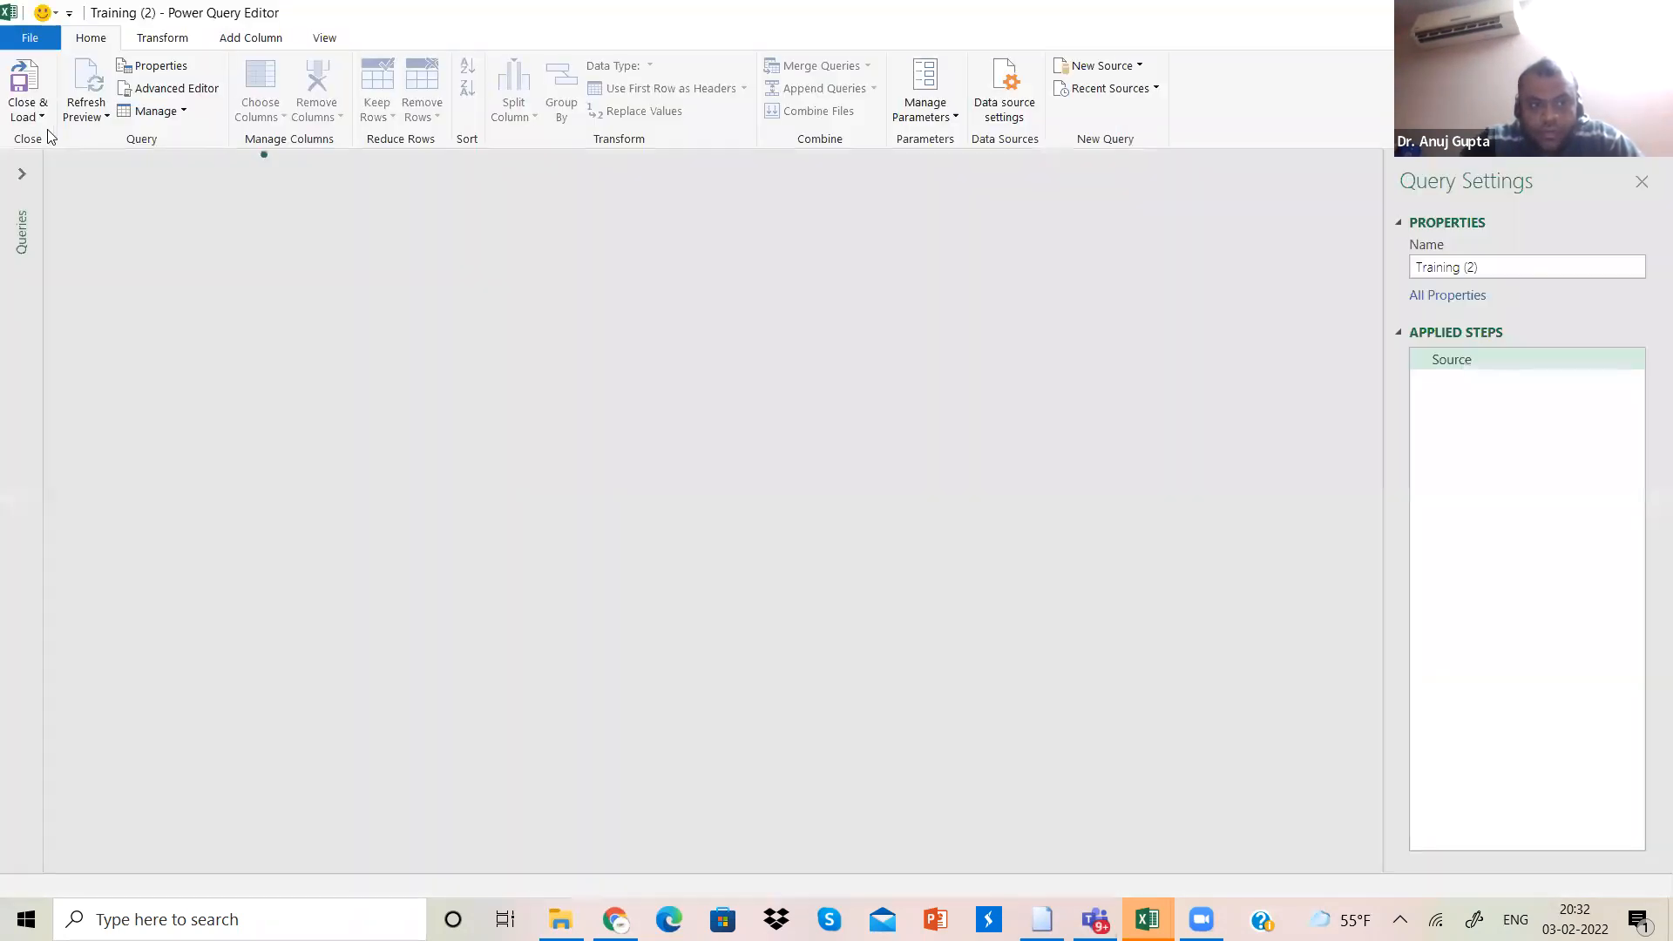
{"action": "left_click", "coordinate": [42, 120]}
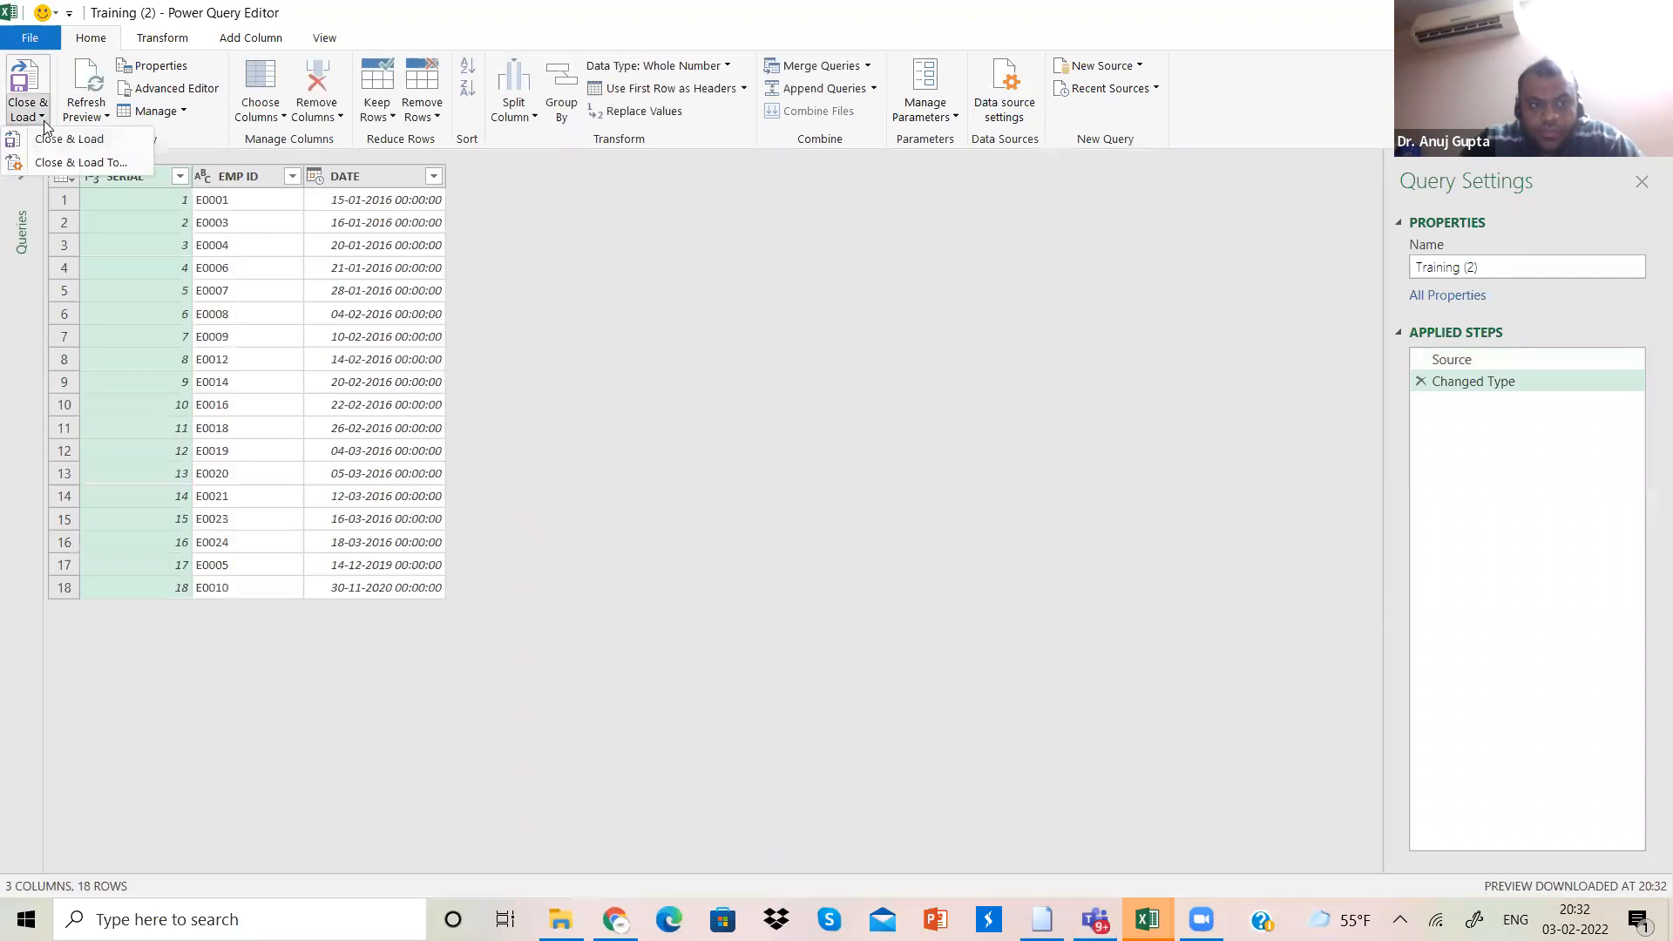
{"action": "left_click", "coordinate": [84, 164]}
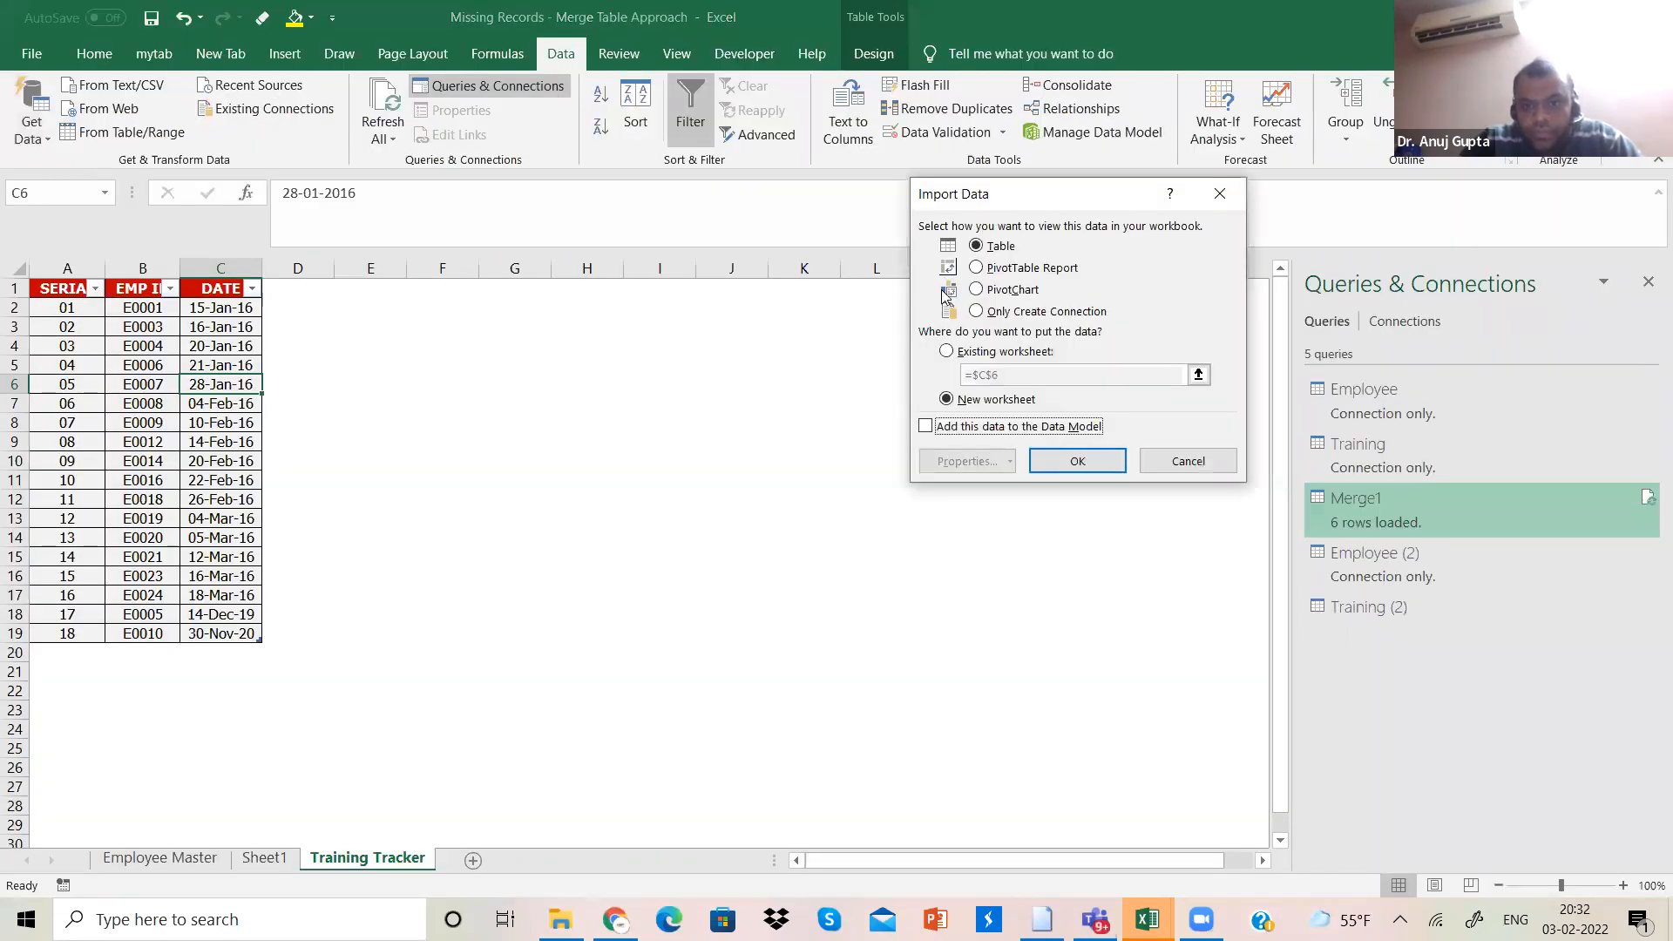
{"action": "left_click", "coordinate": [976, 312]}
{"action": "left_click", "coordinate": [1077, 461]}
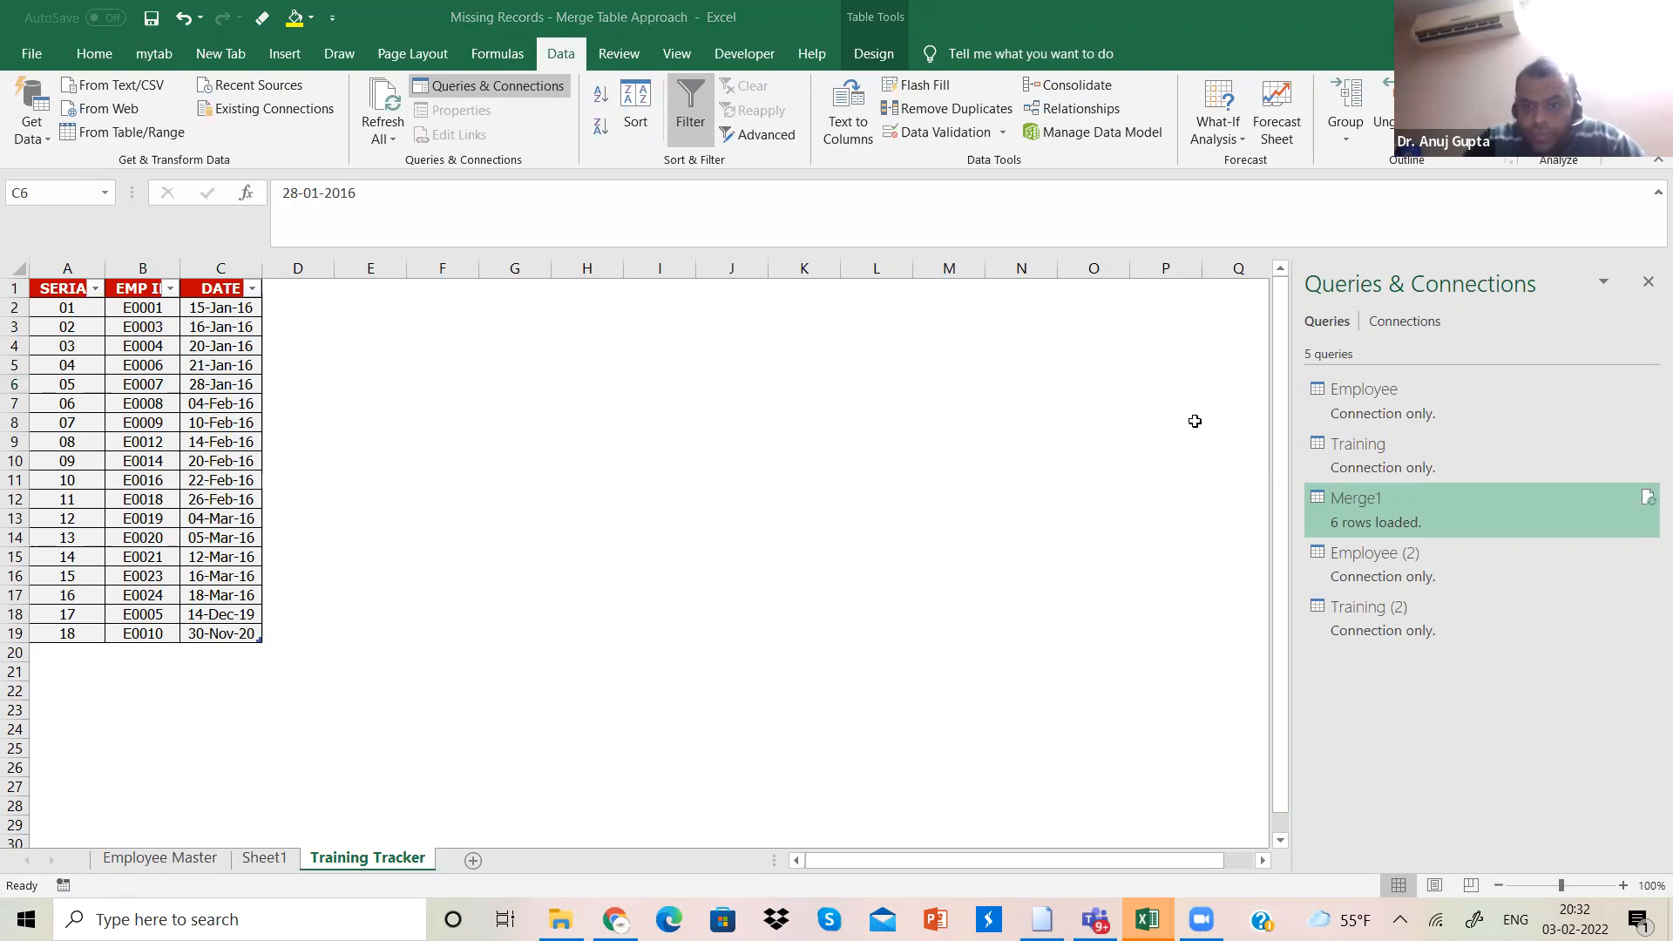
Step: Set up a merge of the Employee (2) query with Training (2), matching both on EMP ID
{"action": "right_click", "coordinate": [1427, 572]}
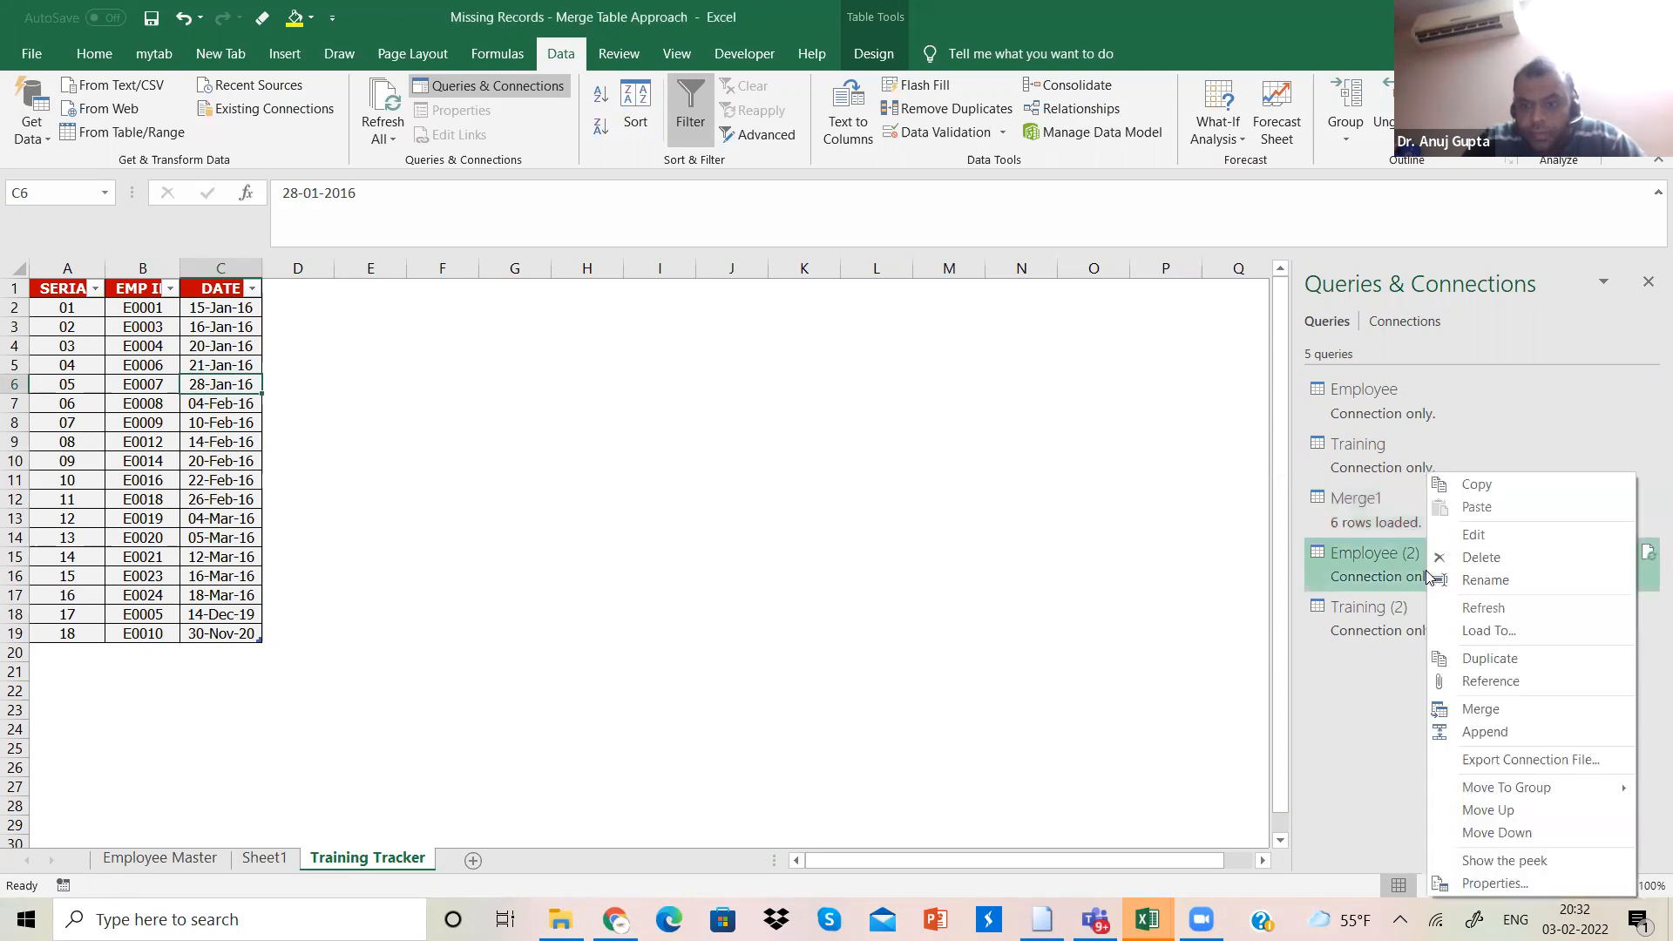
{"action": "left_click", "coordinate": [1508, 706]}
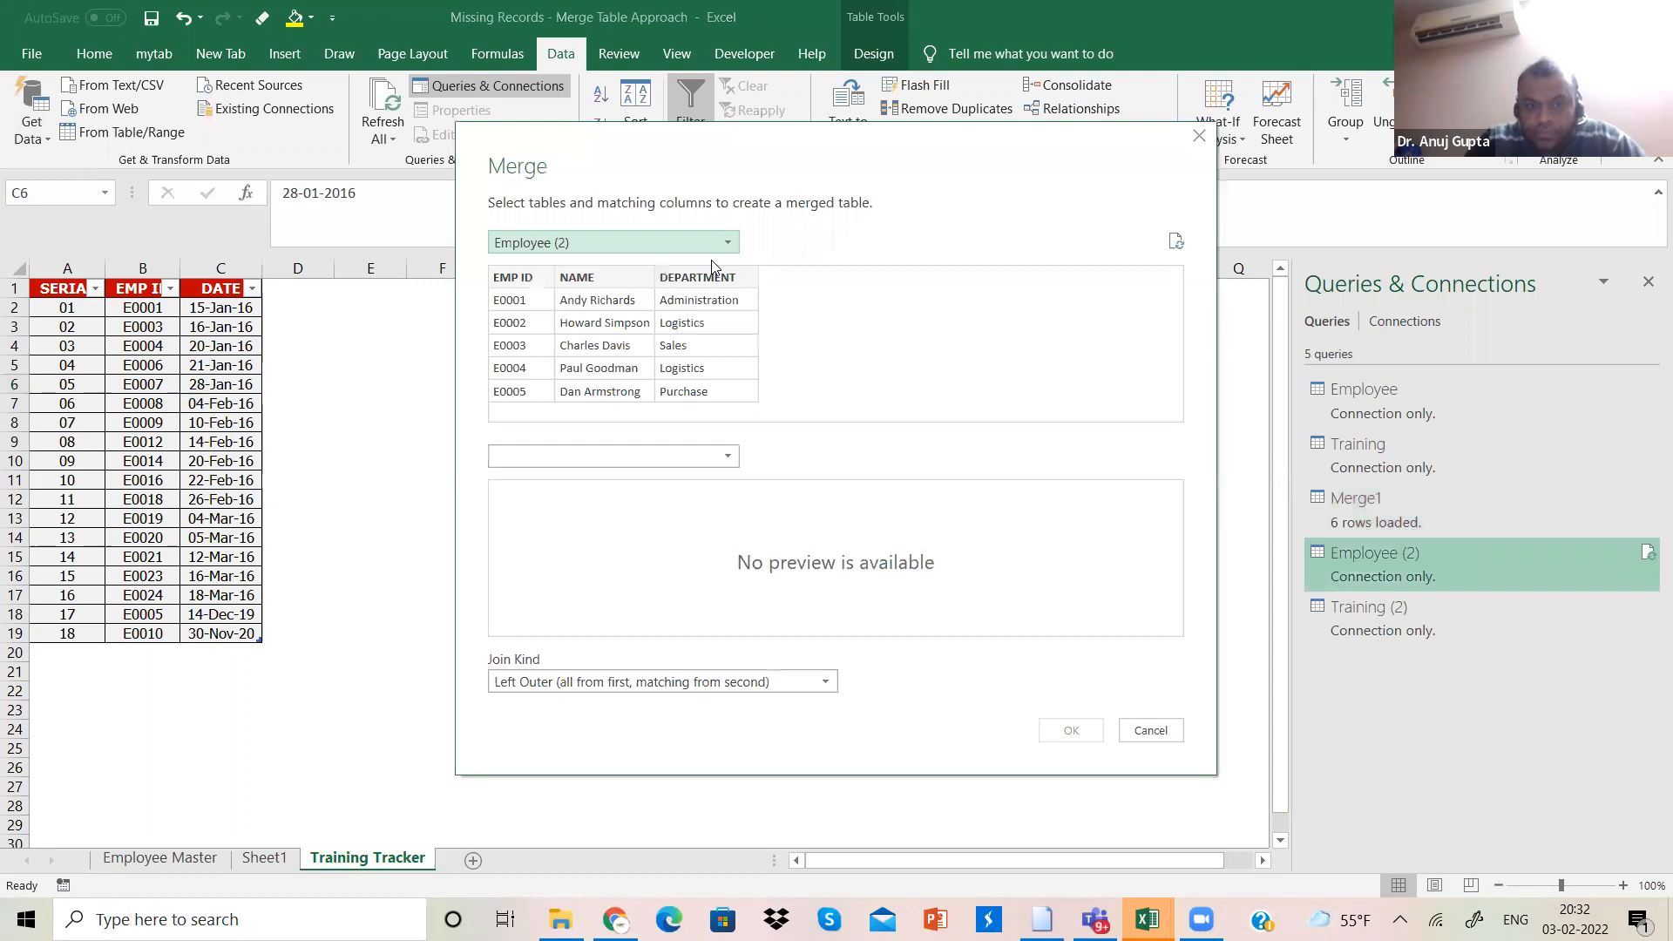
{"action": "left_click", "coordinate": [728, 456]}
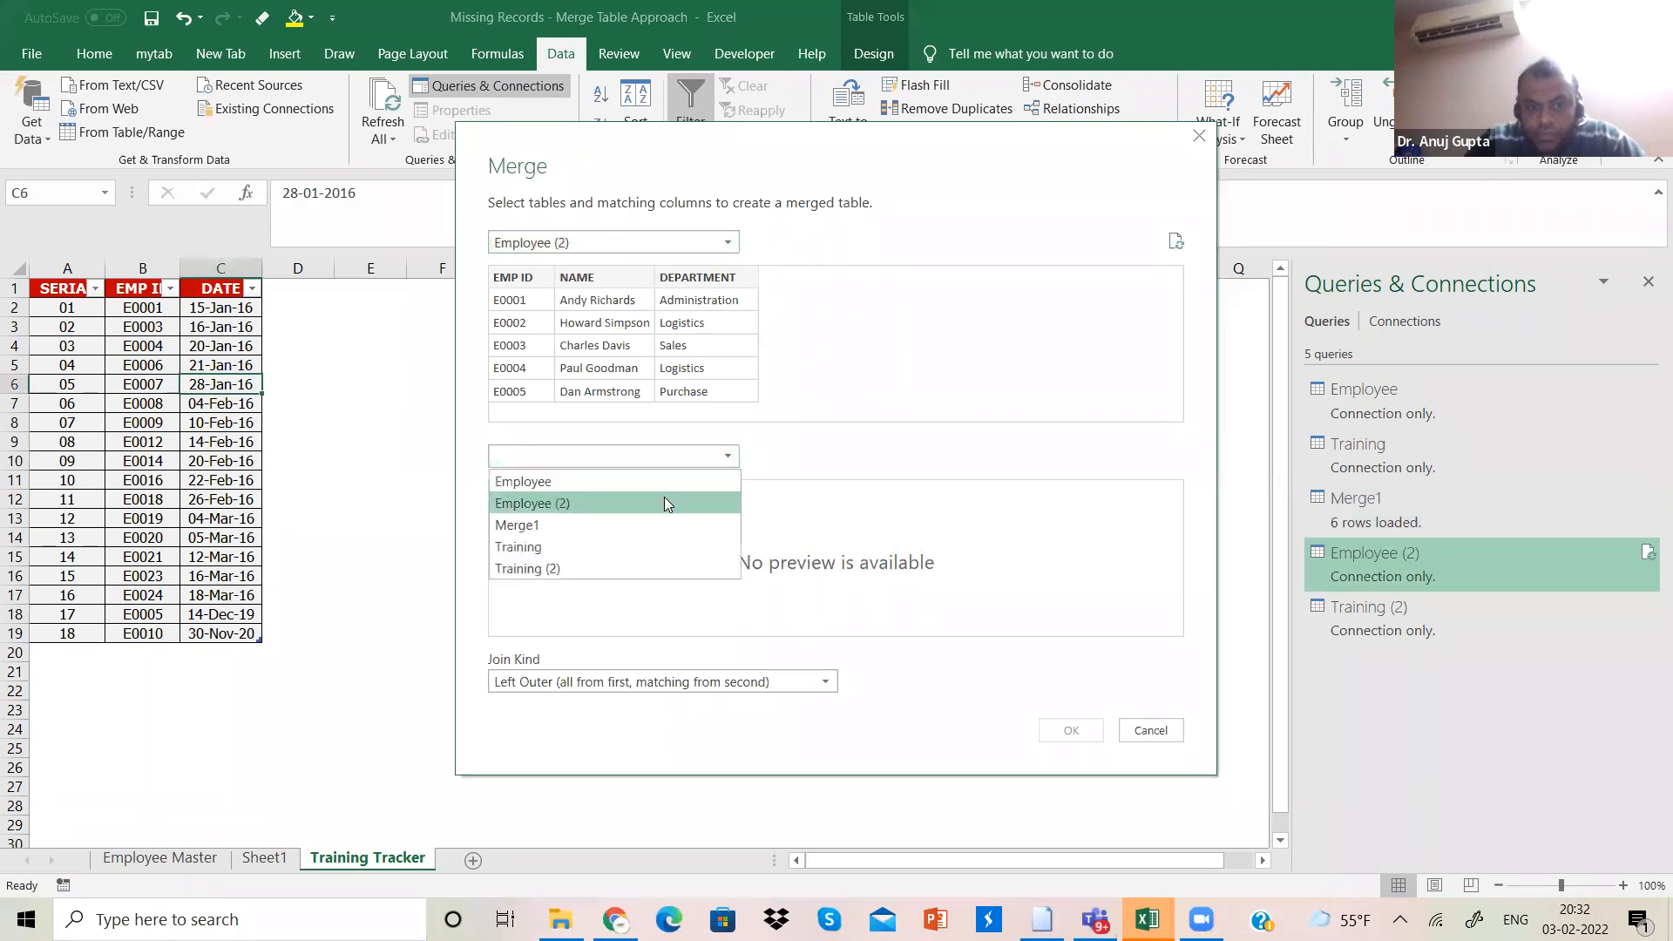
{"action": "left_click", "coordinate": [640, 570]}
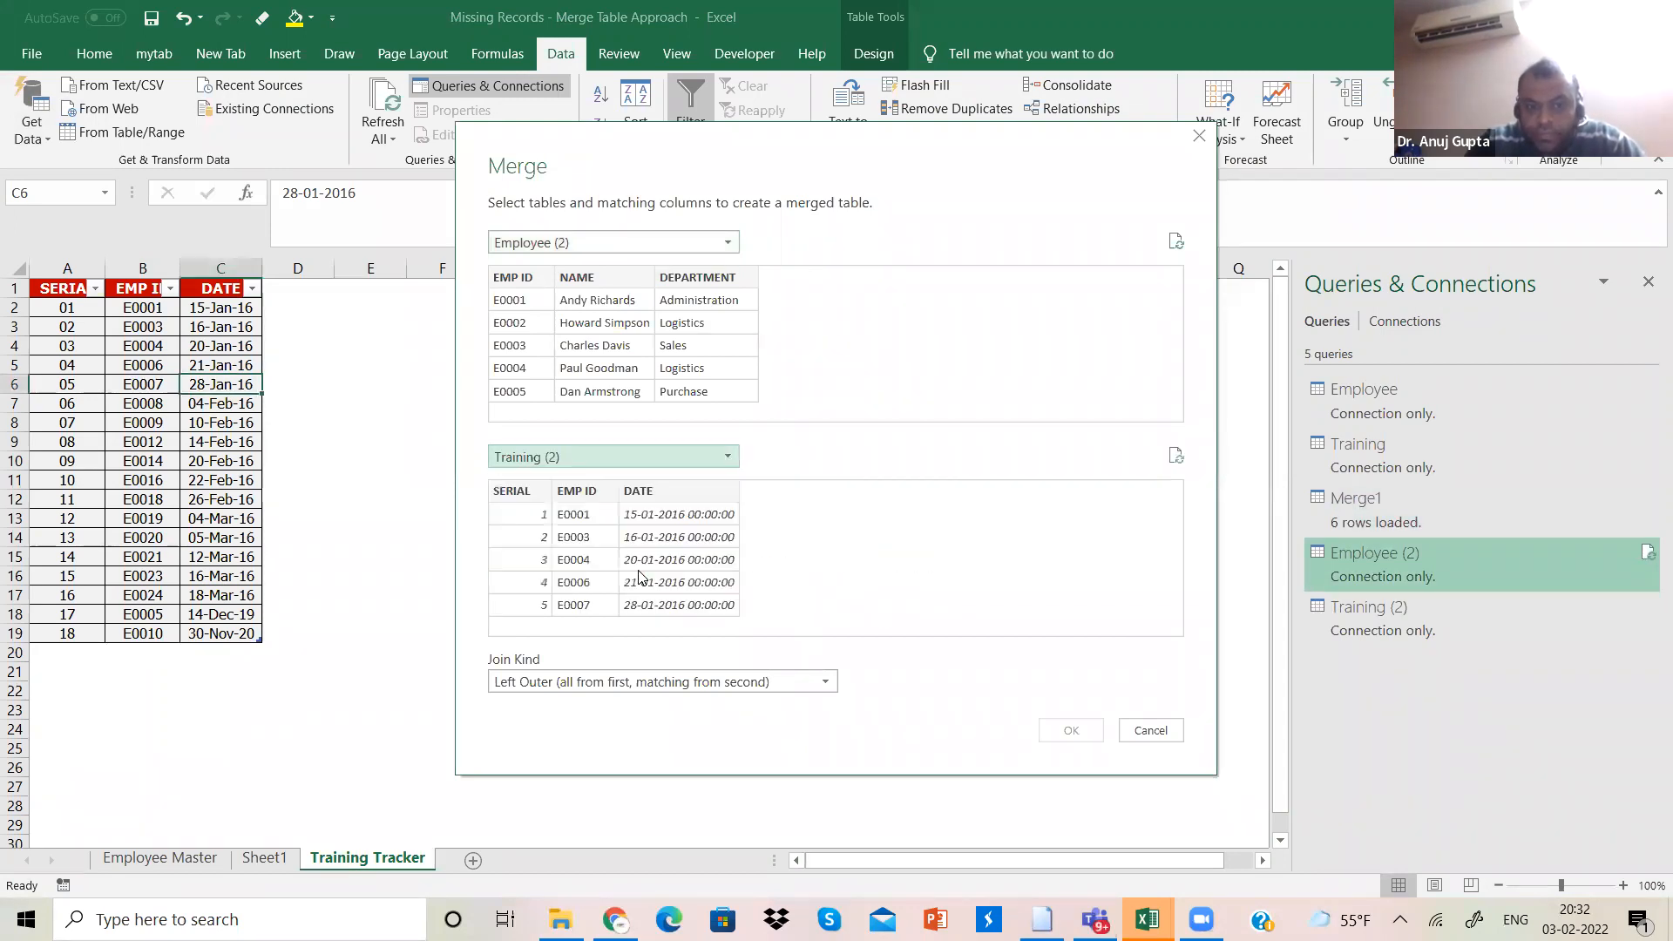
{"action": "left_click", "coordinate": [526, 279]}
{"action": "left_click", "coordinate": [596, 490]}
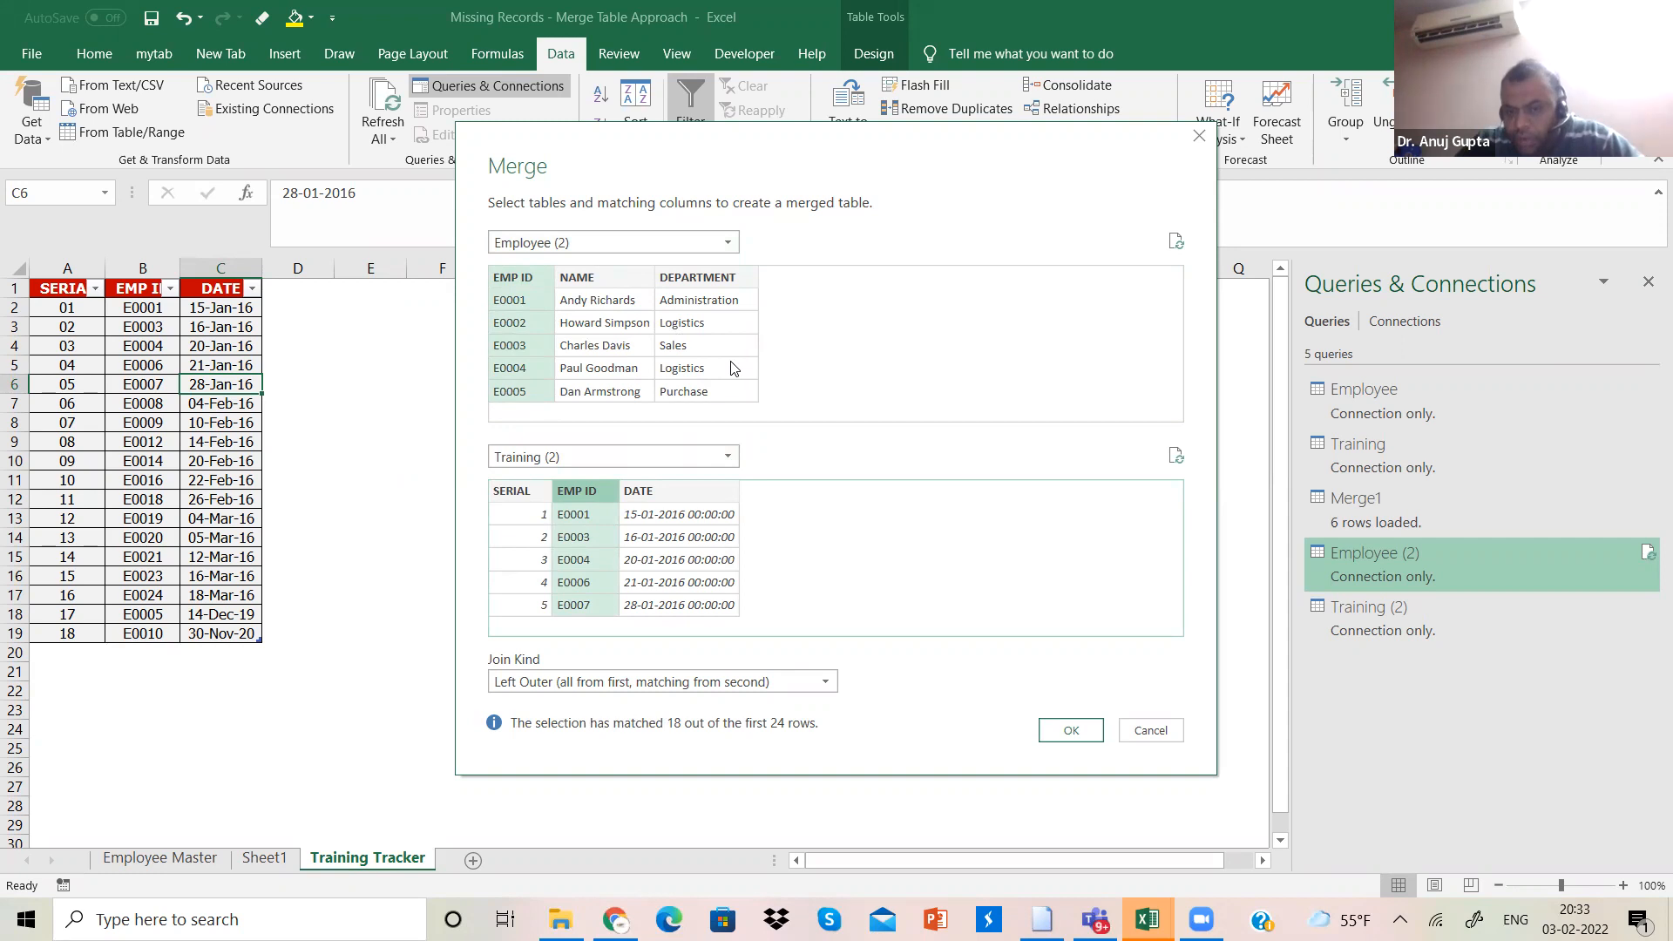
Step: Set the merge's join kind to Left Anti (rows only in first) and create the merged query
{"action": "left_click", "coordinate": [824, 682]}
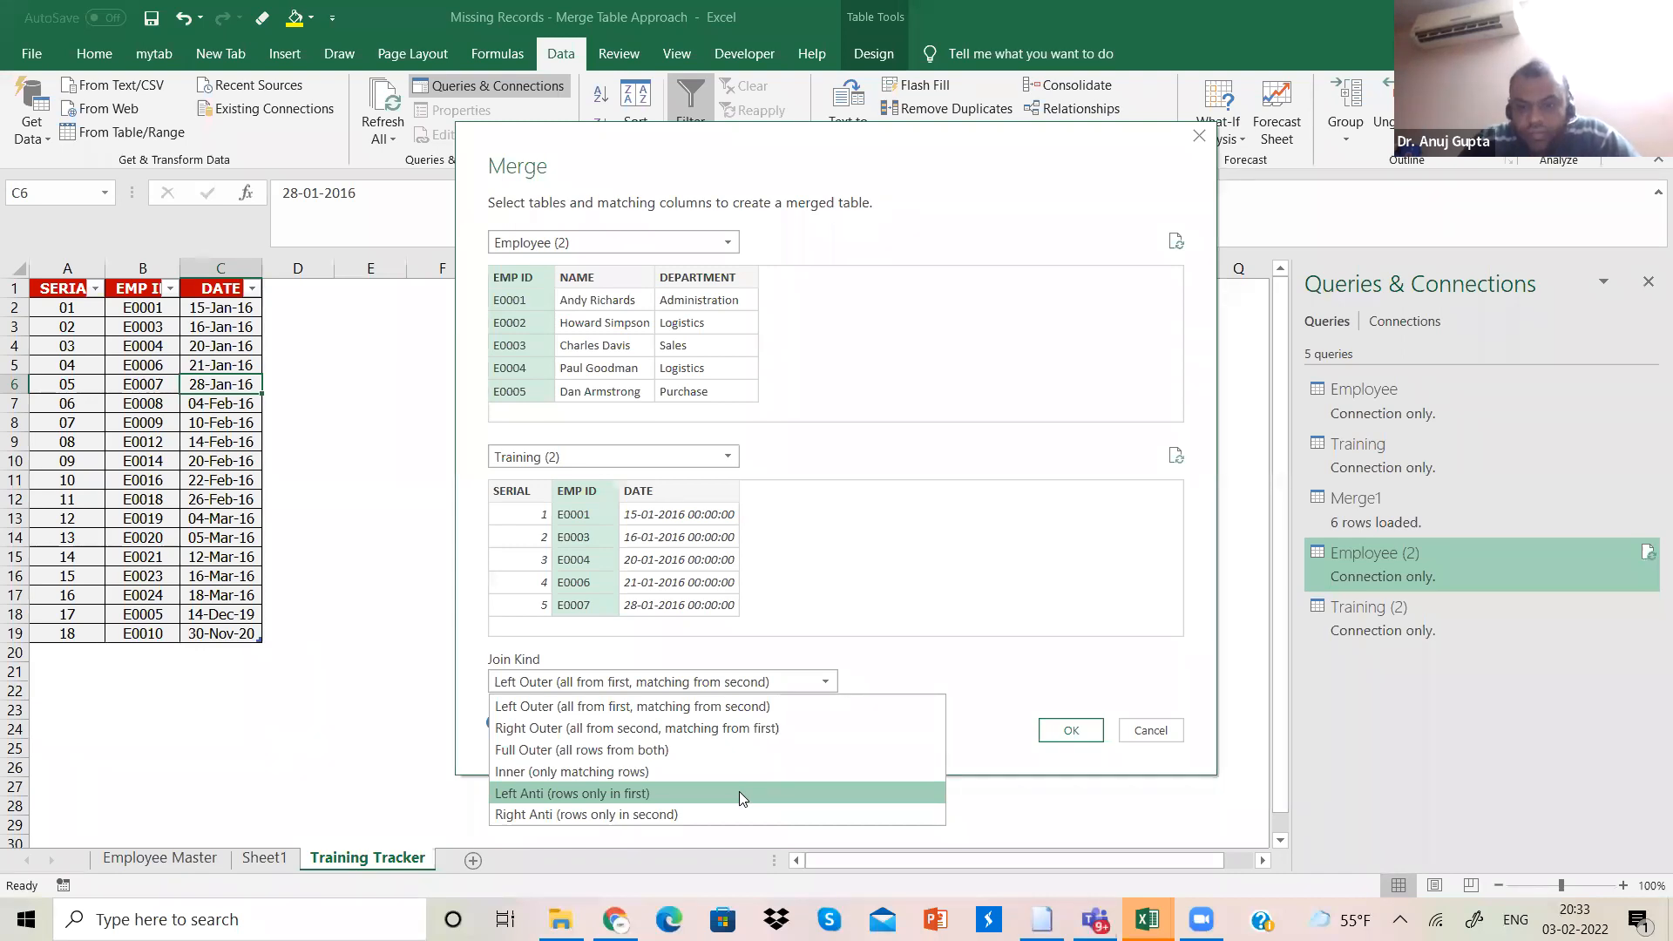
{"action": "left_click", "coordinate": [739, 793]}
{"action": "left_click", "coordinate": [1046, 727]}
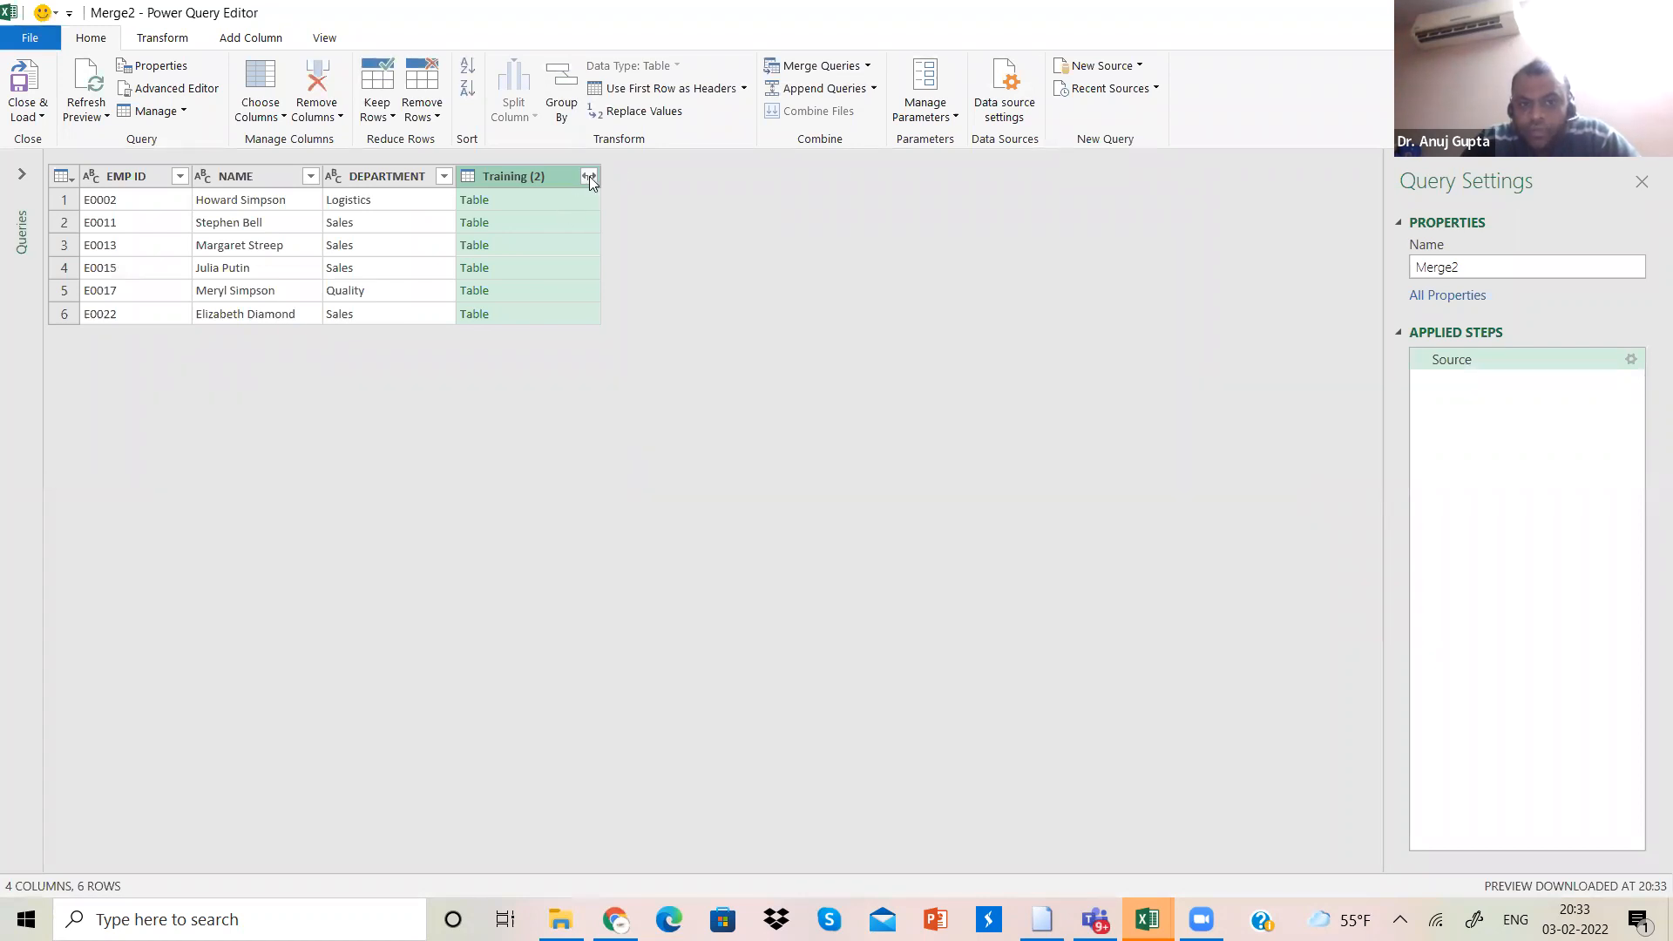
Step: Expand only the DATE field from the Training (2) column and load the merged query into a new worksheet
{"action": "left_click", "coordinate": [589, 177]}
{"action": "left_click", "coordinate": [271, 266]}
{"action": "left_click", "coordinate": [271, 329]}
{"action": "left_click", "coordinate": [464, 426]}
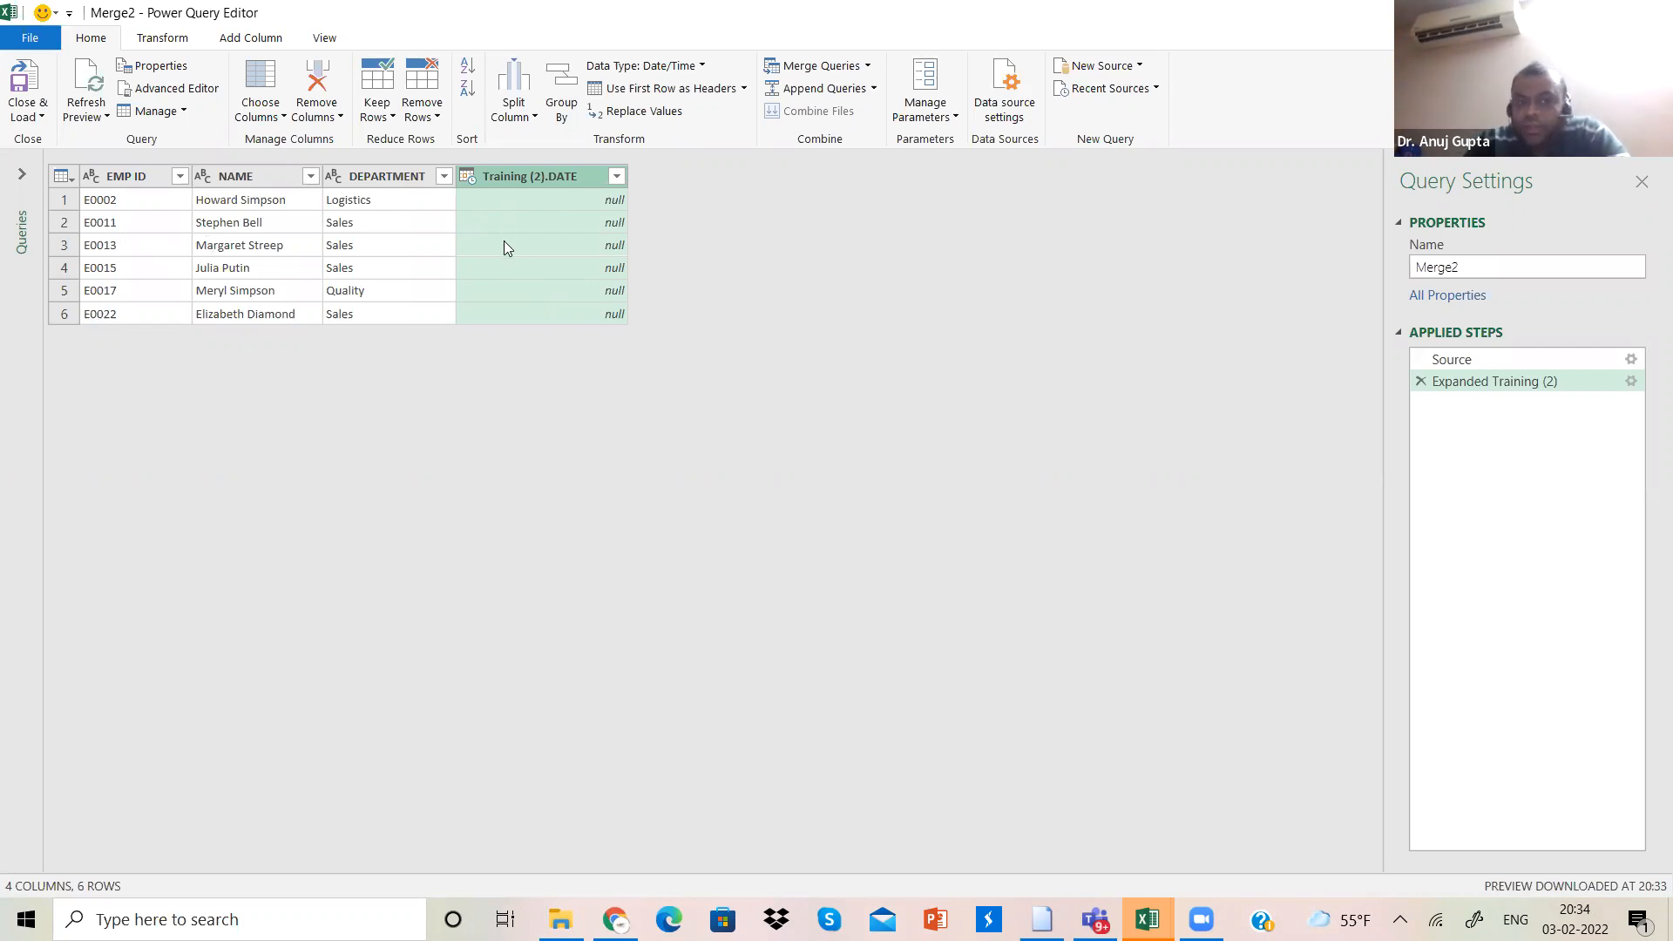
{"action": "left_click", "coordinate": [29, 114]}
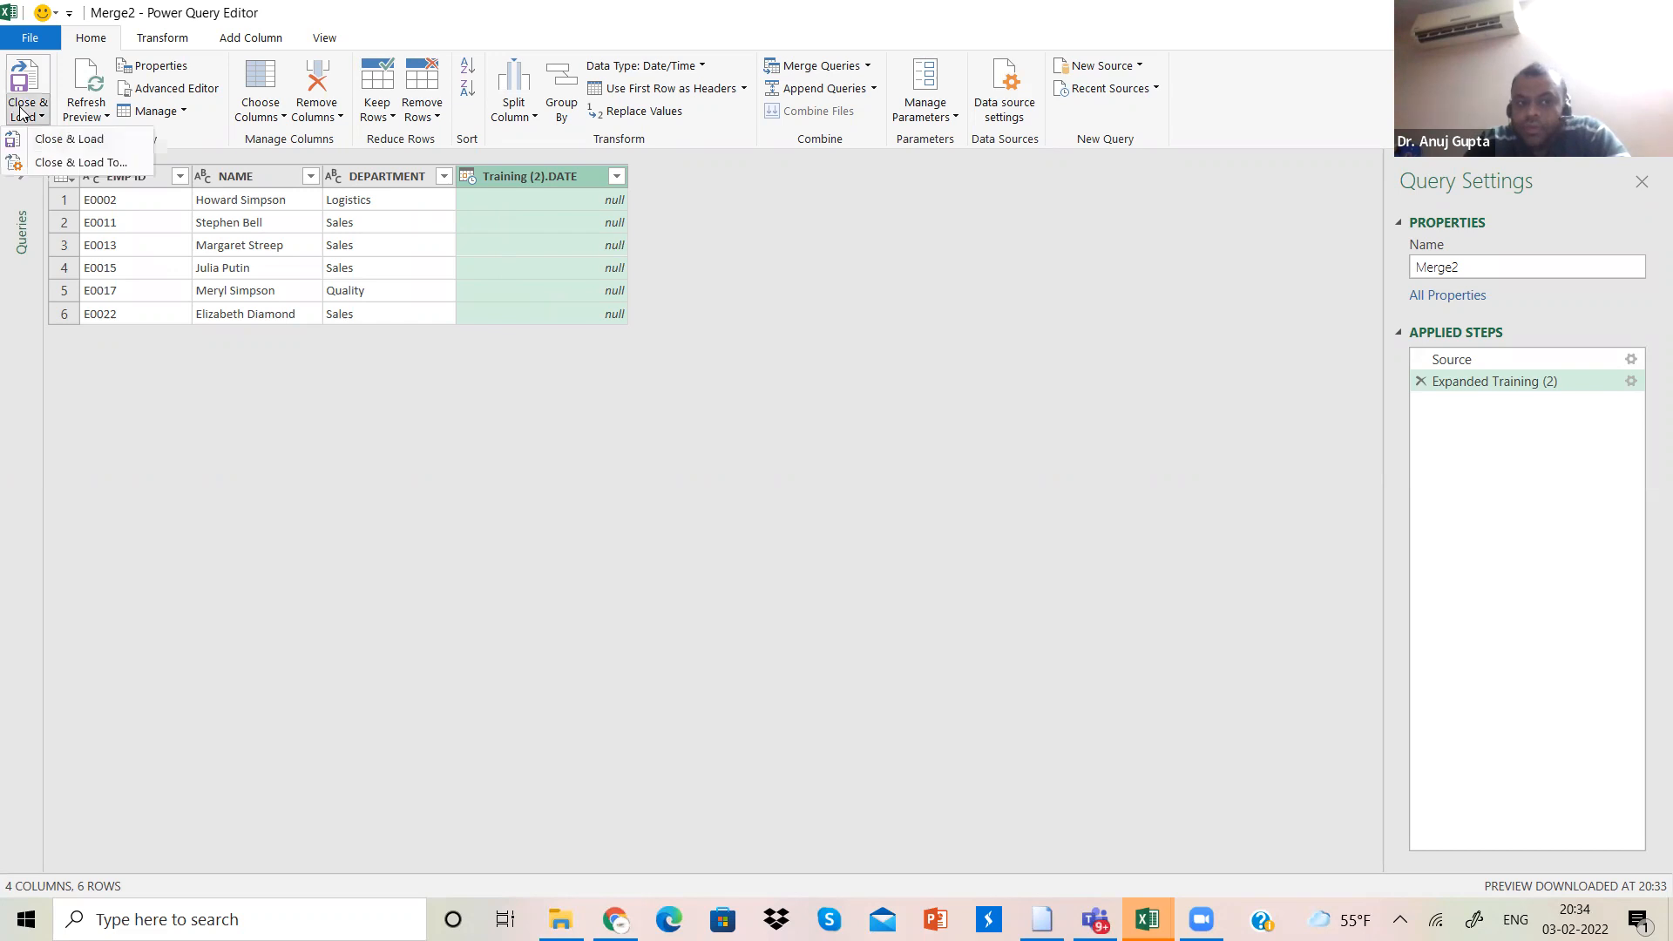
{"action": "left_click", "coordinate": [76, 150]}
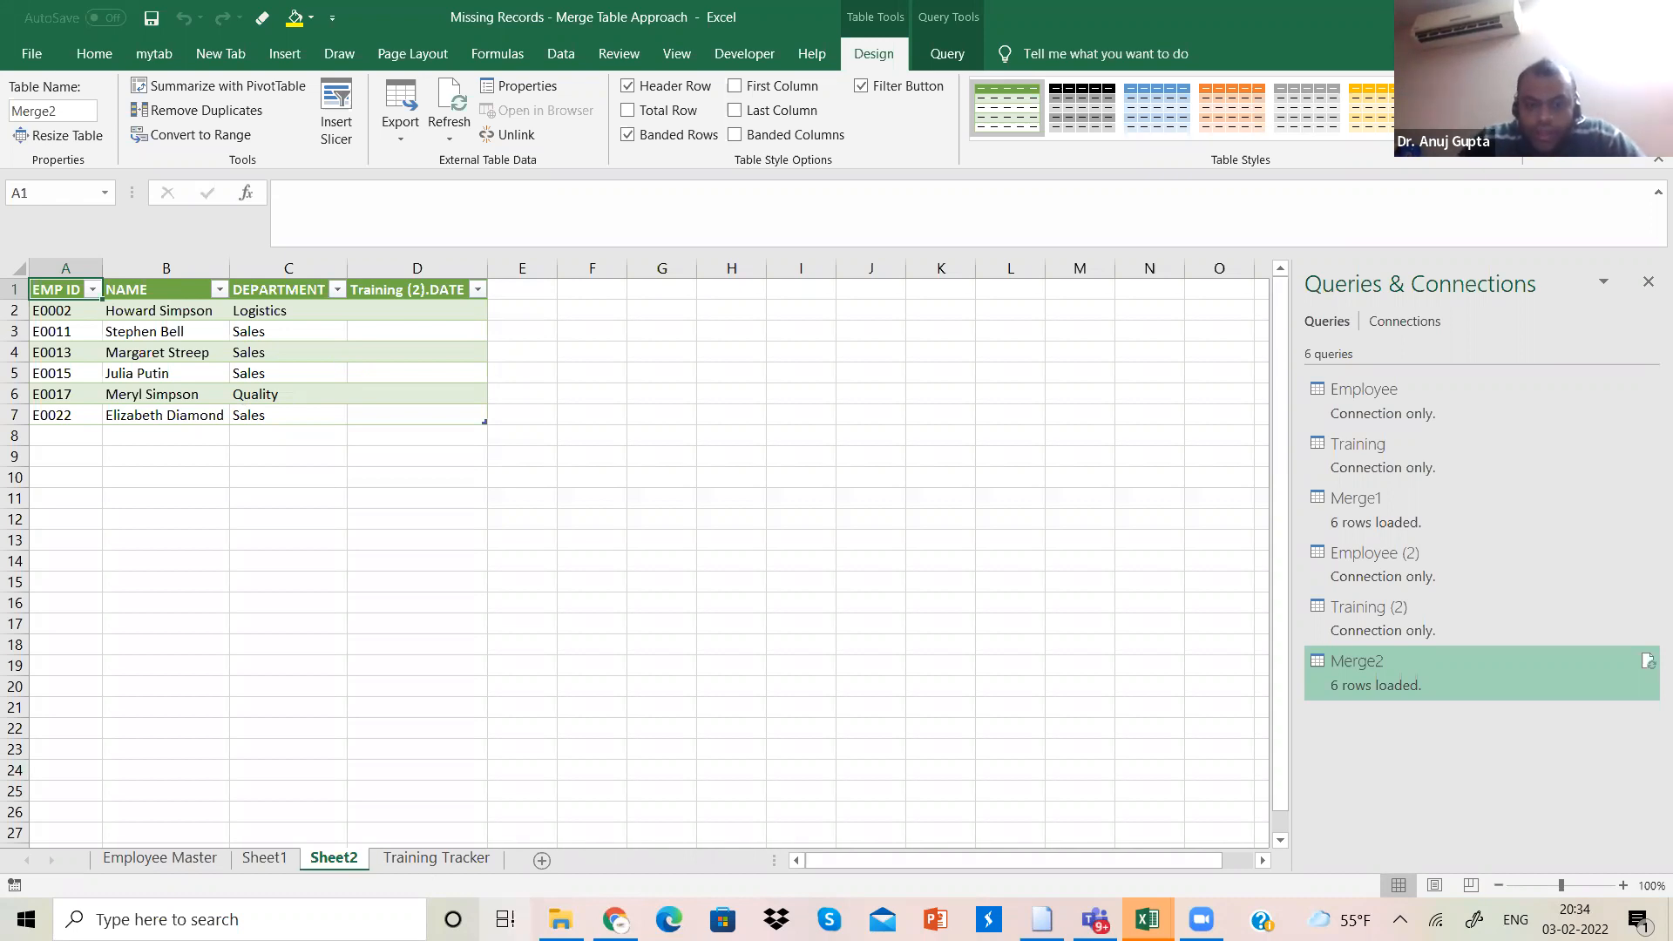
Step: Open the Quarter Information - Merge Table Approach workbook from the LECTURE 4 folder in File Explorer
{"action": "left_click", "coordinate": [560, 920]}
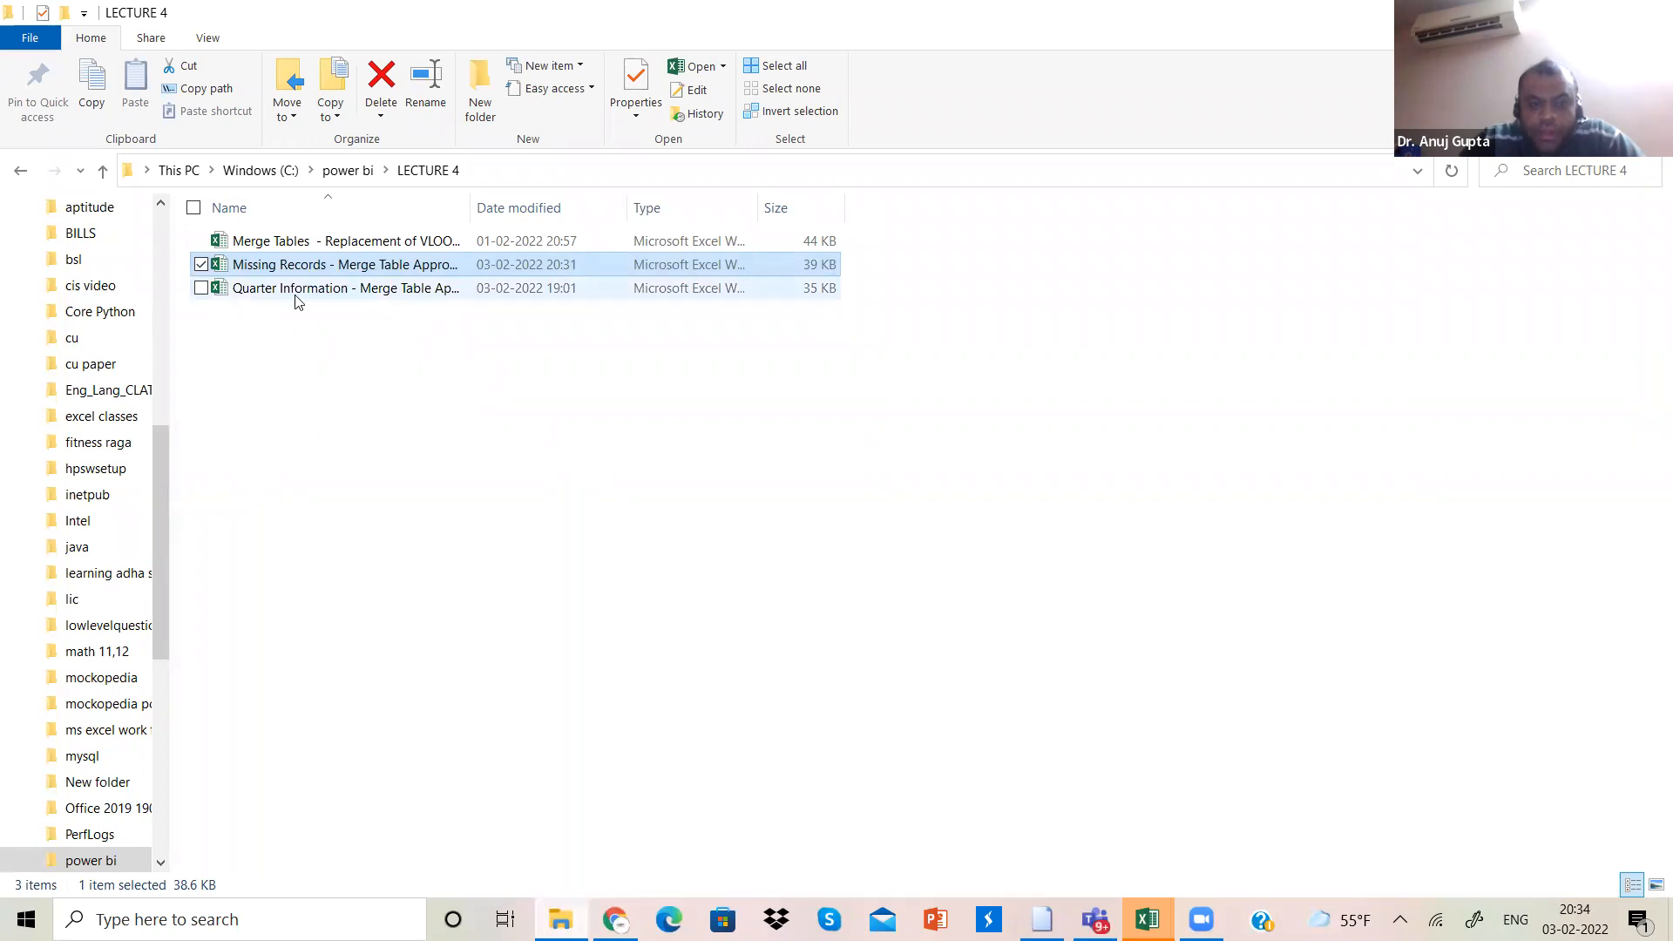
{"action": "double_click", "coordinate": [364, 301]}
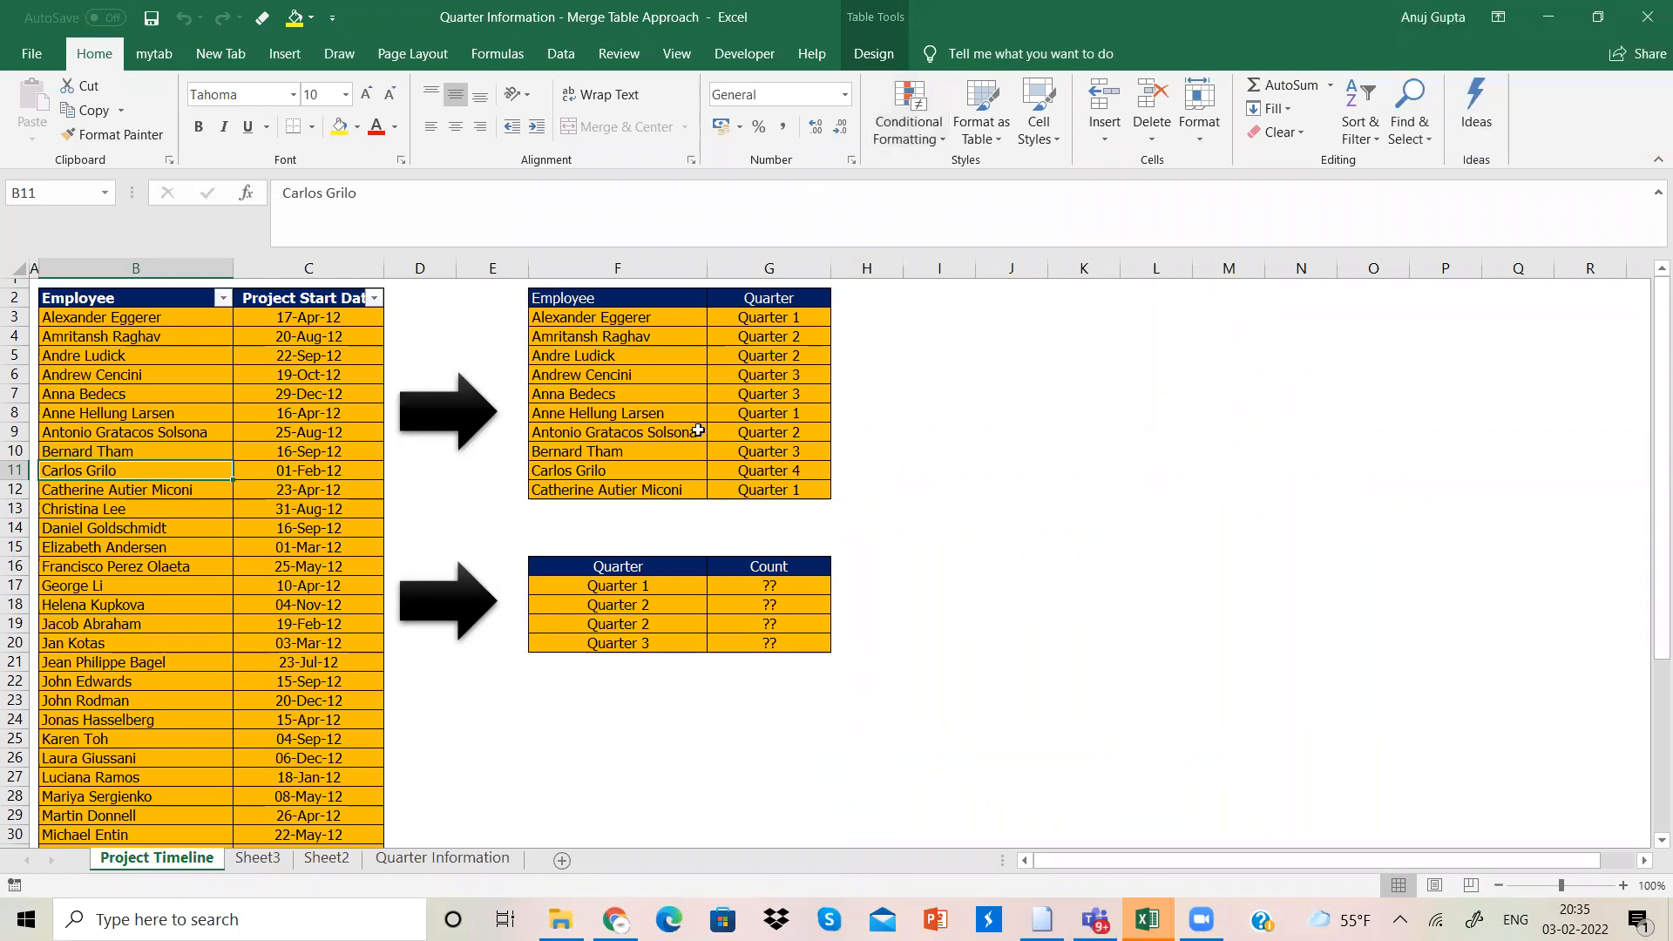
{"action": "left_click", "coordinate": [277, 59]}
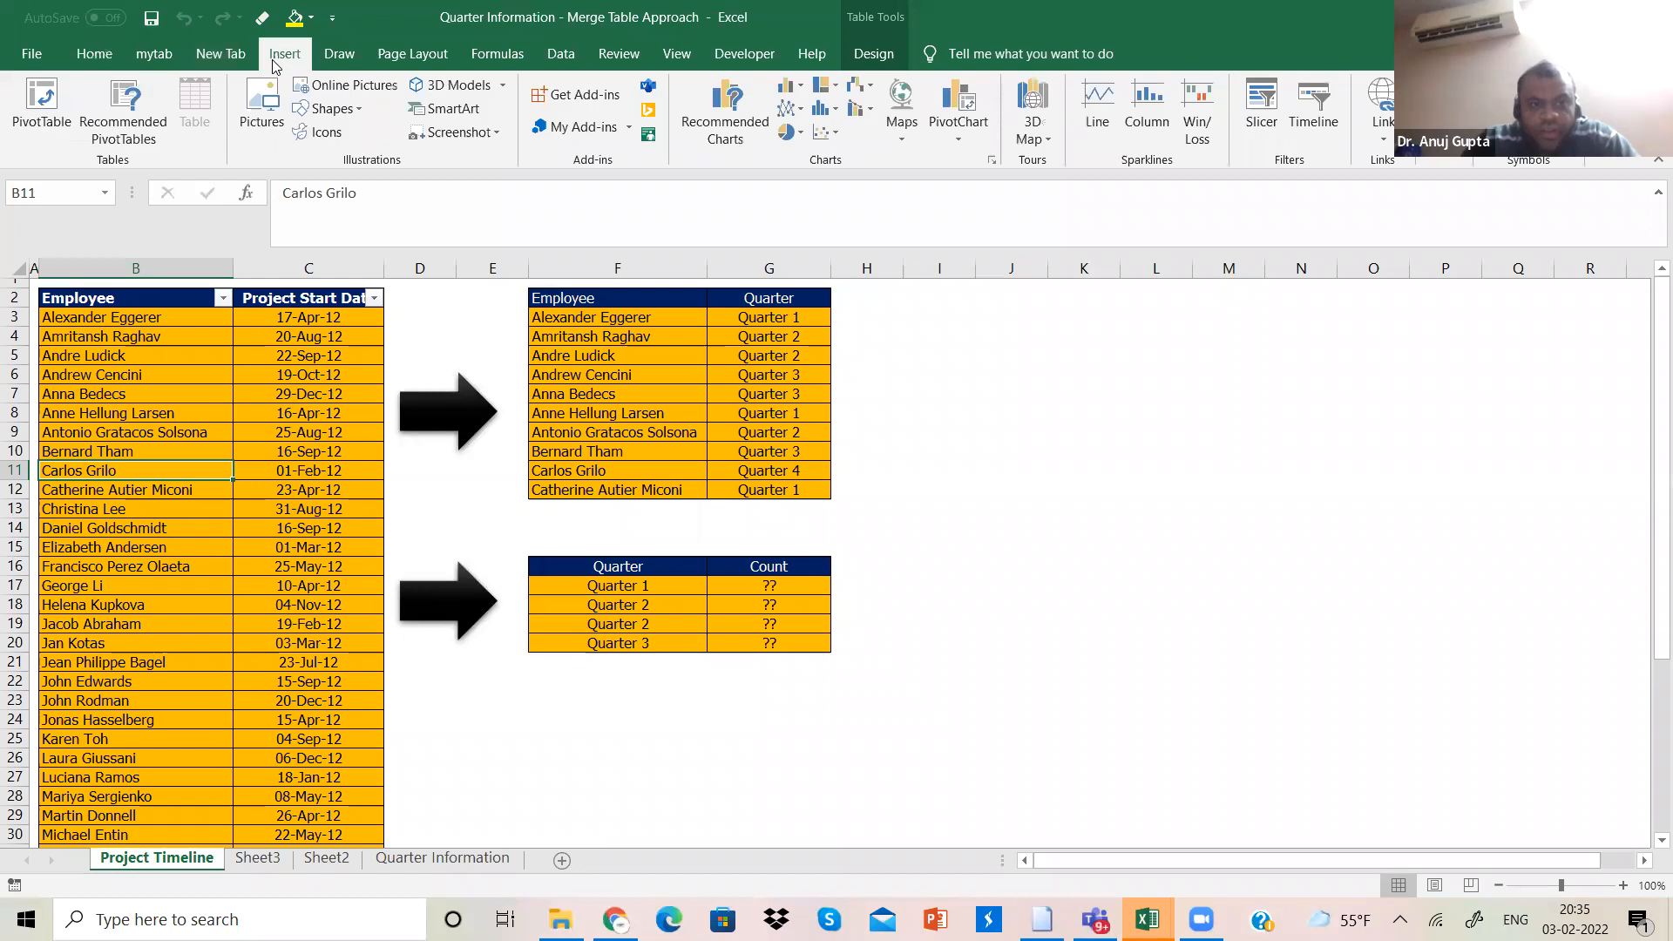
{"action": "left_click", "coordinate": [218, 54]}
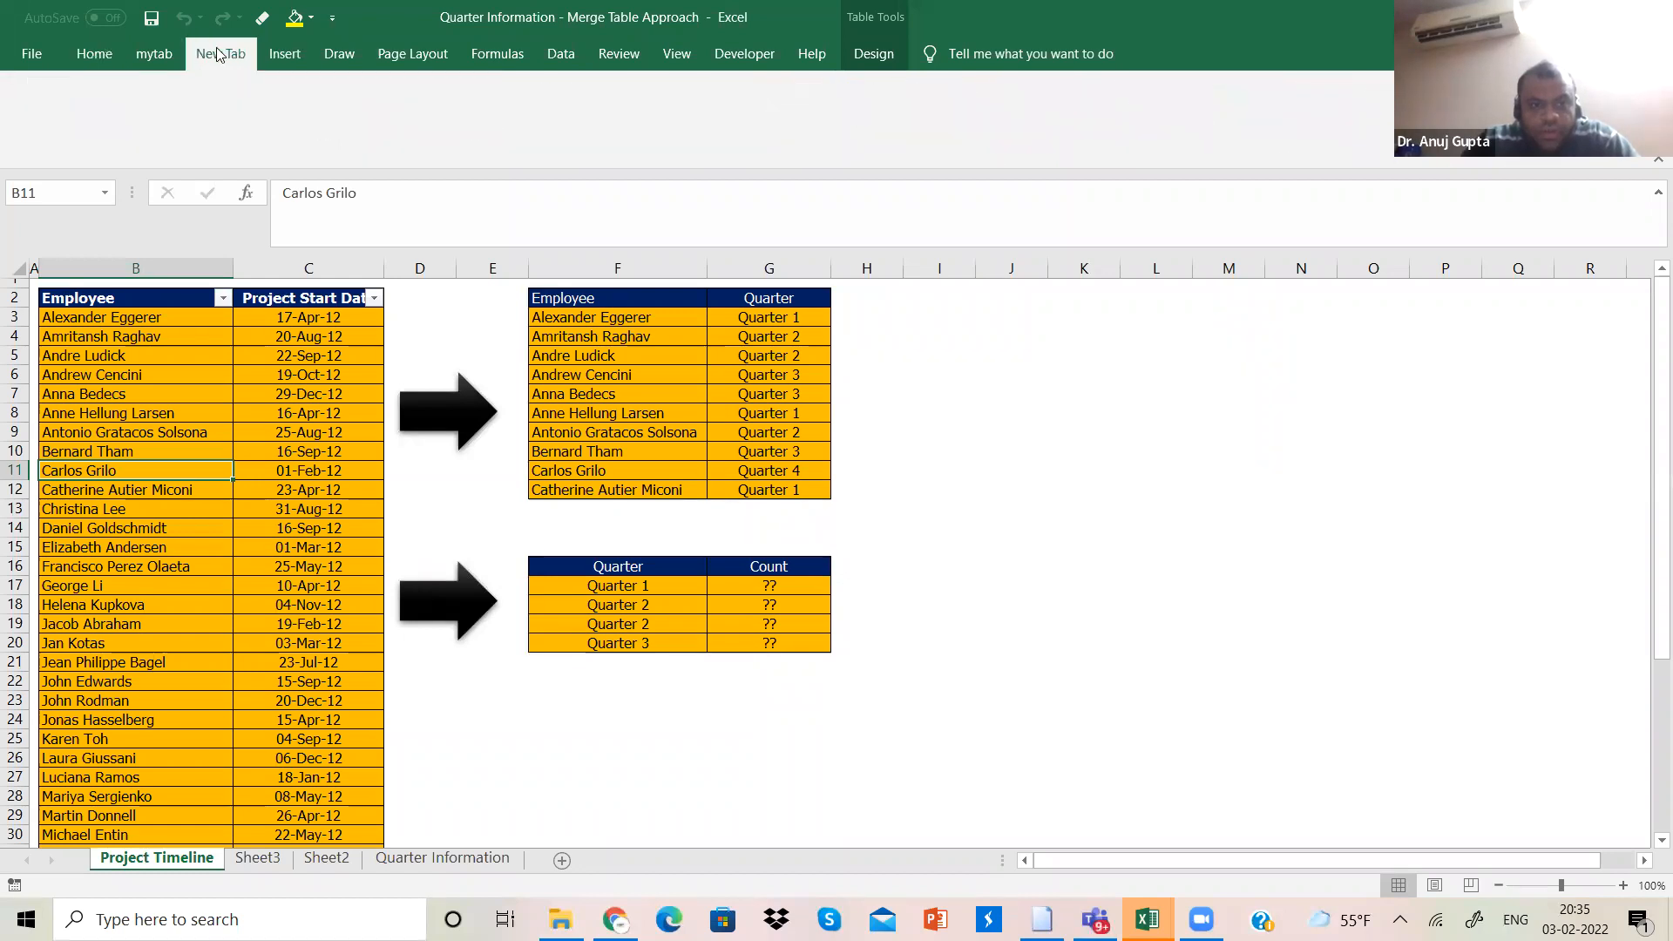
{"action": "left_click", "coordinate": [148, 65]}
{"action": "left_click", "coordinate": [110, 59]}
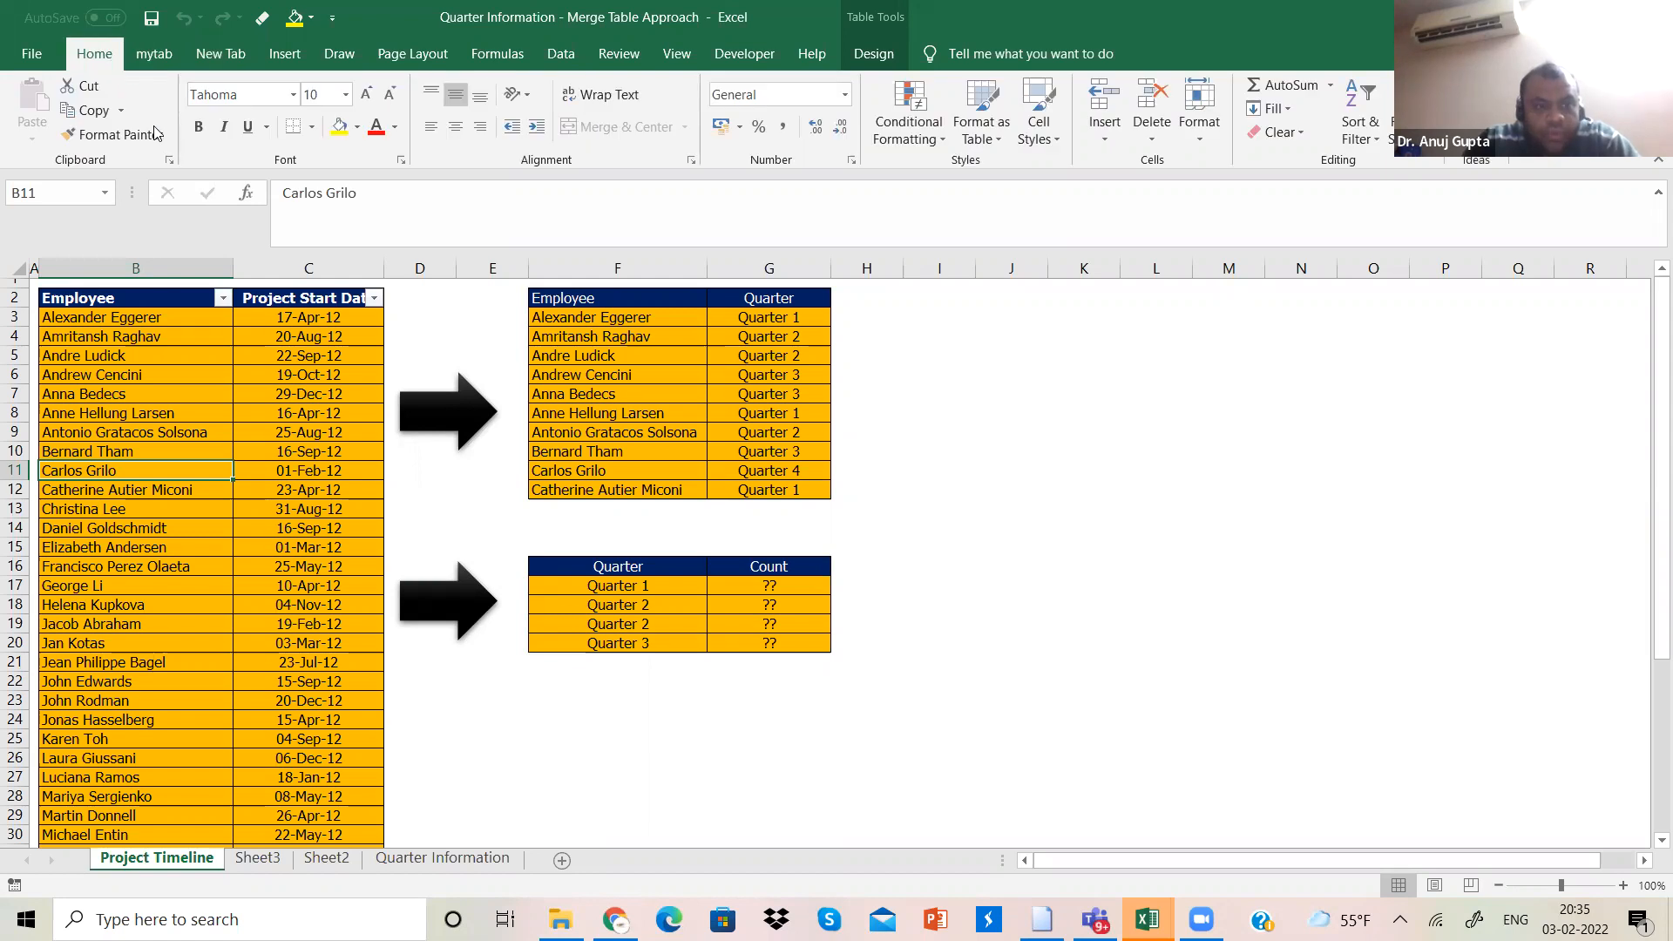
{"action": "left_click", "coordinate": [311, 127]}
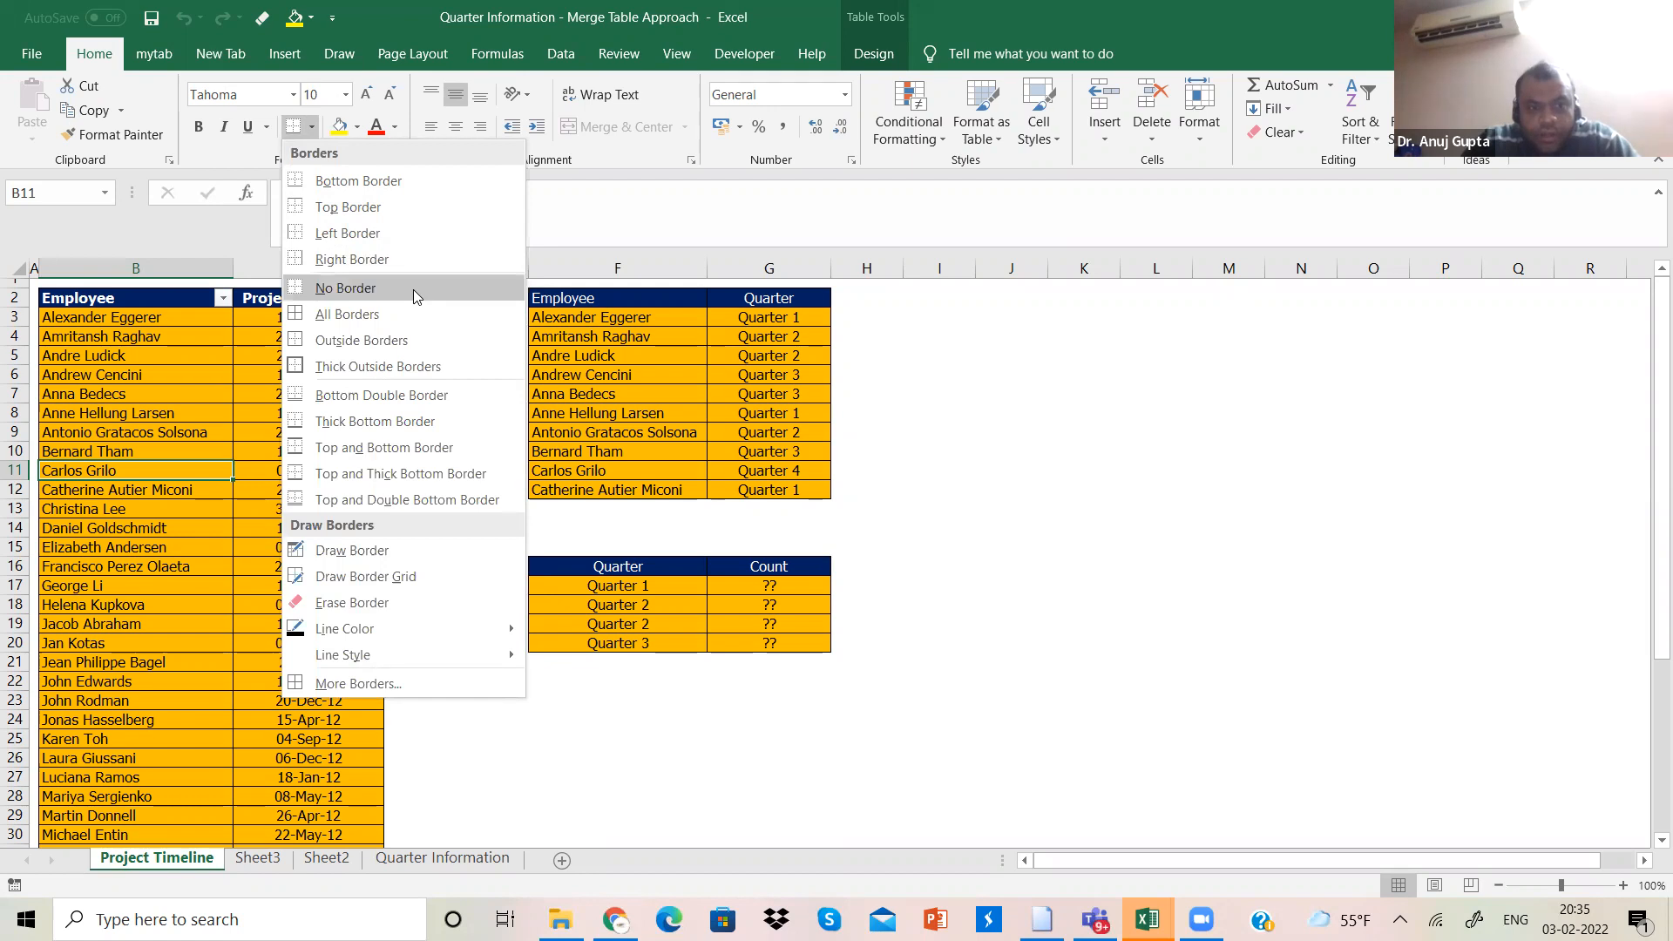
{"action": "left_click", "coordinate": [875, 426]}
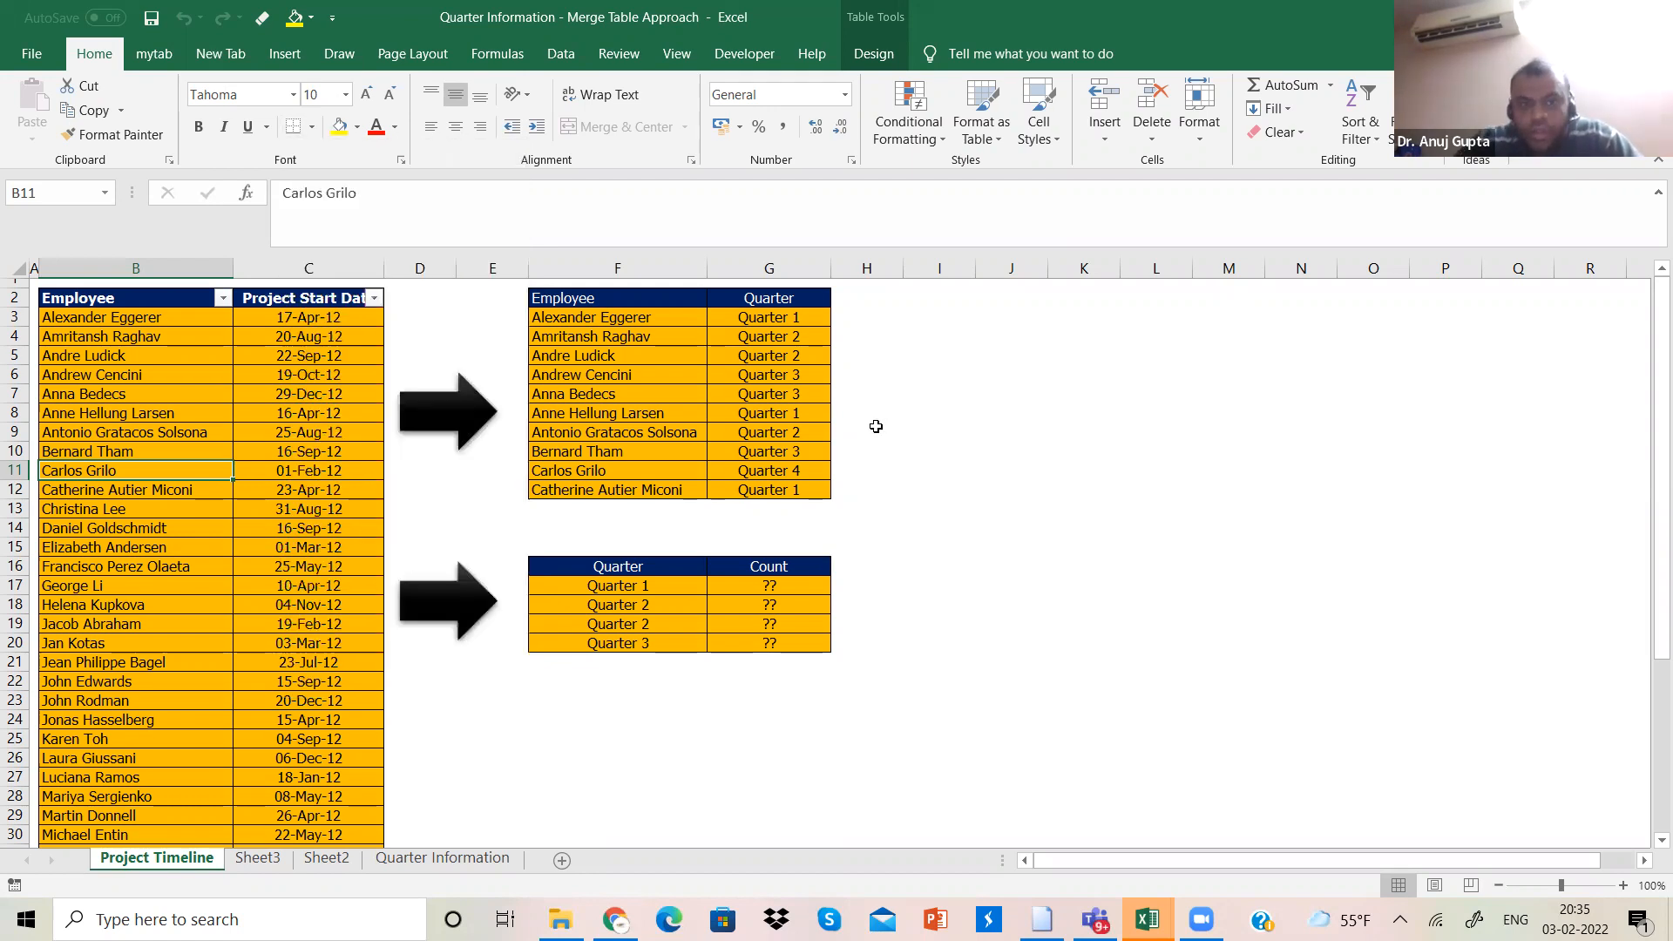
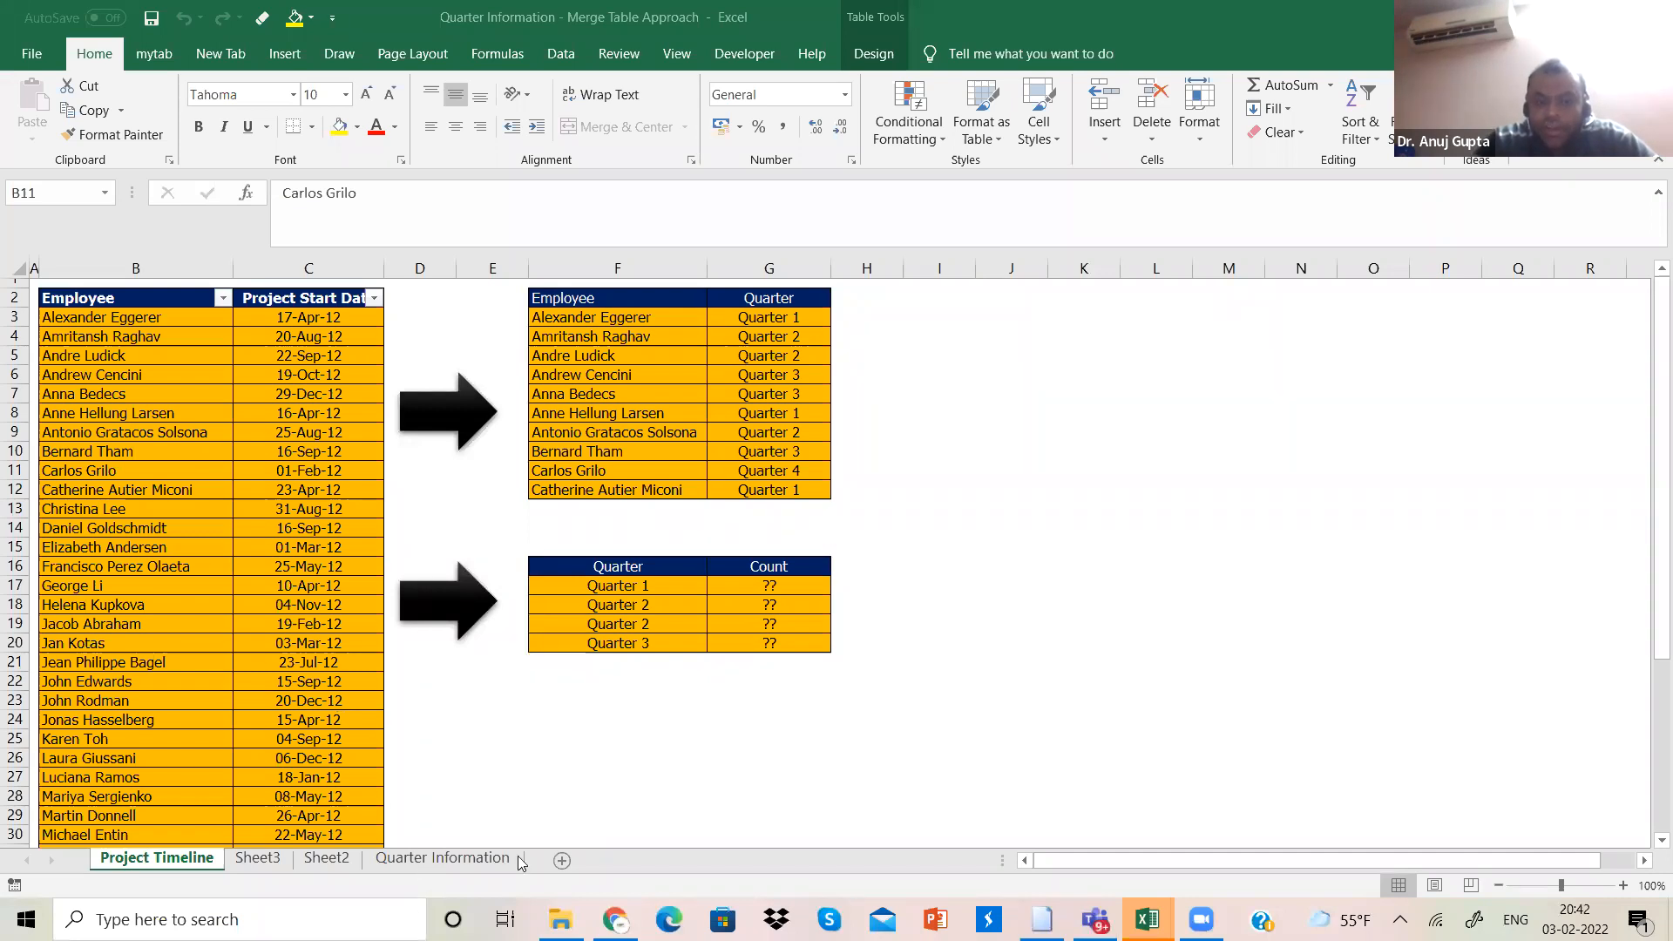
Step: Add a new worksheet to the Quarter Information workbook and enter the numbers 1 to 8 in cells A1:A8
{"action": "left_click", "coordinate": [563, 861]}
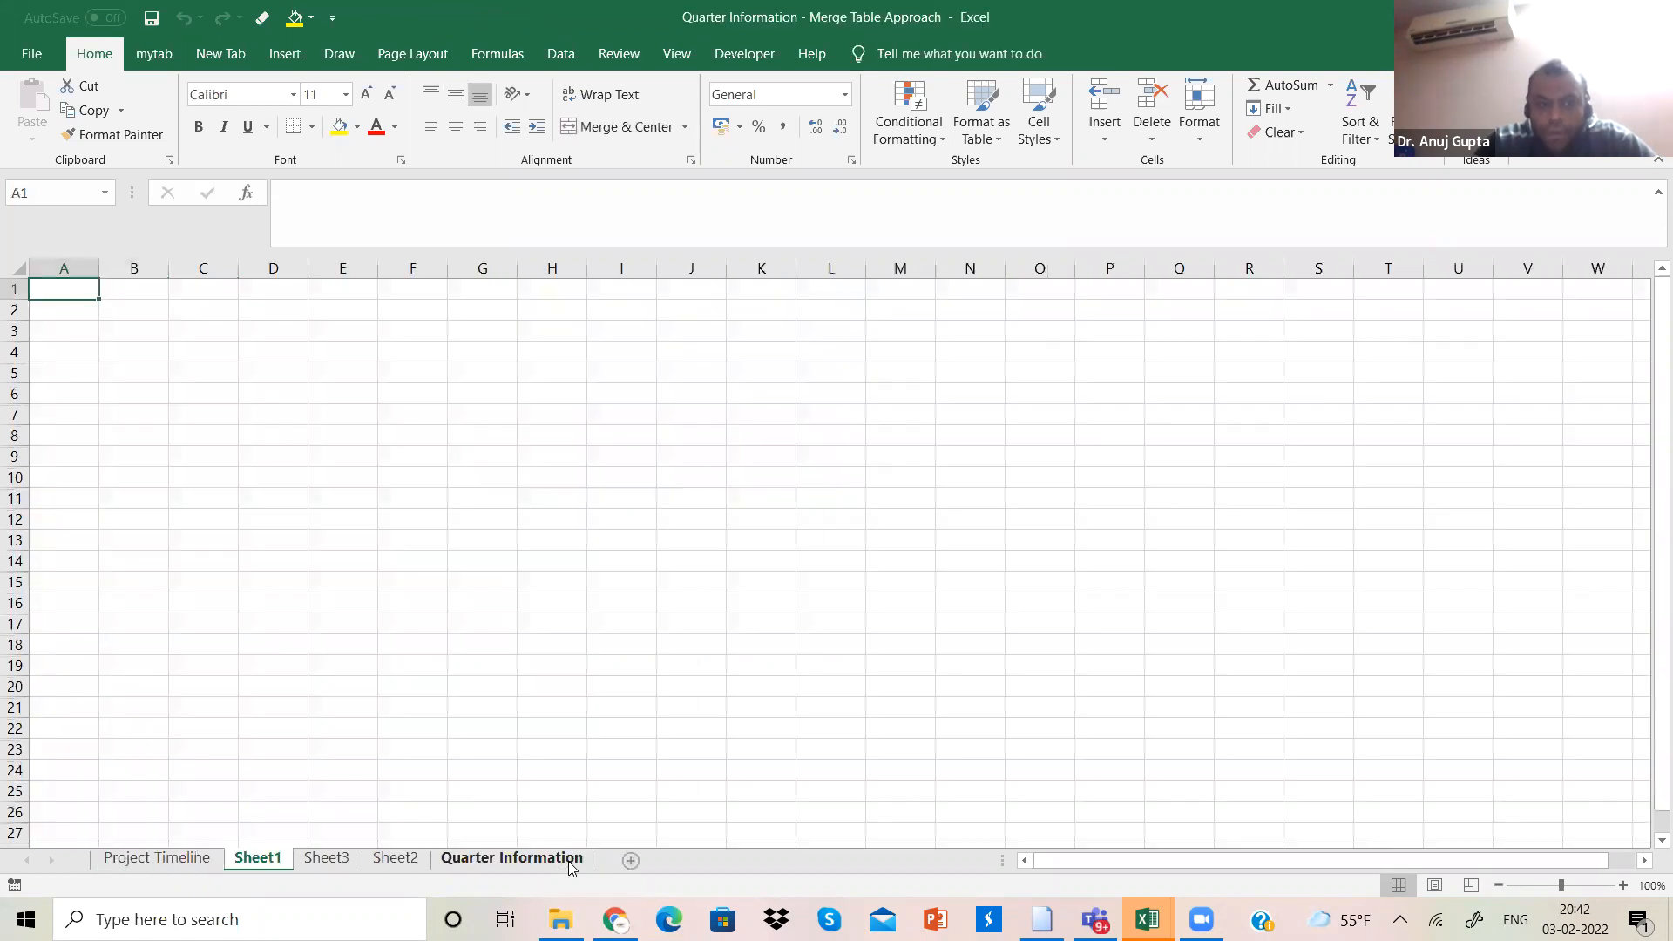
{"action": "type", "text": "1"}
{"action": "key", "text": "Return"}
{"action": "type", "text": "2"}
{"action": "key", "text": "Return"}
{"action": "type", "text": "3"}
{"action": "key", "text": "Return"}
{"action": "type", "text": "4"}
{"action": "key", "text": "Return"}
{"action": "type", "text": "5"}
{"action": "key", "text": "Return"}
{"action": "type", "text": "6"}
{"action": "key", "text": "Return"}
{"action": "type", "text": "7"}
{"action": "key", "text": "Return"}
{"action": "type", "text": "8"}
{"action": "key", "text": "Return"}
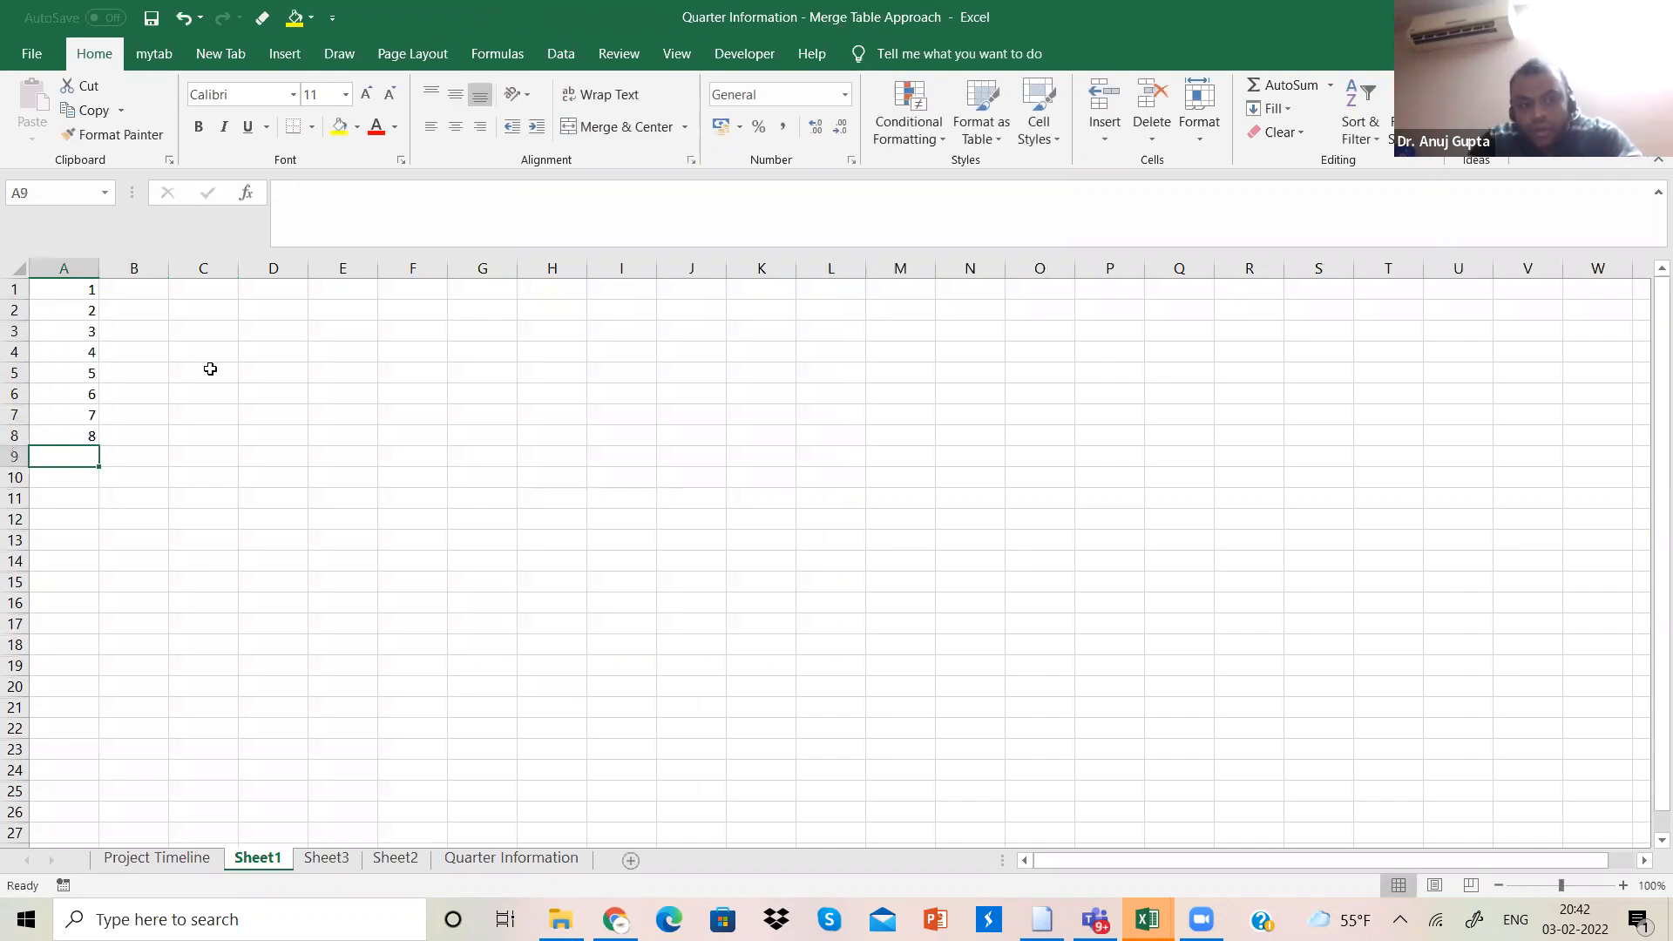
Step: Enter the numbers 9 to 12 in cells A9:A12
{"action": "type", "text": "9"}
{"action": "key", "text": "Return"}
{"action": "type", "text": "10"}
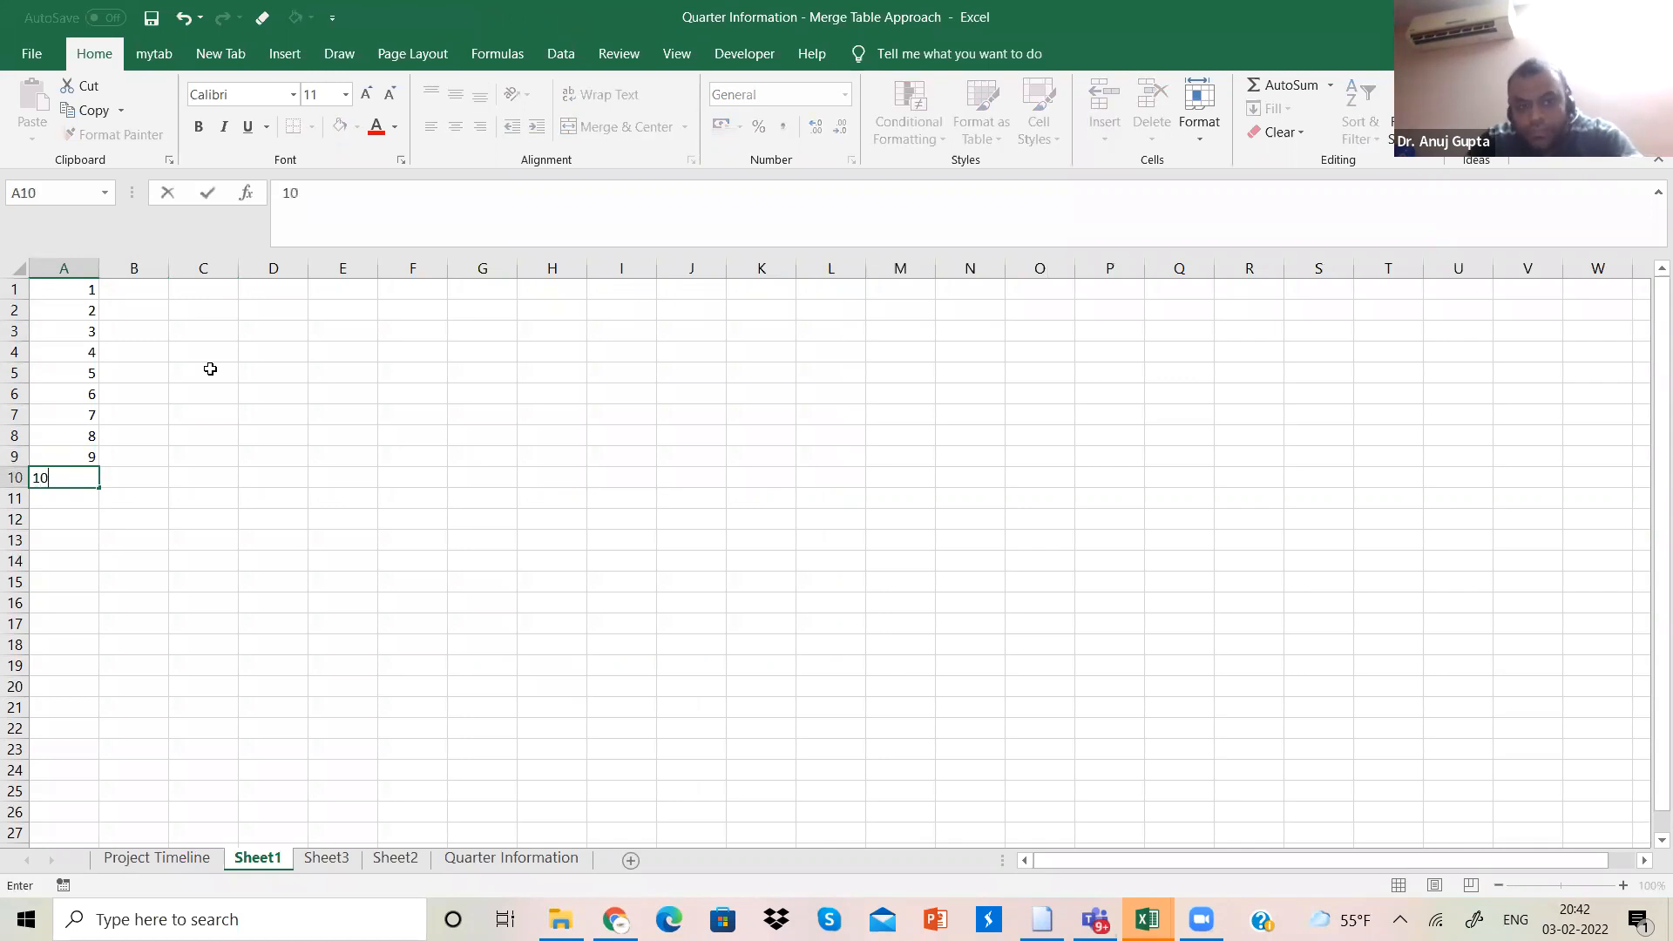
{"action": "key", "text": "Return"}
{"action": "type", "text": "11"}
{"action": "key", "text": "Return"}
{"action": "type", "text": "1"}
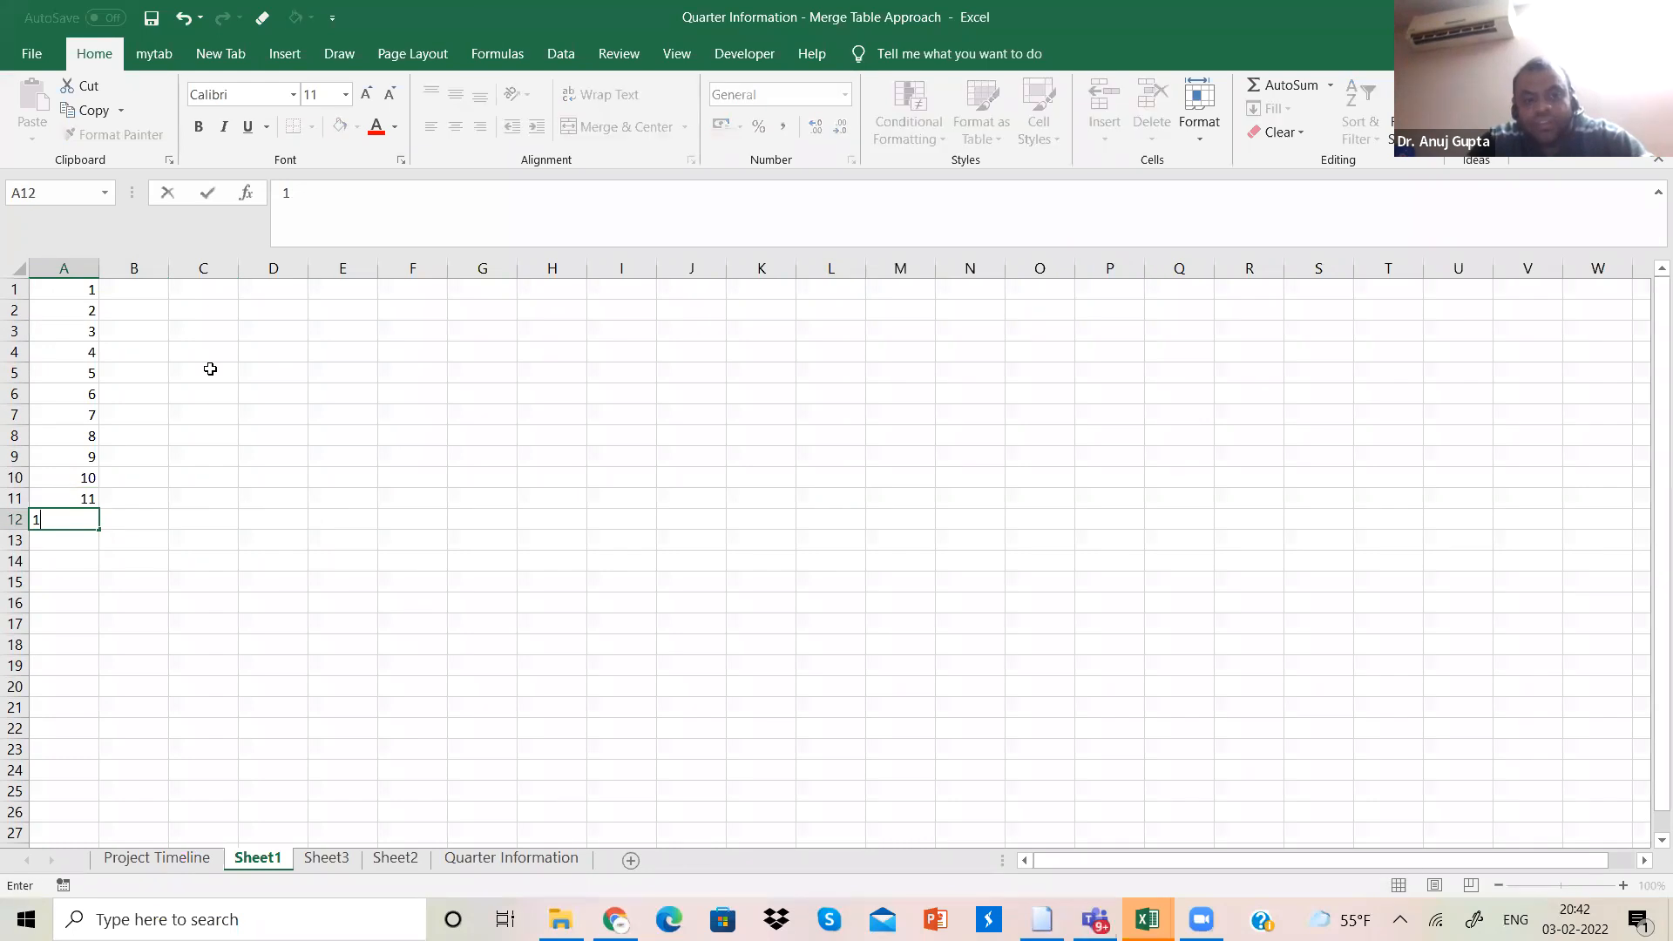
{"action": "type", "text": "2"}
{"action": "key", "text": "Return"}
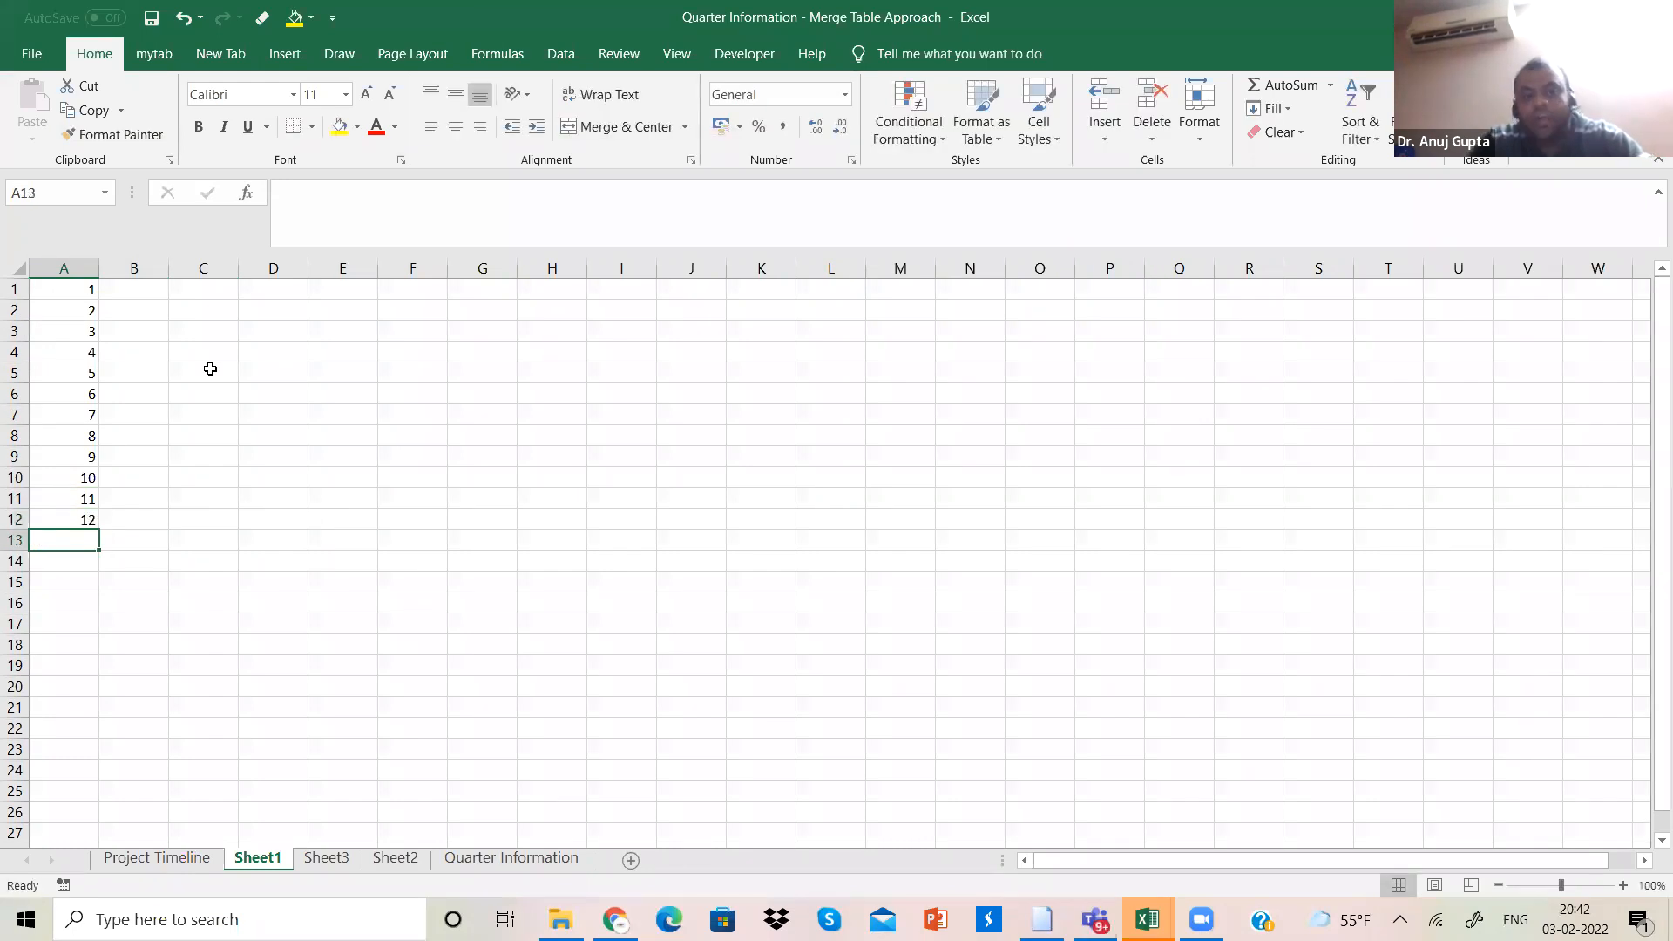
Step: Copy the Quarter 1 label from cell G3 of the Project Timeline sheet into cell B1 of Sheet1
{"action": "left_click", "coordinate": [137, 285]}
{"action": "left_click", "coordinate": [157, 857]}
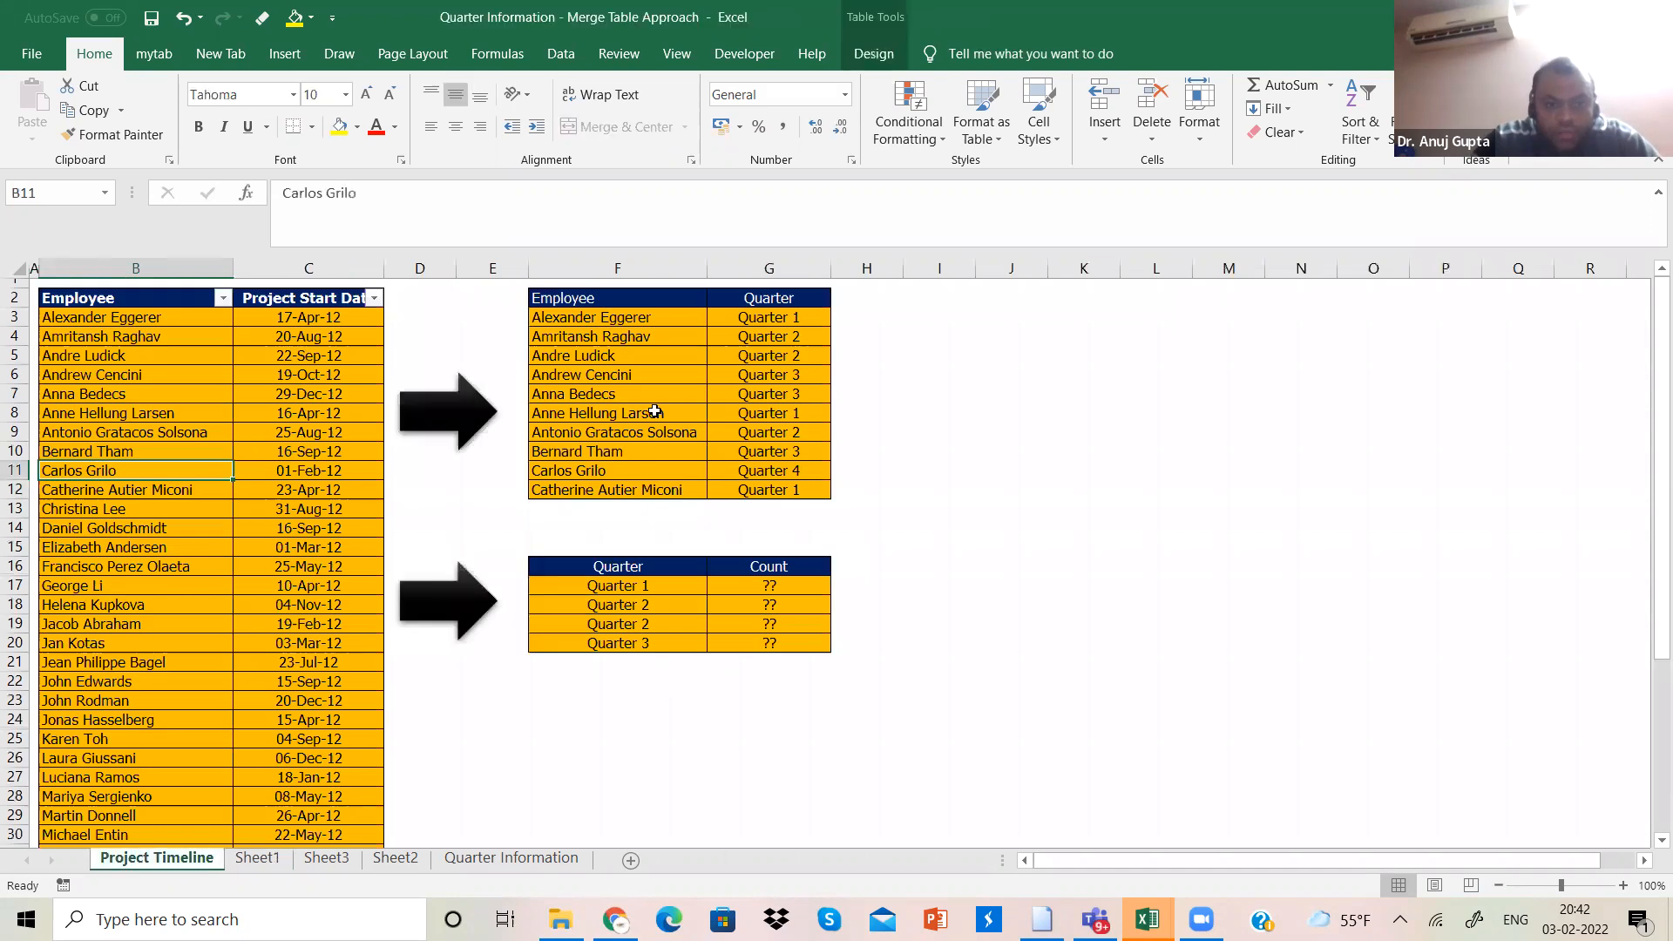
{"action": "left_click", "coordinate": [795, 315]}
{"action": "key", "text": "ctrl+c"}
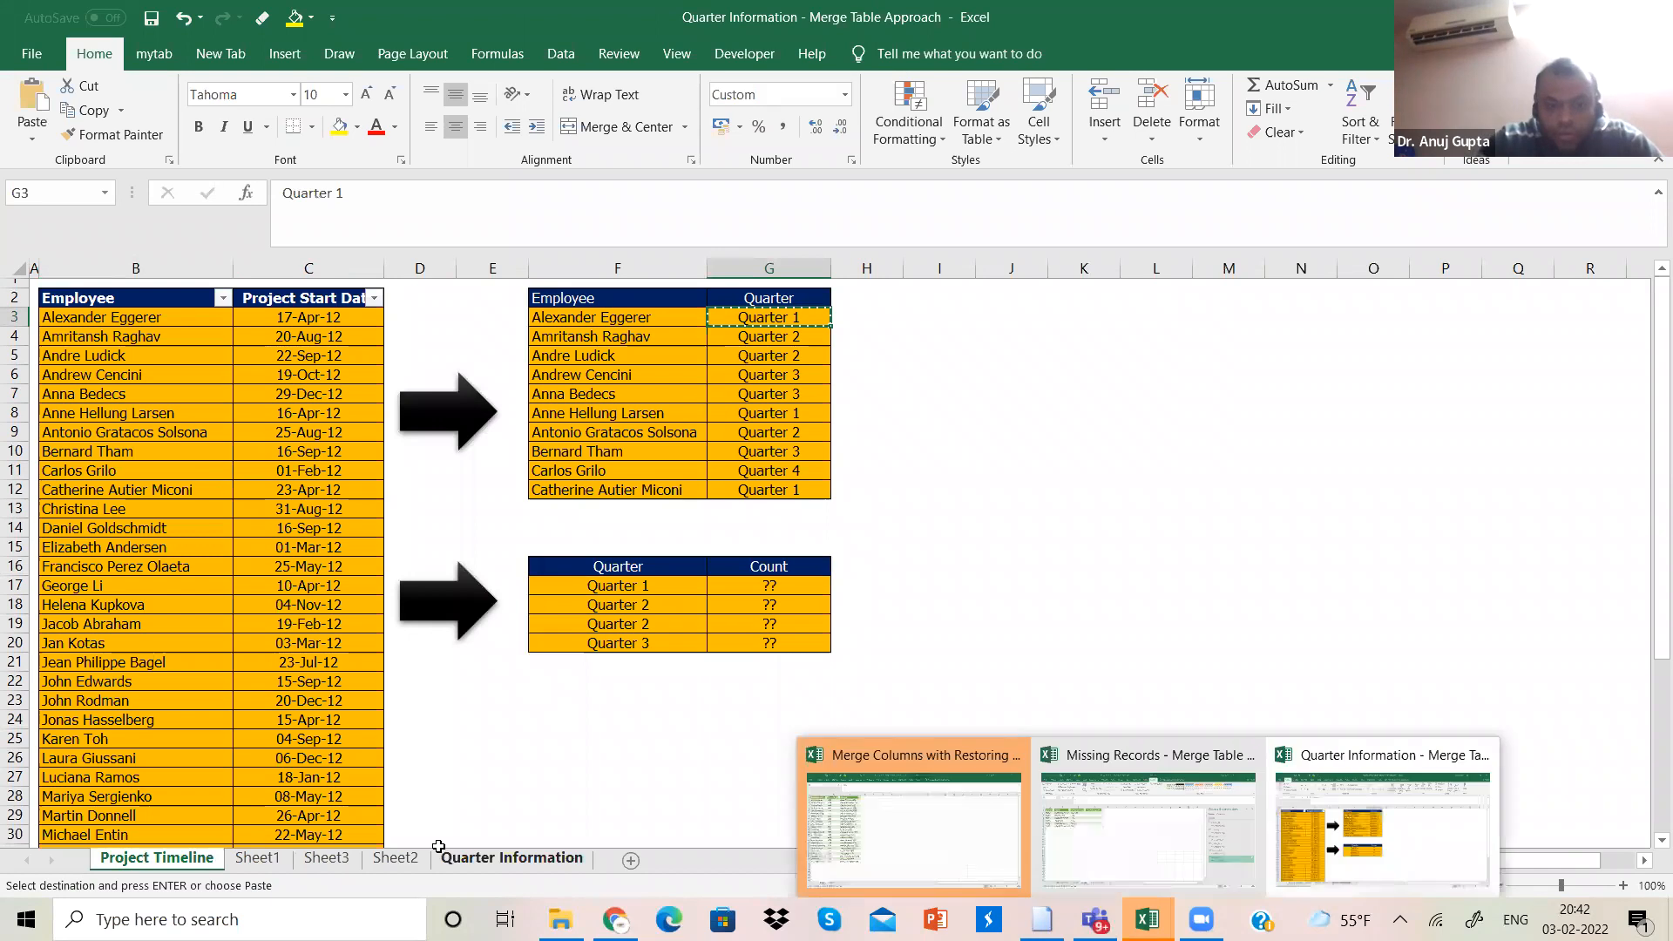
{"action": "left_click", "coordinate": [394, 858]}
{"action": "left_click", "coordinate": [261, 860]}
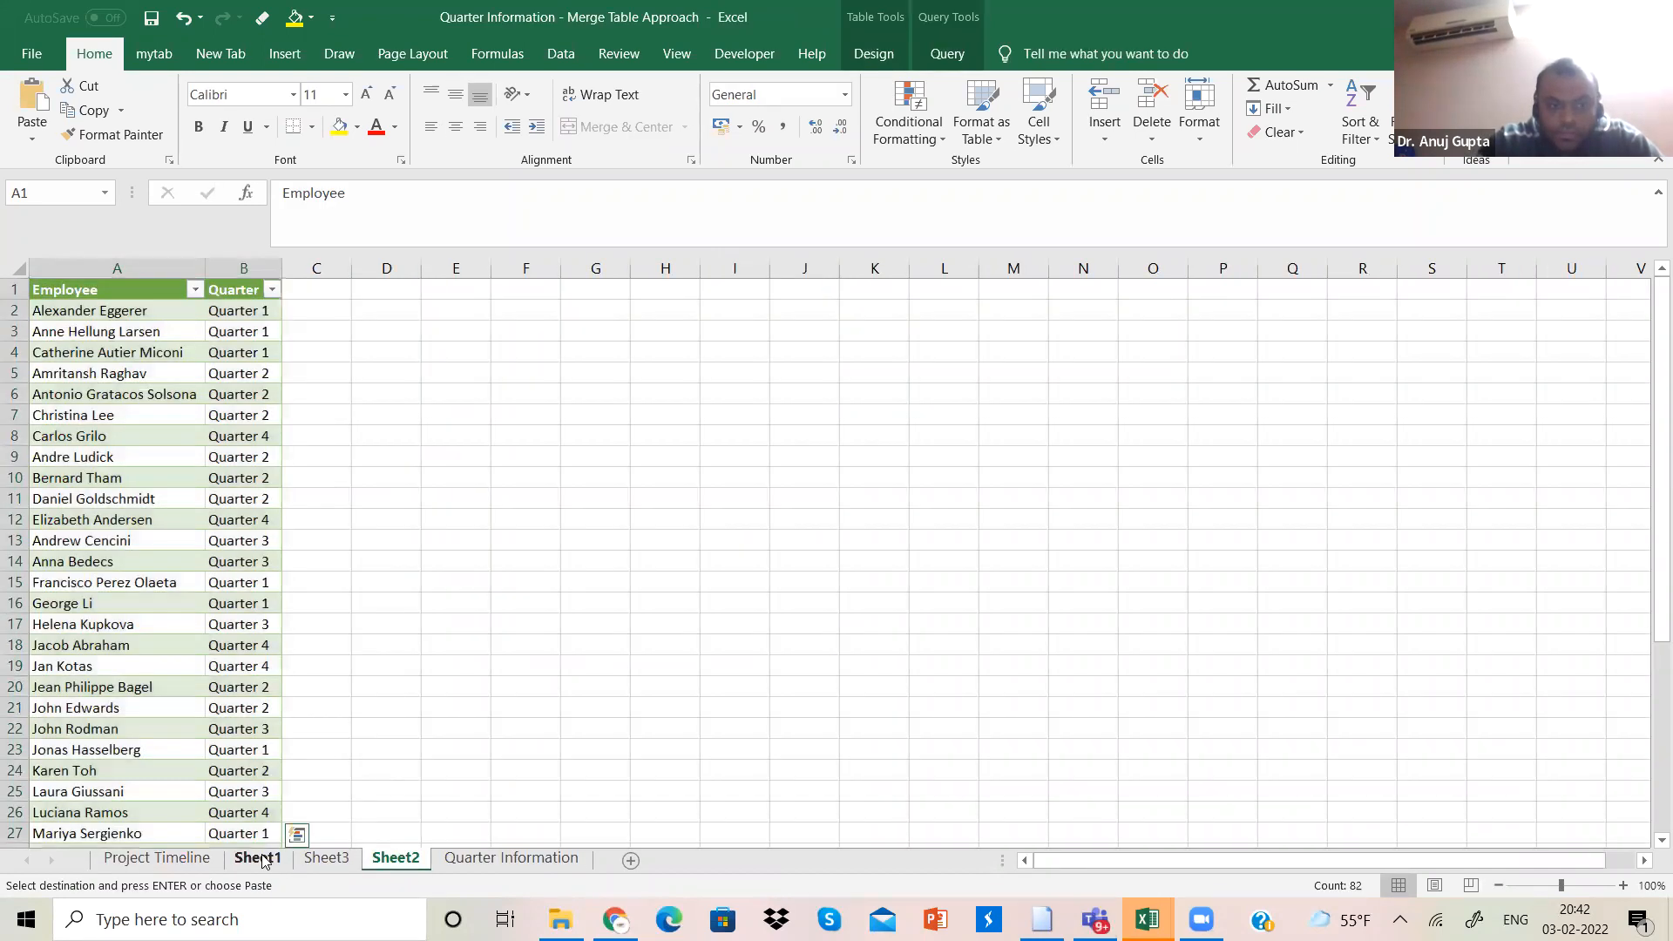
{"action": "key", "text": "ctrl+v"}
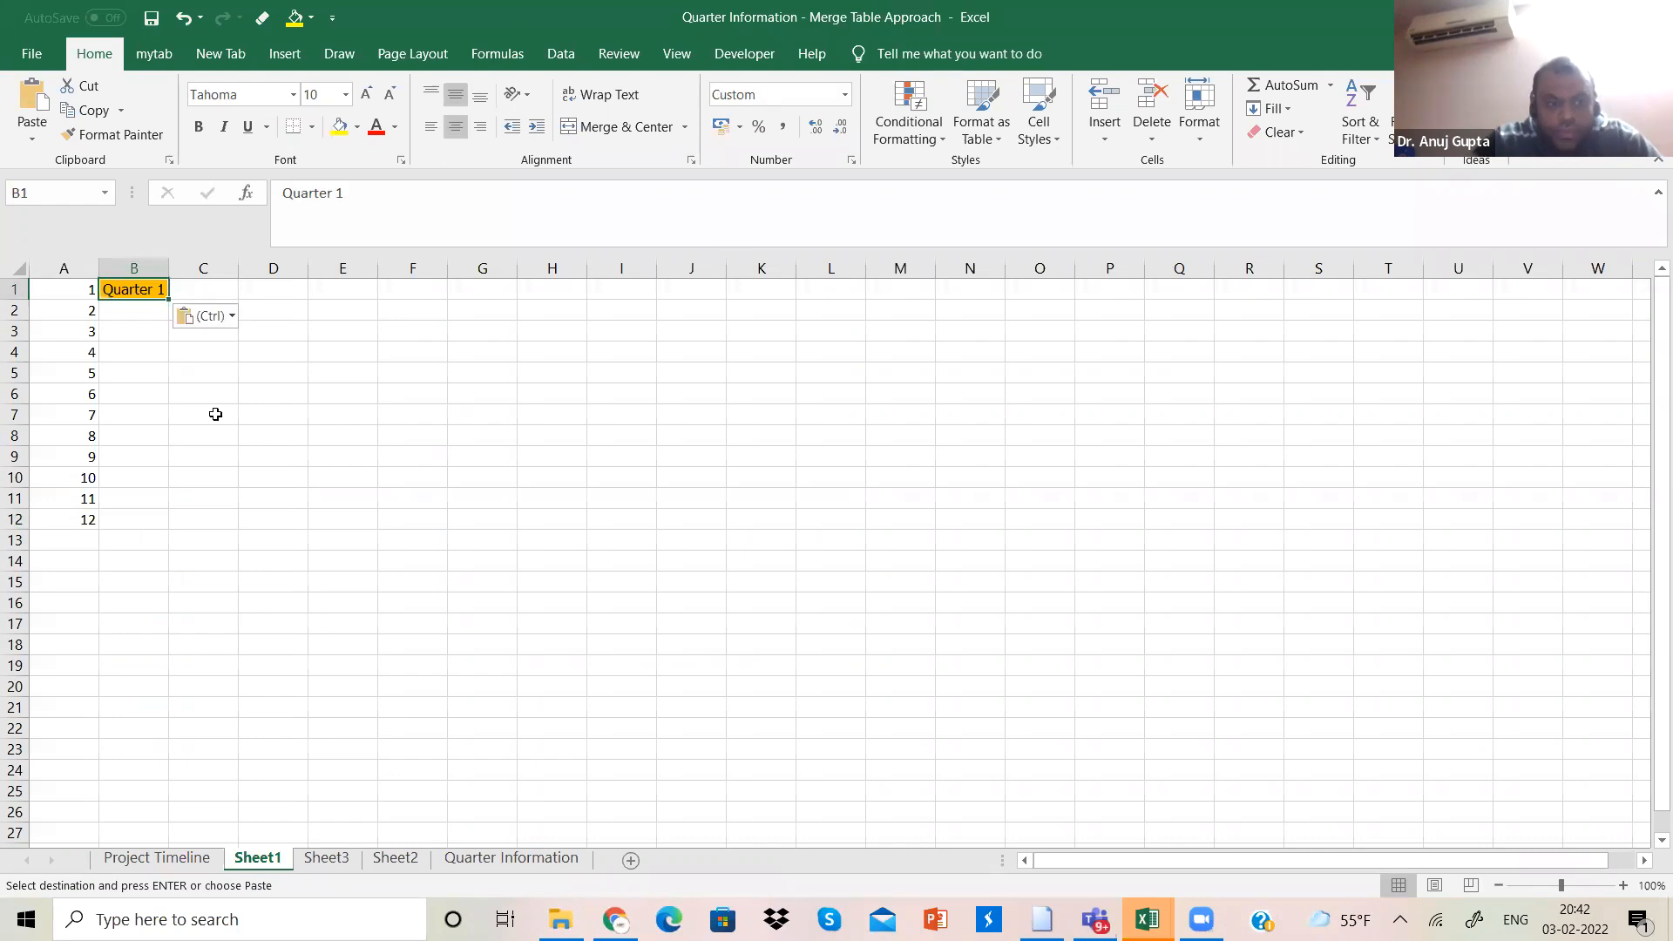
{"action": "left_click_drag", "start_coordinate": [149, 294], "coordinate": [138, 329]}
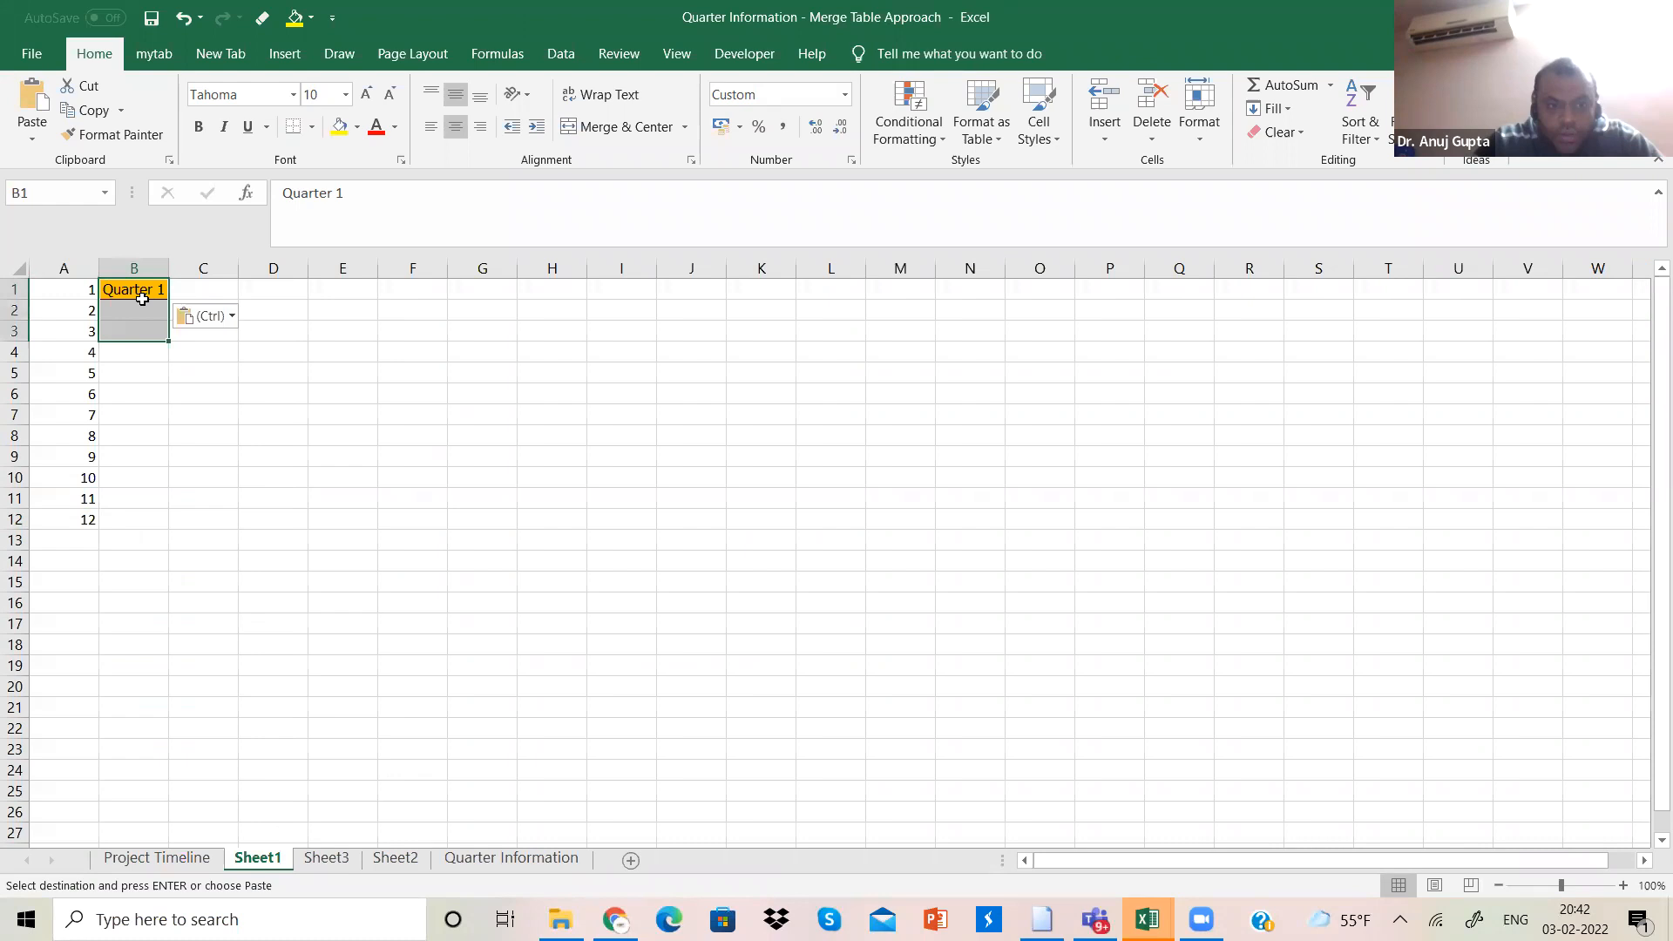
{"action": "left_click", "coordinate": [144, 297]}
{"action": "left_click_drag", "start_coordinate": [169, 307], "coordinate": [161, 516]}
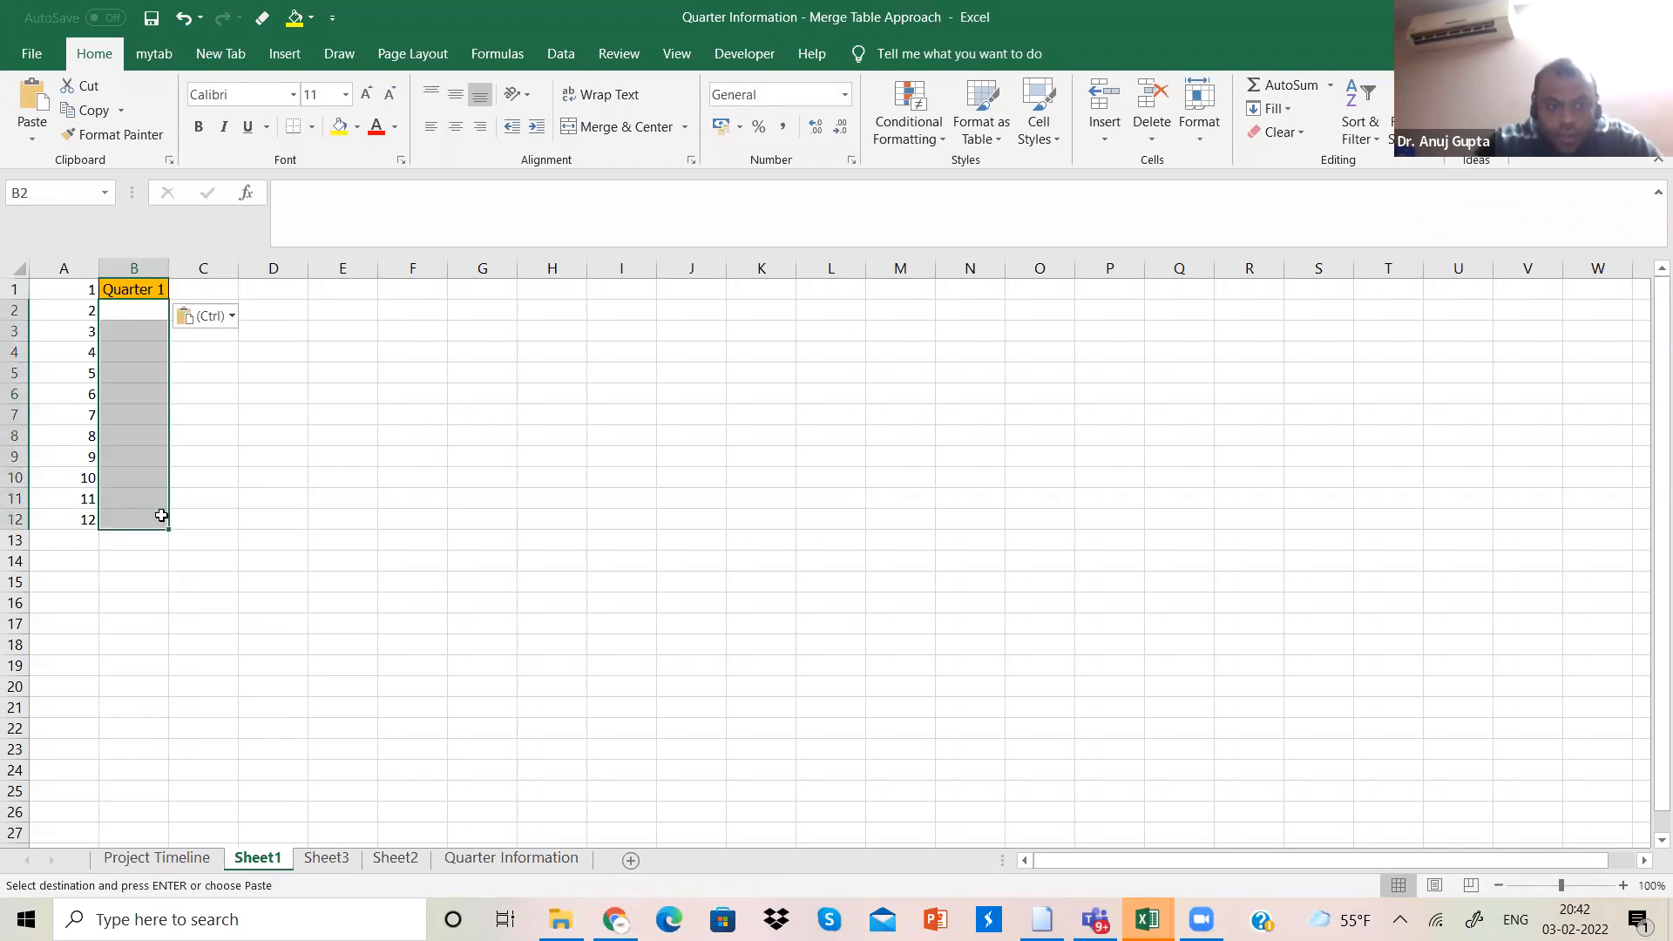
{"action": "left_click", "coordinate": [144, 346]}
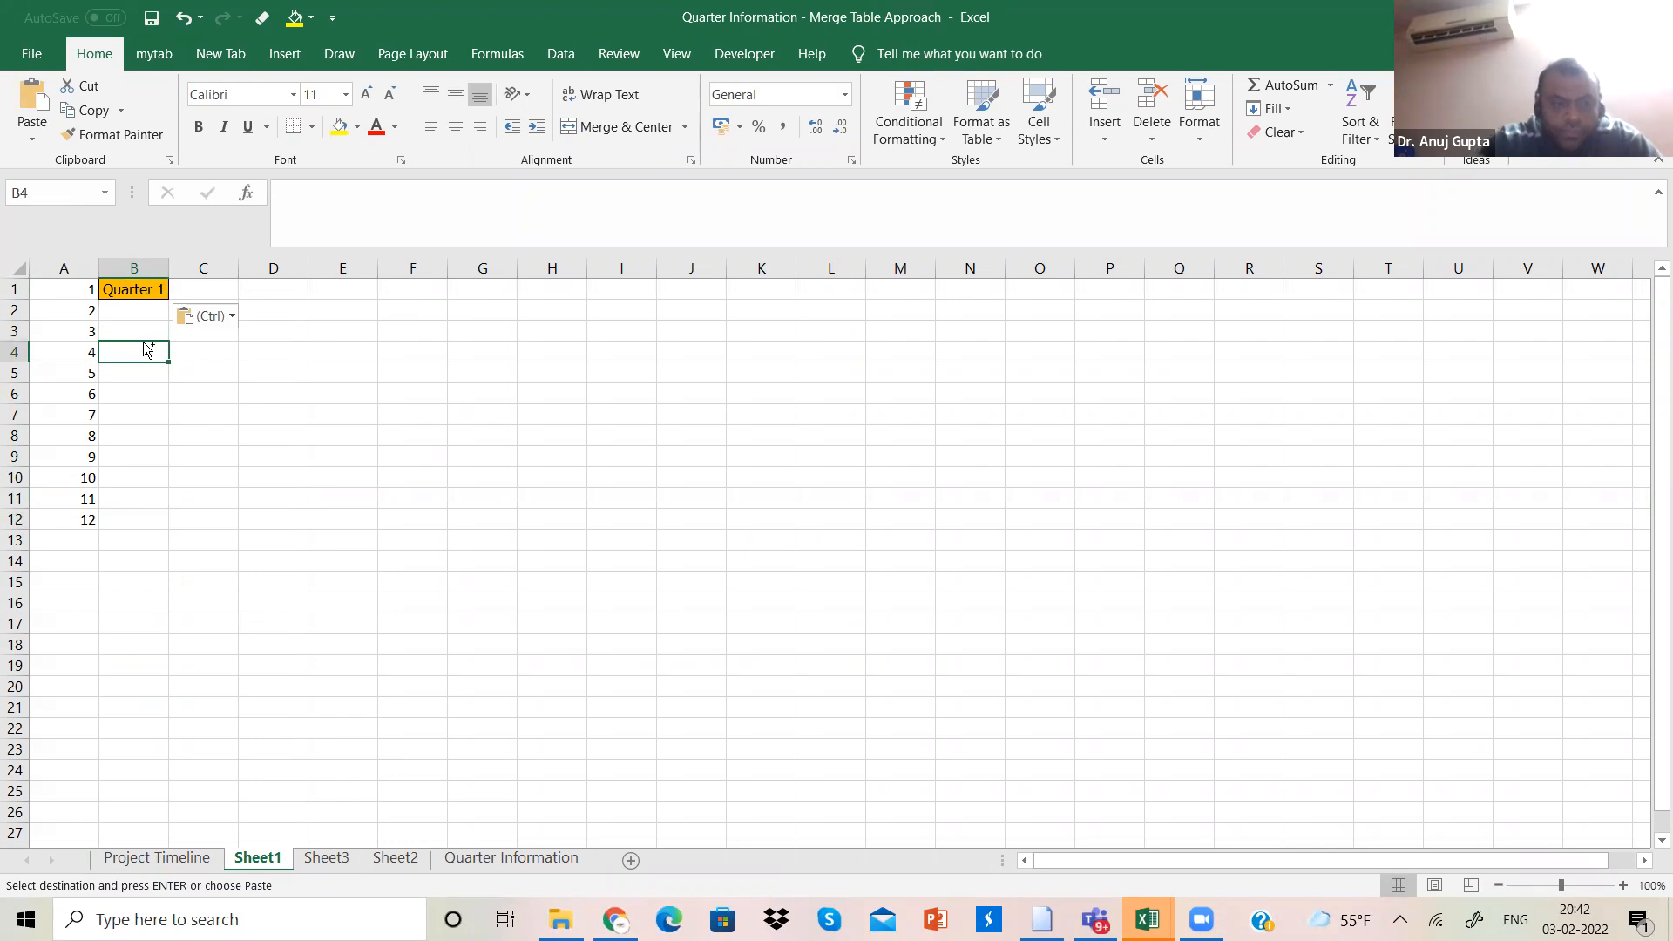
{"action": "key", "text": "ctrl"}
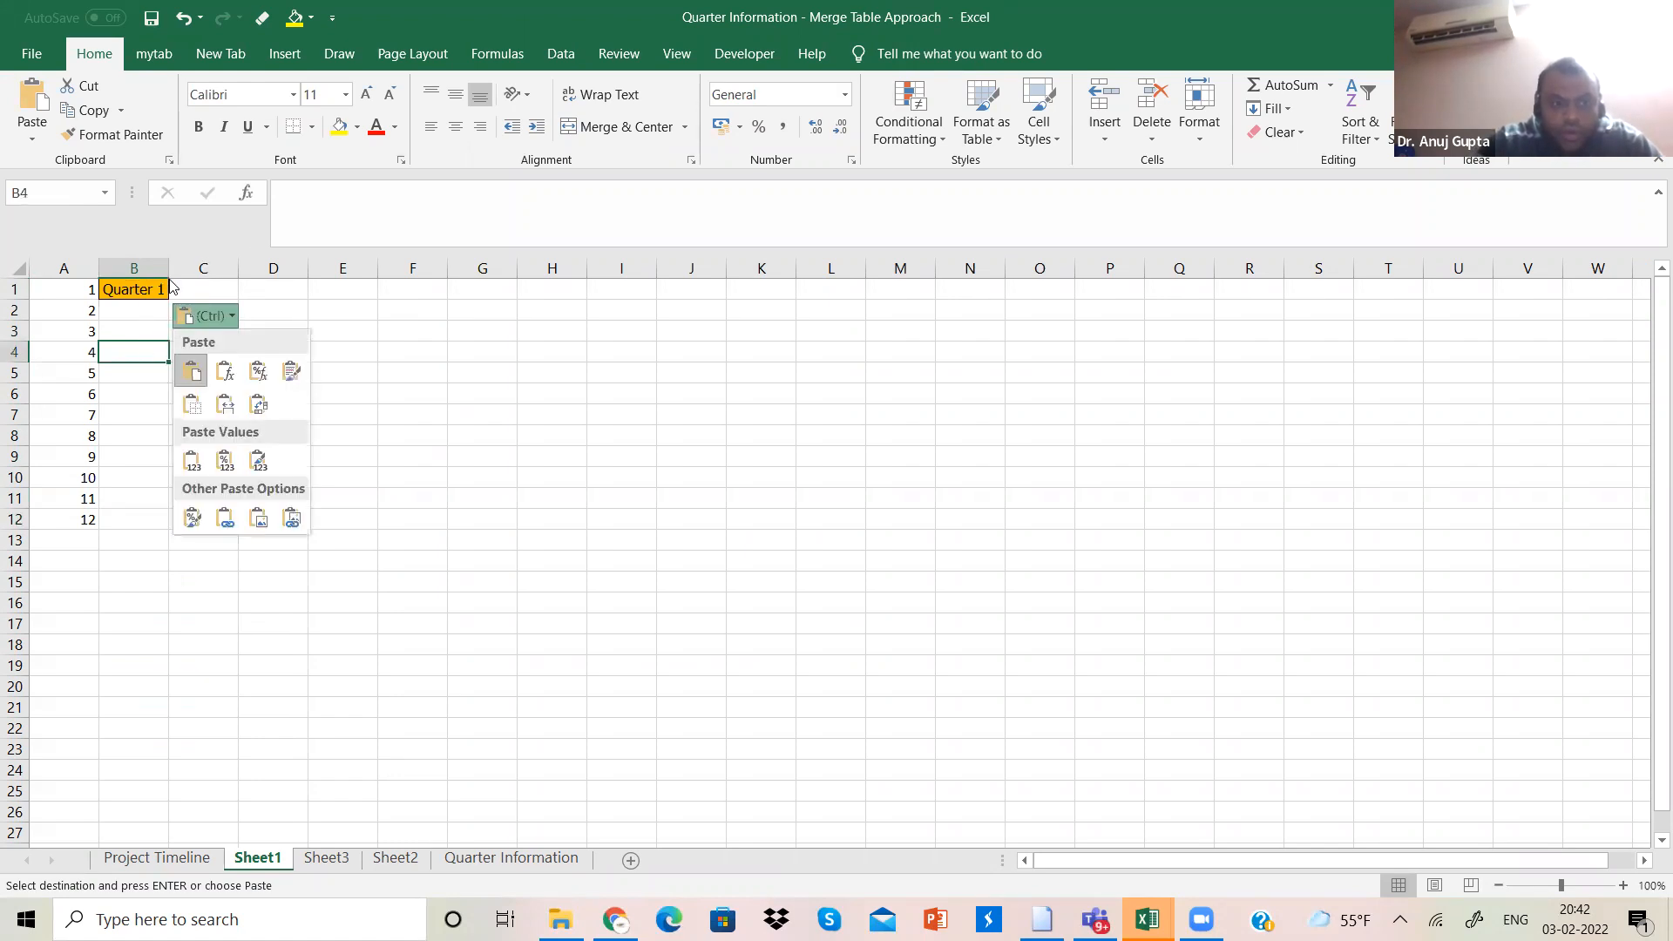
{"action": "key", "text": "ctrl"}
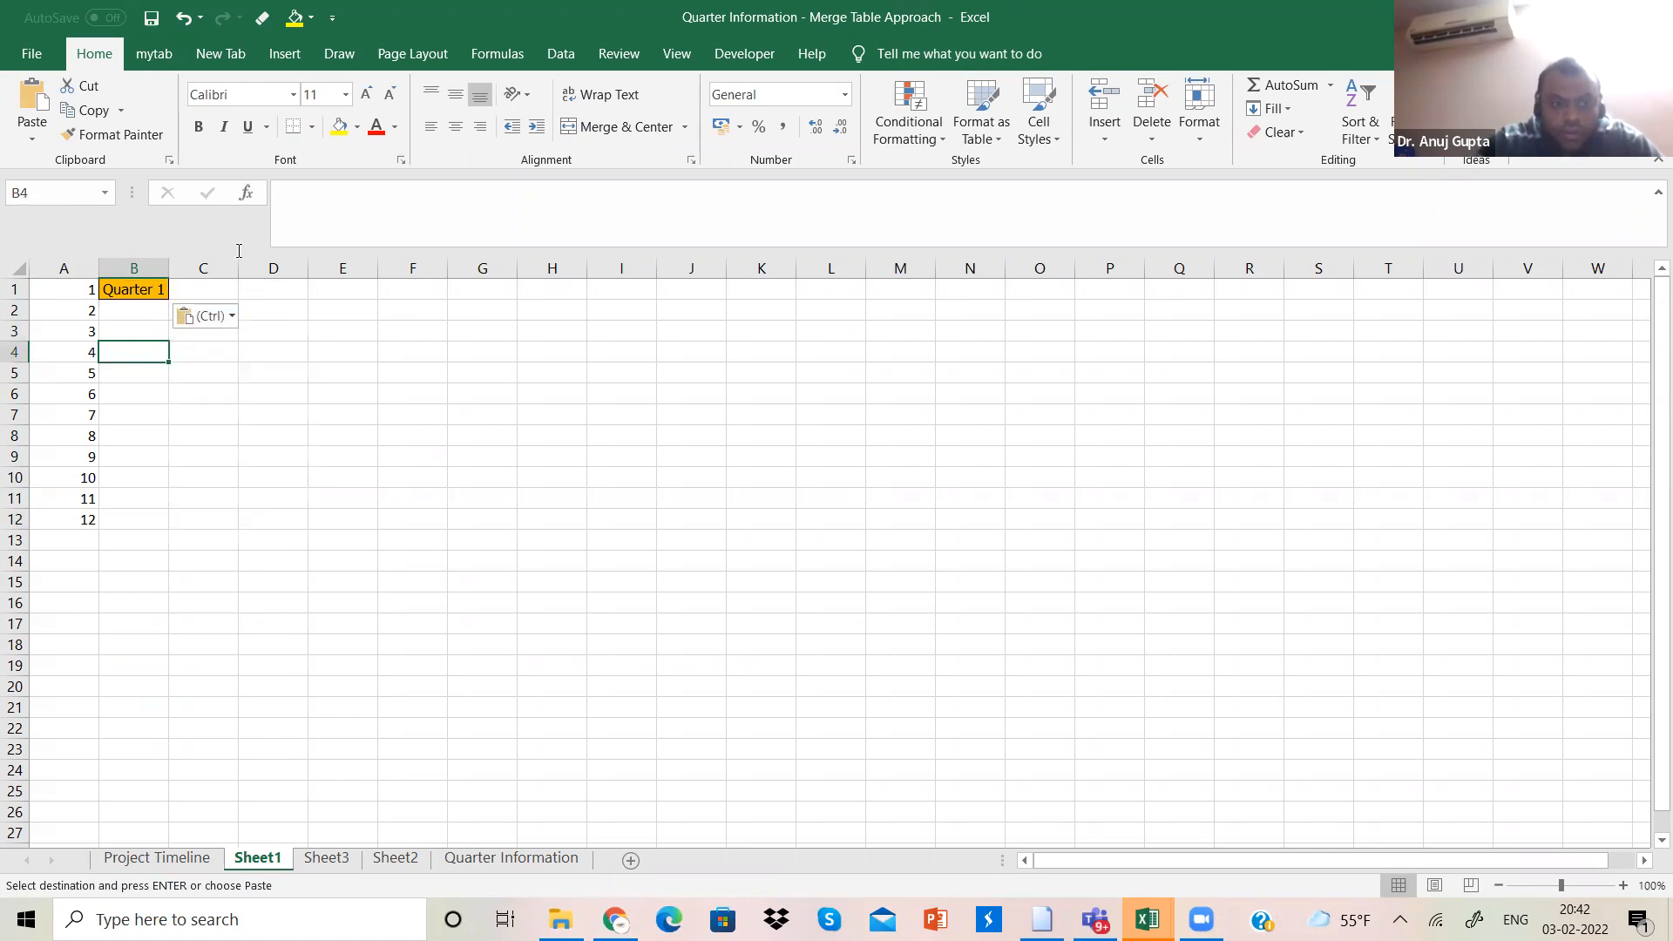
Step: Change the label in cell B1 to Quarter 4
{"action": "left_click", "coordinate": [158, 294]}
{"action": "left_click", "coordinate": [369, 204]}
{"action": "key", "text": "BackSpace"}
{"action": "type", "text": "4"}
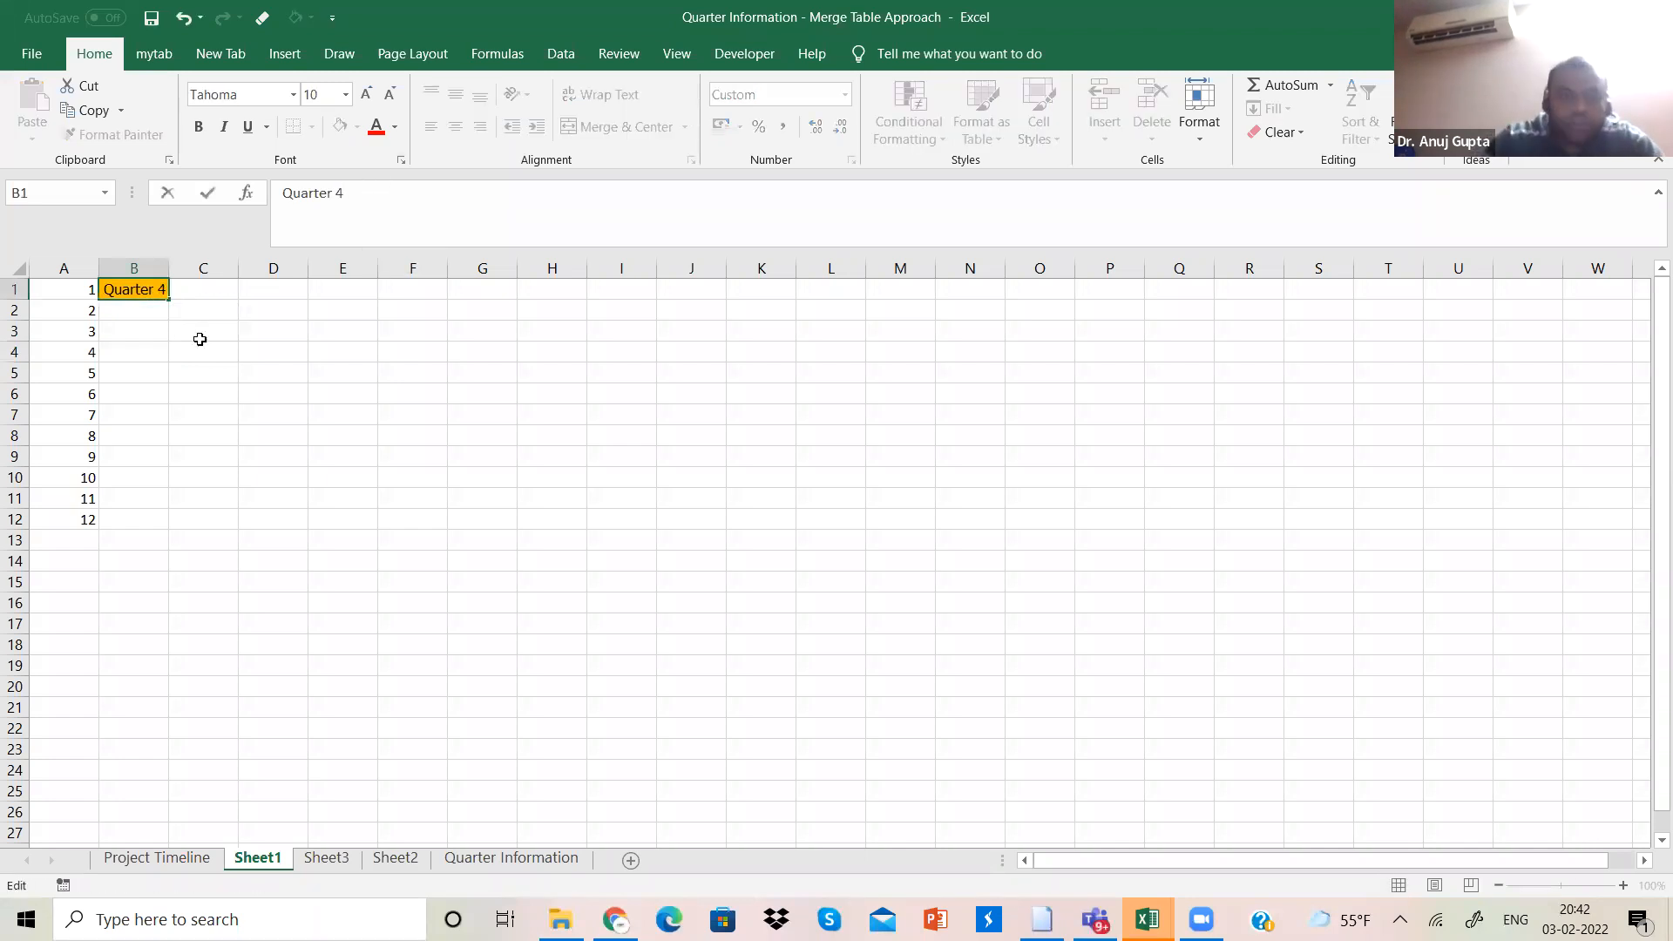
{"action": "left_click", "coordinate": [151, 293]}
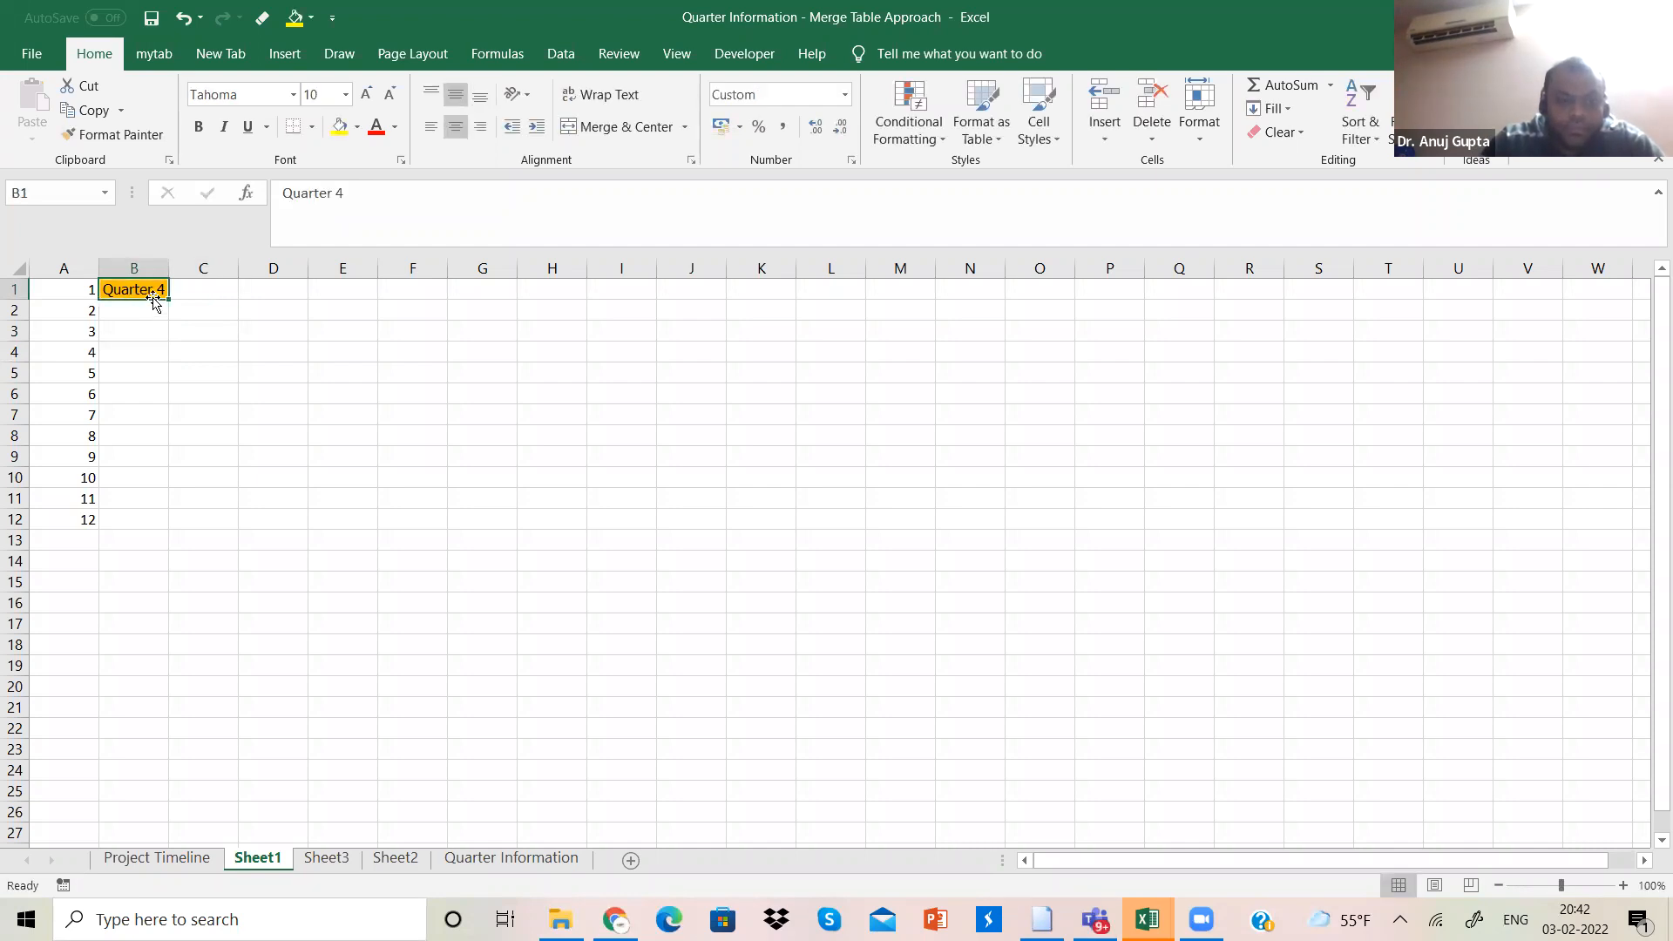
Step: Try to fill the quarter label from B1 down through B3, and undo the fill
{"action": "scroll", "coordinate": [153, 301], "scroll_direction": "down", "scroll_amount": 2}
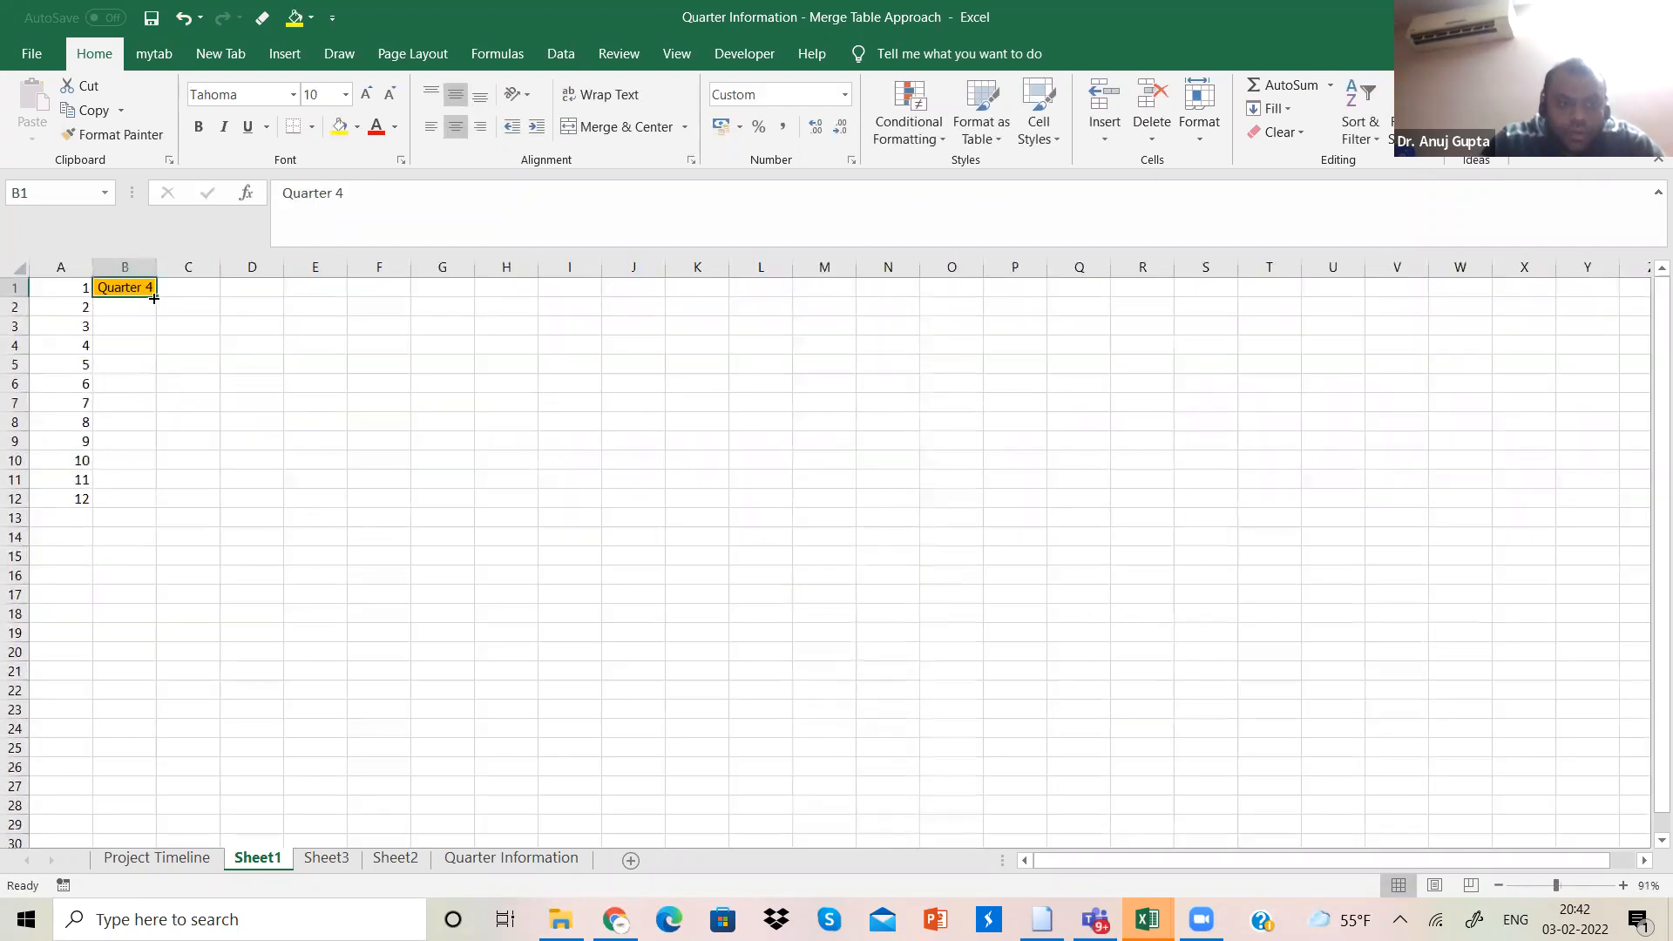
{"action": "scroll", "coordinate": [158, 298], "scroll_direction": "up", "scroll_amount": 1}
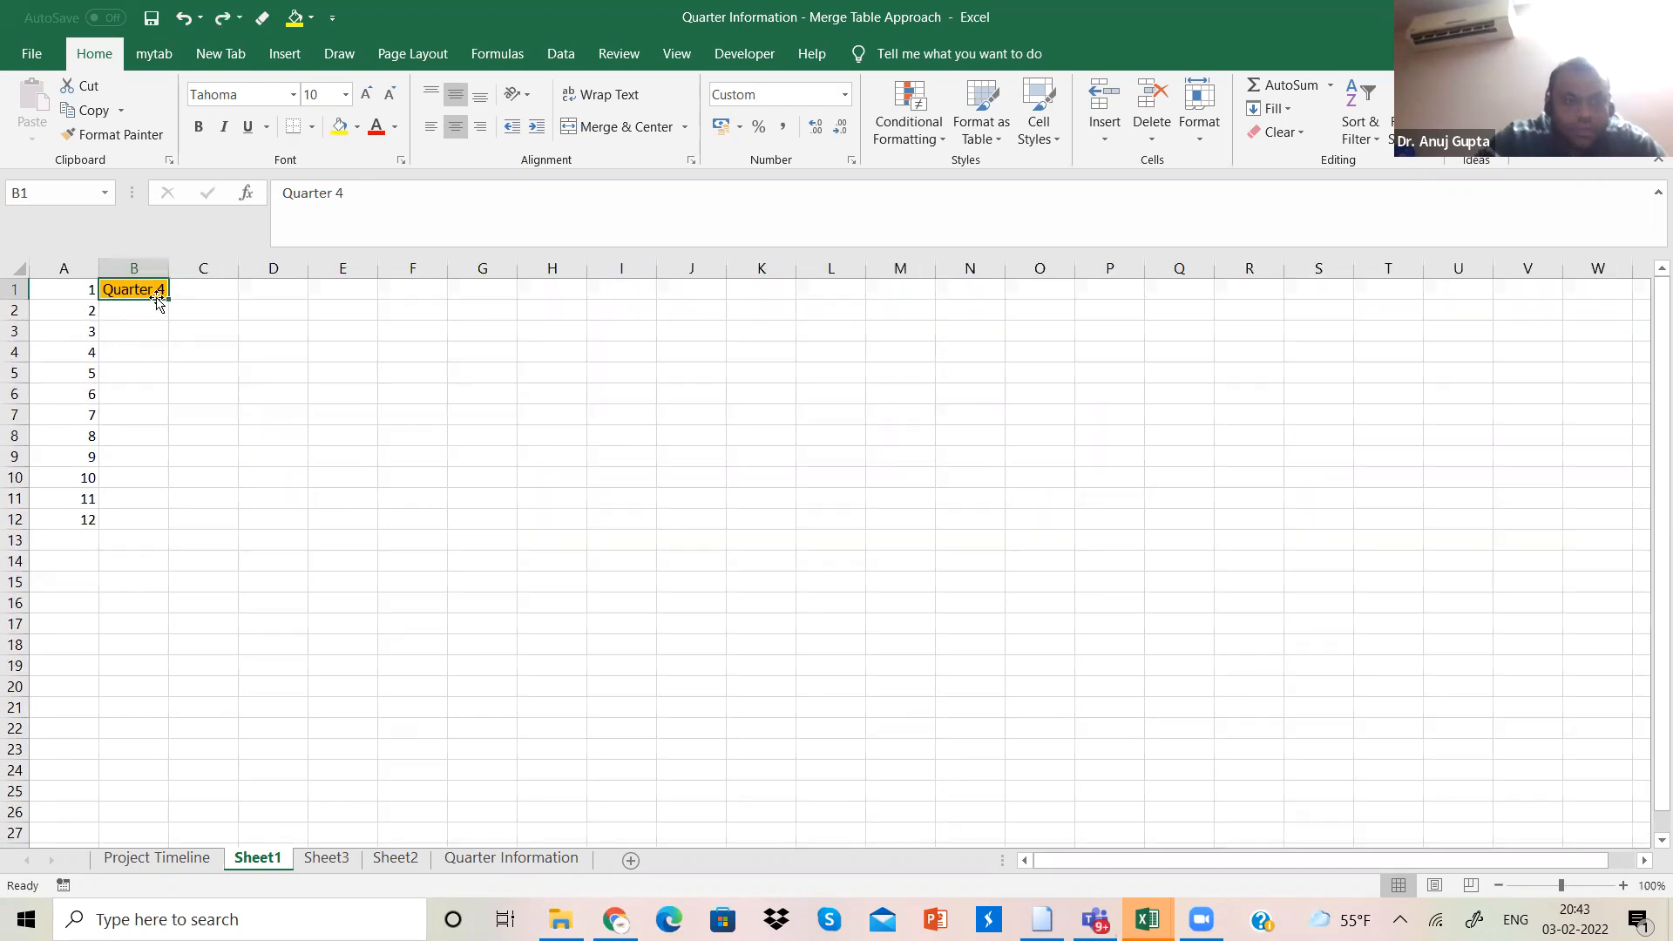
{"action": "left_click_drag", "start_coordinate": [169, 299], "coordinate": [163, 346]}
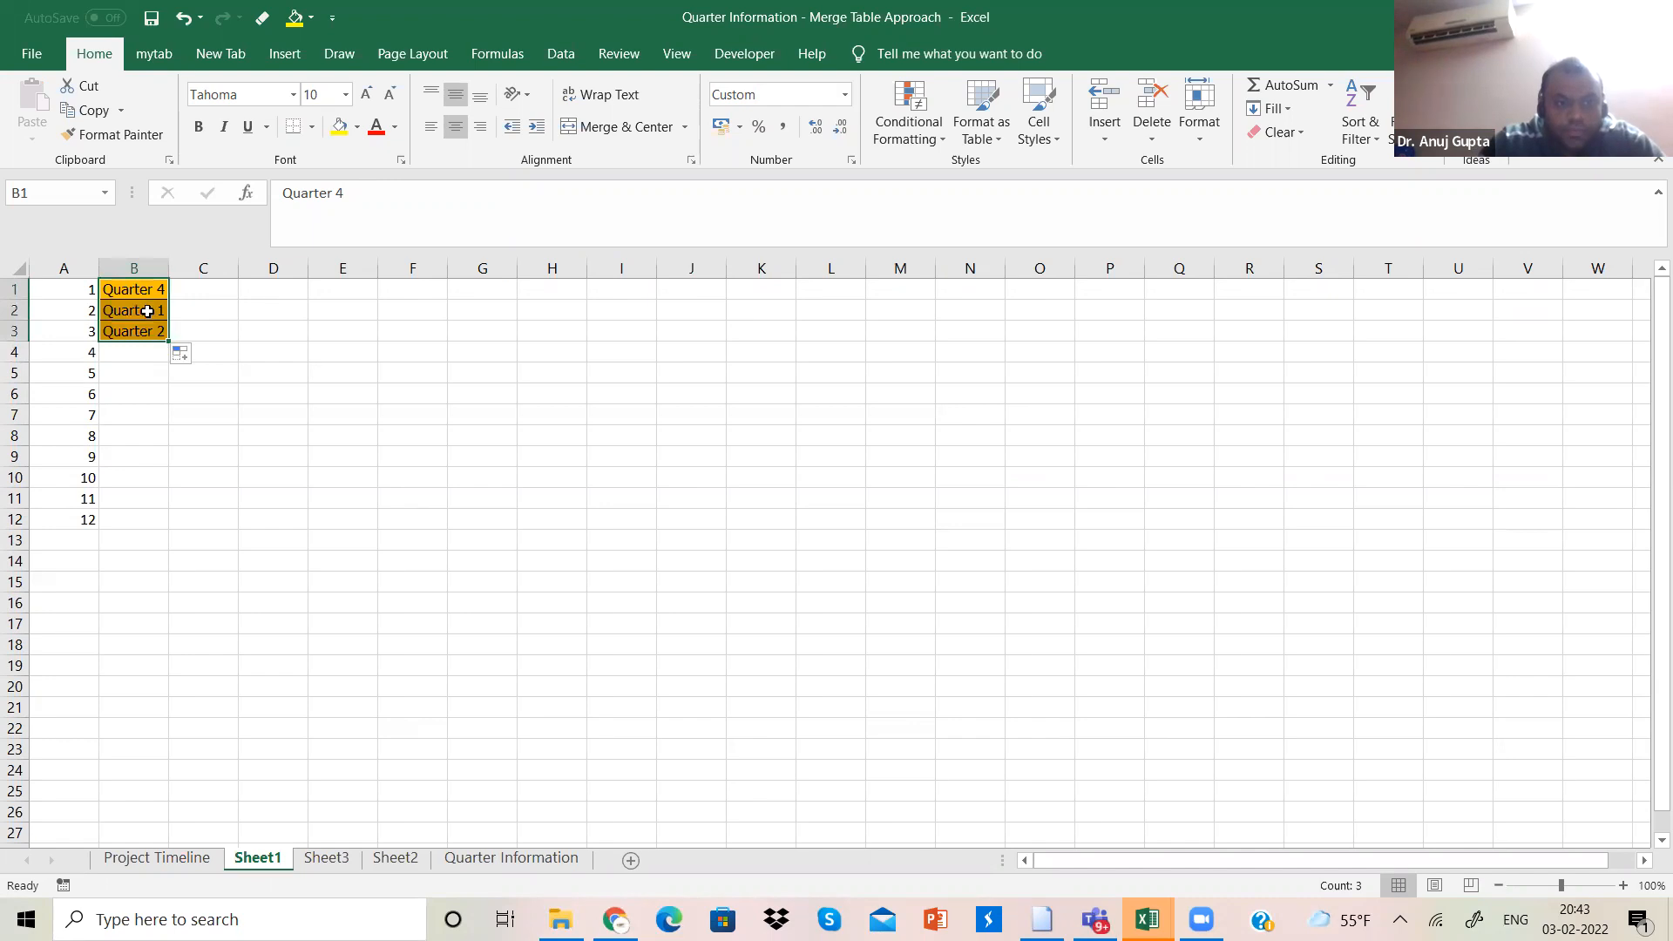
{"action": "left_click", "coordinate": [148, 310]}
{"action": "key", "text": "ctrl+z"}
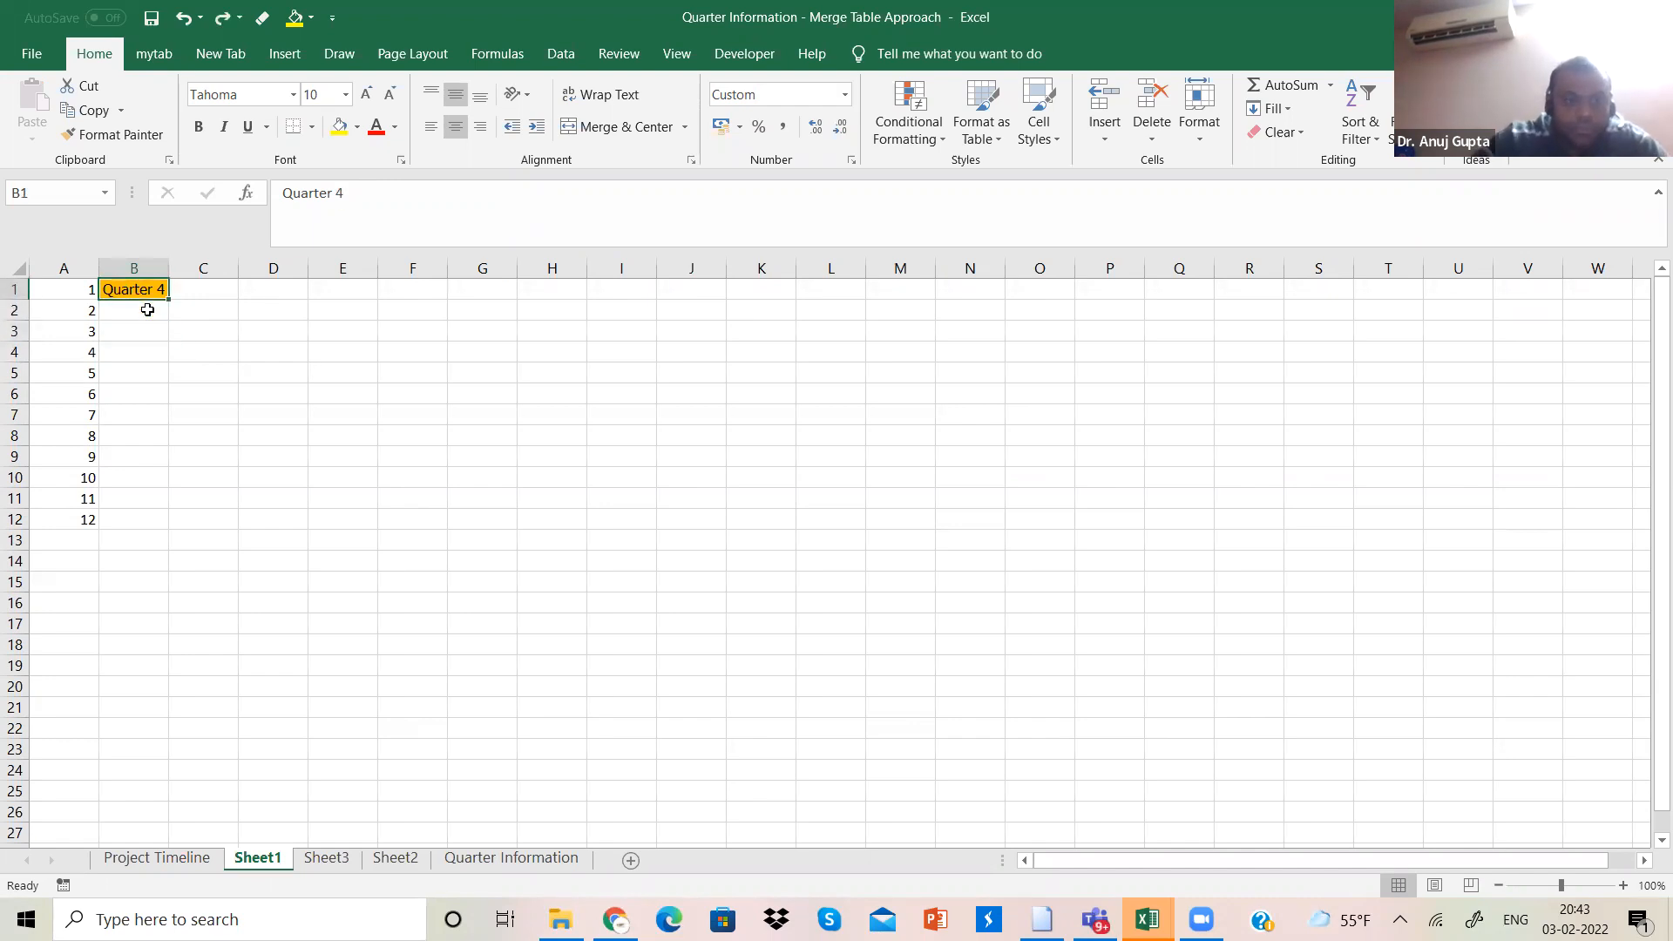
{"action": "left_click", "coordinate": [148, 310]}
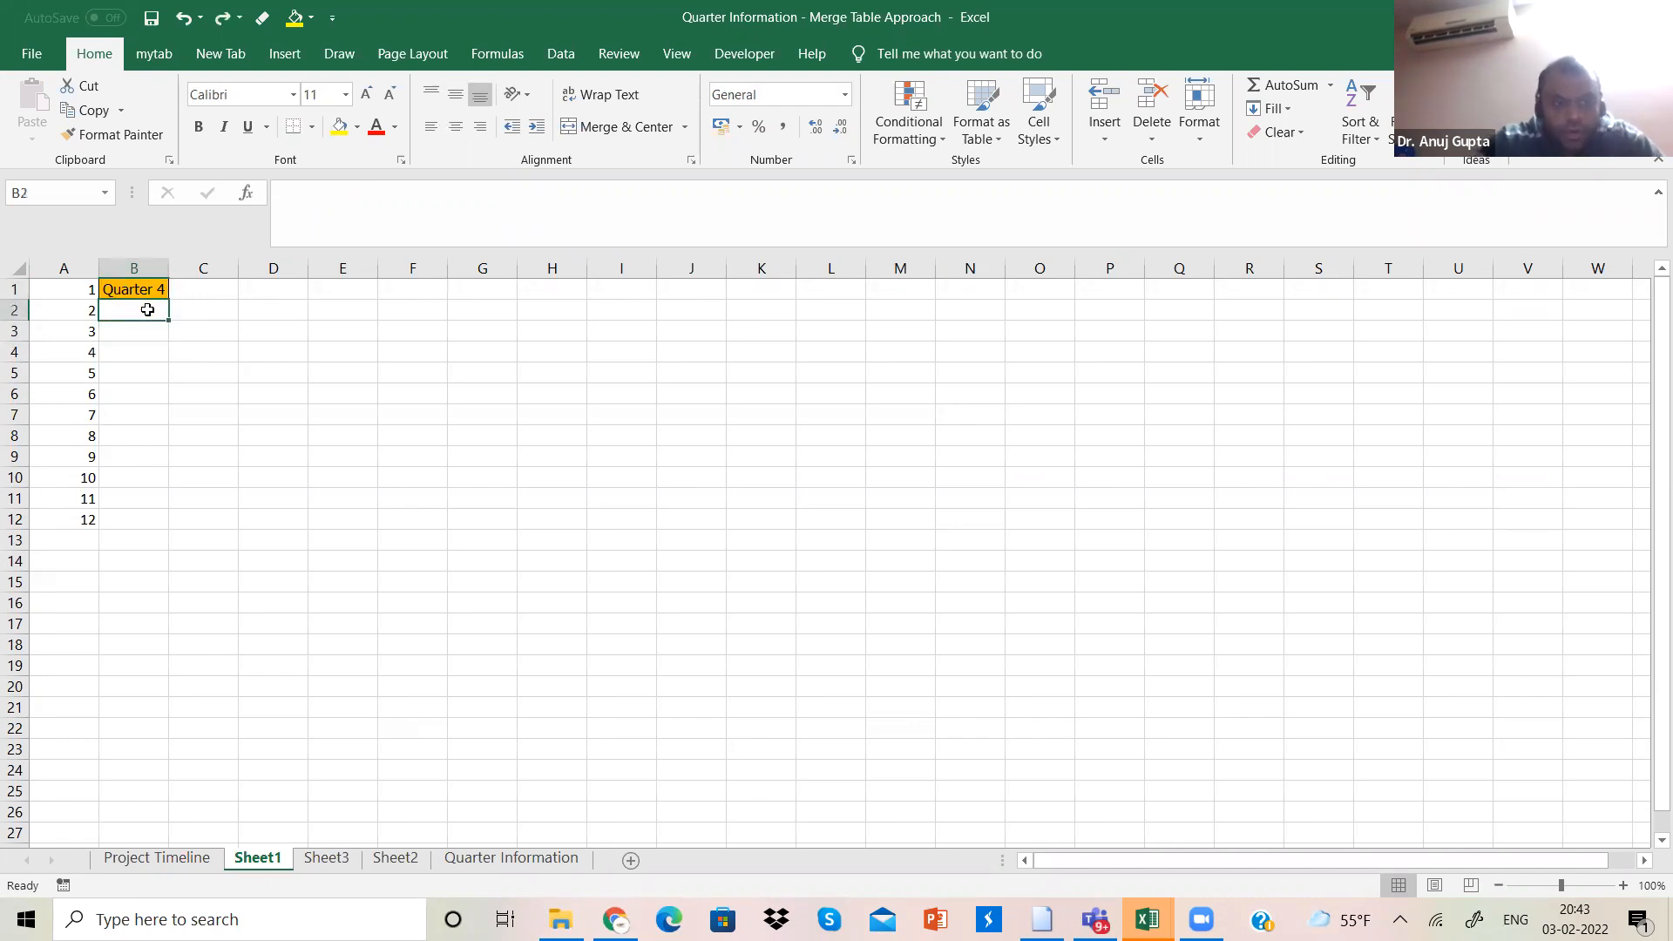
Step: Copy the Quarter 4 label from B1 into cells B2 and B3
{"action": "left_click", "coordinate": [141, 290]}
{"action": "key", "text": "ctrl+c"}
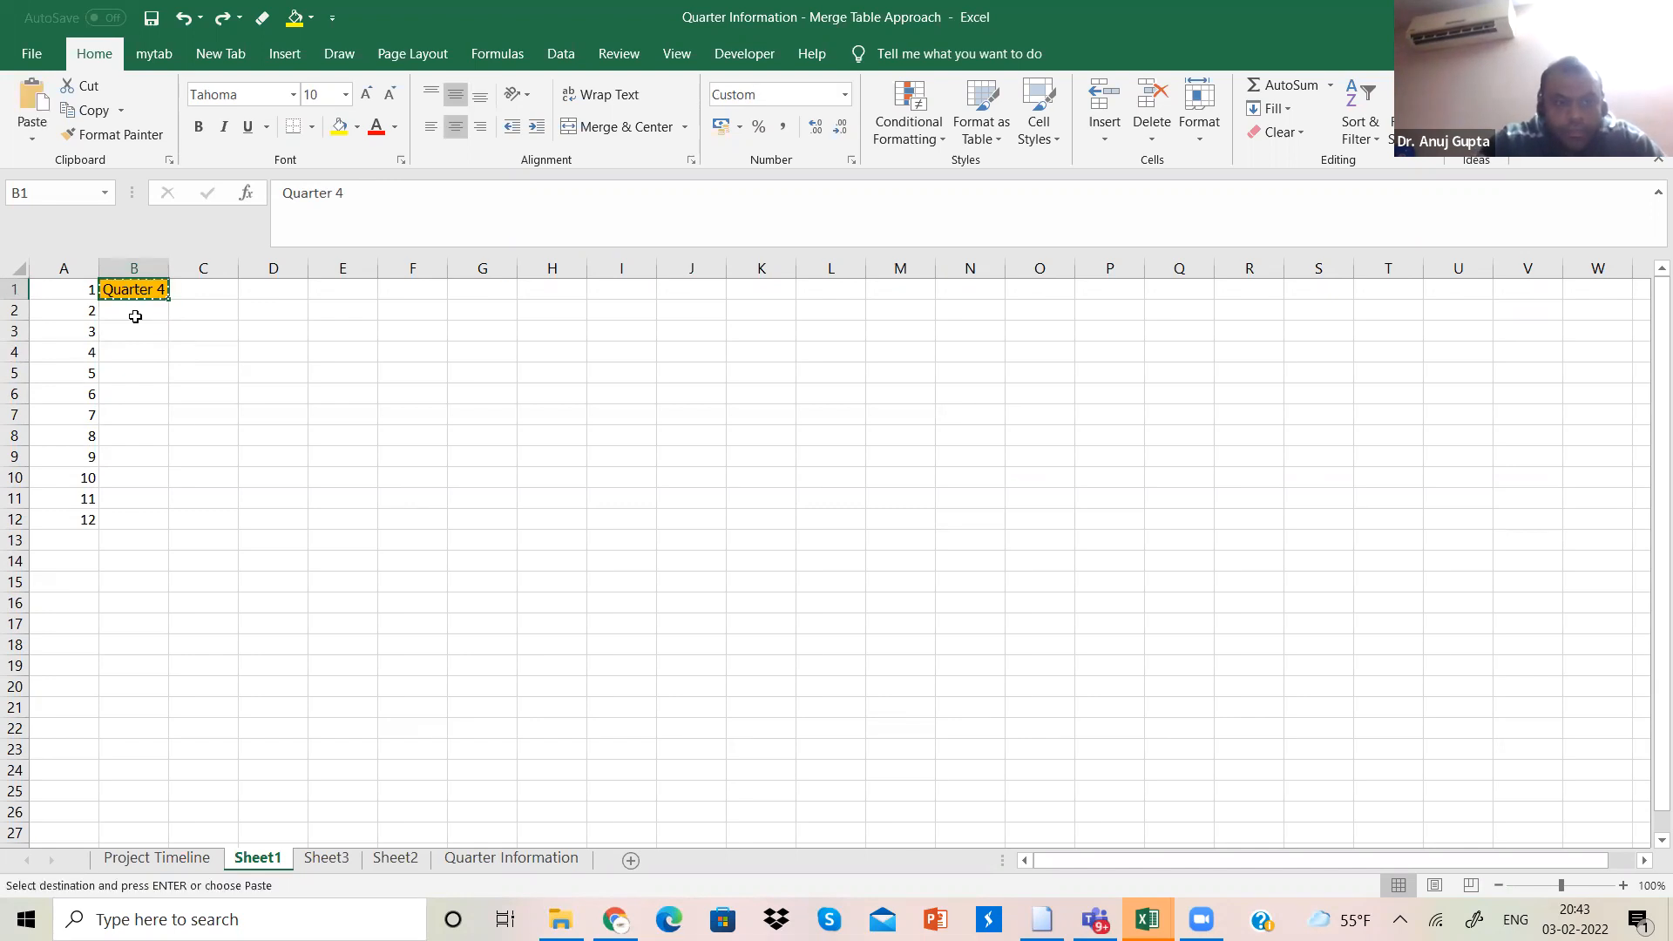
{"action": "left_click", "coordinate": [135, 310]}
{"action": "key", "text": "ctrl+v"}
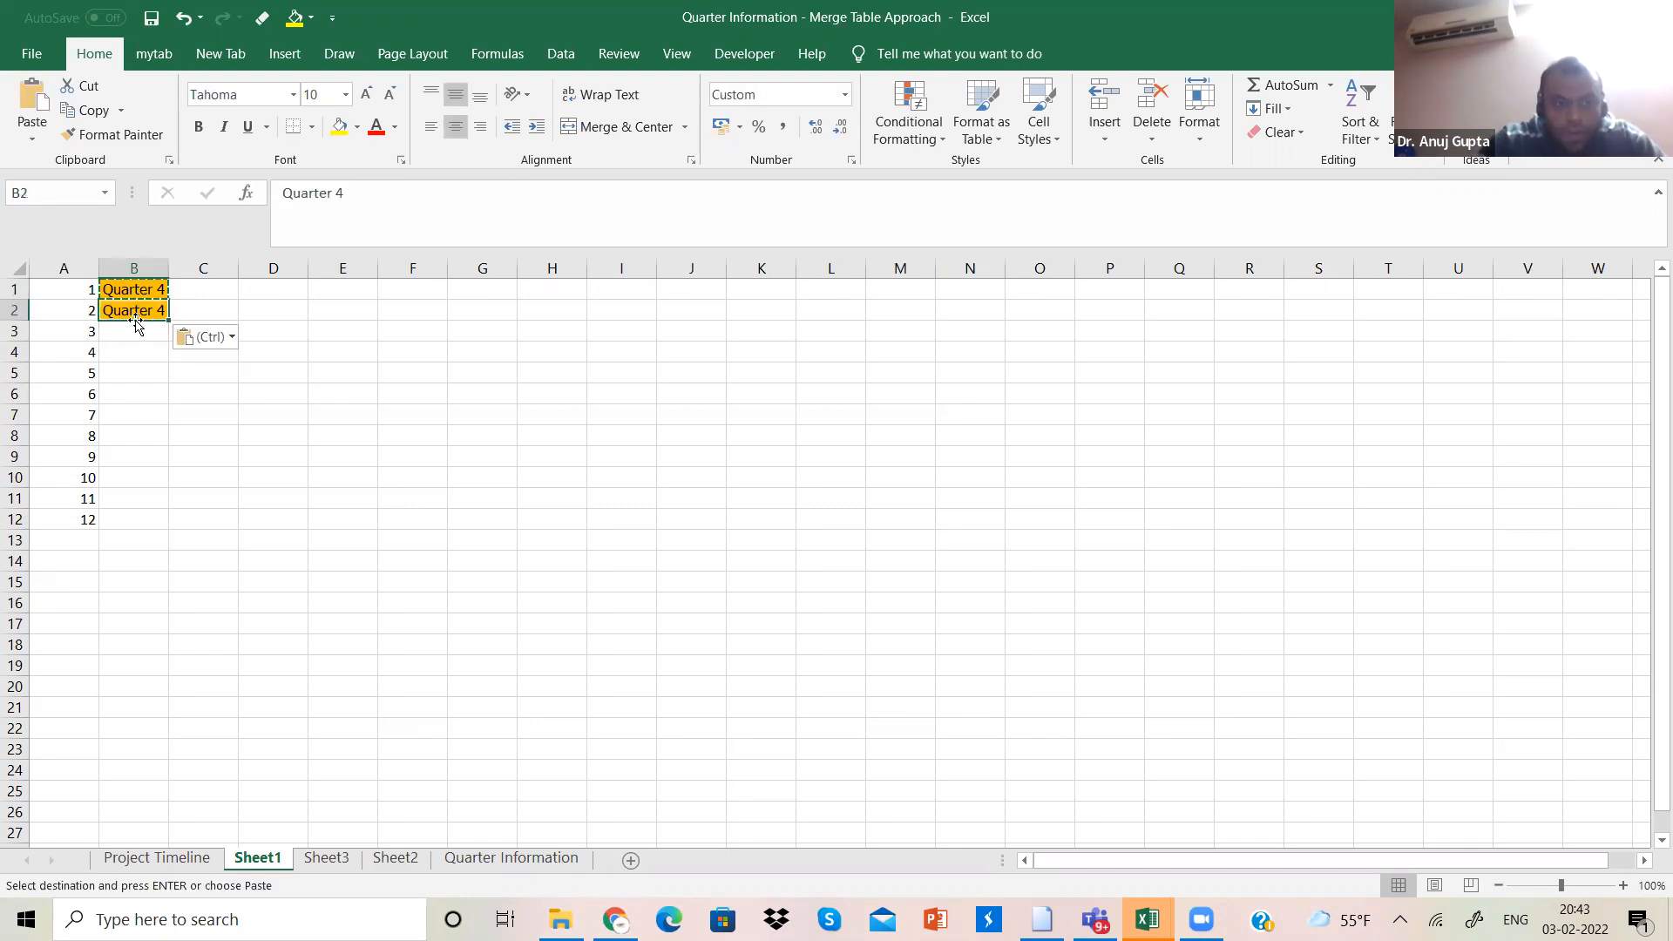
{"action": "left_click", "coordinate": [136, 331]}
{"action": "key", "text": "ctrl+v"}
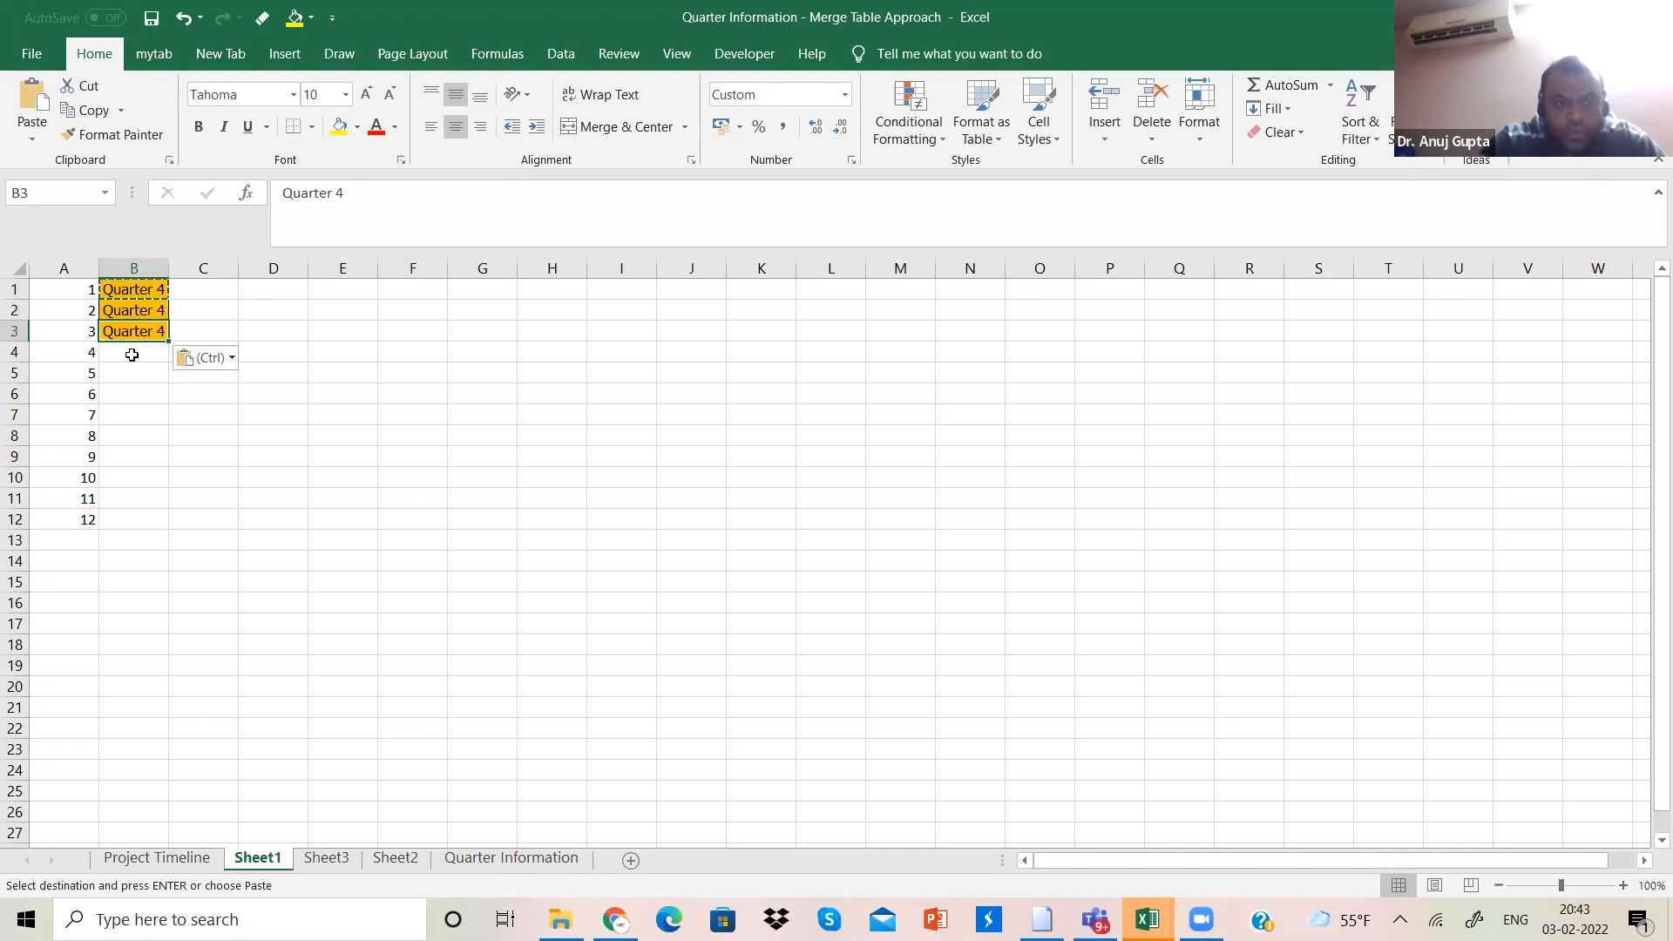
Step: Paste the copied quarter label into cell B4 and change it to Quarter 1
{"action": "left_click", "coordinate": [132, 355]}
{"action": "key", "text": "ctrl+v"}
{"action": "key", "text": "ctrl"}
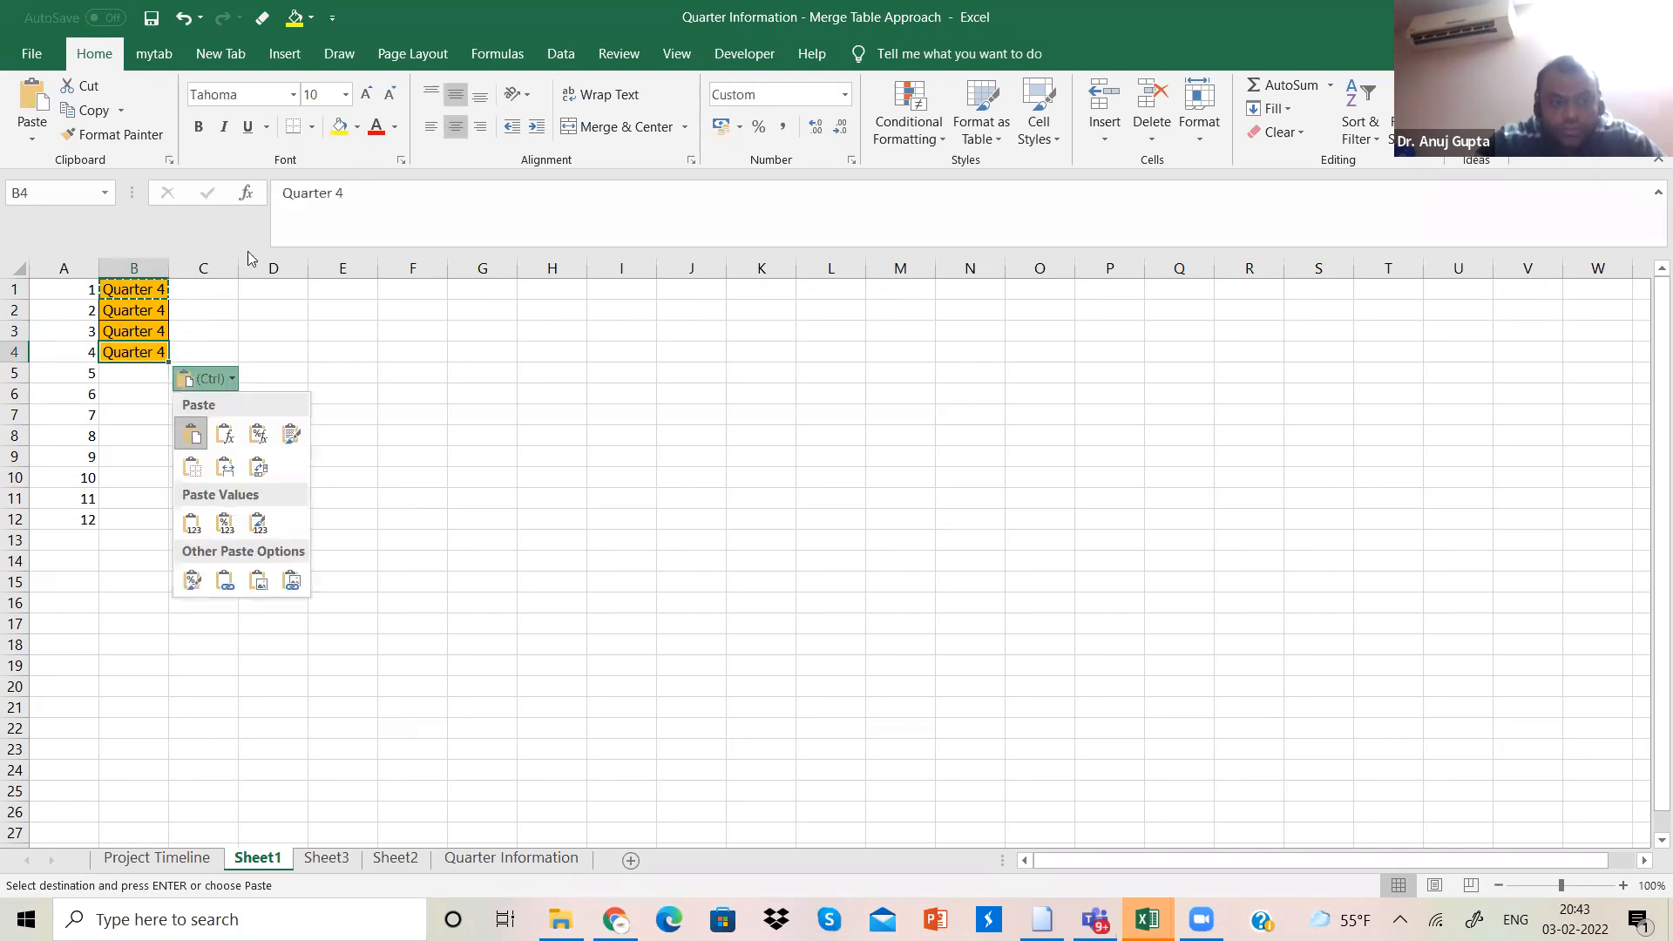
{"action": "key", "text": "Escape"}
{"action": "key", "text": "BackSpace"}
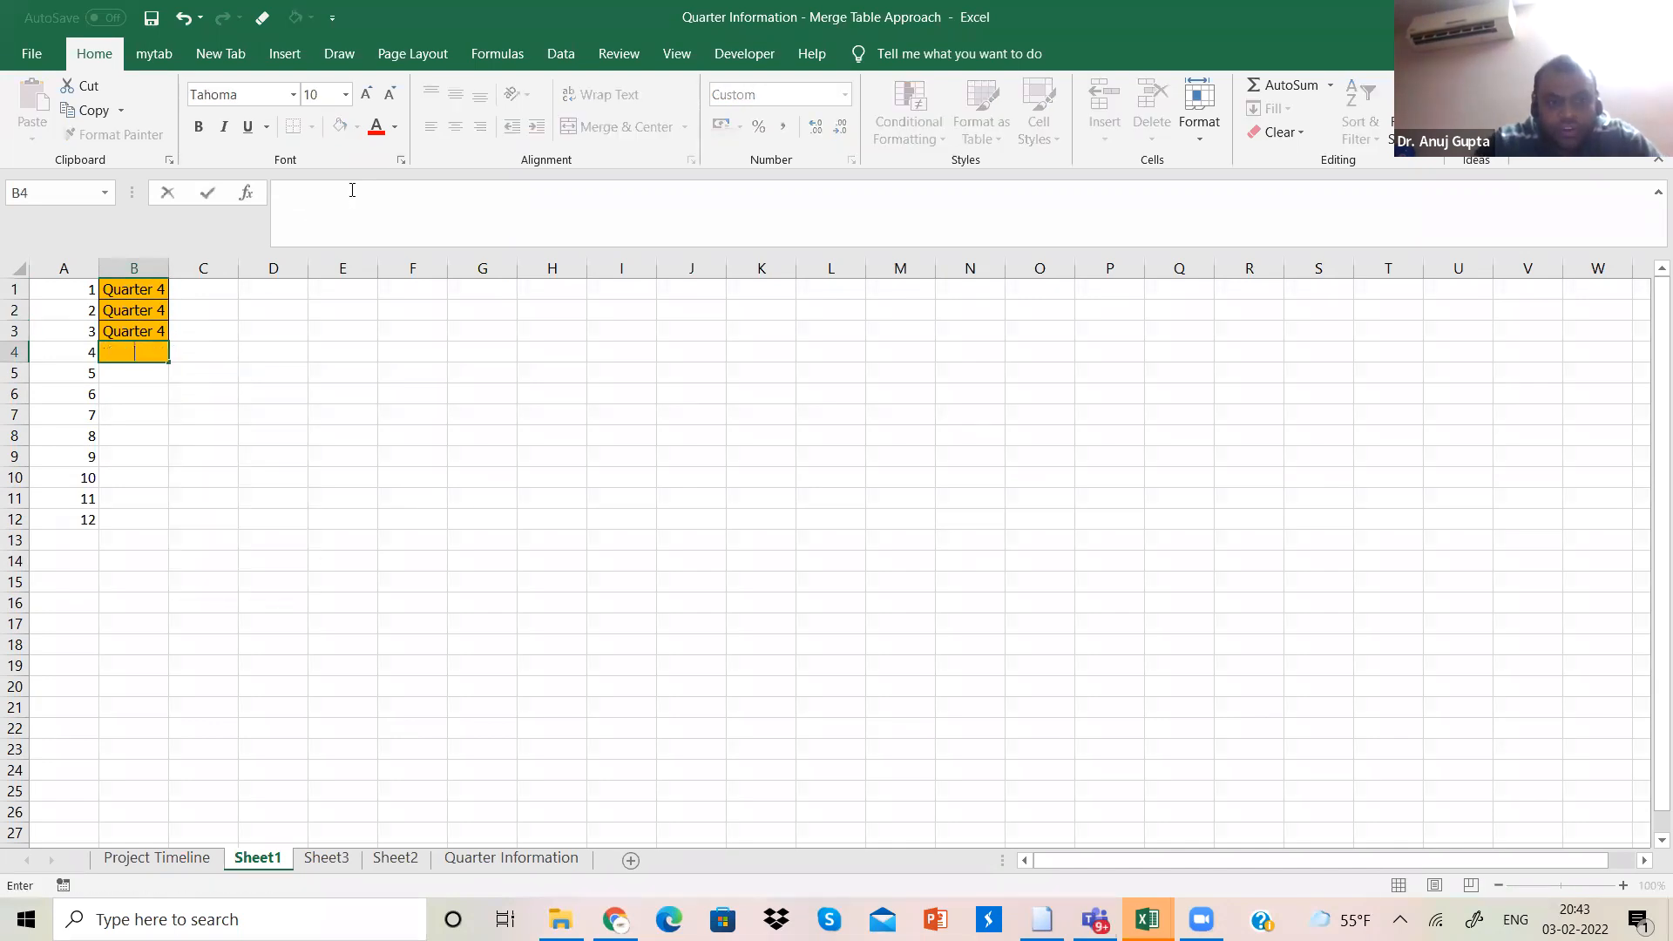
{"action": "key", "text": "ctrl+z"}
{"action": "left_click", "coordinate": [352, 192]}
{"action": "key", "text": "BackSpace"}
{"action": "type", "text": "1"}
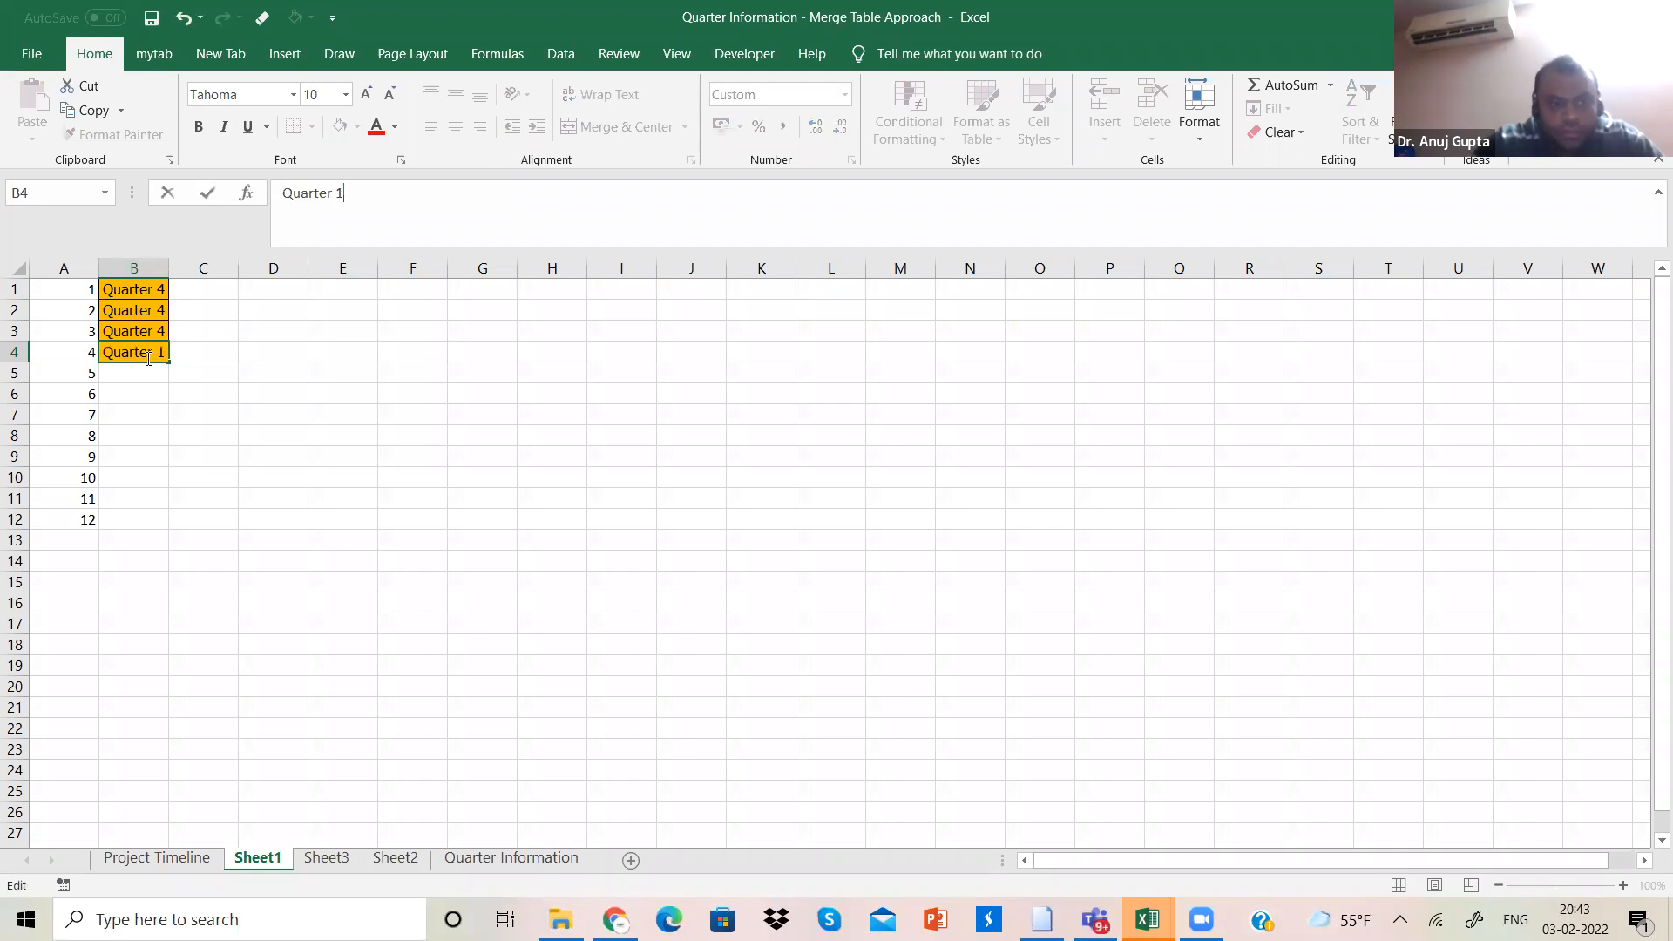
{"action": "left_click", "coordinate": [137, 412]}
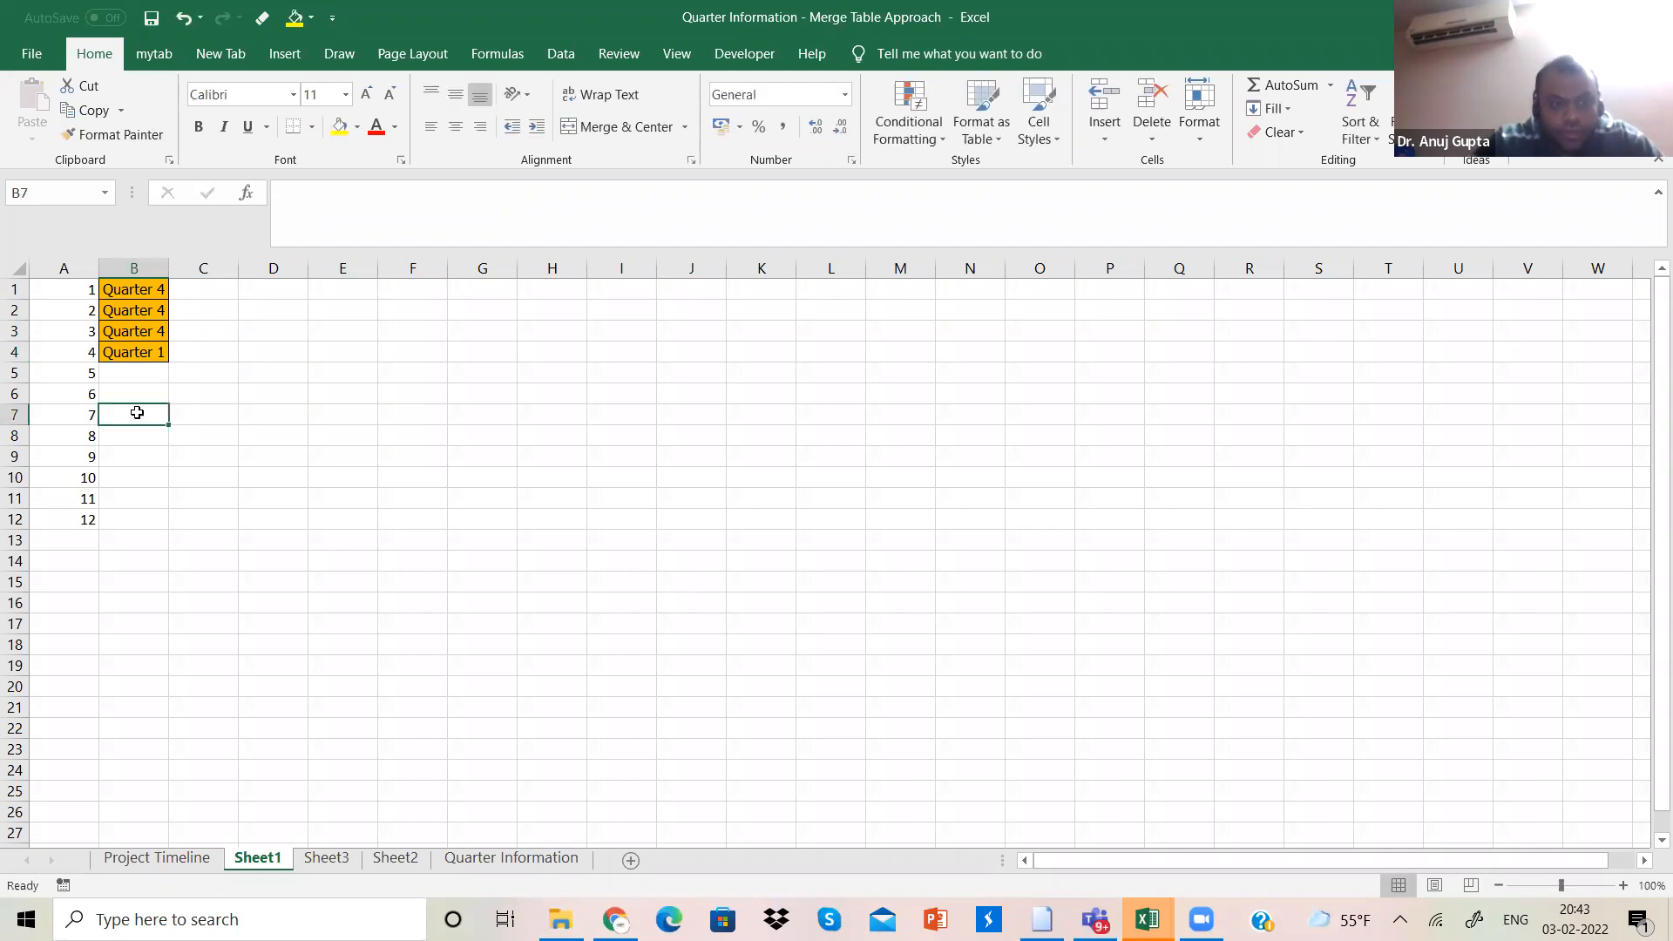
Step: Copy the label from B4 into cell B7 and change it to Quarter 2
{"action": "left_click", "coordinate": [146, 347]}
{"action": "key", "text": "ctrl+c"}
{"action": "left_click", "coordinate": [137, 413]}
{"action": "key", "text": "ctrl+v"}
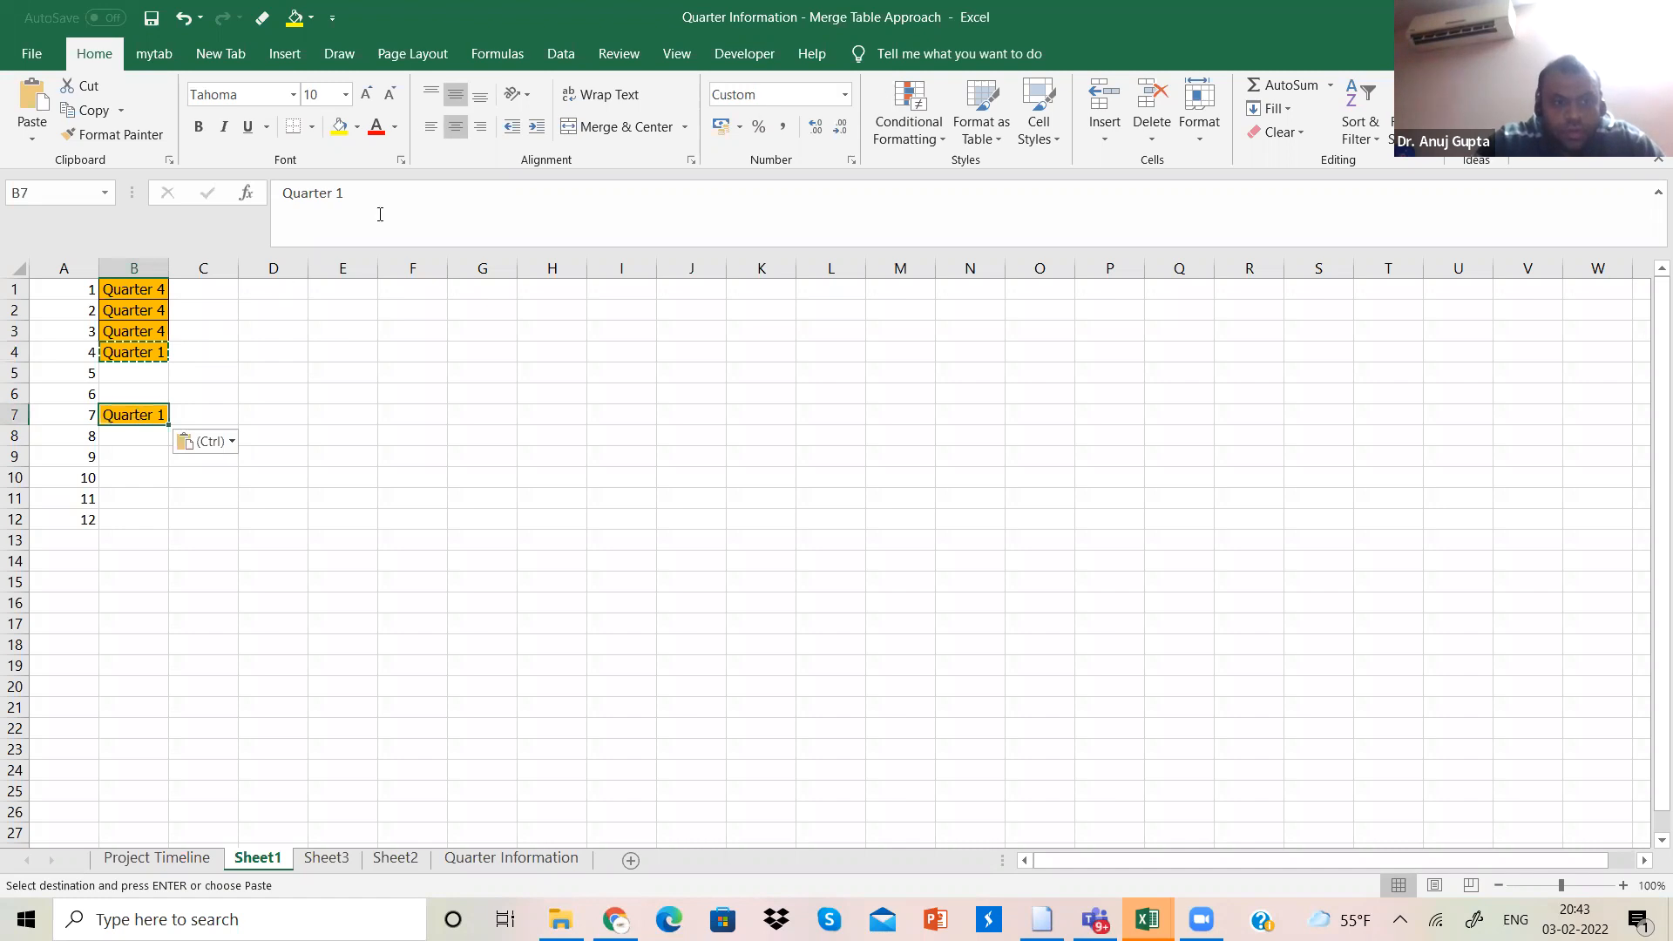
{"action": "left_click", "coordinate": [380, 215]}
{"action": "key", "text": "BackSpace"}
{"action": "type", "text": "2"}
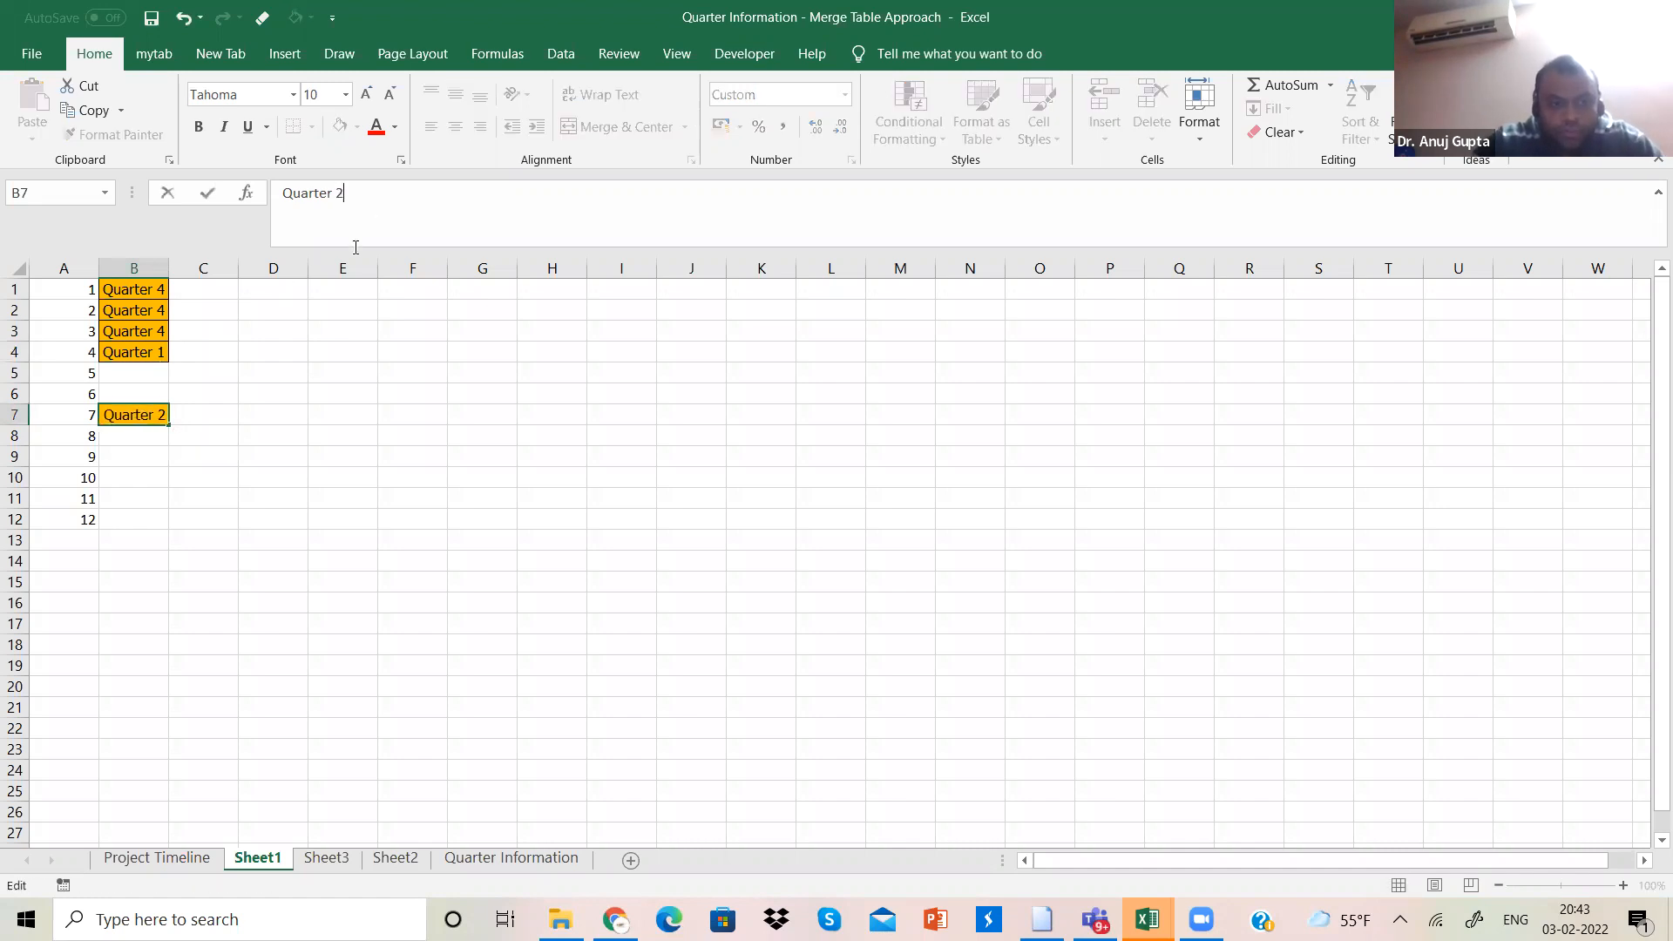
{"action": "left_click", "coordinate": [153, 471]}
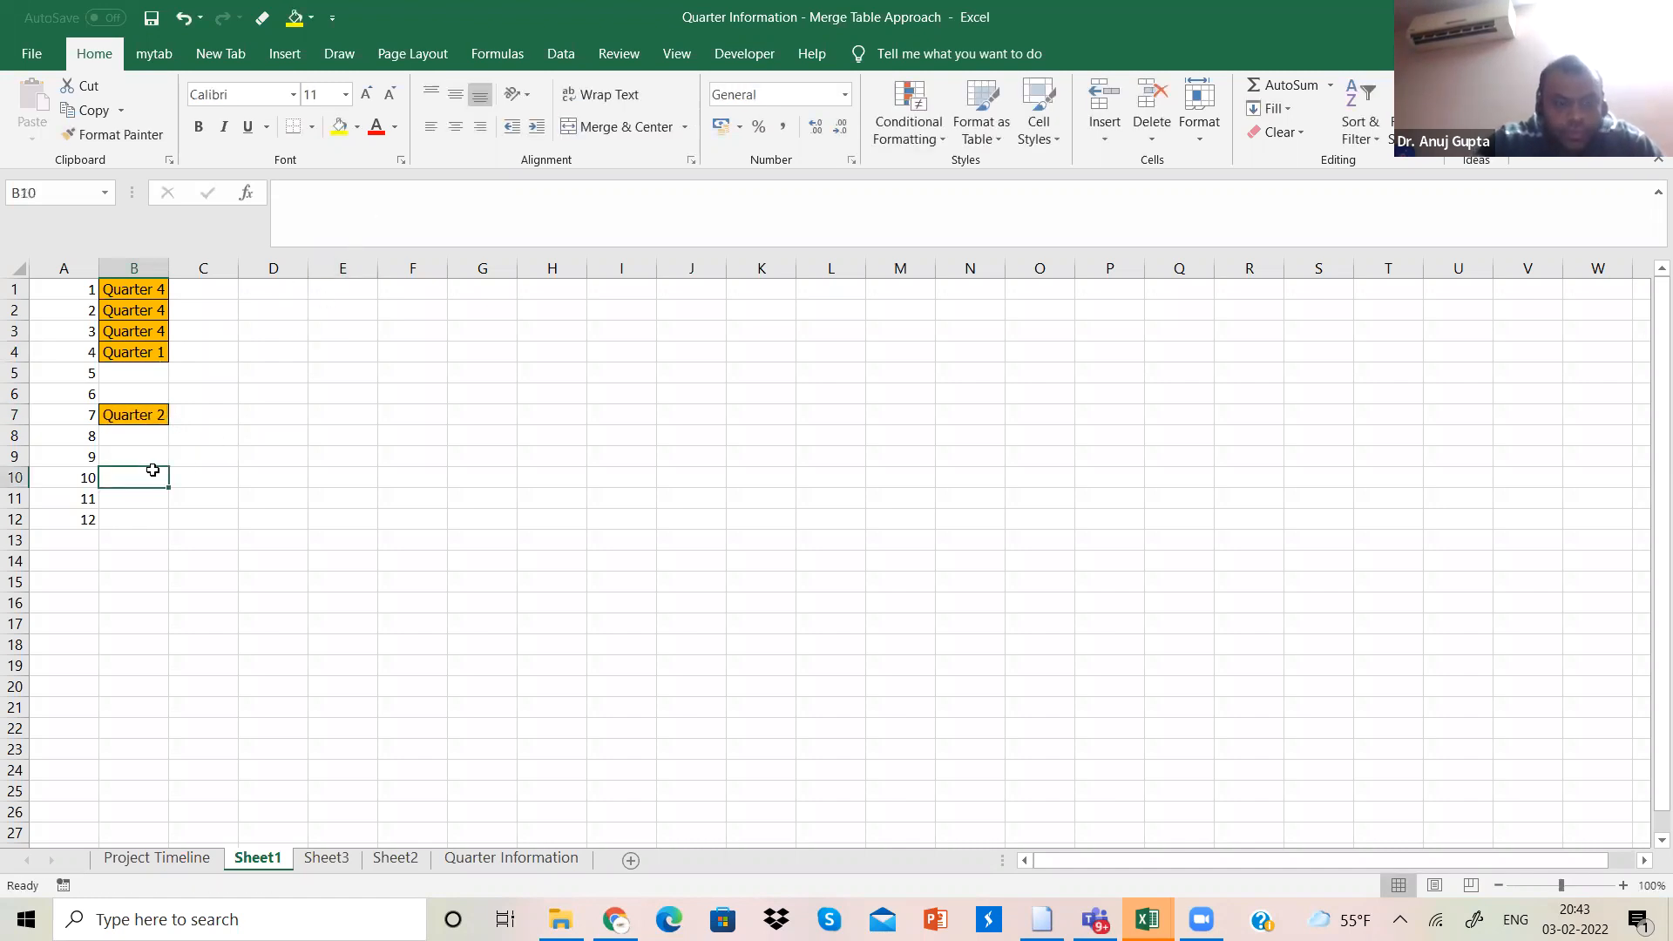
Step: Copy the label from B7 into cell B10 and change it to Quarter 3
{"action": "left_click", "coordinate": [158, 413]}
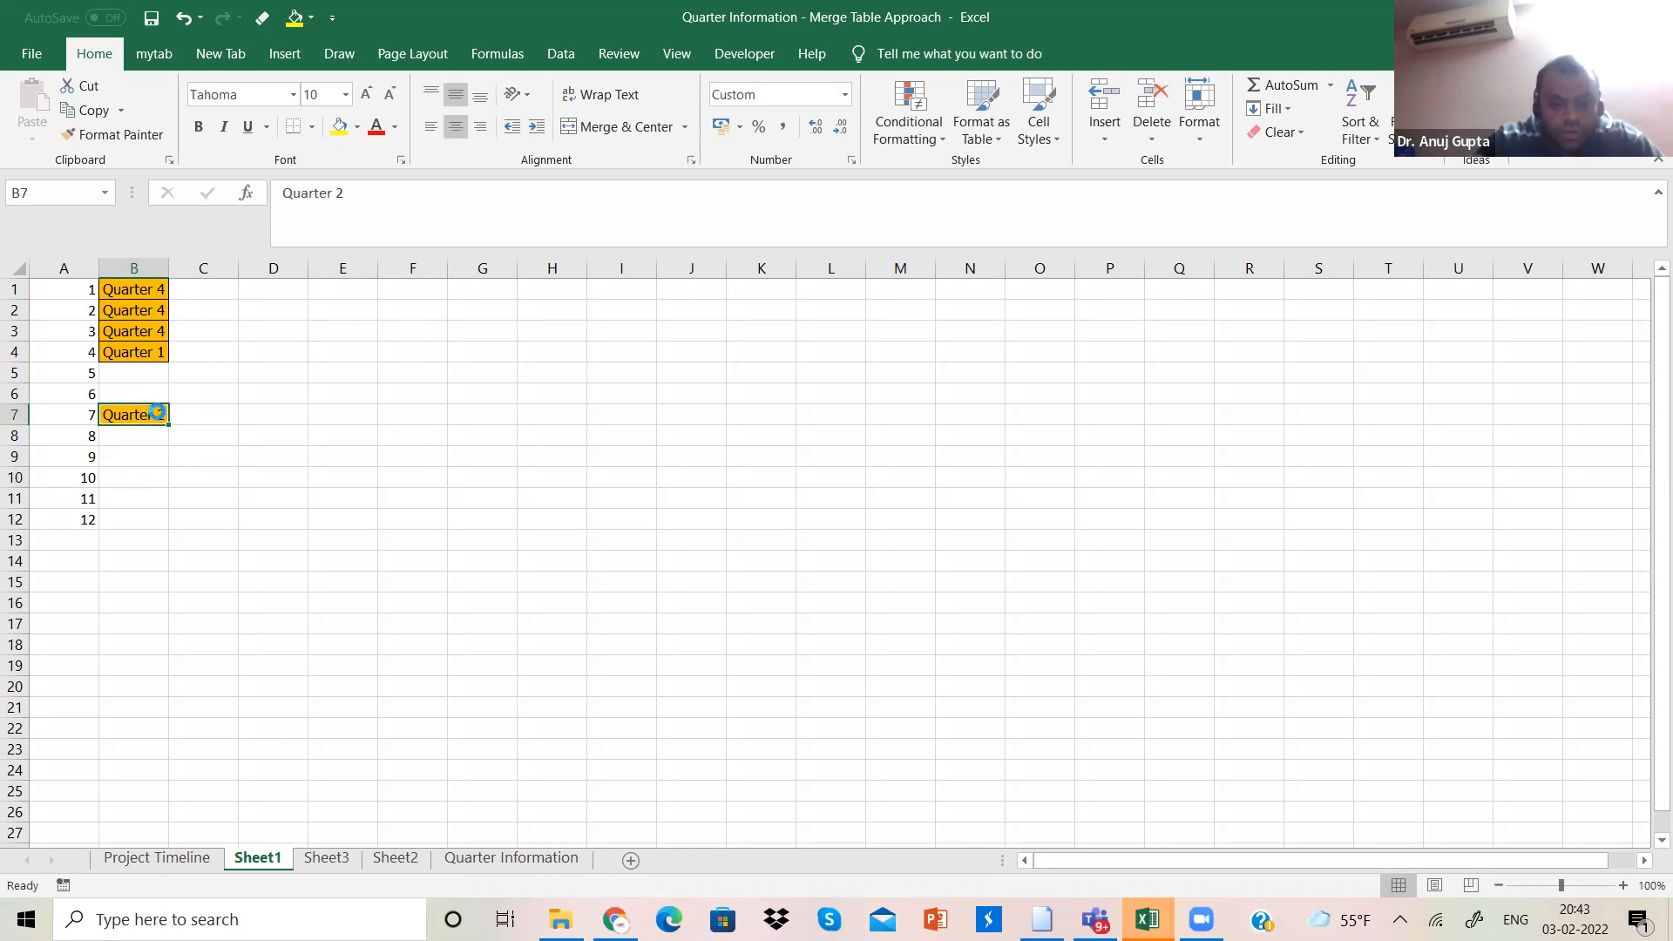
{"action": "key", "text": "ctrl+c"}
{"action": "left_click", "coordinate": [129, 474]}
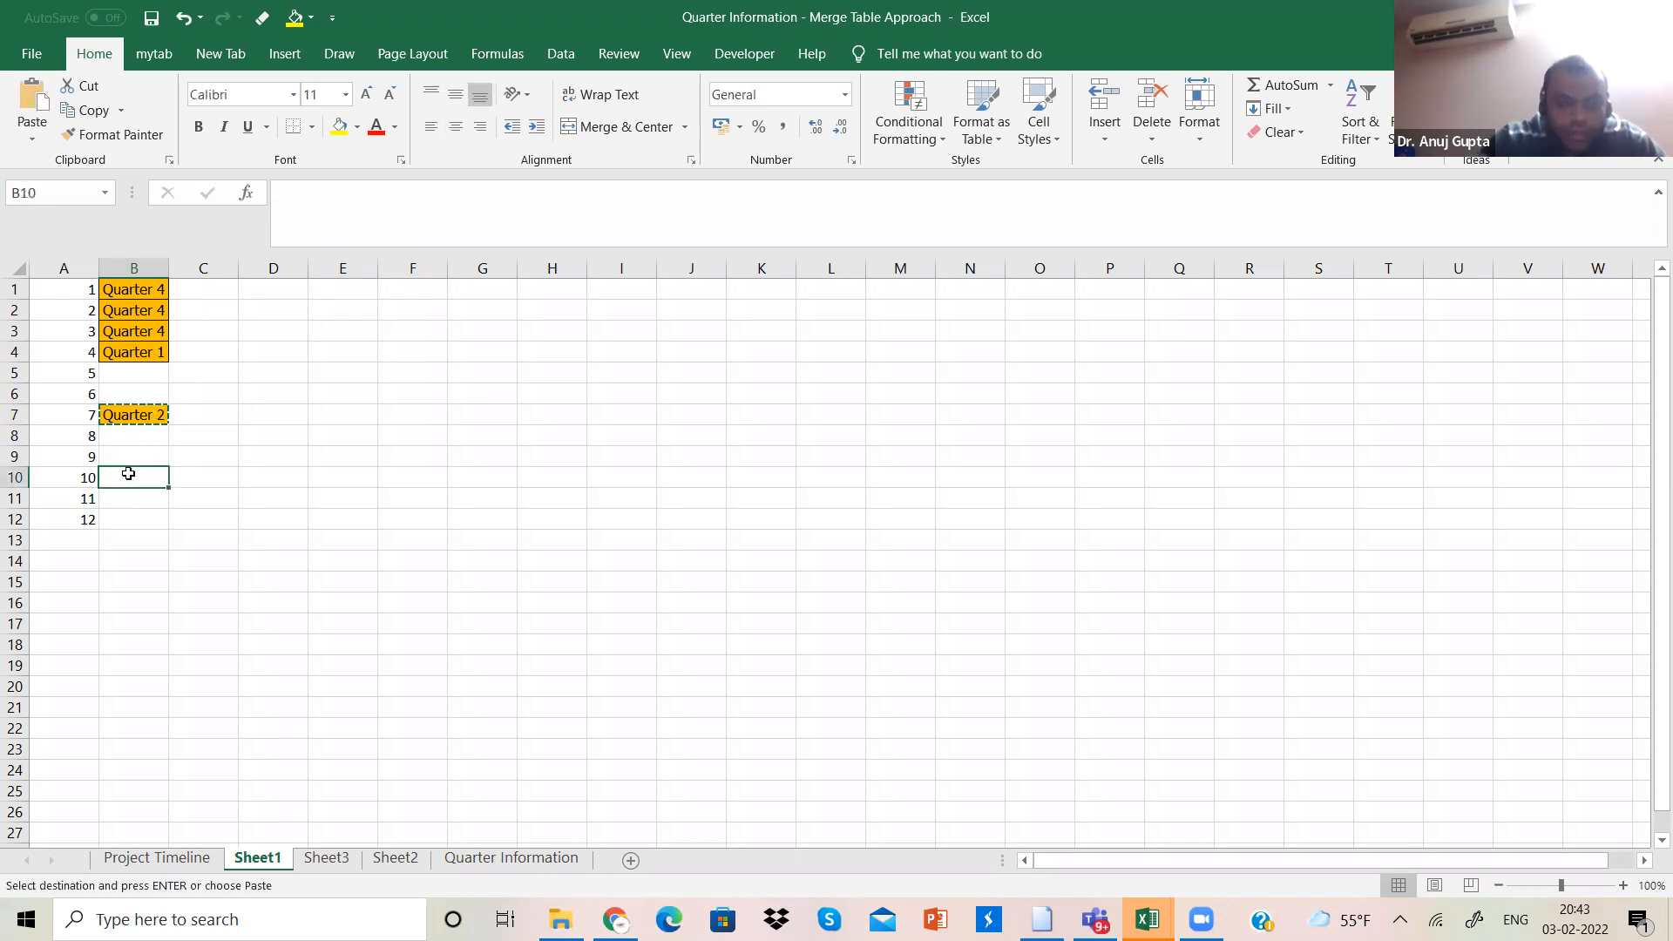
{"action": "key", "text": "ctrl+v"}
{"action": "left_click", "coordinate": [354, 204]}
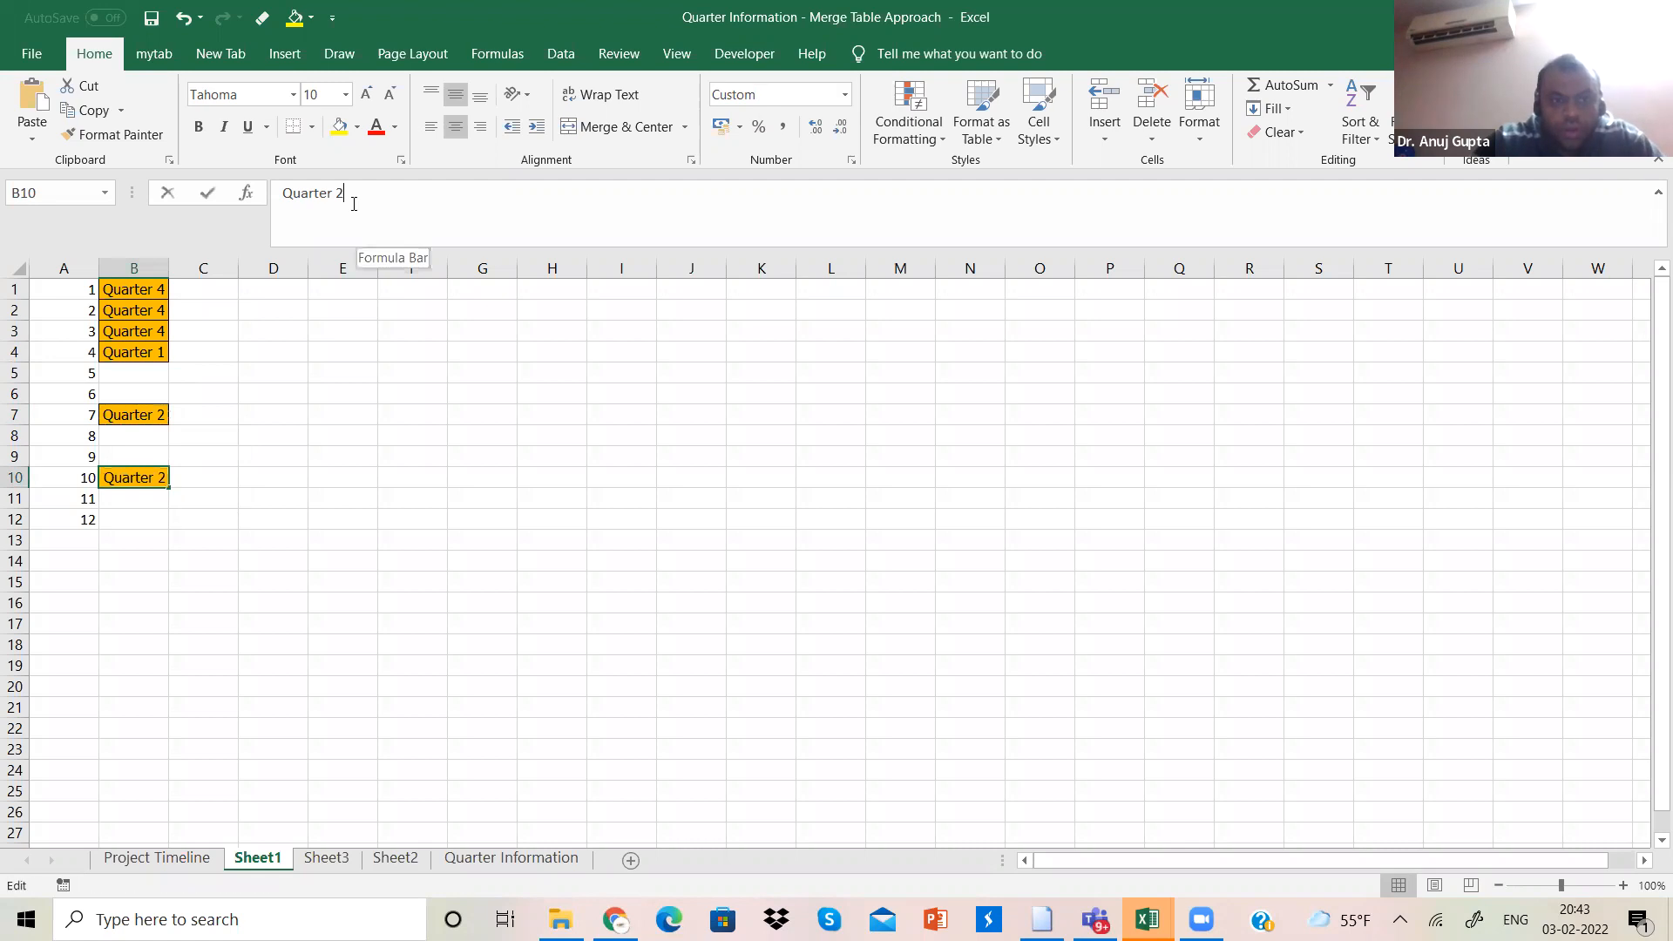
{"action": "key", "text": "BackSpace"}
{"action": "type", "text": "3"}
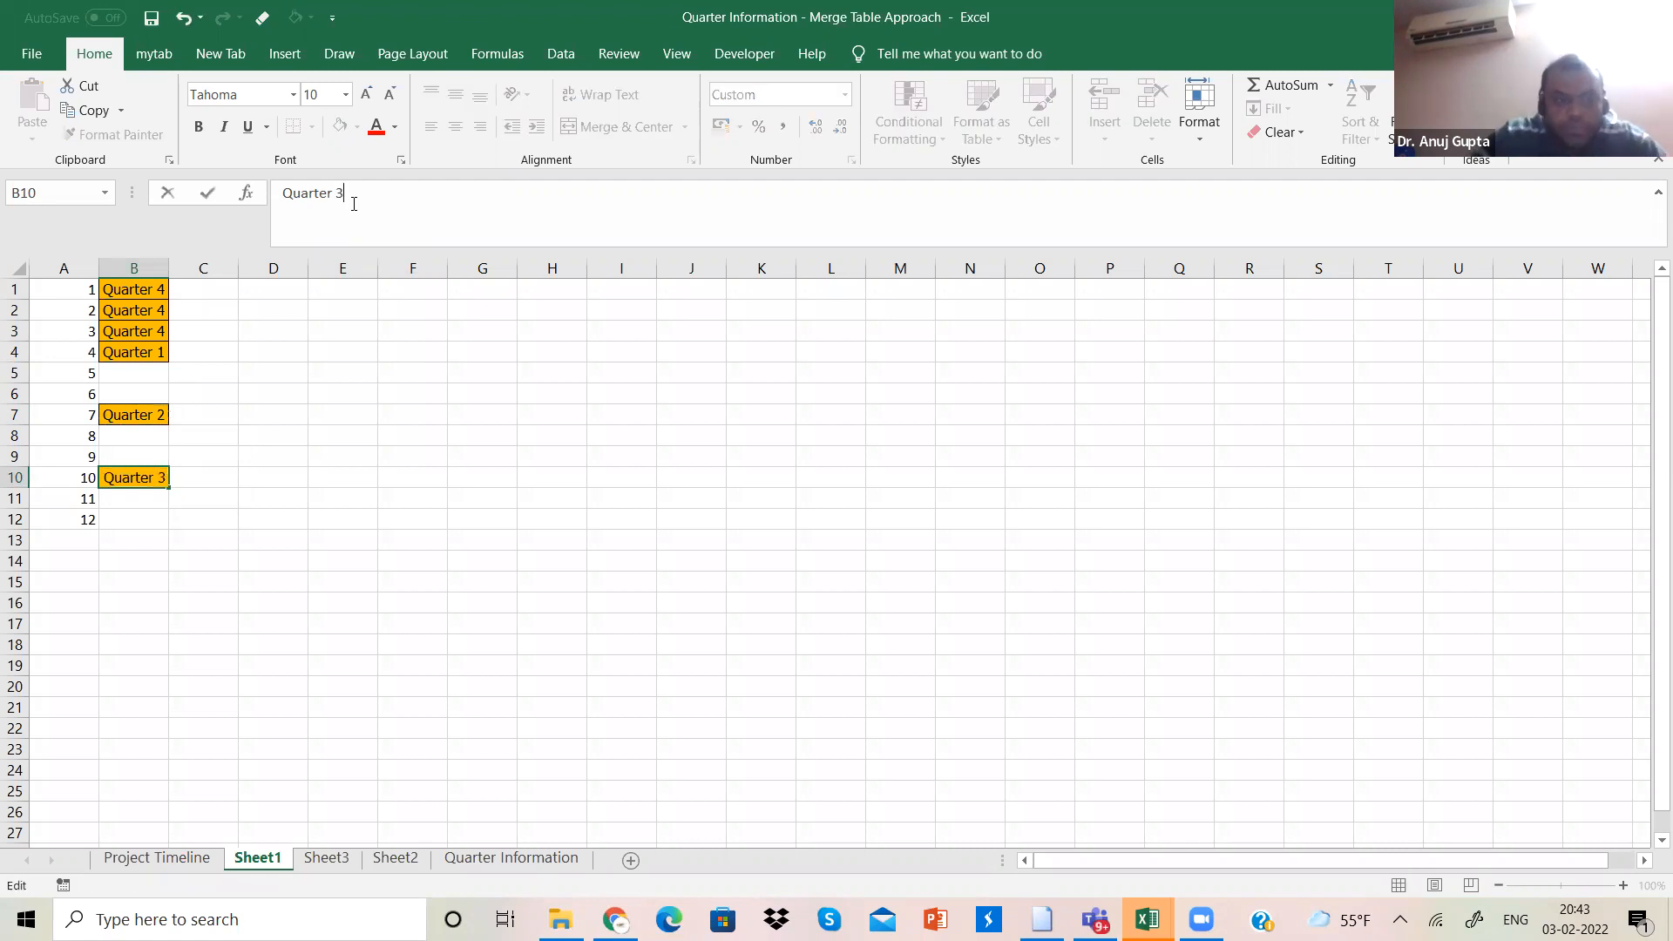
{"action": "left_click", "coordinate": [255, 405]}
Step: Try to fill the Quarter 1 label from B4 down through B6, and undo the fill
{"action": "left_click", "coordinate": [146, 355]}
{"action": "left_click_drag", "start_coordinate": [146, 355], "coordinate": [137, 395]}
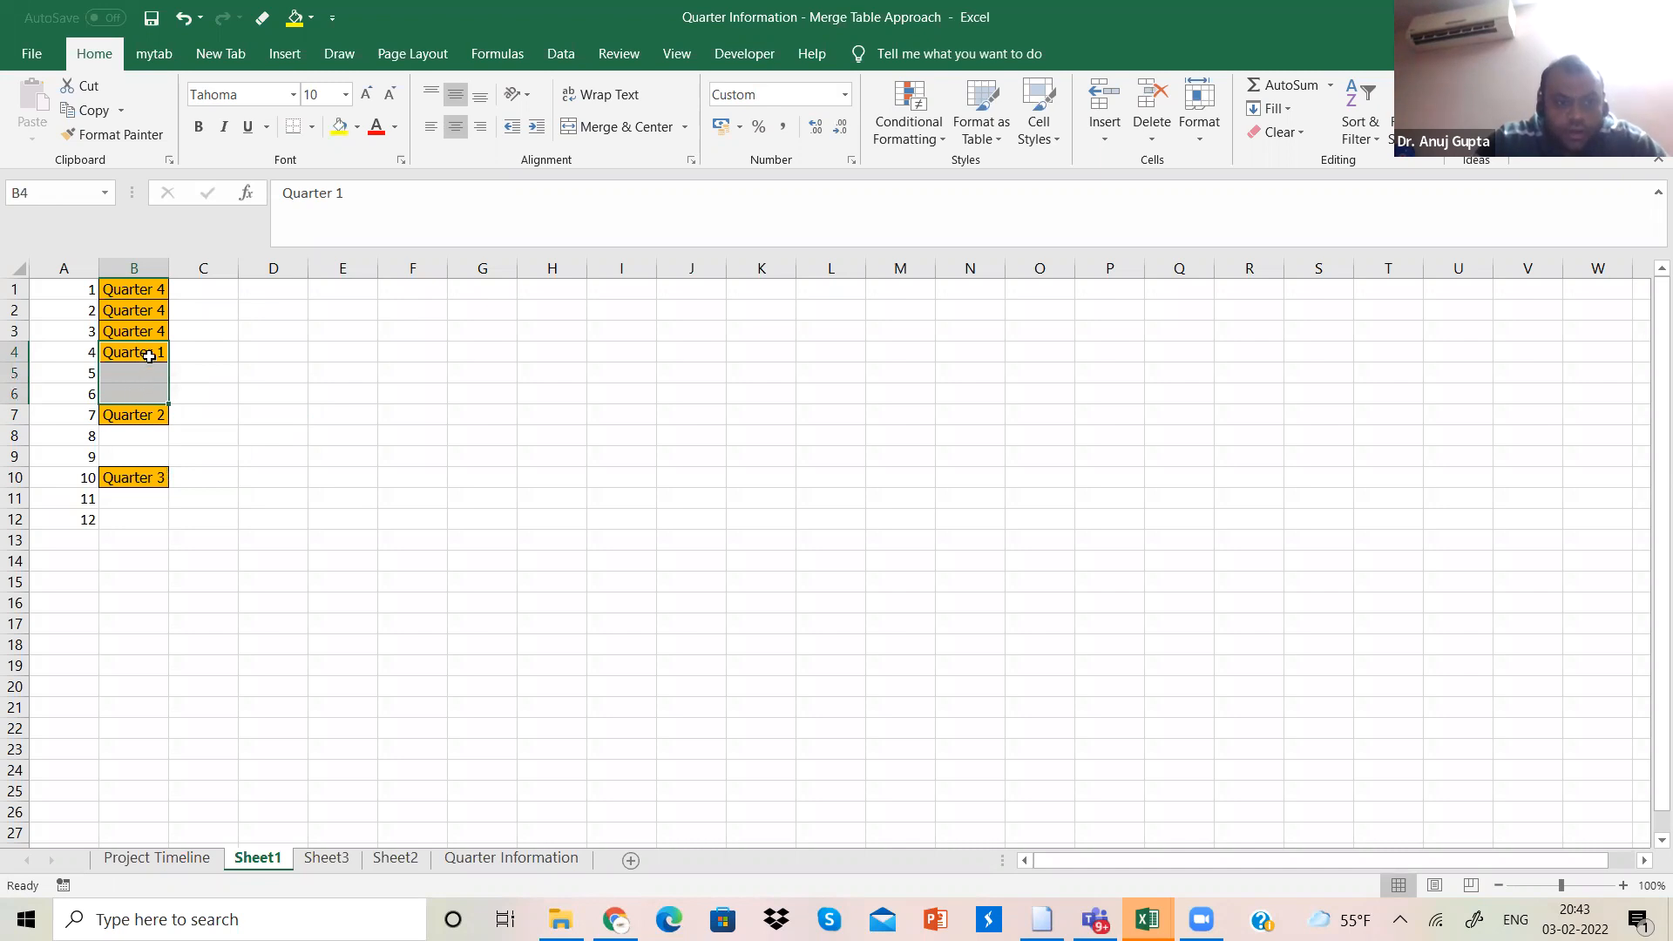
{"action": "left_click", "coordinate": [155, 357]}
{"action": "left_click_drag", "start_coordinate": [170, 375], "coordinate": [170, 399]}
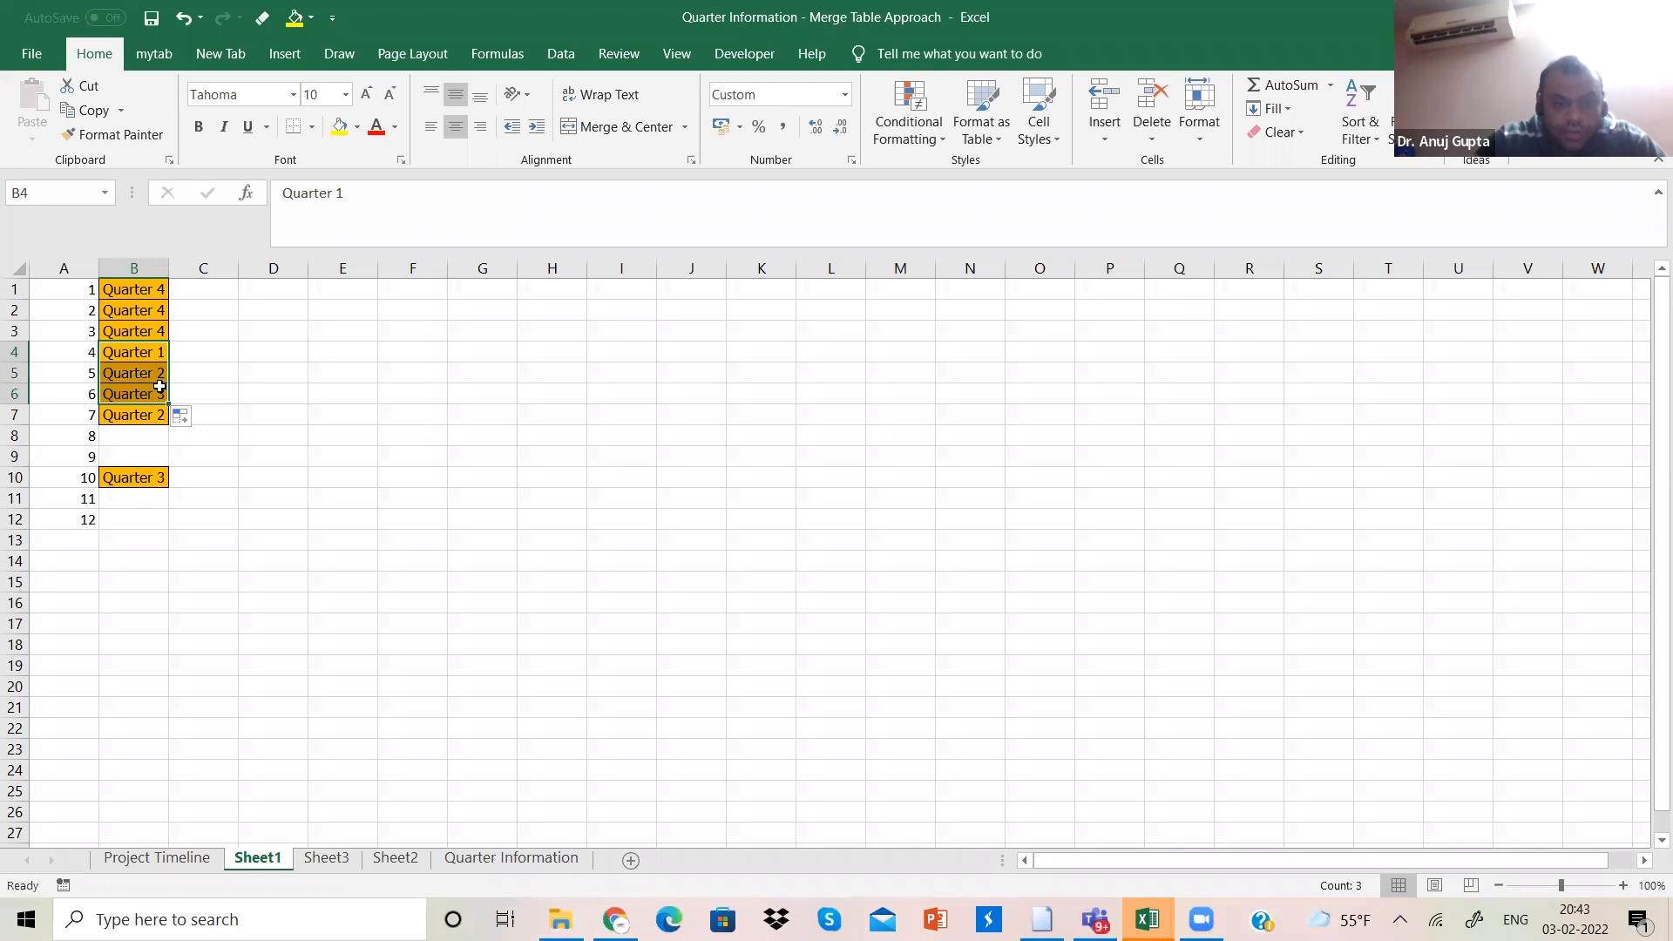
{"action": "key", "text": "ctrl+z"}
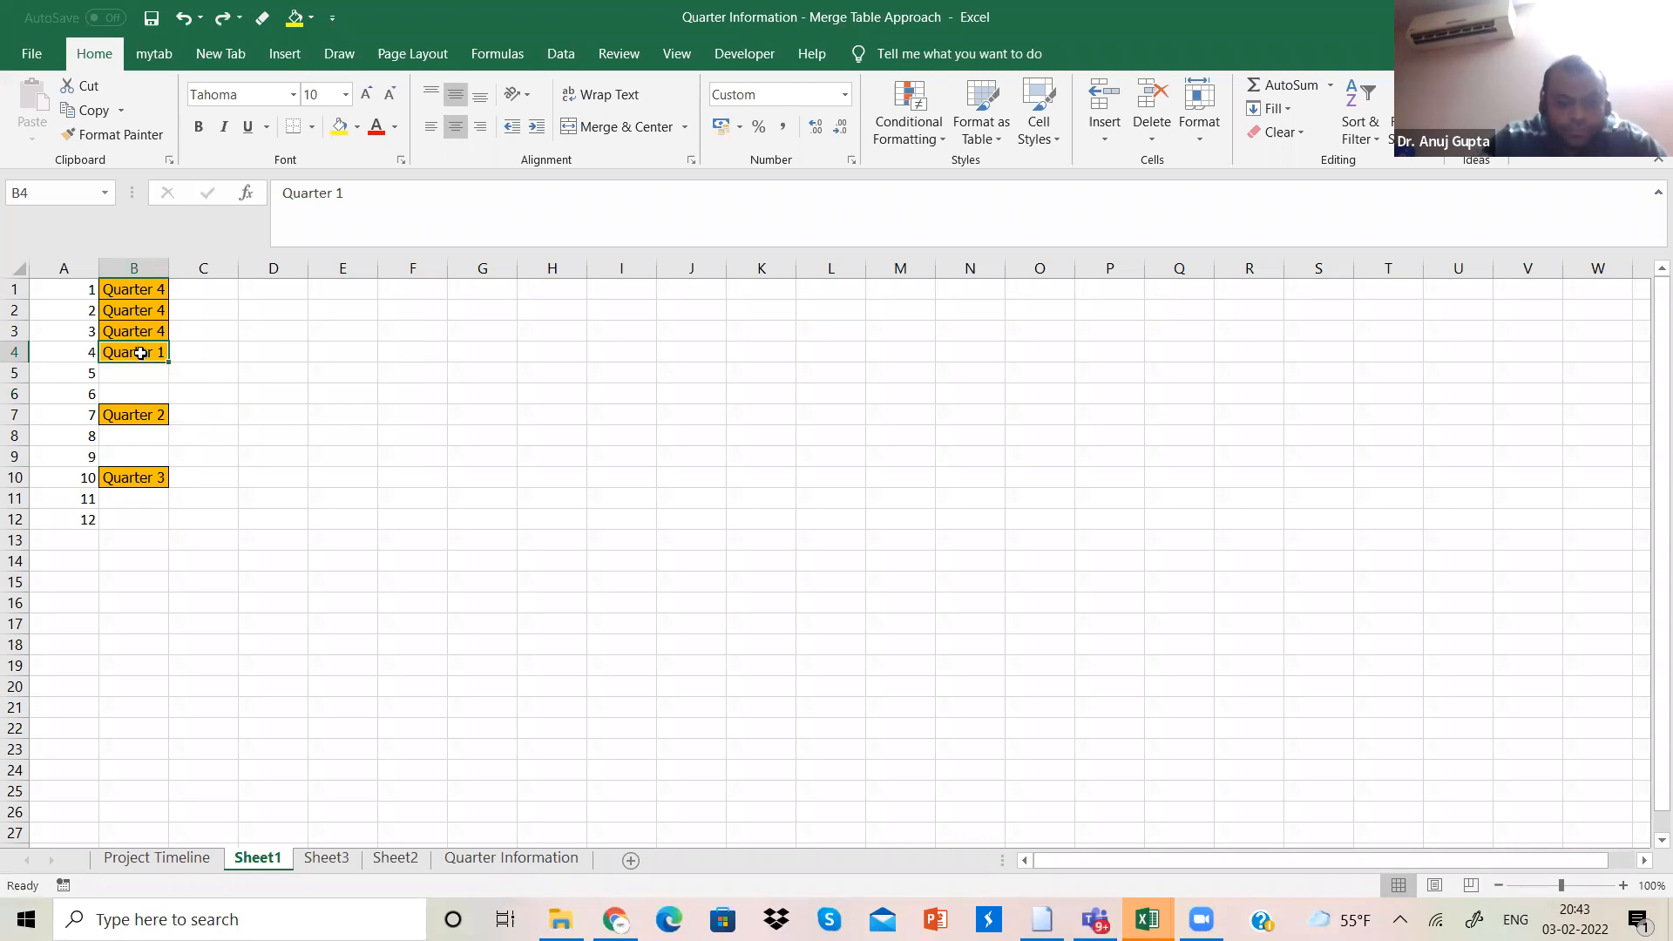
Step: Copy the Quarter 1 label from B4 into cells B5 and B6
{"action": "key", "text": "ctrl+c"}
{"action": "left_click", "coordinate": [138, 374]}
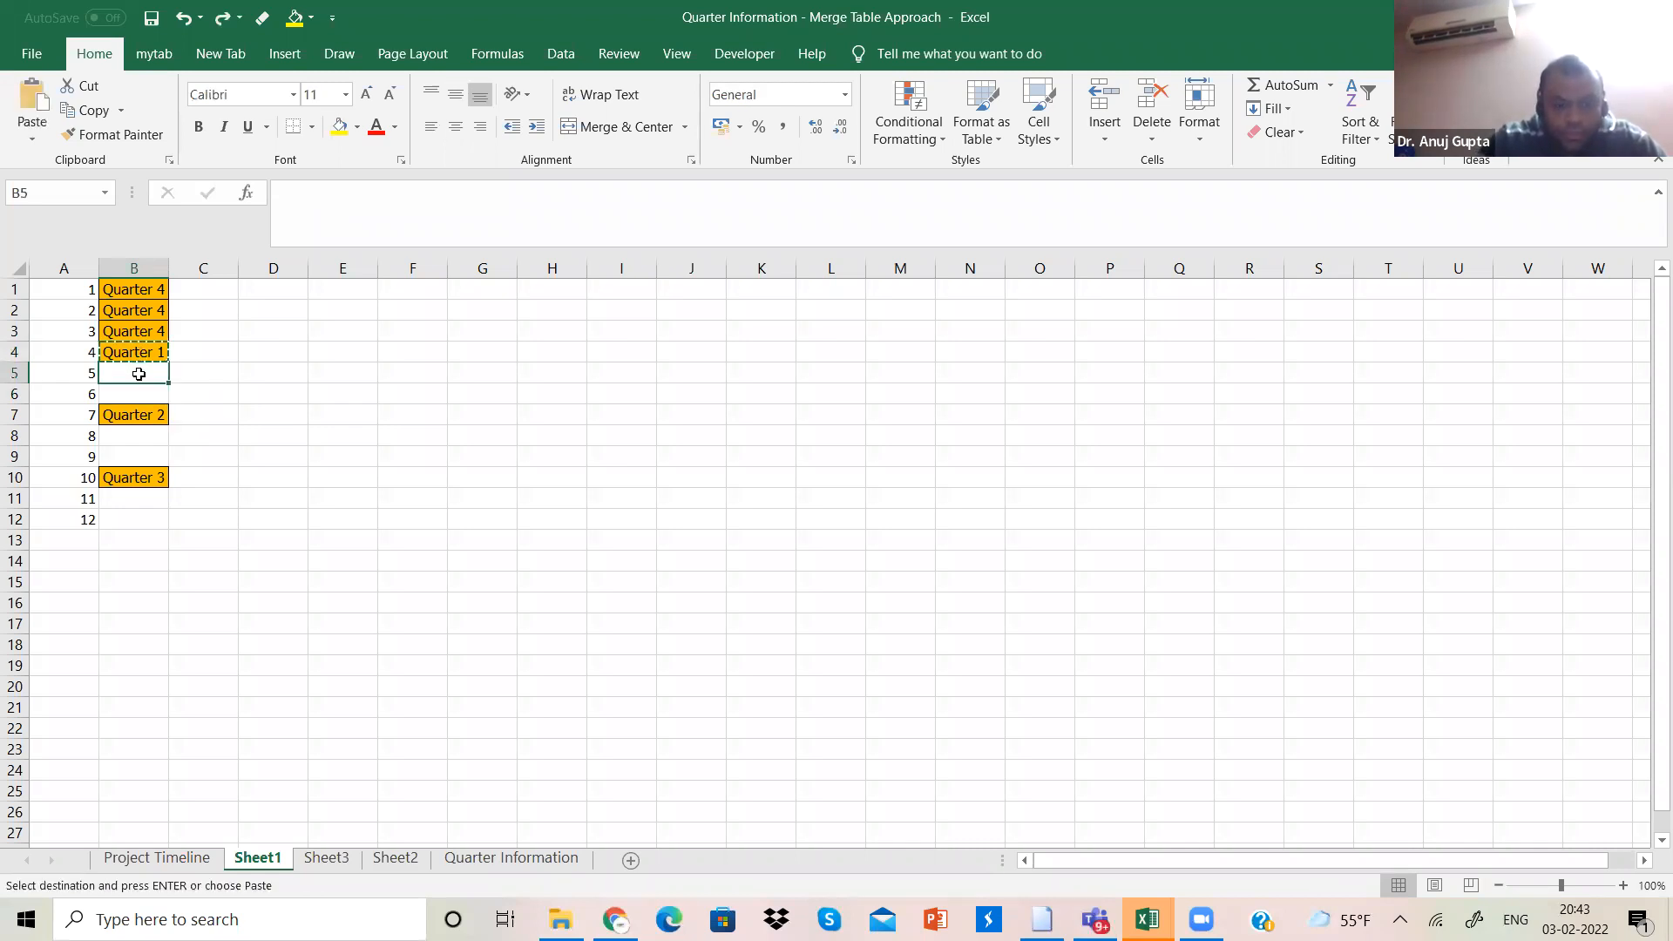
{"action": "key", "text": "ctrl+v"}
{"action": "left_click", "coordinate": [138, 392]}
{"action": "key", "text": "ctrl+v"}
Step: Copy the Quarter 2 label from B7 into cells B8 and B9
{"action": "left_click", "coordinate": [140, 414]}
{"action": "key", "text": "ctrl+c"}
{"action": "left_click", "coordinate": [142, 433]}
{"action": "key", "text": "ctrl+v"}
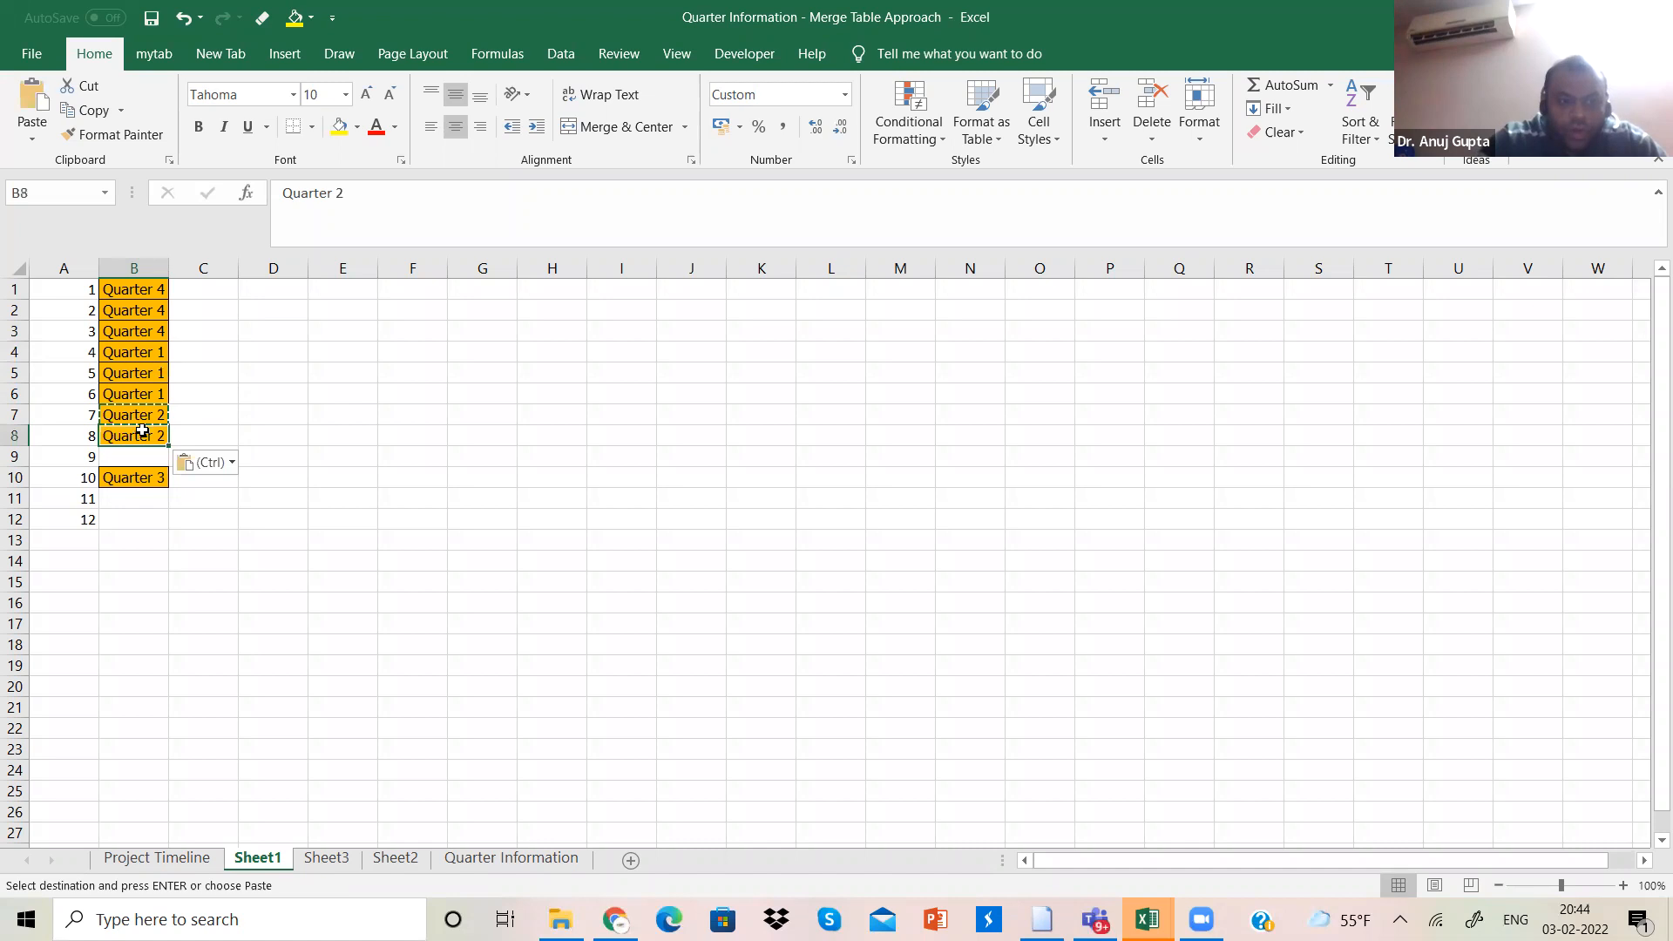
{"action": "left_click", "coordinate": [141, 456]}
{"action": "key", "text": "ctrl+v"}
Step: Copy the Quarter 3 label from B10 into cells B11 and B12
{"action": "left_click", "coordinate": [139, 476]}
{"action": "key", "text": "ctrl+c"}
{"action": "left_click", "coordinate": [141, 495]}
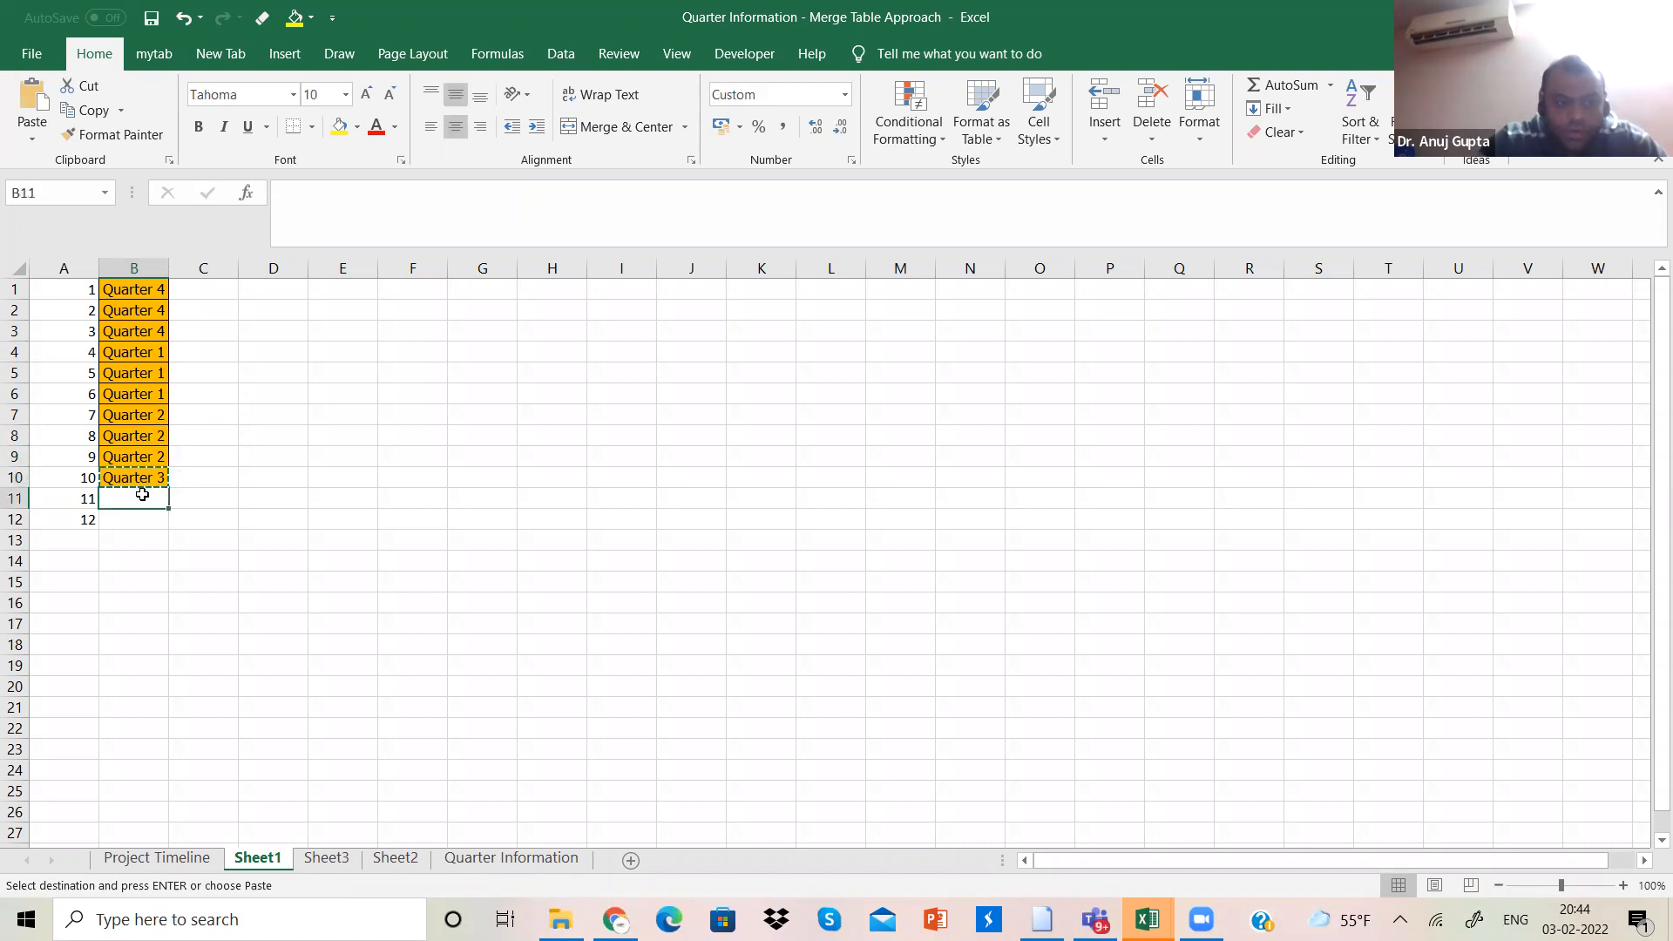
{"action": "key", "text": "ctrl+v"}
{"action": "left_click", "coordinate": [139, 519]}
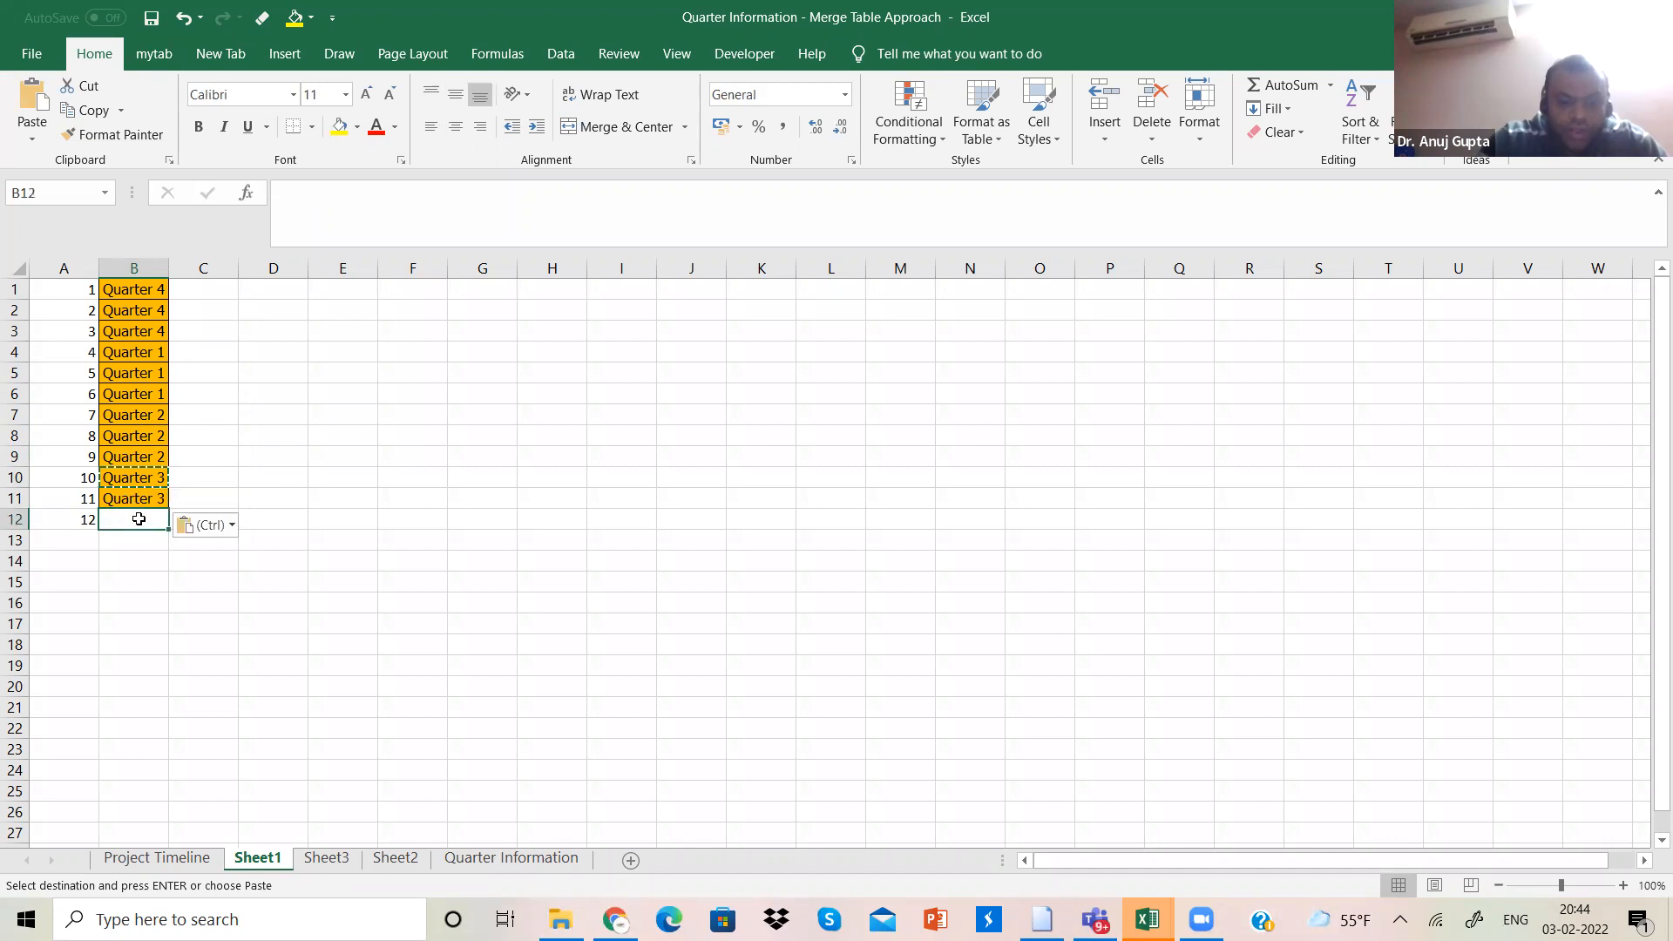
{"action": "key", "text": "ctrl+v"}
Step: Convert the month and quarter range A1:B12 into a table without marking existing headers
{"action": "left_click", "coordinate": [76, 313]}
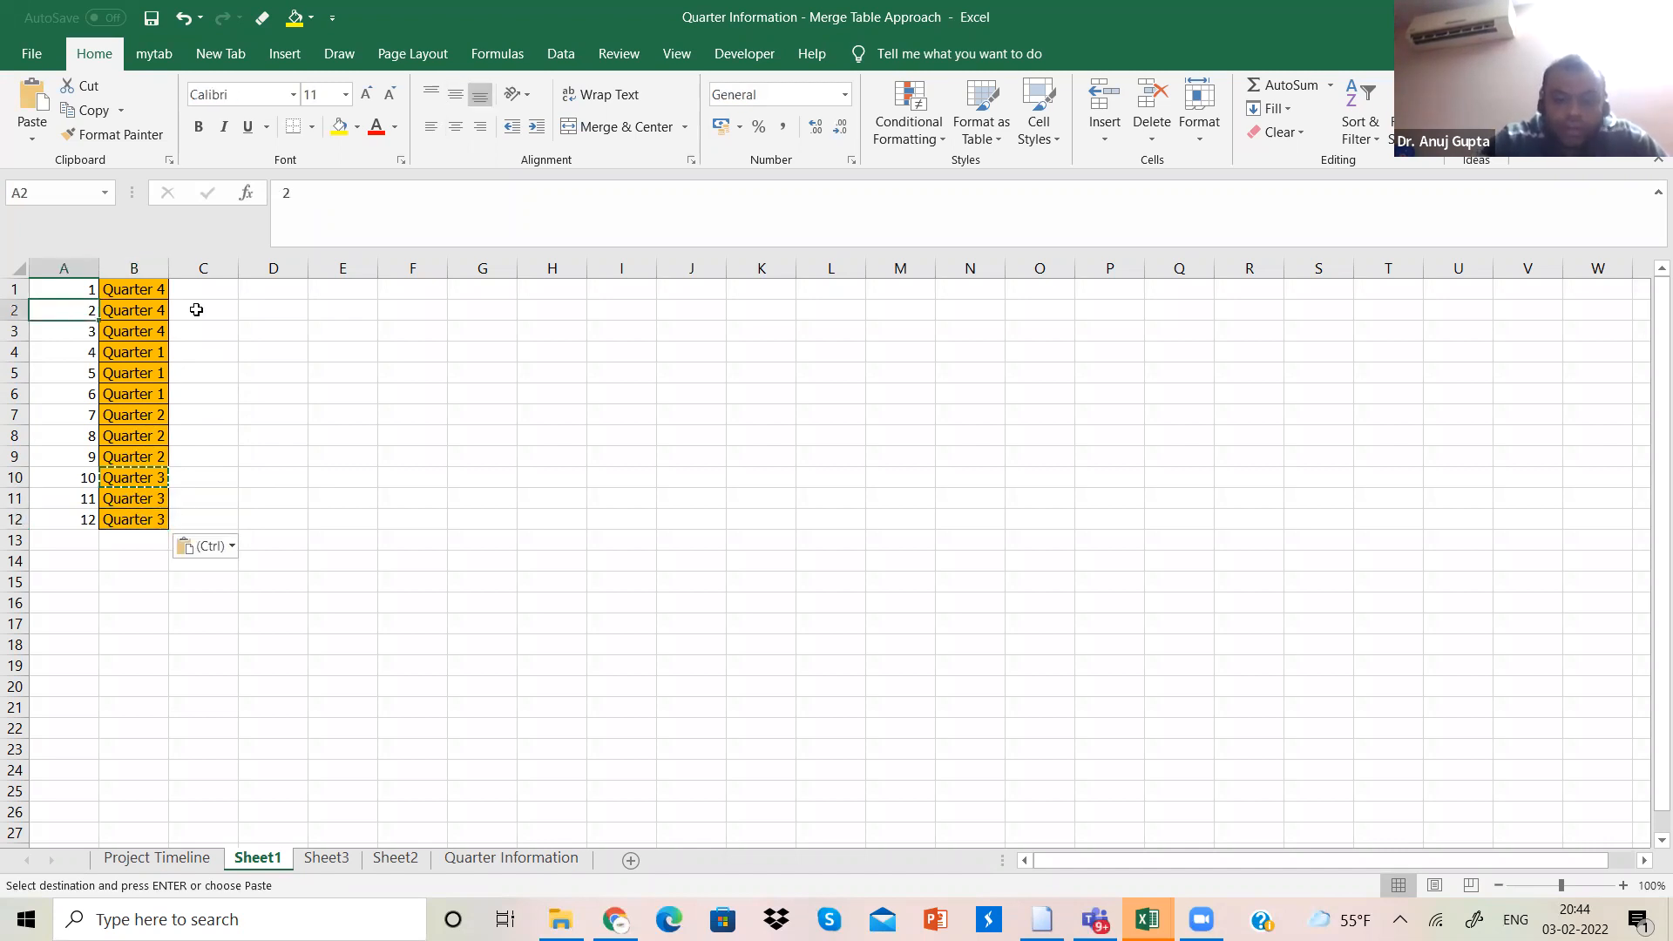
{"action": "key", "text": "Escape"}
{"action": "key", "text": "ctrl+t"}
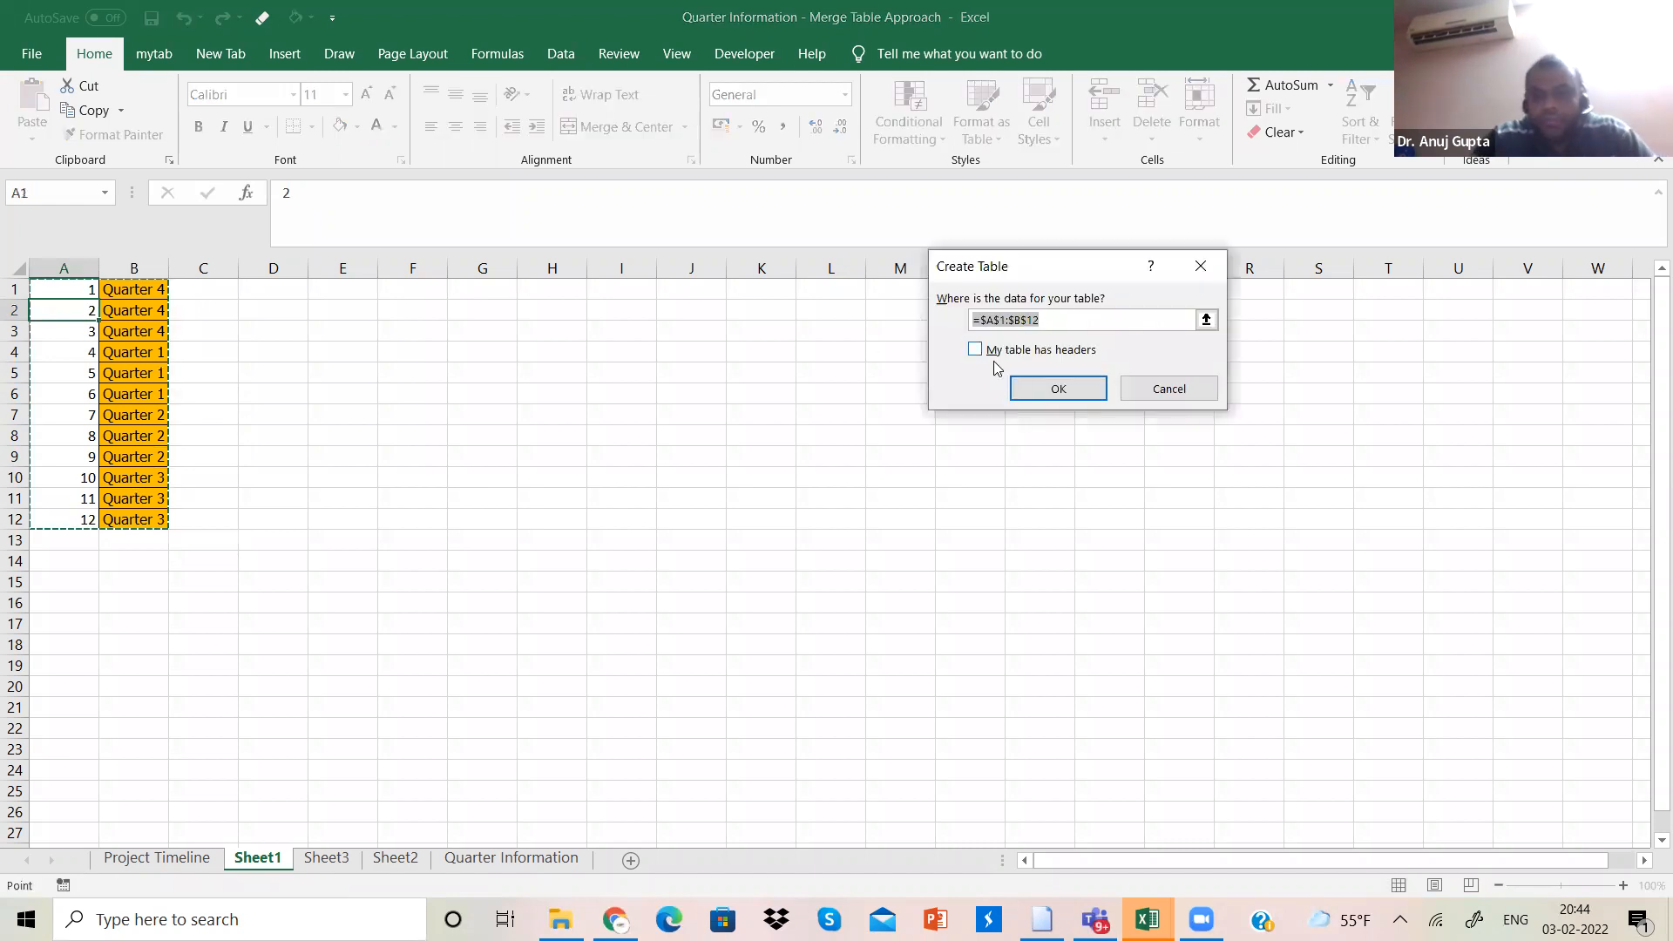
{"action": "left_click", "coordinate": [1052, 387]}
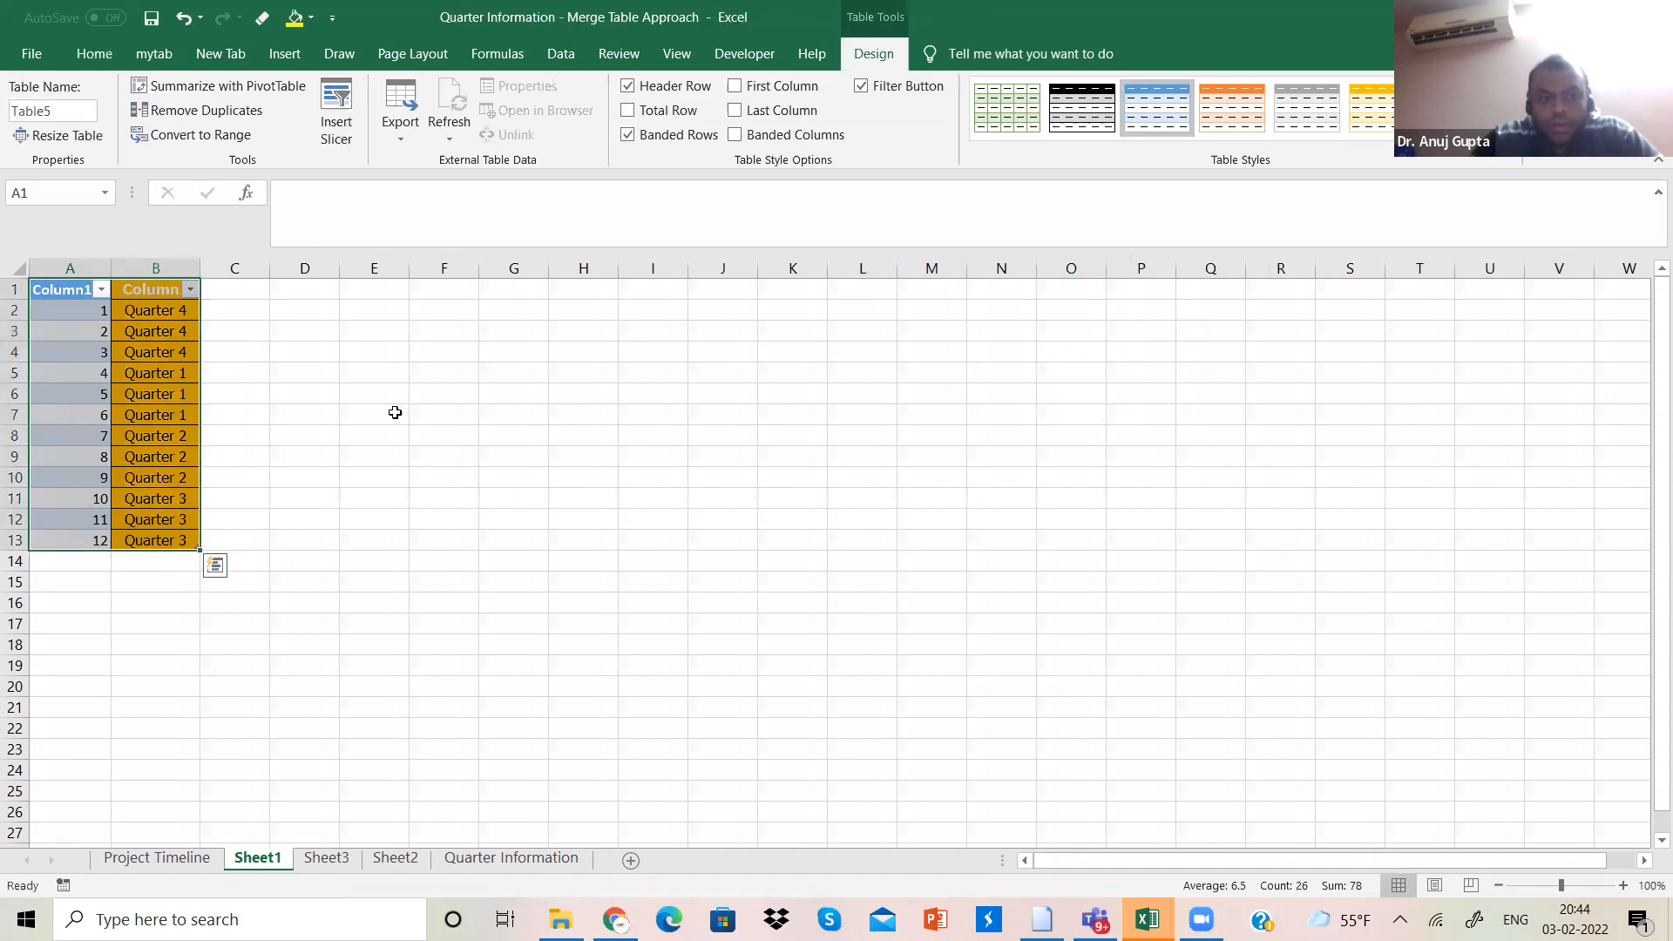
{"action": "left_click", "coordinate": [307, 436]}
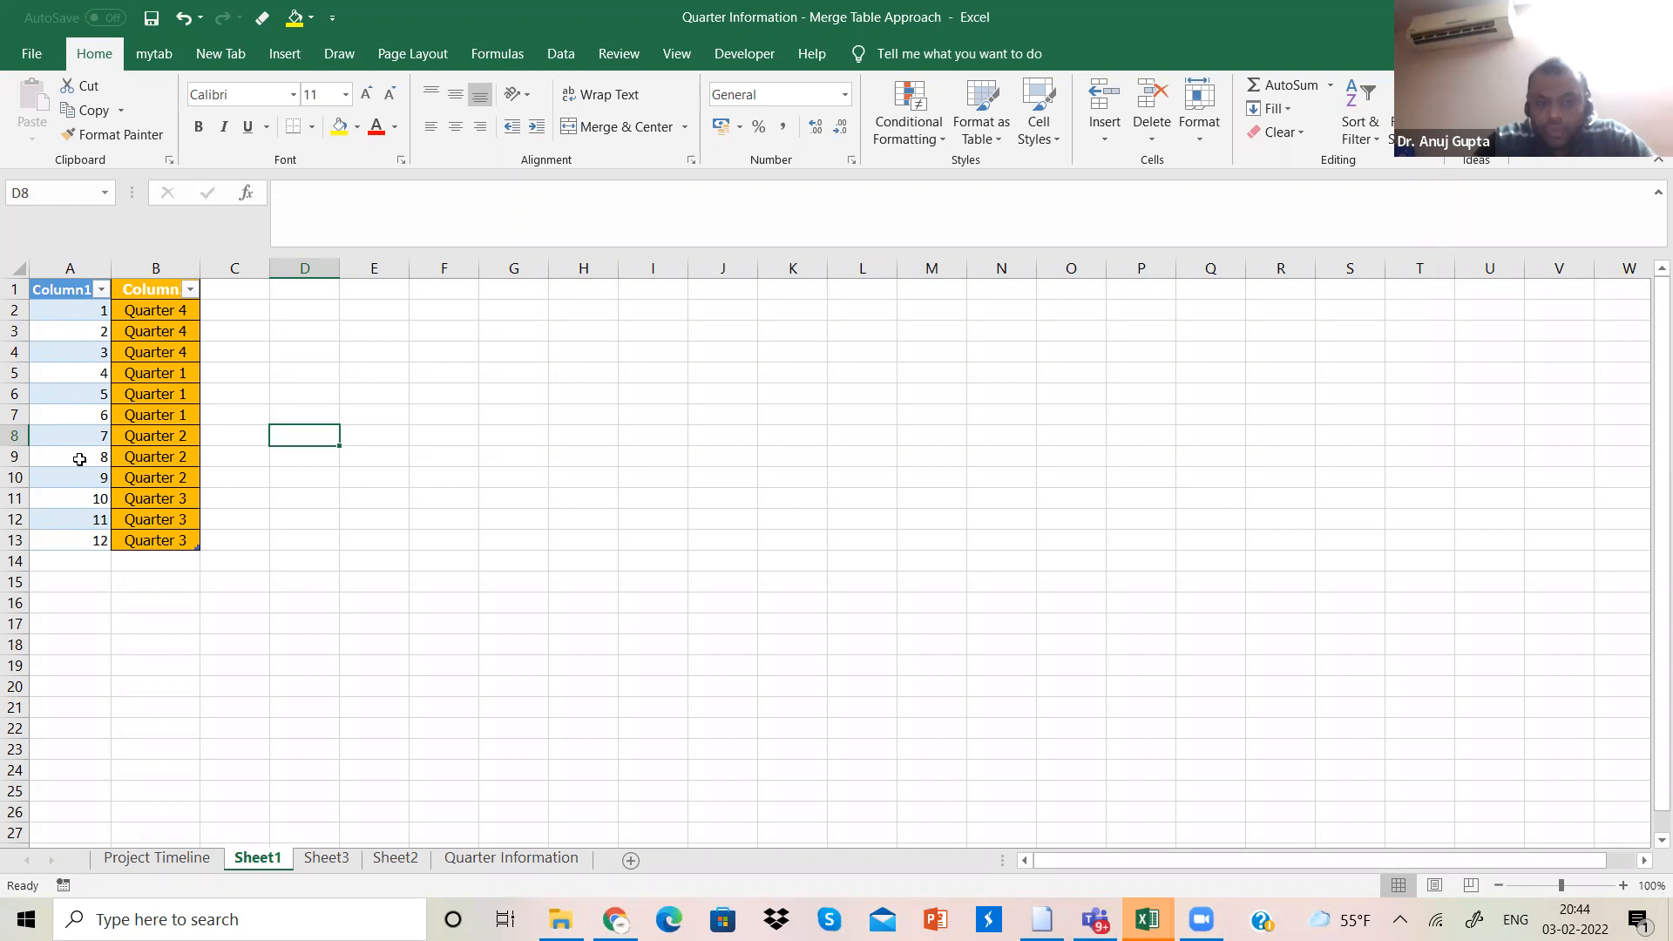
Step: Load the employee table on the Project Timeline sheet into the Power Query Editor as a new query
{"action": "left_click", "coordinate": [188, 860]}
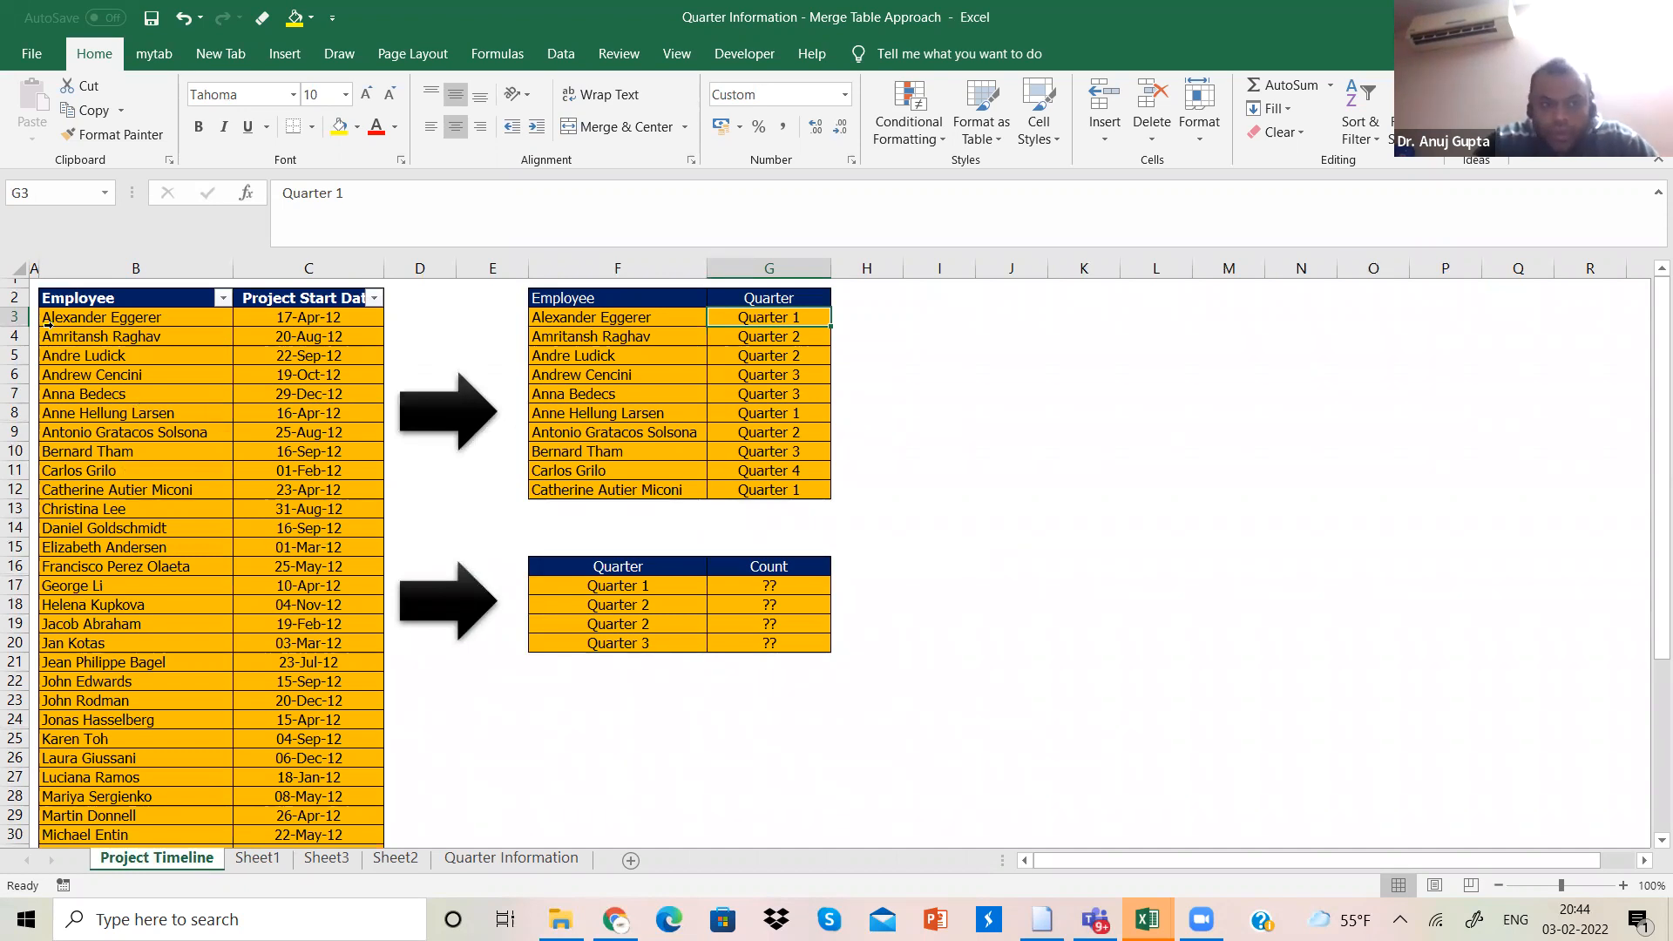
{"action": "left_click", "coordinate": [75, 381]}
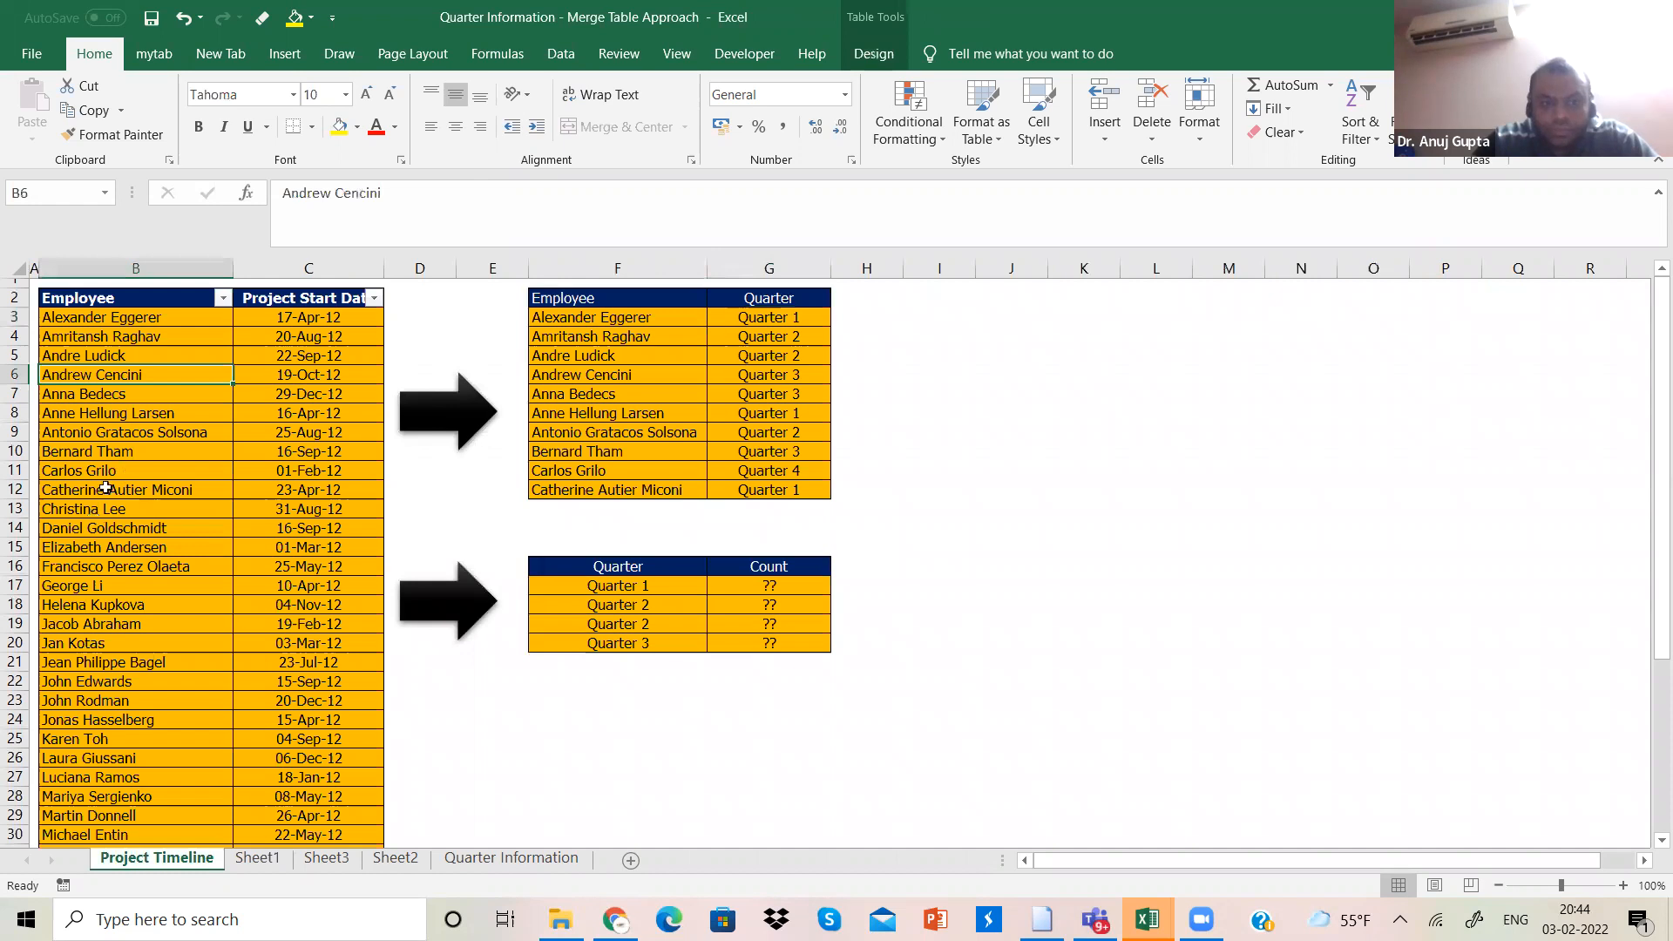
{"action": "left_click", "coordinate": [561, 54]}
{"action": "left_click", "coordinate": [103, 131]}
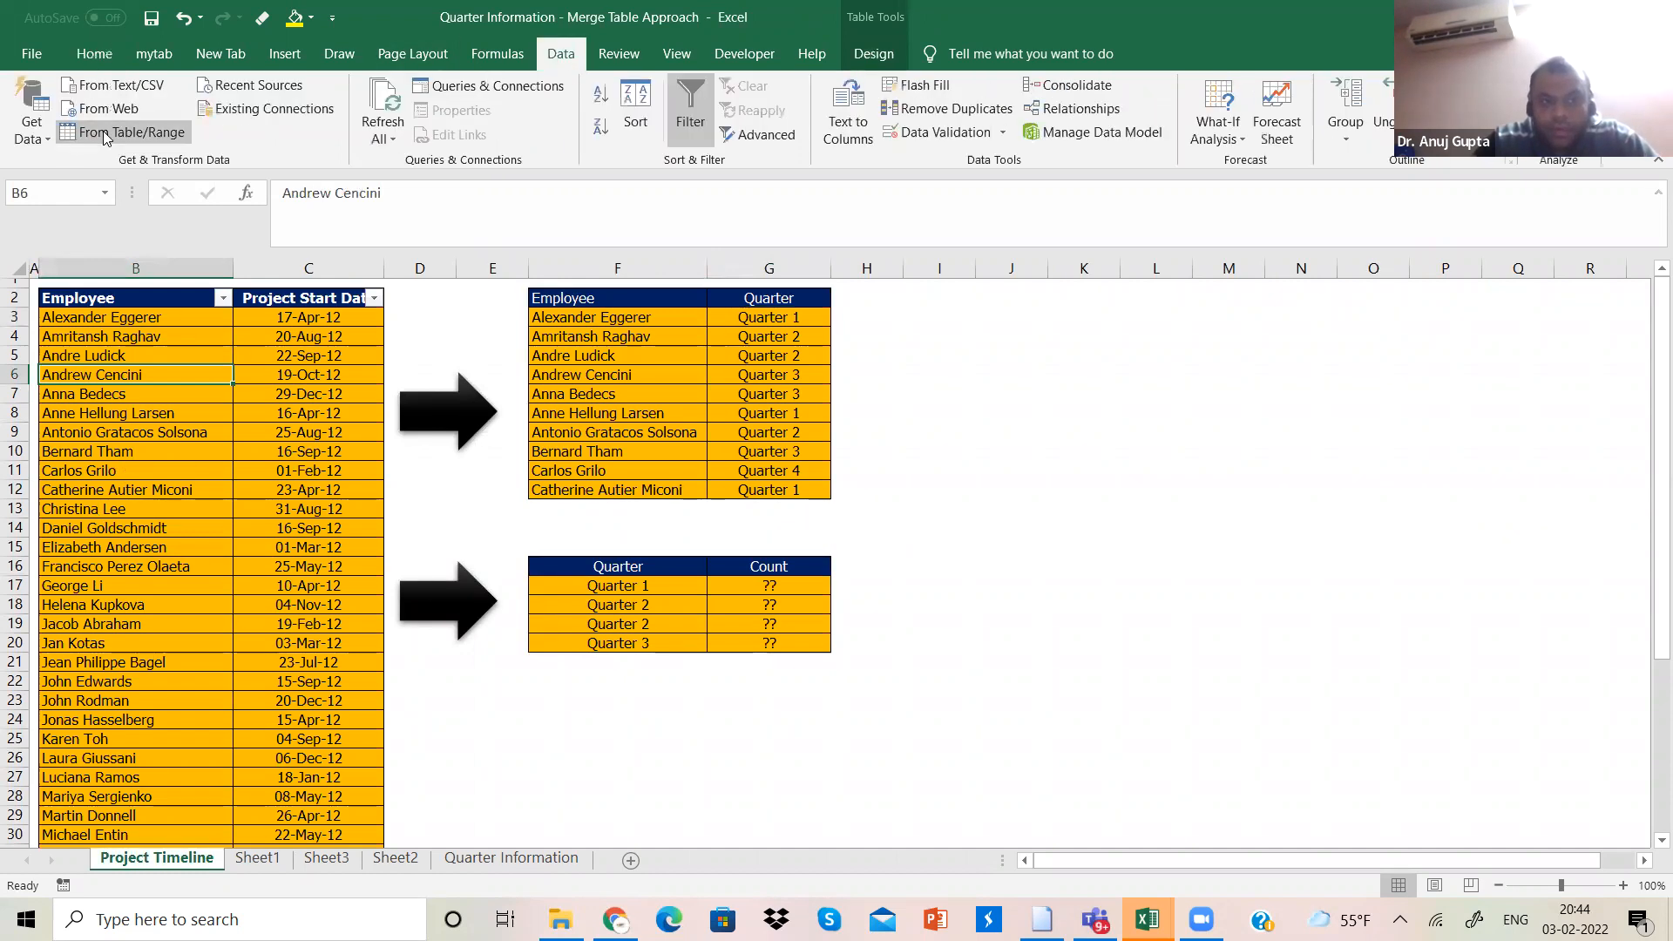
{"action": "left_click", "coordinate": [875, 547]}
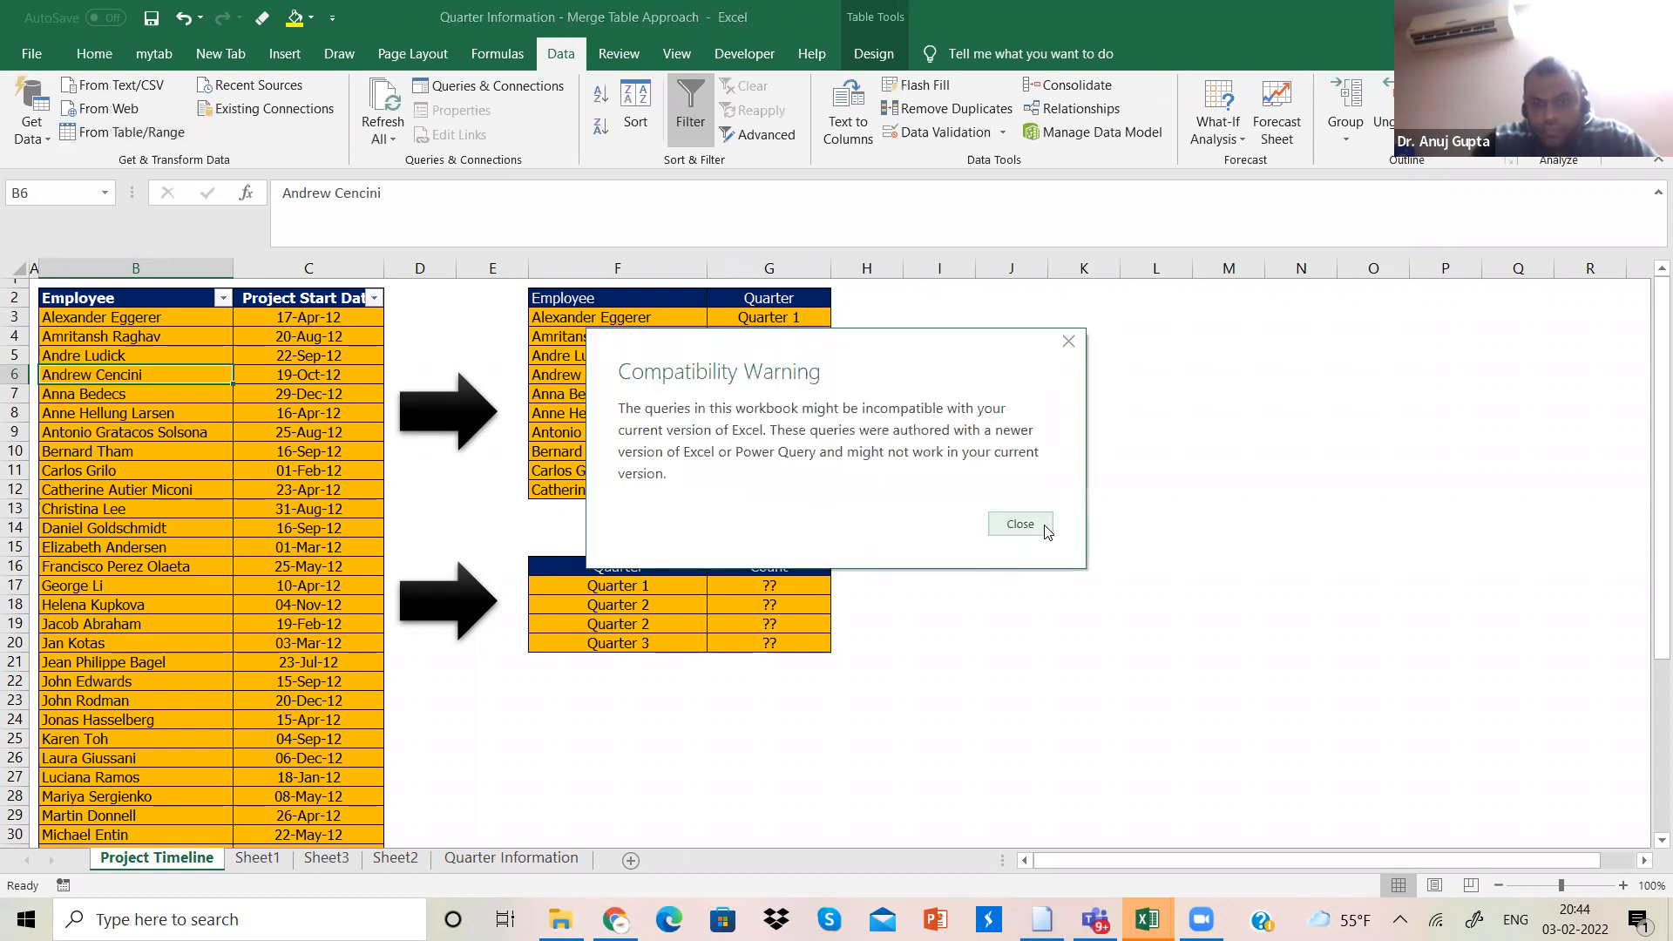
{"action": "left_click", "coordinate": [1020, 525]}
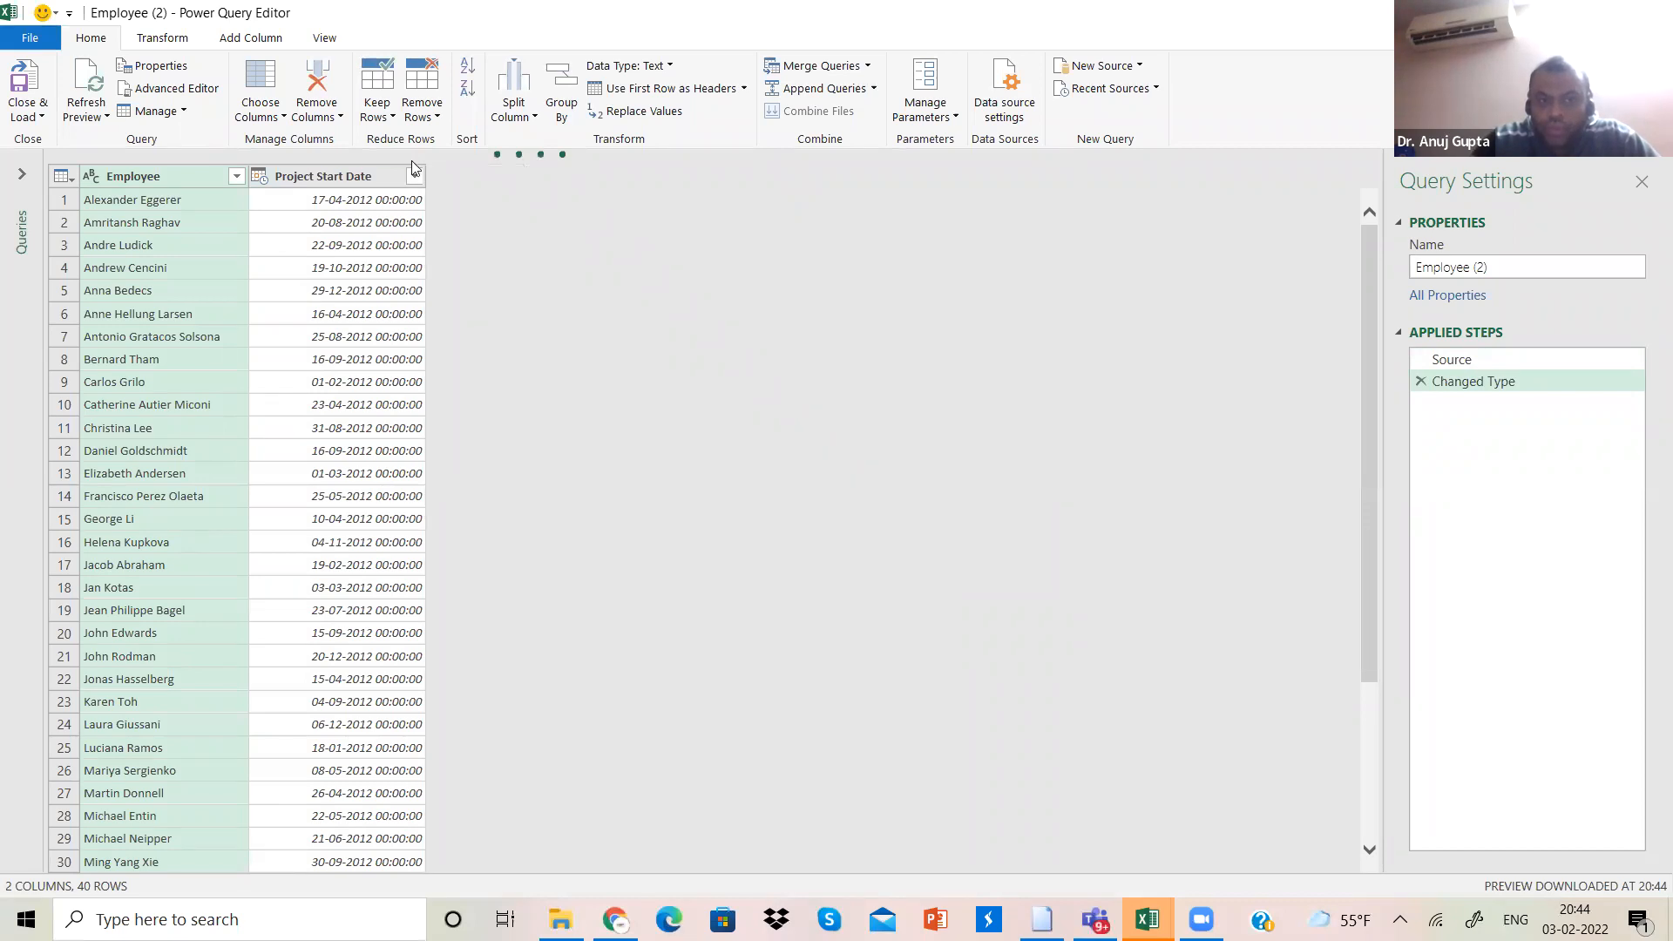
Step: Change the Project Start Date column's data type to Date, replacing the current type conversion
{"action": "left_click", "coordinate": [398, 181]}
{"action": "right_click", "coordinate": [398, 181]}
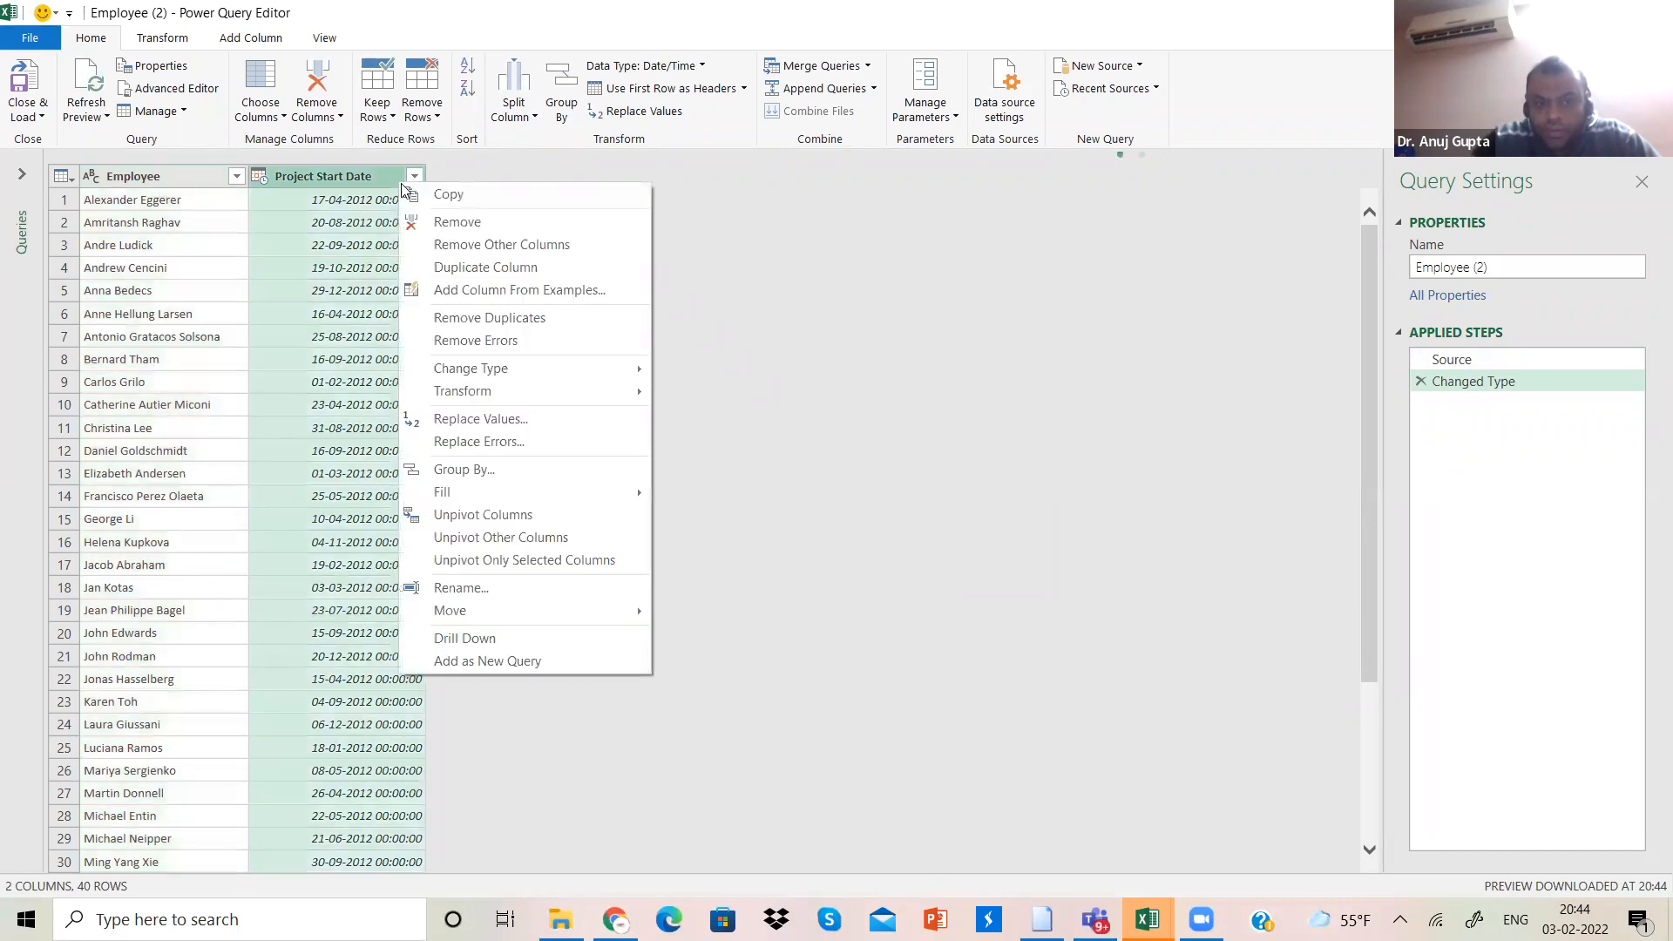
{"action": "mouse_move", "coordinate": [521, 366]}
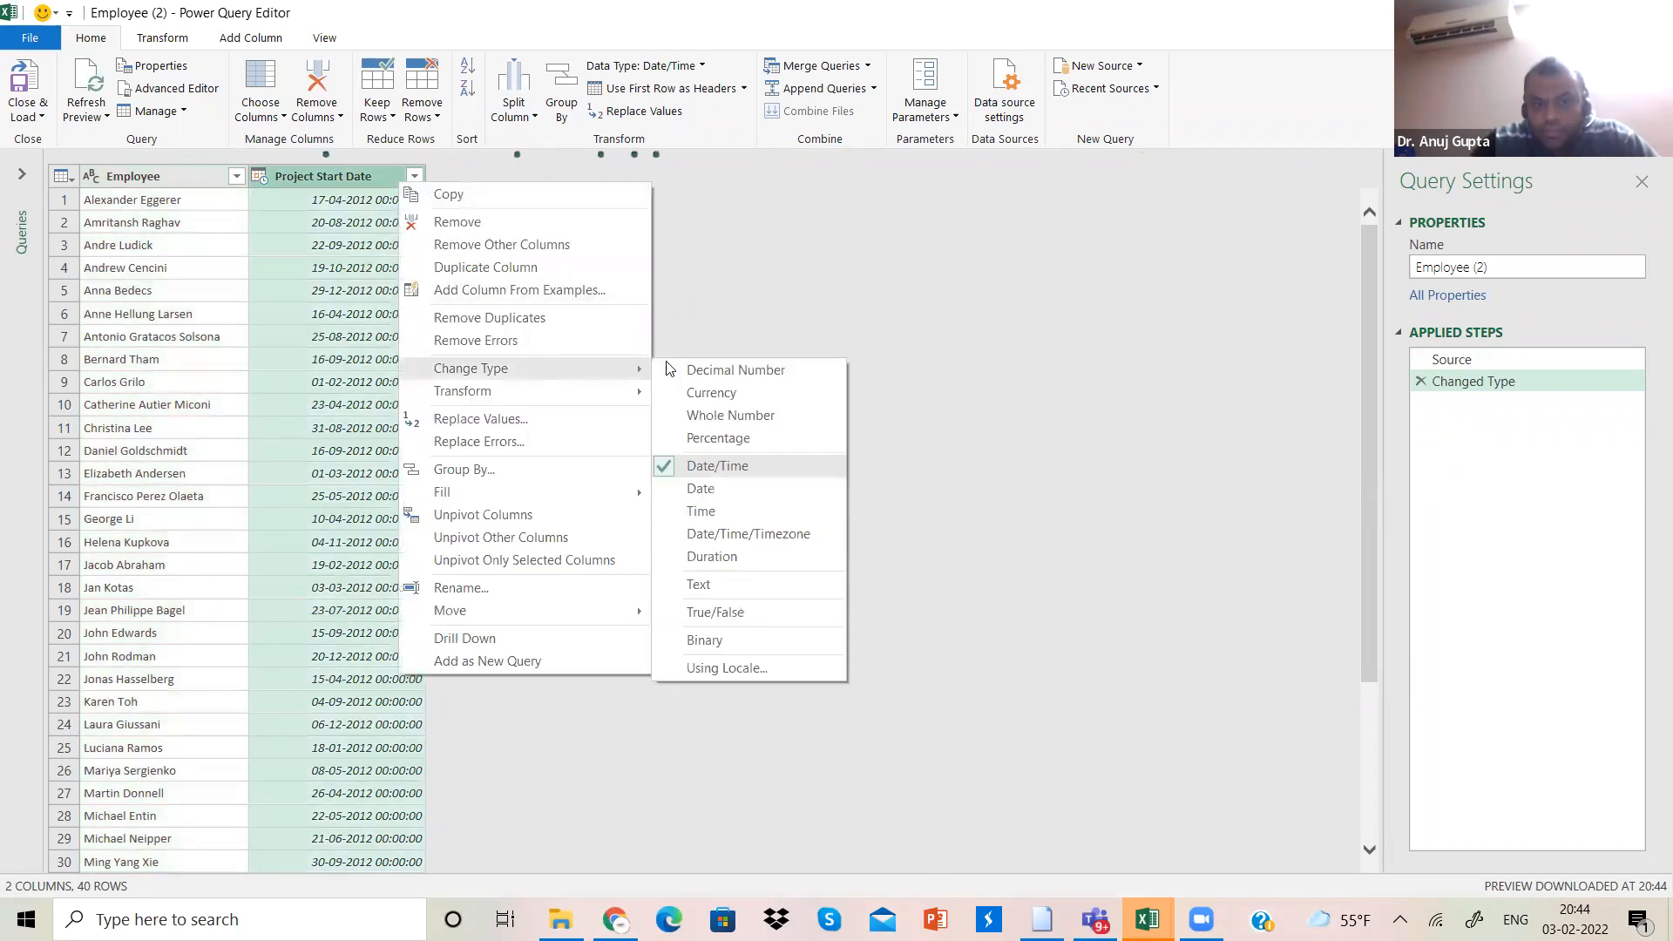
{"action": "left_click", "coordinate": [708, 488]}
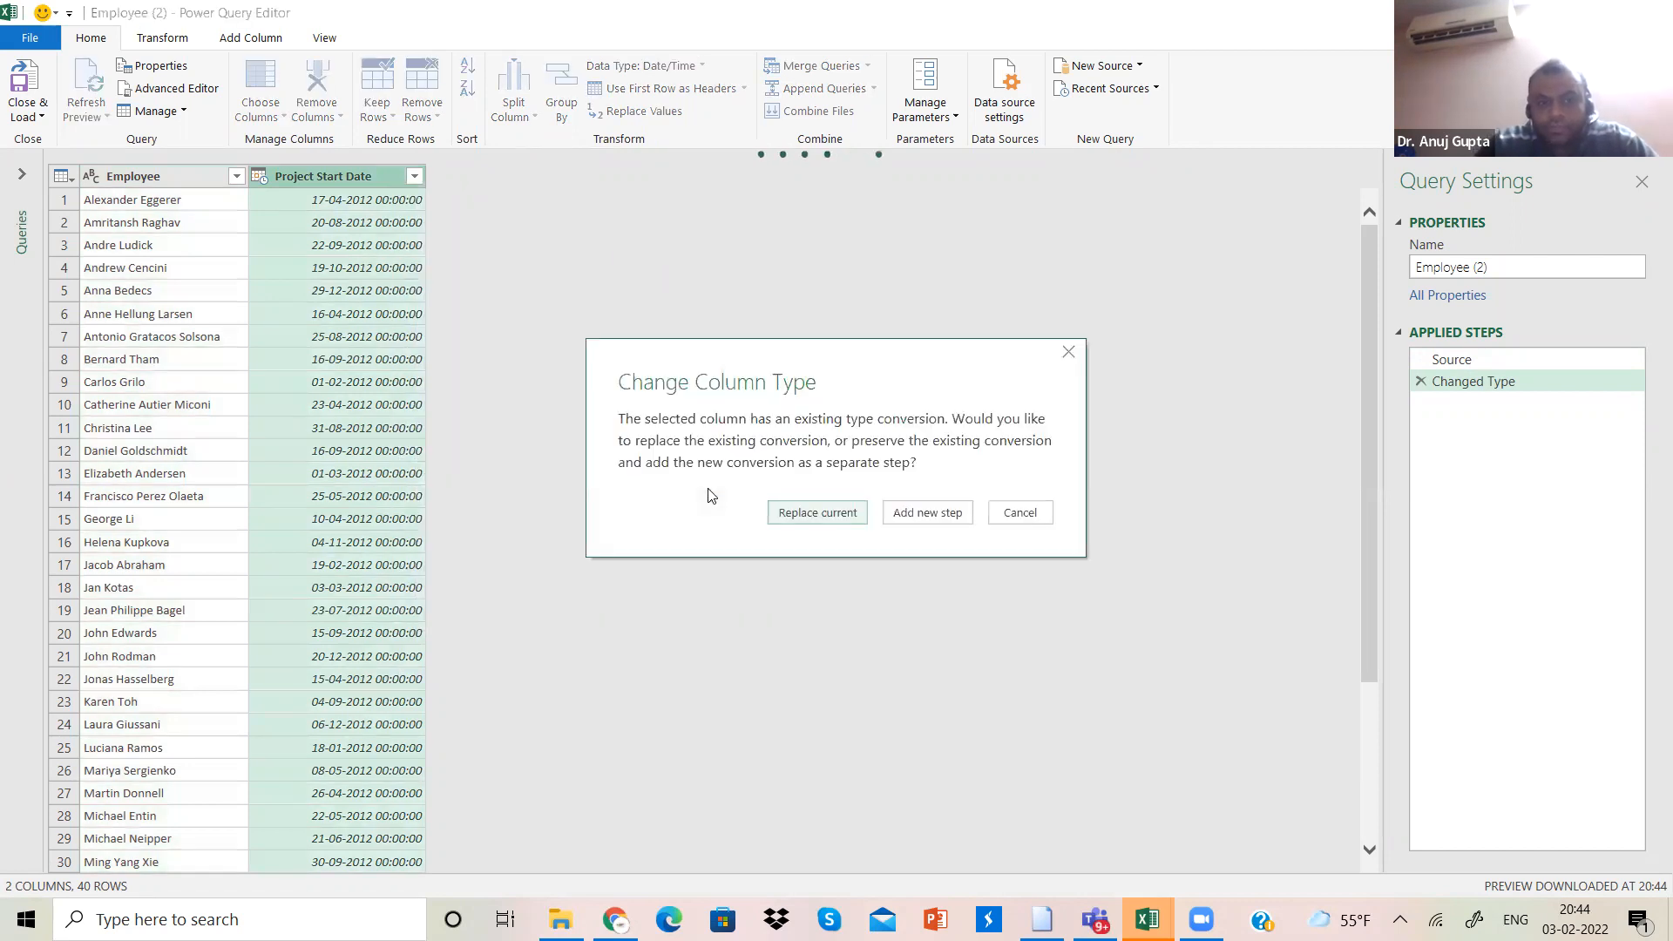
{"action": "left_click", "coordinate": [807, 515]}
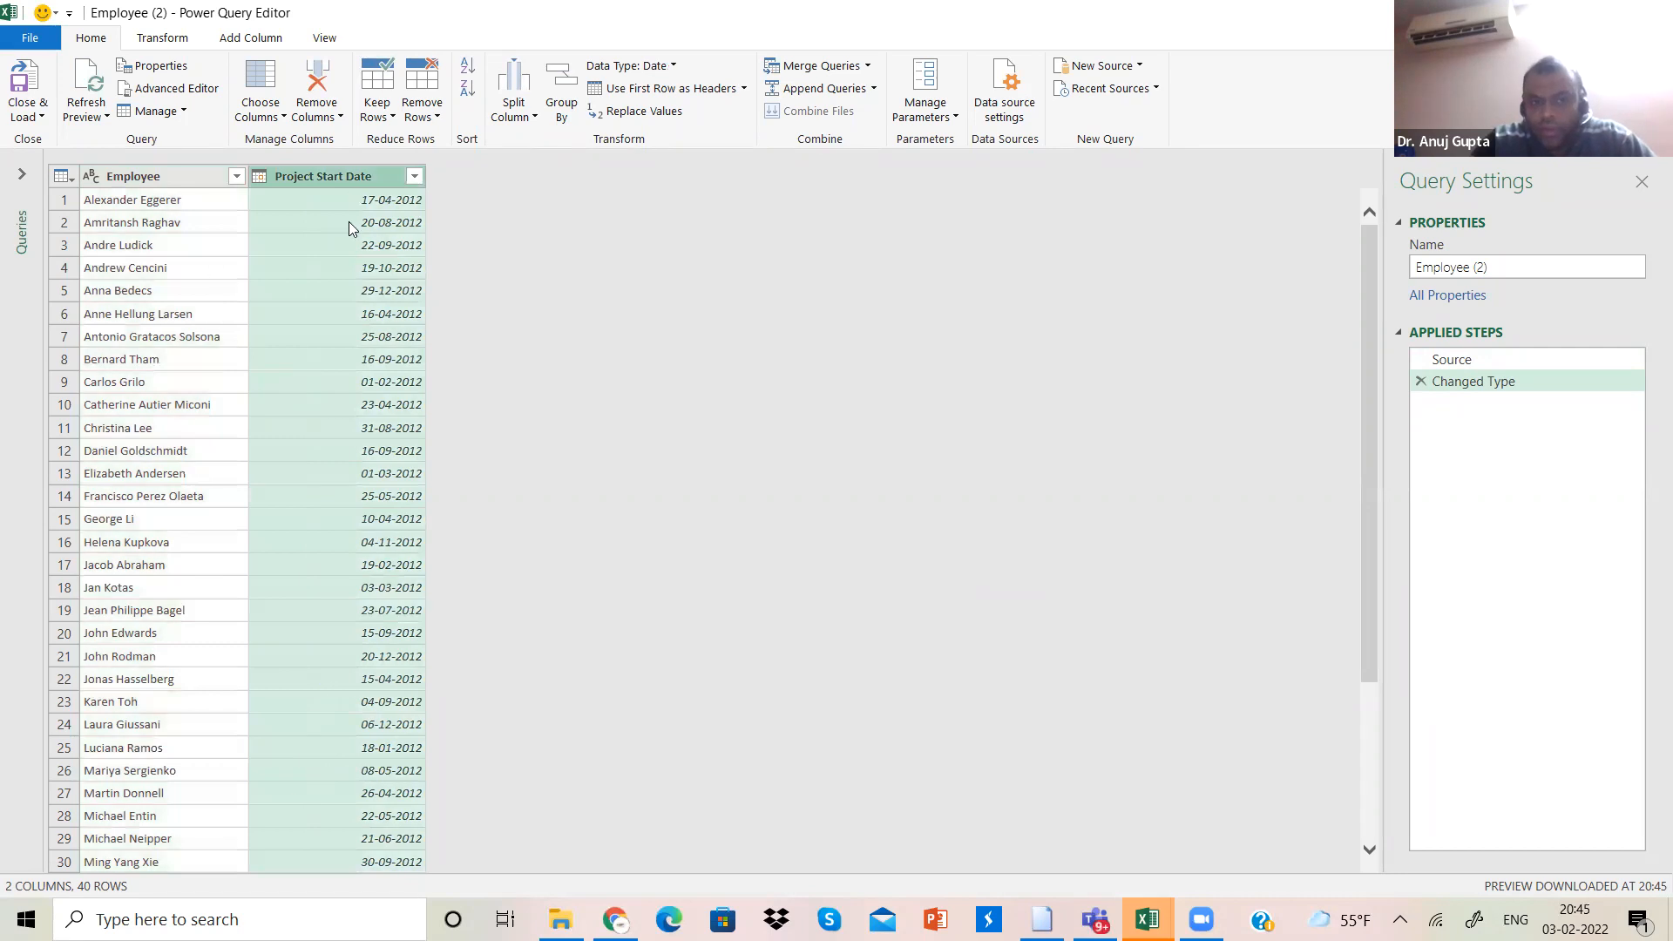
Step: Transform the Project Start Date column into month numbers, and close and load the query to the workbook
{"action": "right_click", "coordinate": [366, 180]}
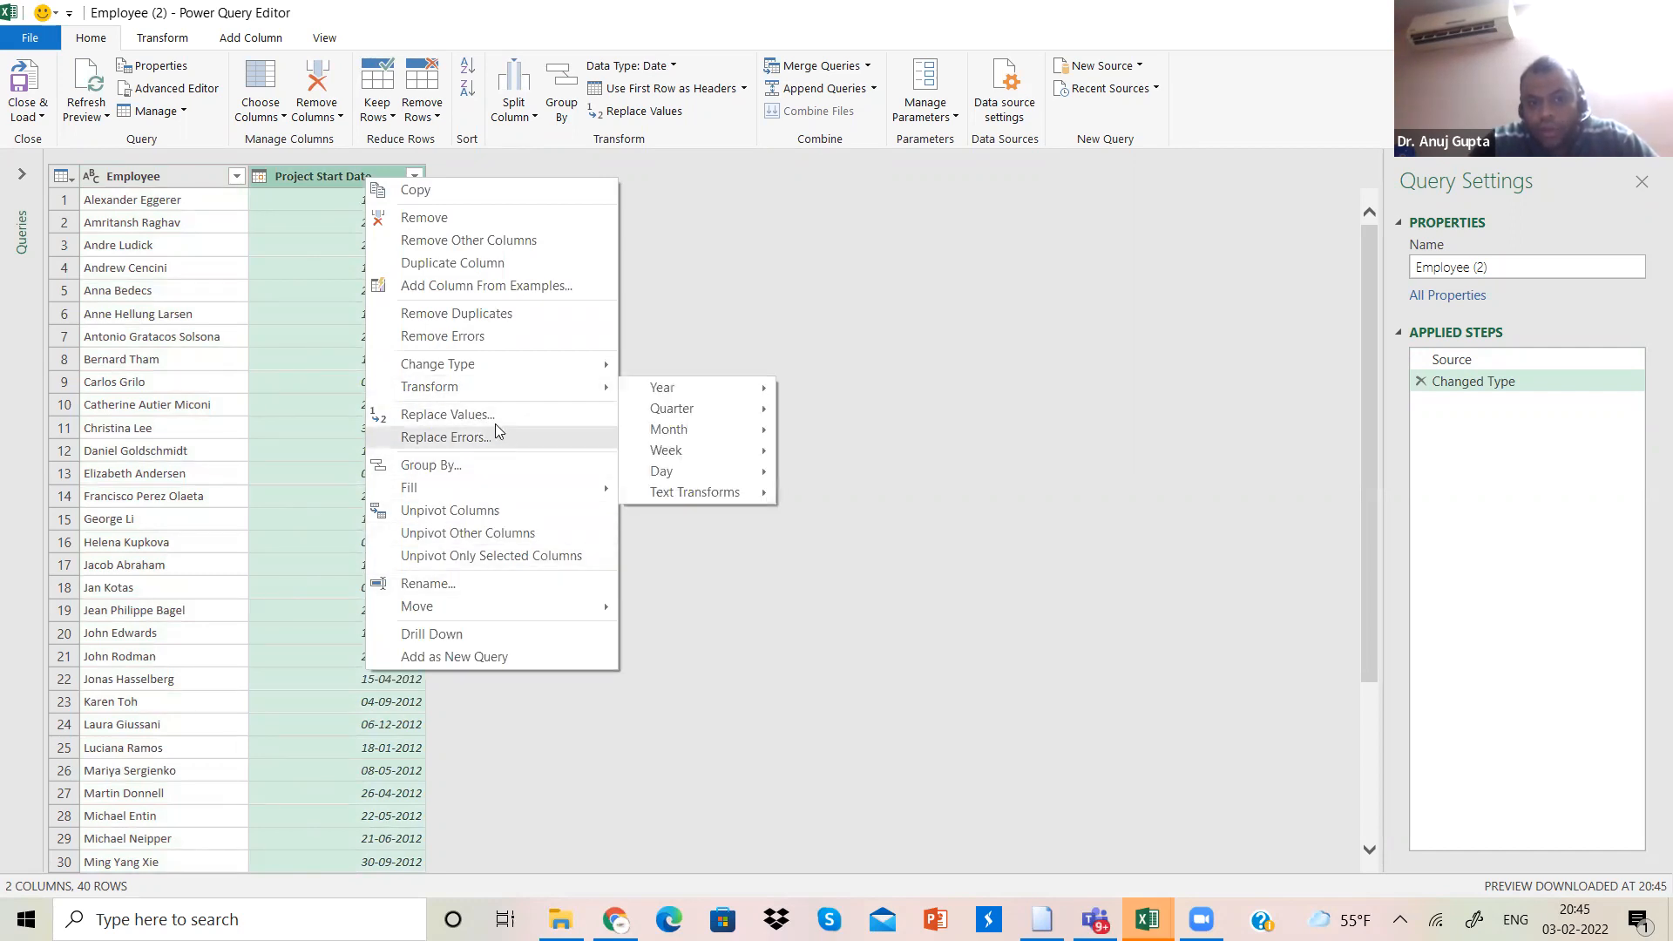
{"action": "mouse_move", "coordinate": [486, 372]}
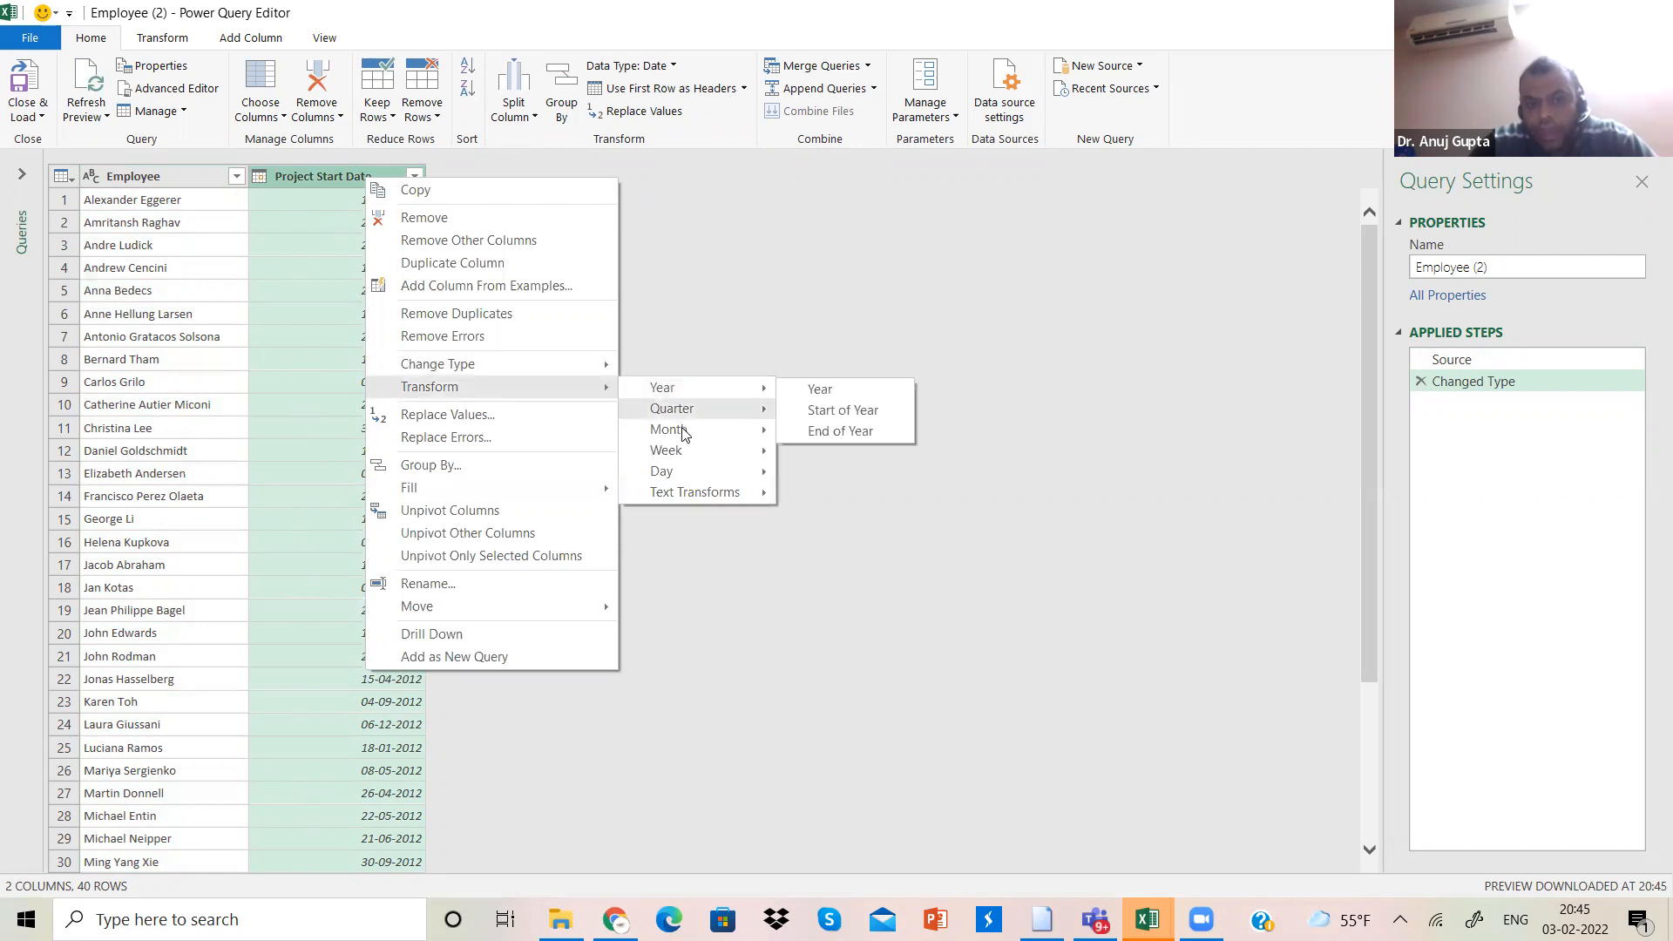
{"action": "mouse_move", "coordinate": [682, 433]}
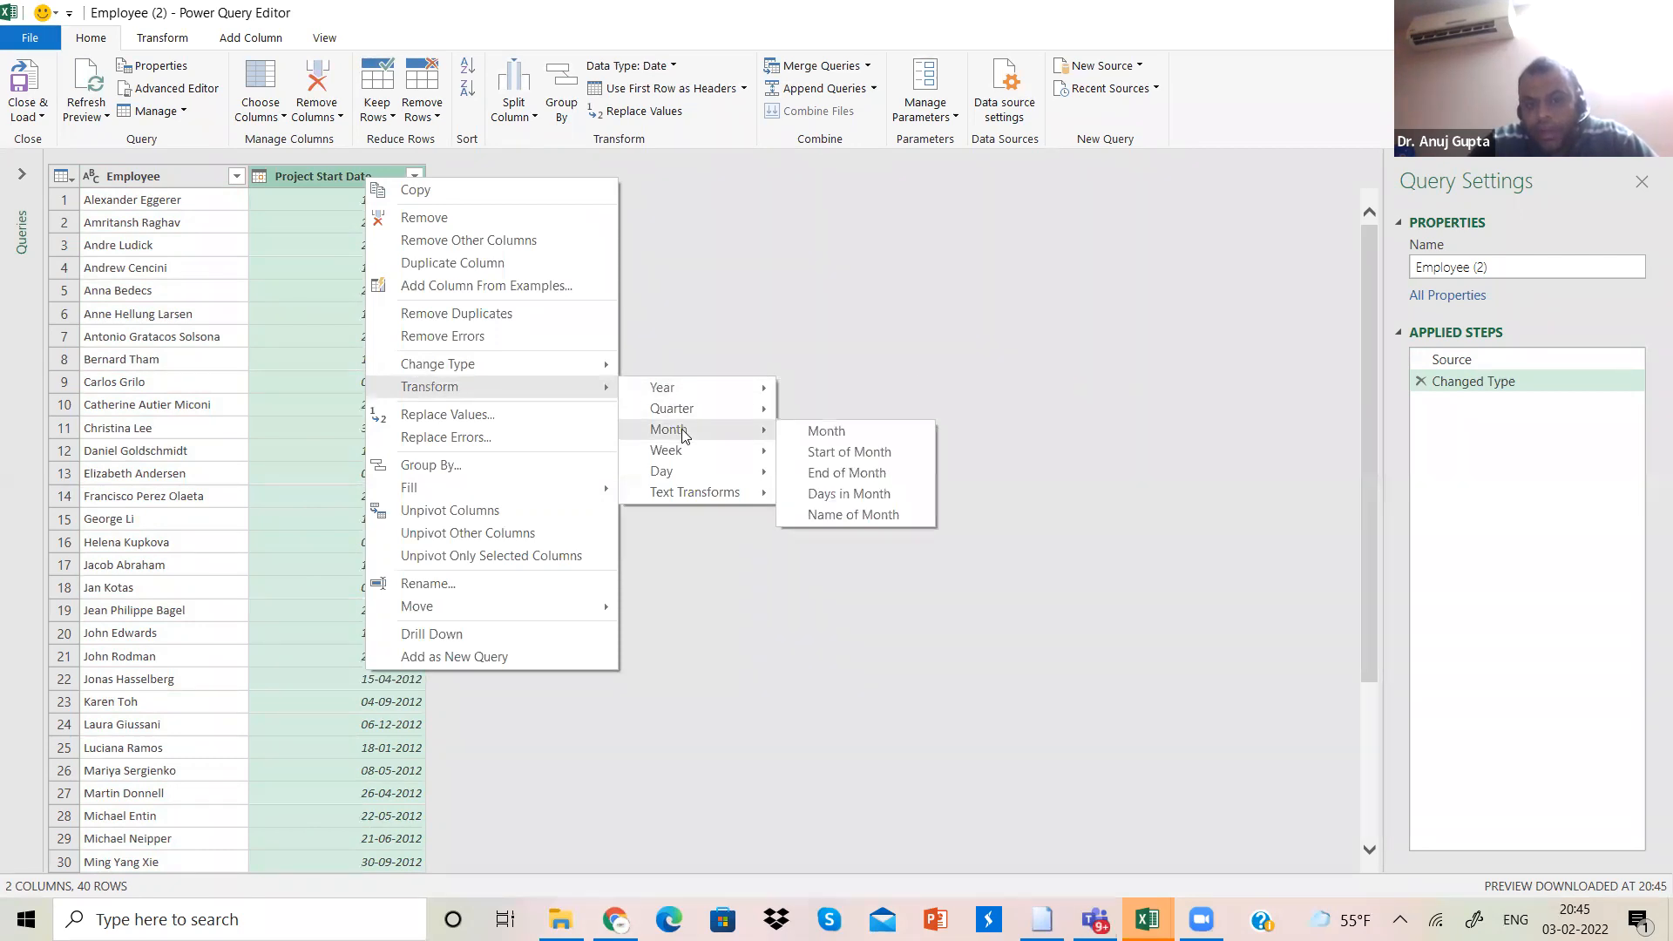
{"action": "left_click", "coordinate": [807, 436]}
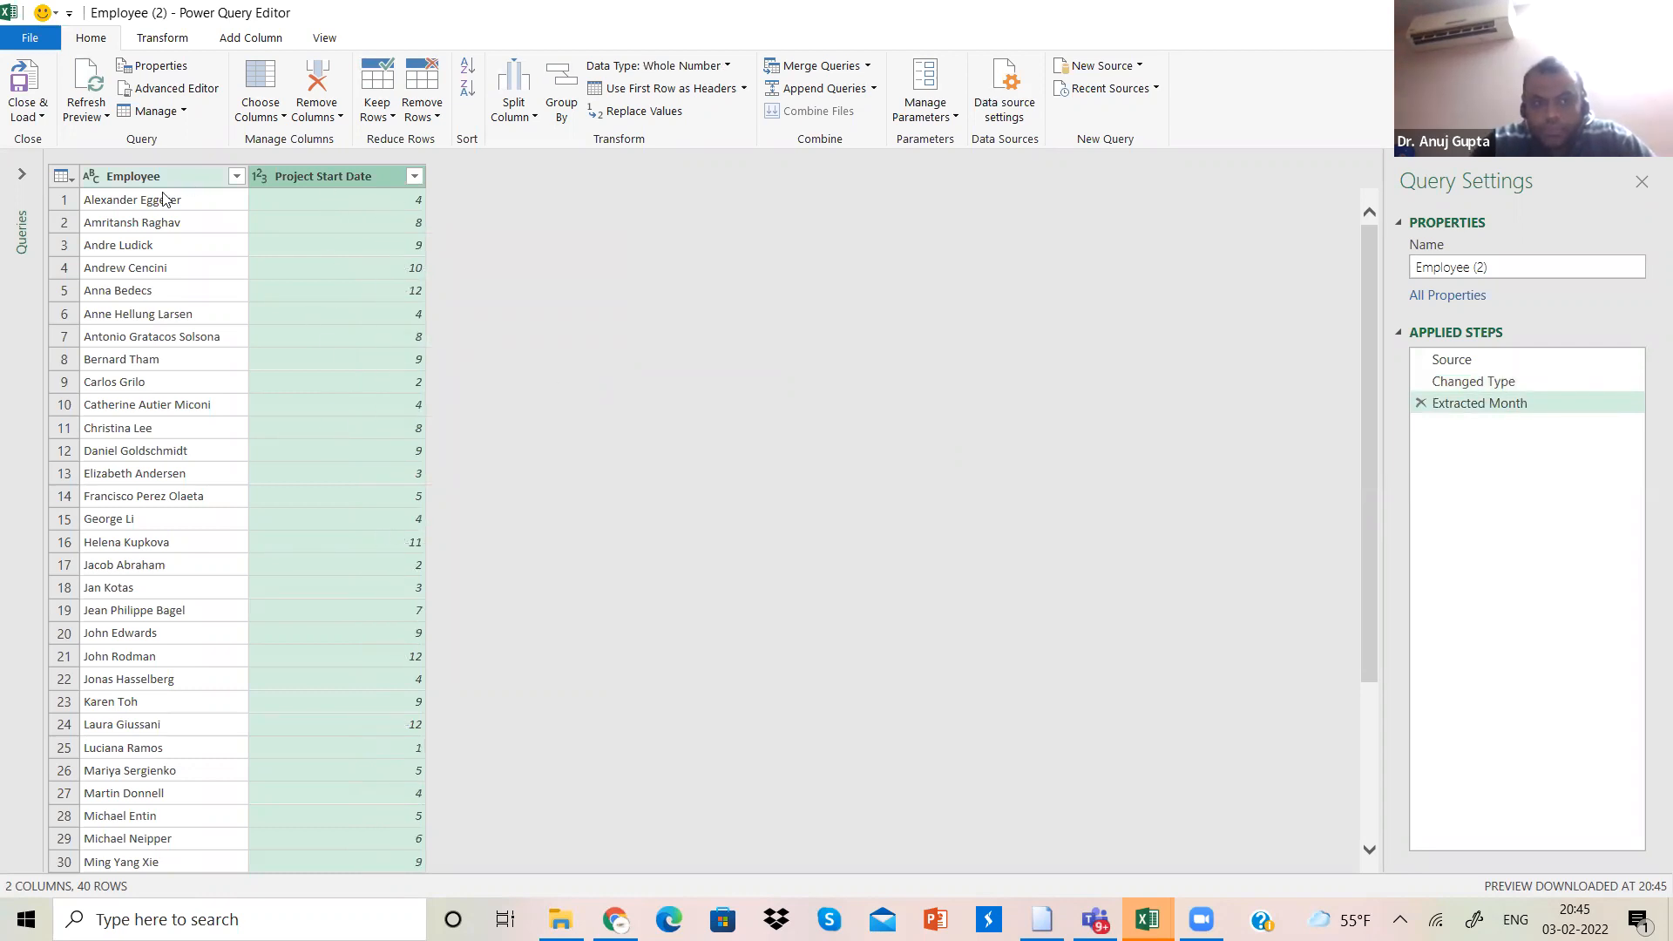
{"action": "left_click", "coordinate": [30, 124]}
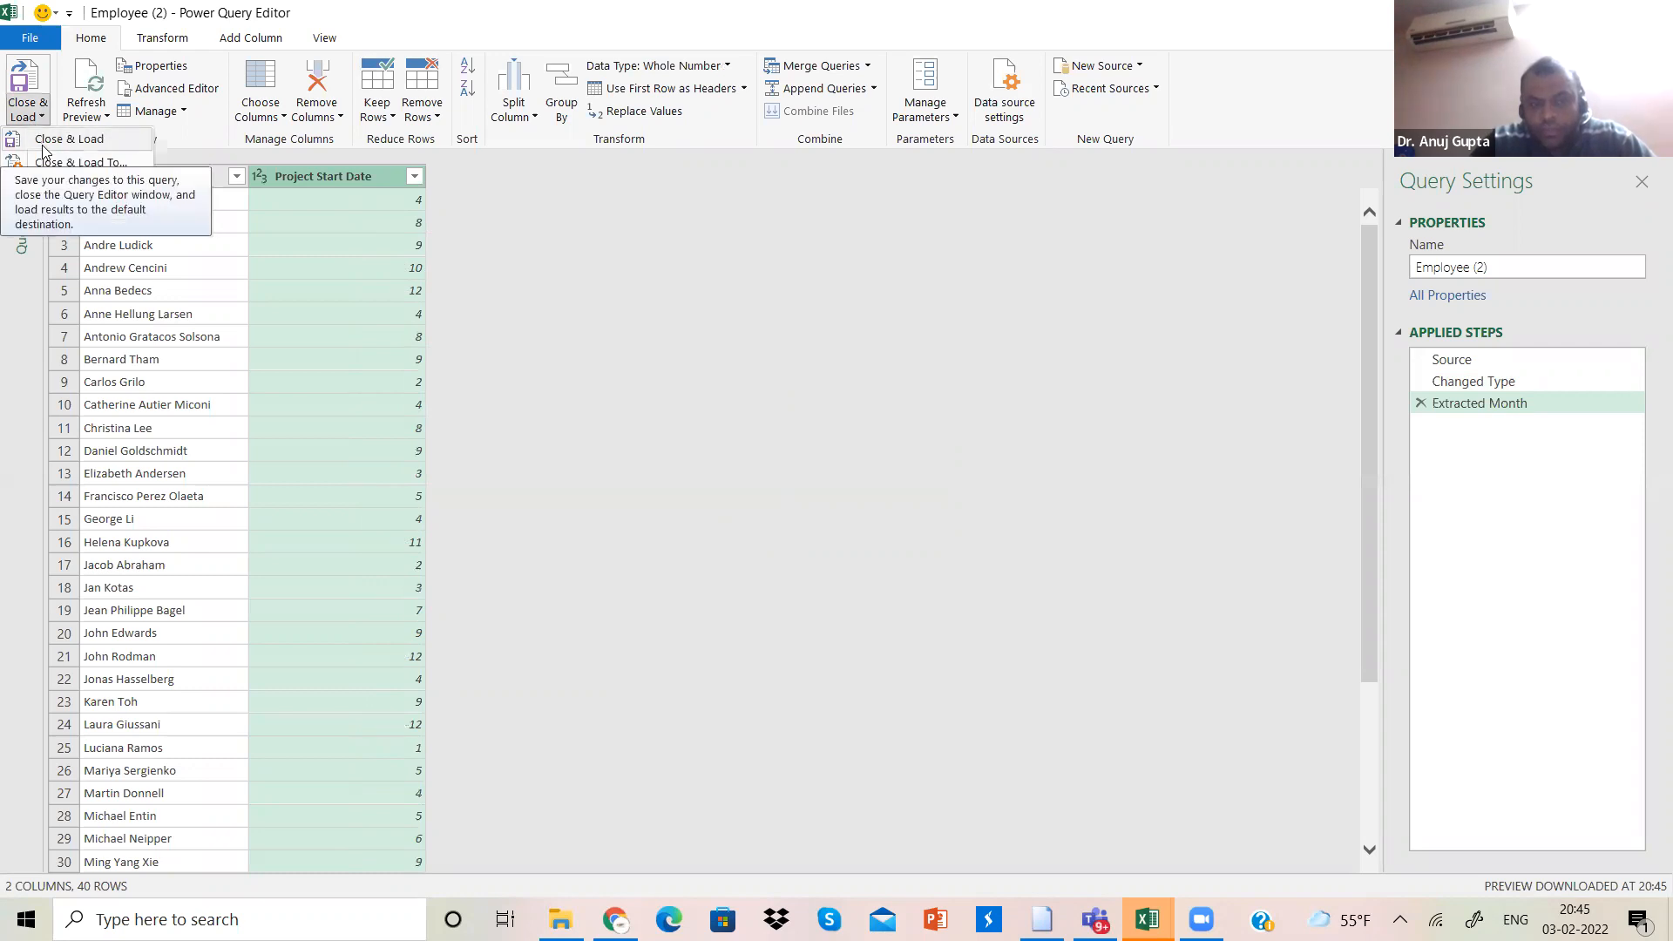
{"action": "left_click", "coordinate": [42, 144]}
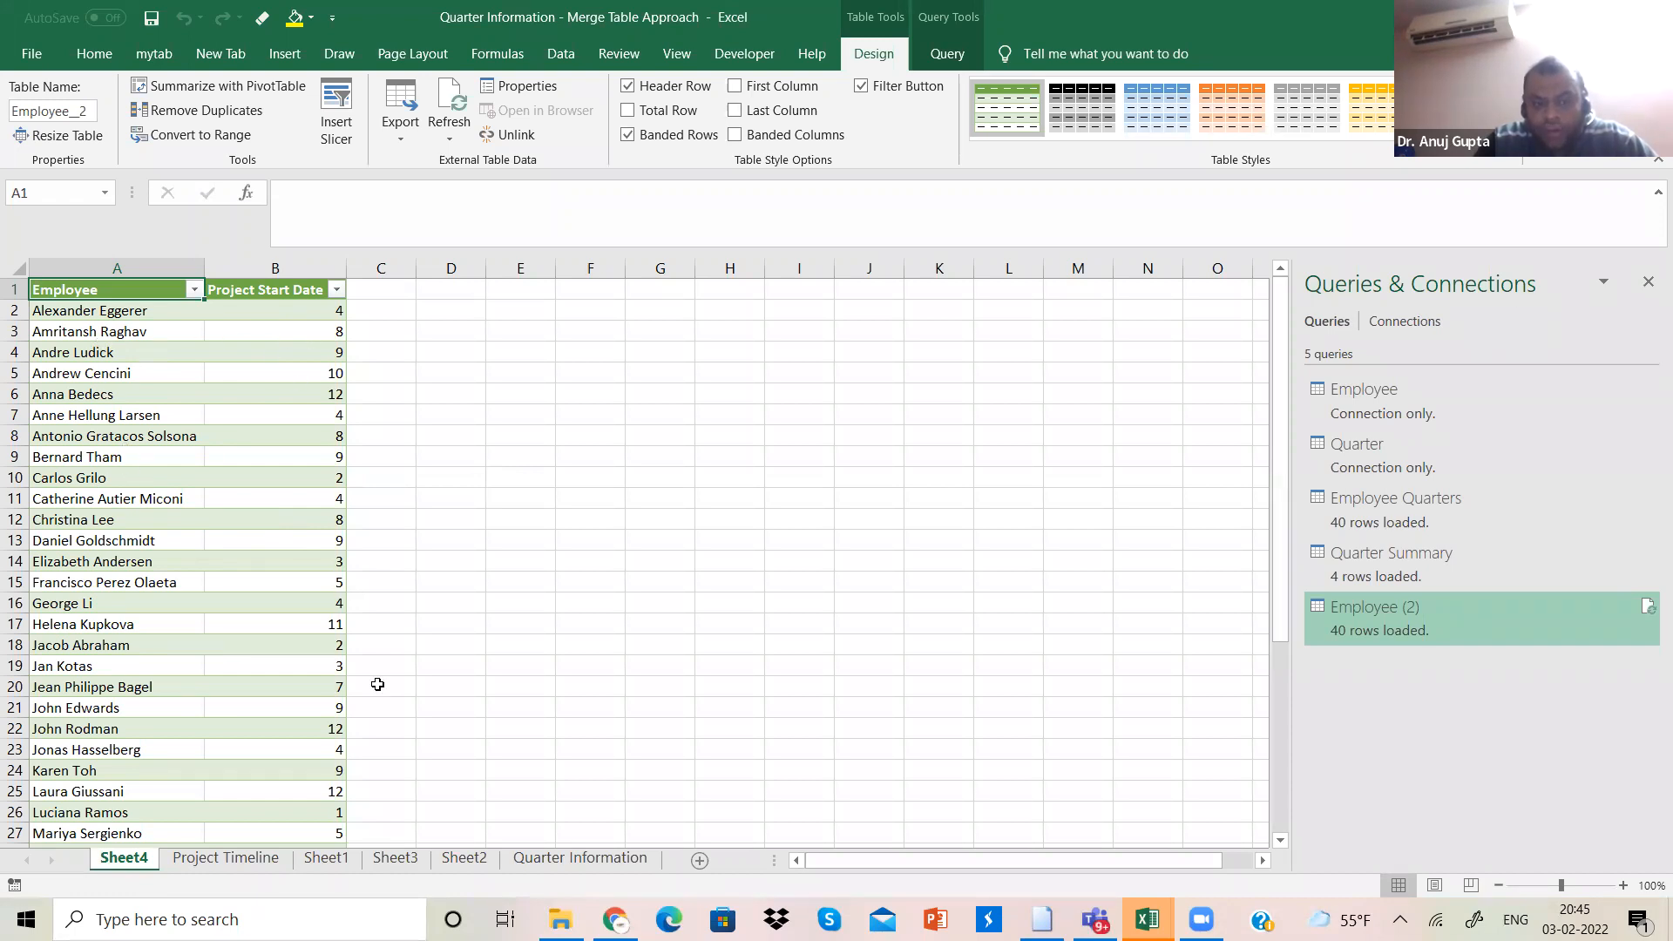
Step: Create a query from the loaded employee month table on Sheet4 and load it as a connection only
{"action": "left_click", "coordinate": [328, 862]}
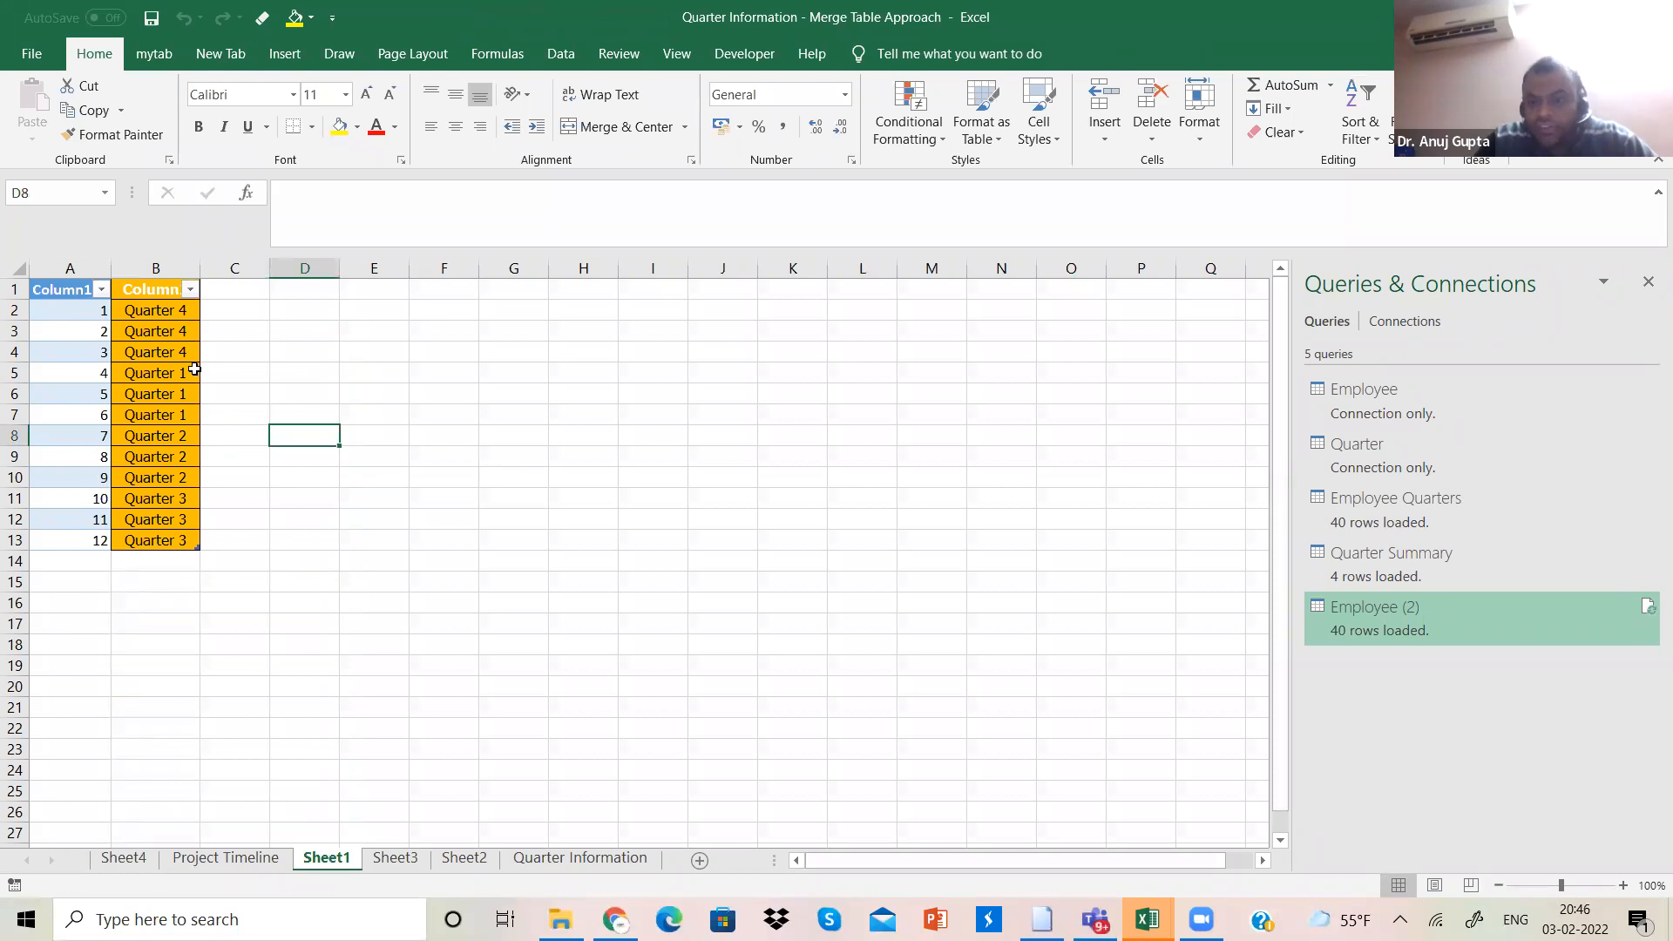
{"action": "left_click", "coordinate": [156, 406]}
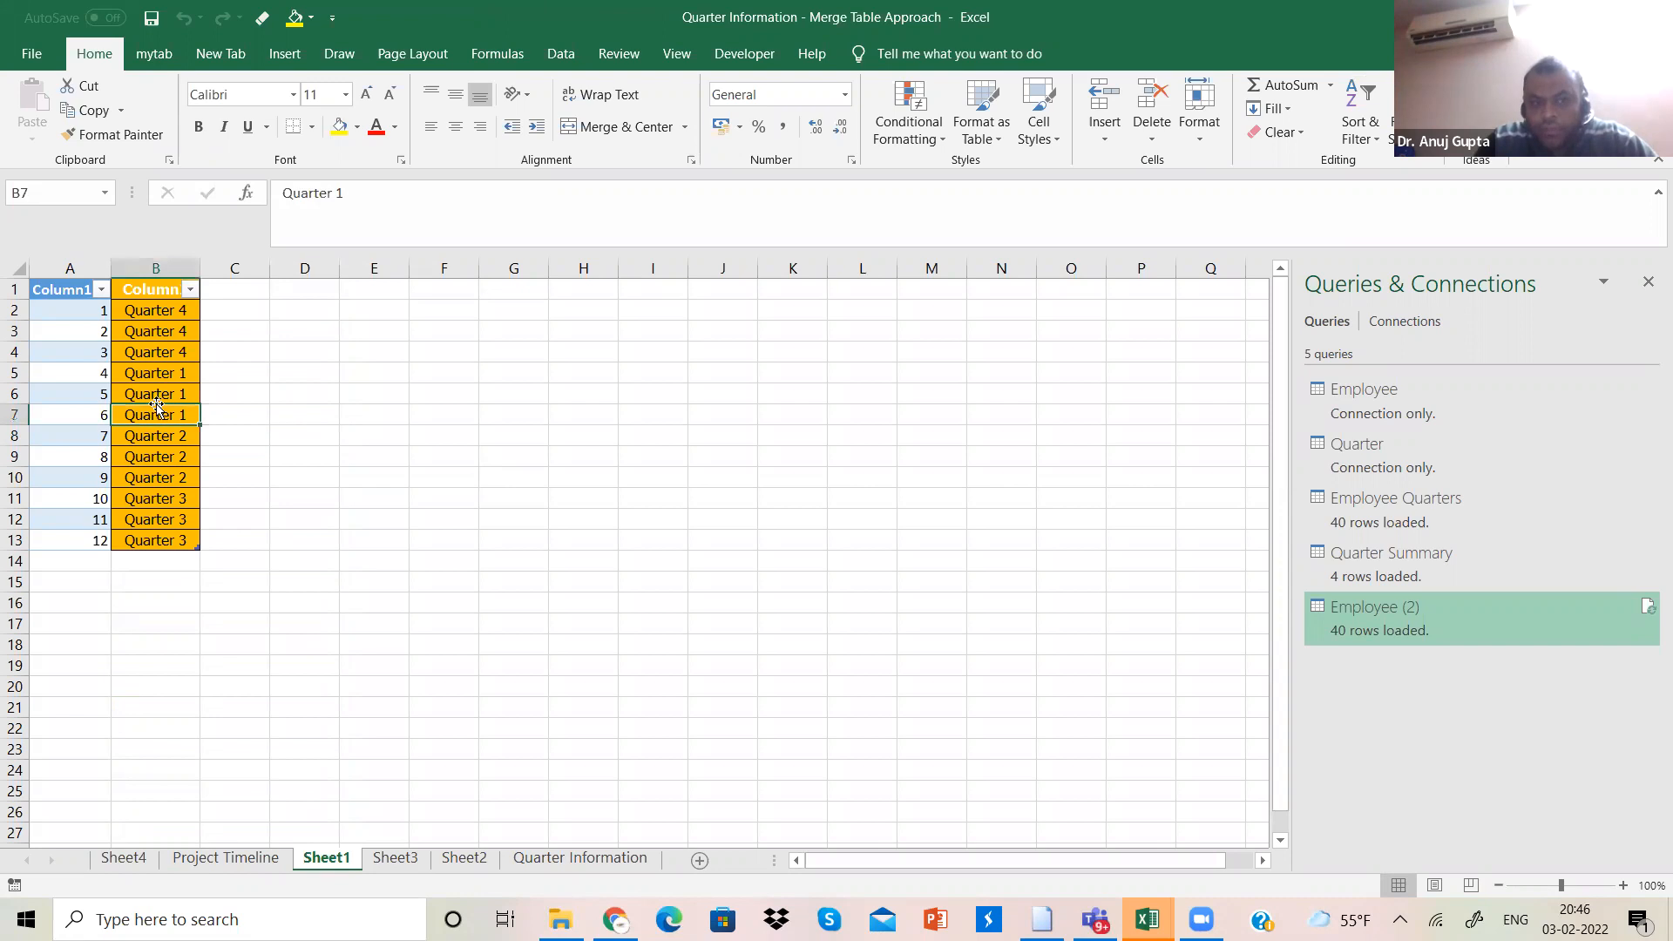
{"action": "left_click", "coordinate": [113, 859]}
{"action": "left_click", "coordinate": [197, 624]}
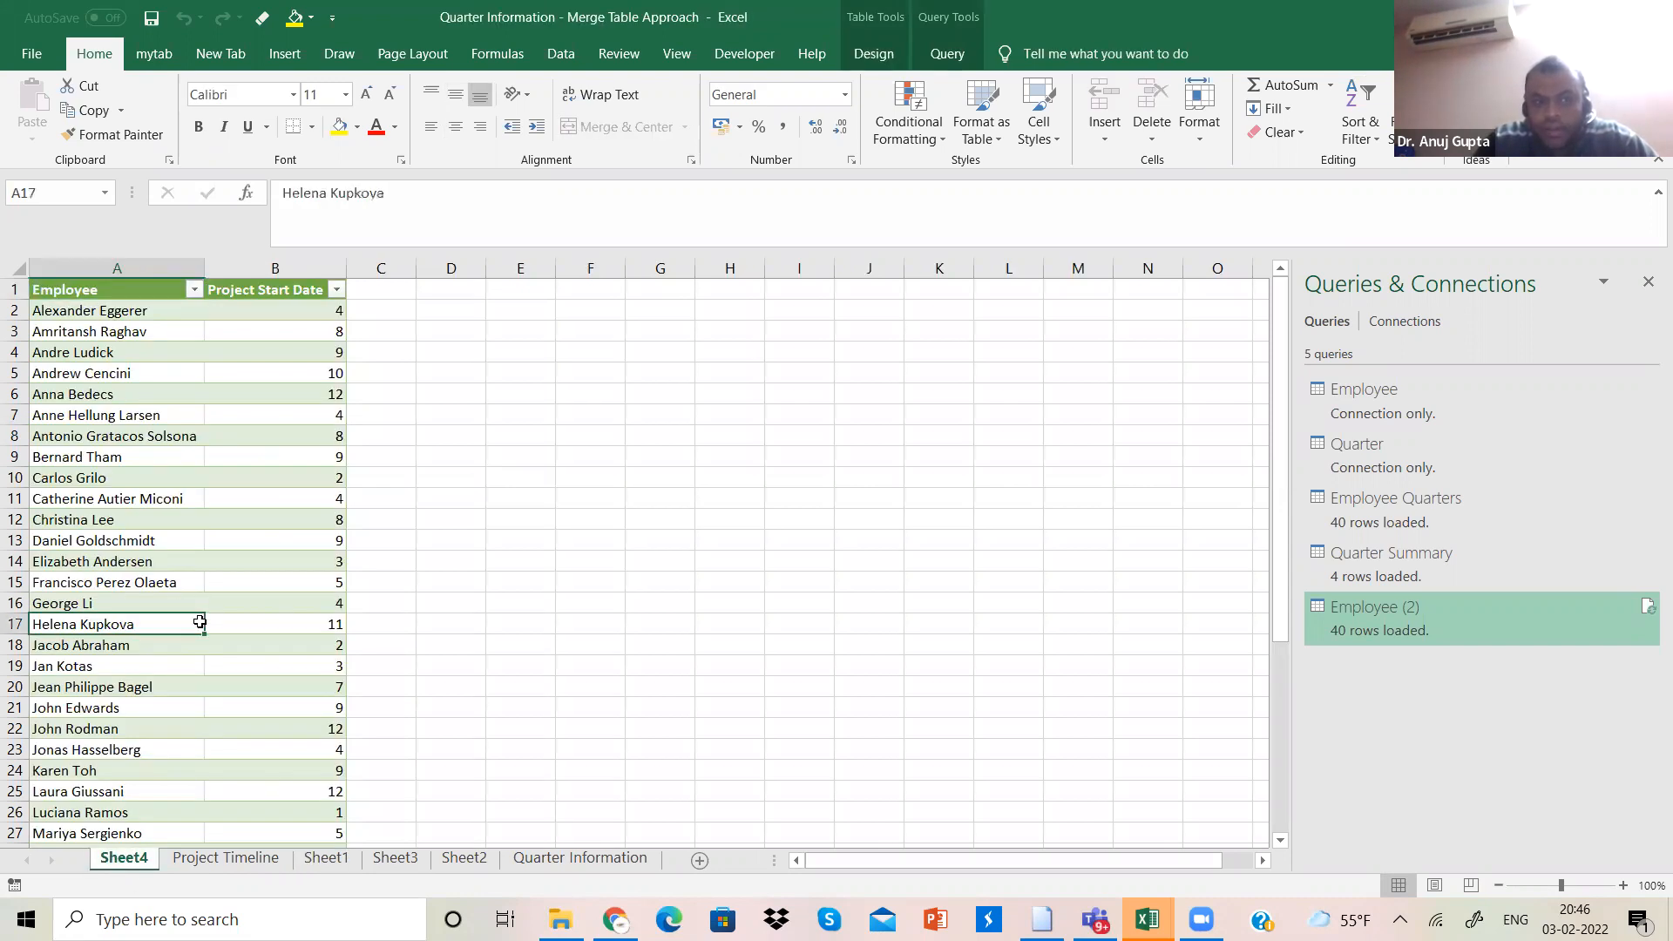
{"action": "left_click", "coordinate": [561, 54]}
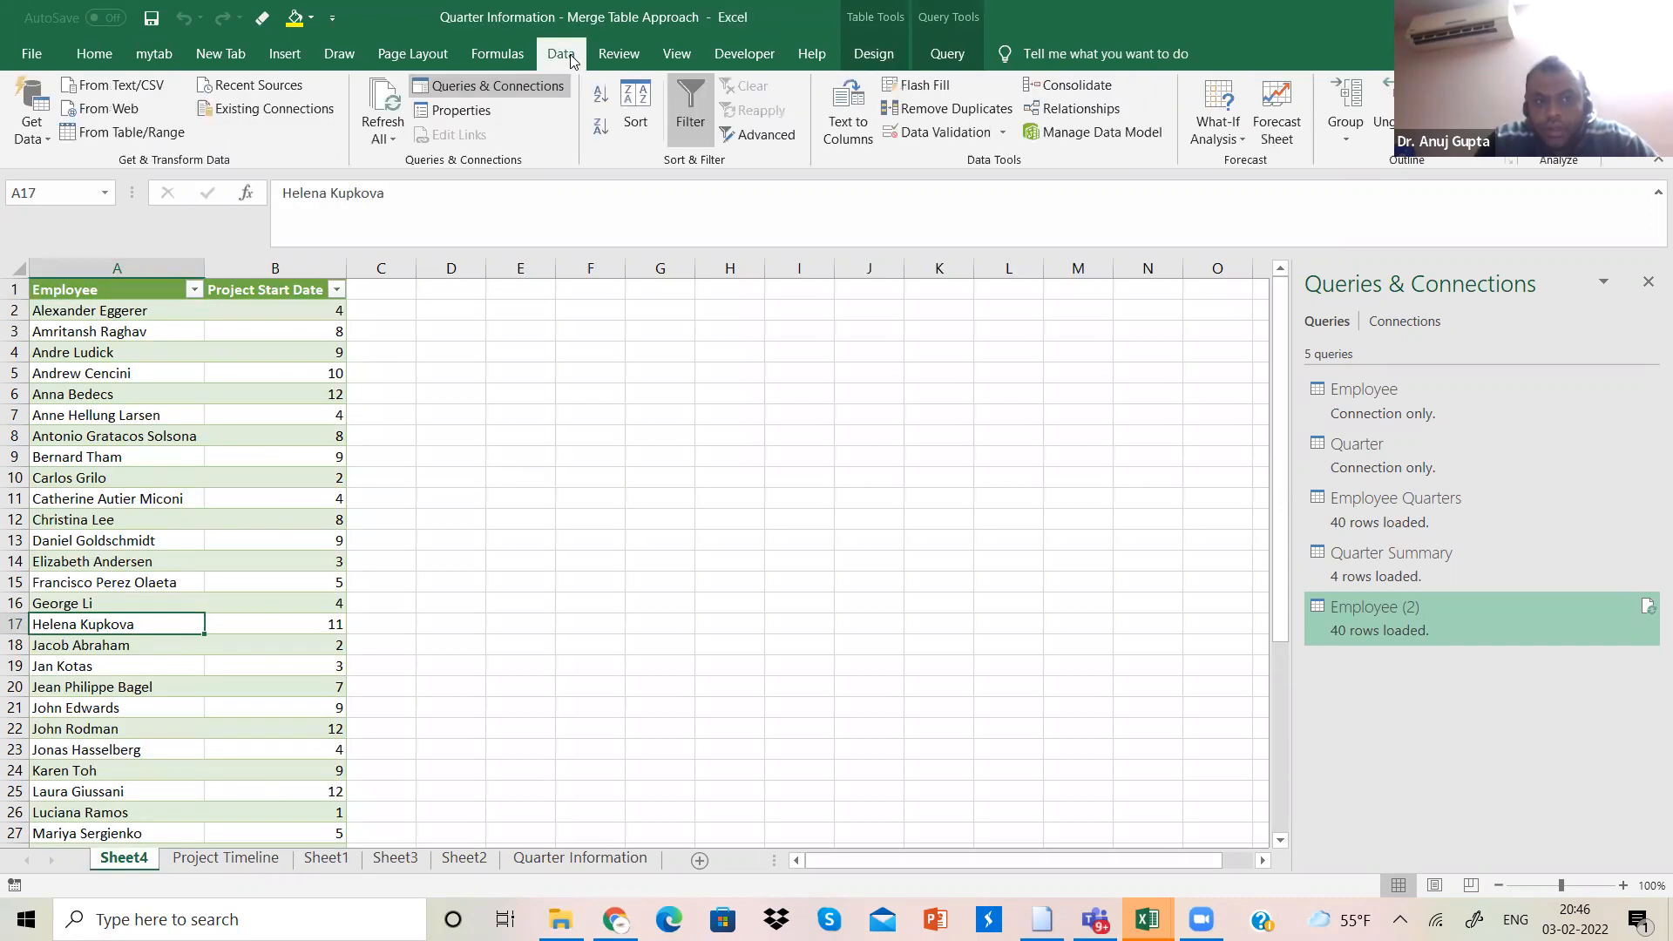
{"action": "left_click", "coordinate": [150, 131]}
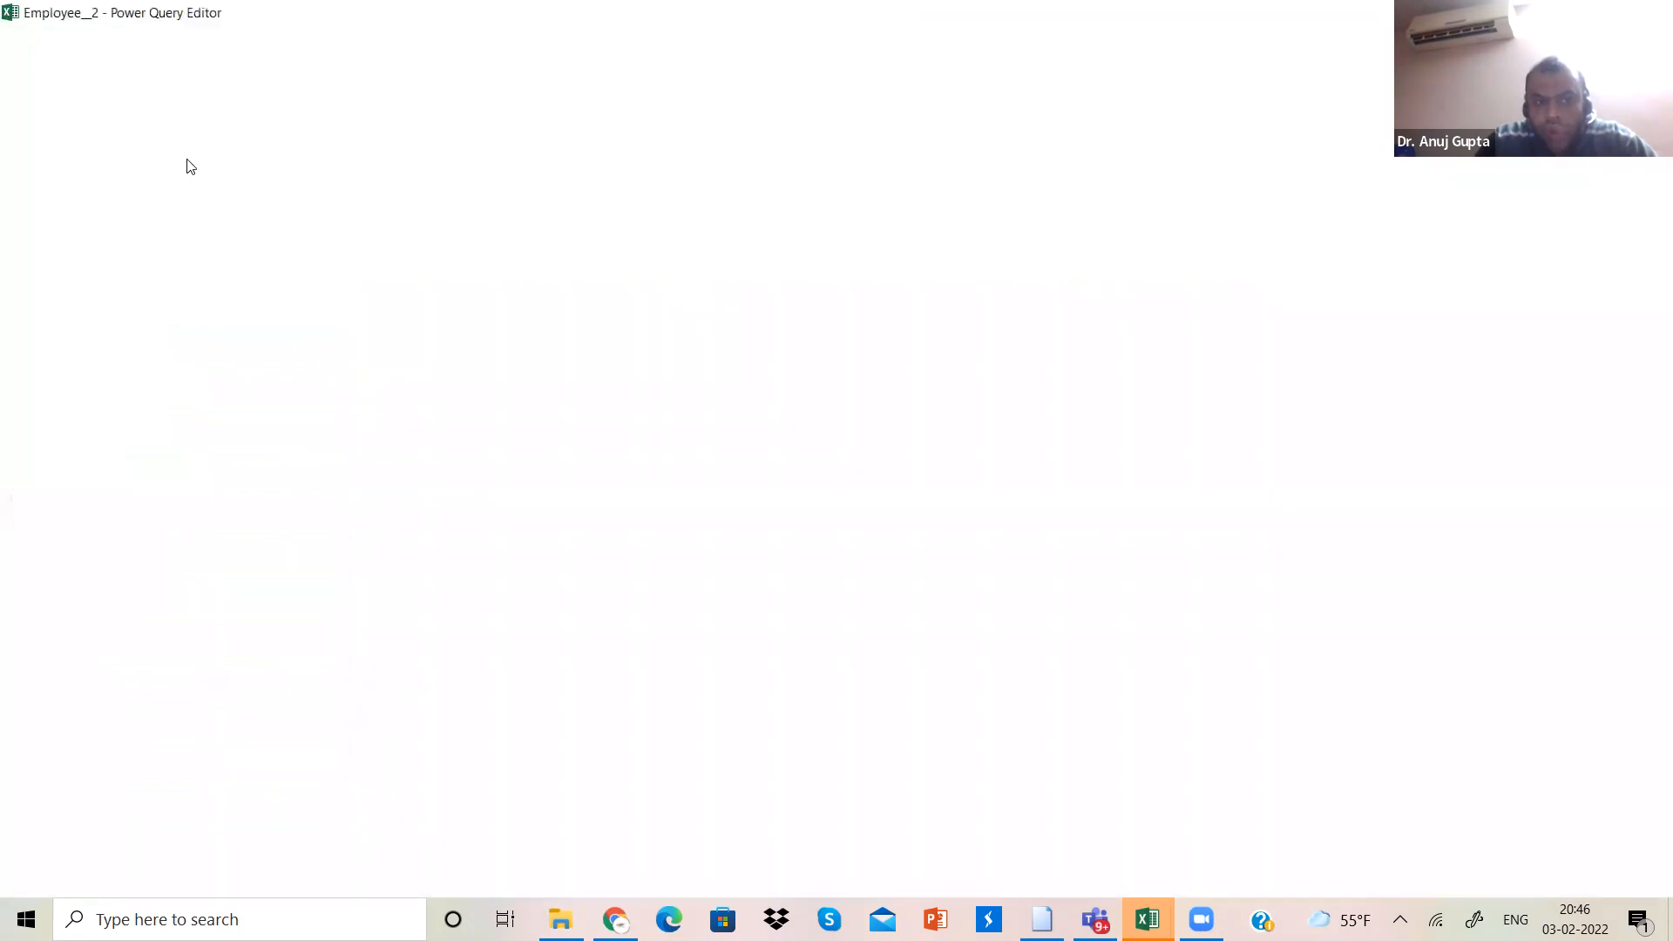
{"action": "left_click", "coordinate": [30, 115]}
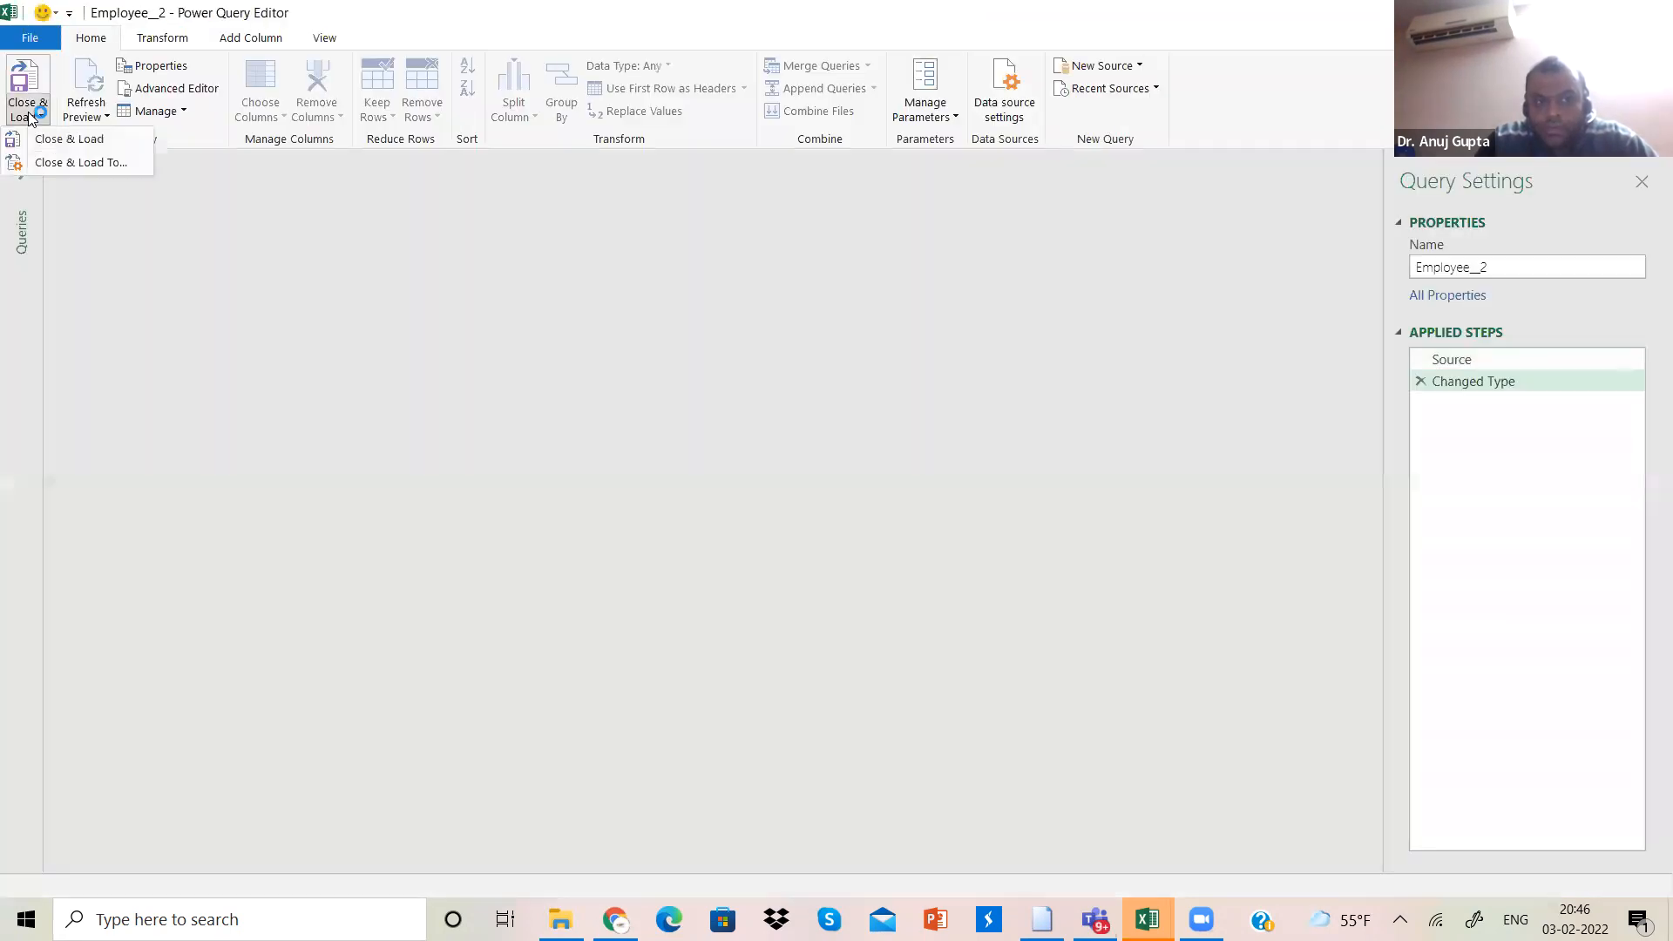
{"action": "left_click", "coordinate": [73, 166]}
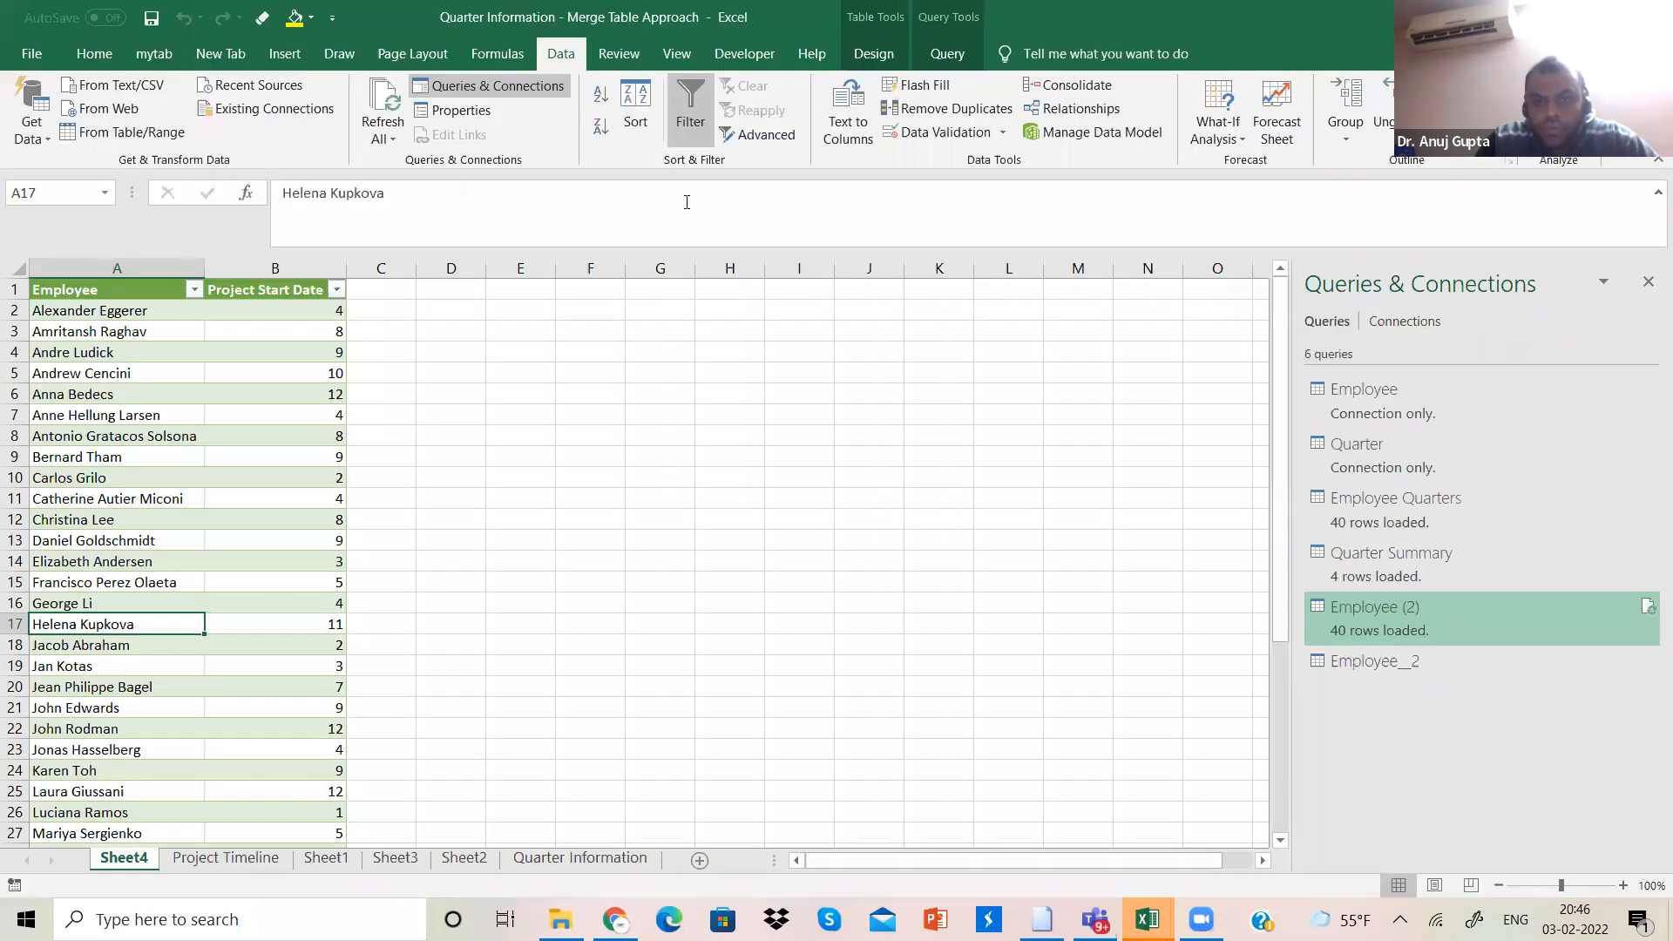
{"action": "left_click", "coordinate": [976, 312]}
{"action": "left_click", "coordinate": [1068, 456]}
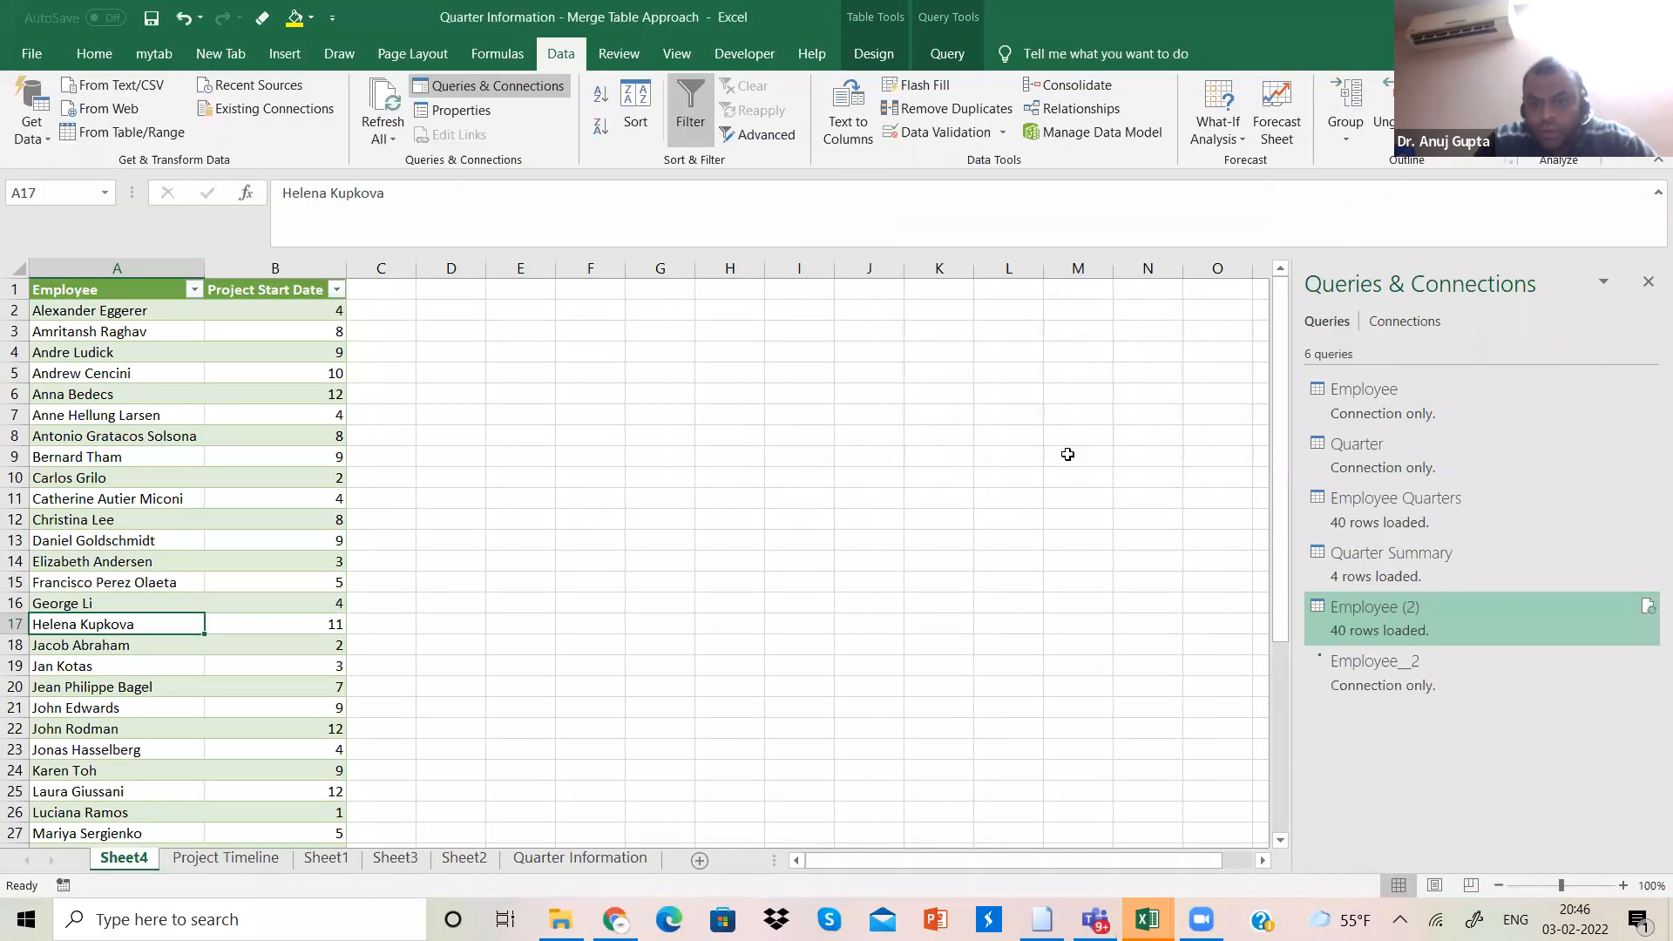
Step: Create a query from the month-to-quarter table on Sheet1 and load it as a connection only
{"action": "left_click", "coordinate": [338, 866]}
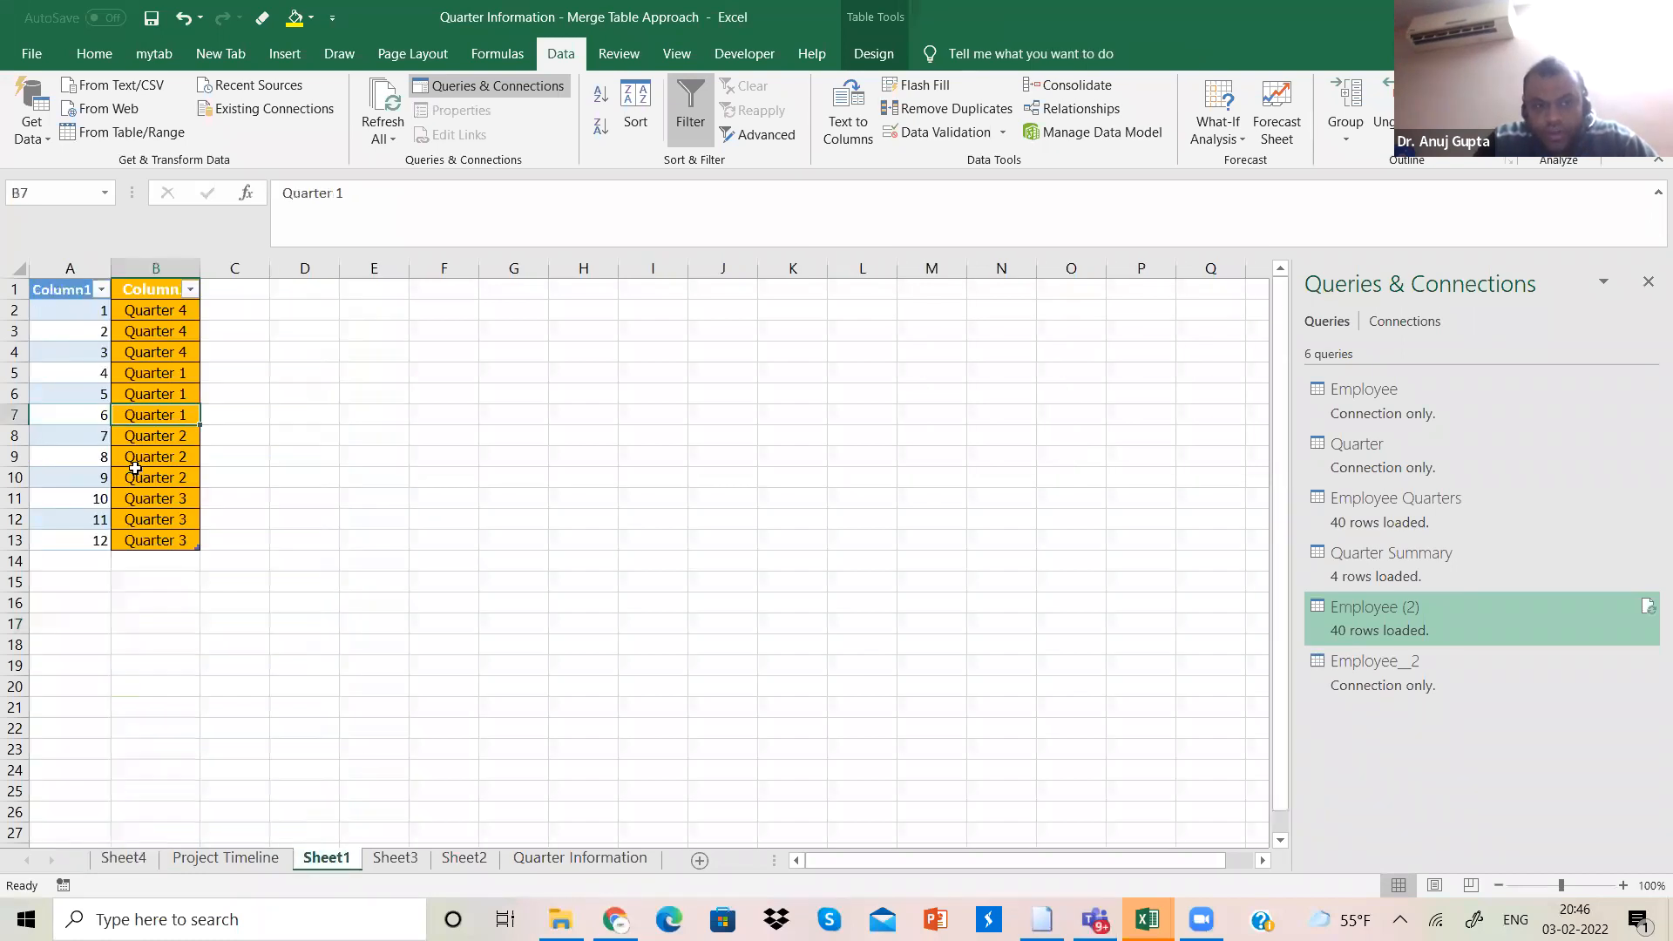
{"action": "left_click", "coordinate": [99, 393]}
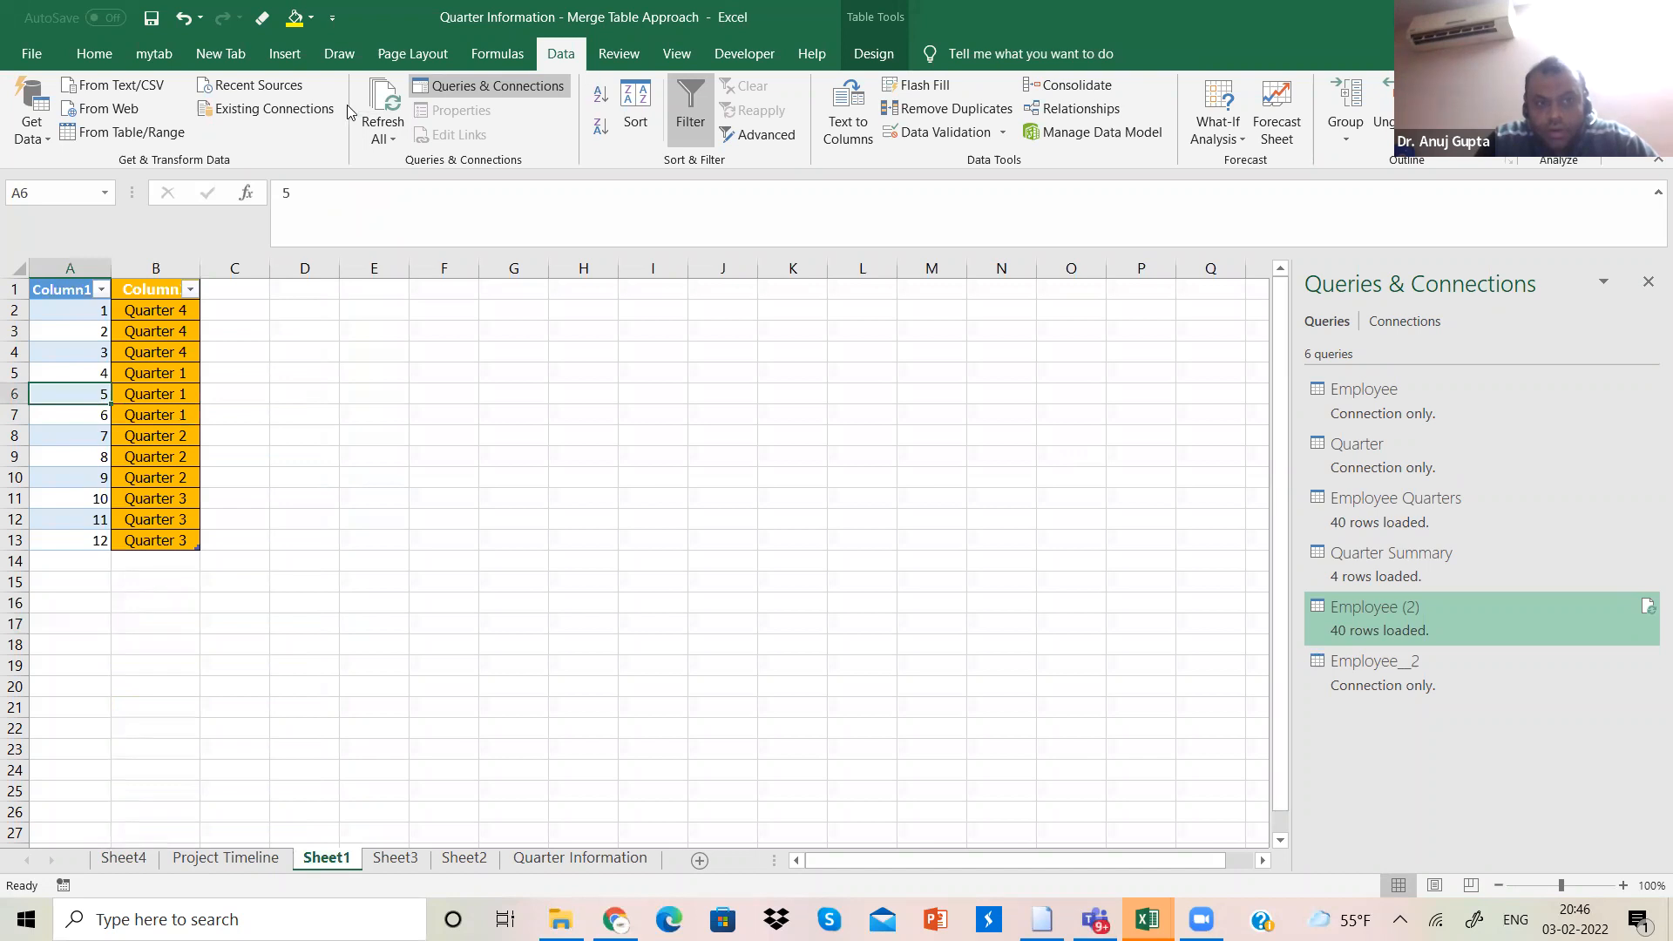
{"action": "left_click", "coordinate": [121, 133]}
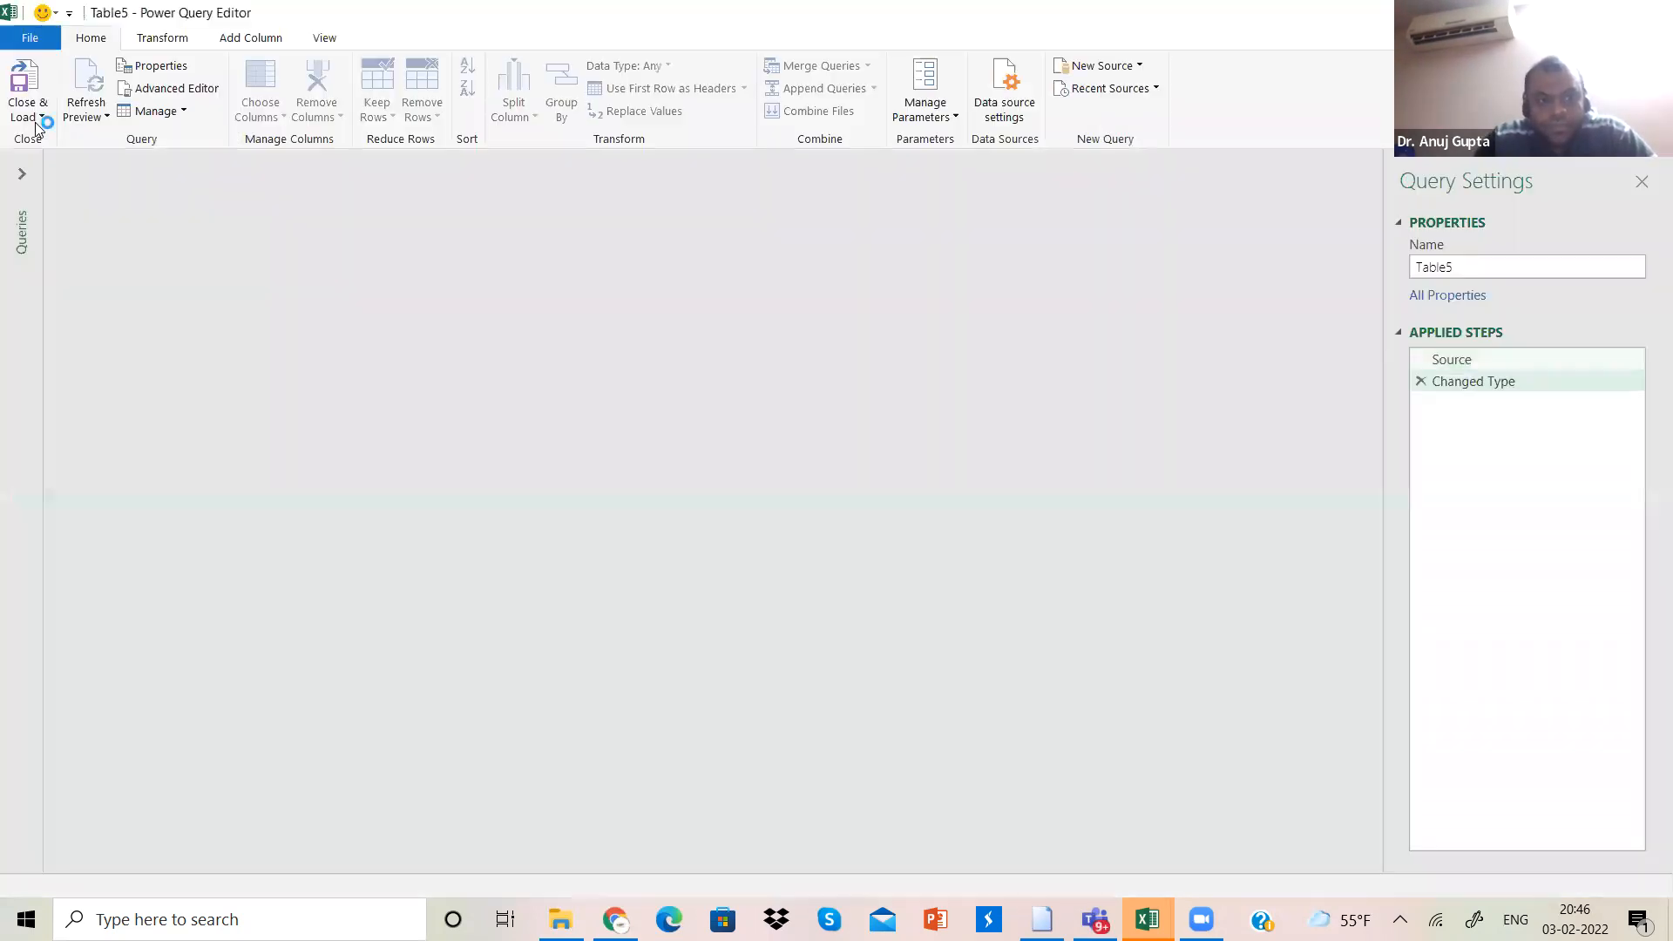
{"action": "left_click", "coordinate": [39, 121]}
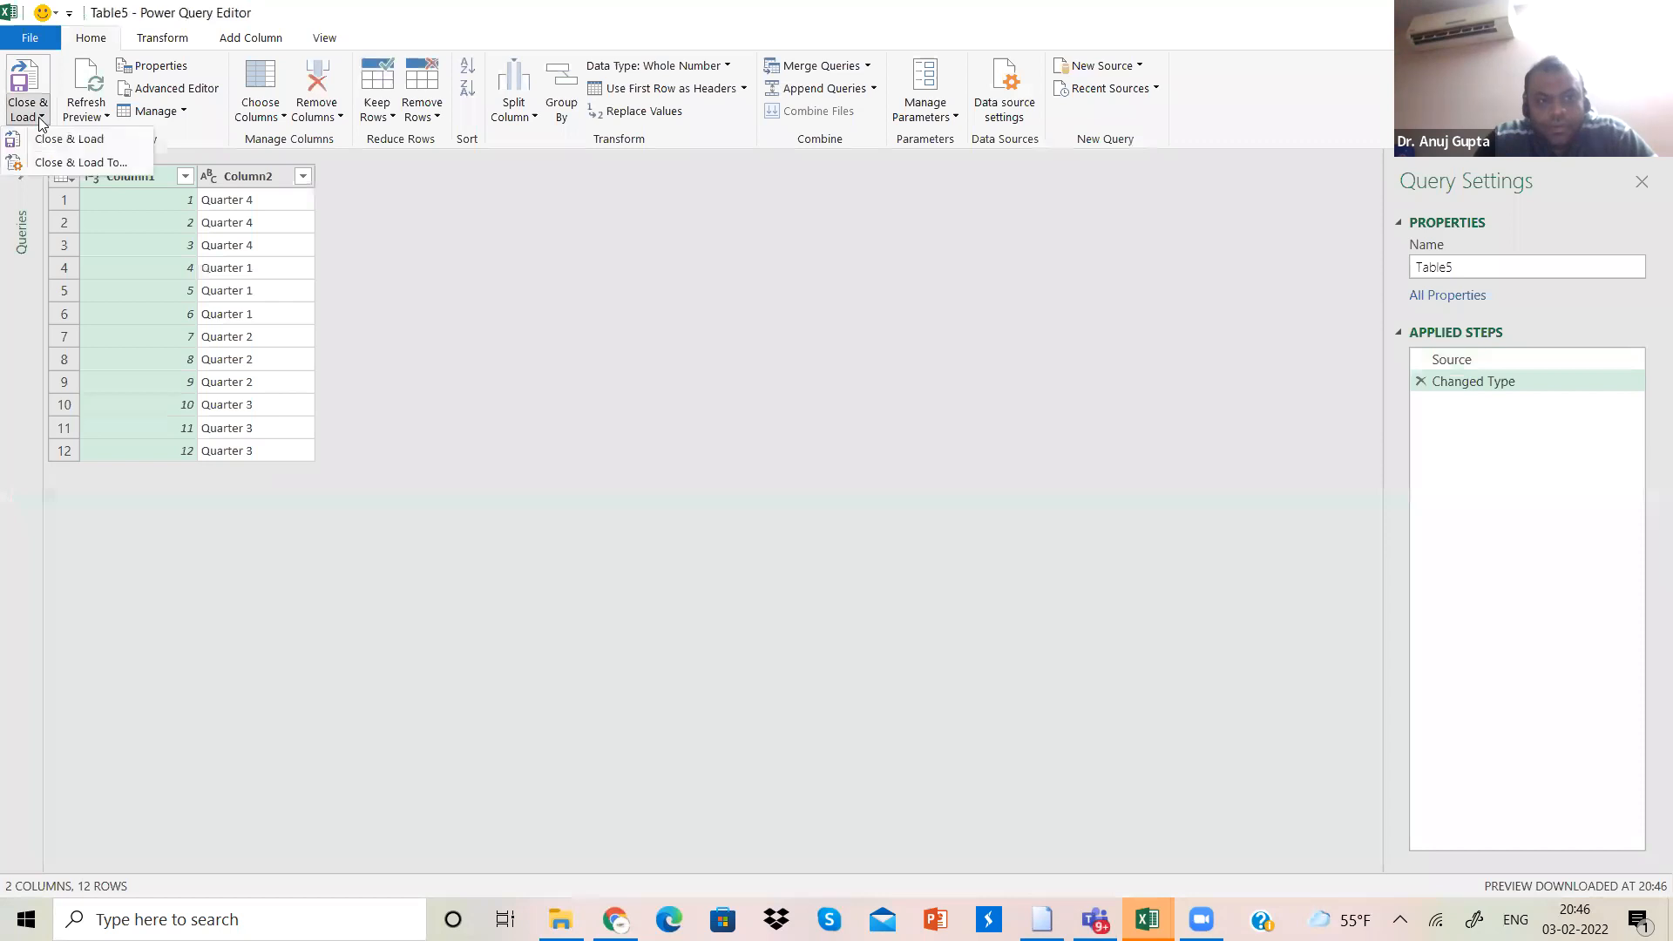
{"action": "left_click", "coordinate": [59, 165]}
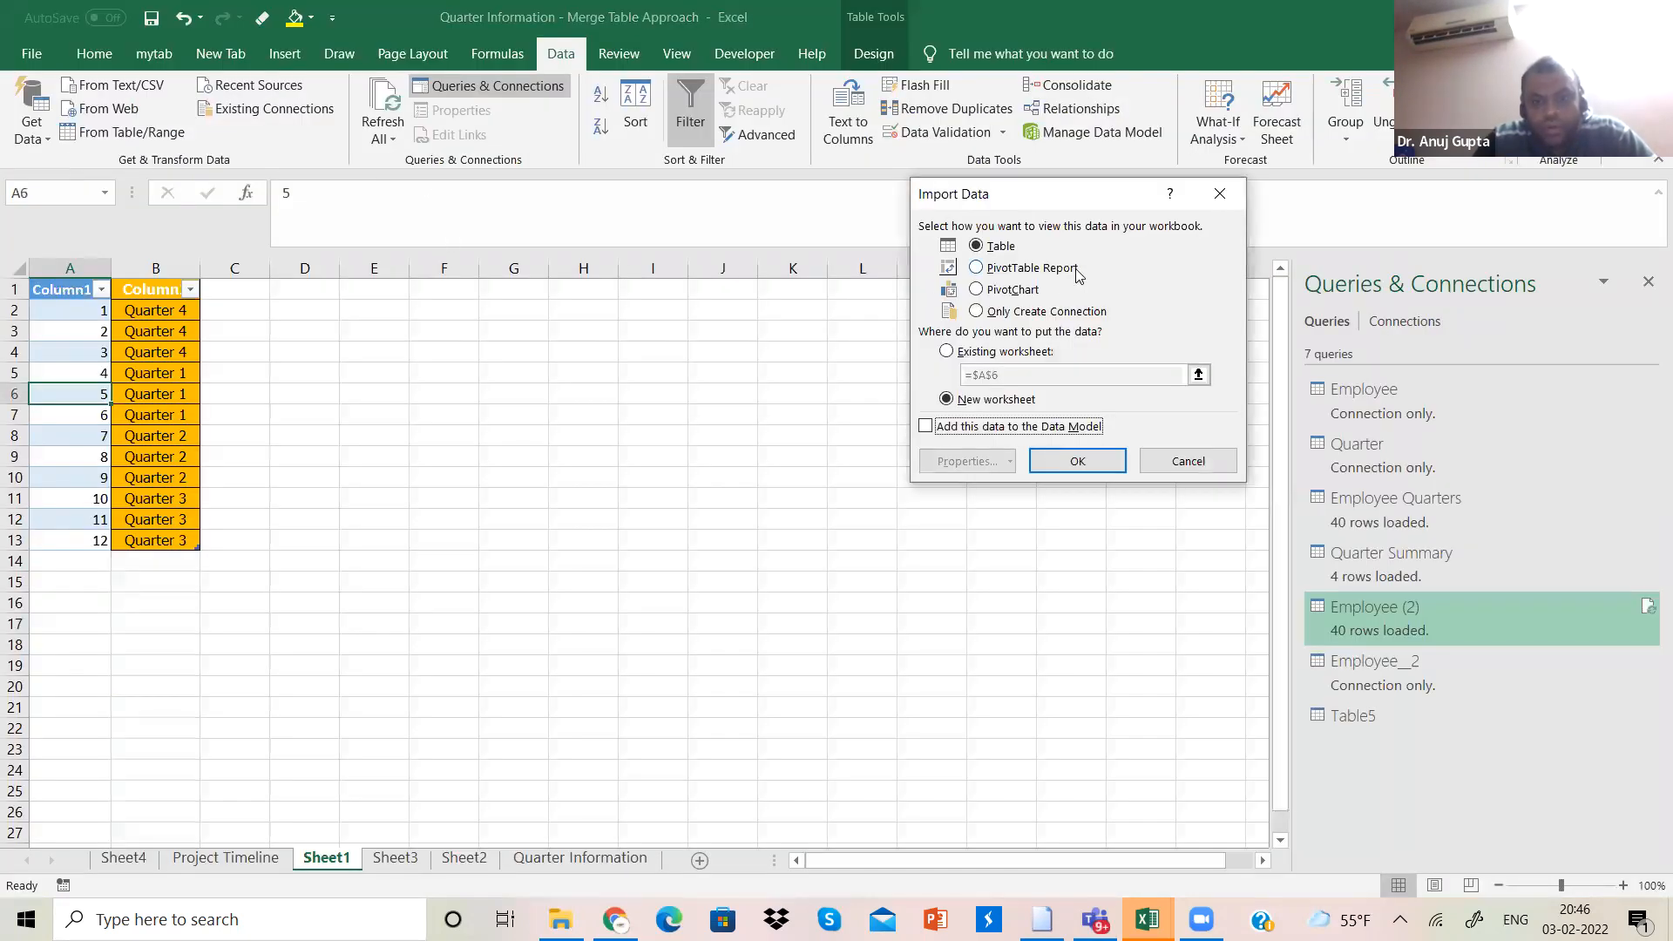
{"action": "left_click", "coordinate": [976, 311]}
{"action": "left_click", "coordinate": [1078, 462]}
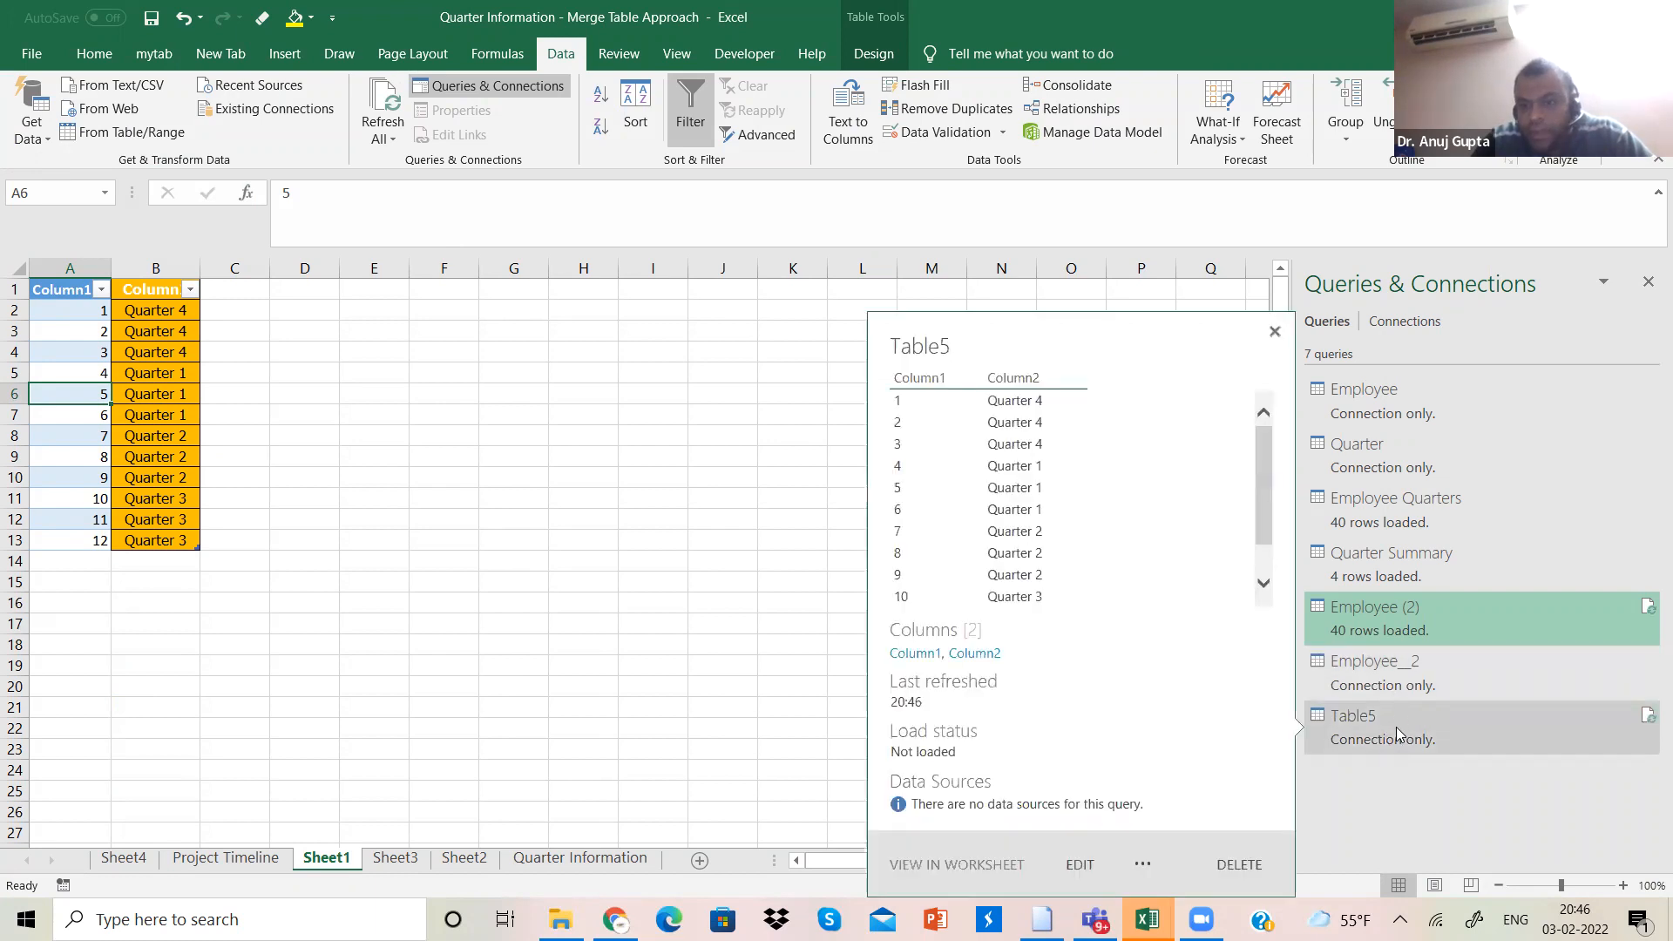
Step: Merge the Employee__2 query with Table5, matching Project Start Date to Column1 with a Left Outer join
{"action": "mouse_move", "coordinate": [1389, 686]}
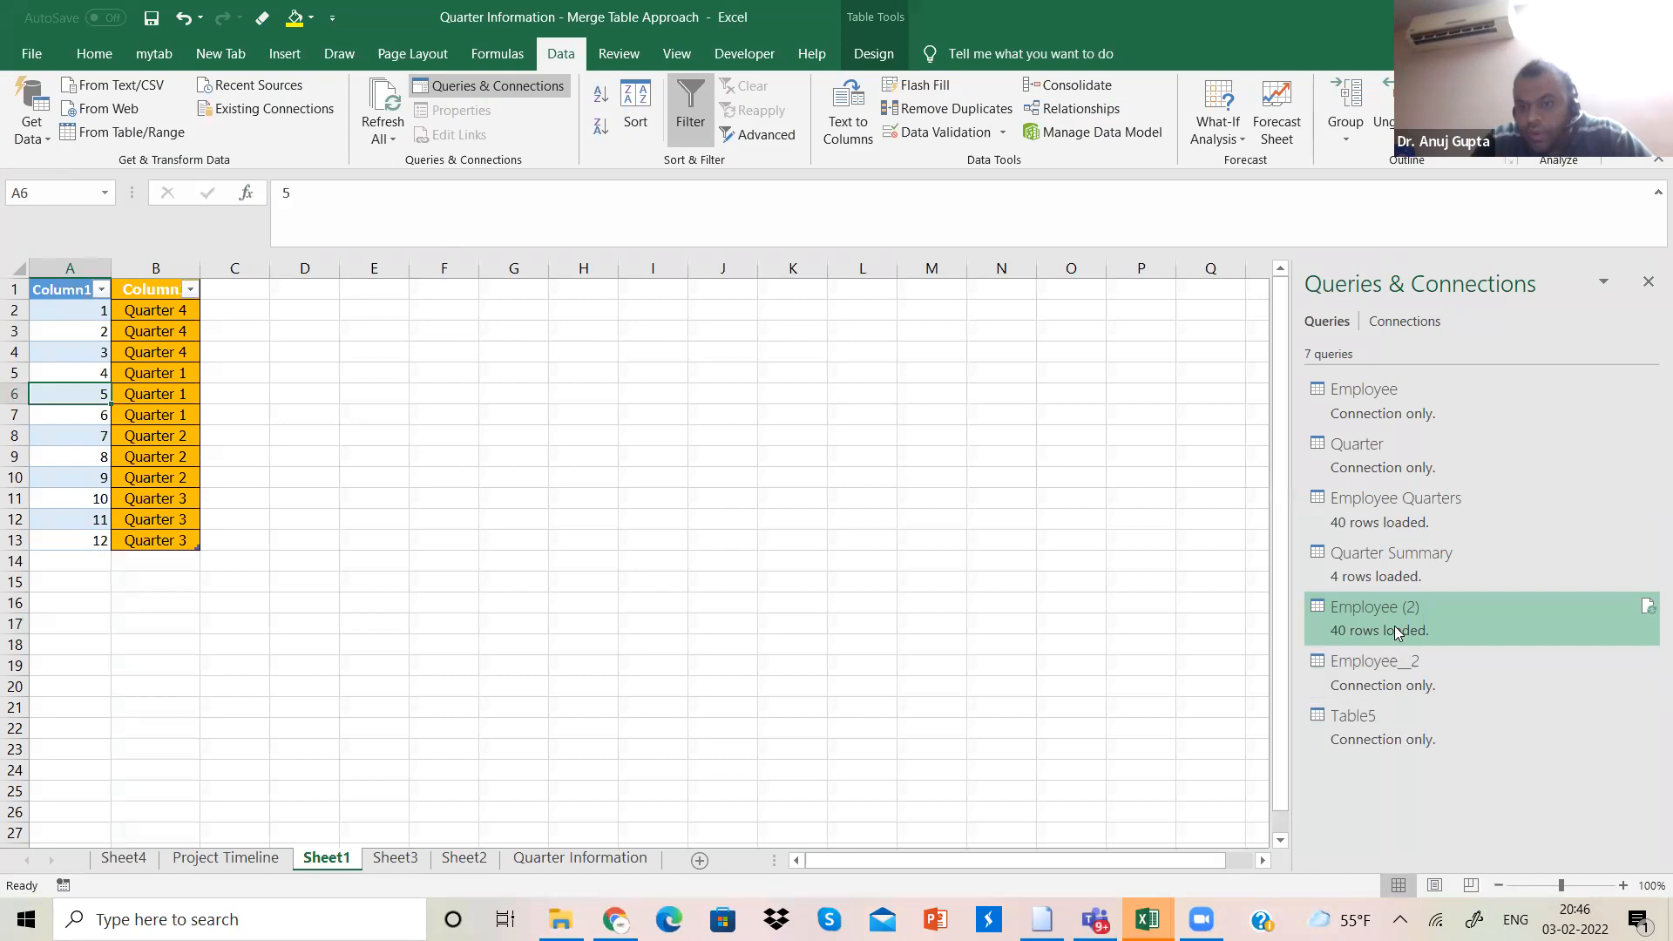
{"action": "mouse_move", "coordinate": [1394, 626]}
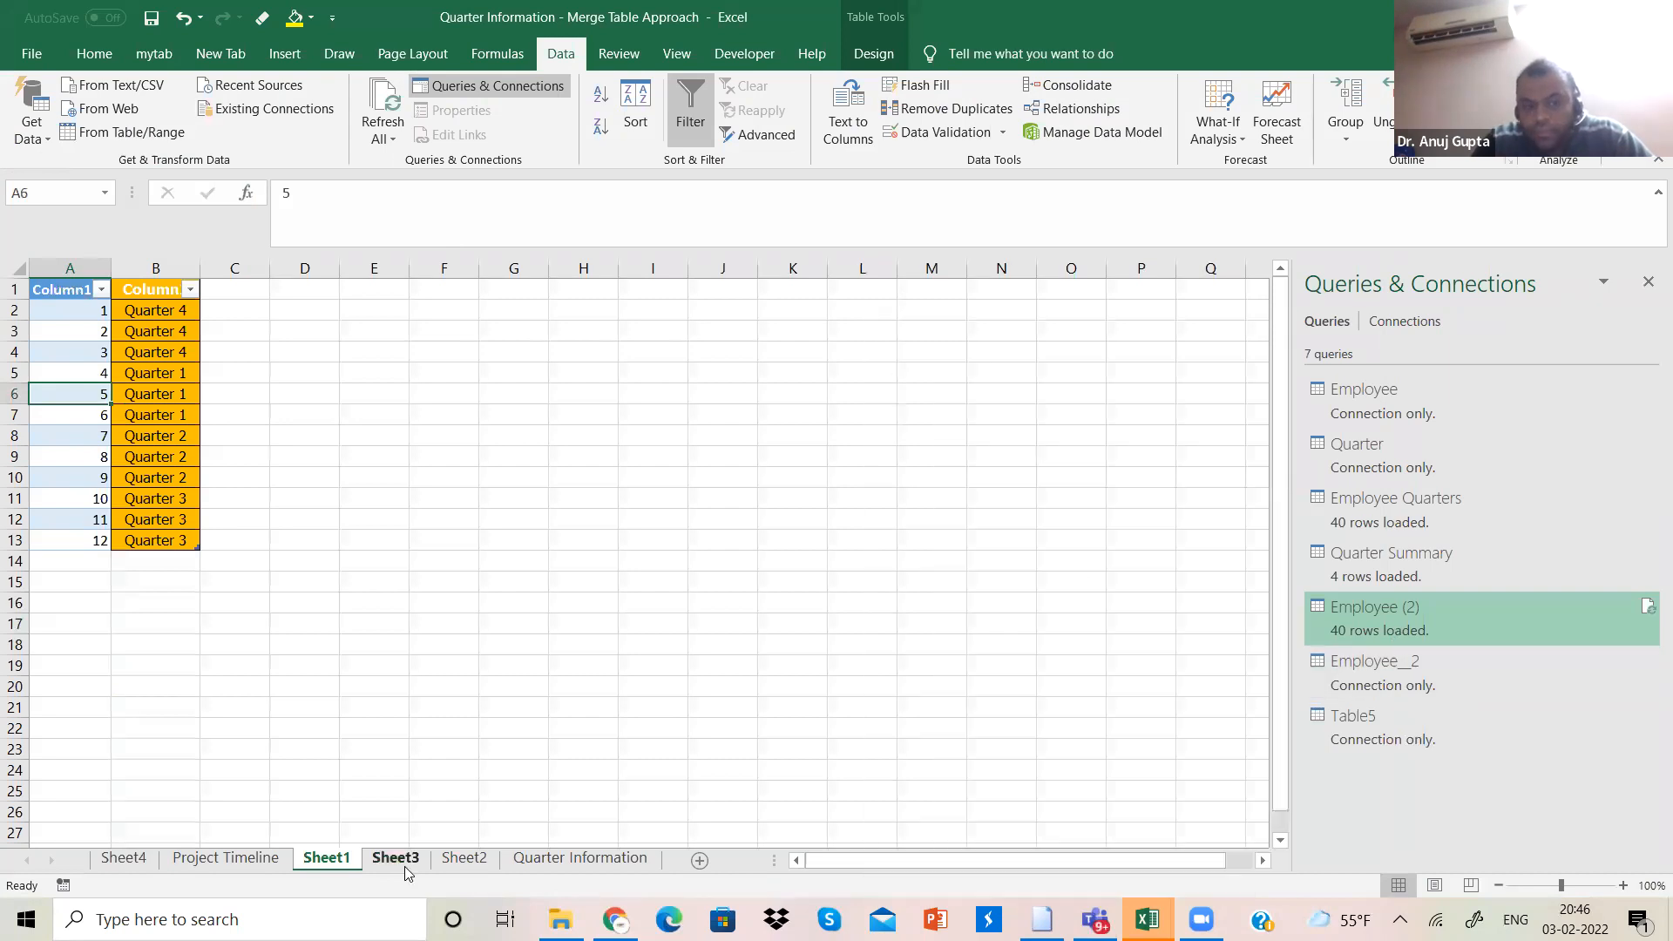
{"action": "left_click", "coordinate": [135, 860]}
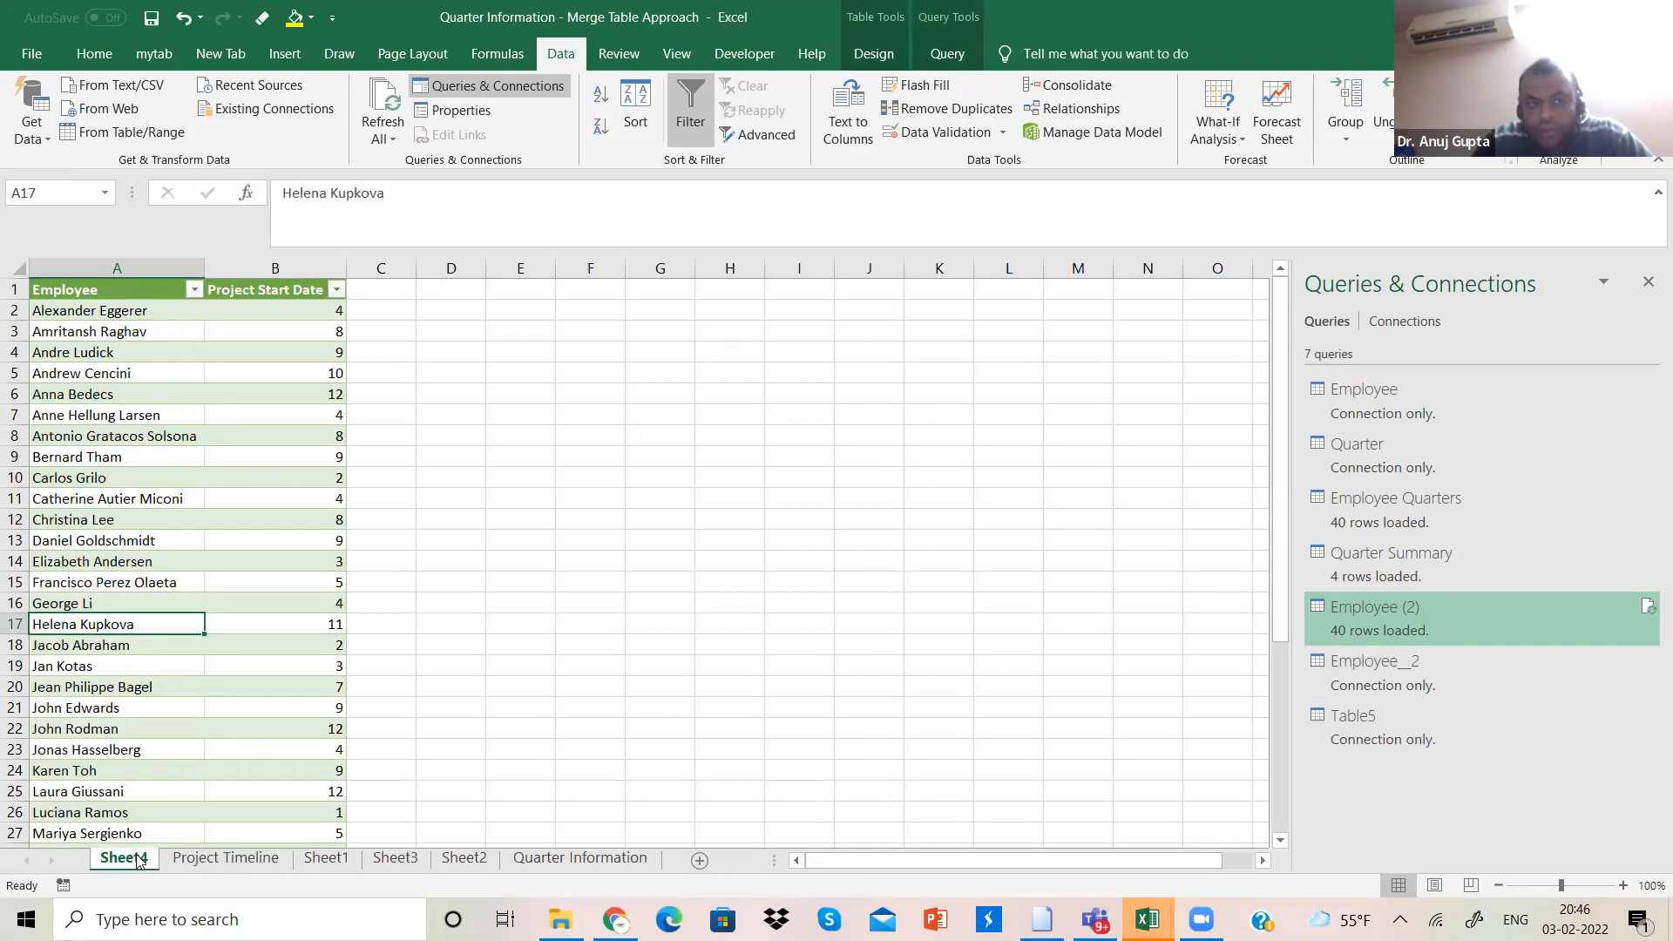
{"action": "left_click", "coordinate": [191, 578]}
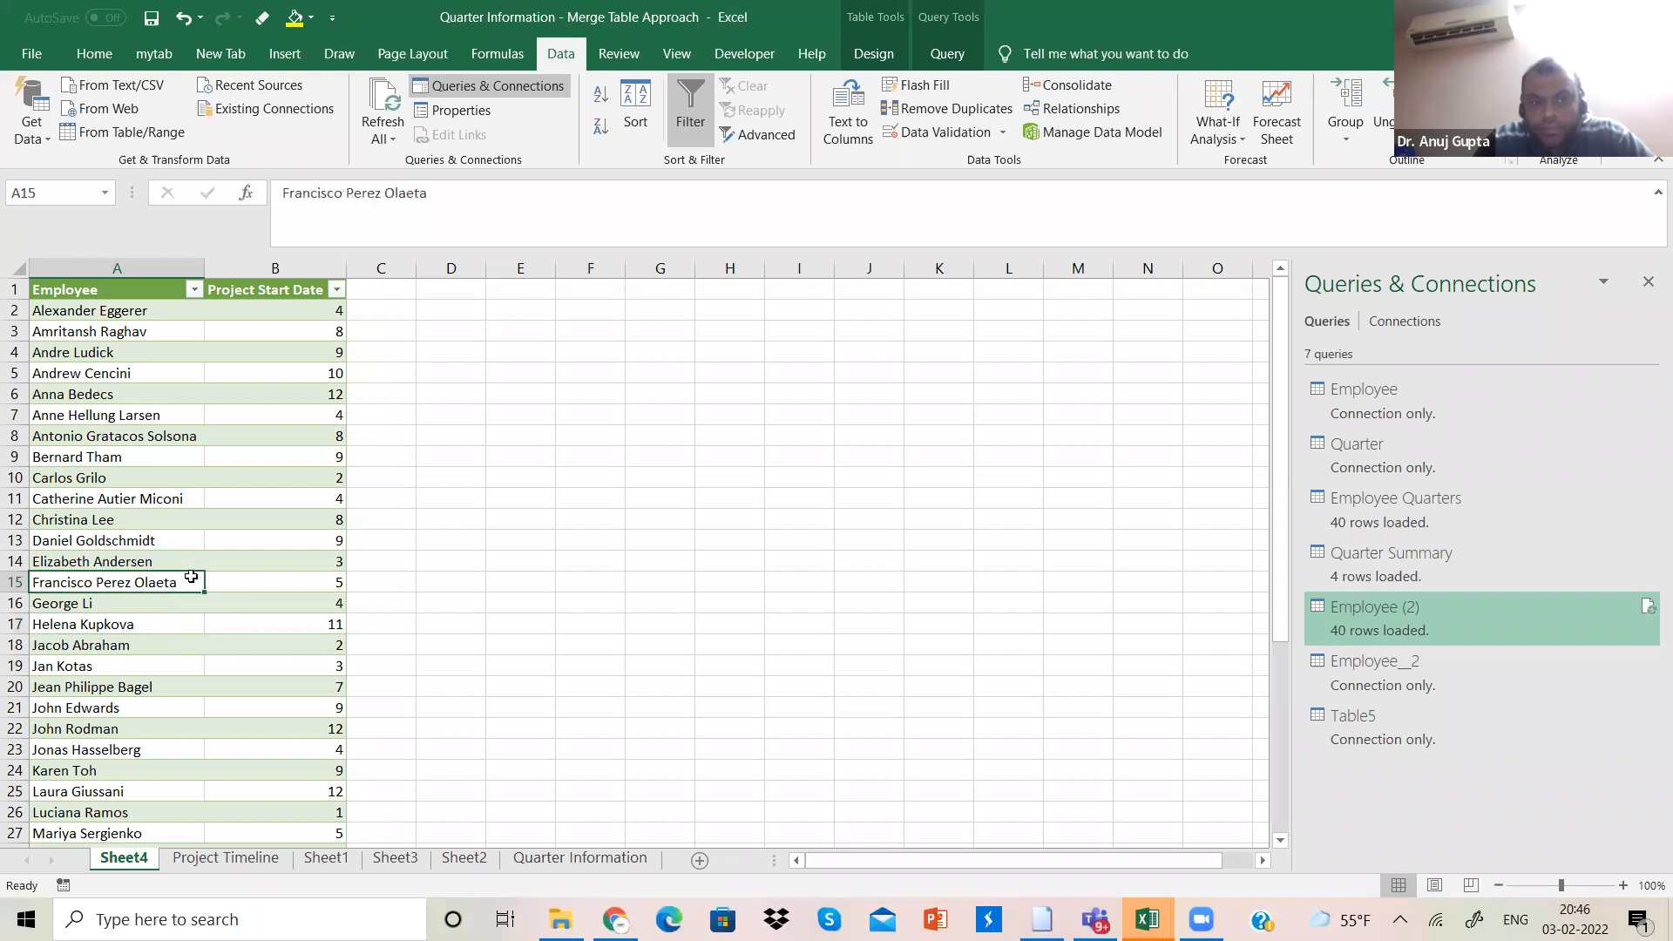
{"action": "mouse_move", "coordinate": [1358, 742]}
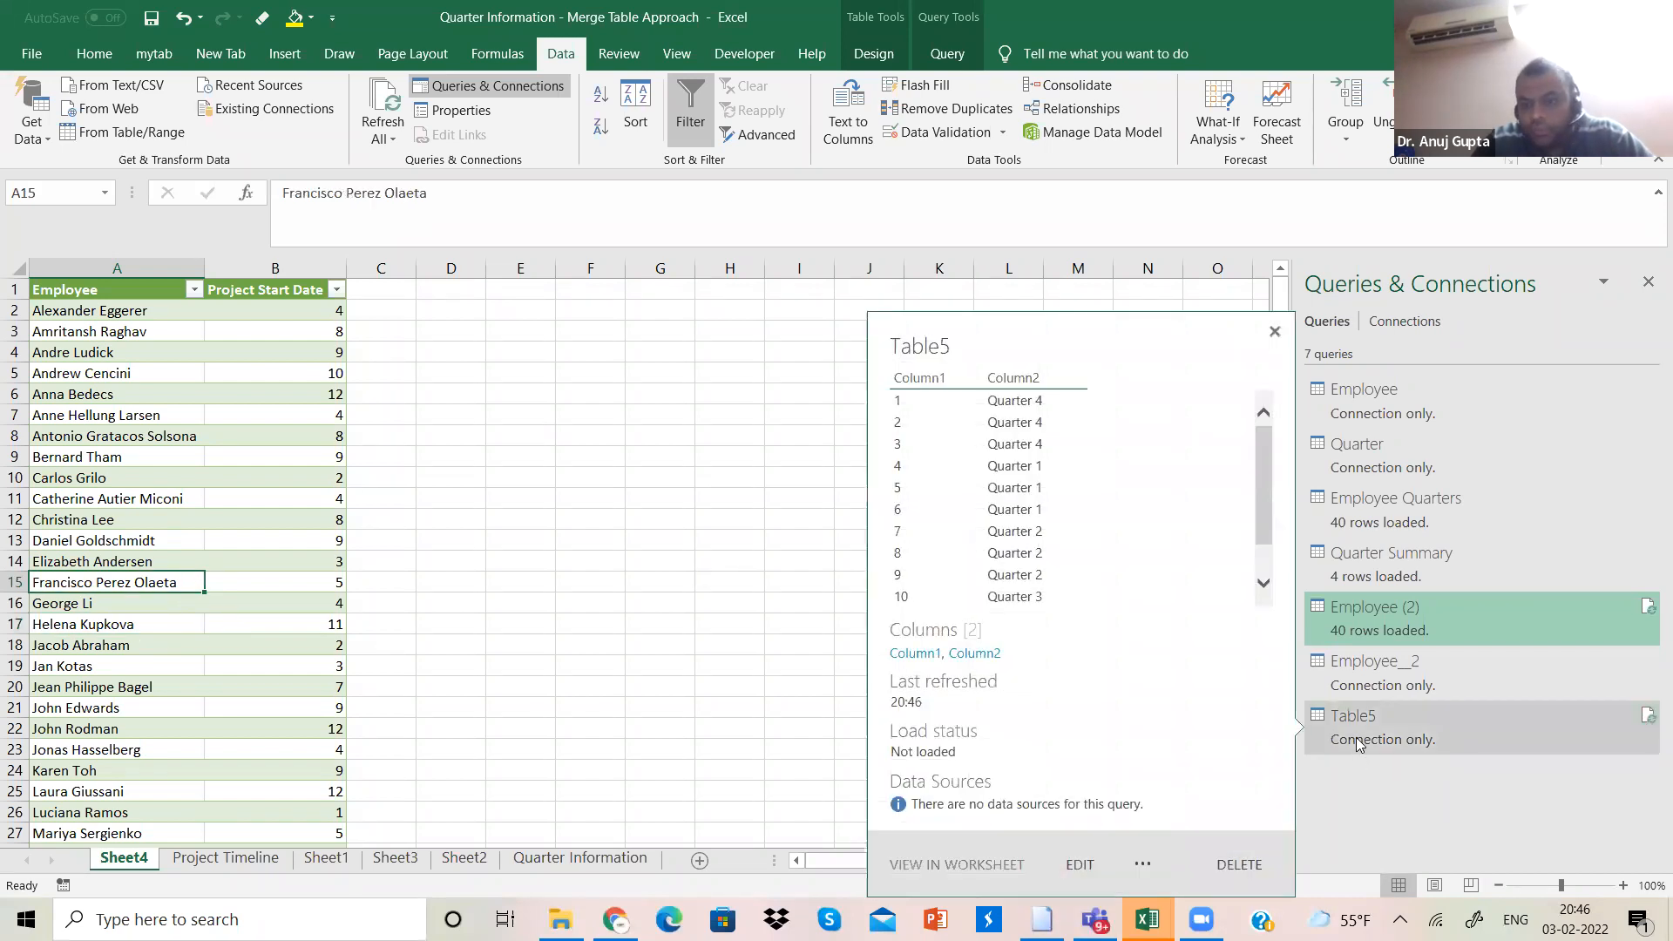
{"action": "left_click", "coordinate": [1447, 687]}
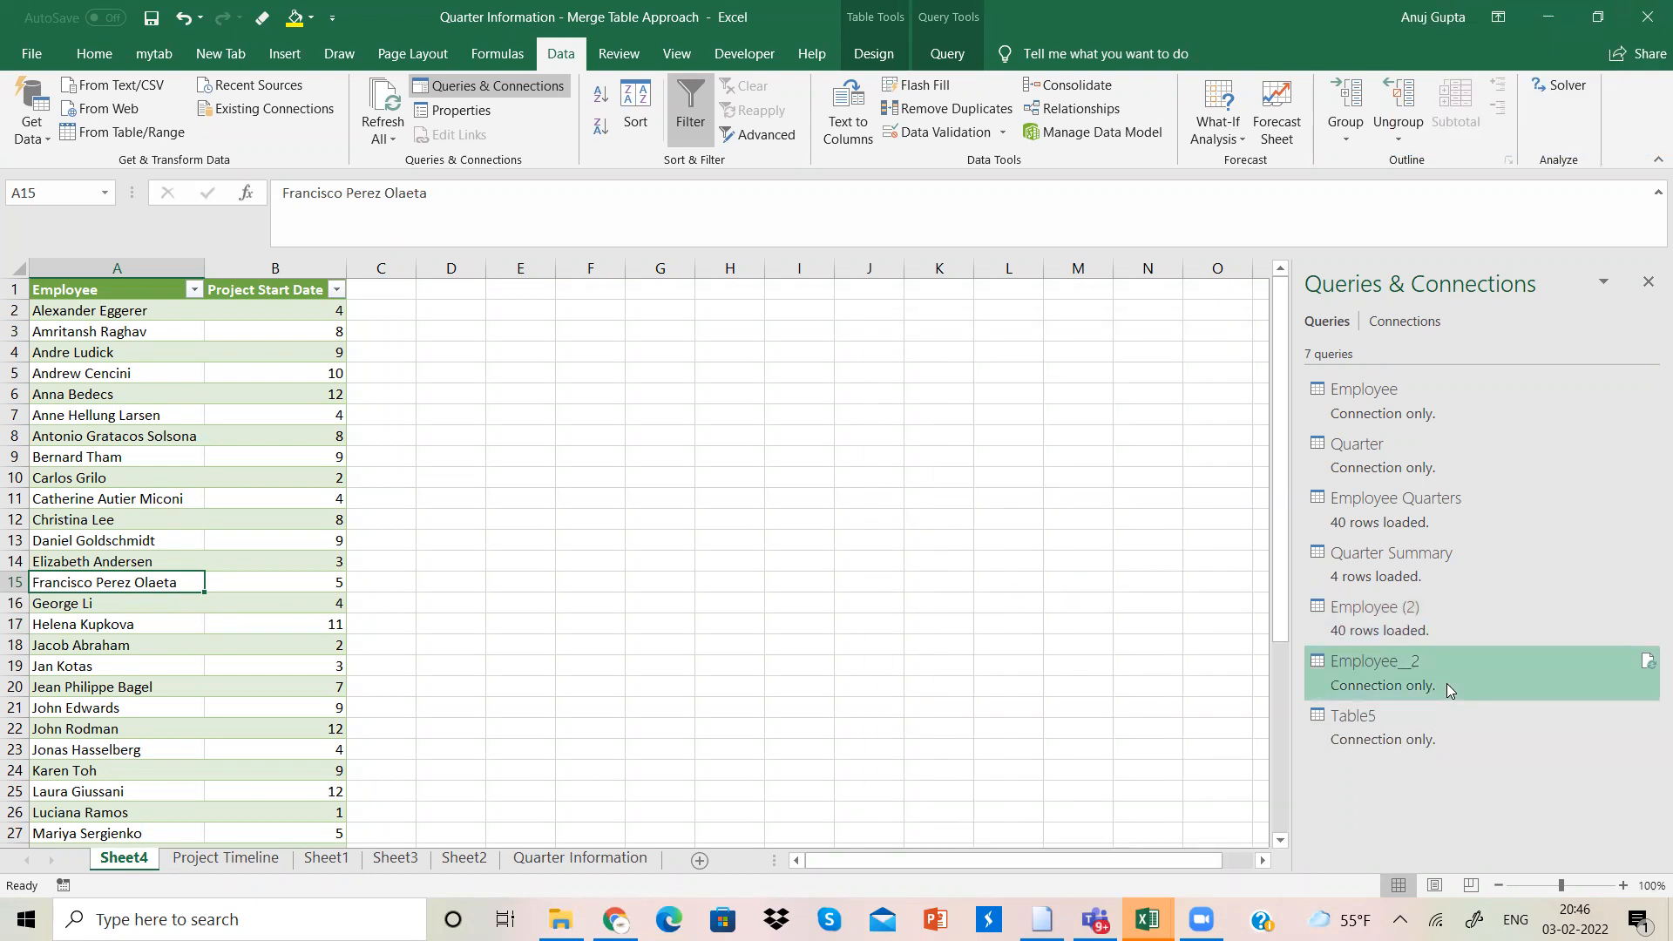
{"action": "right_click", "coordinate": [1446, 687]}
{"action": "left_click", "coordinate": [1502, 709]}
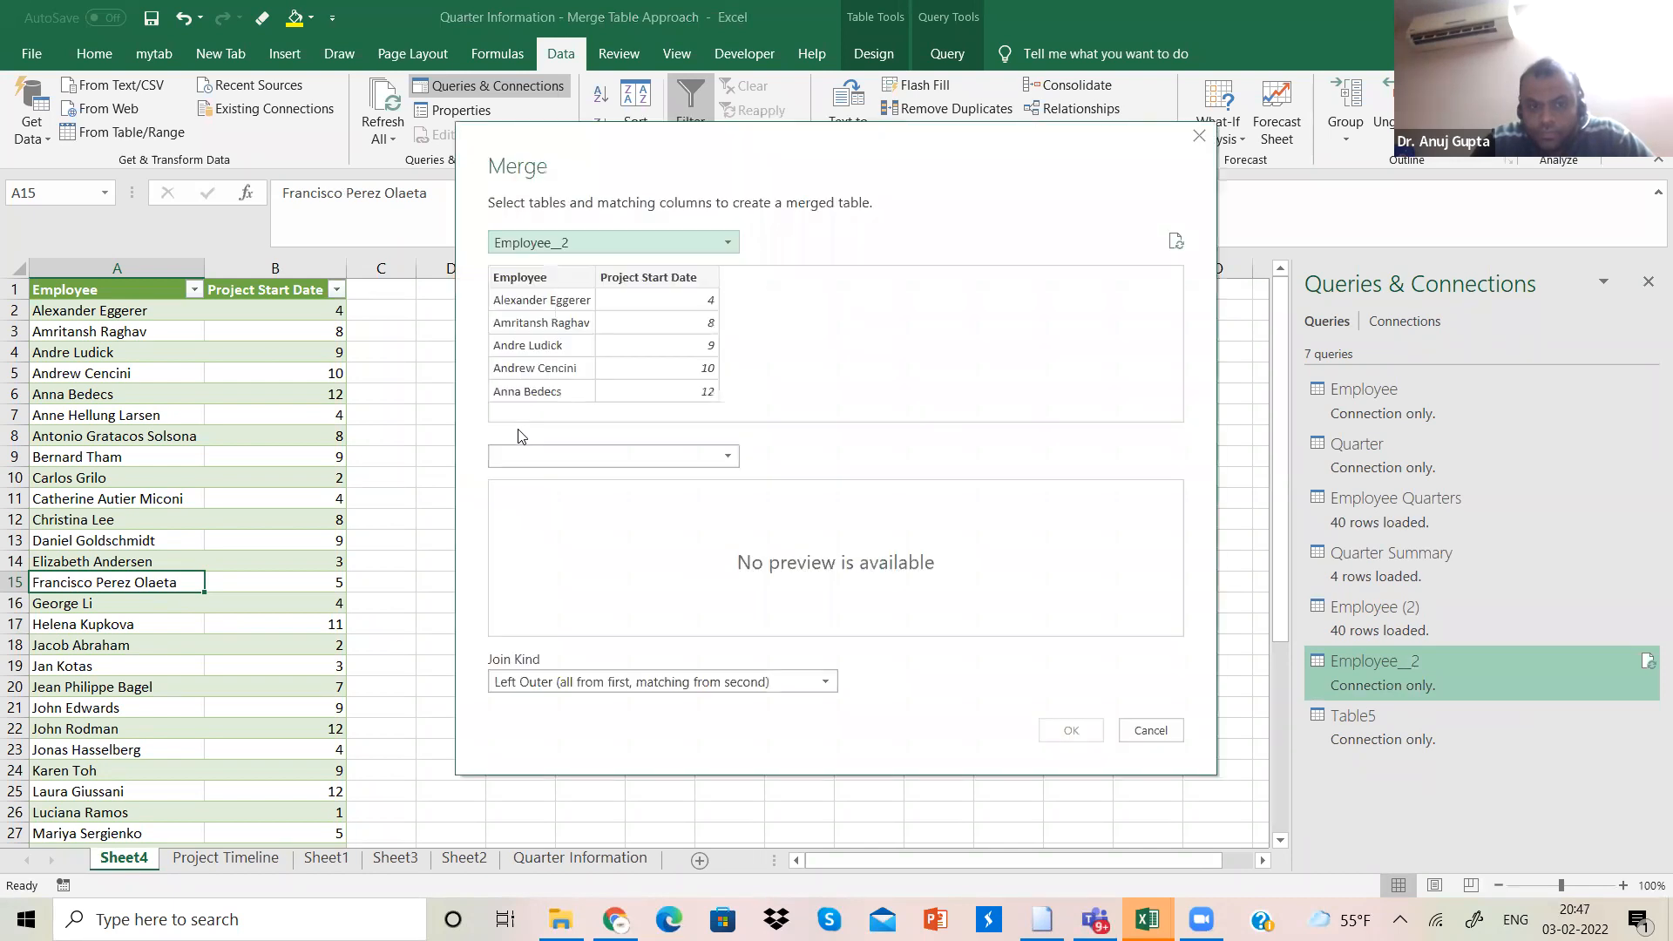
{"action": "left_click", "coordinate": [720, 454]}
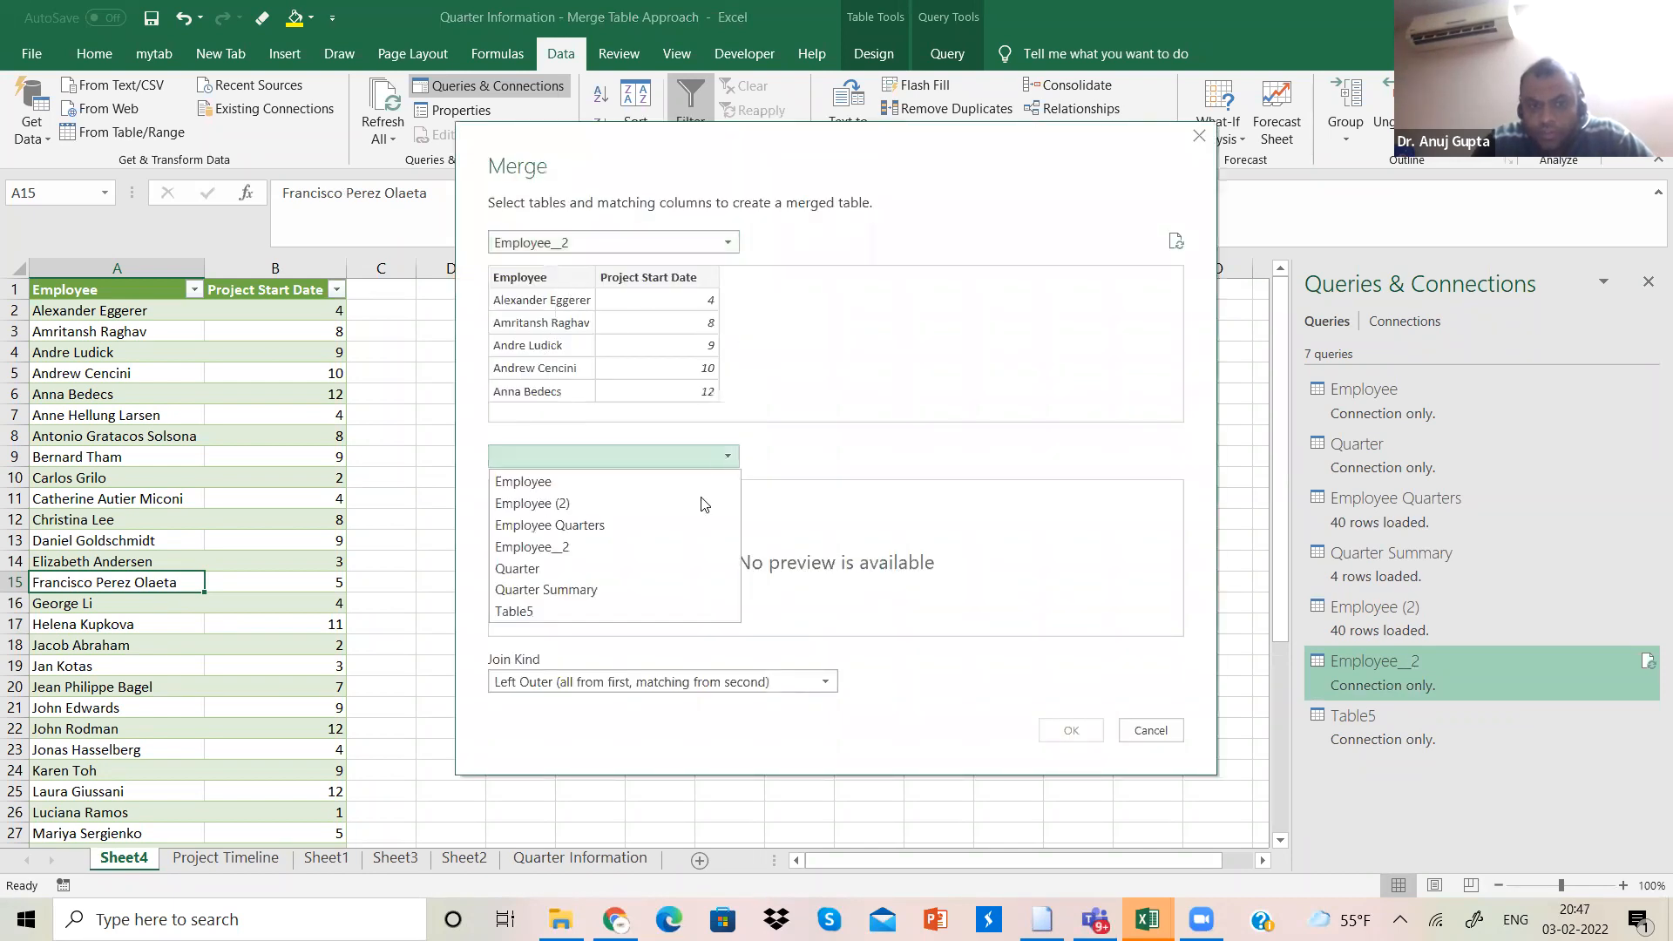
{"action": "left_click", "coordinate": [651, 600]}
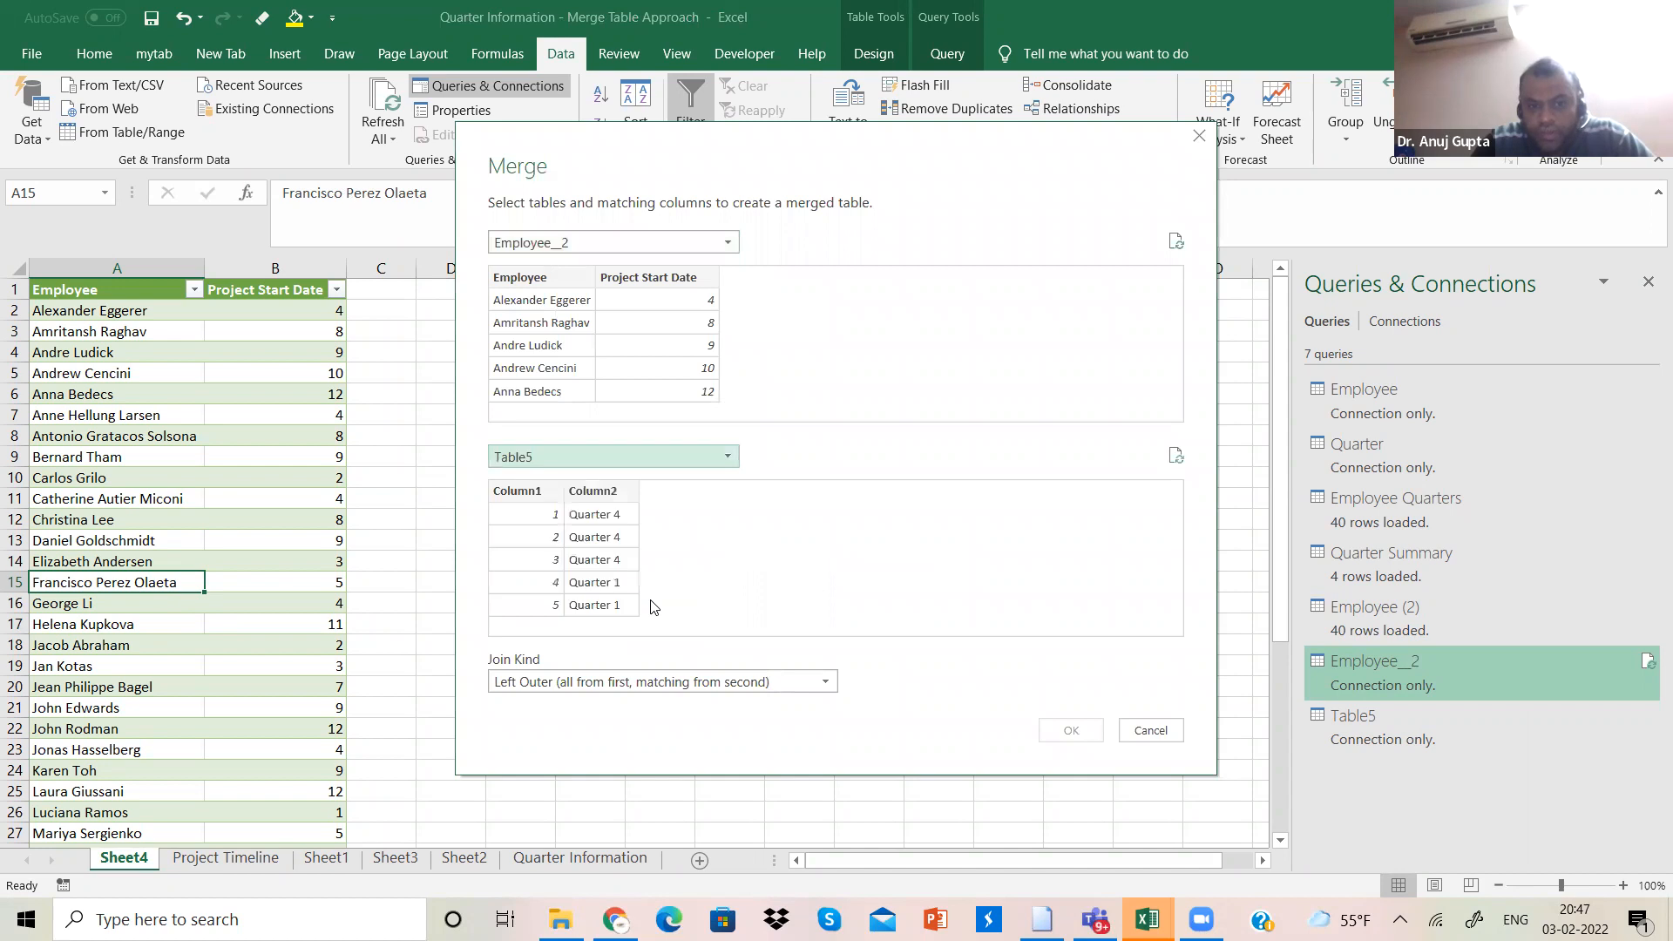
{"action": "left_click", "coordinate": [706, 288]}
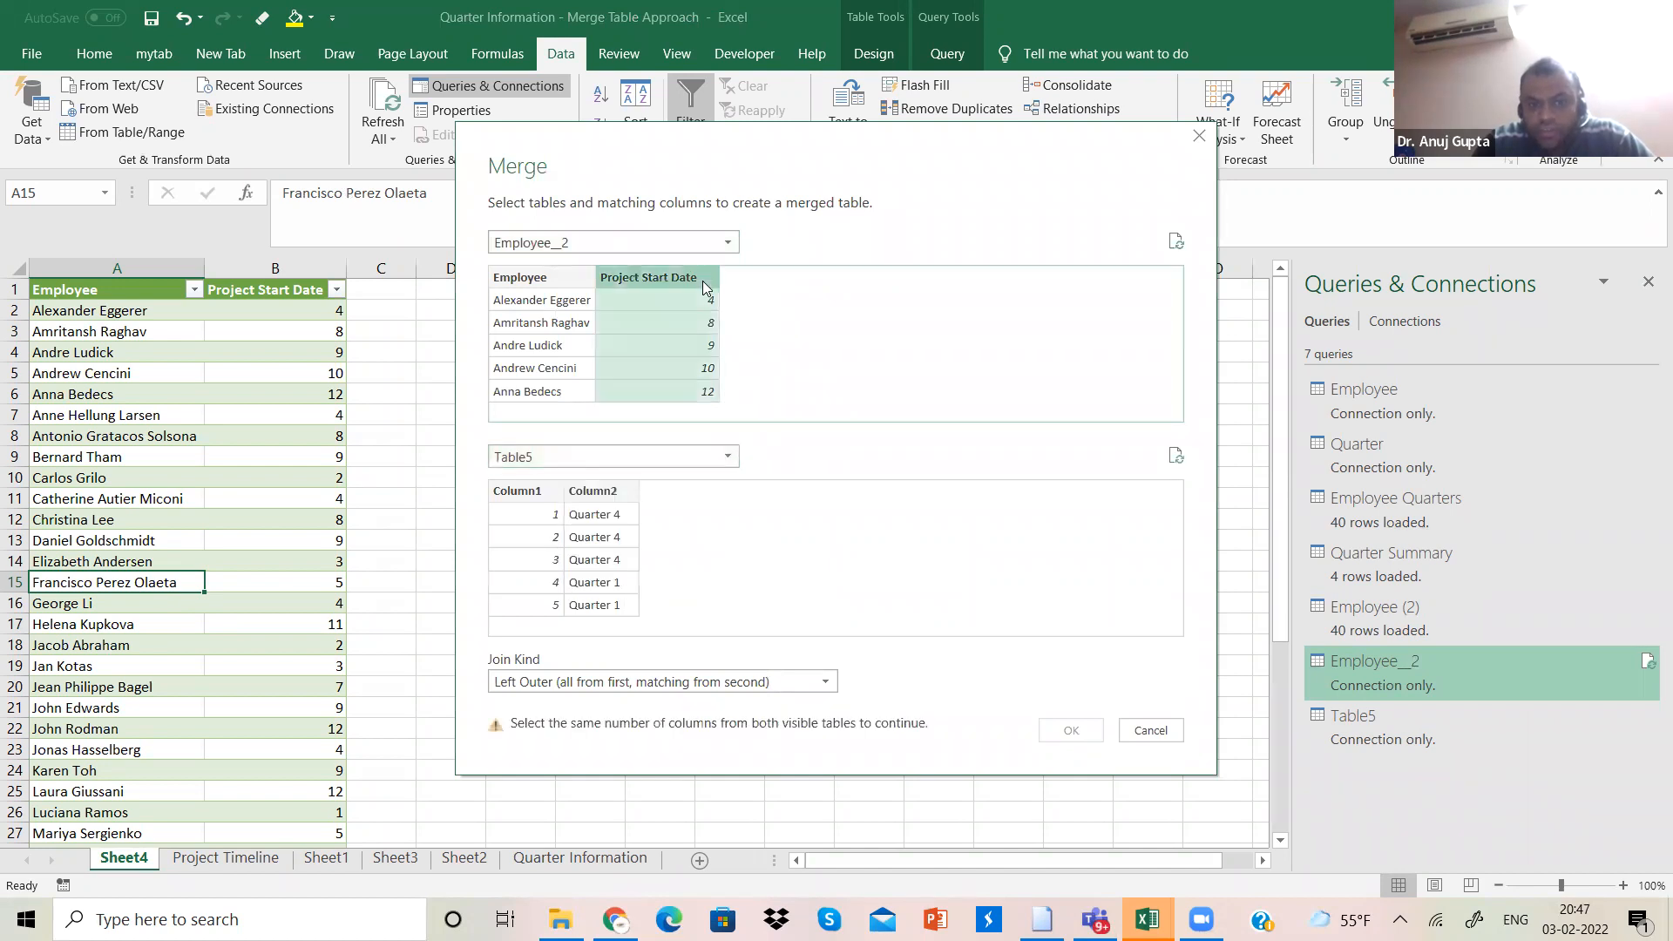
{"action": "left_click", "coordinate": [530, 490]}
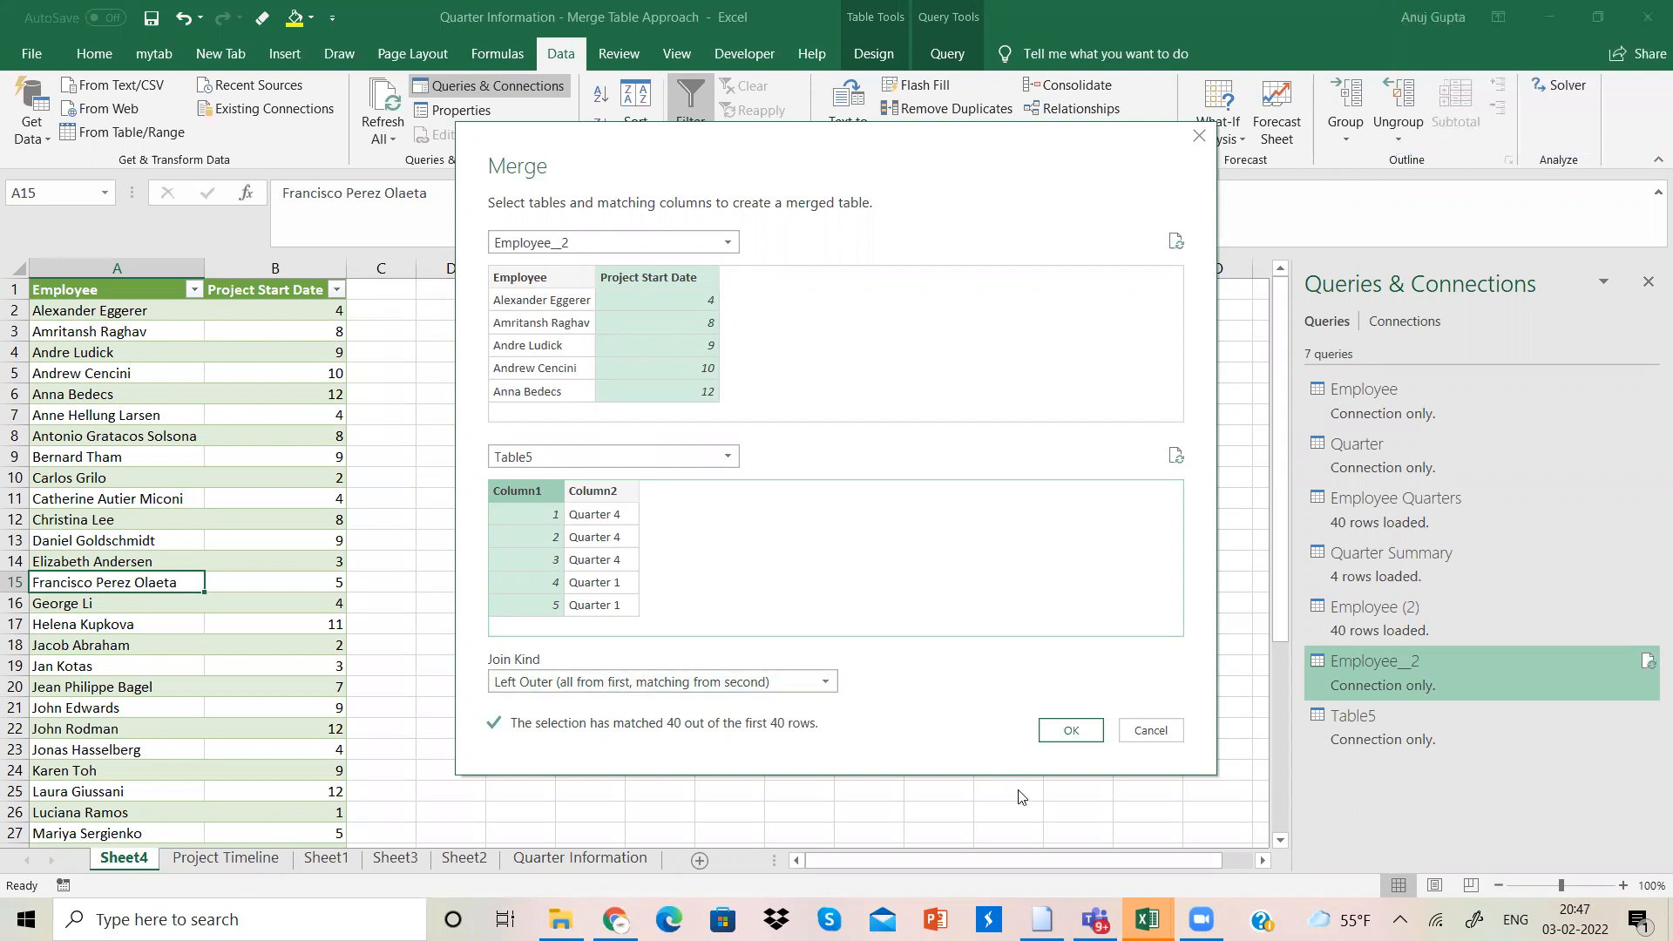
{"action": "left_click", "coordinate": [1072, 731]}
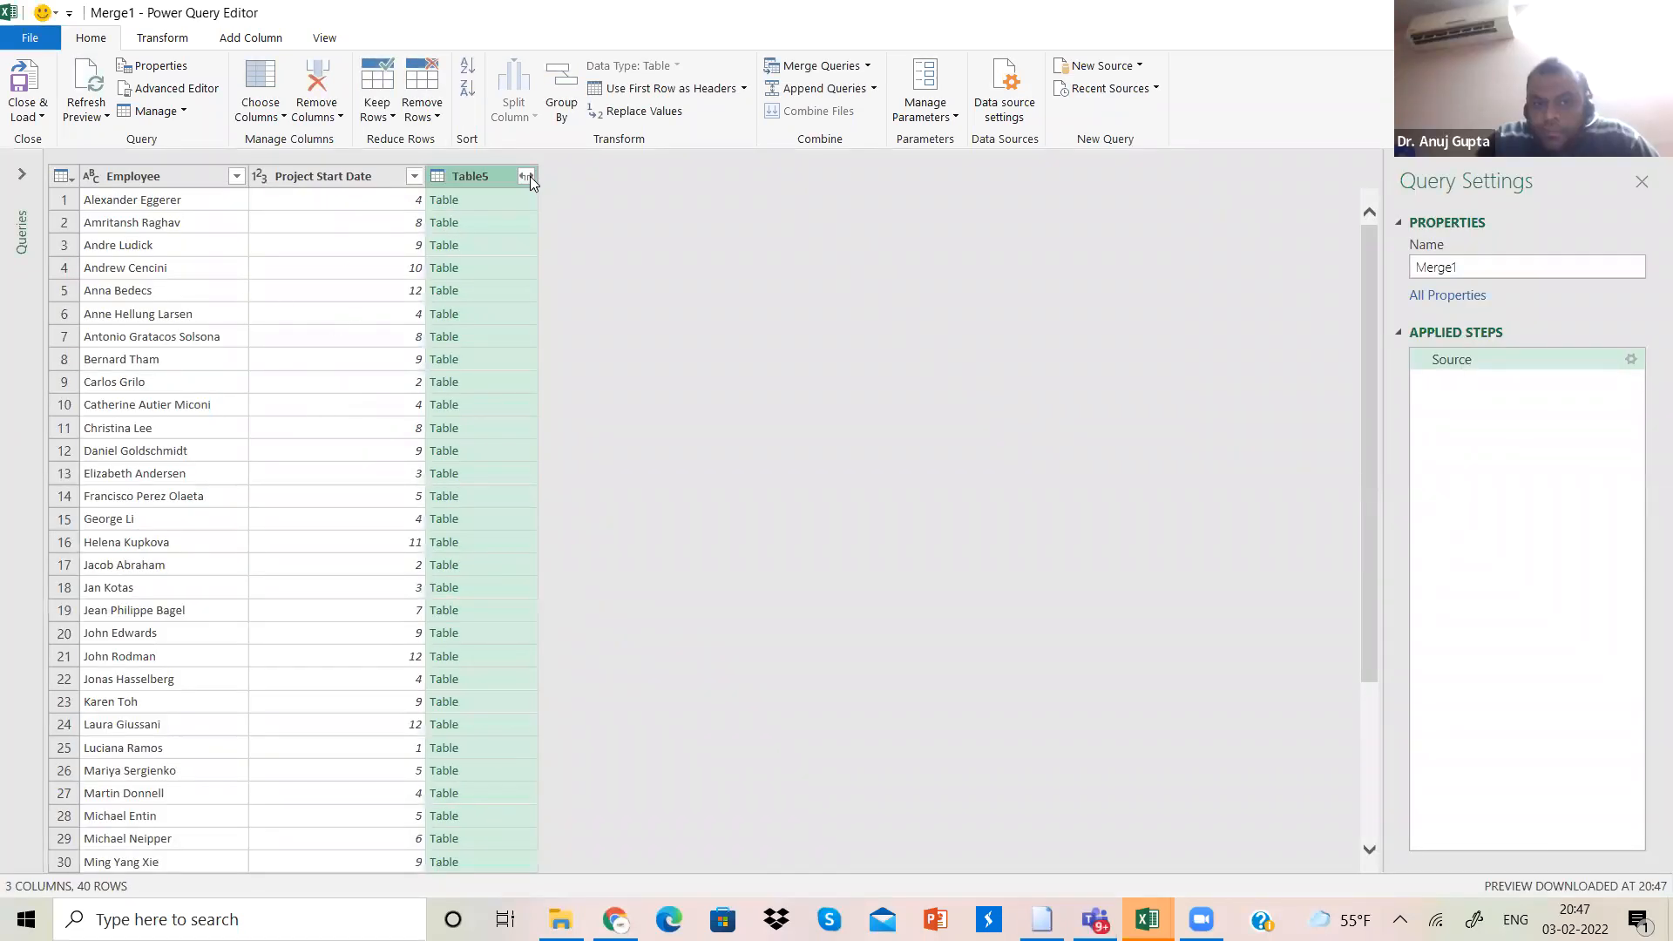
Step: Try expanding the merged Table5 column with only Column1, and delete that expansion step
{"action": "left_click", "coordinate": [528, 176]}
{"action": "left_click", "coordinate": [209, 264]}
{"action": "left_click", "coordinate": [208, 286]}
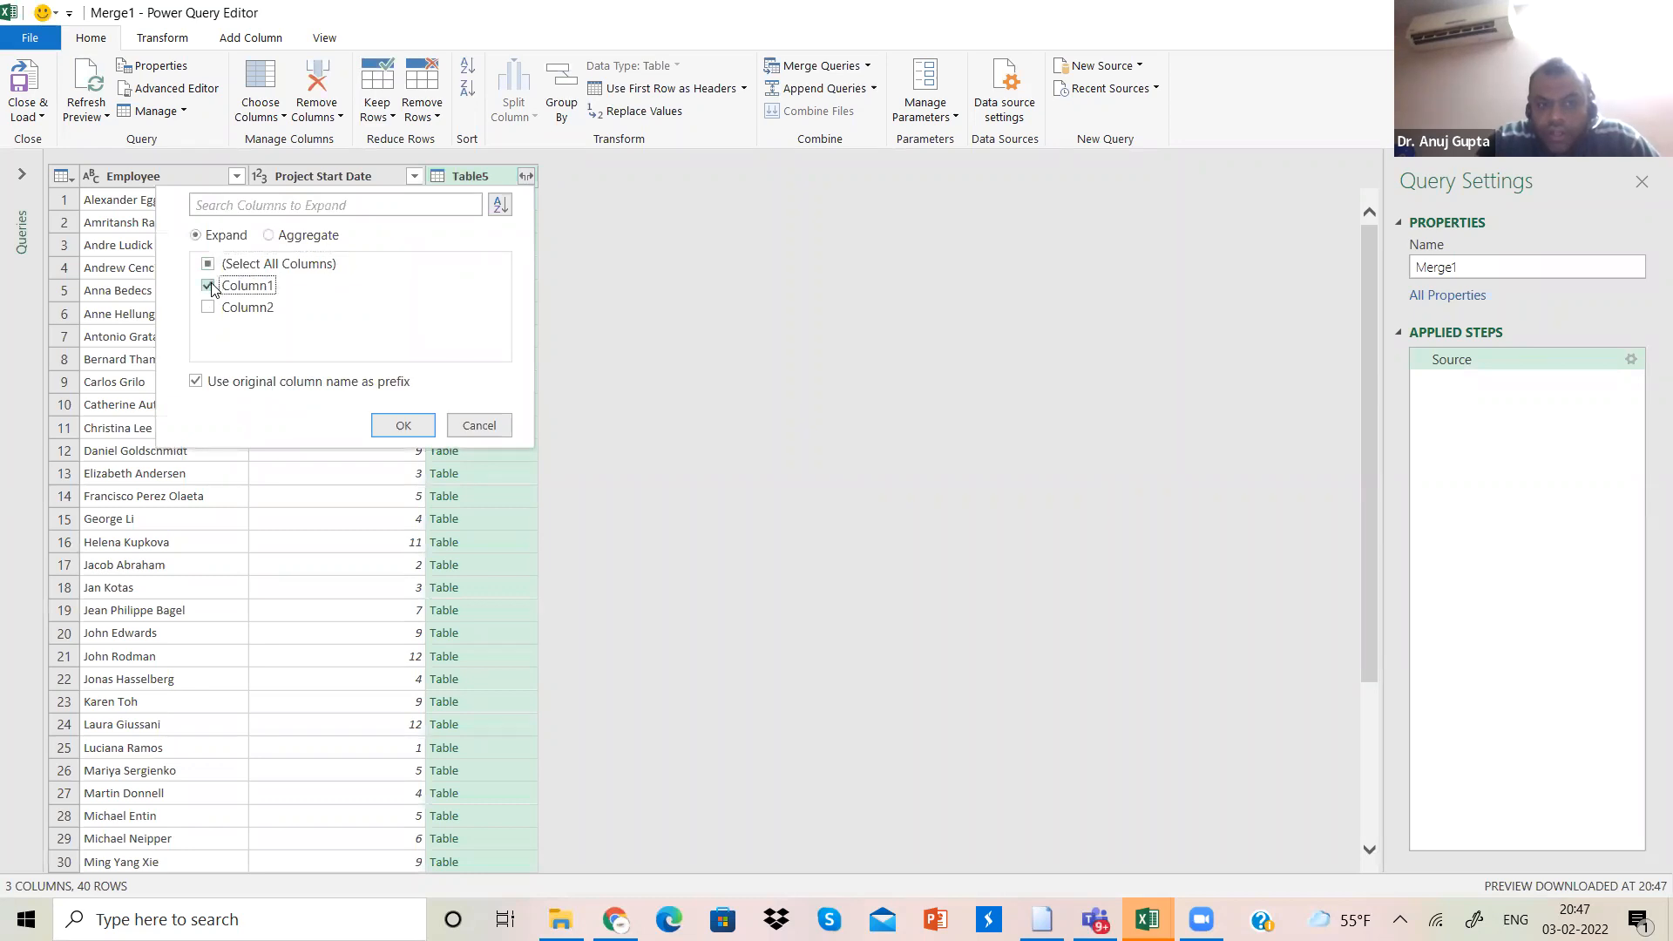
{"action": "left_click", "coordinate": [383, 431]}
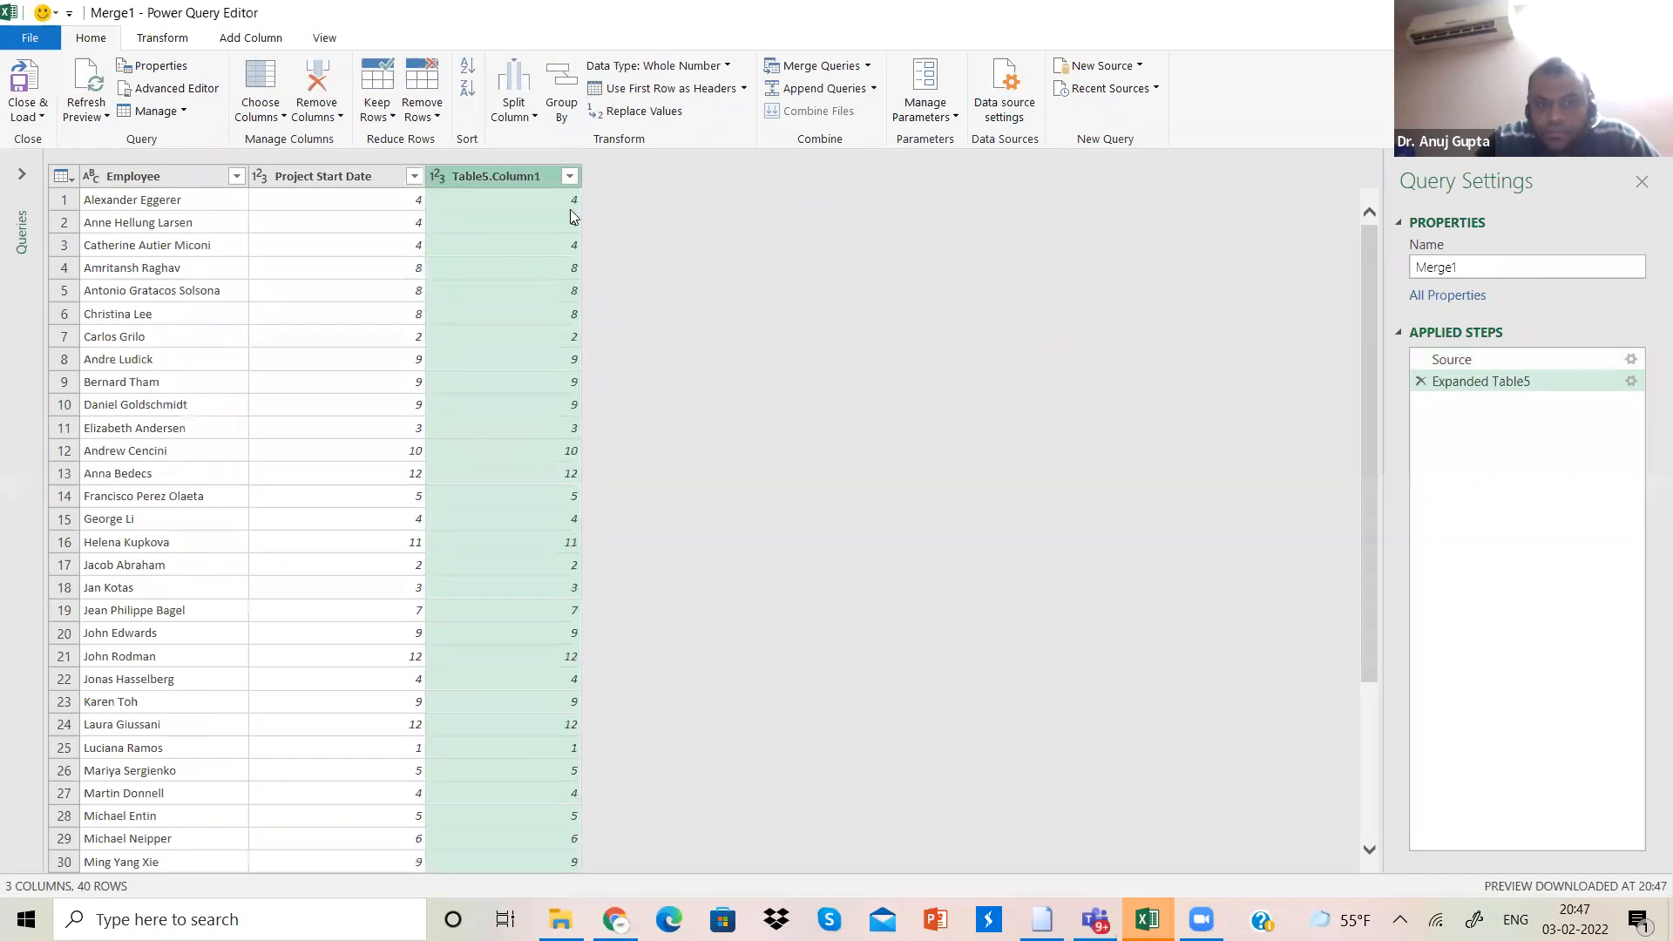
{"action": "left_click", "coordinate": [569, 177]}
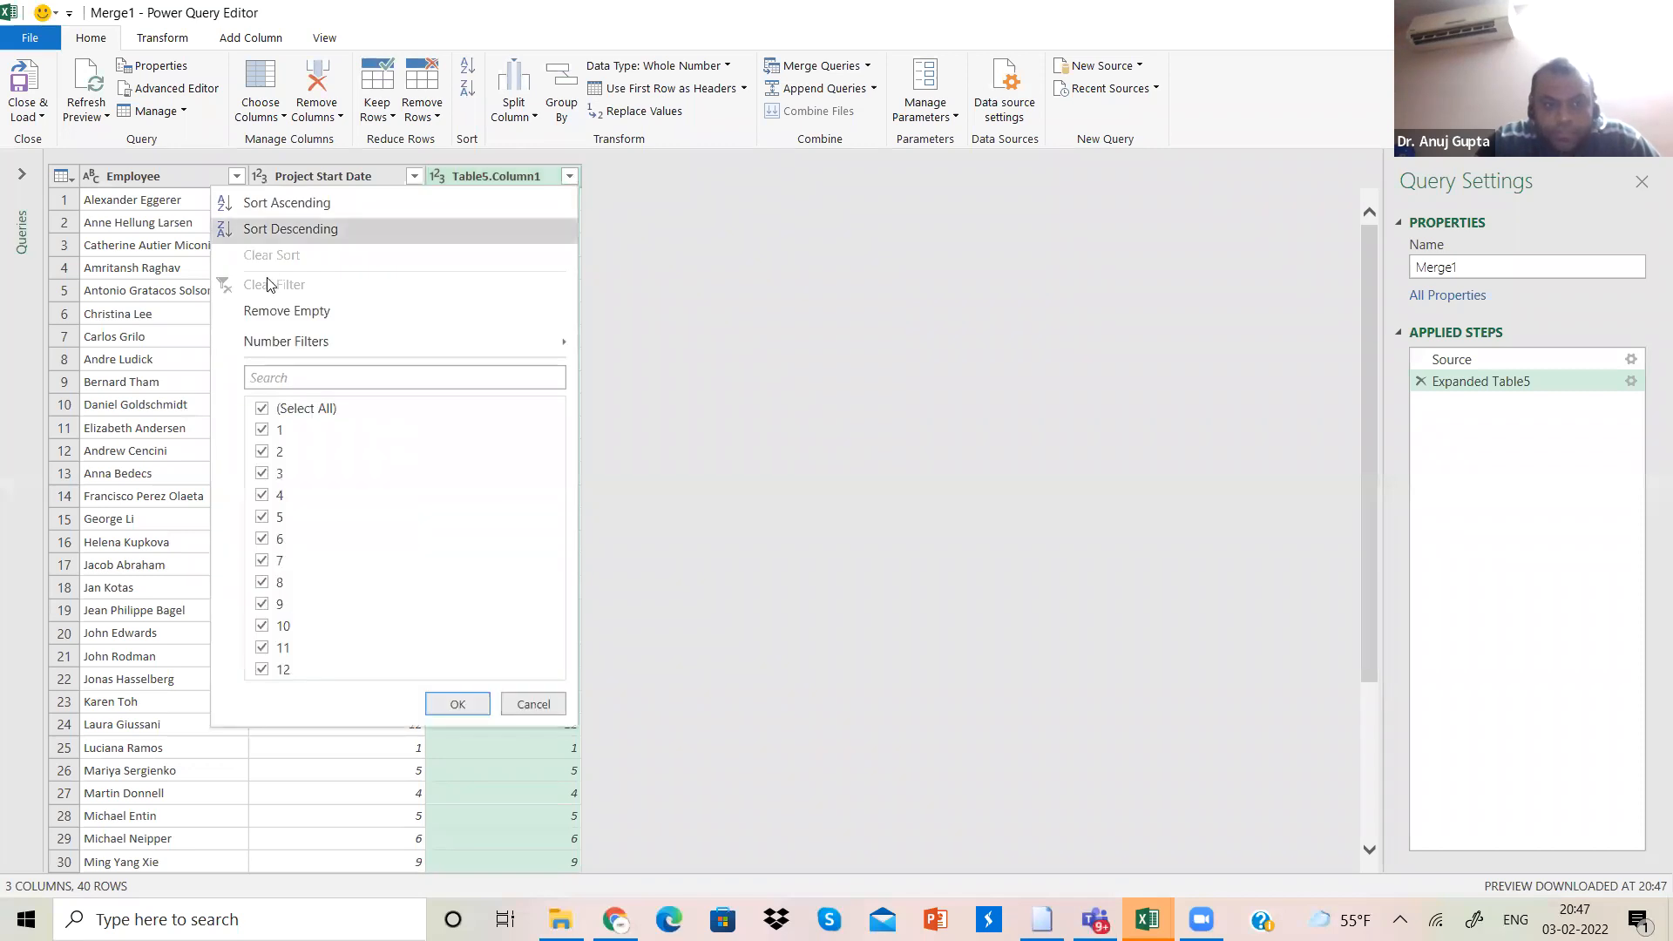
{"action": "left_click", "coordinate": [617, 246]}
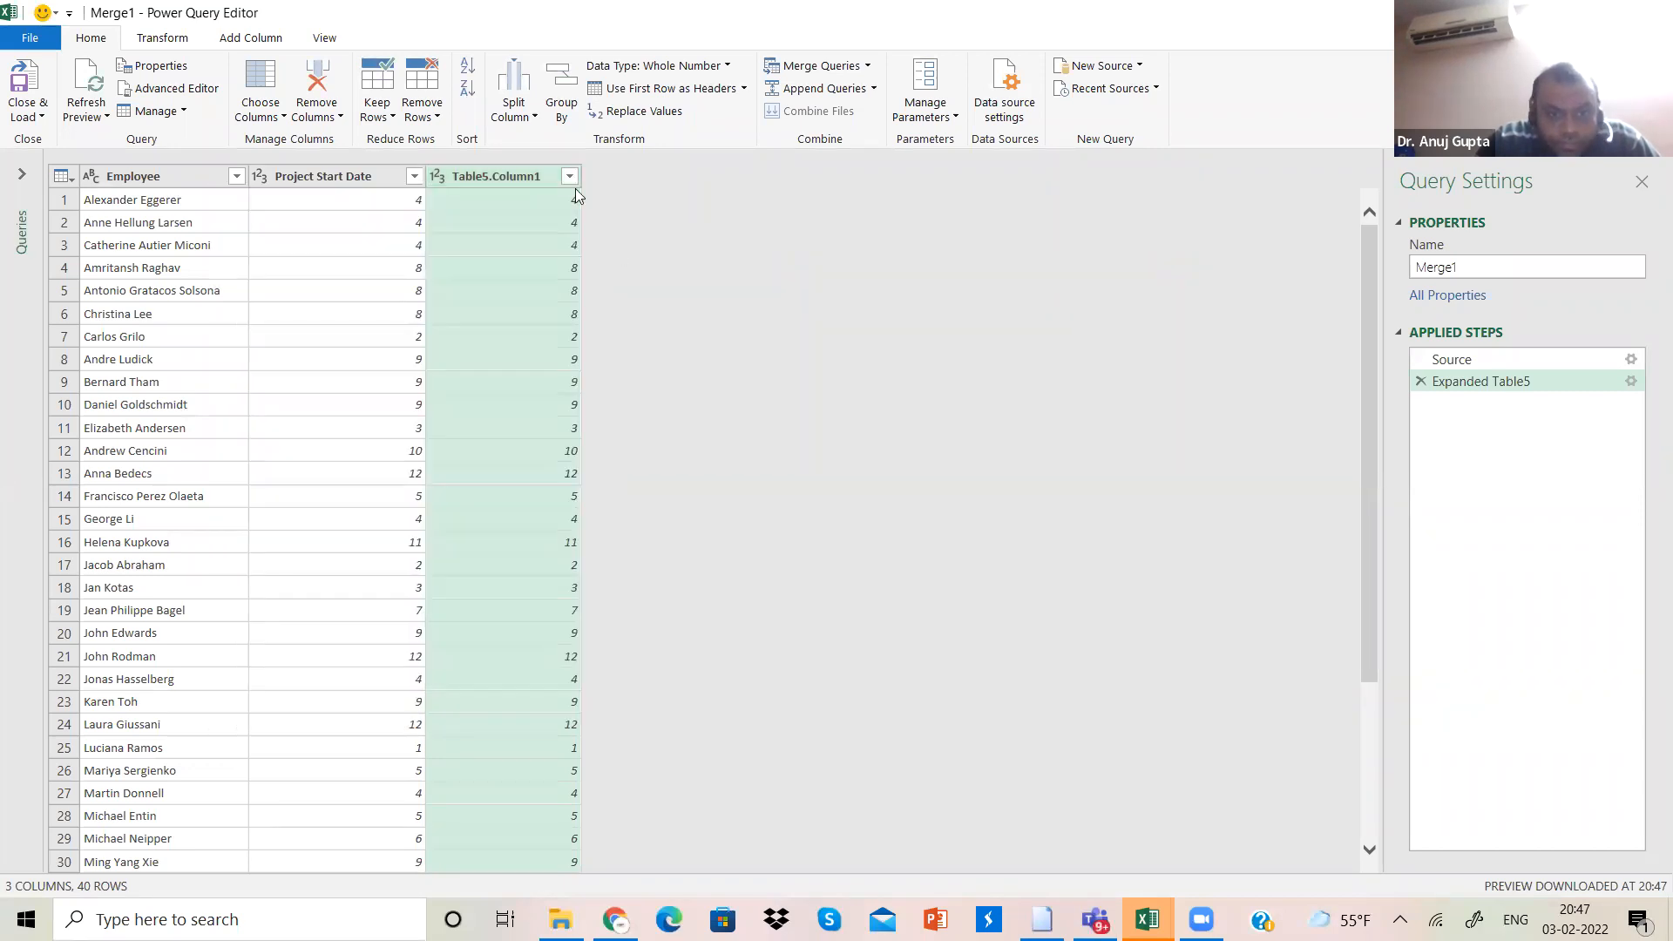
{"action": "left_click", "coordinate": [569, 178]}
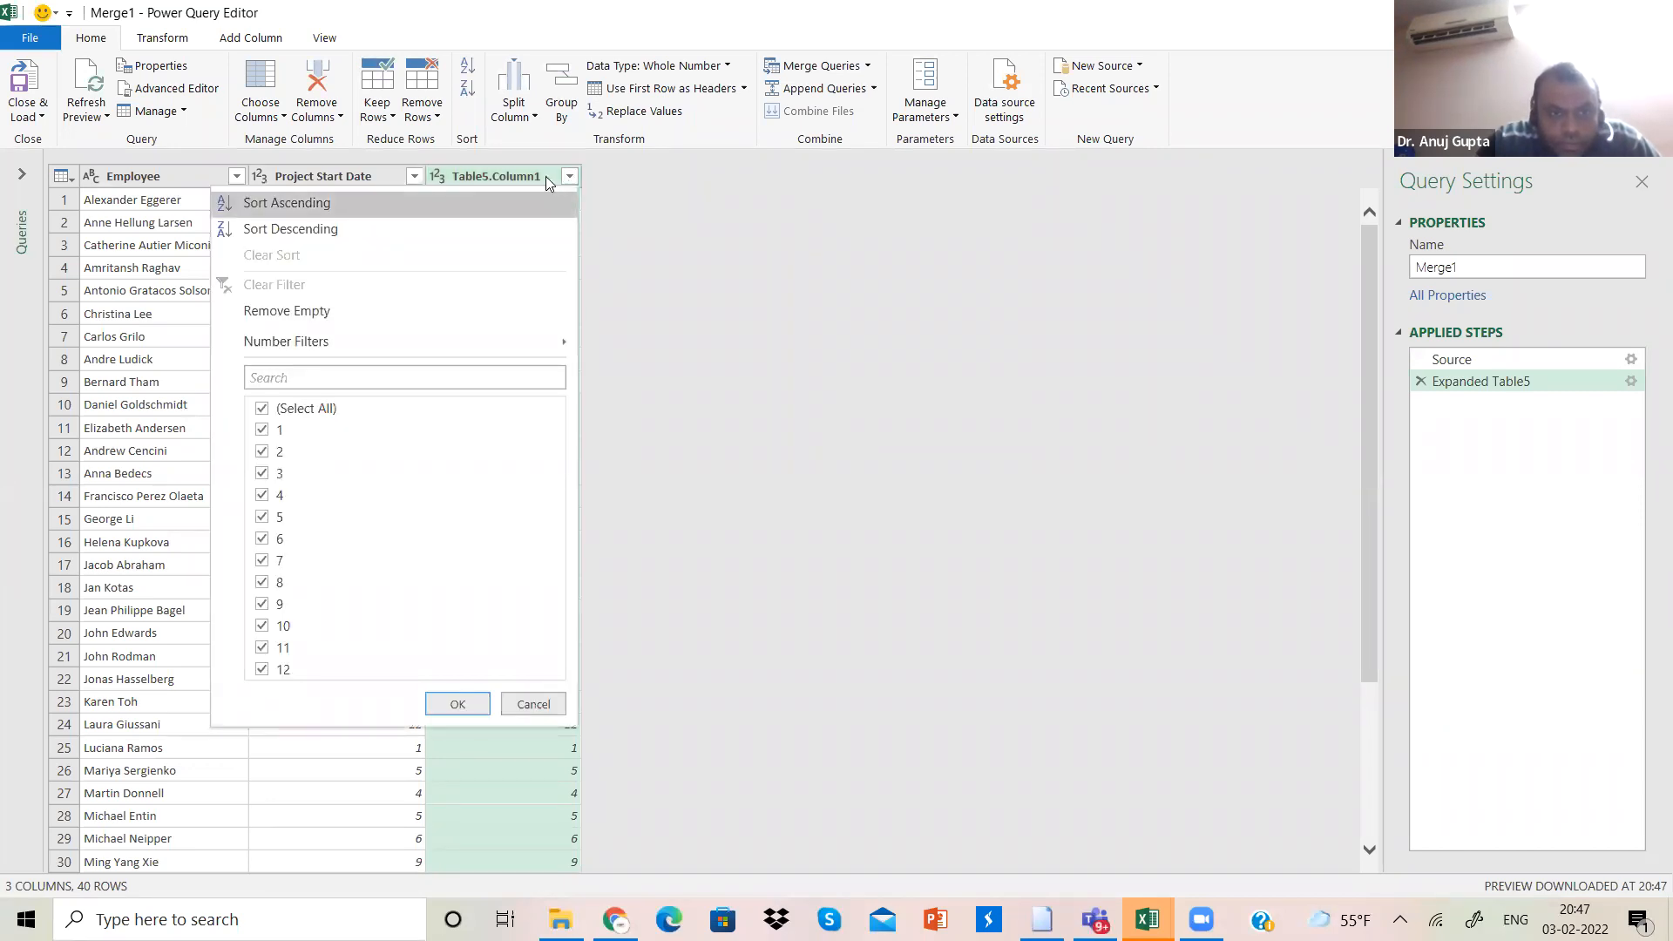
{"action": "left_click", "coordinate": [669, 186]}
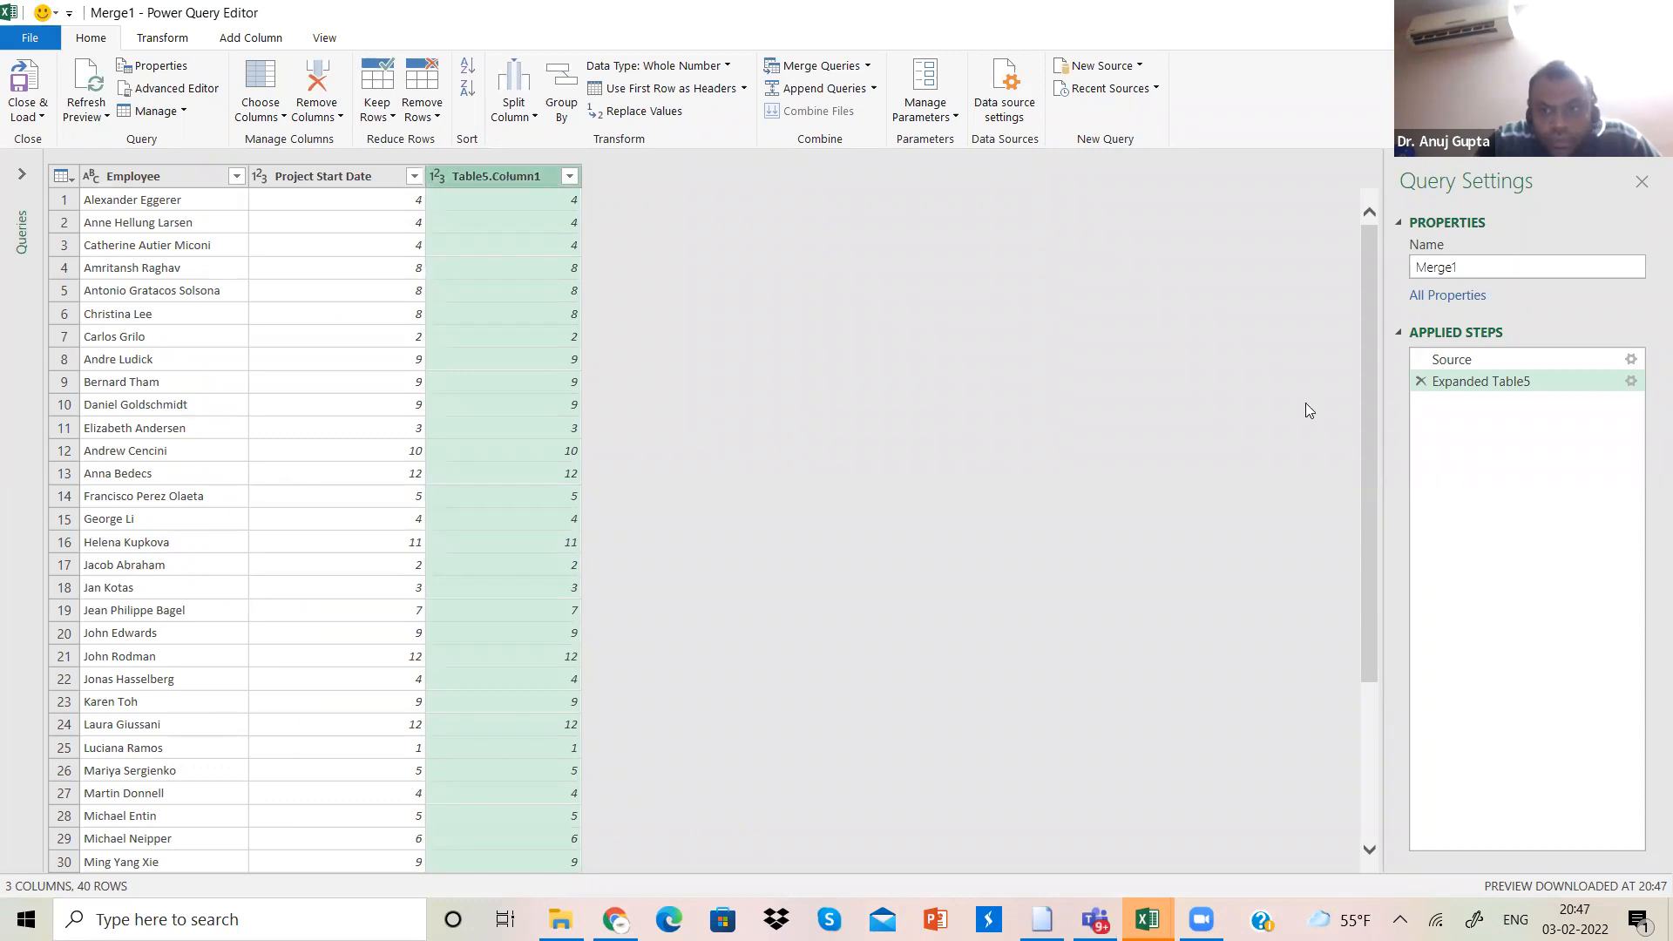
{"action": "left_click", "coordinate": [1422, 383]}
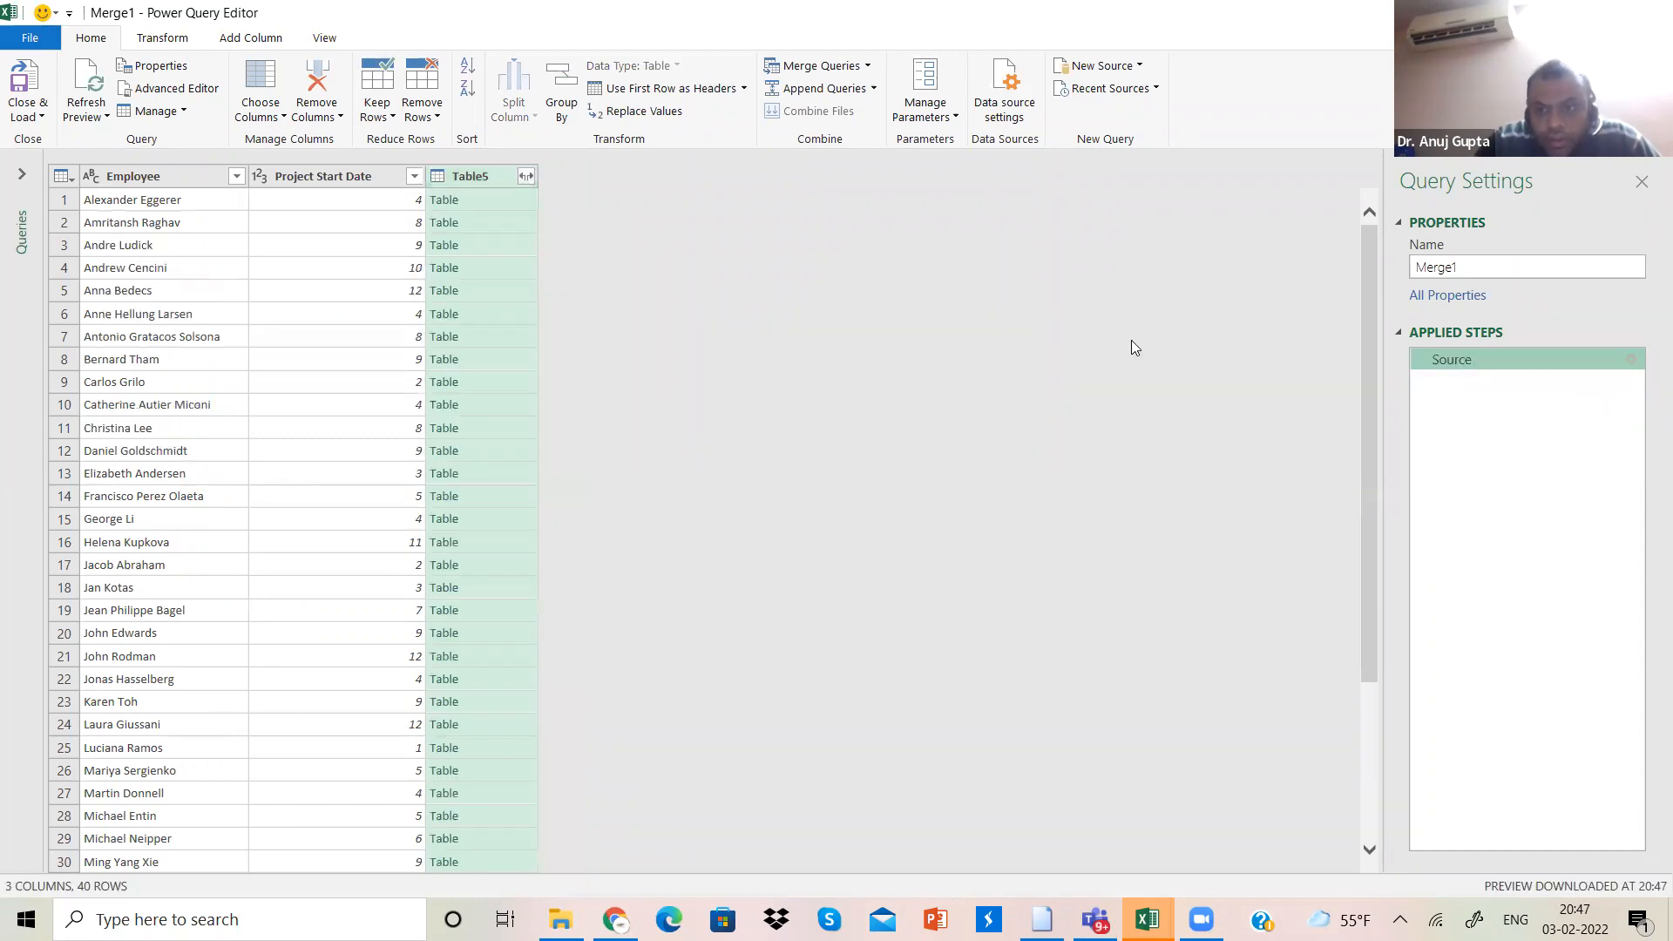
Step: Expand the merged Table5 column with only Column2, using the original column name as prefix
{"action": "left_click", "coordinate": [526, 177]}
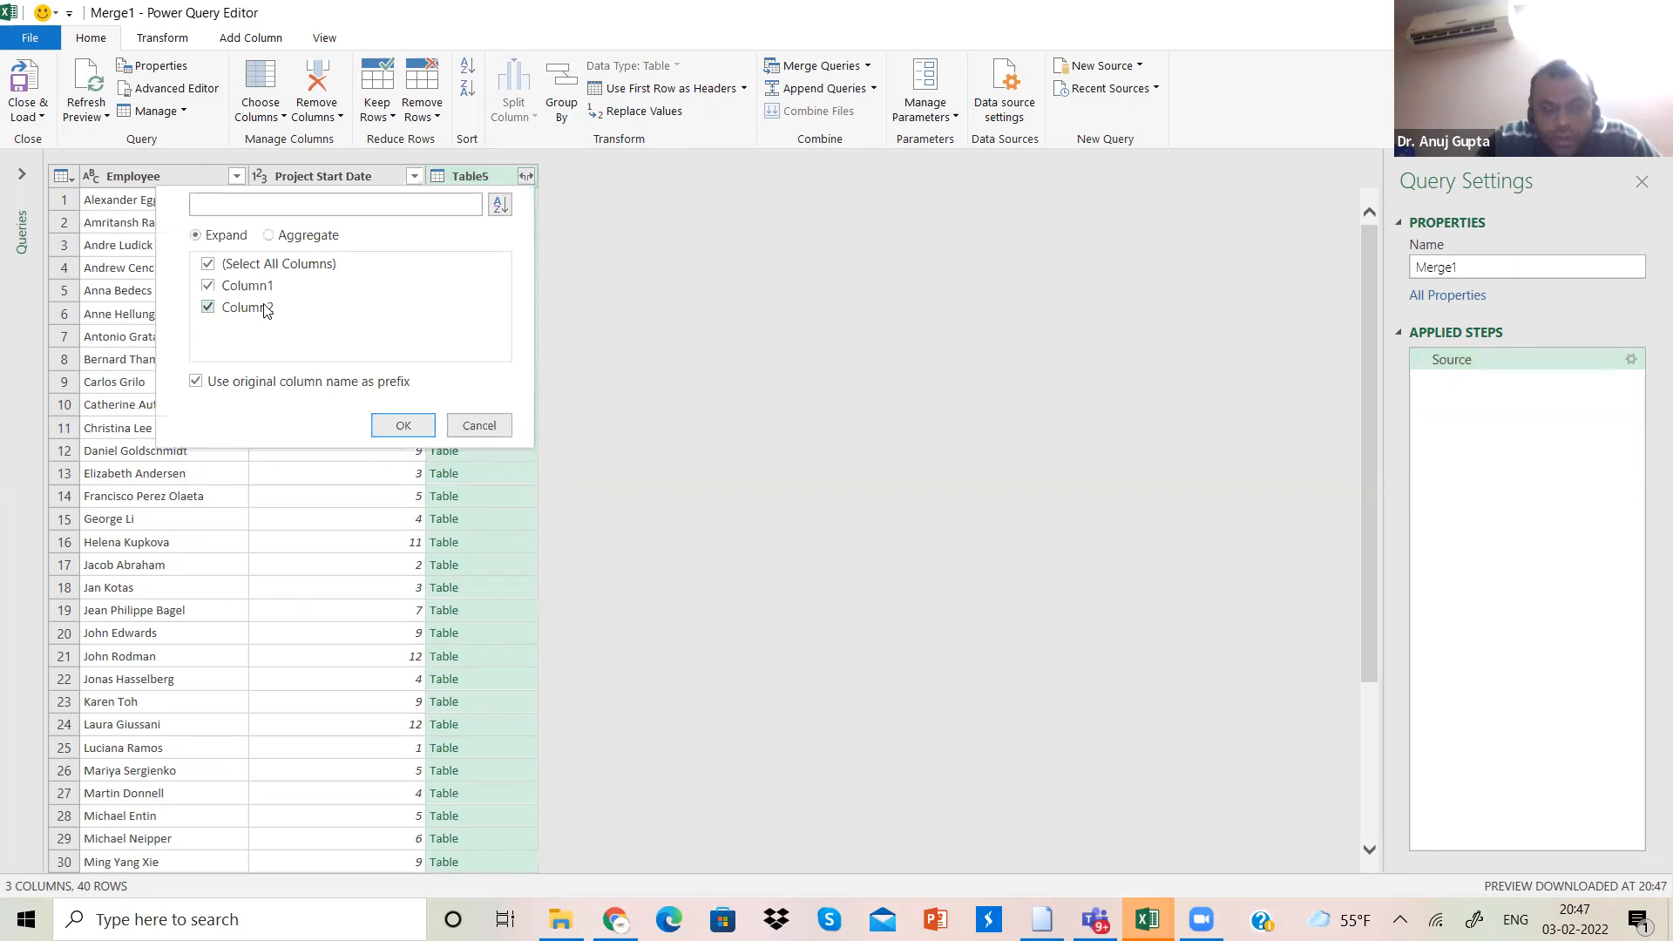
{"action": "left_click", "coordinate": [208, 264]}
{"action": "left_click", "coordinate": [209, 307]}
{"action": "left_click", "coordinate": [402, 426]}
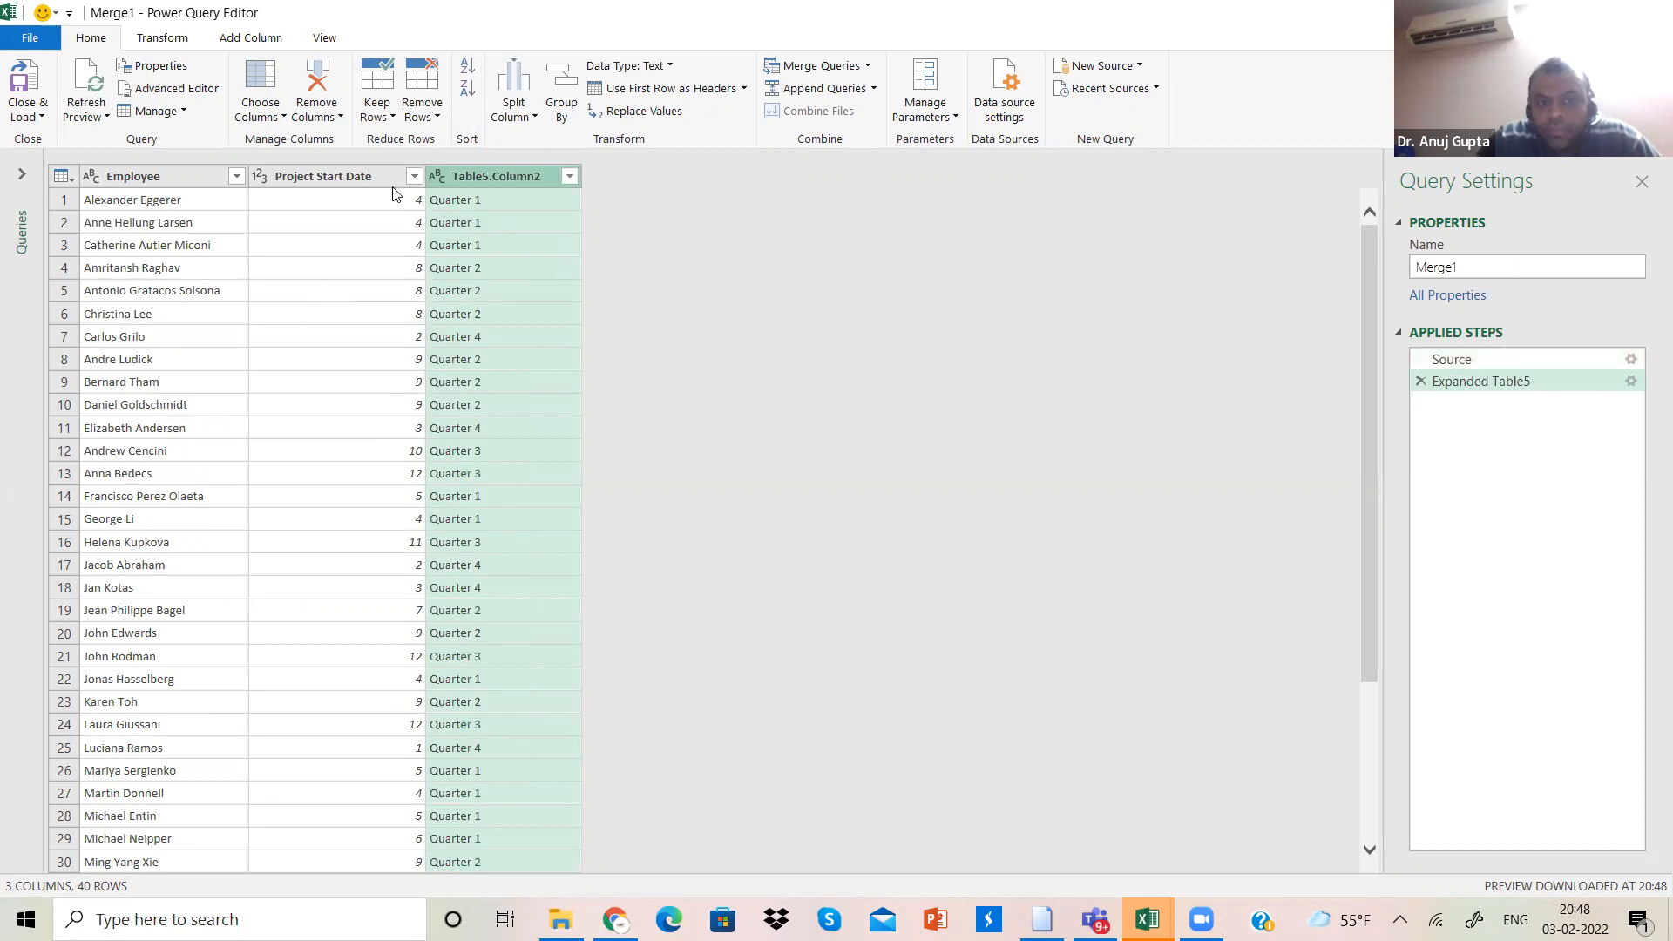
Step: Remove the Project Start Date column from the merged query, and close and load it to the workbook
{"action": "left_click", "coordinate": [351, 177]}
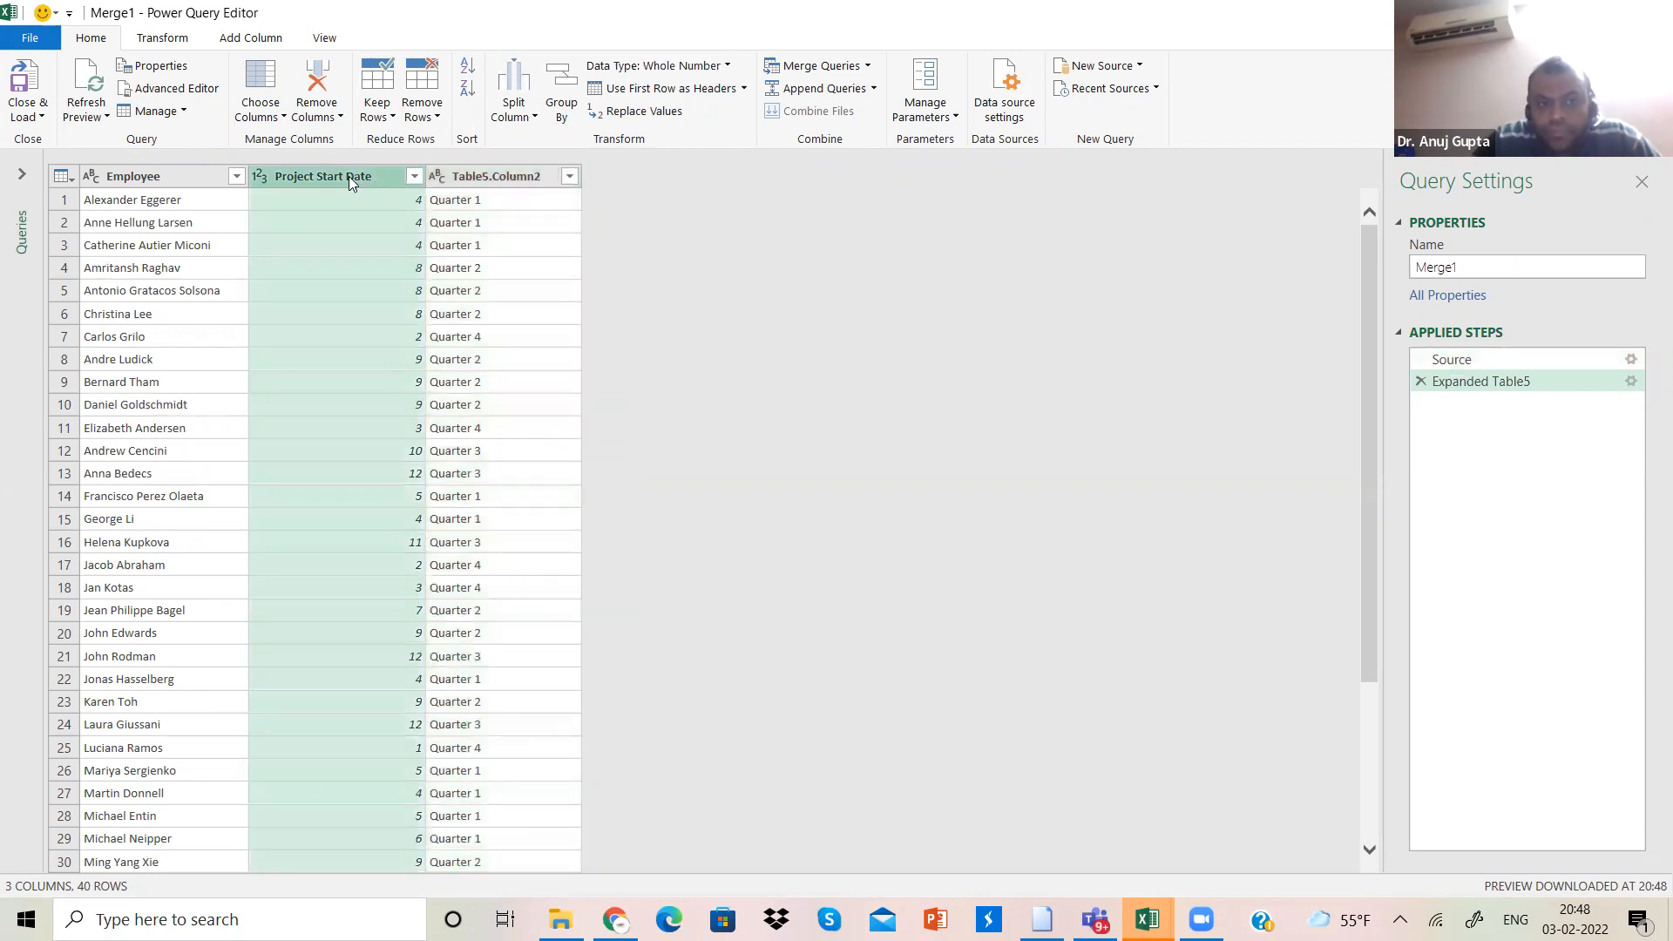
{"action": "right_click", "coordinate": [349, 176]}
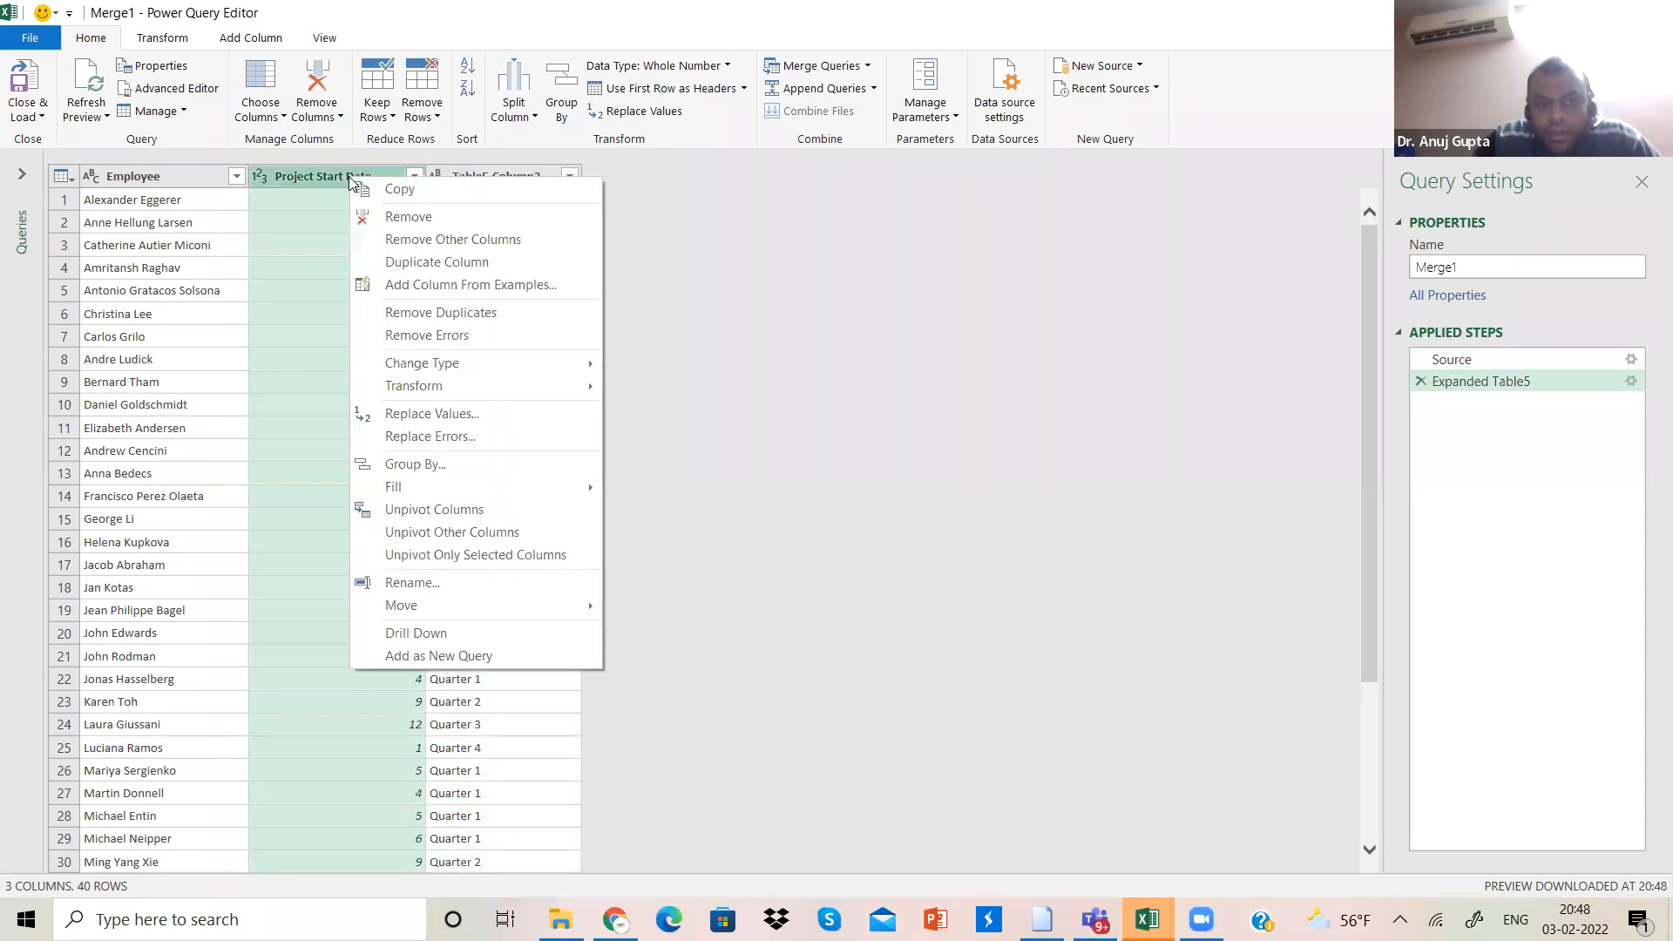
{"action": "left_click", "coordinate": [390, 218]}
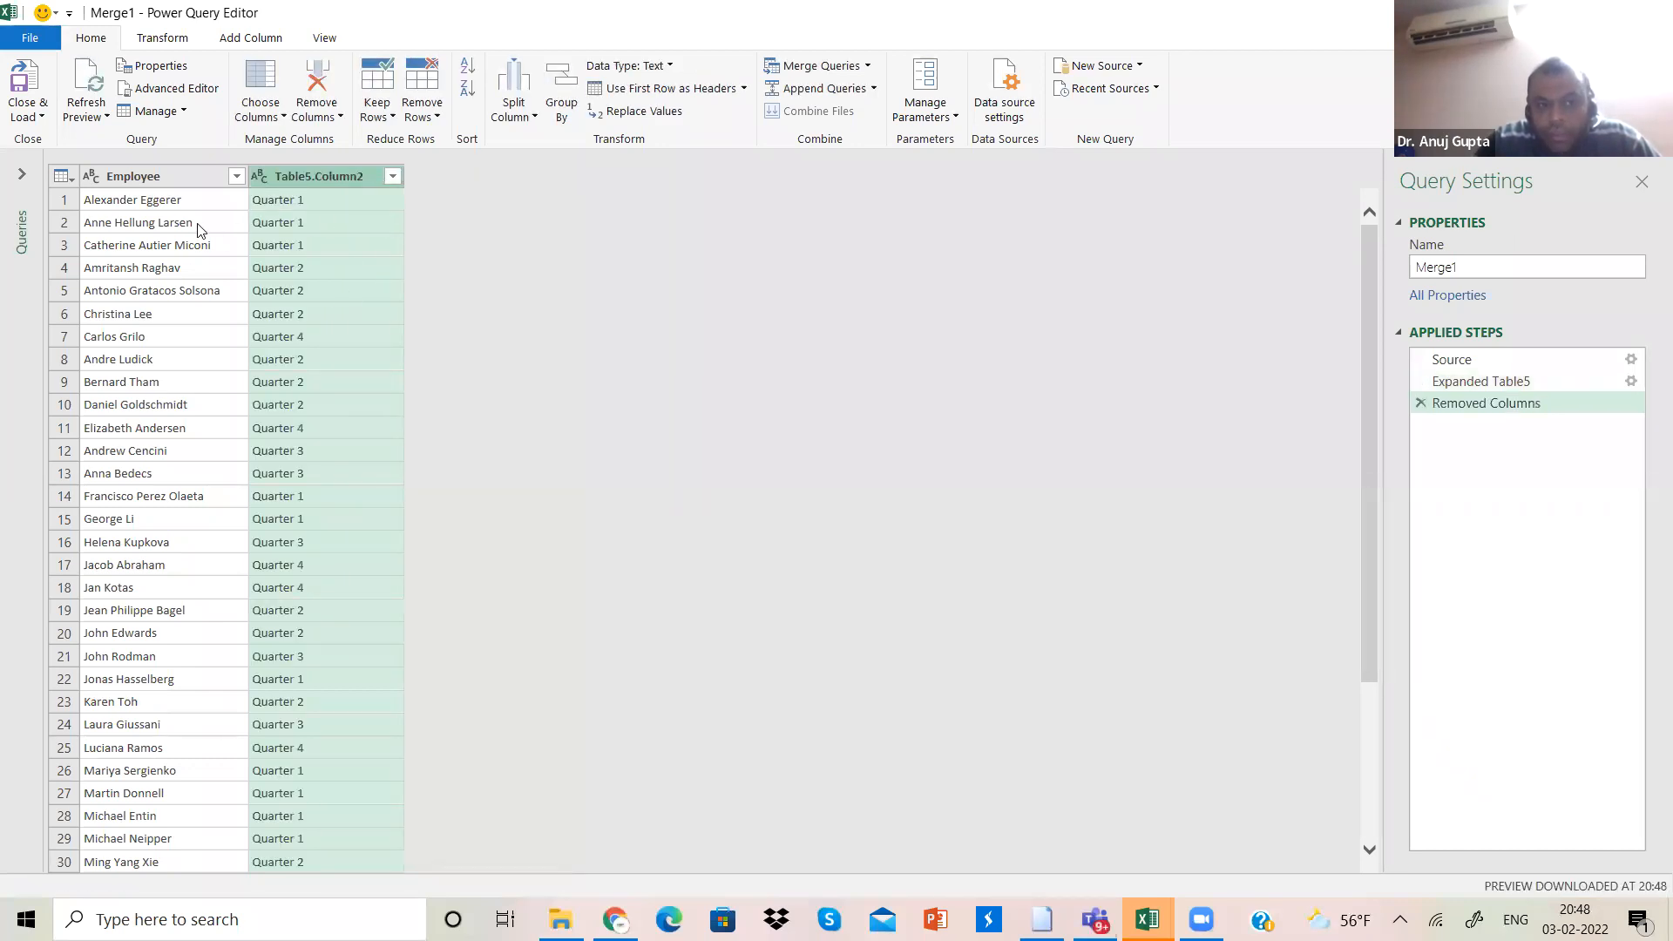
{"action": "left_click", "coordinate": [27, 119]}
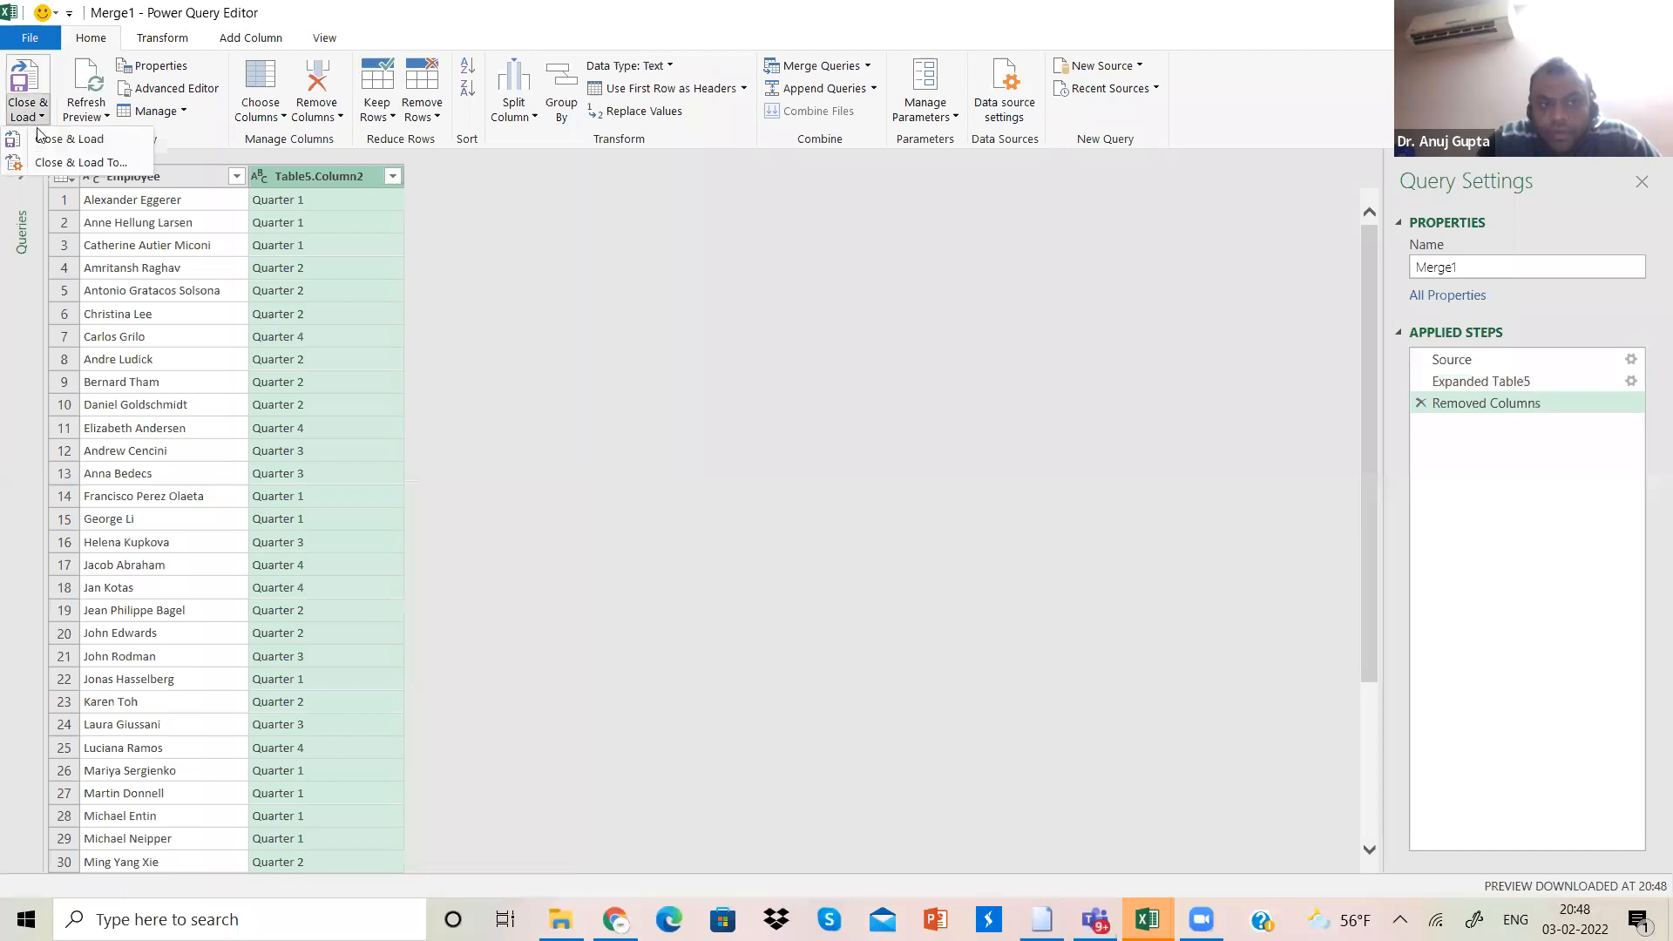
{"action": "left_click", "coordinate": [41, 139]}
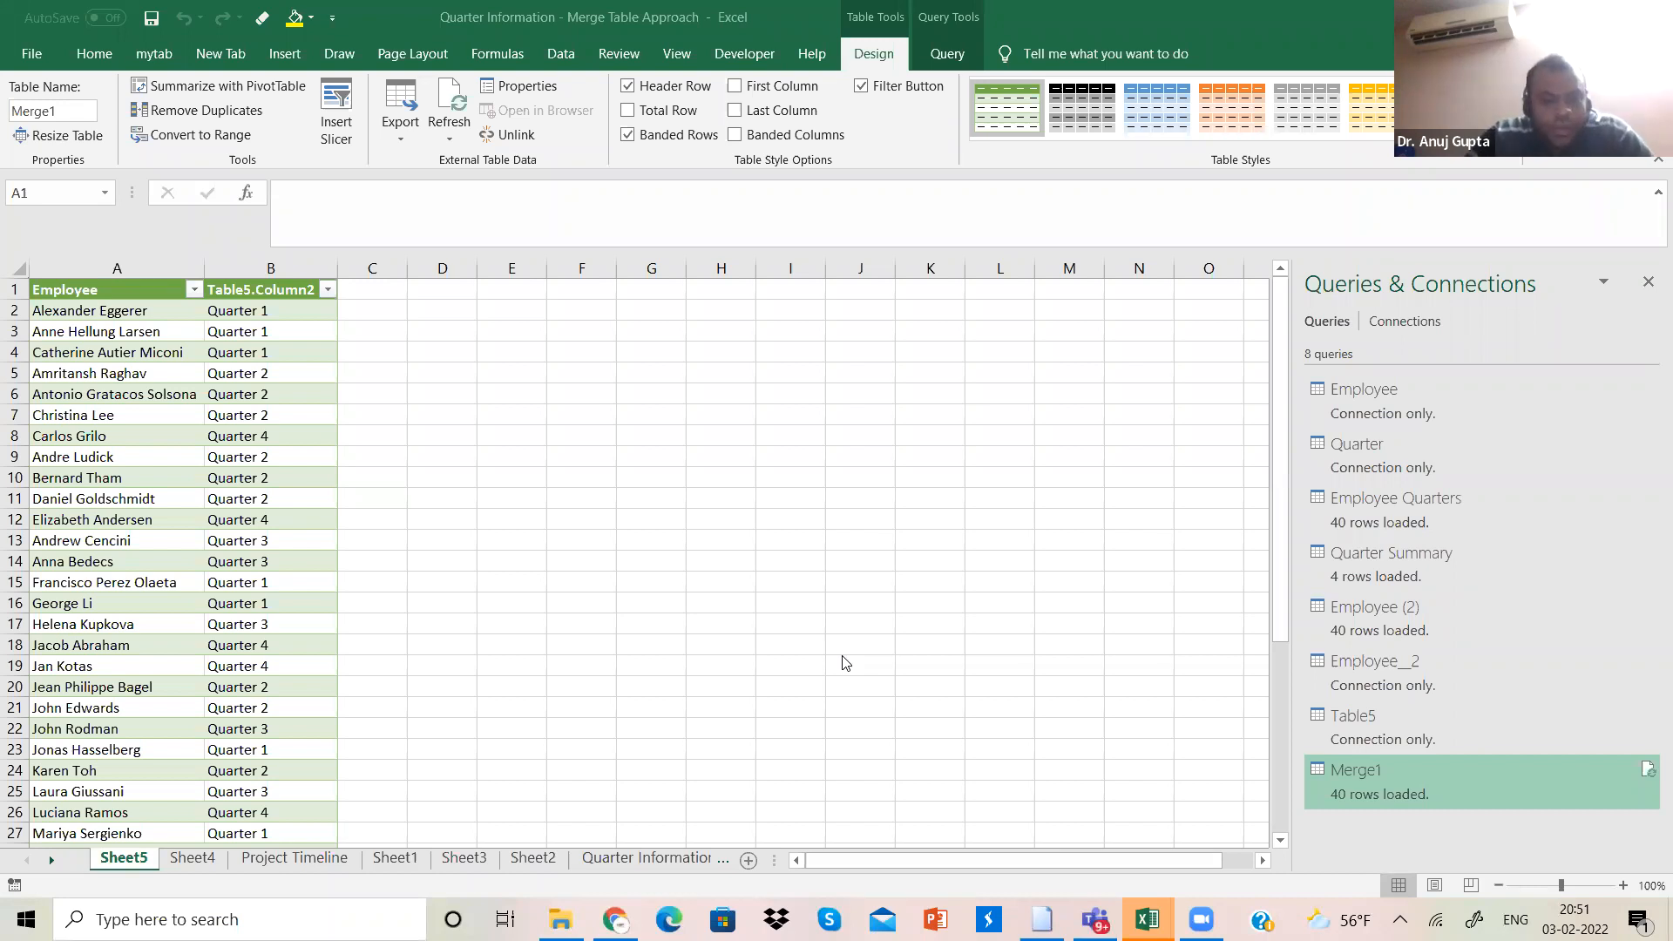
Step: On the Project Timeline sheet, change the third quarter label of the count summary, cell F19, to Quarter 3
{"action": "left_click", "coordinate": [241, 860]}
{"action": "left_click", "coordinate": [240, 860]}
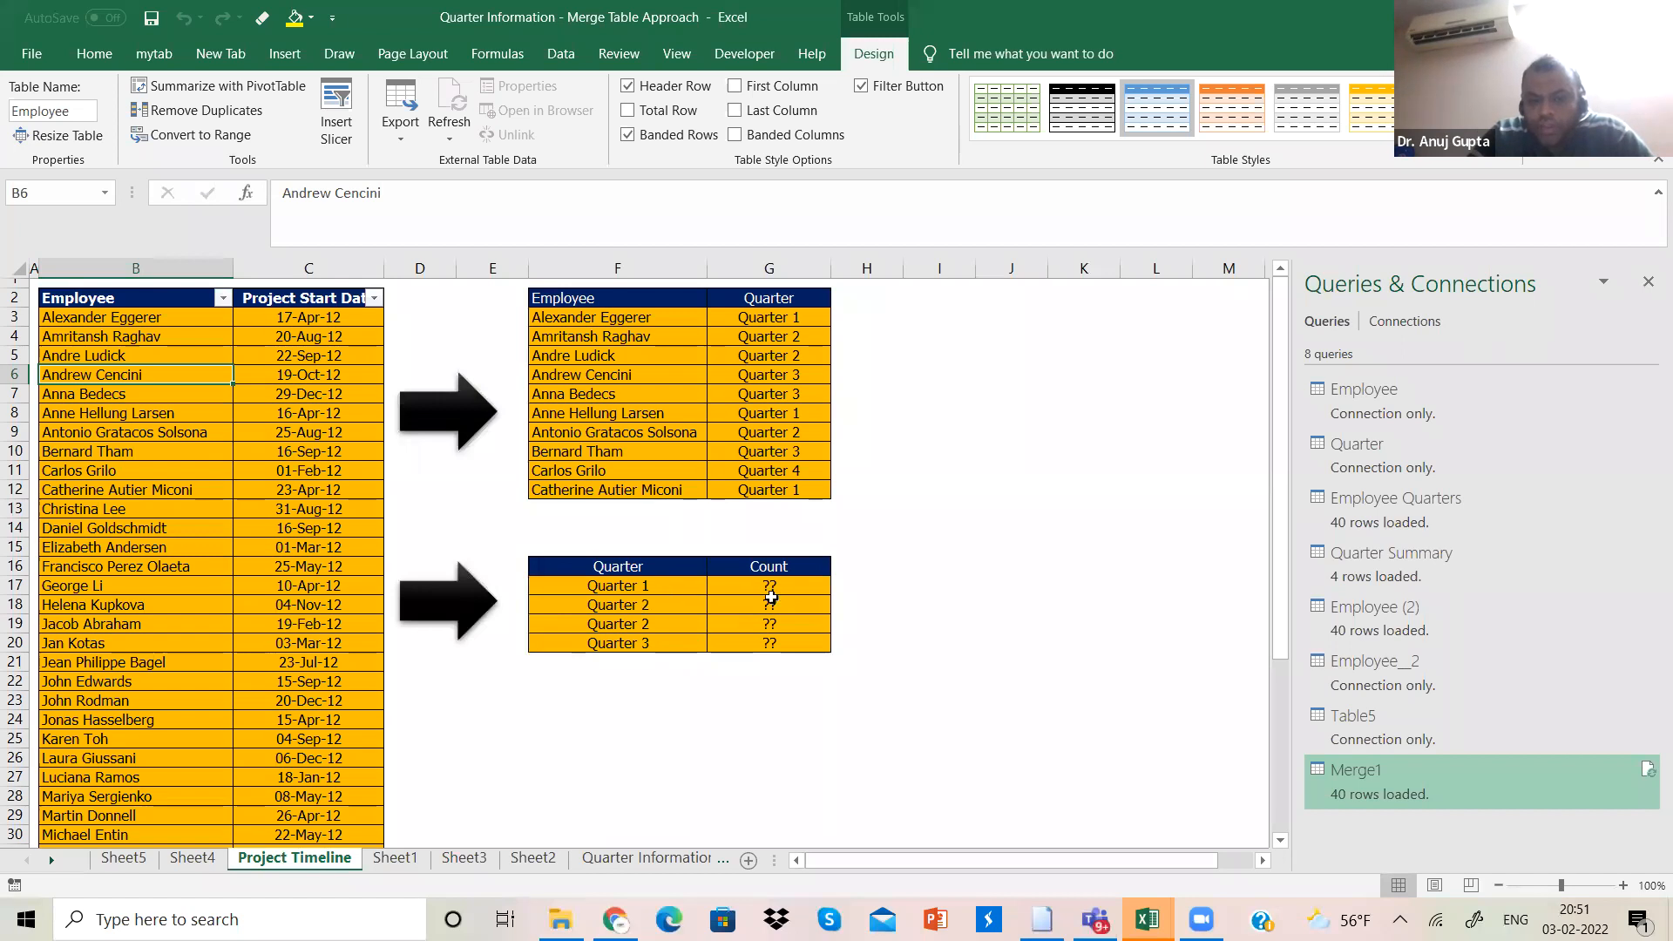
{"action": "left_click", "coordinate": [643, 628]}
{"action": "left_click", "coordinate": [450, 199]}
{"action": "key", "text": "BackSpace"}
{"action": "type", "text": "4"}
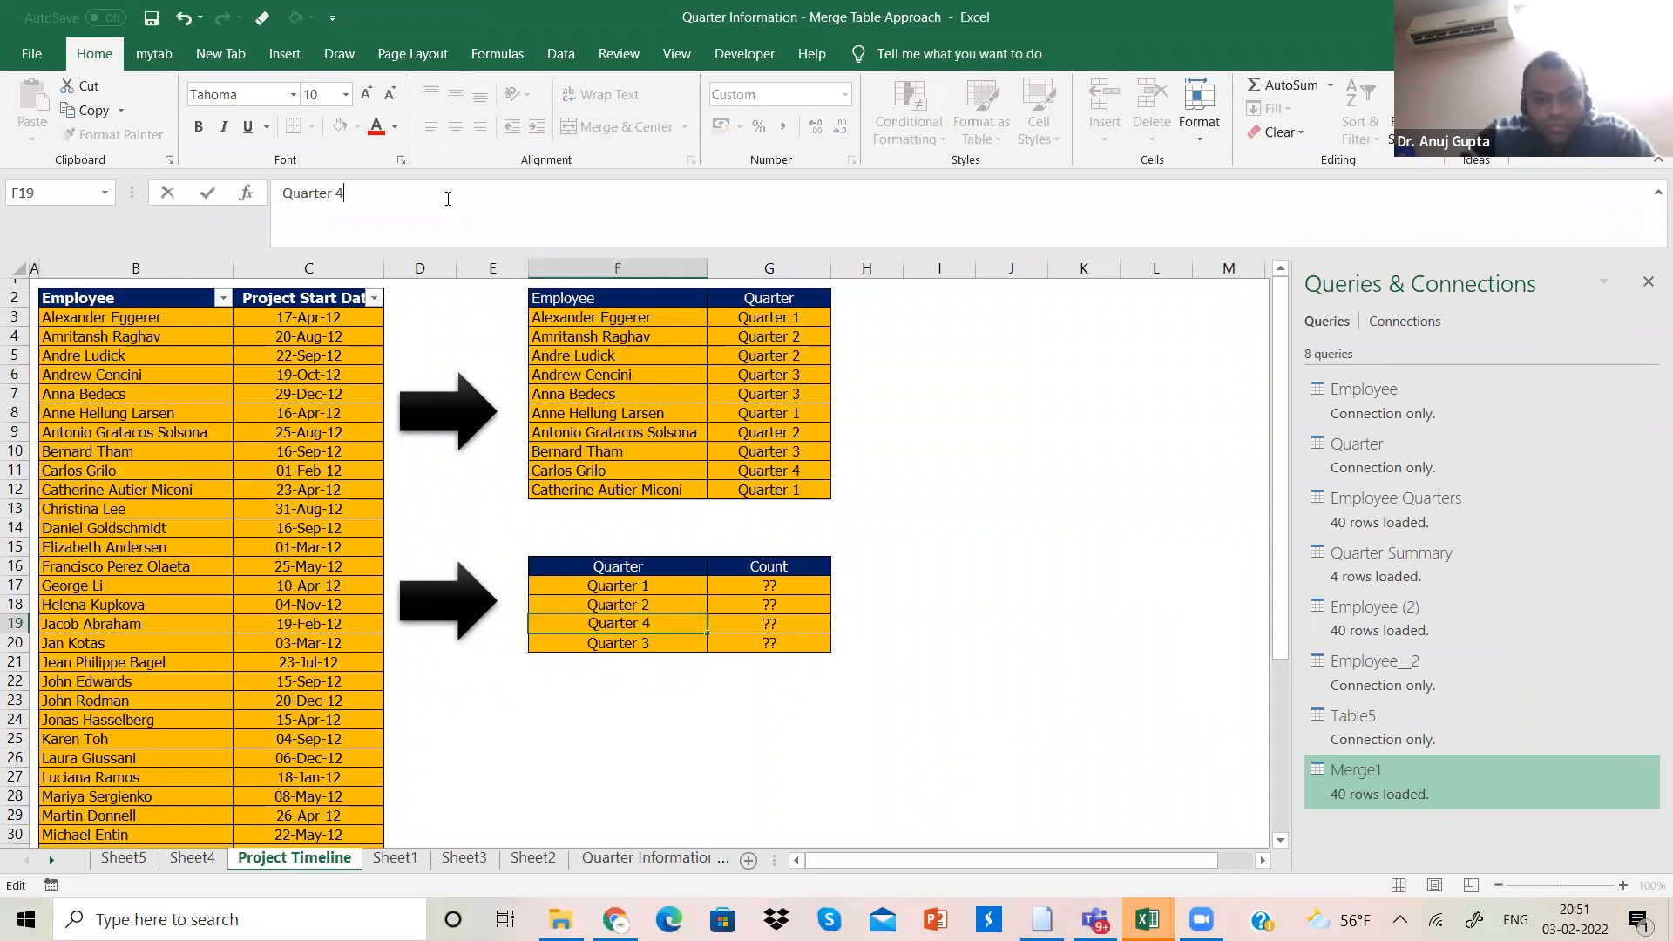
{"action": "key", "text": "BackSpace"}
{"action": "type", "text": "3"}
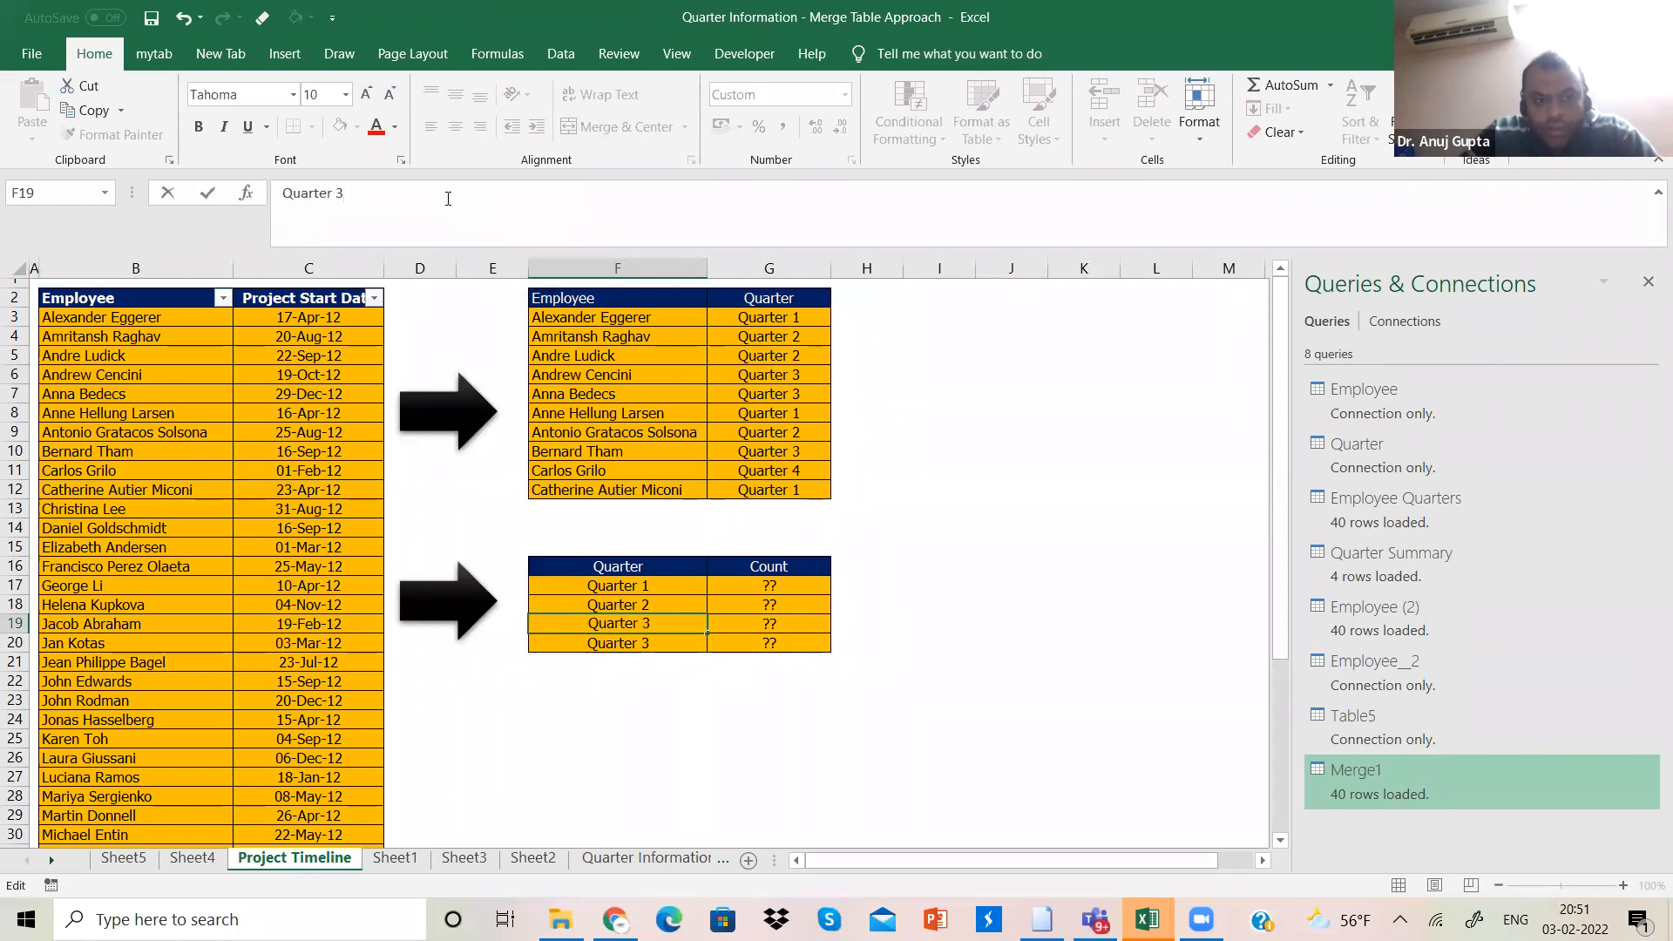
{"action": "key", "text": "Return"}
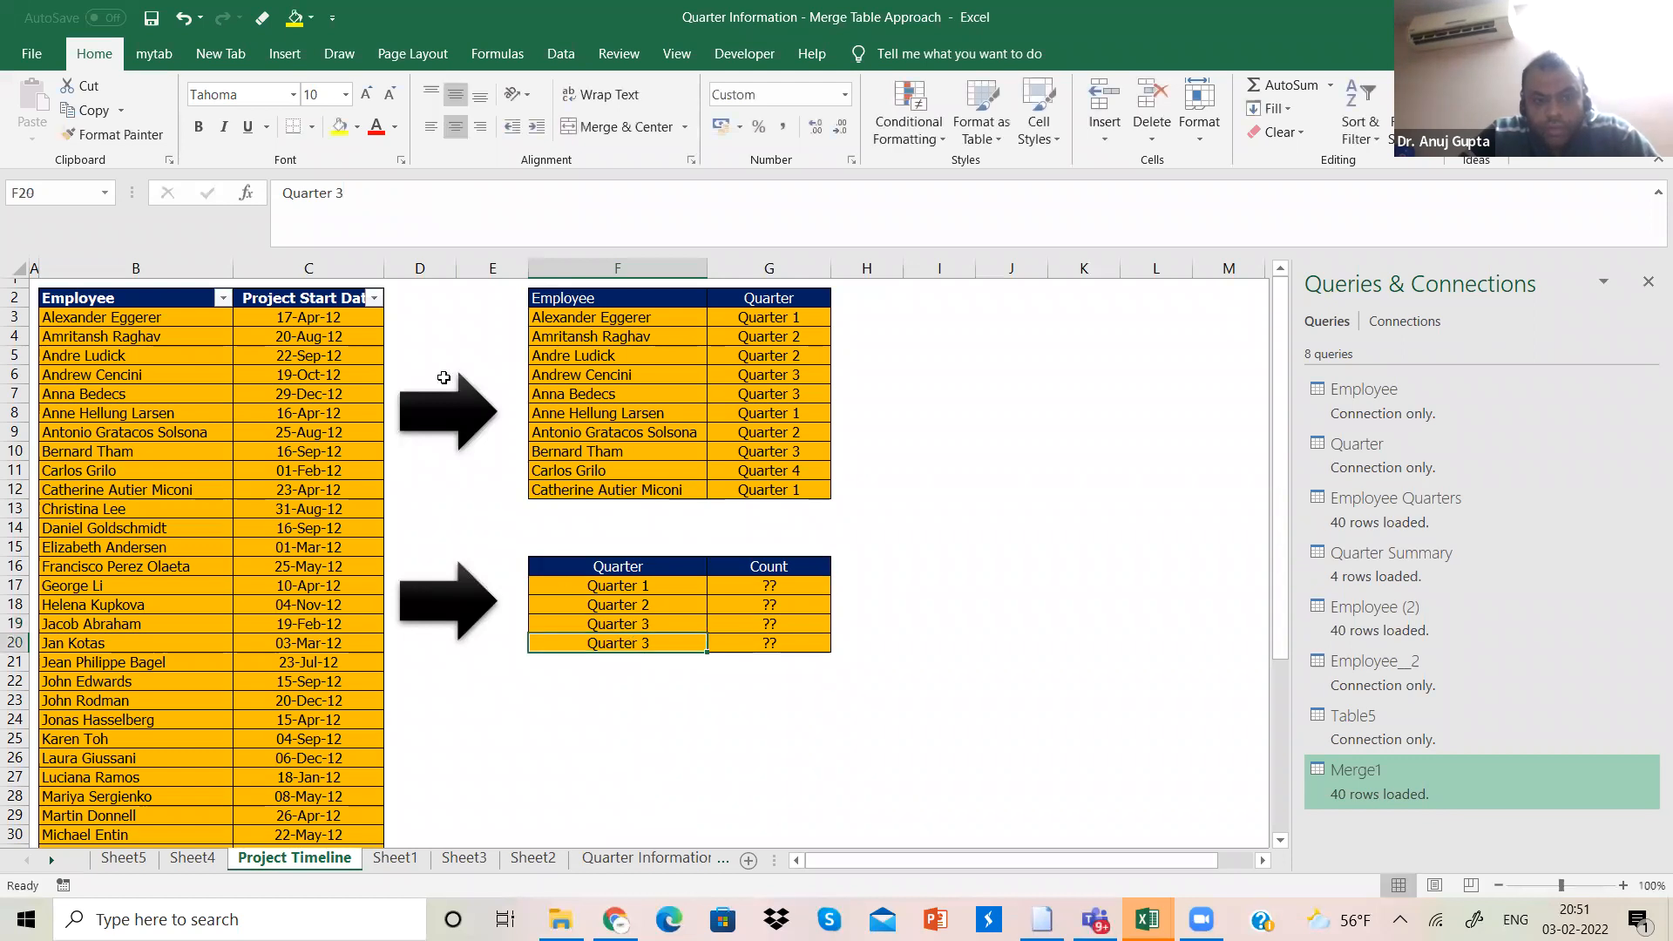
Step: Change the last quarter label of the count summary, cell F20, to Quarter 4
{"action": "left_click", "coordinate": [387, 187]}
{"action": "key", "text": "BackSpace"}
{"action": "type", "text": "4"}
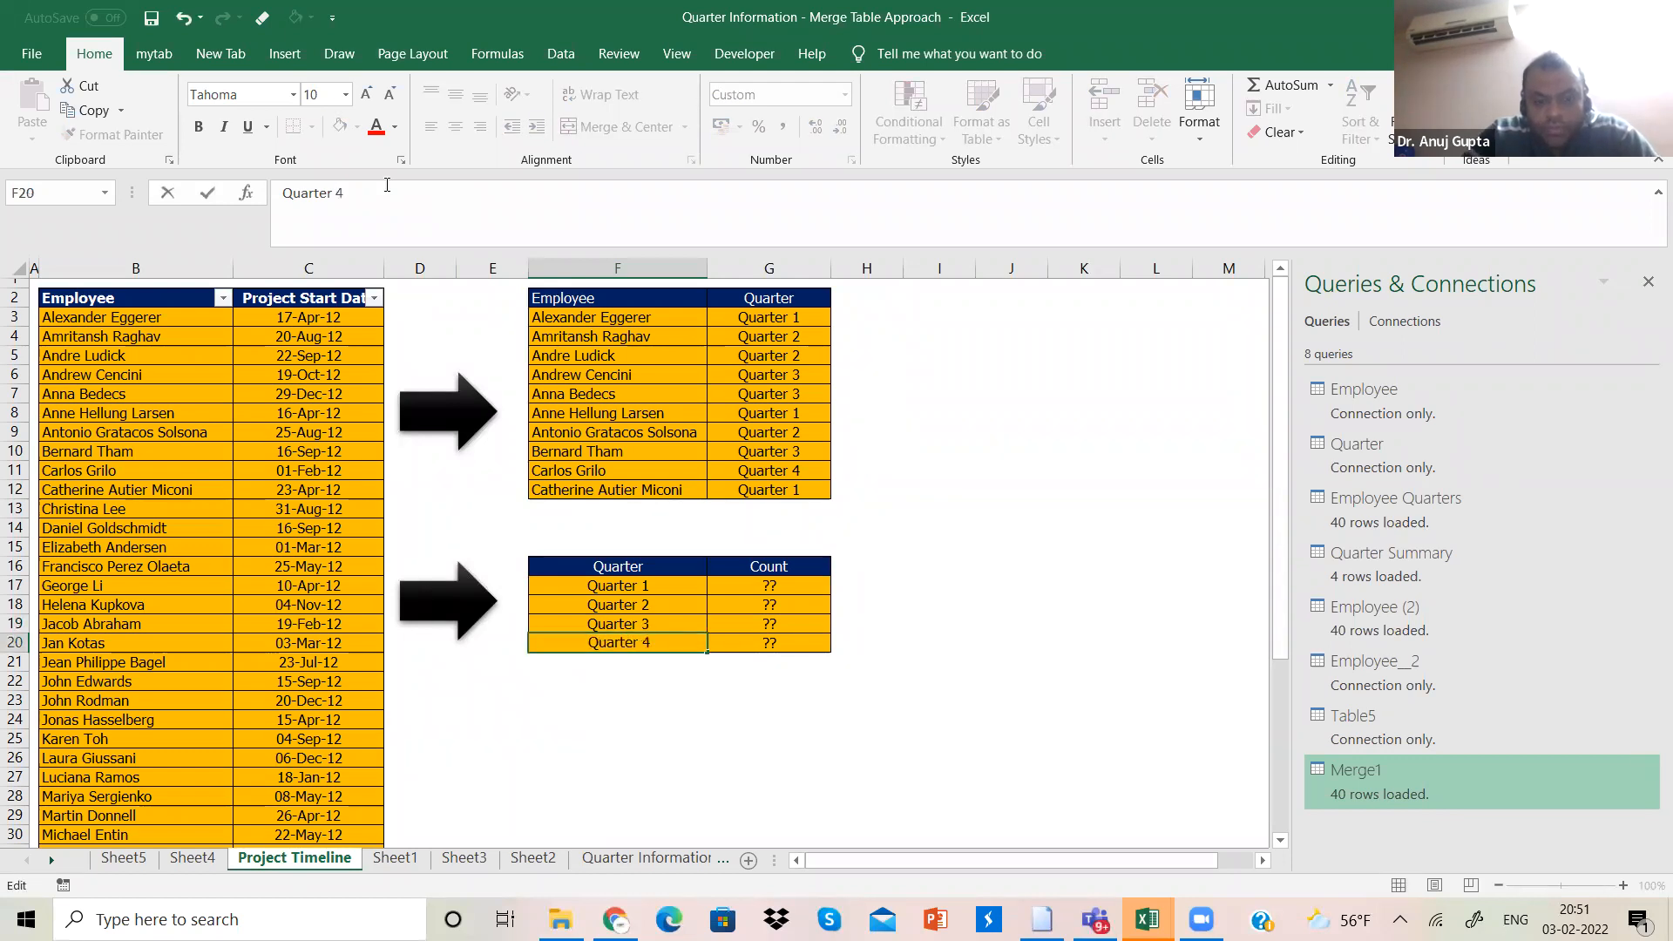
{"action": "key", "text": "ctrl+Return"}
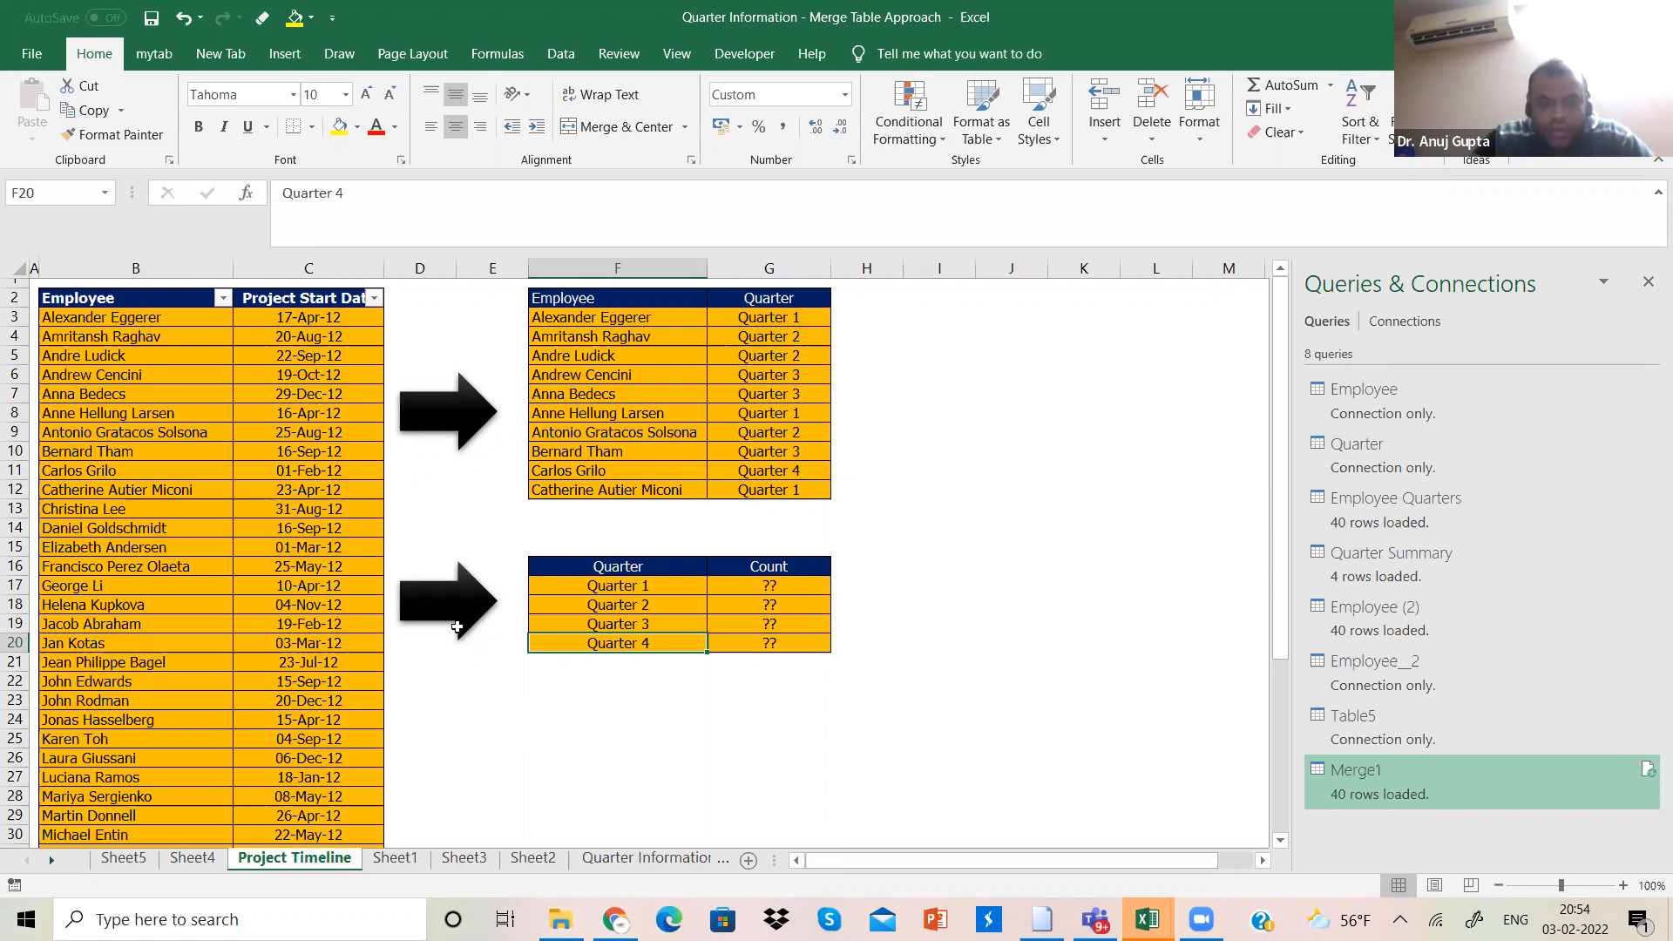
Step: Load the merged employee and quarter table on Sheet5 into Power Query as a new query
{"action": "left_click", "coordinate": [139, 861]}
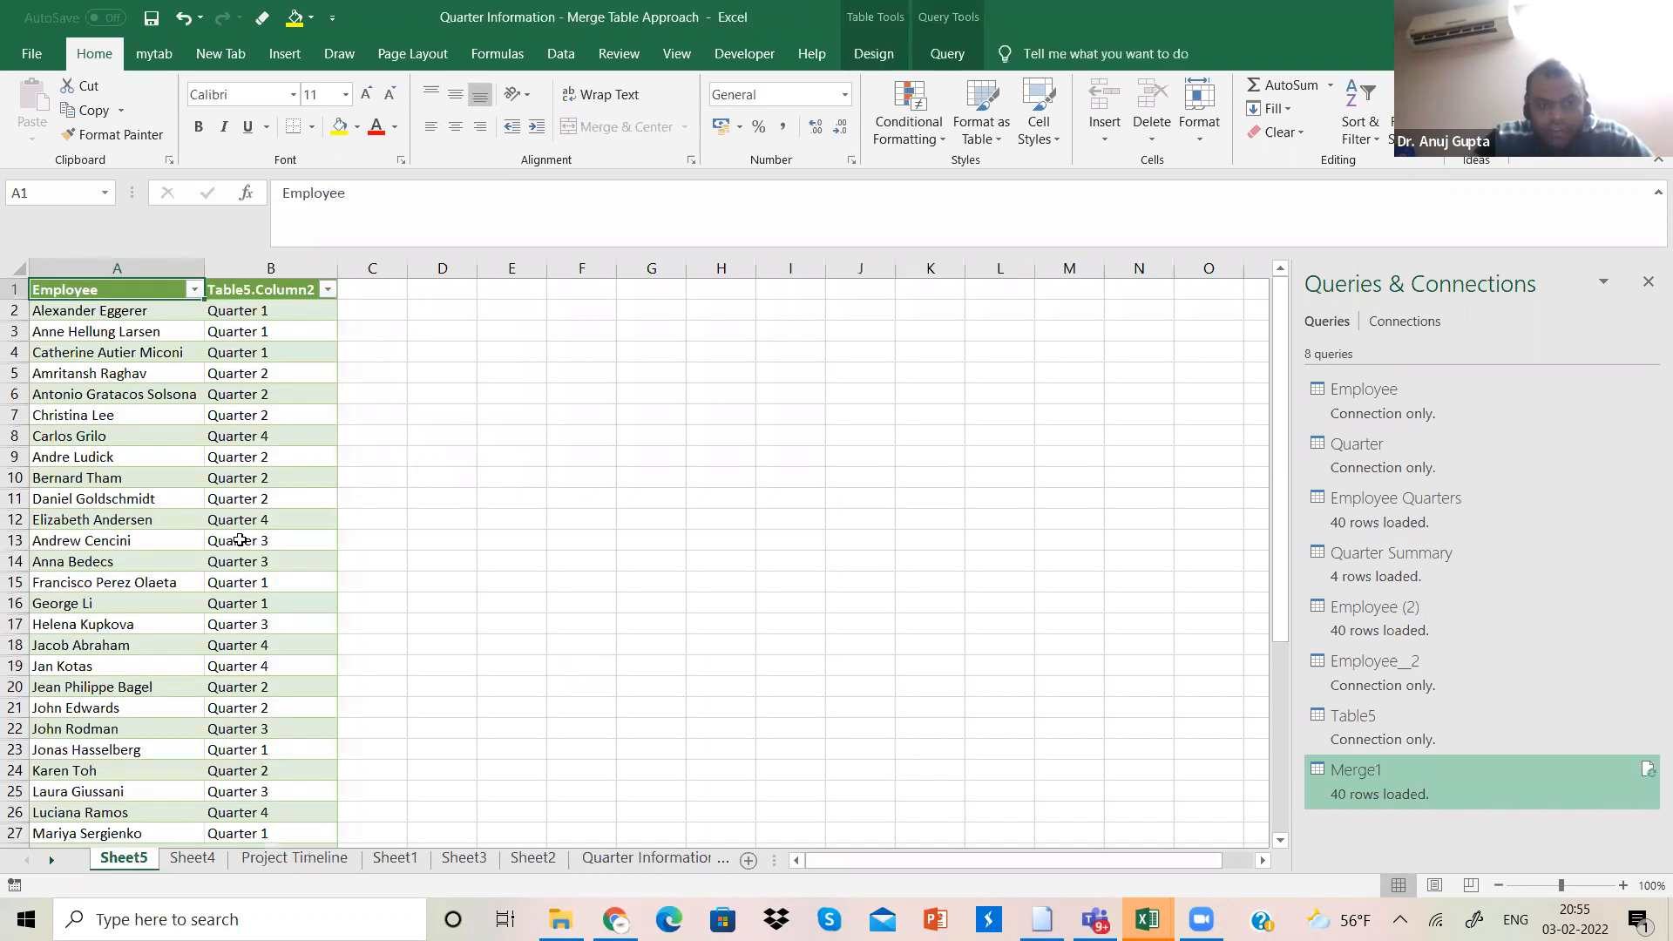
{"action": "left_click", "coordinate": [279, 491]}
{"action": "left_click", "coordinate": [562, 53]}
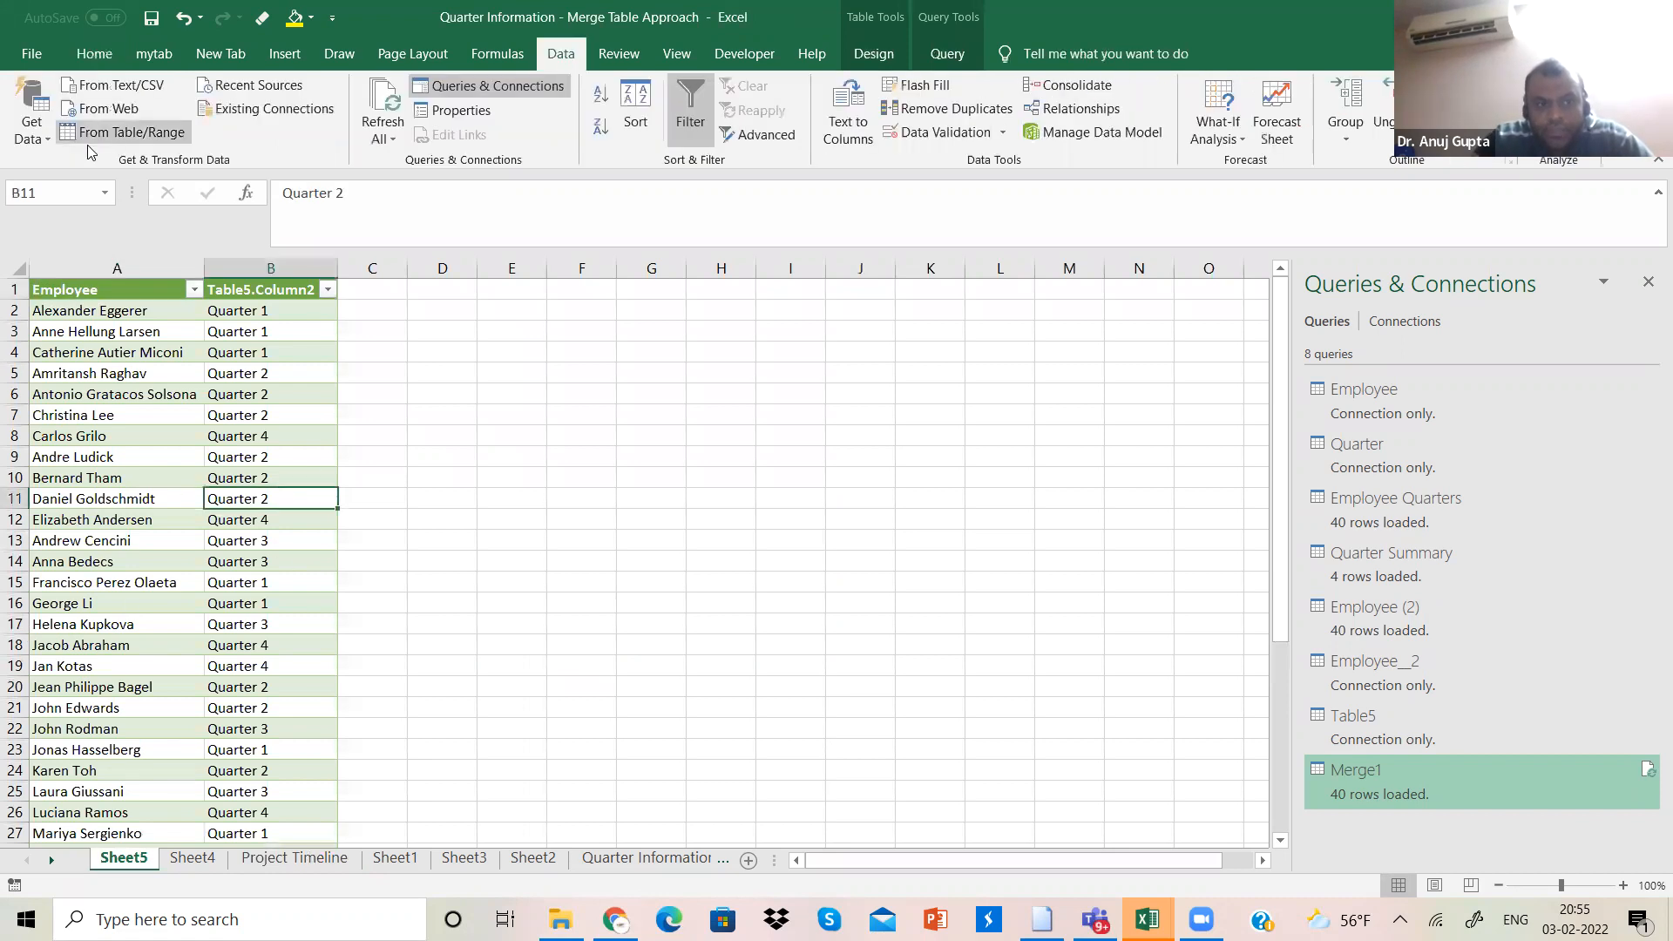
{"action": "left_click", "coordinate": [45, 131]}
{"action": "left_click", "coordinate": [118, 126]}
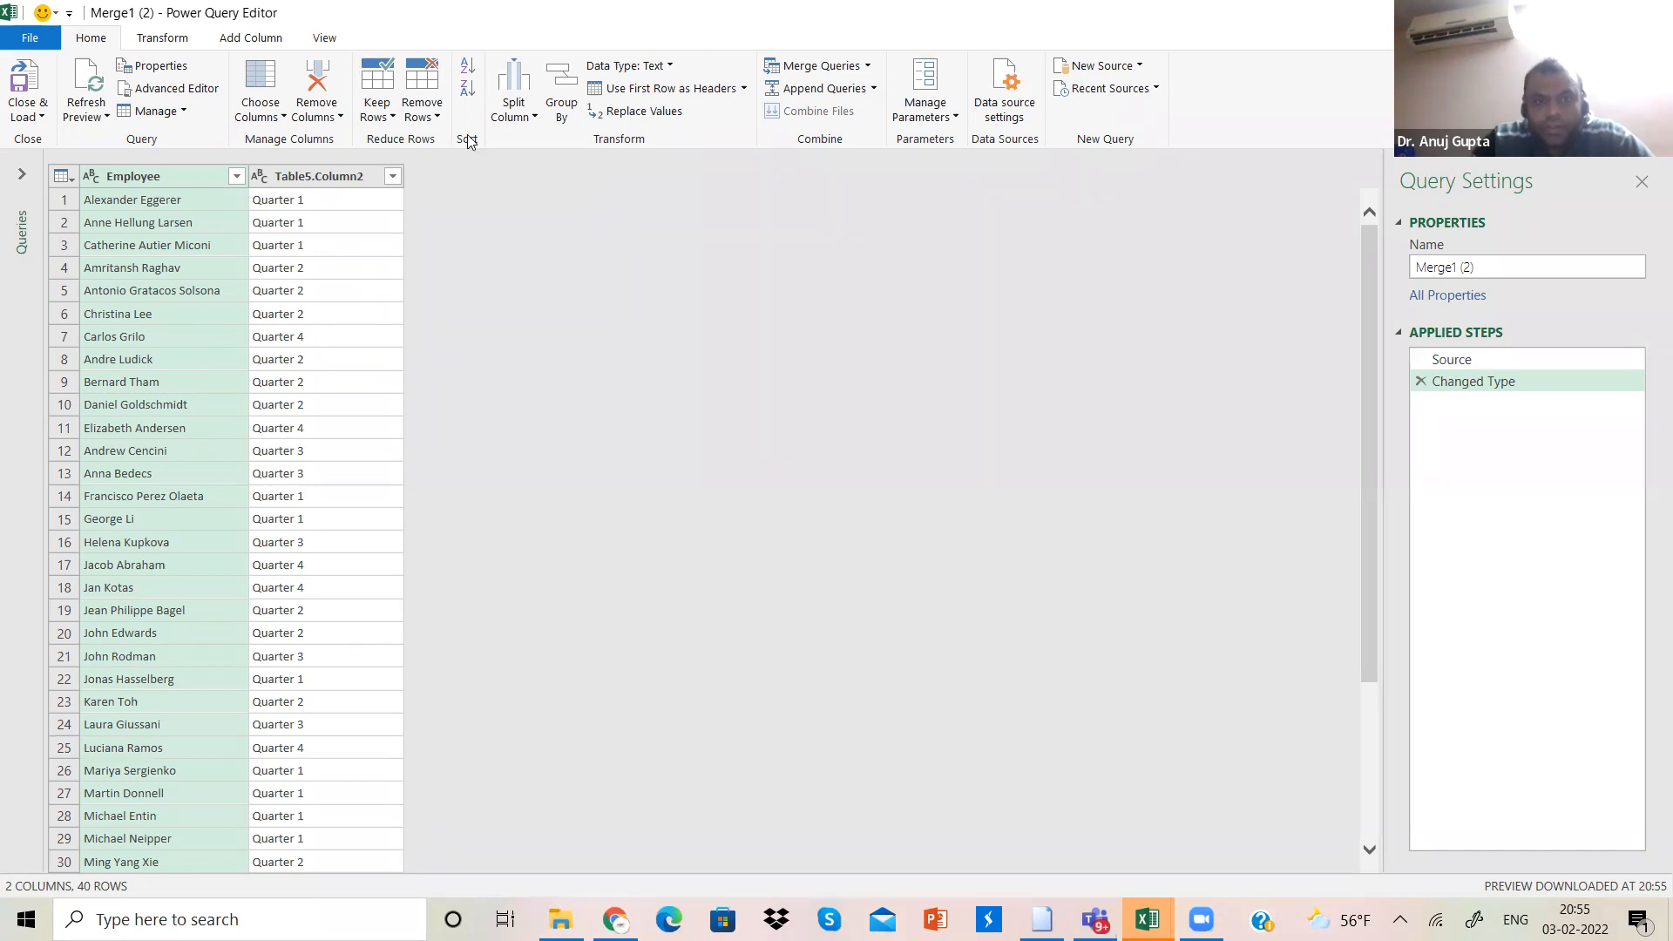
Step: Set up a basic Group By on Table5.Column2 with the Count Rows operation and a new column named total
{"action": "left_click", "coordinate": [560, 113]}
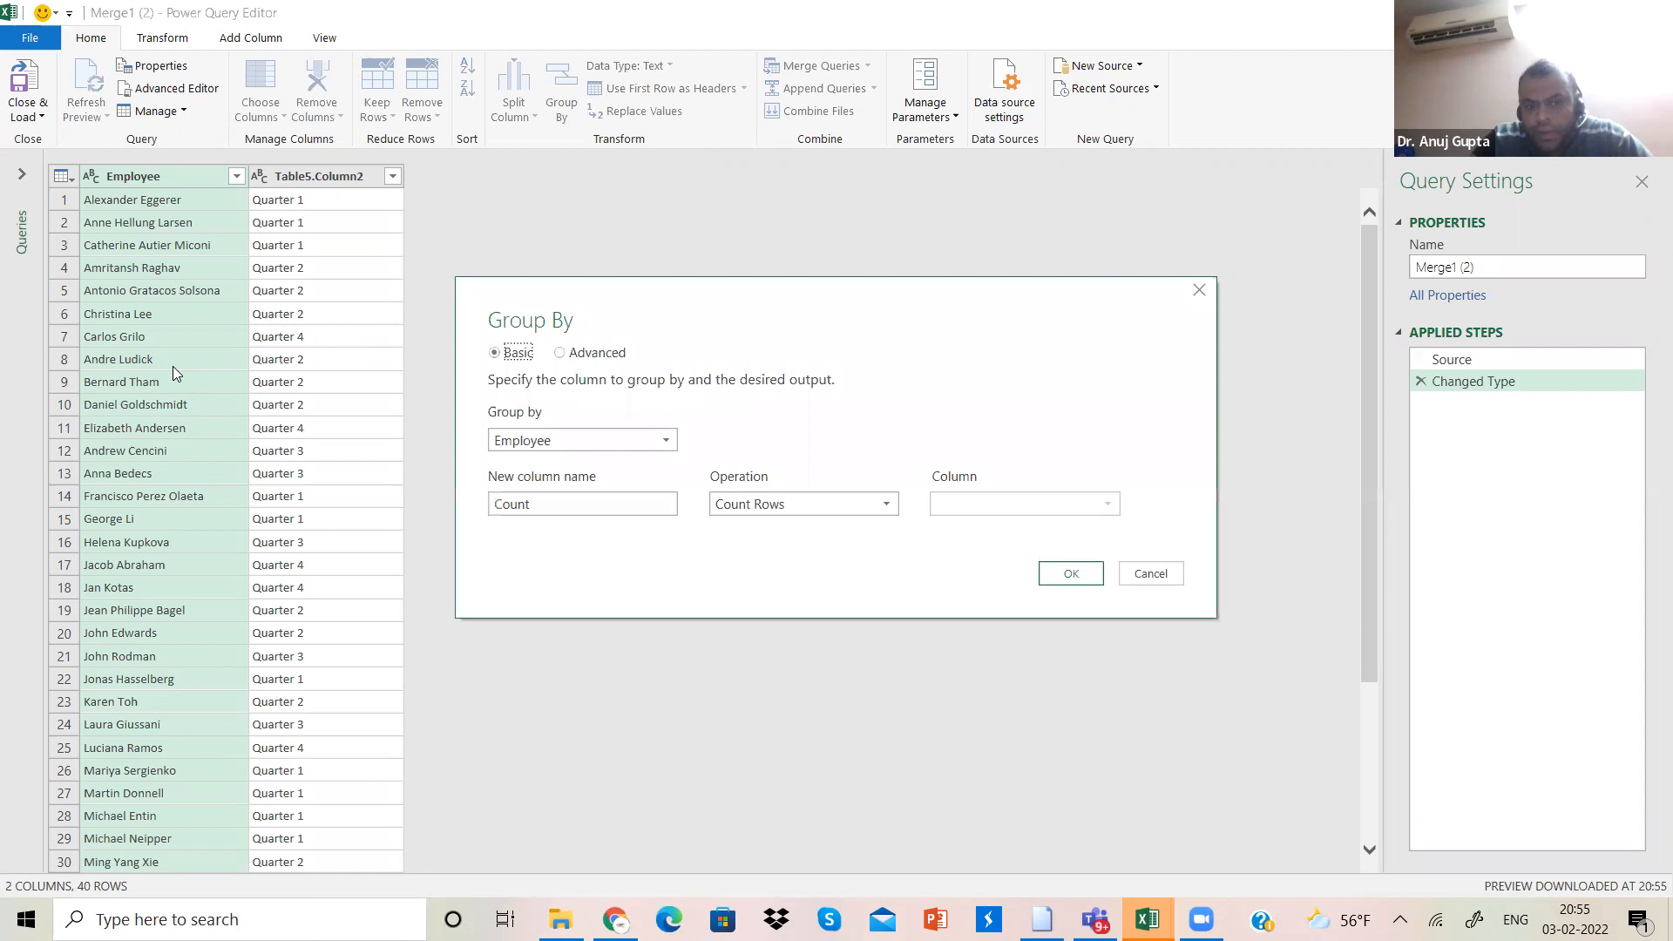
{"action": "left_click", "coordinate": [666, 441]}
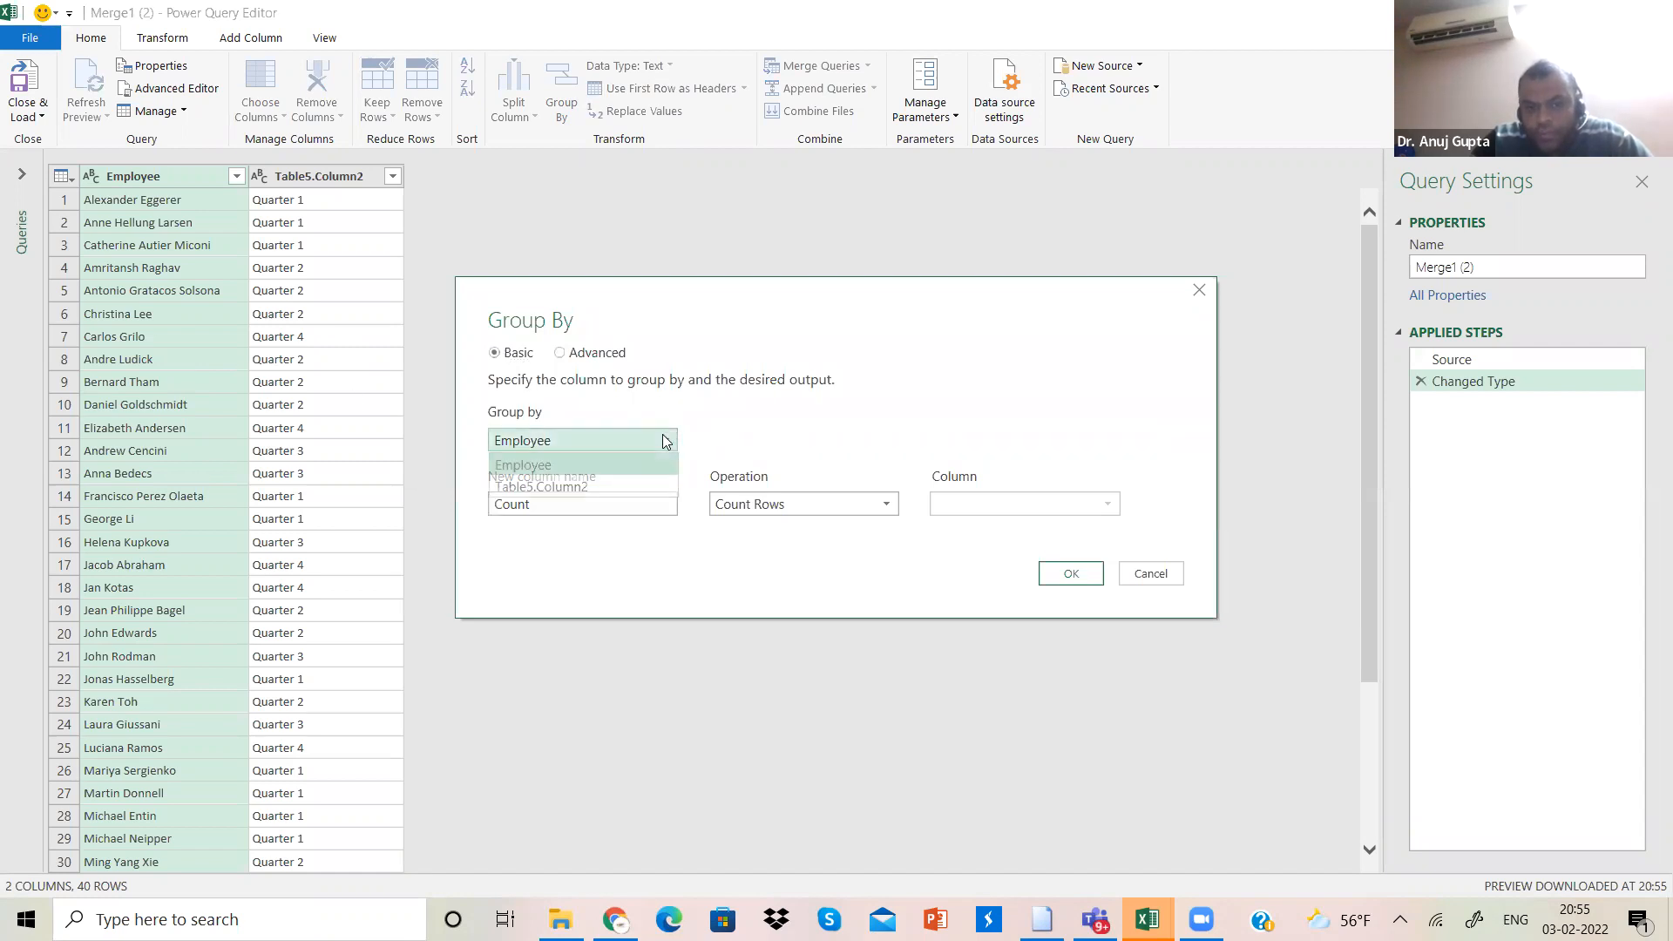
{"action": "left_click", "coordinate": [615, 488]}
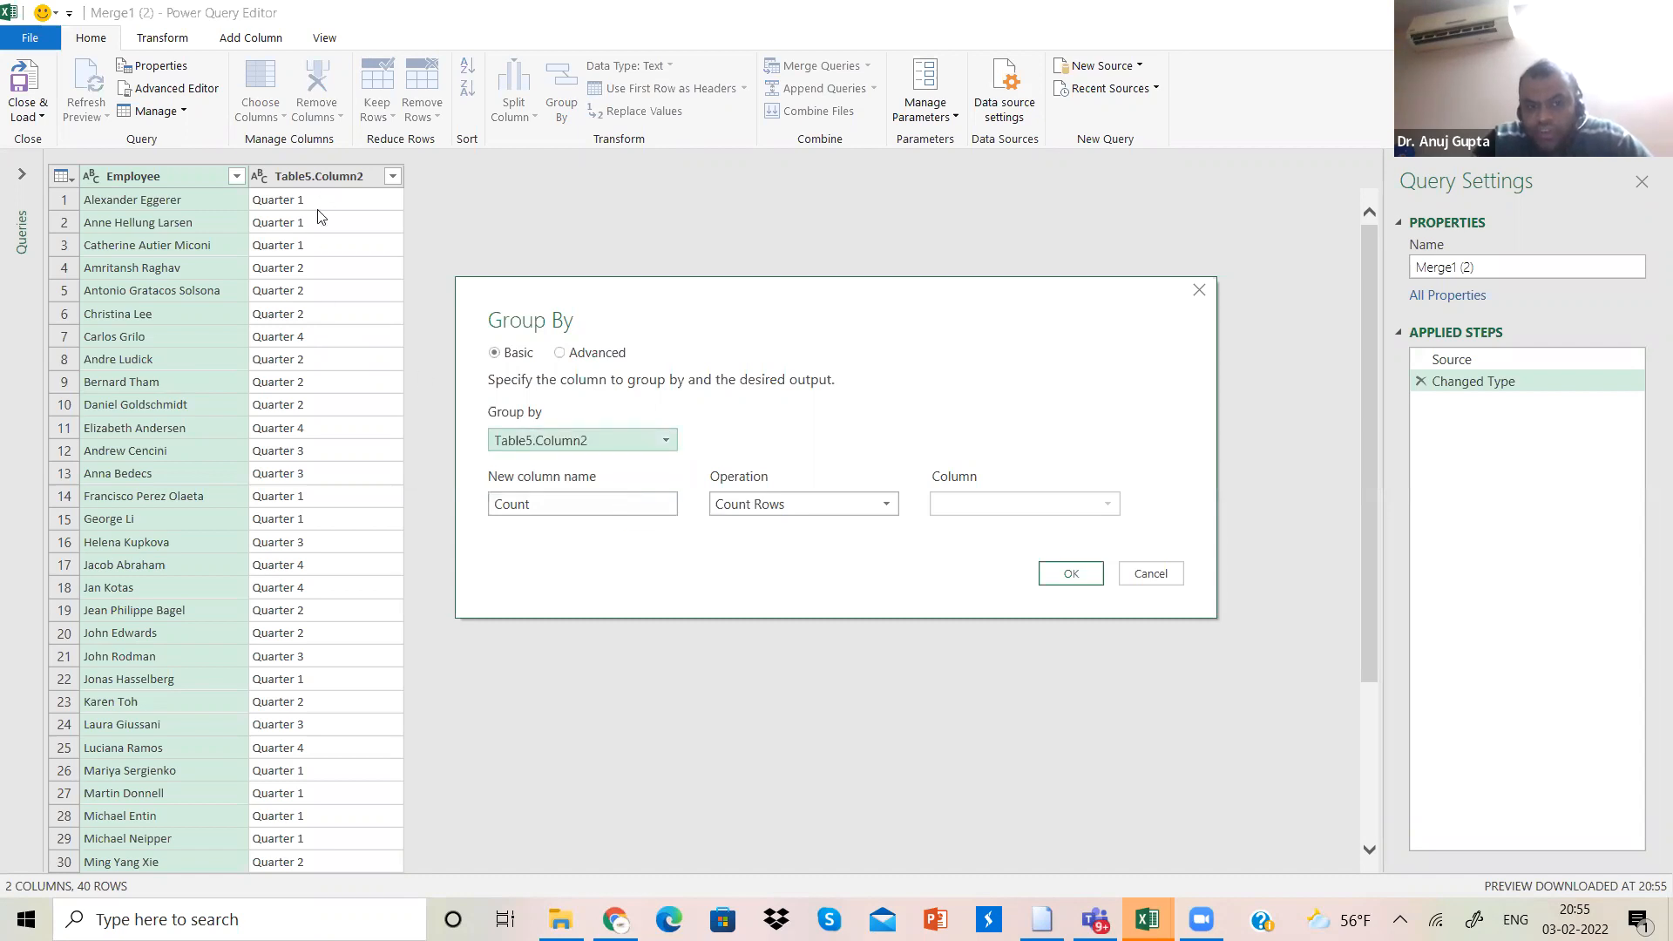
{"action": "left_click", "coordinate": [545, 509]}
{"action": "double_click", "coordinate": [547, 511]}
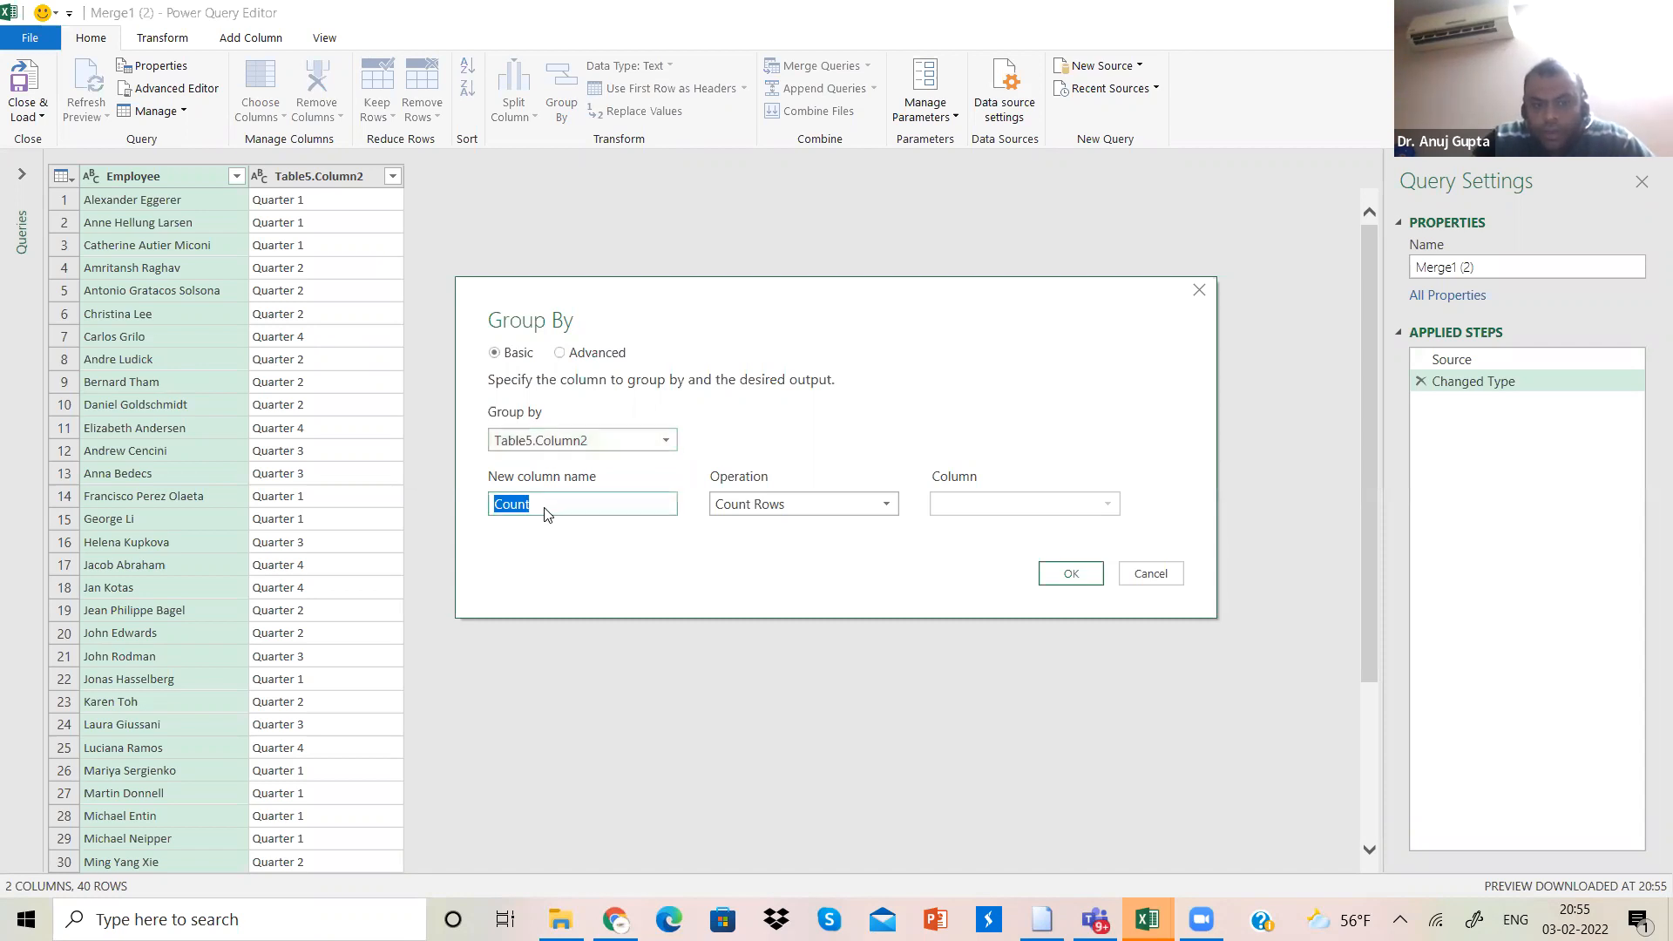
{"action": "type", "text": "t"}
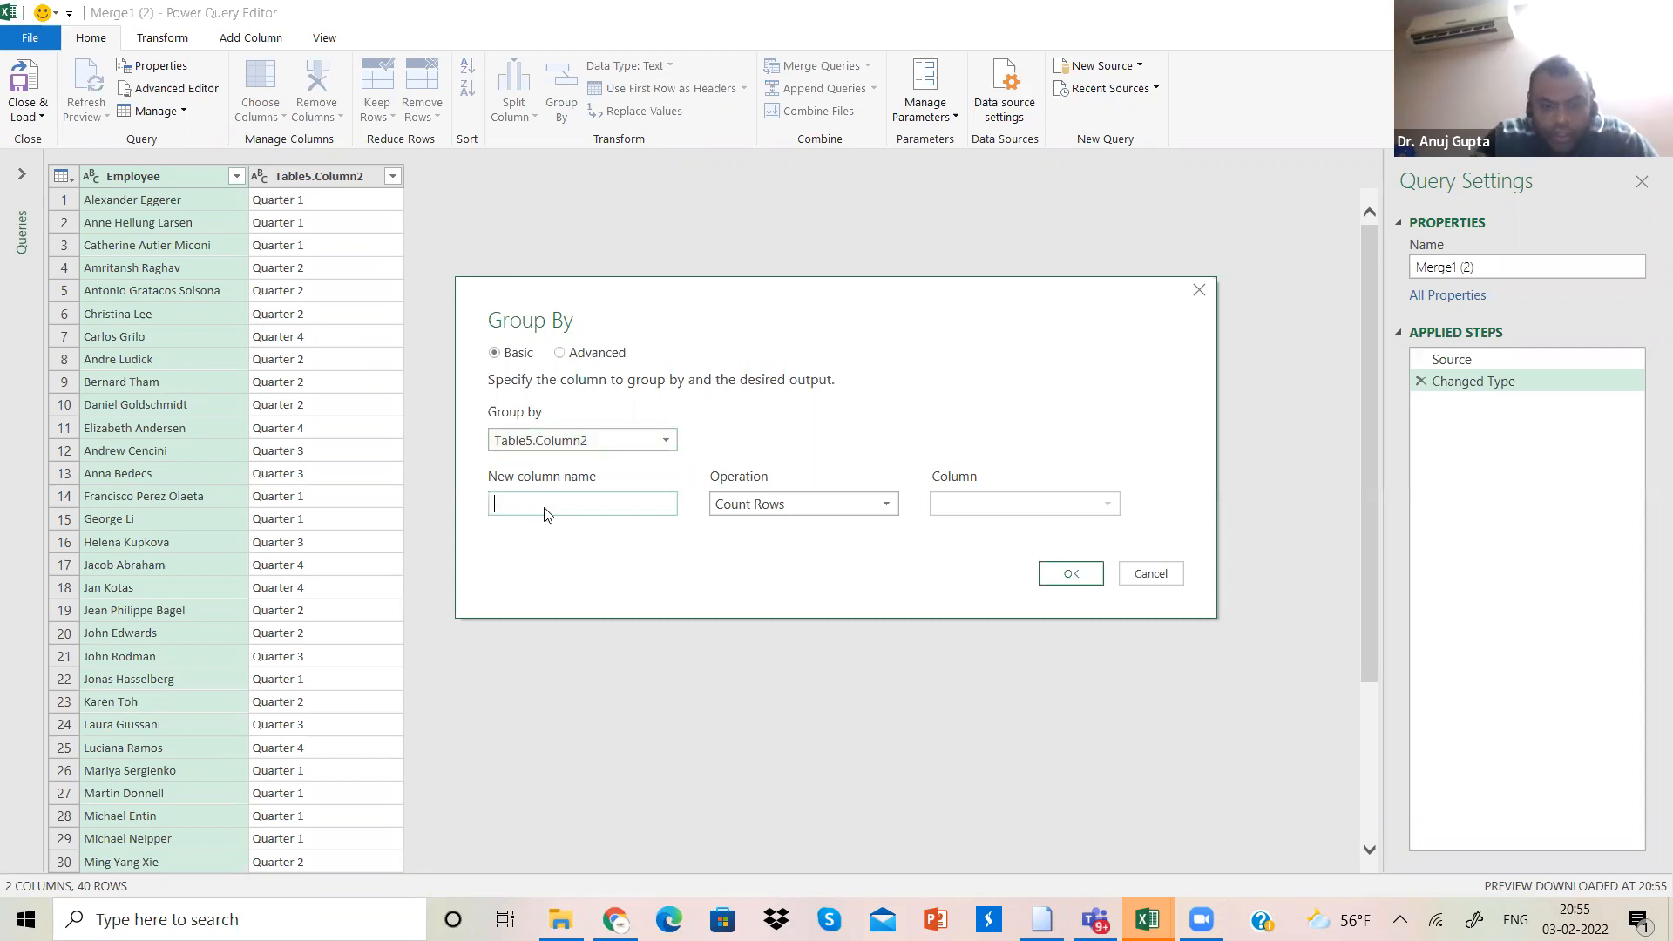
{"action": "type", "text": "otal"}
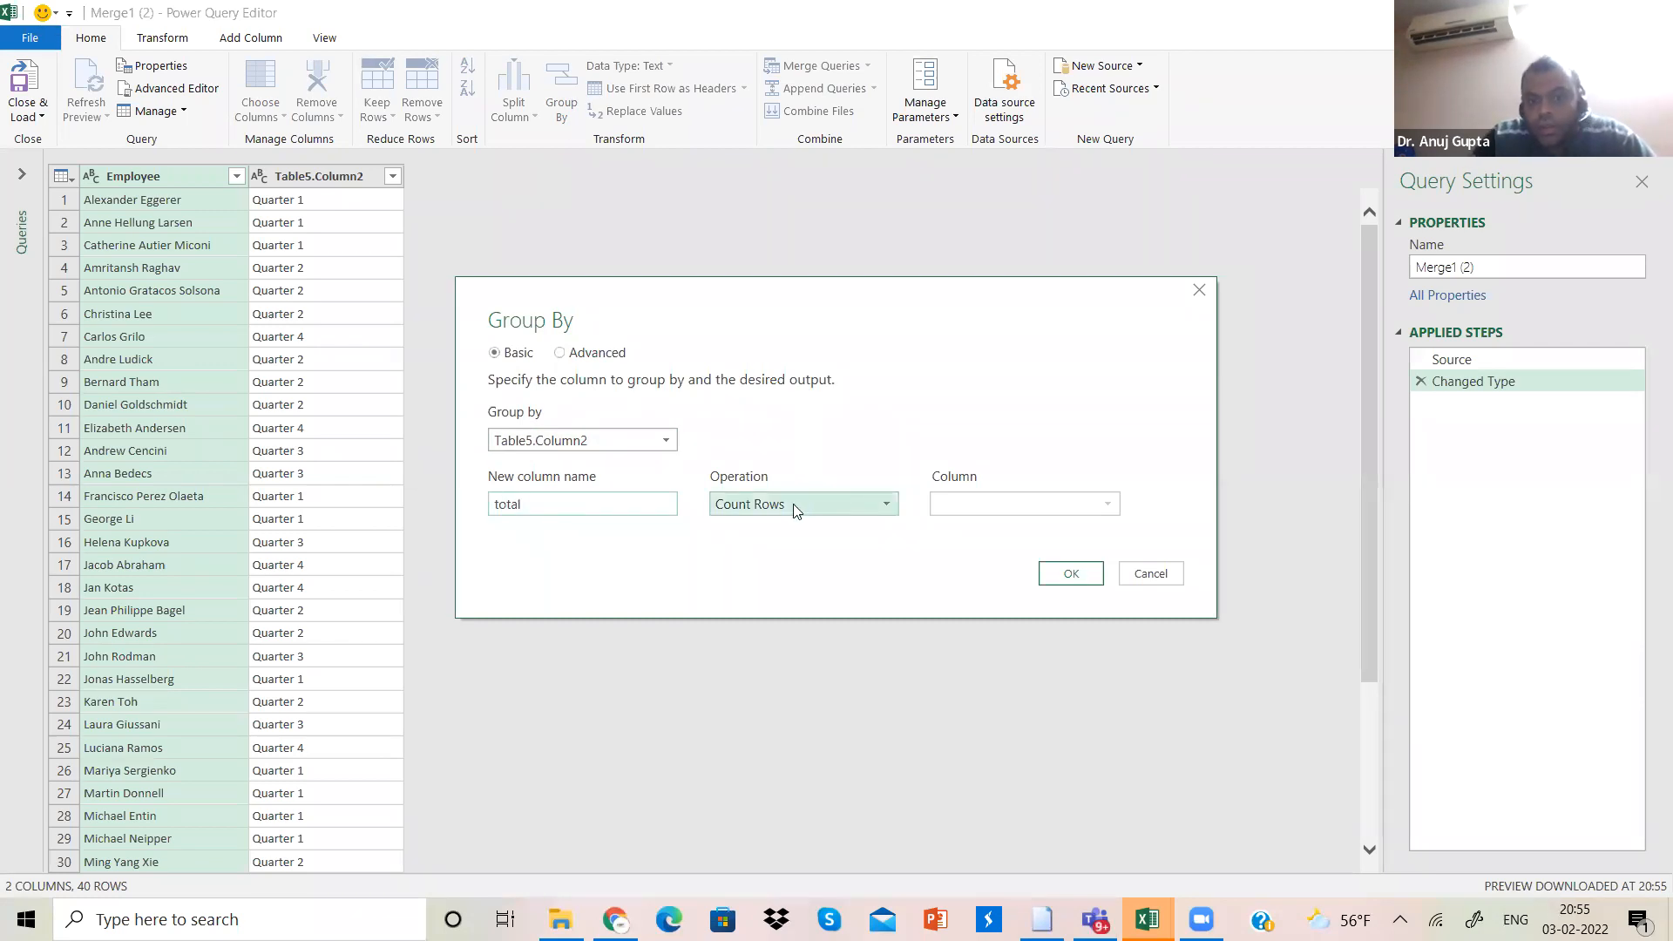
{"action": "left_click", "coordinate": [869, 512]}
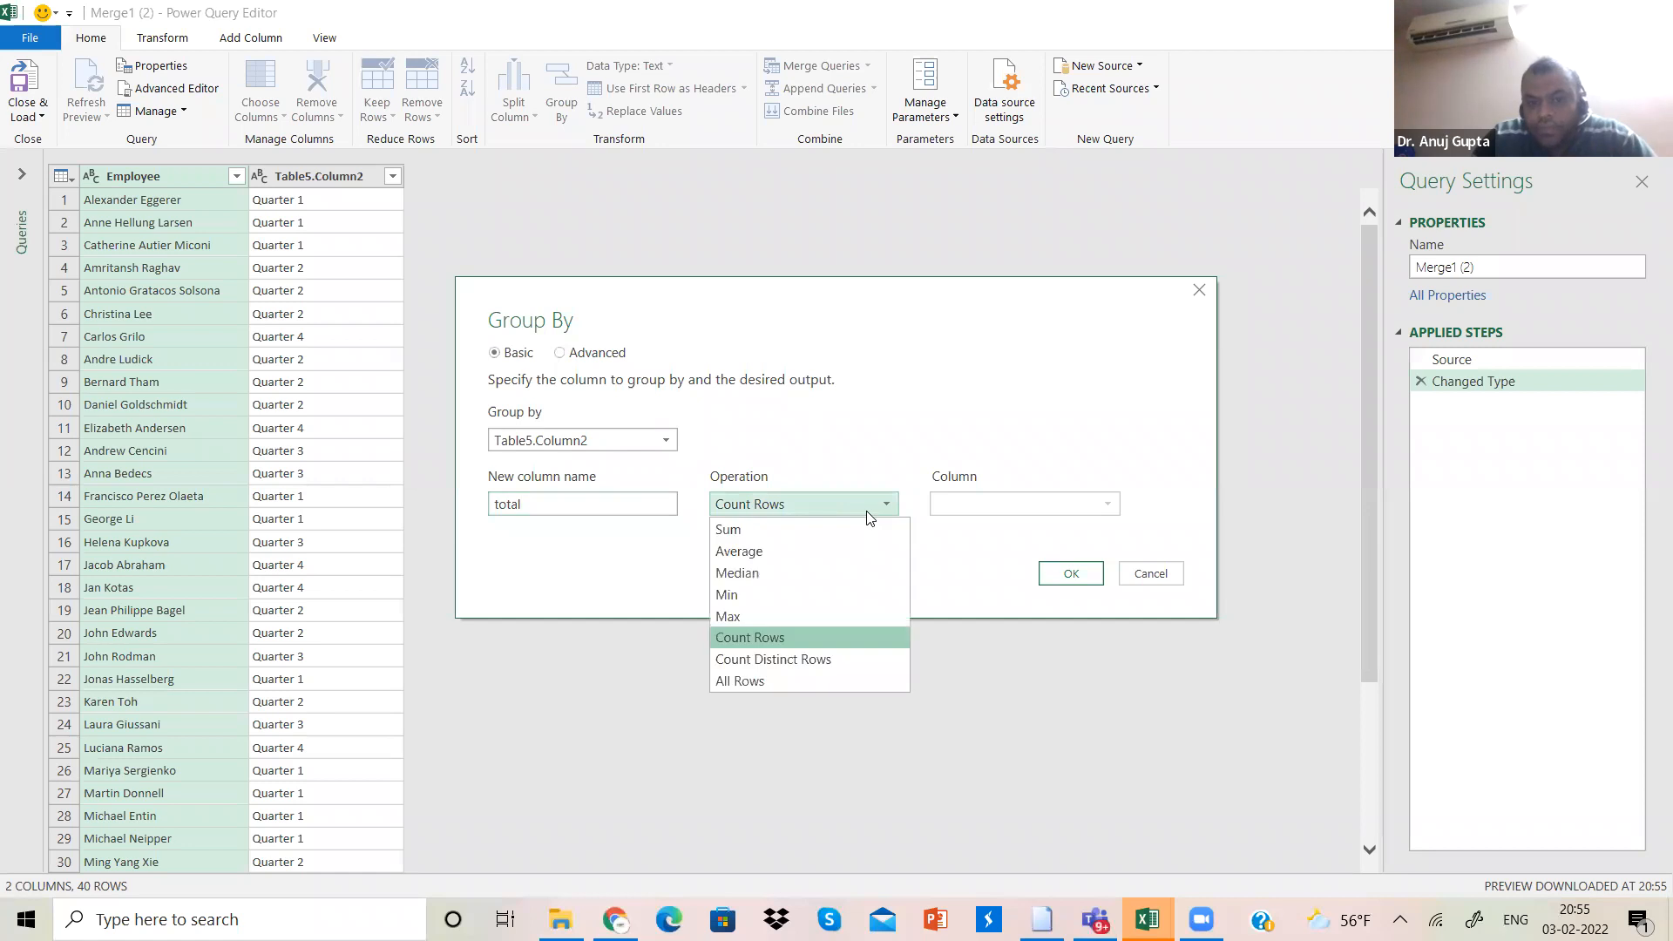
{"action": "left_click", "coordinate": [819, 638]}
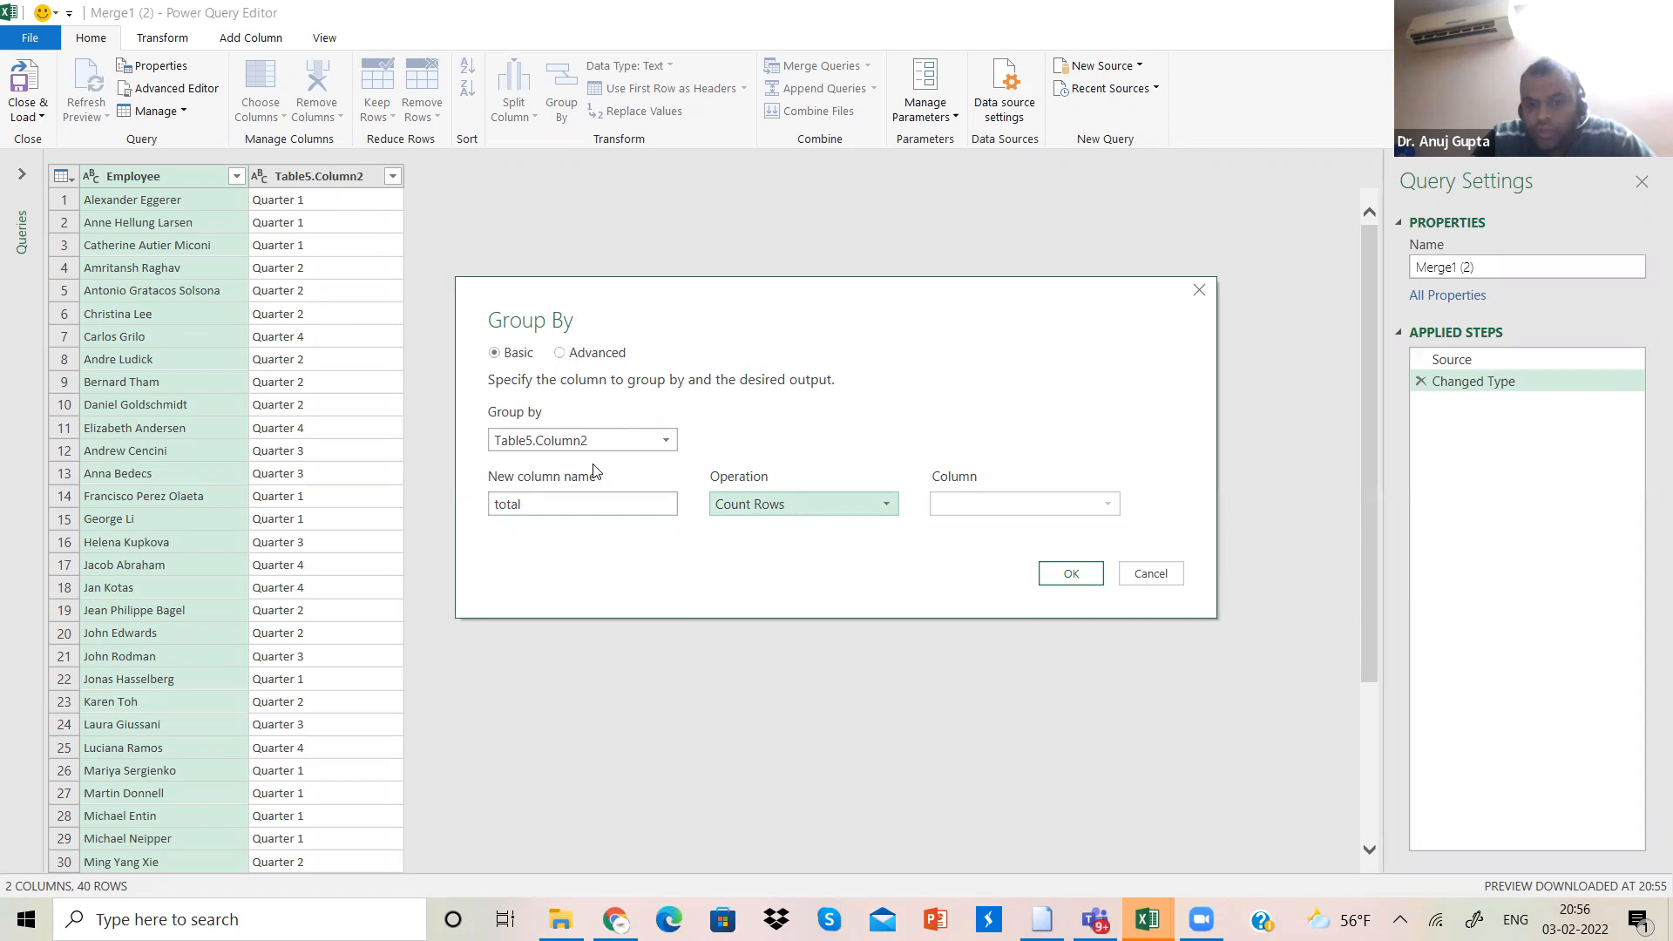
Step: Rename the new grouping column as count, keep Table5.Column2 as the grouping column, and apply the Group By
{"action": "left_click", "coordinate": [977, 508]}
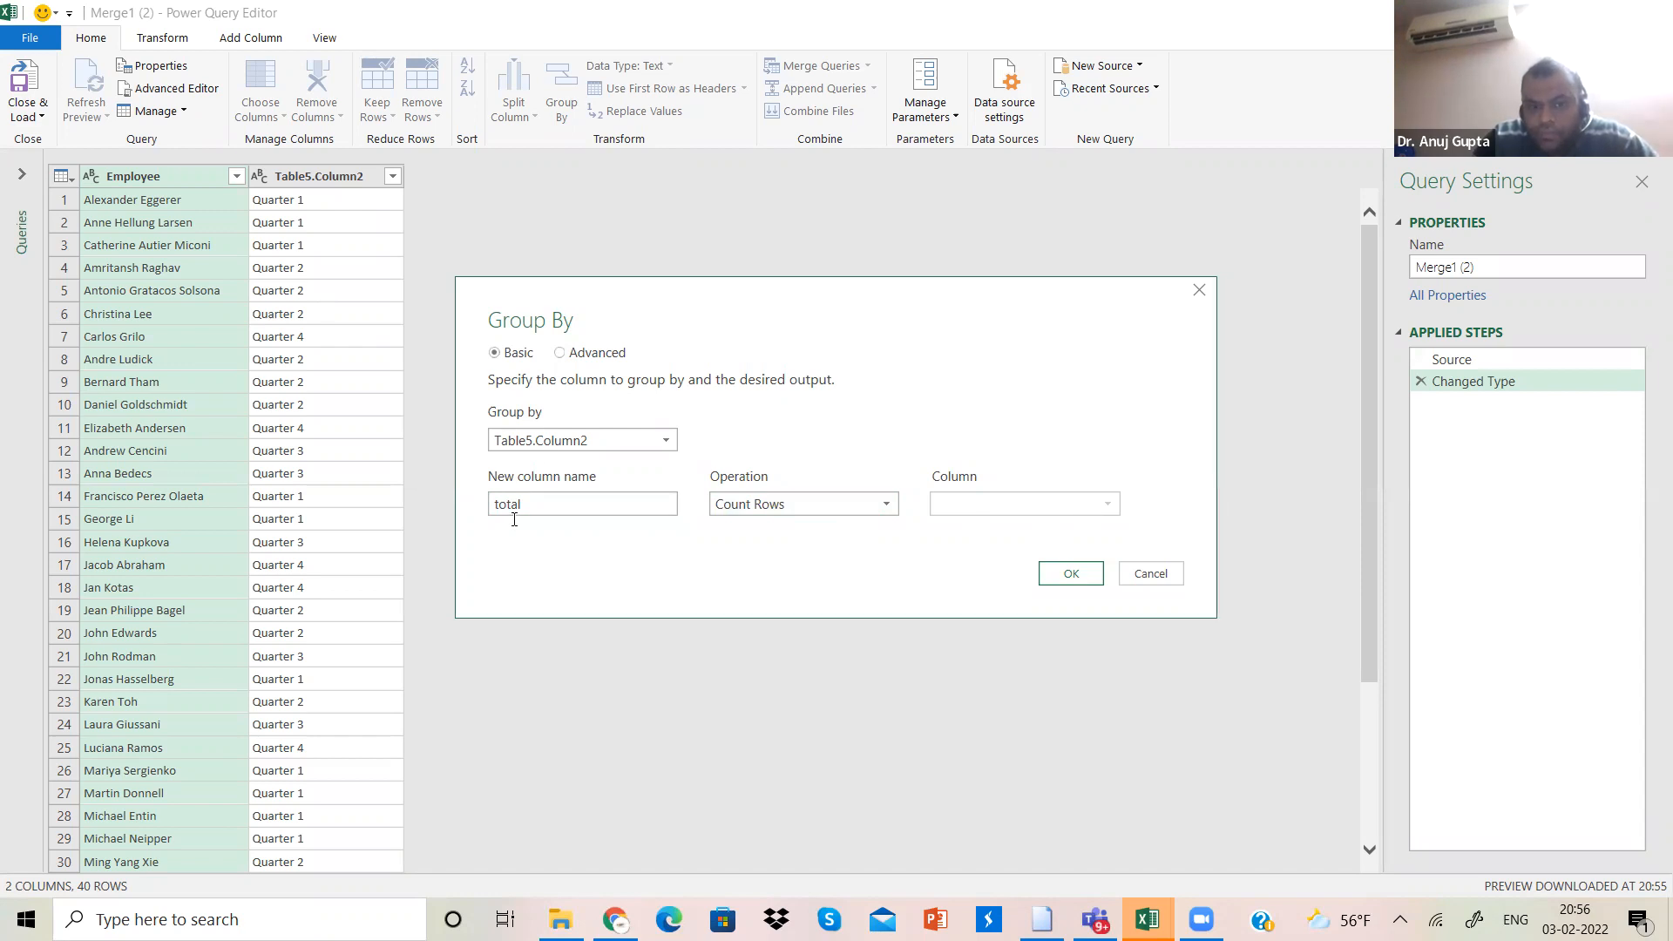
{"action": "left_click", "coordinate": [636, 436]}
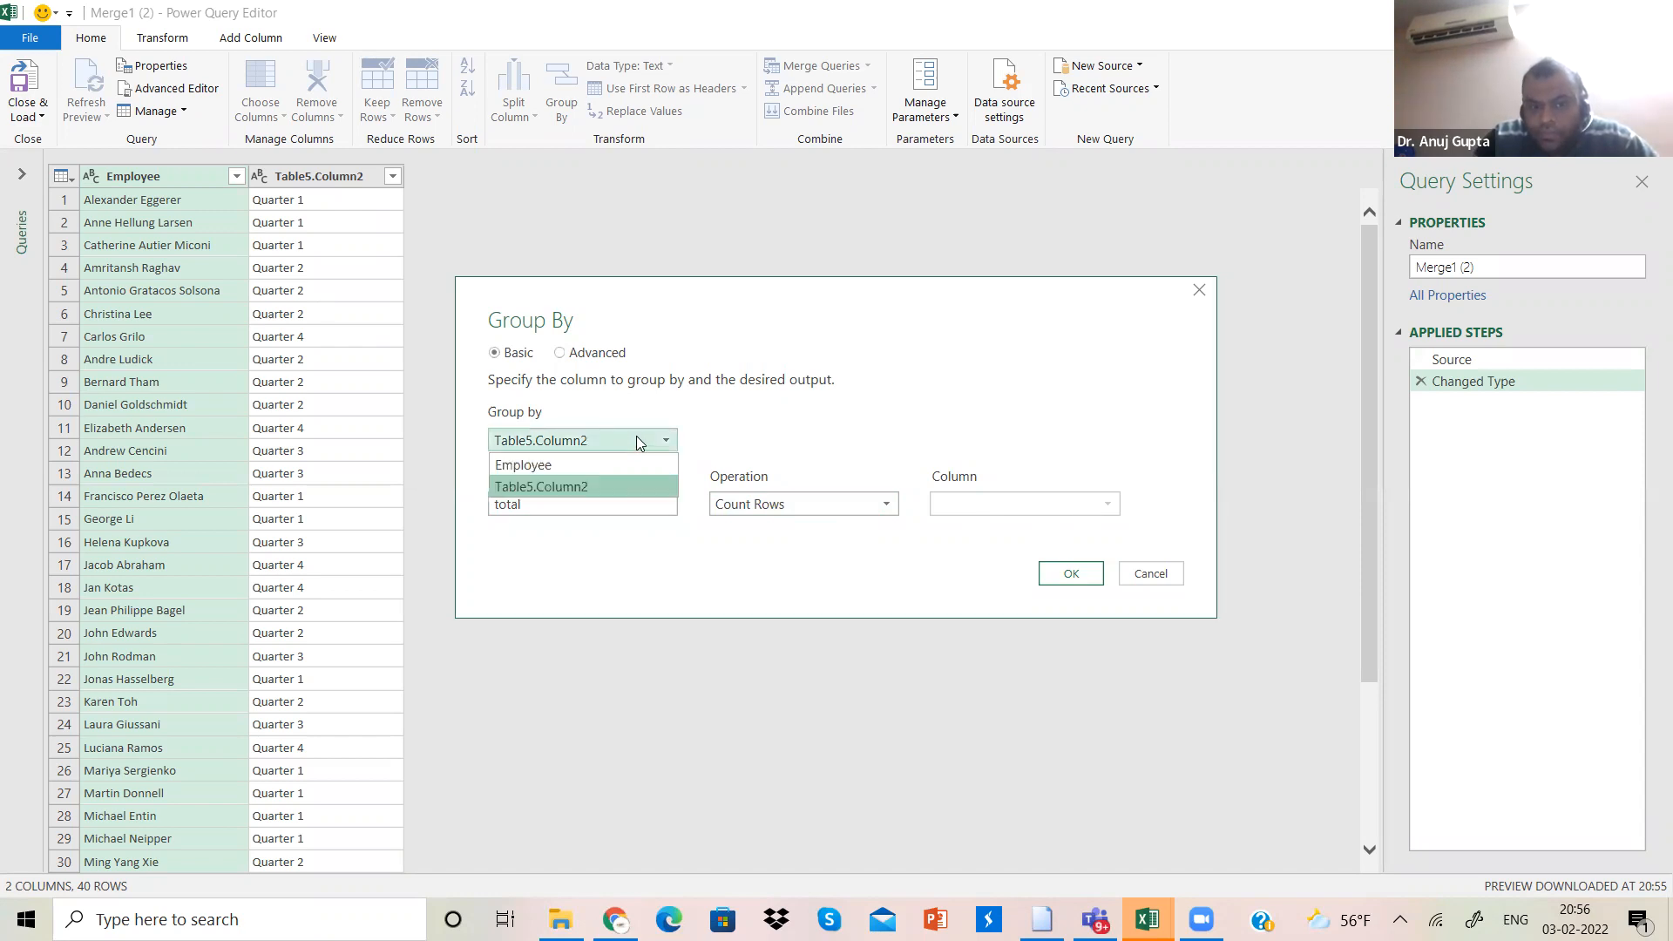
{"action": "left_click", "coordinate": [568, 487]}
{"action": "left_click", "coordinate": [566, 497]}
{"action": "key", "text": "BackSpace"}
{"action": "key", "text": "BackSpace"}
{"action": "key", "text": "BackSpace"}
{"action": "key", "text": "BackSpace"}
{"action": "key", "text": "BackSpace"}
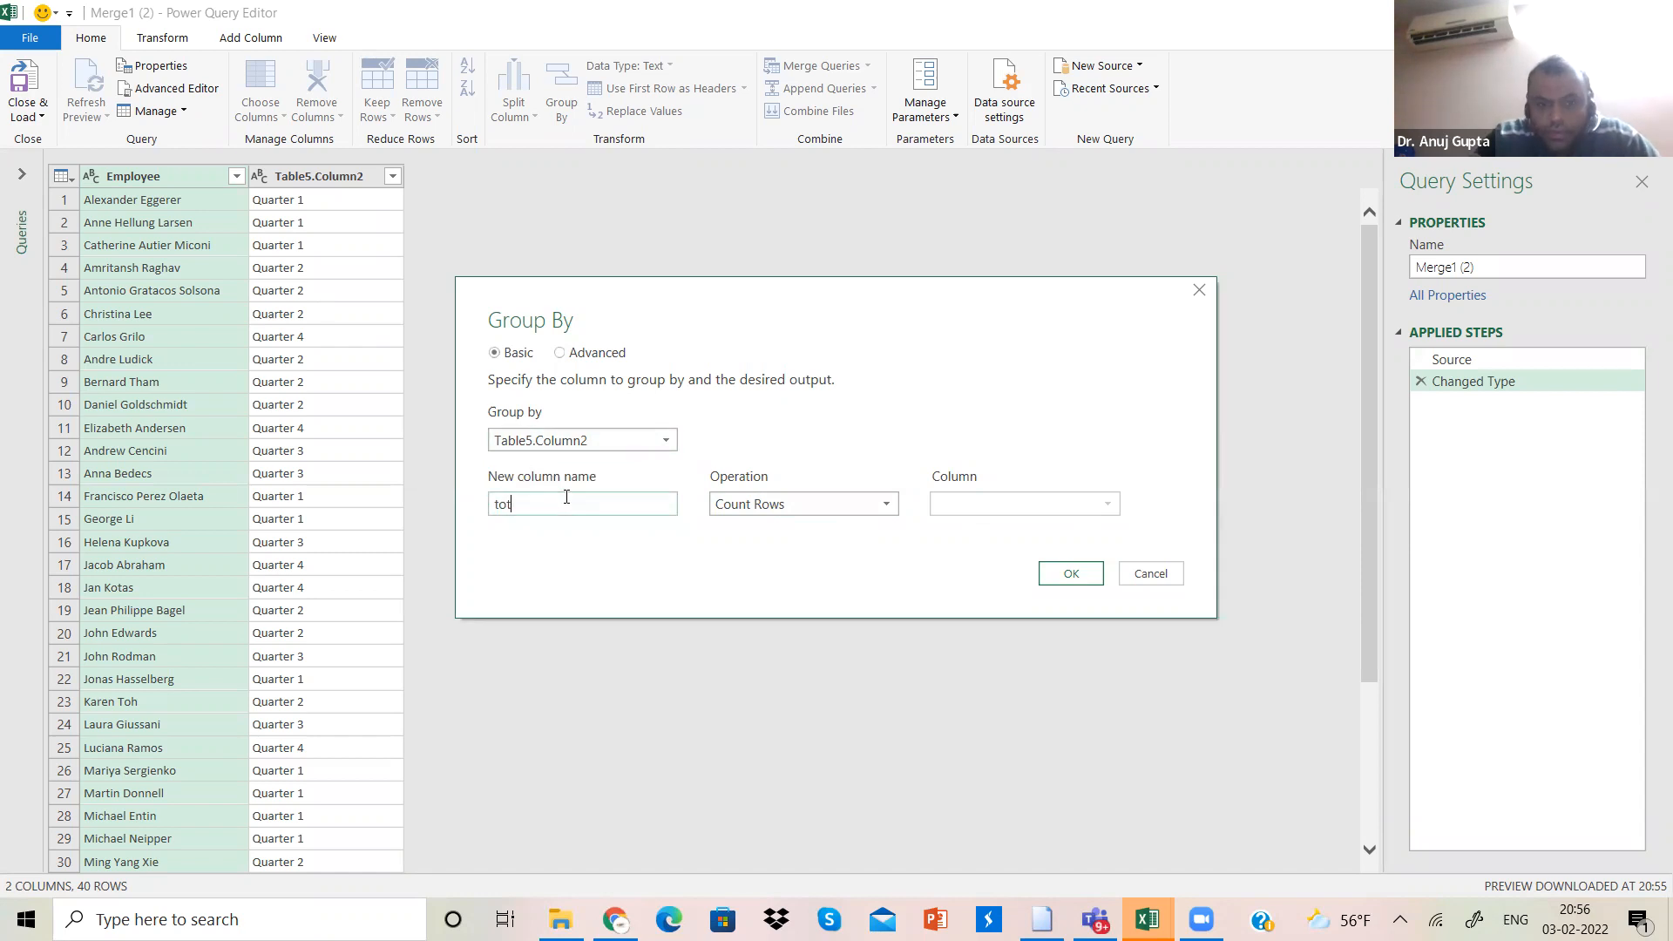
{"action": "type", "text": "count"}
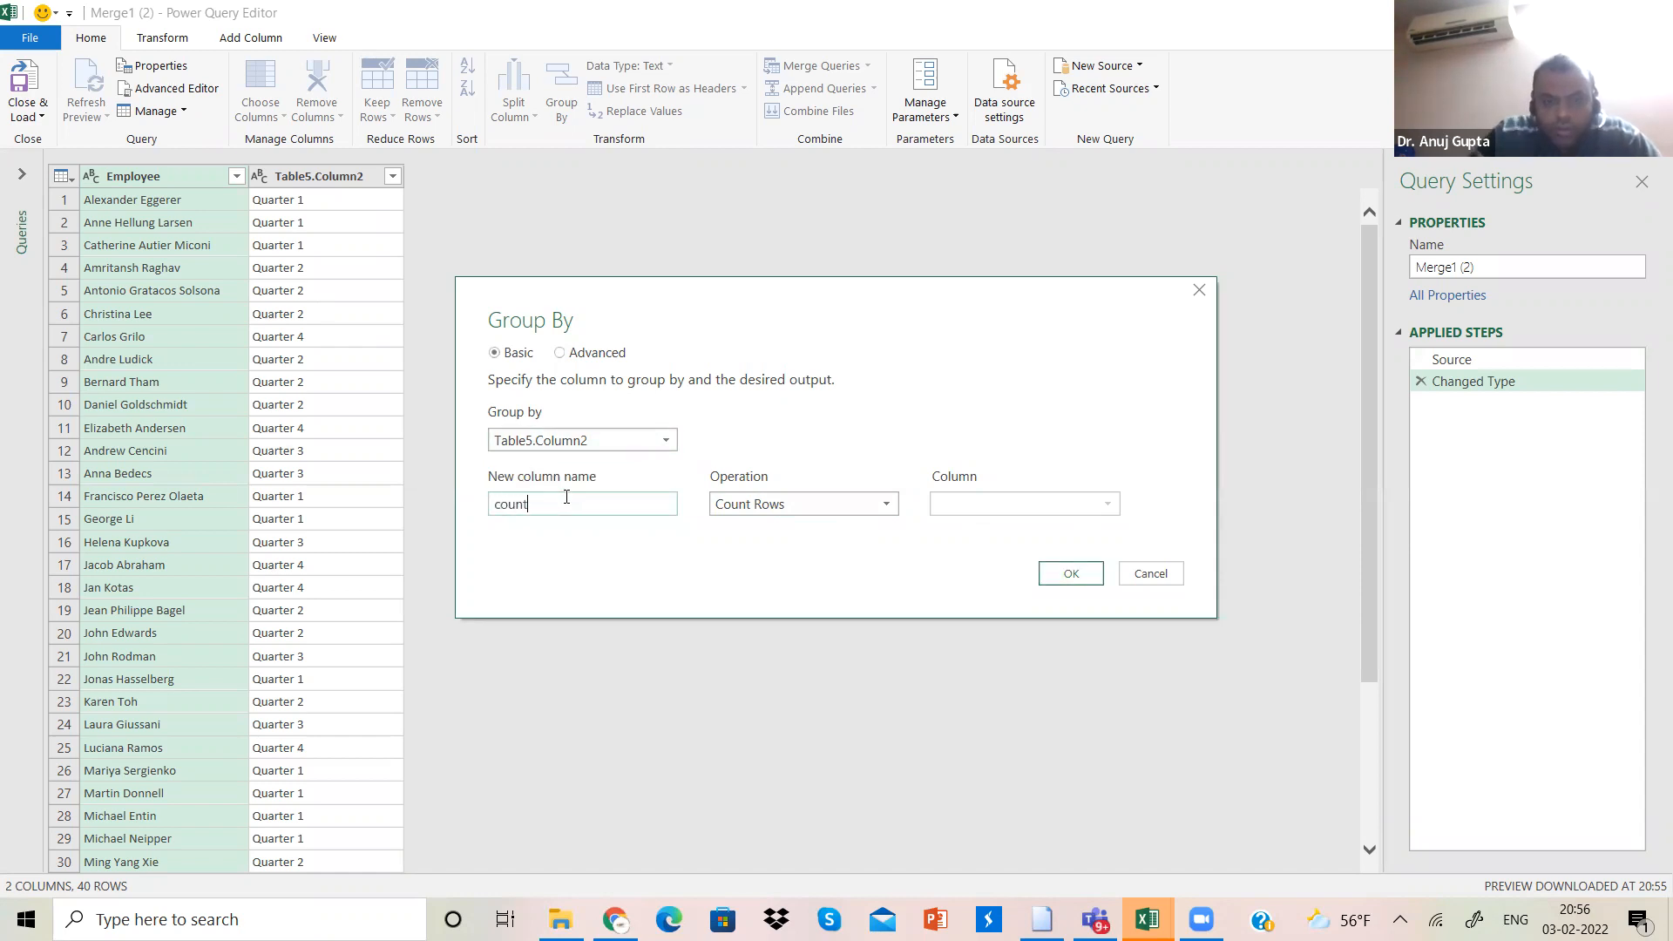
{"action": "key", "text": "Tab"}
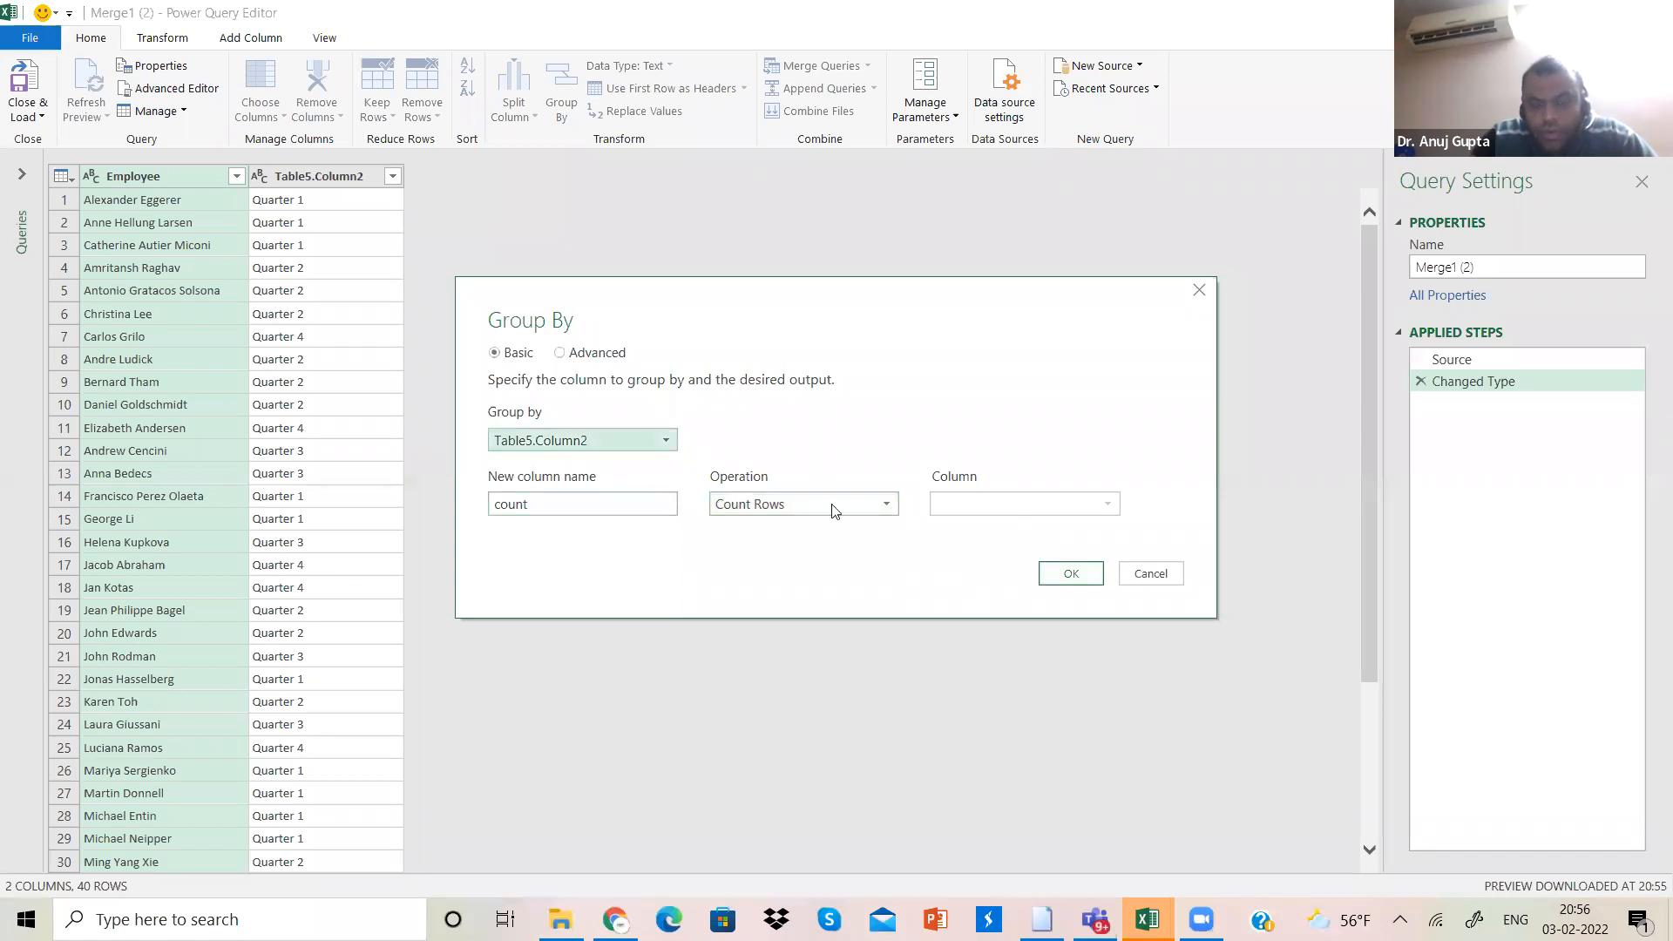
{"action": "left_click", "coordinate": [1072, 572]}
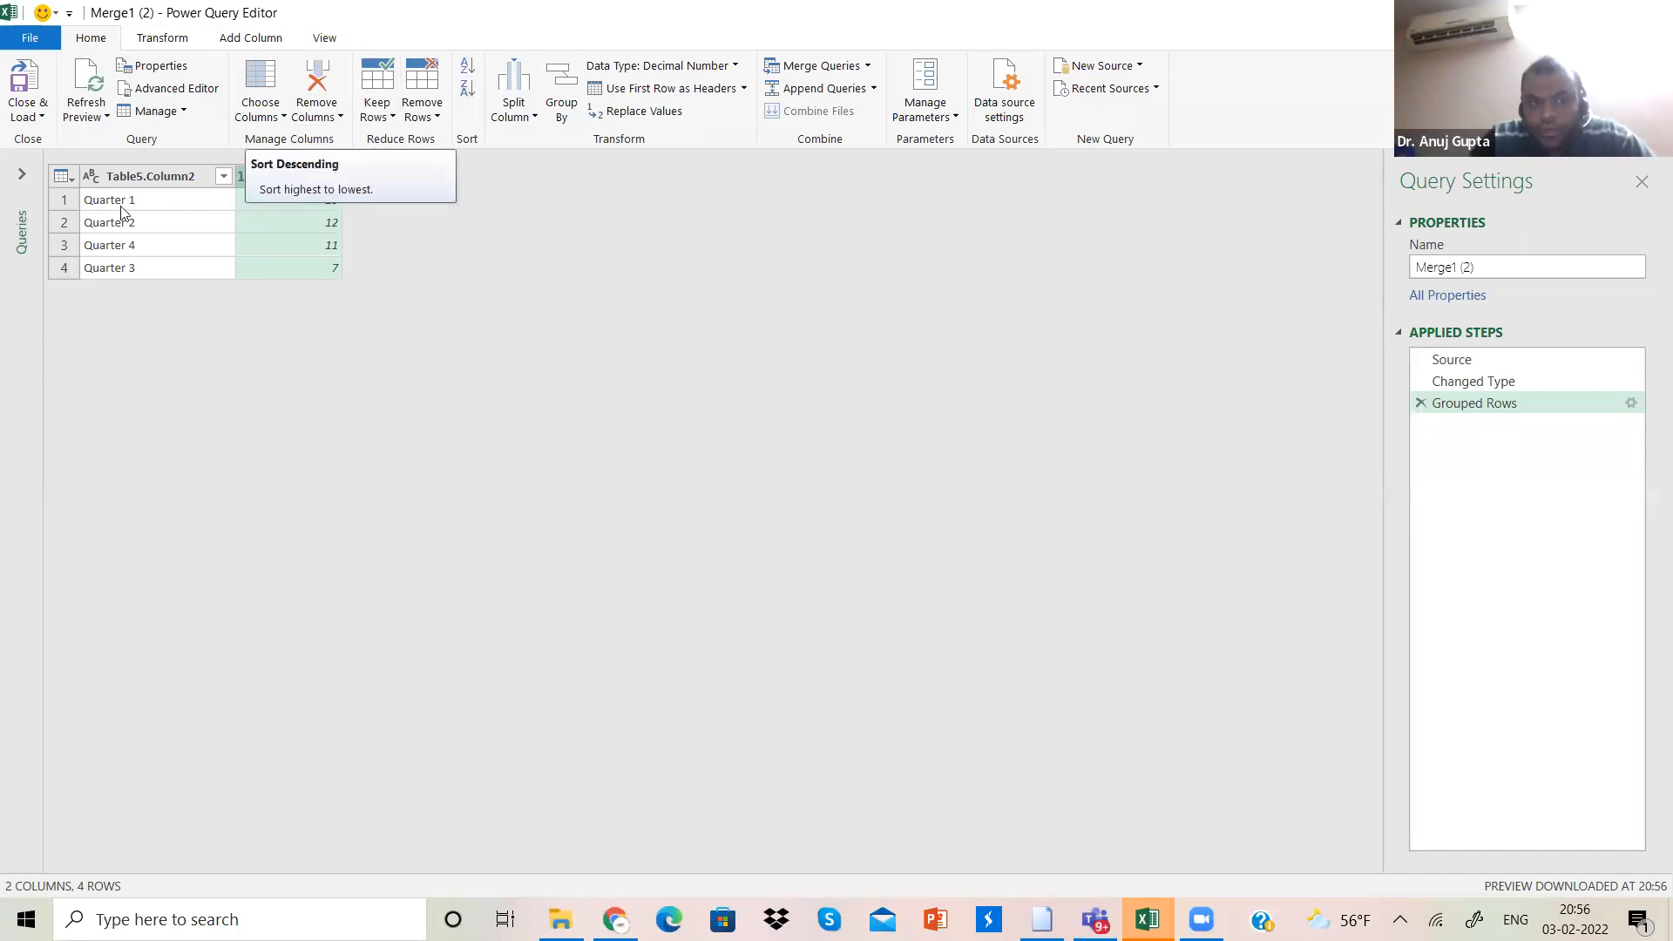
Step: Sort the grouped rows by Table5.Column2 in ascending order, and close and load the query to the workbook
{"action": "left_click", "coordinate": [172, 177]}
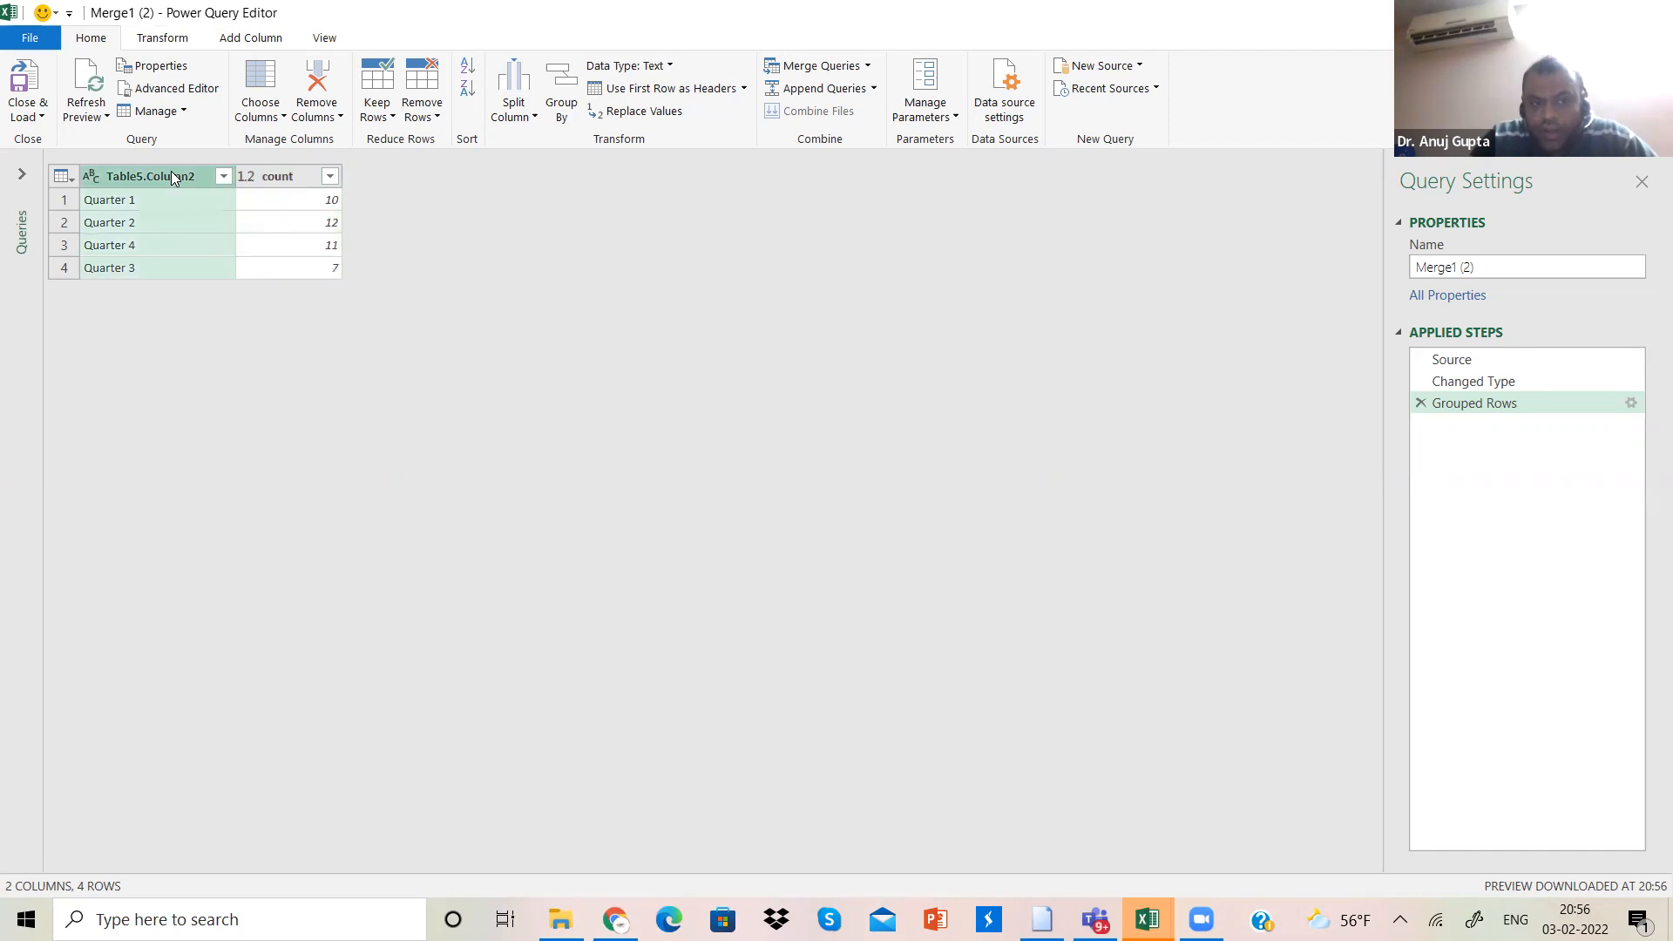
{"action": "left_click", "coordinate": [287, 177], "text": "ctrl"}
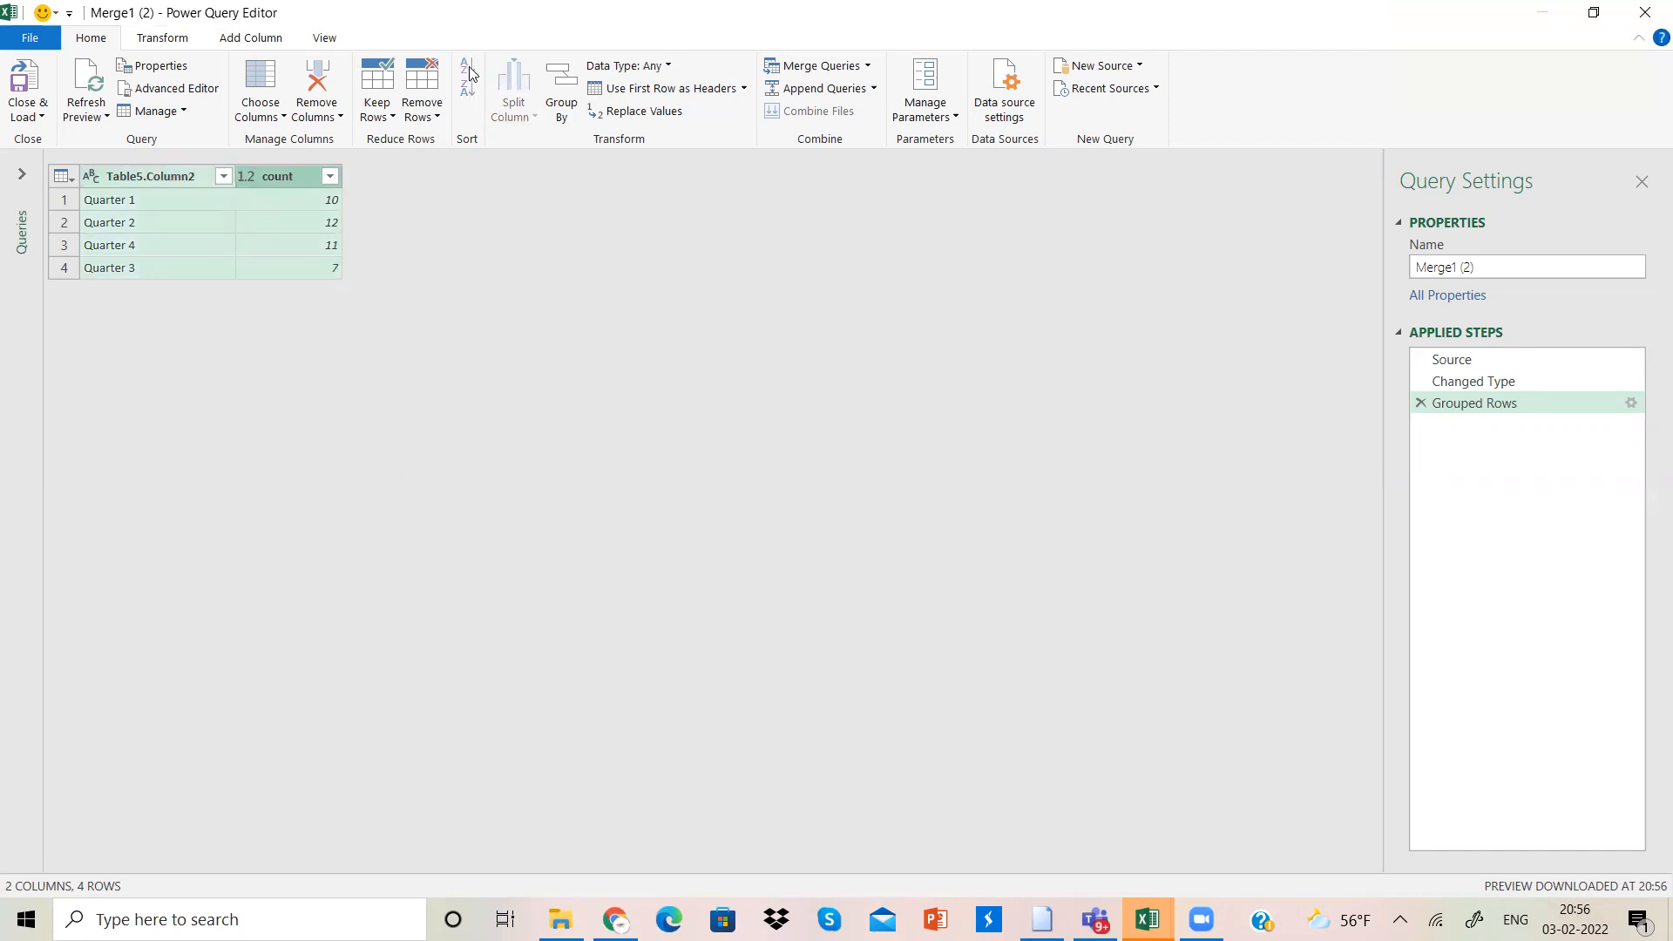
{"action": "left_click", "coordinate": [197, 172]}
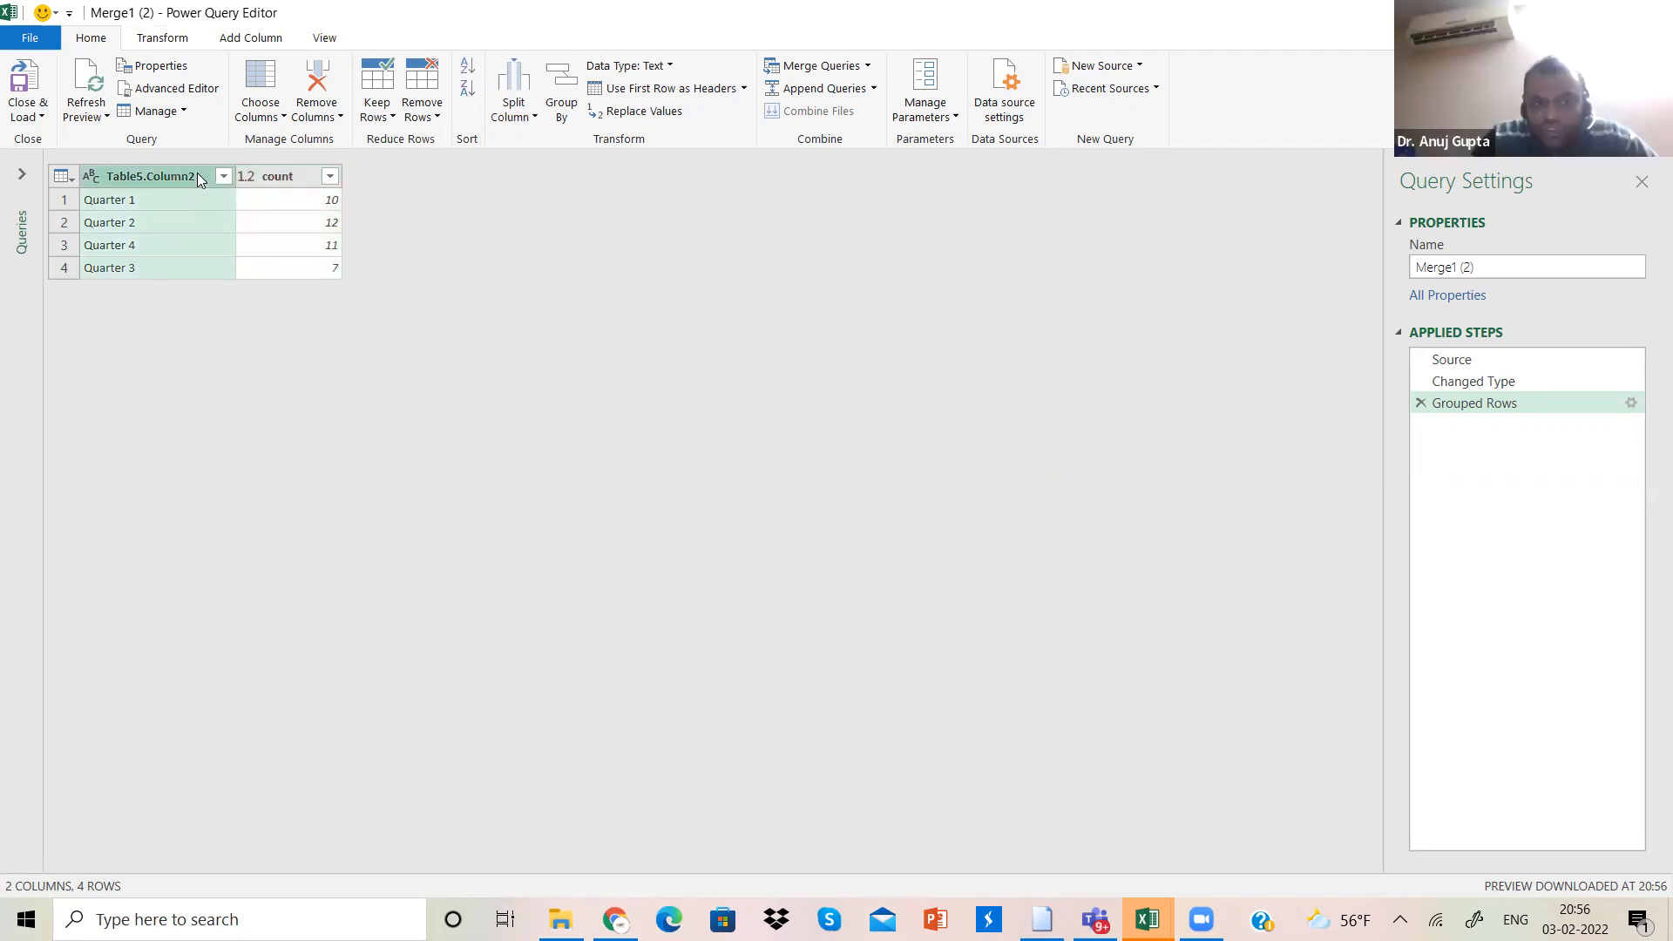
{"action": "left_click", "coordinate": [467, 70]}
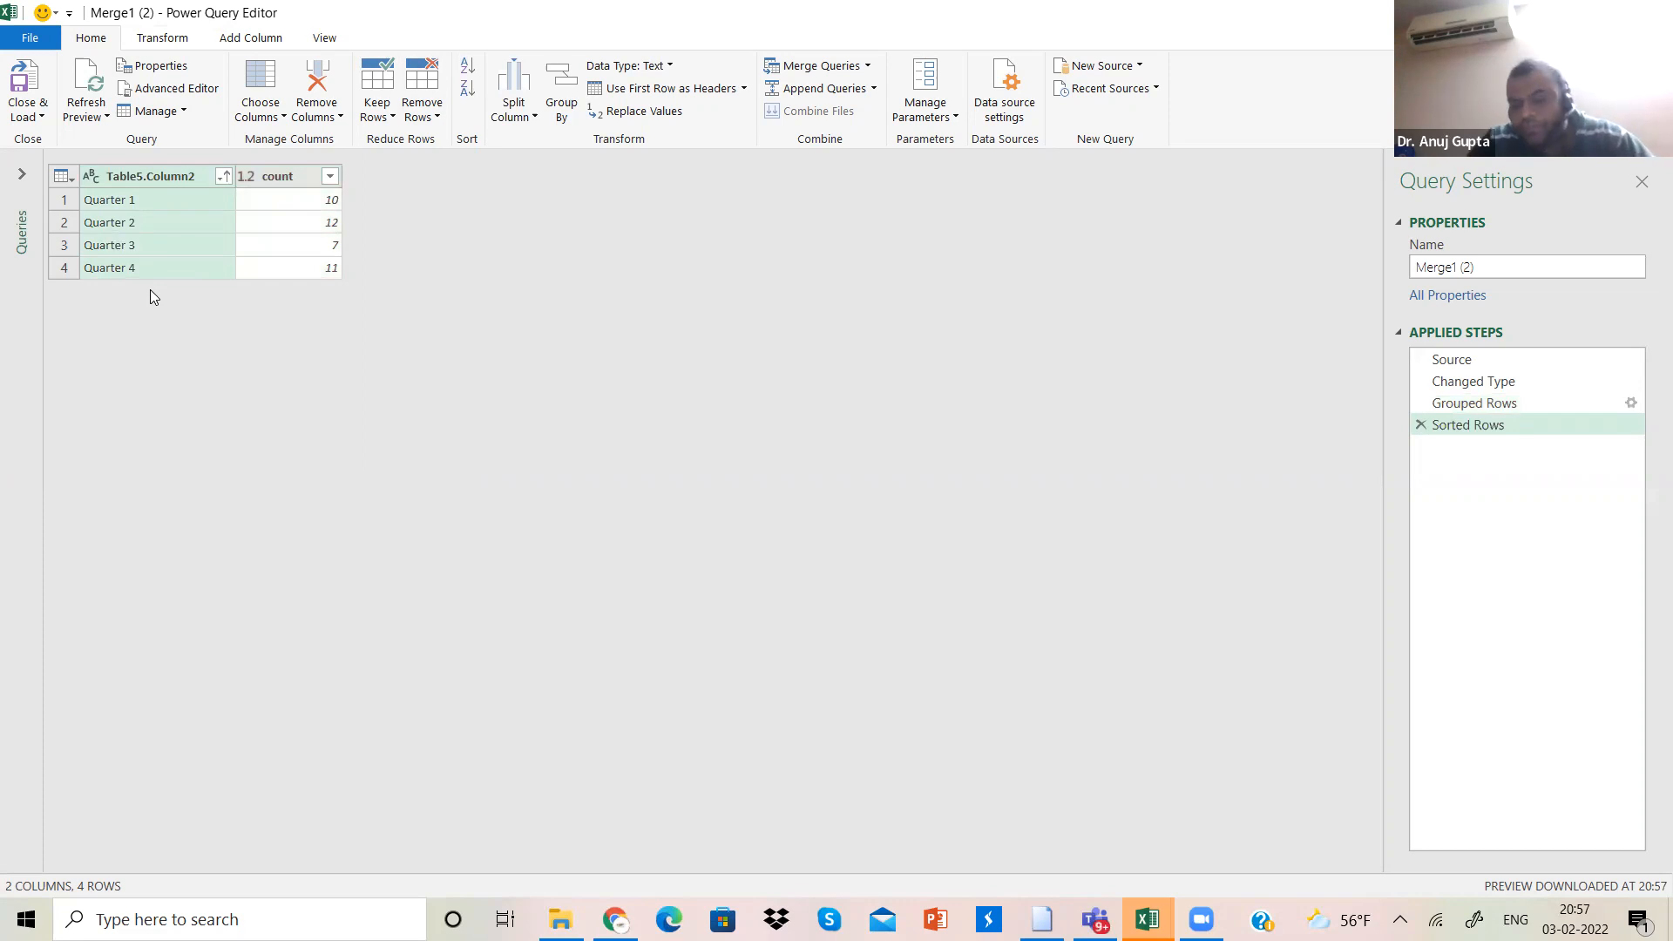
{"action": "left_click", "coordinate": [46, 107]}
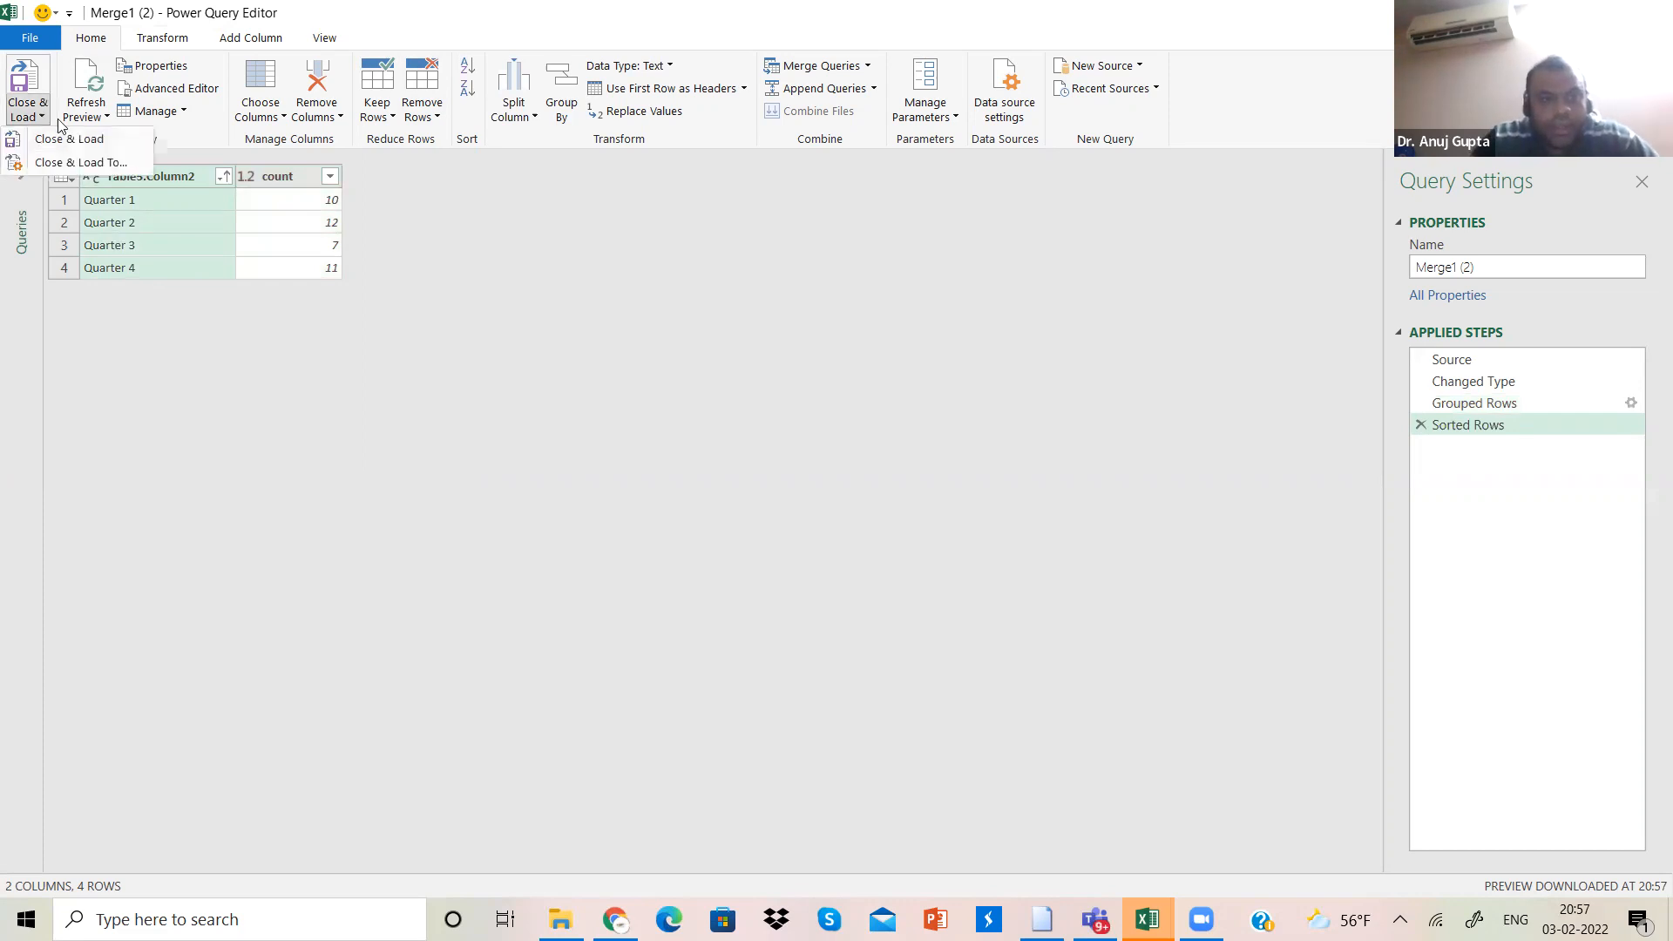
{"action": "left_click", "coordinate": [39, 137]}
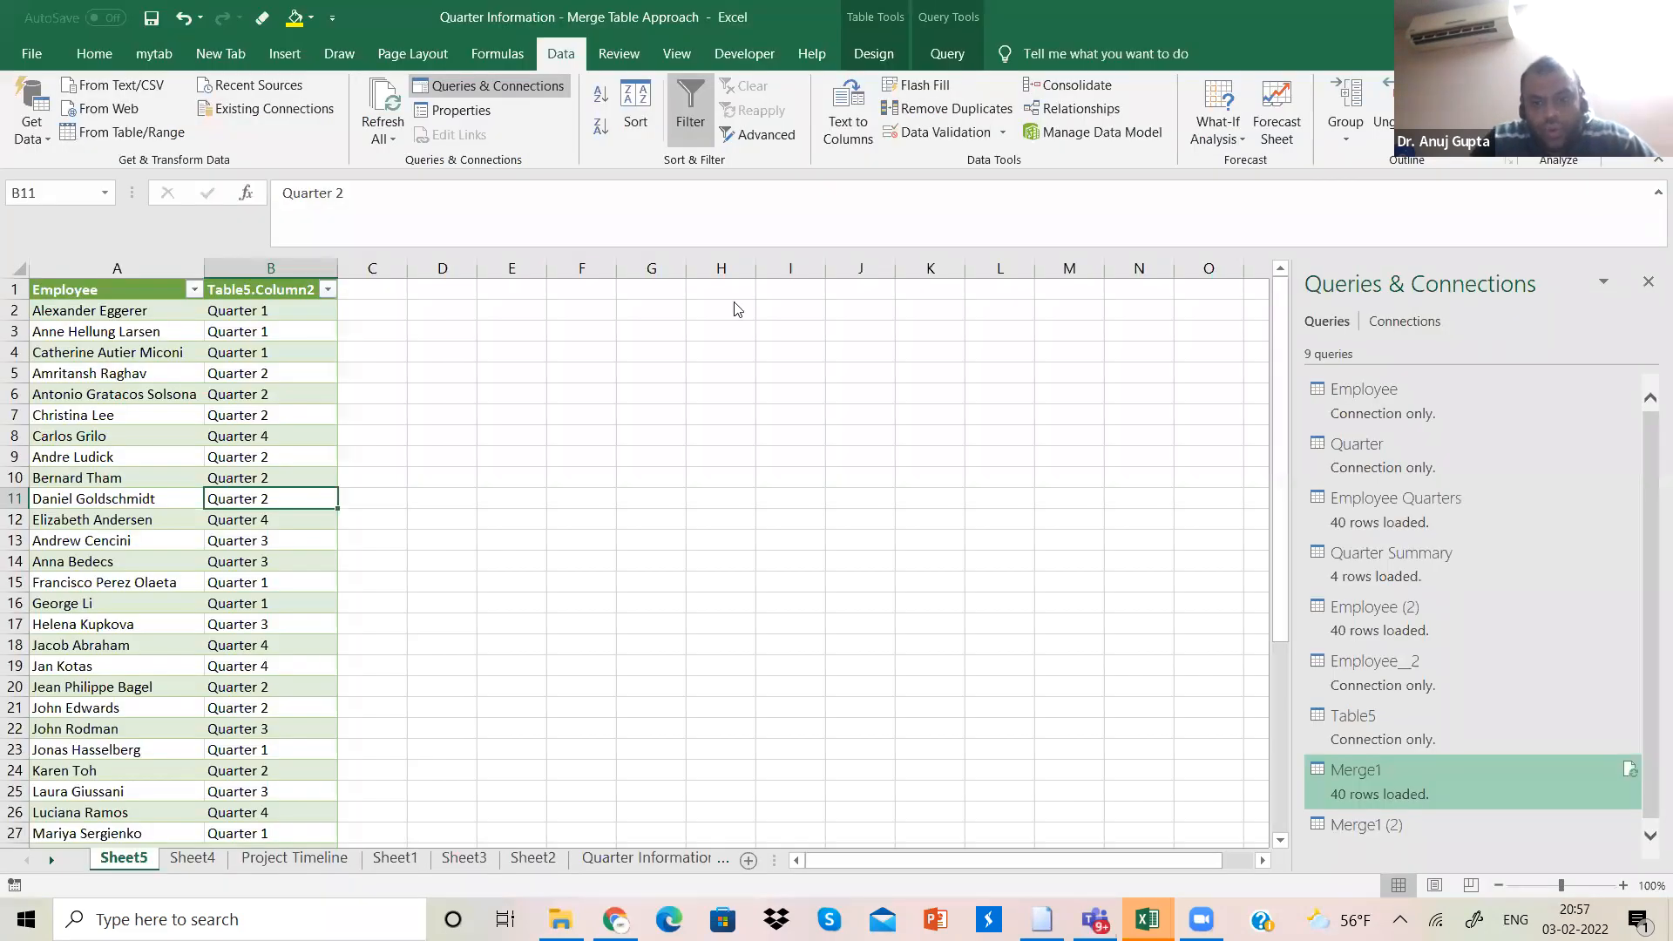